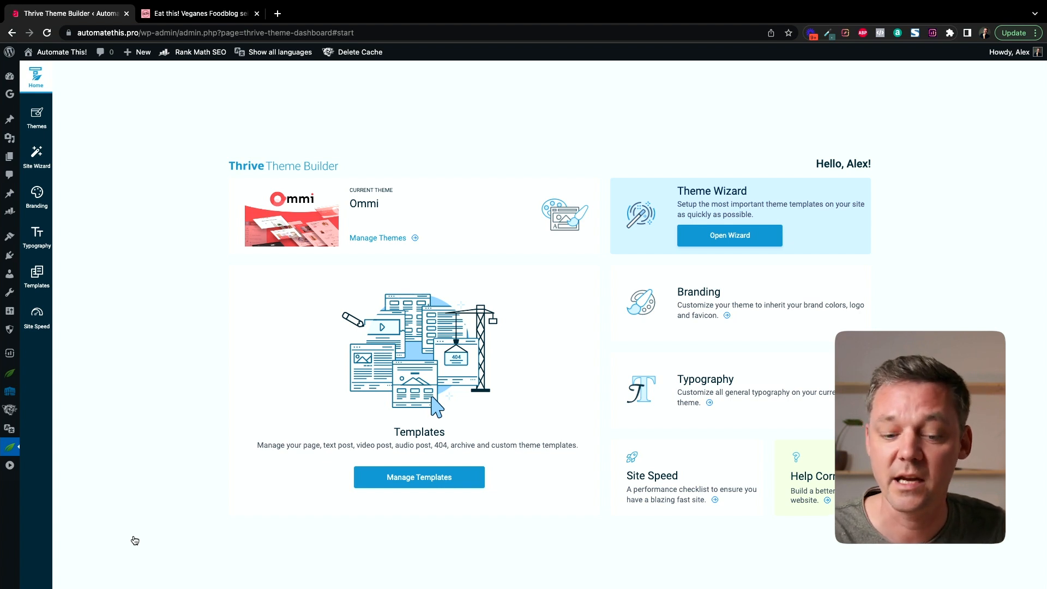
# - Duplicate the default blog list template "Masonry Layout with Sidebar" in the theme templates
pyautogui.click(416, 483)
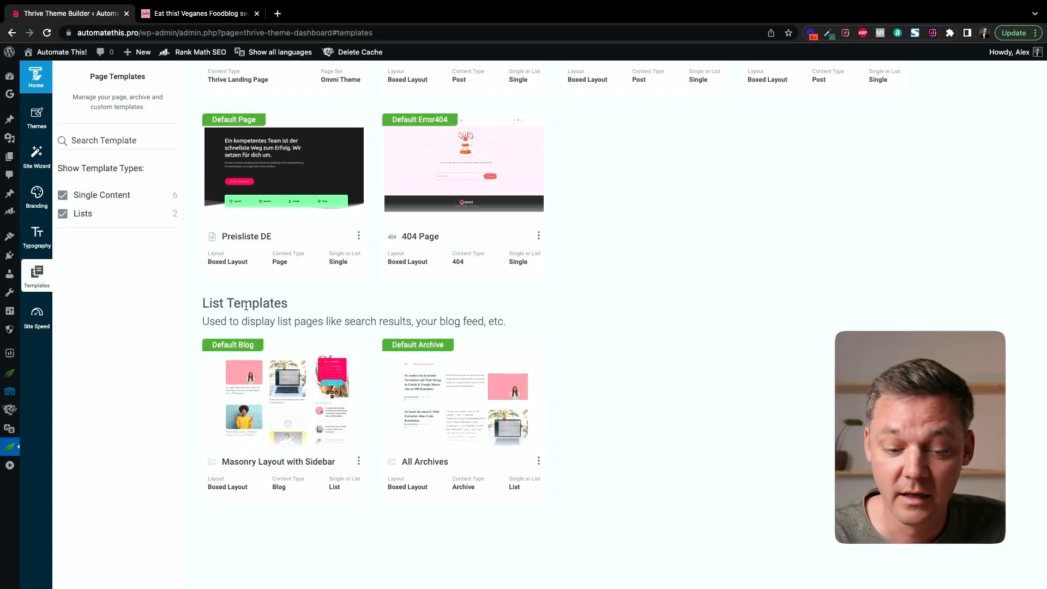
pyautogui.click(359, 462)
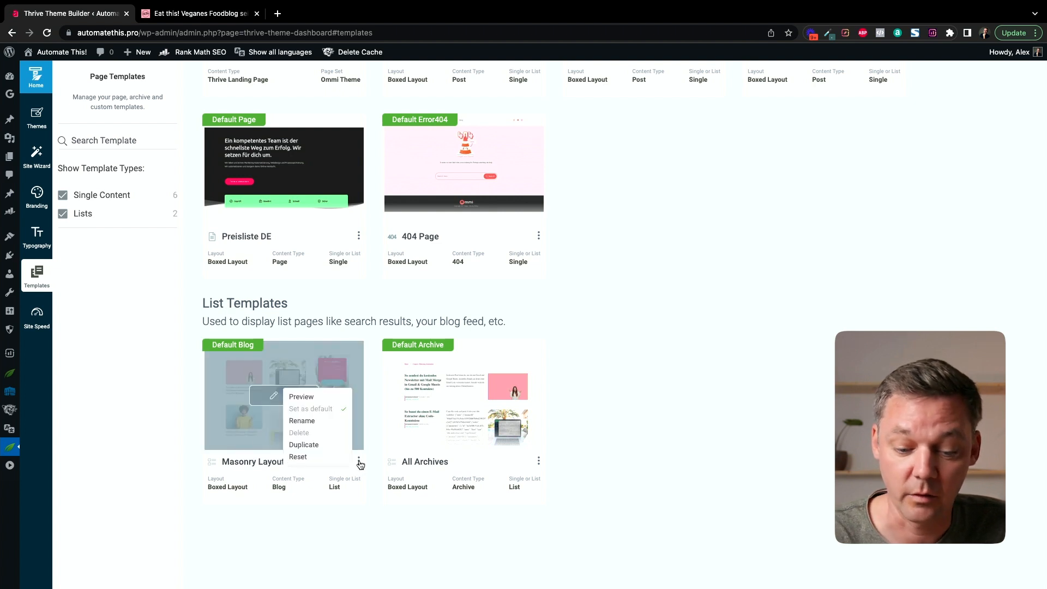
pyautogui.click(303, 445)
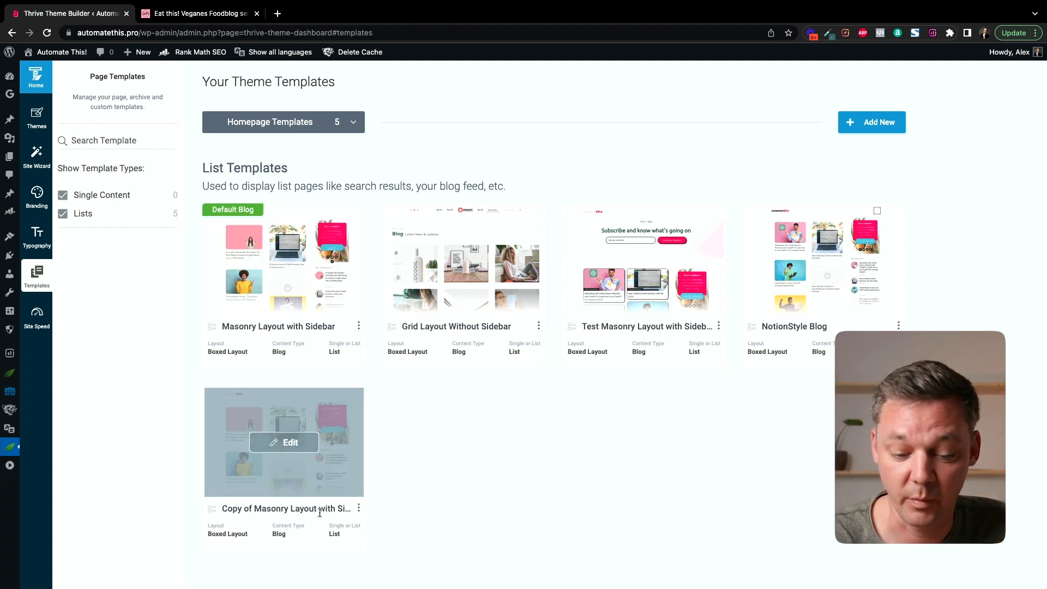
# - Rename the copied masonry template as "Notion Design Tutorial"
pyautogui.click(359, 509)
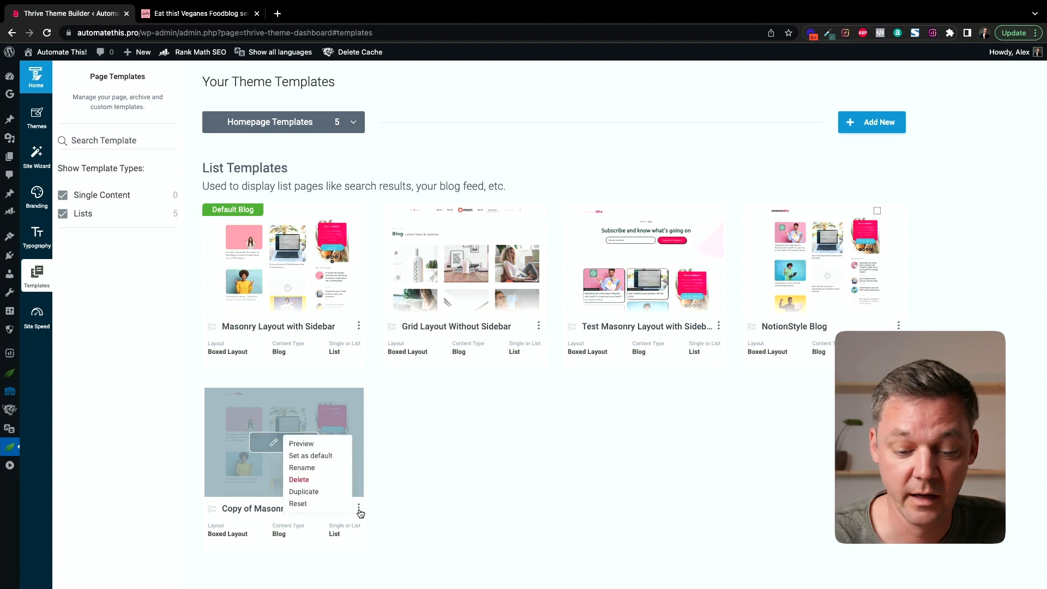
pyautogui.click(315, 472)
pyautogui.write('Notie')
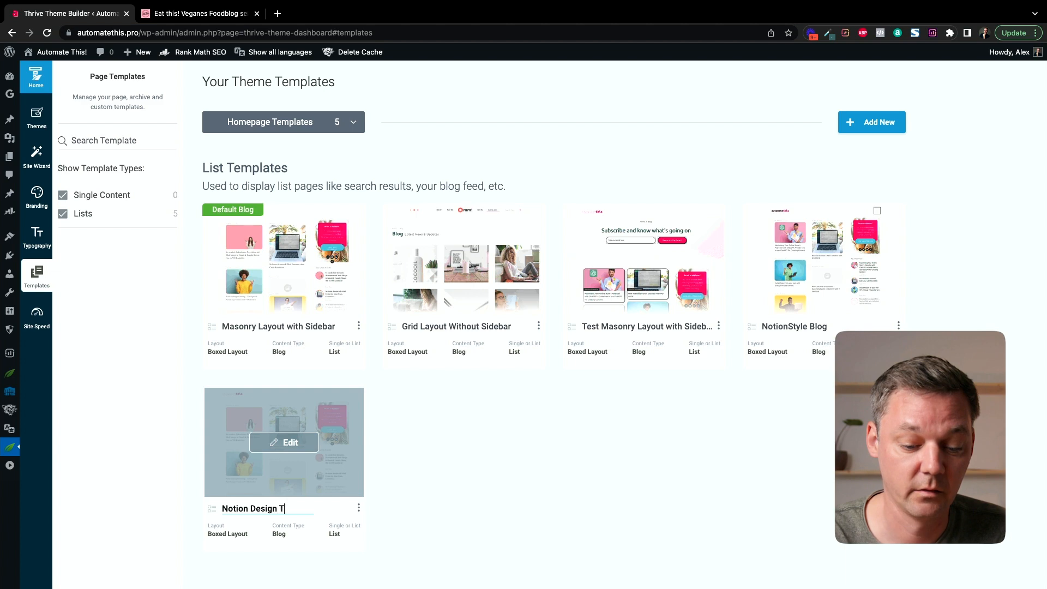
pyautogui.press('Return')
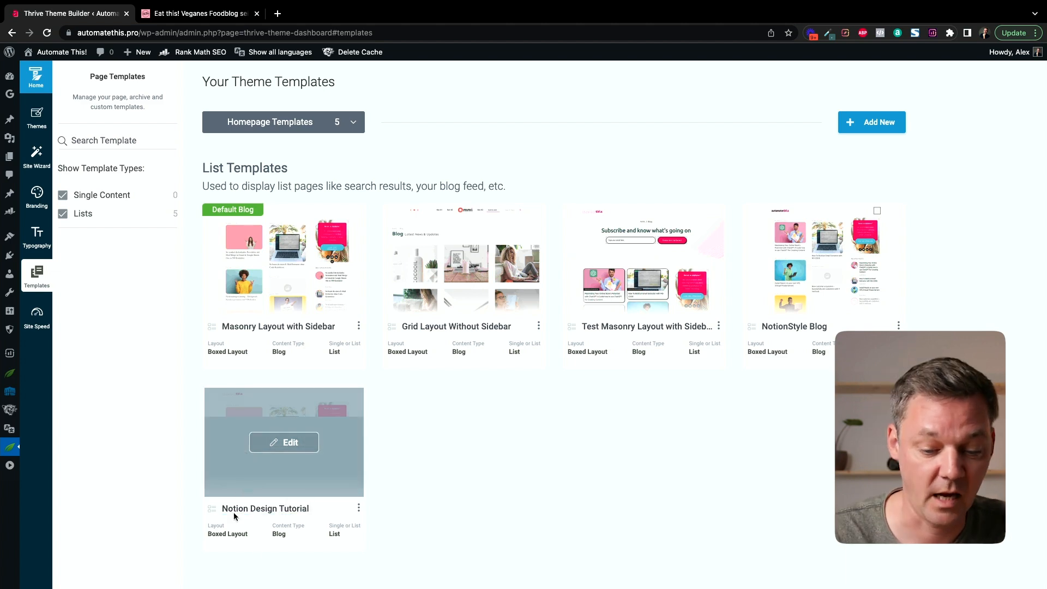
# - Open the Notion Design Tutorial template for editing and browse the template choices for its blog list
pyautogui.click(287, 444)
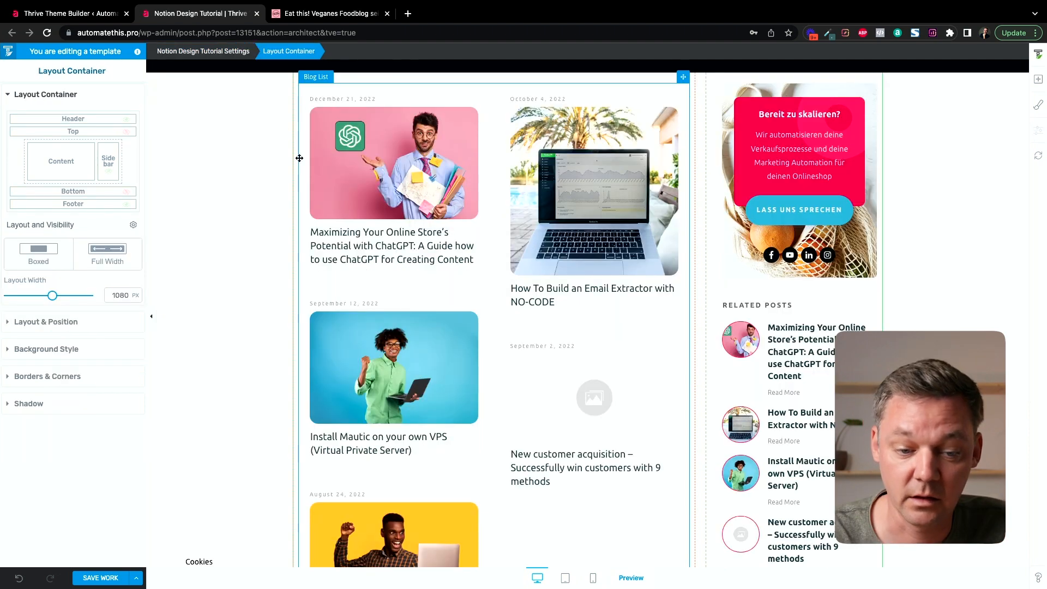
pyautogui.click(436, 141)
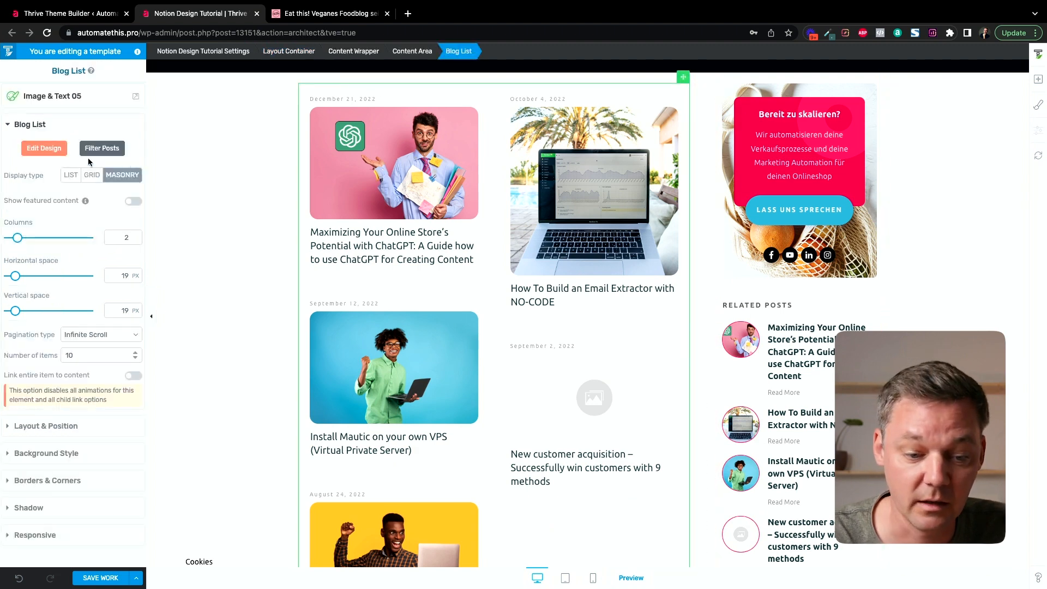
pyautogui.click(42, 100)
pyautogui.scroll(-5, 396, 363)
pyautogui.scroll(5, 395, 361)
pyautogui.click(932, 139)
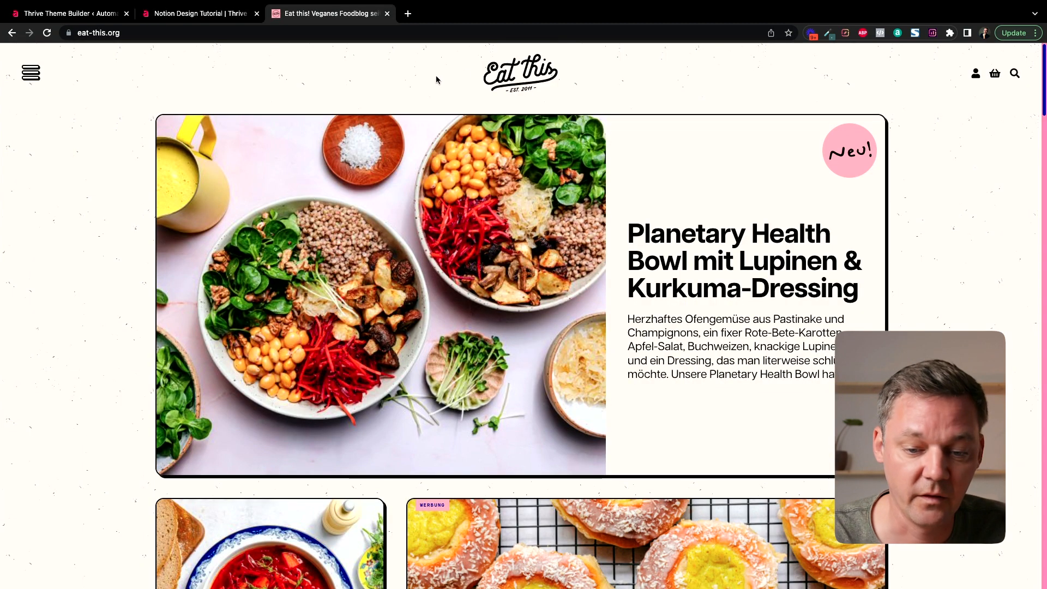
# - Examine the header and post card layout of the eat-this.org homepage and compare it with the blog template
pyautogui.click(329, 14)
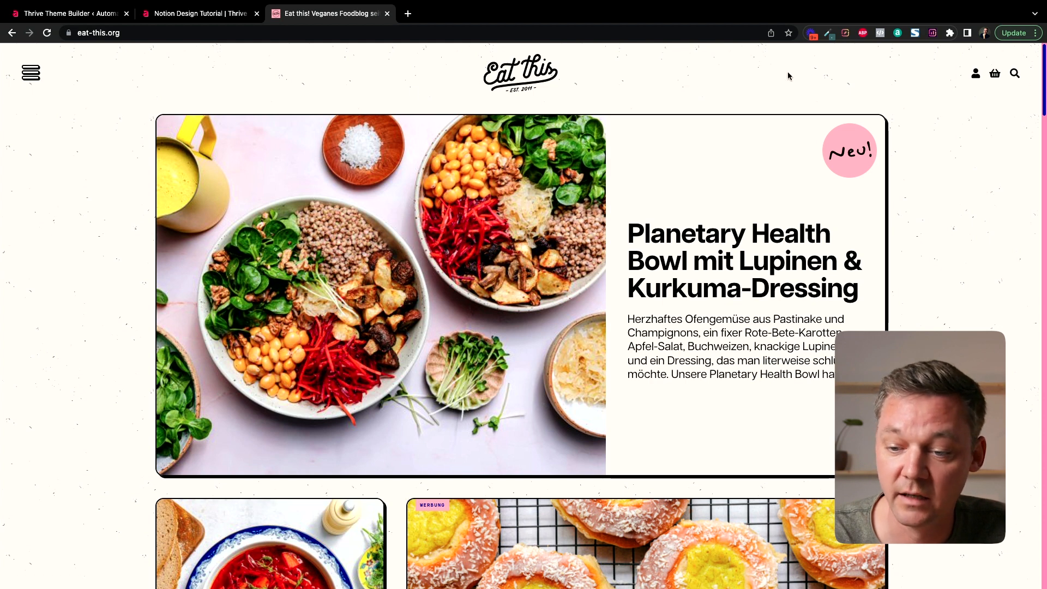
pyautogui.scroll(-2, 90, 334)
pyautogui.scroll(2, 89, 334)
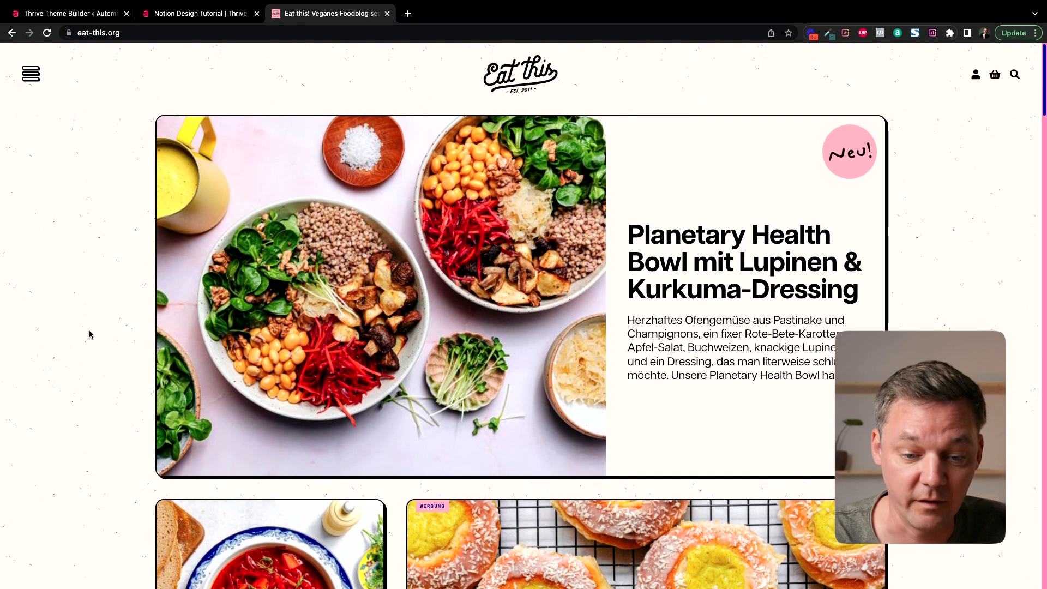
pyautogui.scroll(-4, 111, 349)
pyautogui.scroll(4, 112, 349)
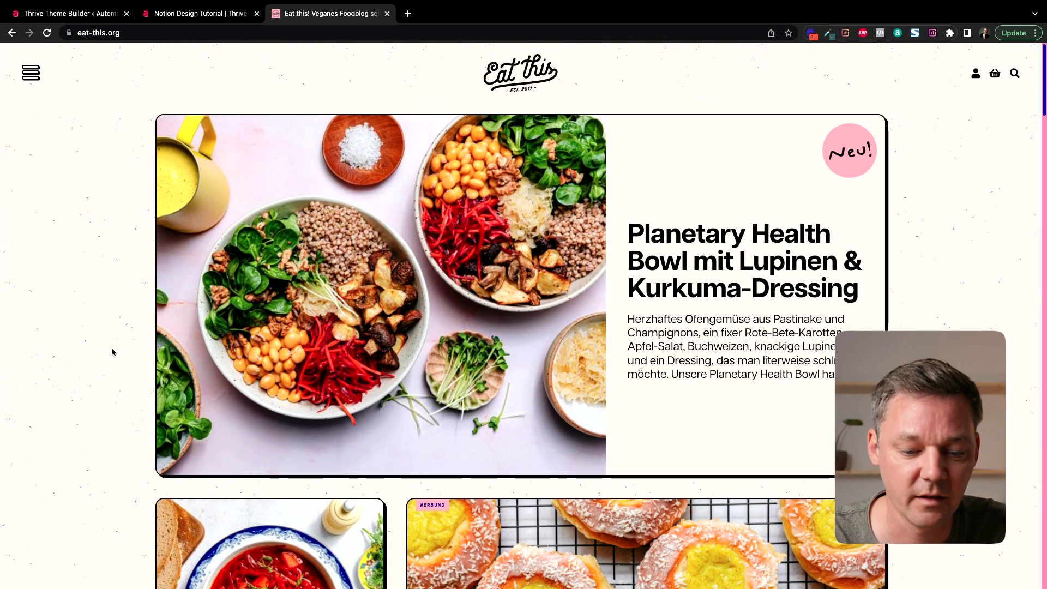
pyautogui.scroll(-5, 111, 350)
pyautogui.click(203, 14)
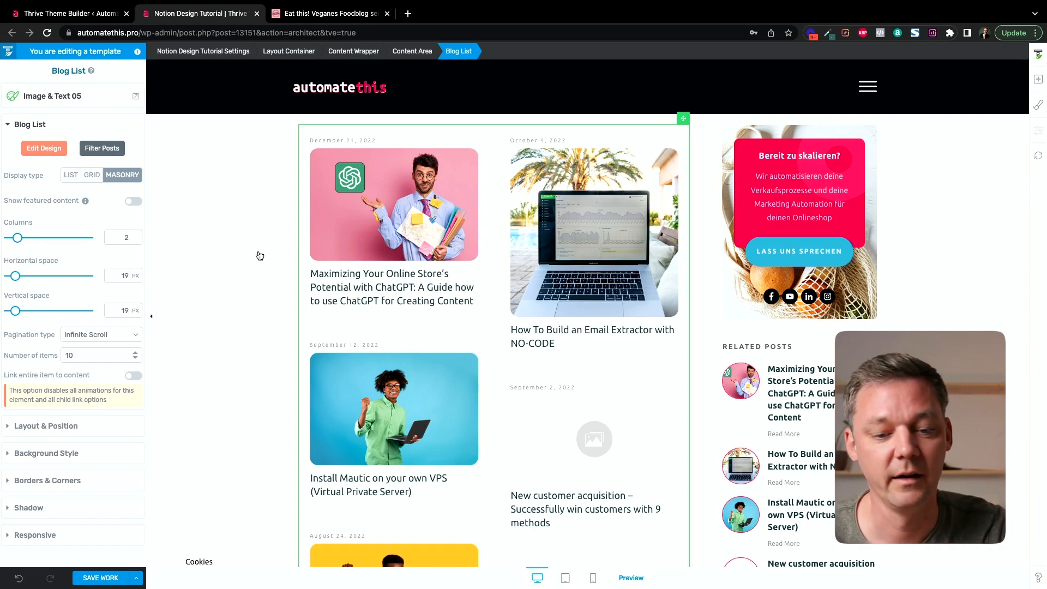
pyautogui.click(327, 13)
pyautogui.scroll(-2, 79, 351)
pyautogui.scroll(2, 78, 353)
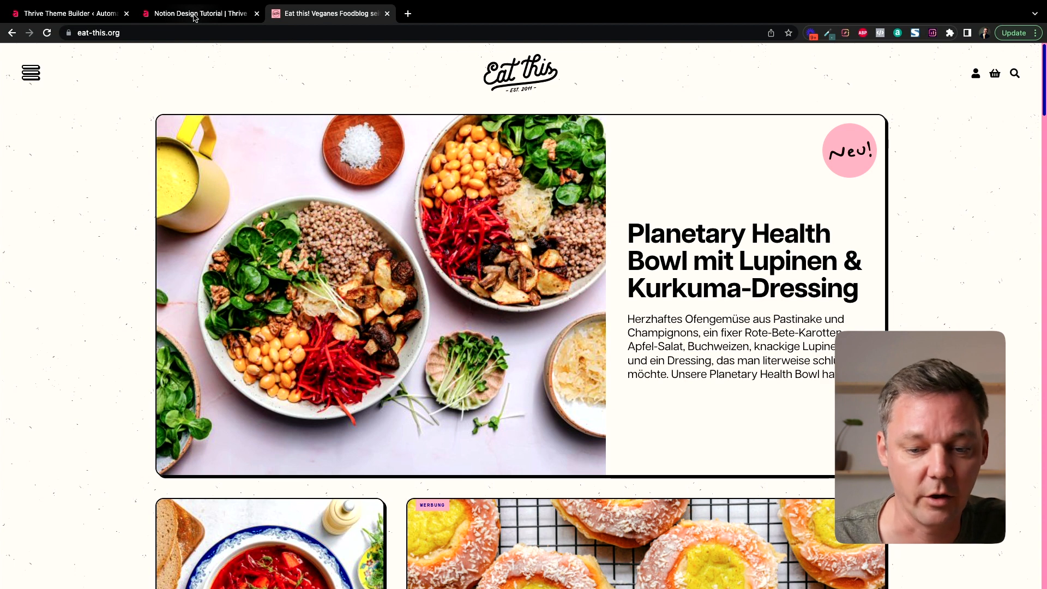
pyautogui.click(195, 15)
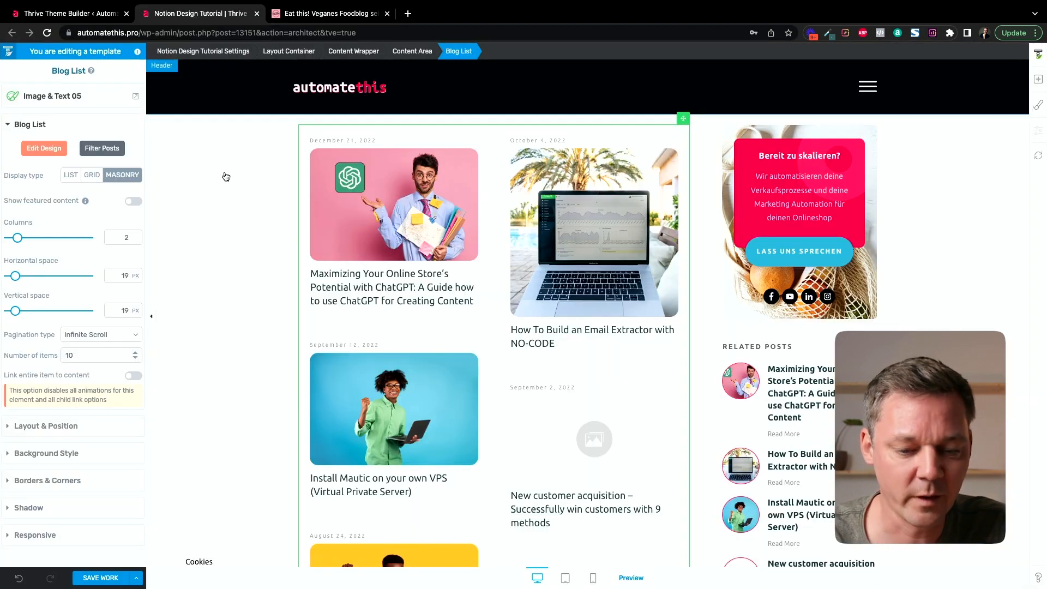
# - Unlink the template's header section from the shared "atmt header" and save the work
pyautogui.click(256, 100)
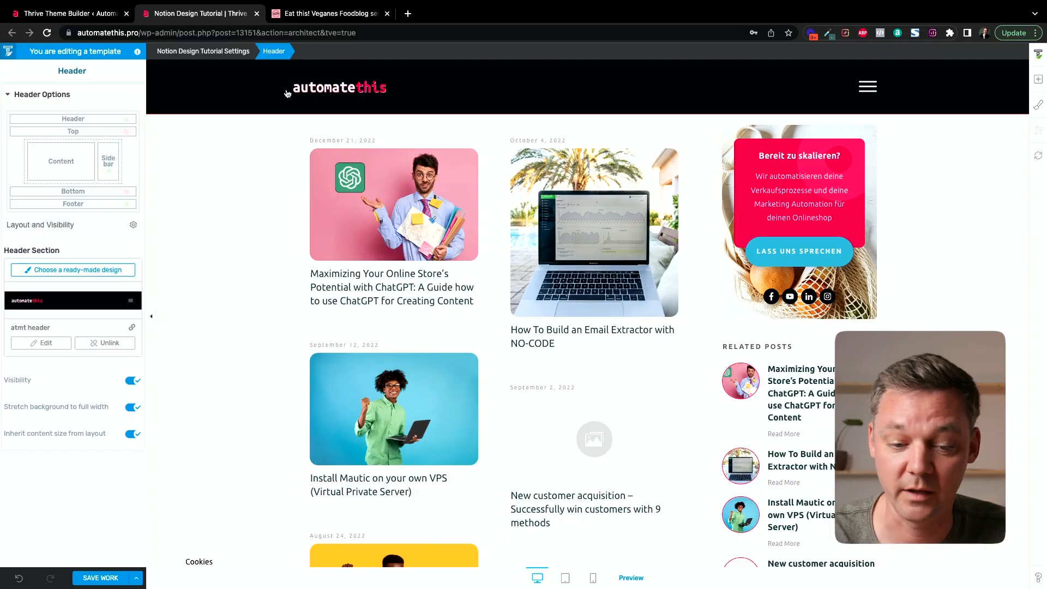
pyautogui.moveTo(325, 89)
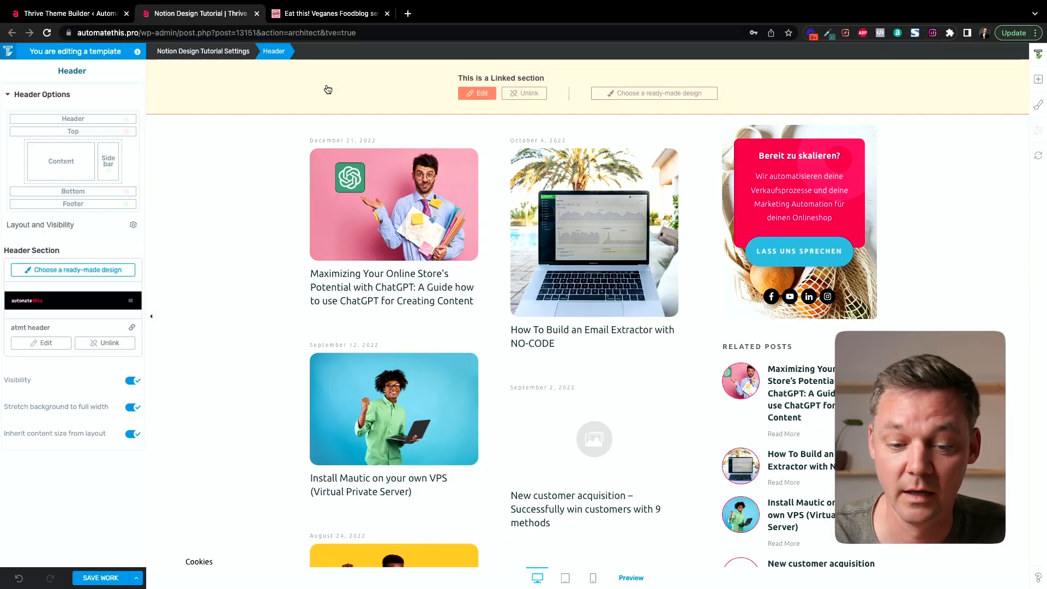
pyautogui.click(526, 94)
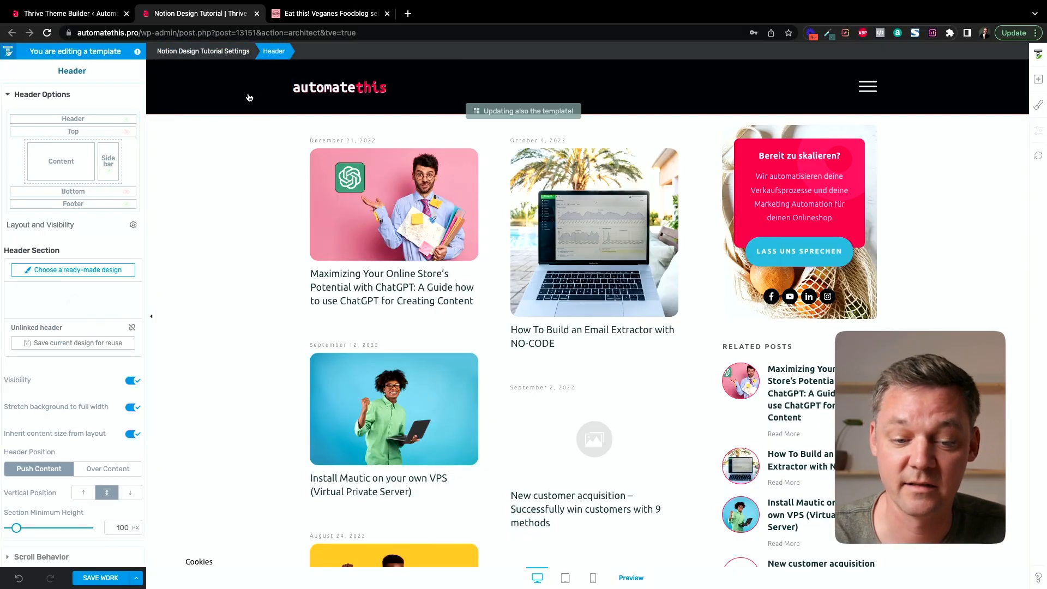
pyautogui.click(472, 94)
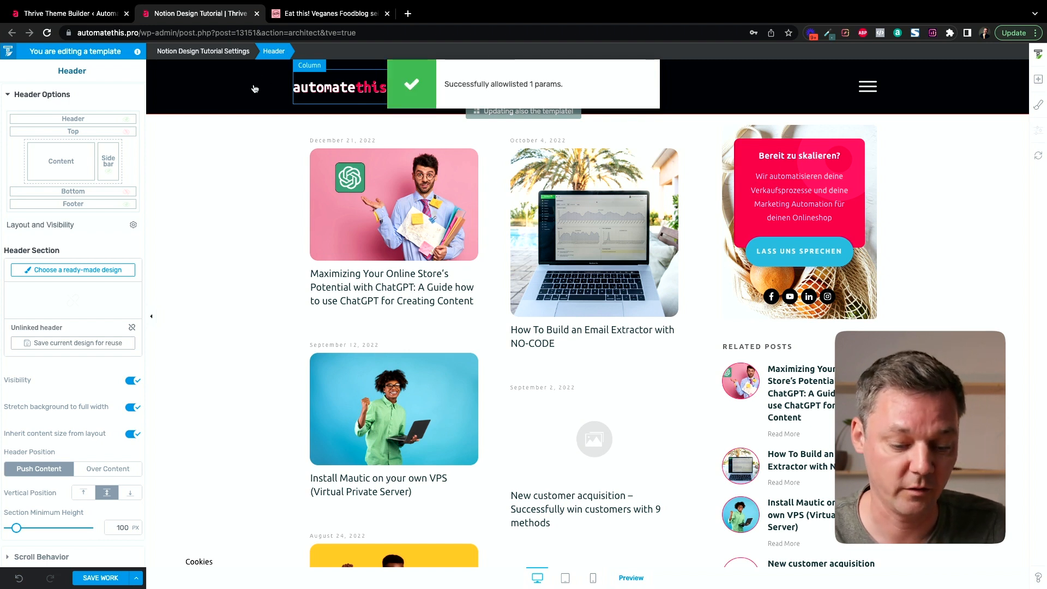
pyautogui.click(92, 578)
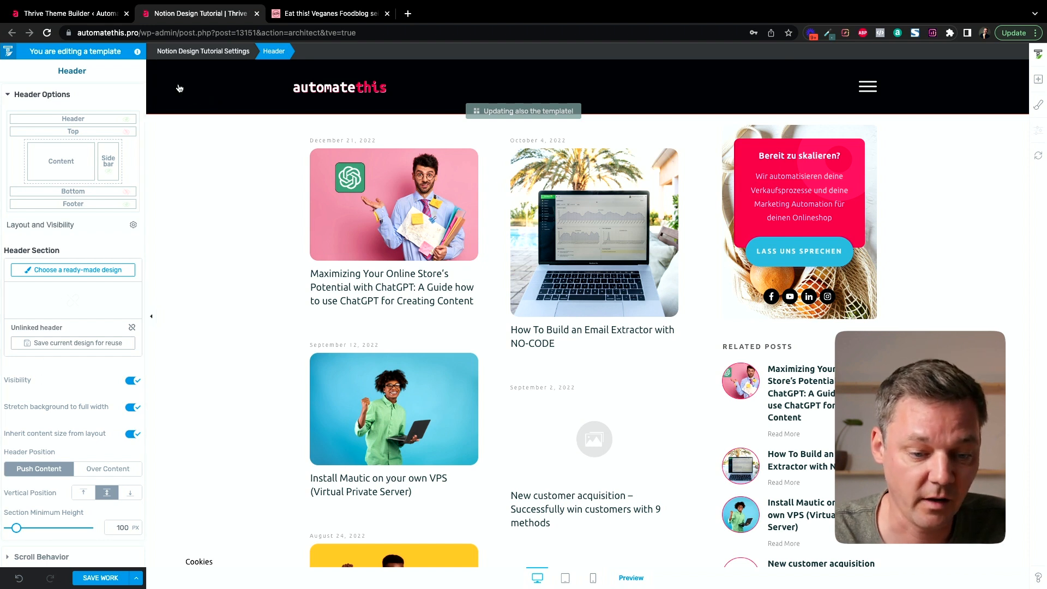
pyautogui.click(259, 53)
pyautogui.click(230, 82)
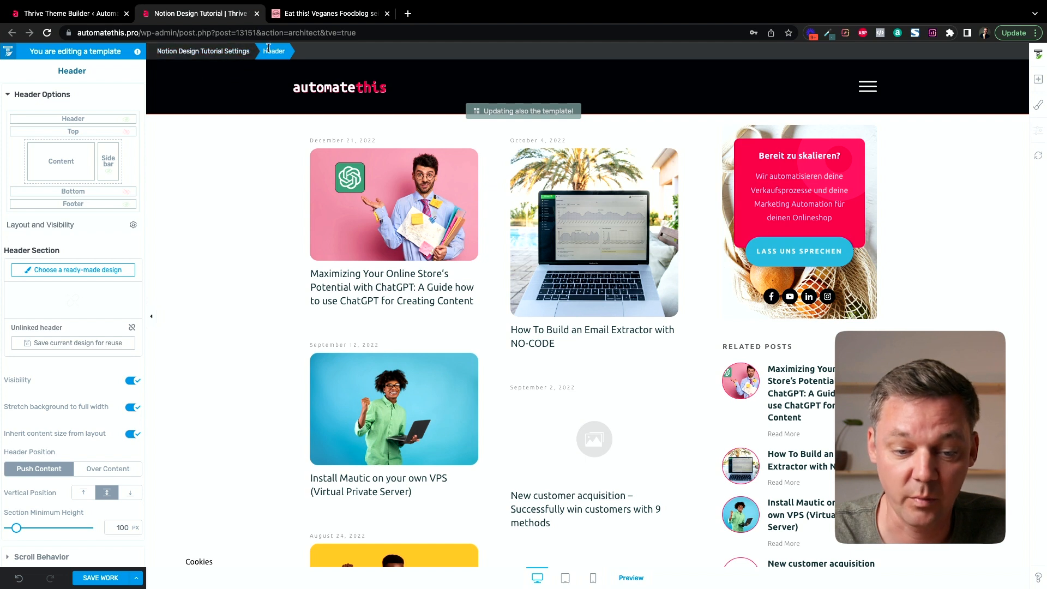
pyautogui.click(216, 51)
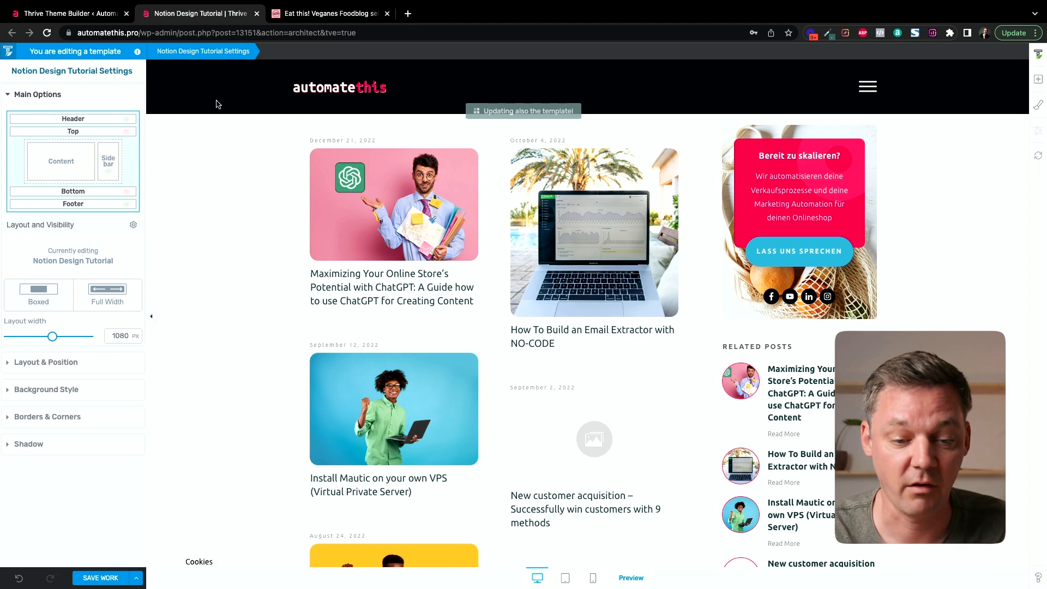
pyautogui.click(266, 96)
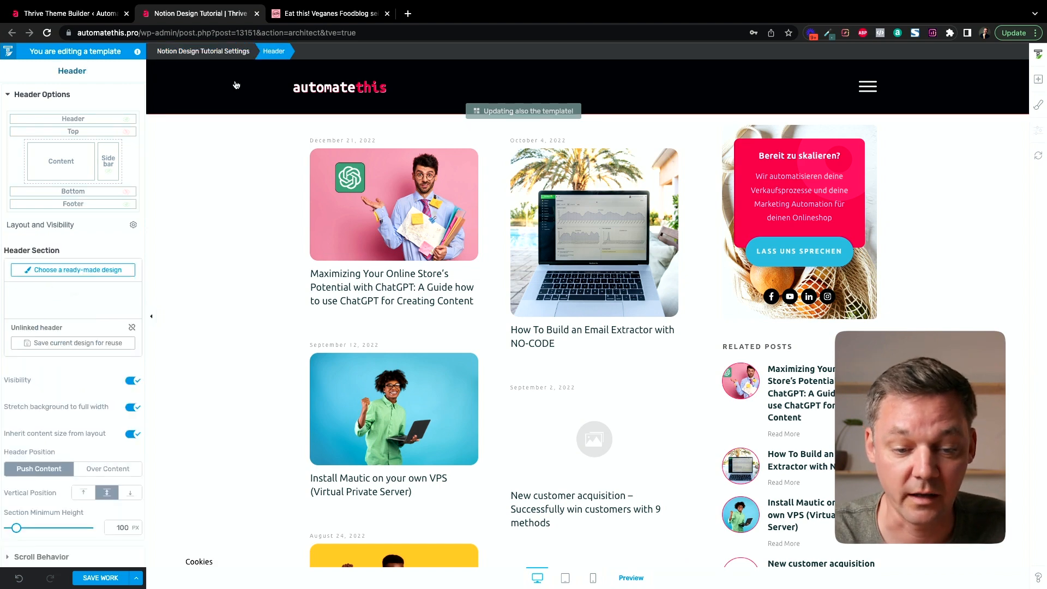
pyautogui.click(320, 130)
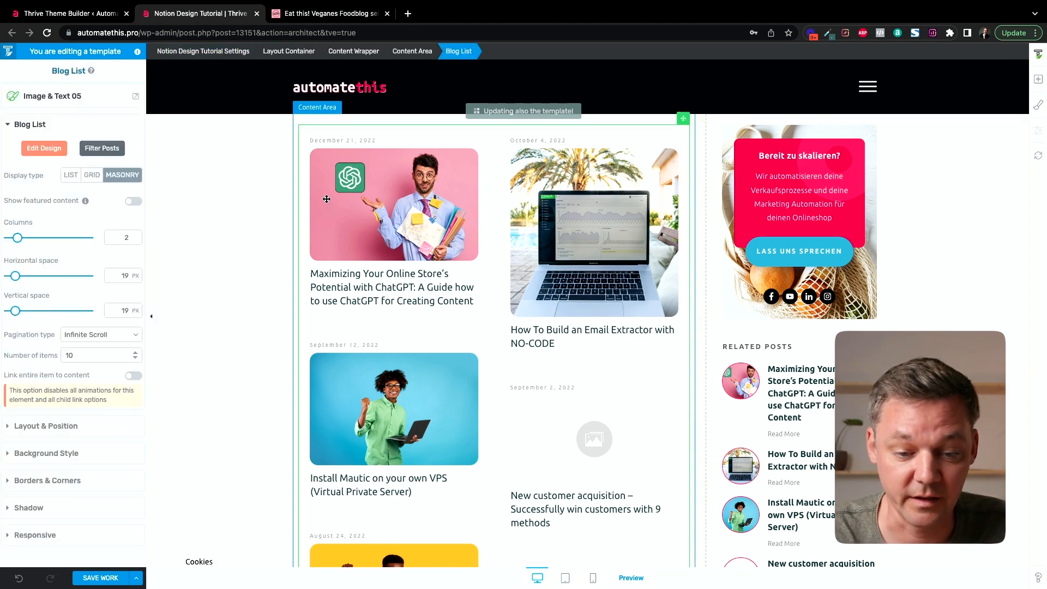
# - Unlink the header's background from its global color and clear the background color to None
pyautogui.click(261, 88)
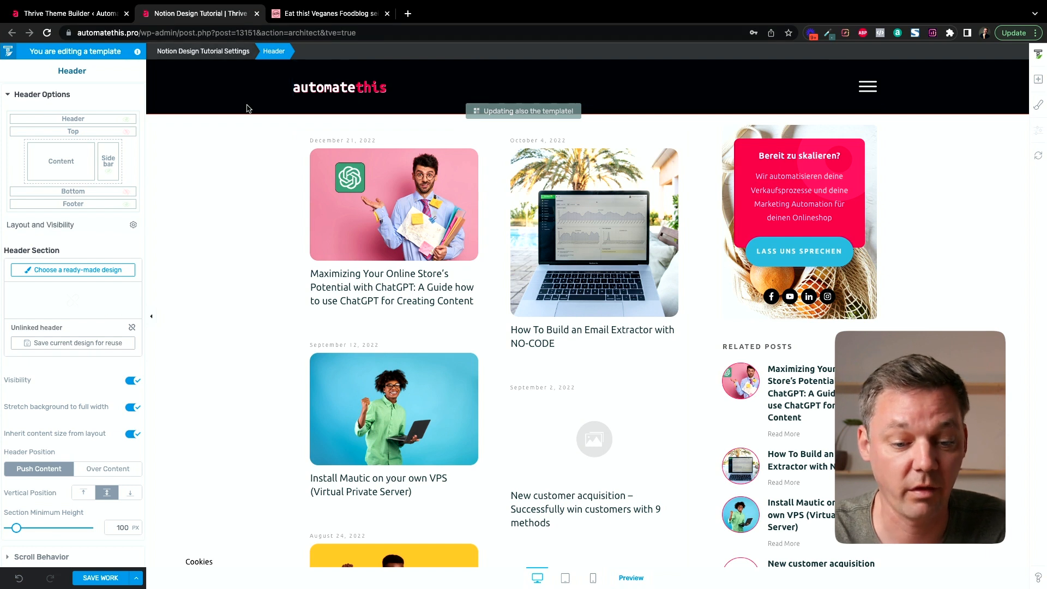
pyautogui.scroll(-5, 100, 276)
pyautogui.click(40, 467)
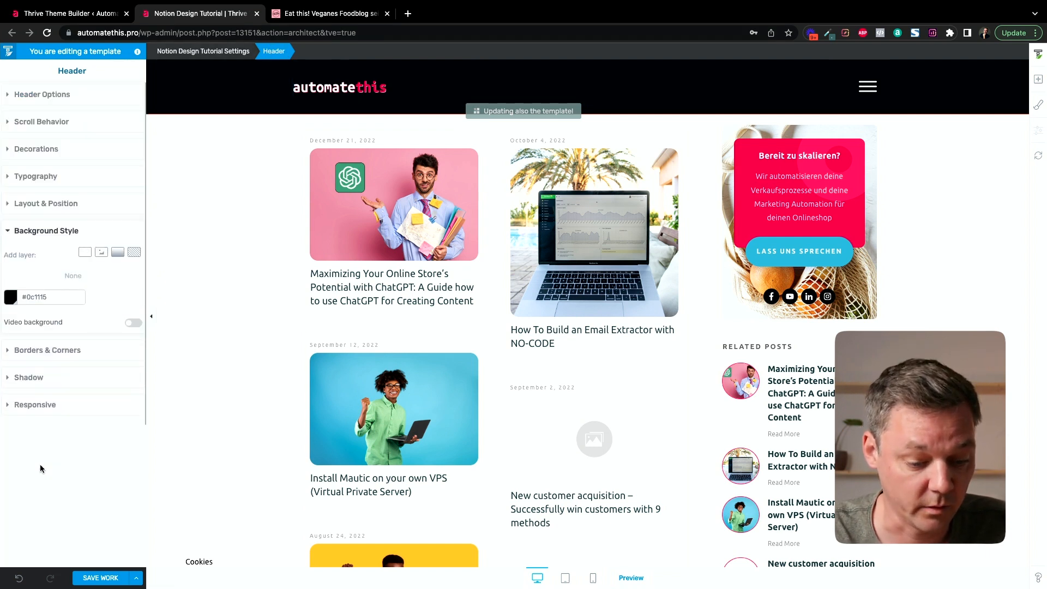
pyautogui.click(11, 301)
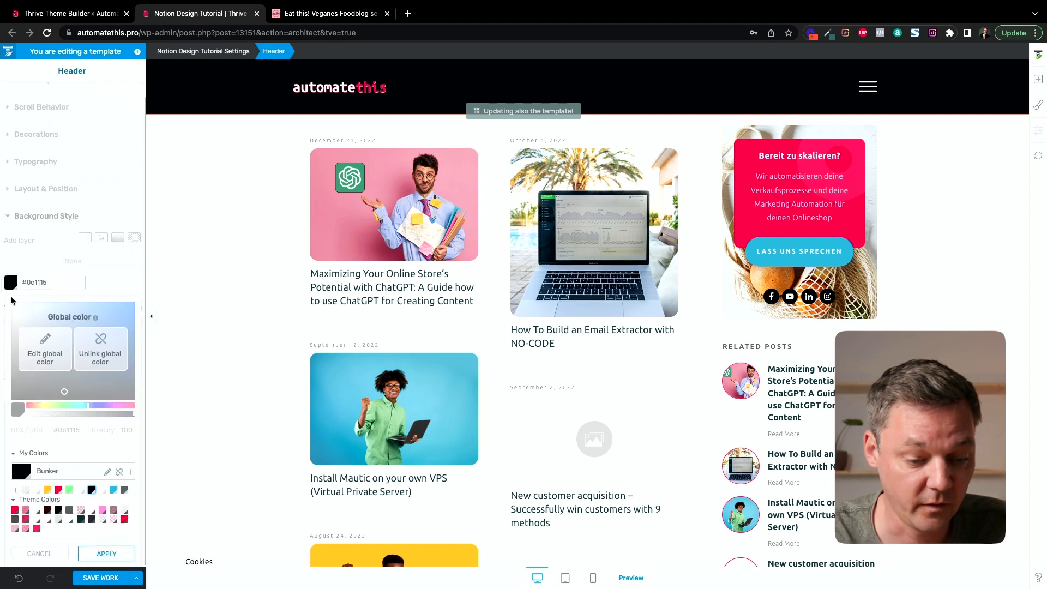
pyautogui.click(107, 353)
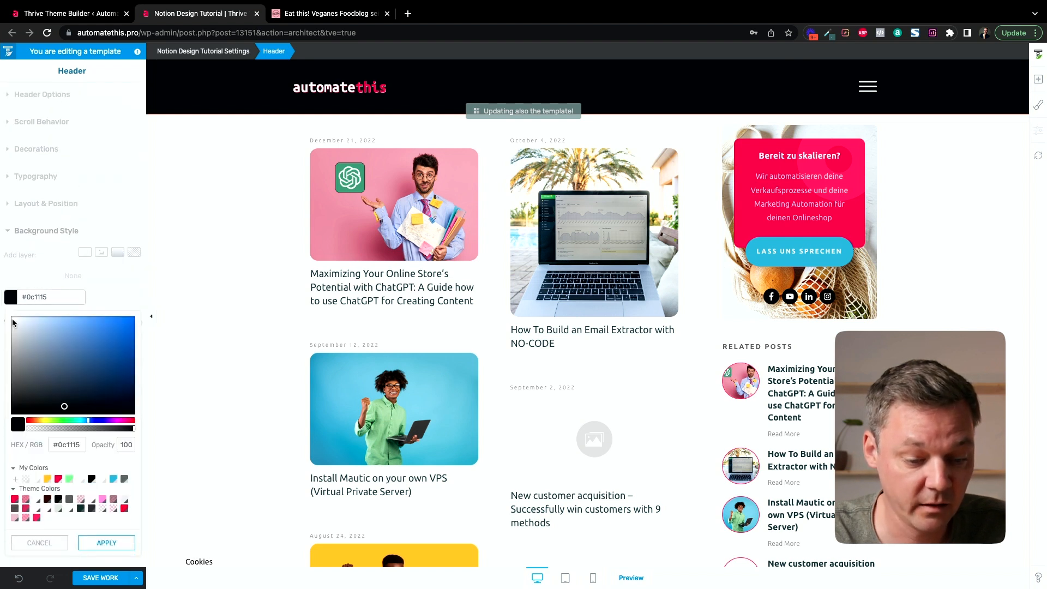
pyautogui.click(18, 426)
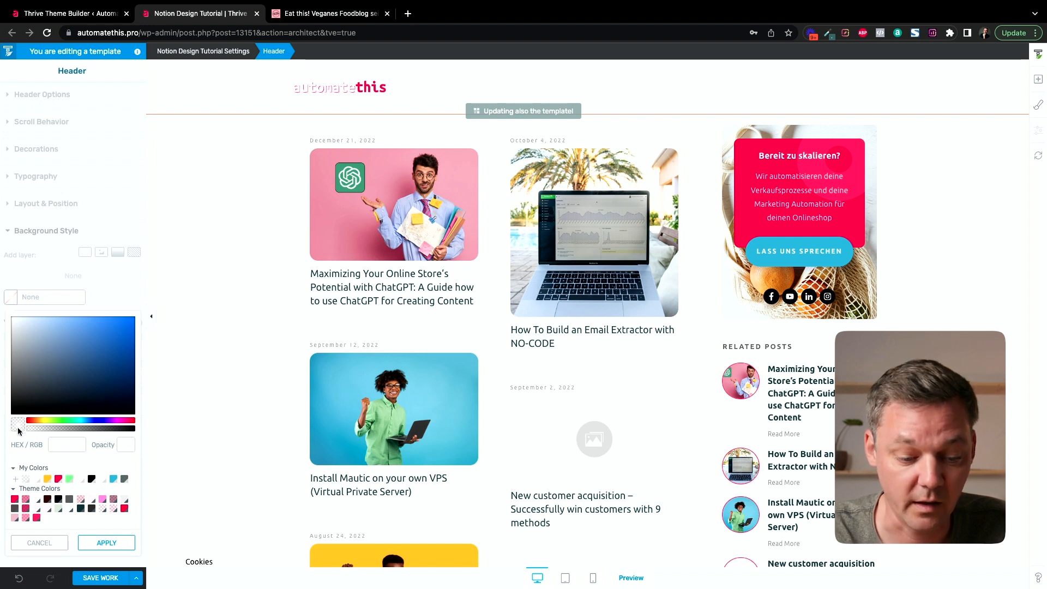
pyautogui.click(104, 543)
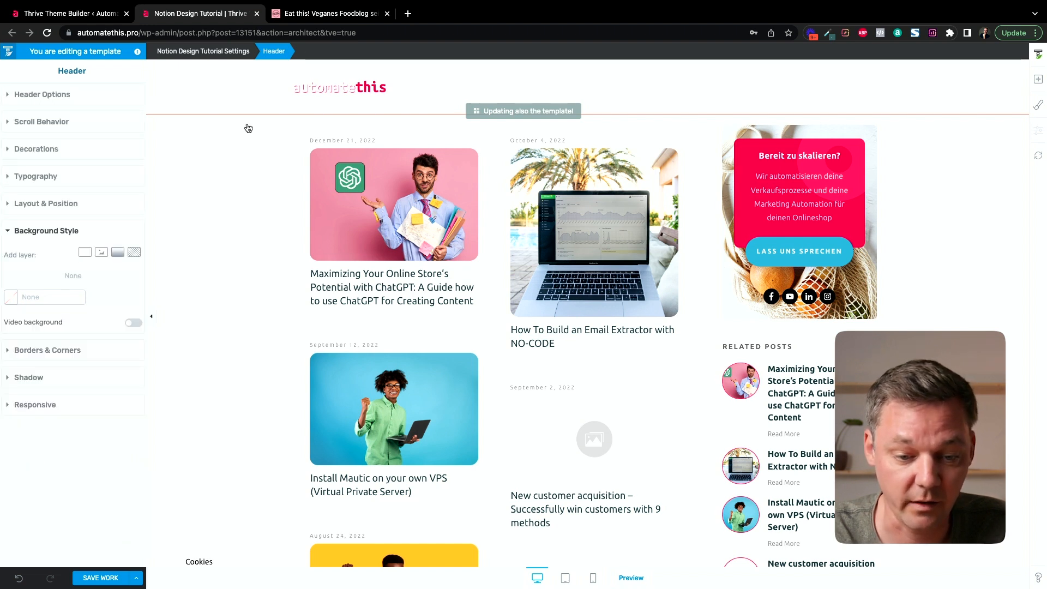
# - Switch the header logo to the Dark variation
pyautogui.click(331, 87)
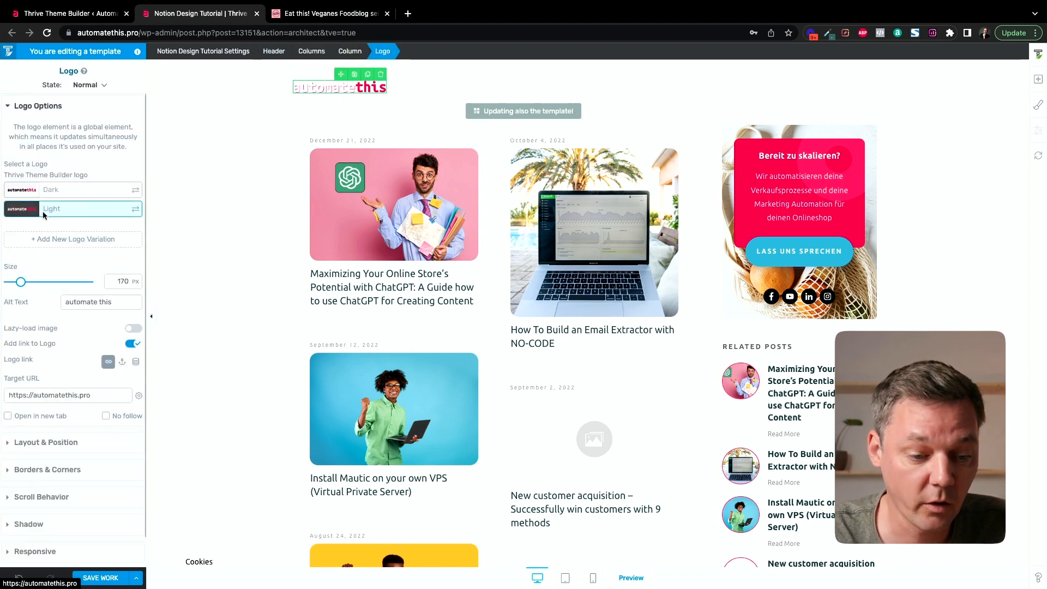
pyautogui.moveTo(25, 192)
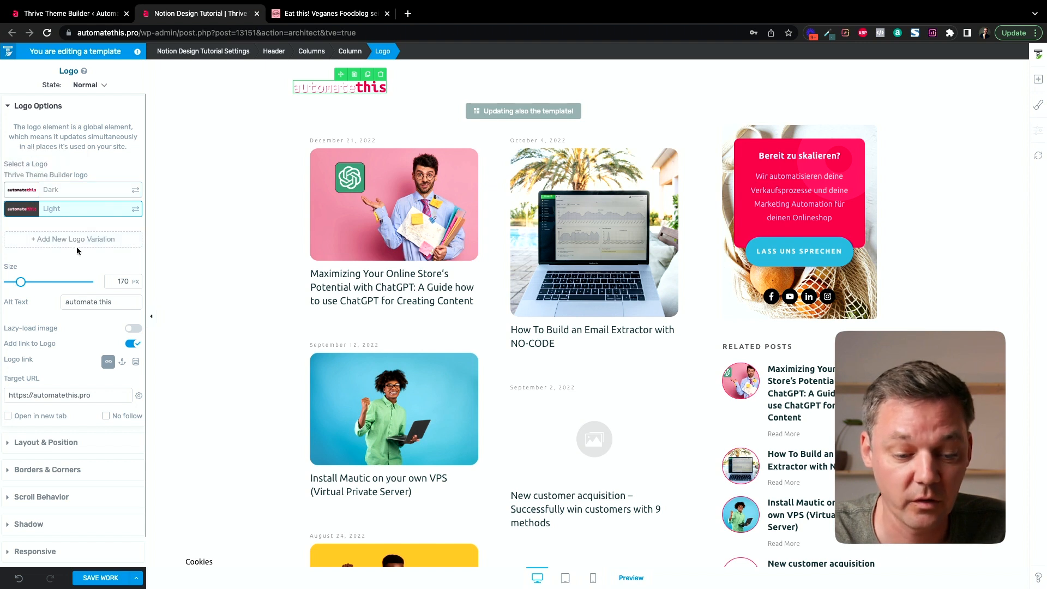
pyautogui.click(20, 191)
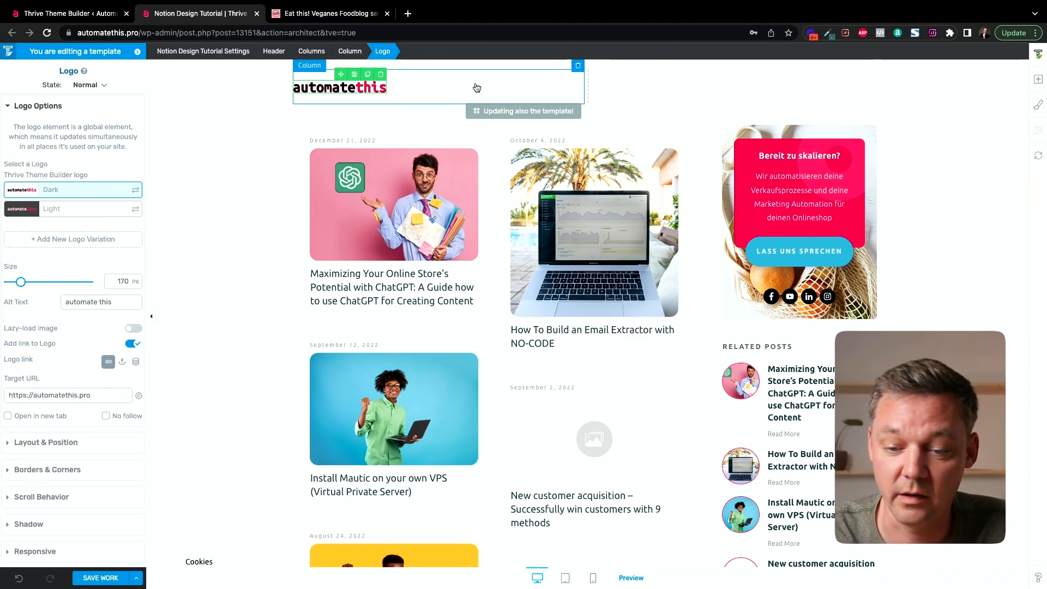
# - Set the header hamburger menu's icon color to black (#000000)
pyautogui.hotkey('ctrl', 'Tab')
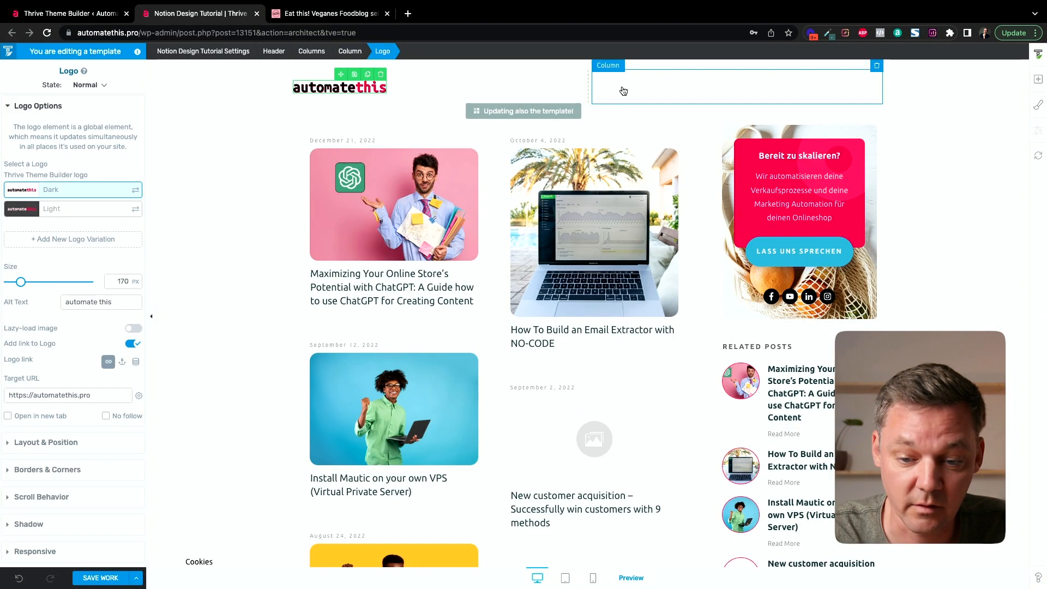
pyautogui.click(623, 91)
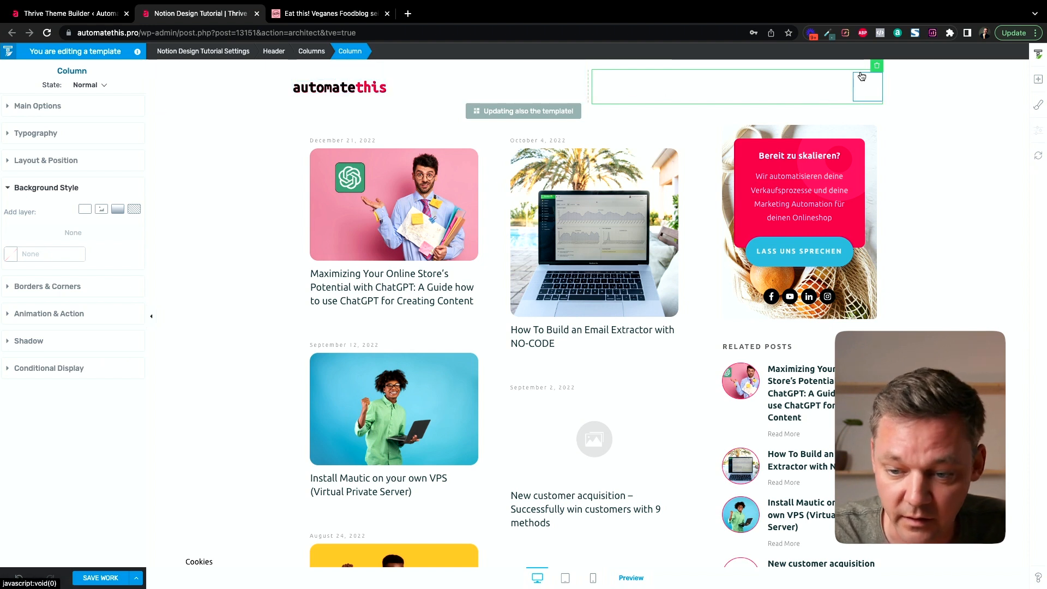
pyautogui.click(869, 91)
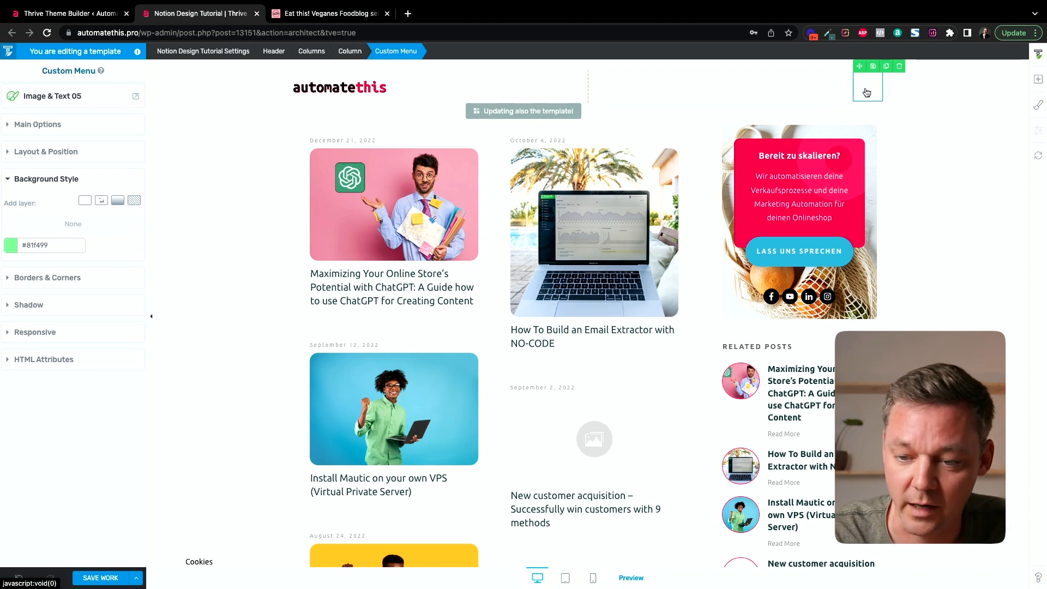
pyautogui.click(27, 124)
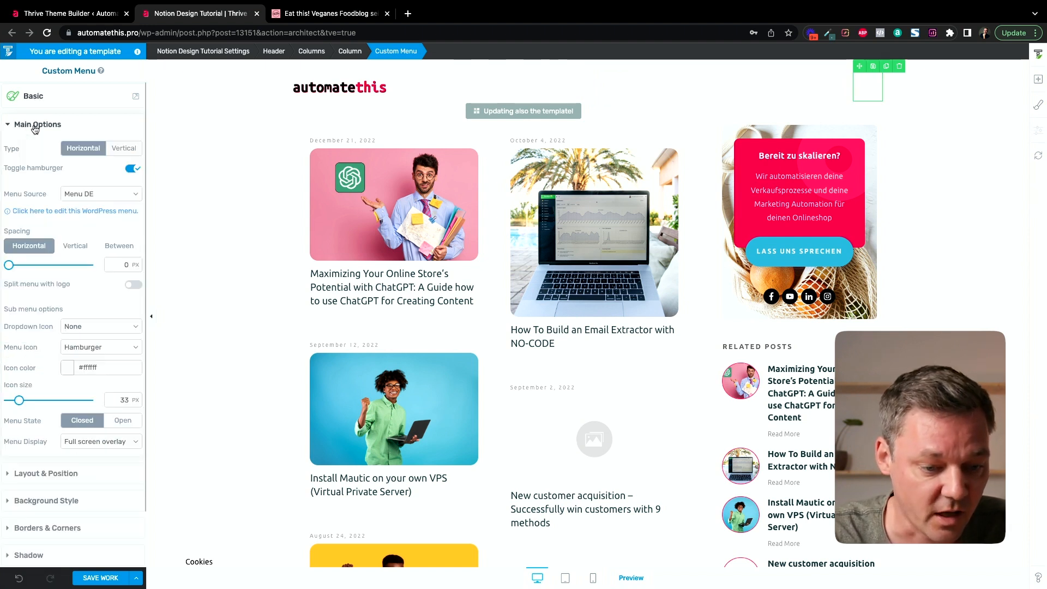
pyautogui.click(66, 367)
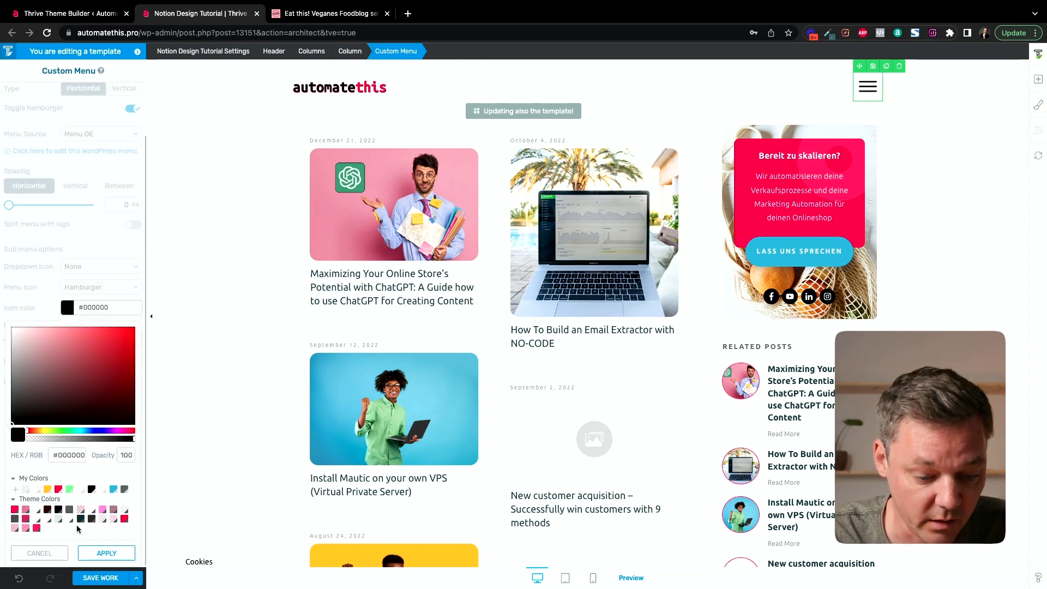
pyautogui.click(91, 553)
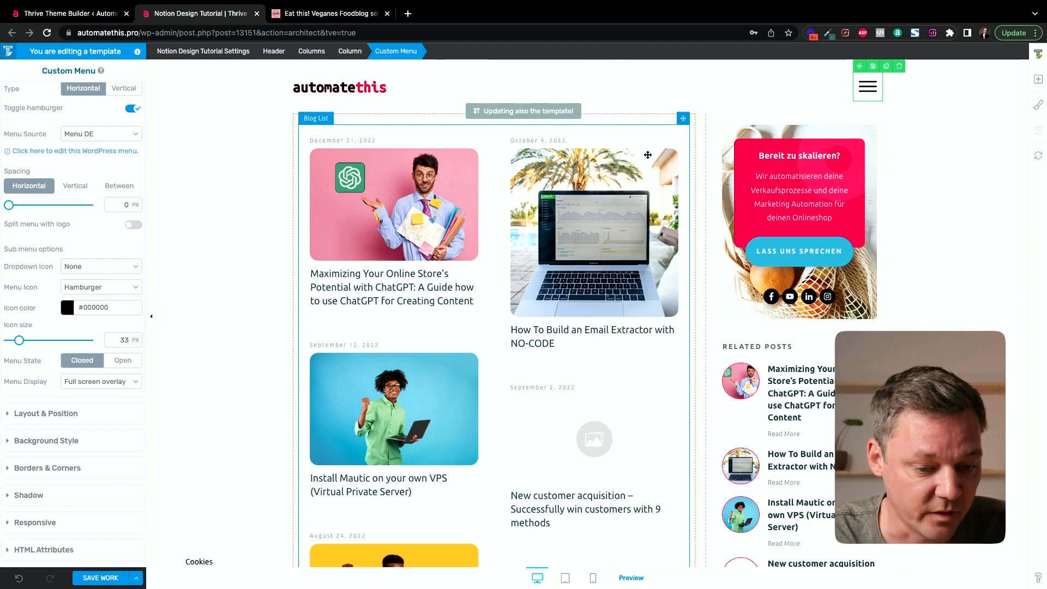
# - Rearrange the header into three columns with the hamburger menu first, the logo in the middle and the last column empty
pyautogui.click(868, 86)
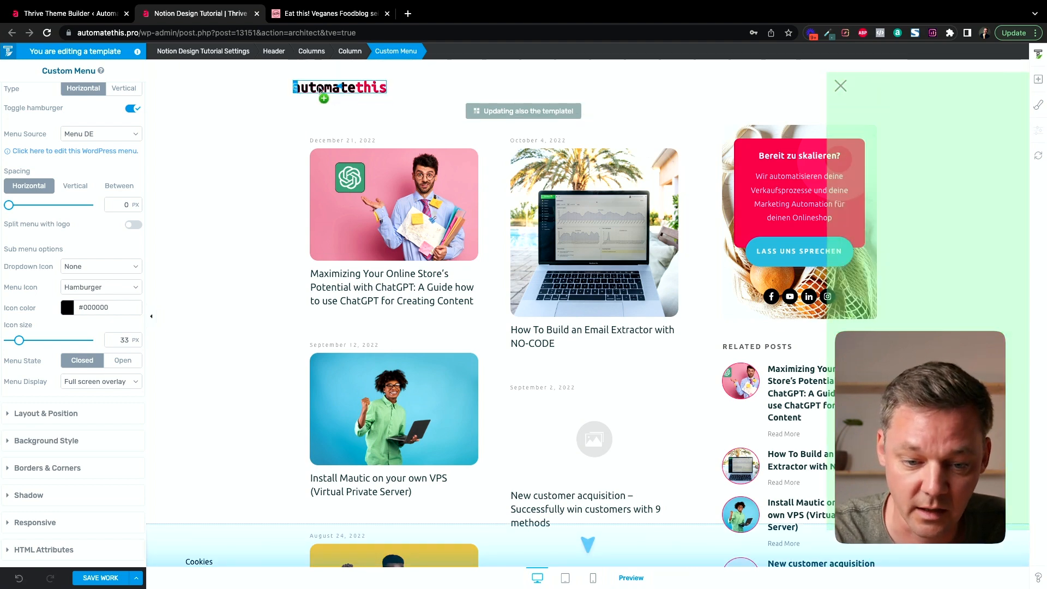
pyautogui.press('Escape')
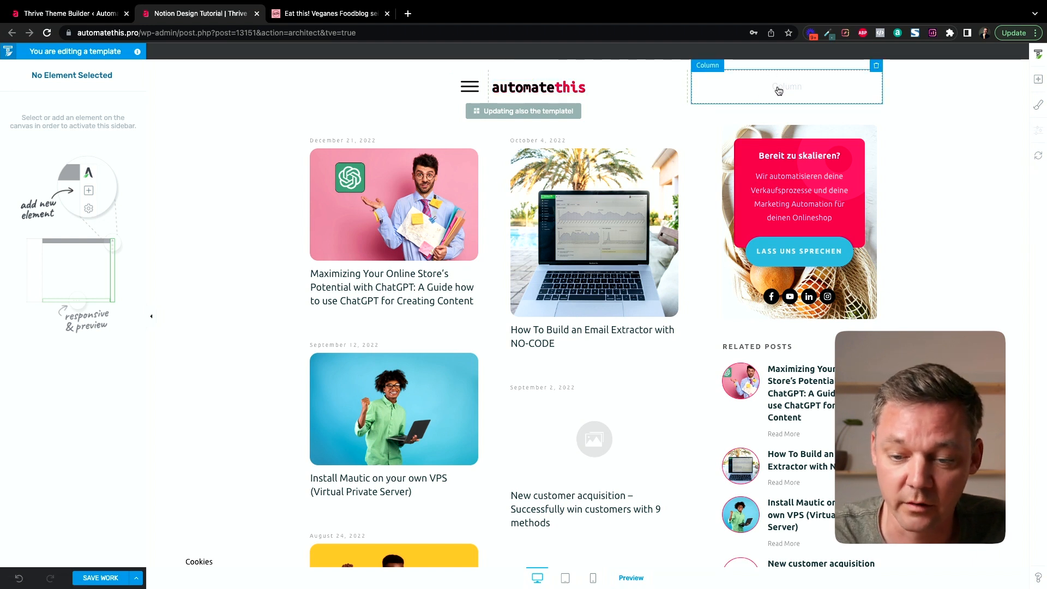
pyautogui.click(597, 96)
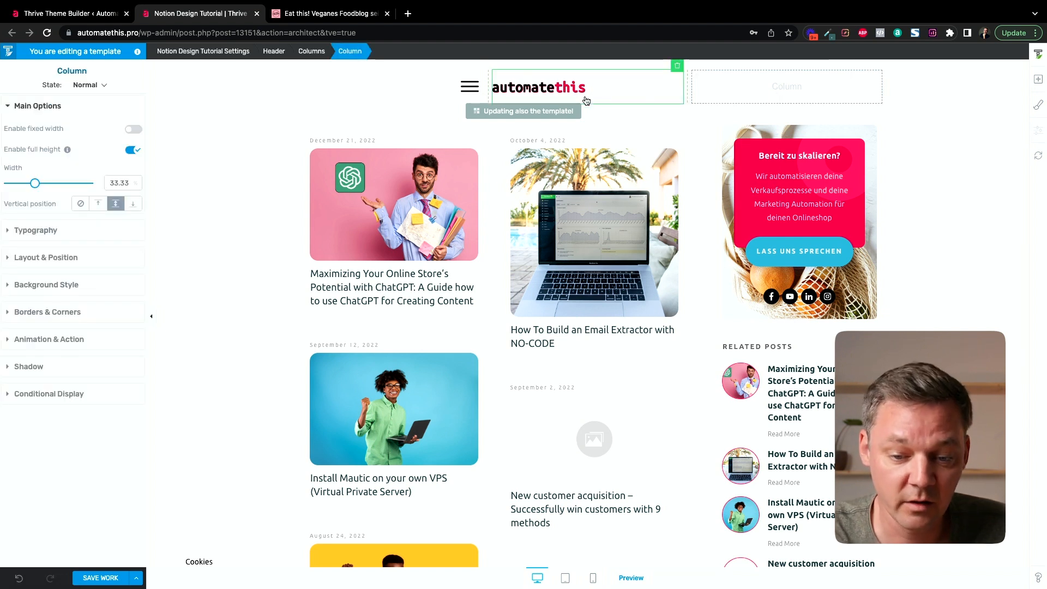
# - Center-align the logo in the middle header column and left-align the hamburger menu in the first column
pyautogui.click(537, 88)
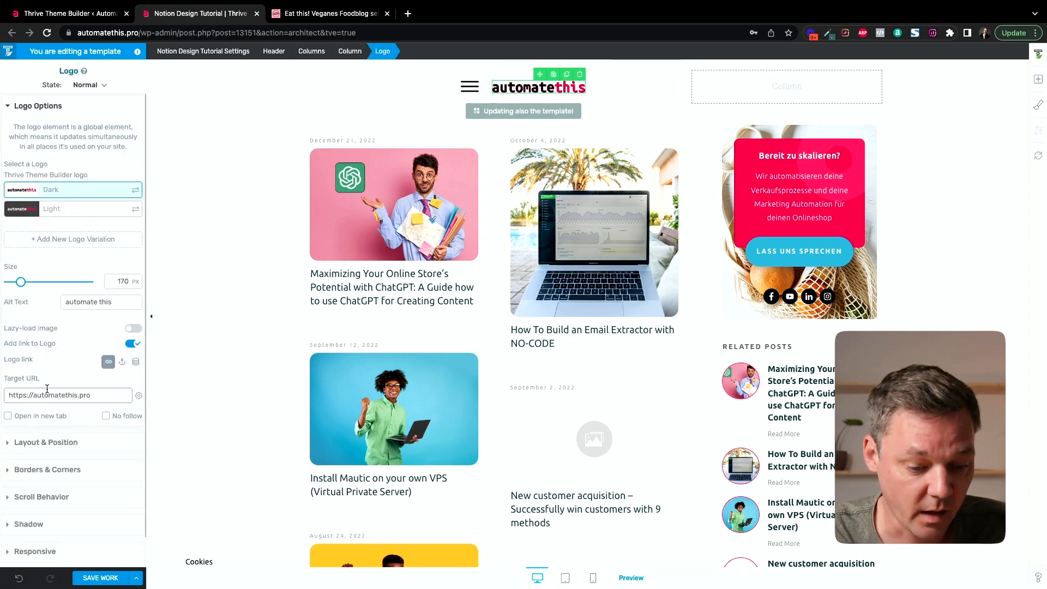
pyautogui.click(37, 447)
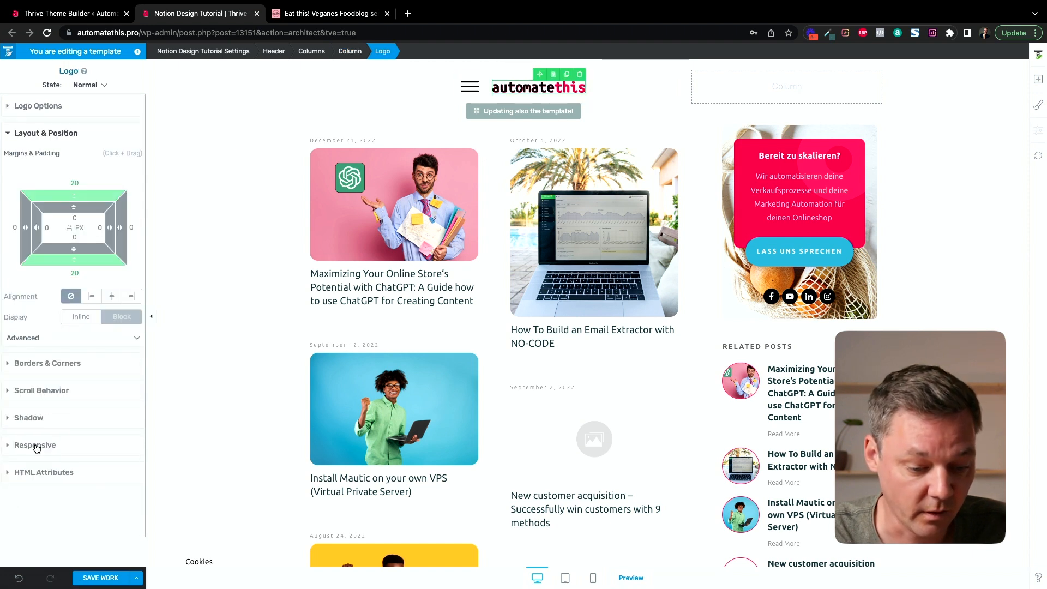
pyautogui.click(111, 297)
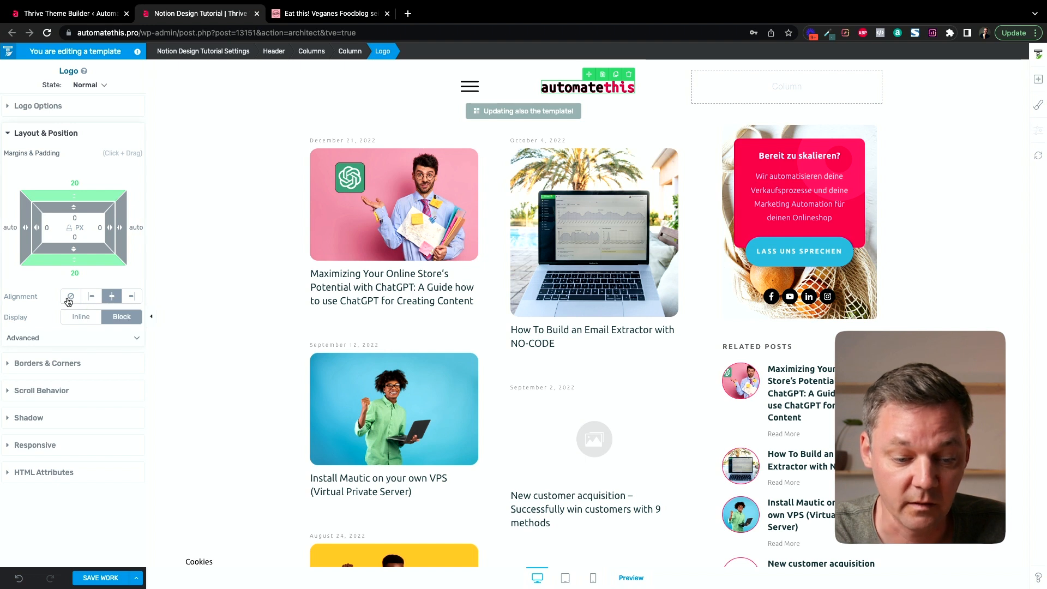
pyautogui.click(470, 90)
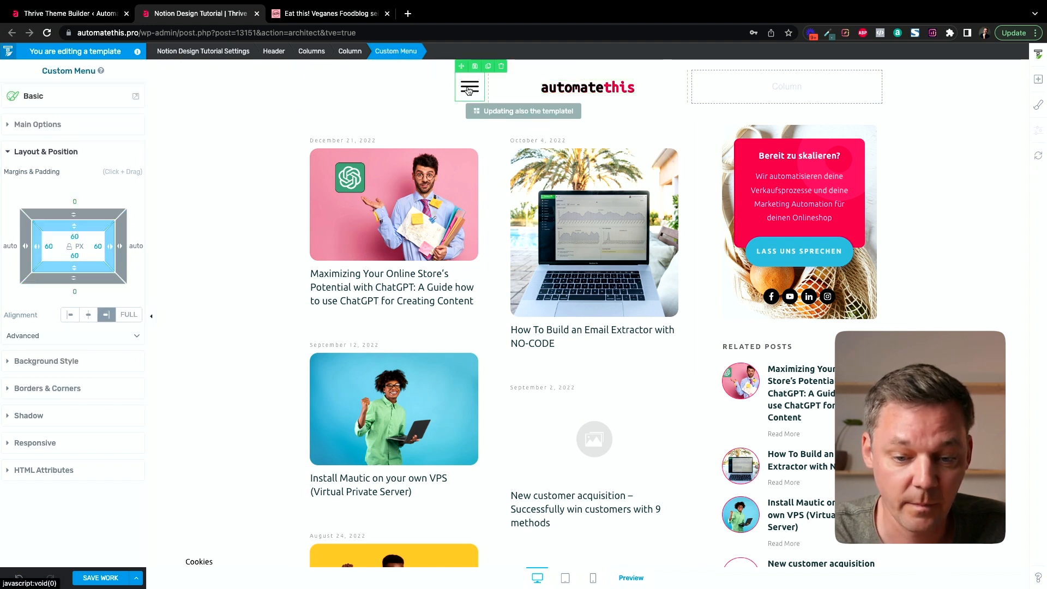
pyautogui.click(71, 315)
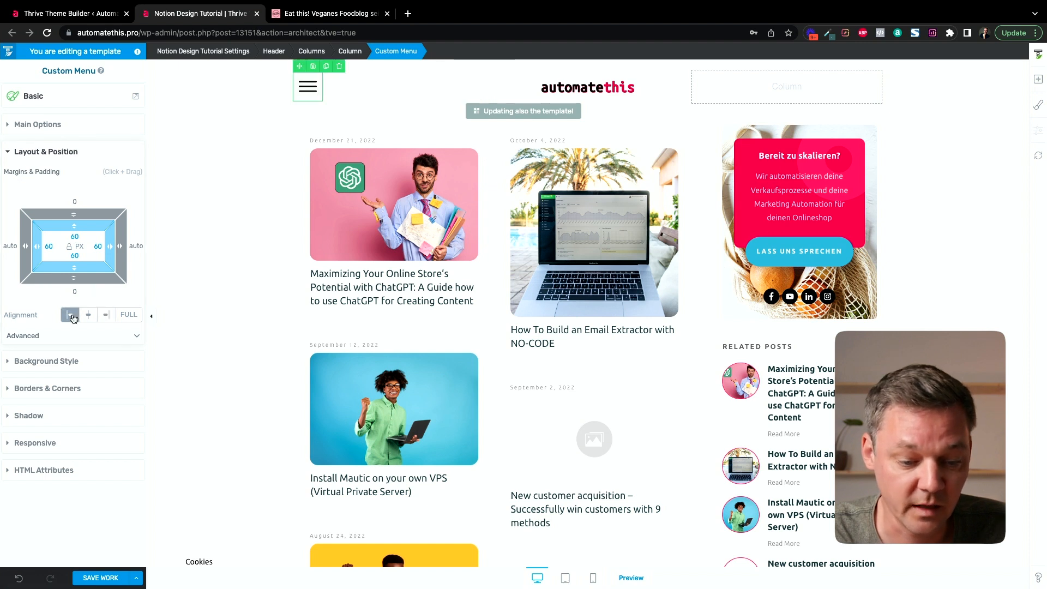
# - Switch the whole template's layout to Full Width and check how the header spans the page
pyautogui.click(359, 104)
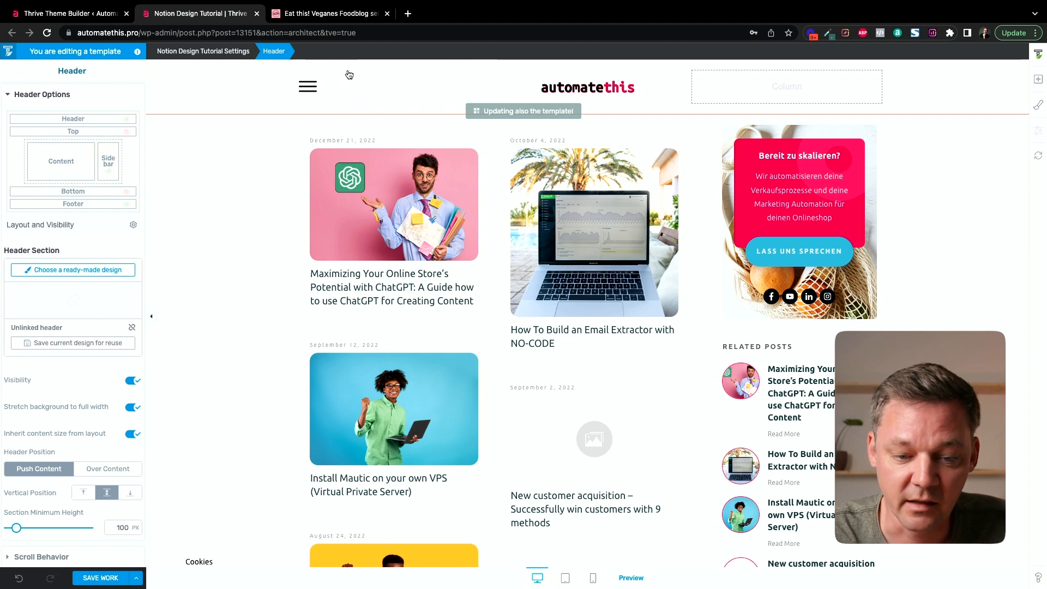
pyautogui.click(209, 53)
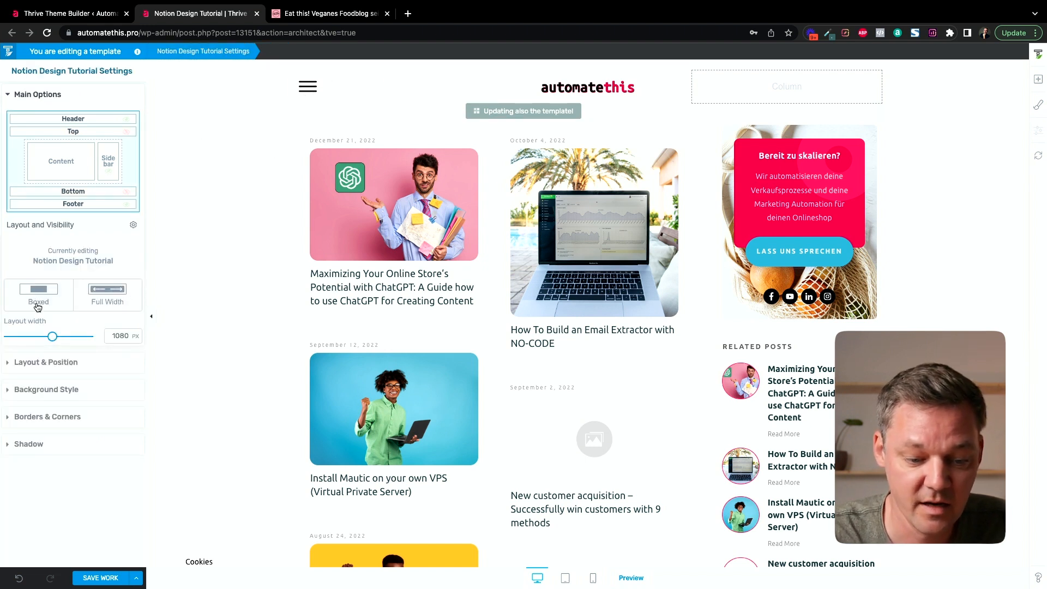
pyautogui.click(107, 294)
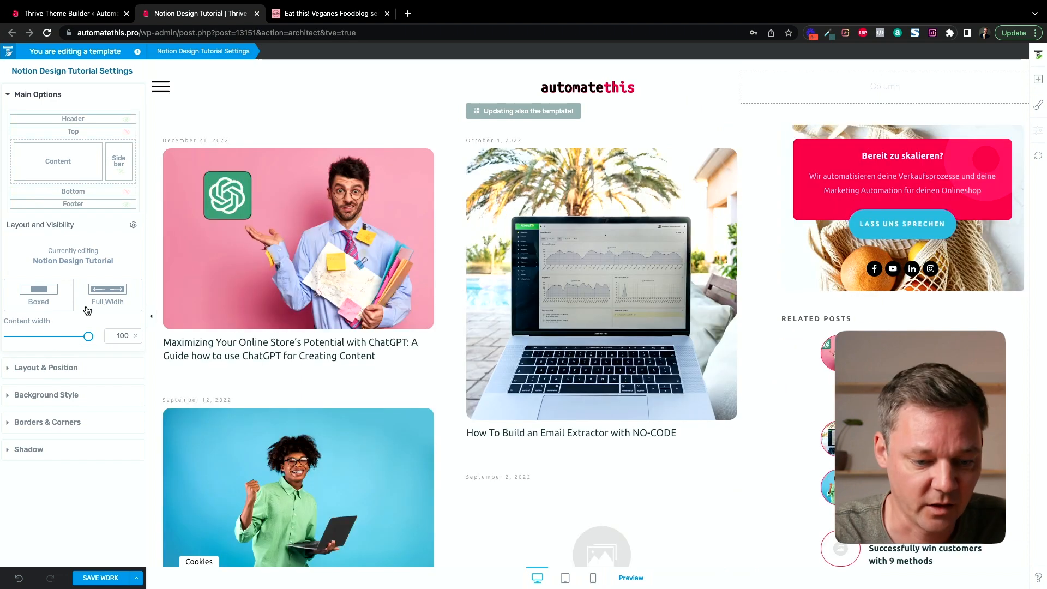
pyautogui.click(151, 316)
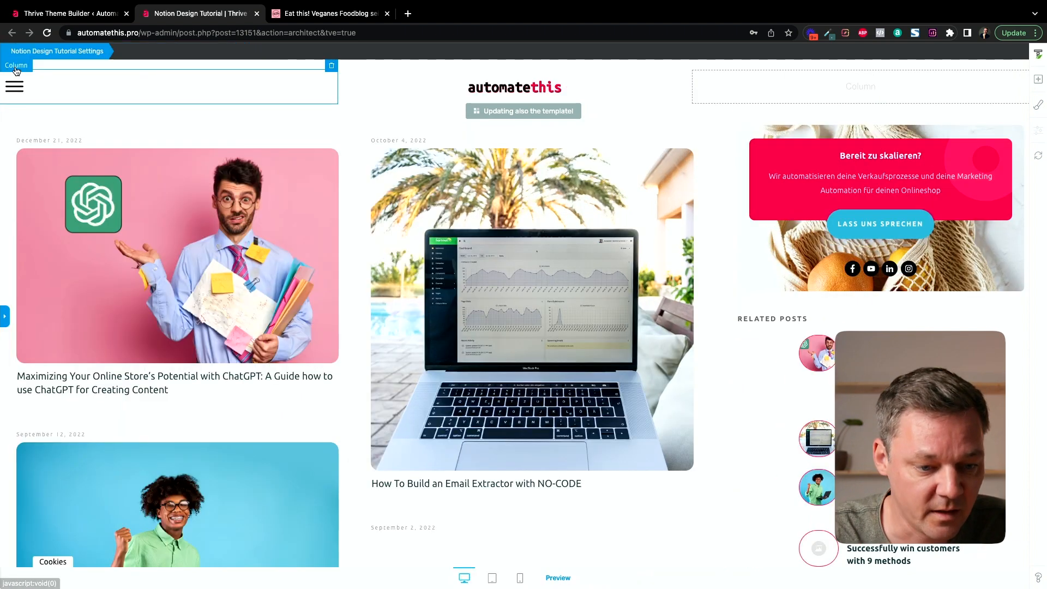
pyautogui.click(43, 67)
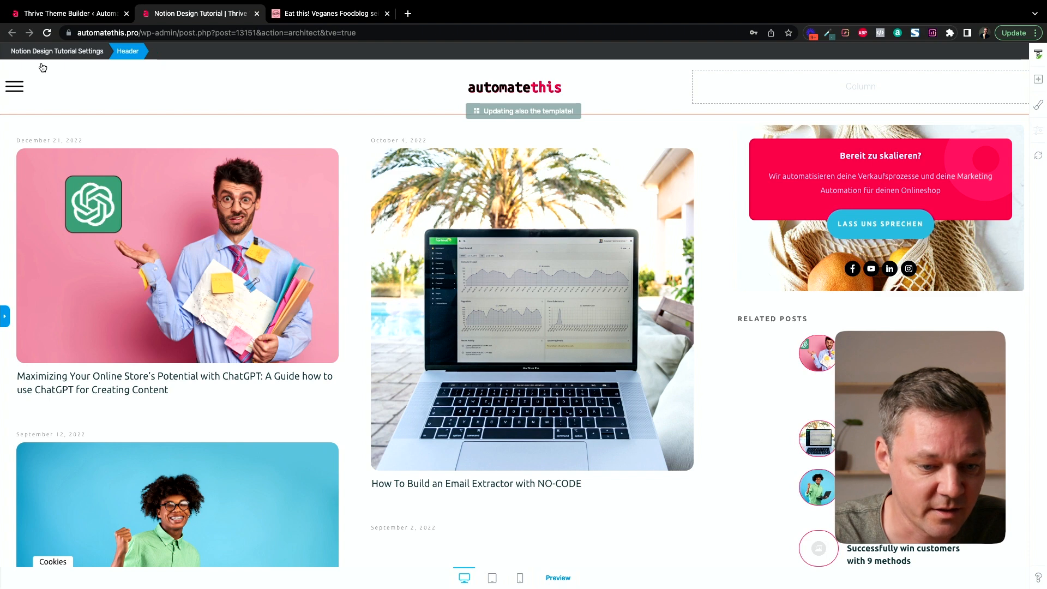
pyautogui.click(4, 317)
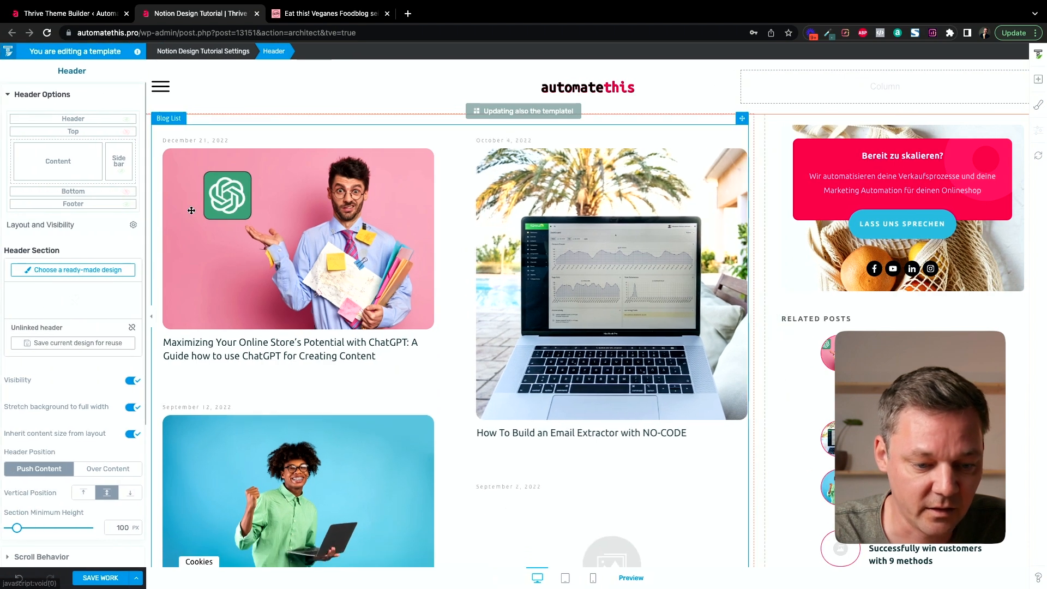
# - Set the template's left and right padding to 20 px, check the spacing, and save the template
pyautogui.click(10, 155)
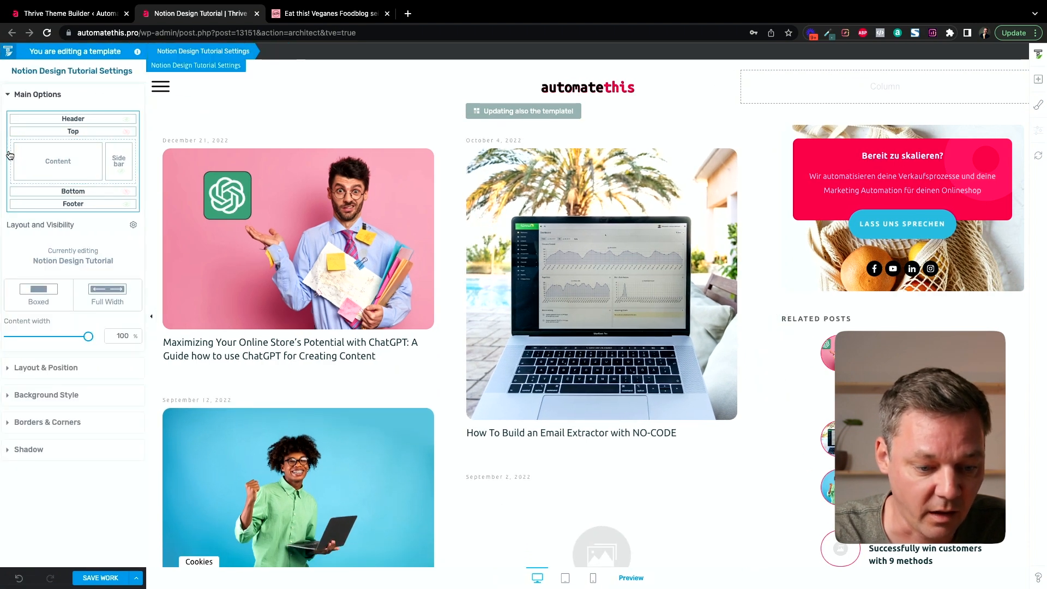
pyautogui.click(34, 374)
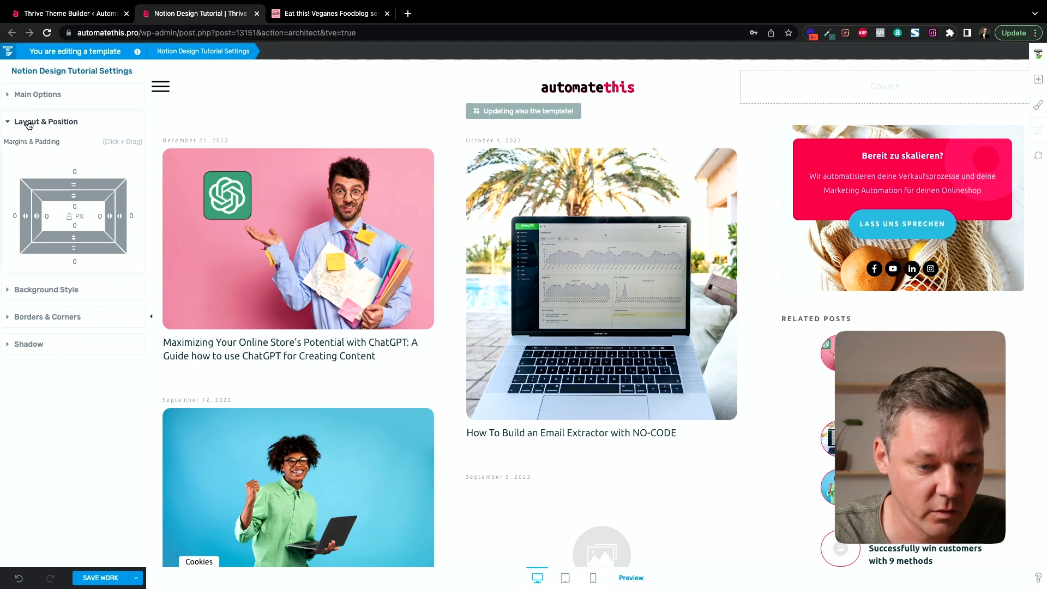
pyautogui.click(26, 126)
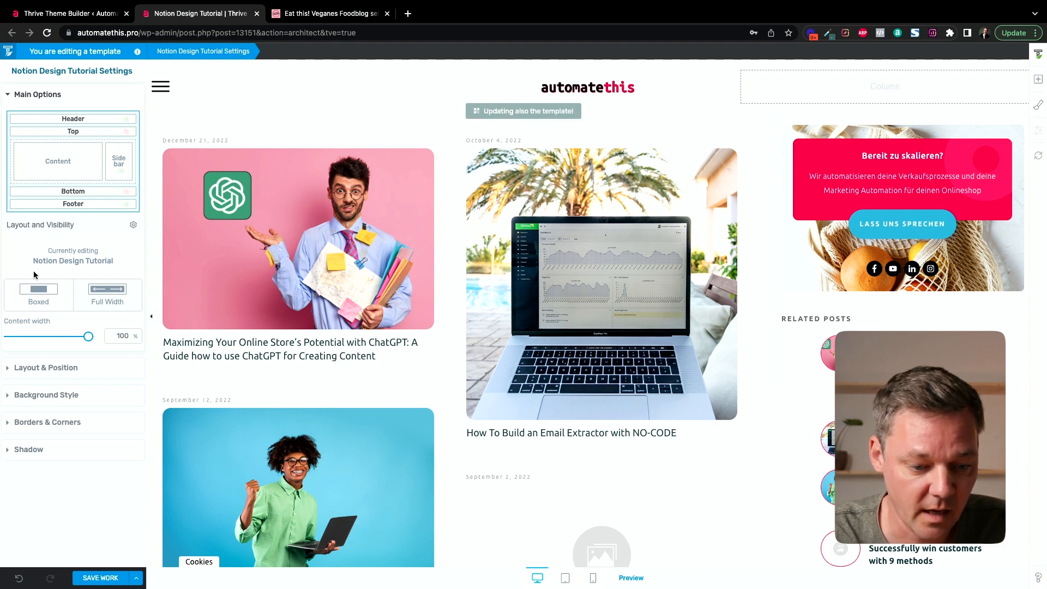
pyautogui.click(34, 369)
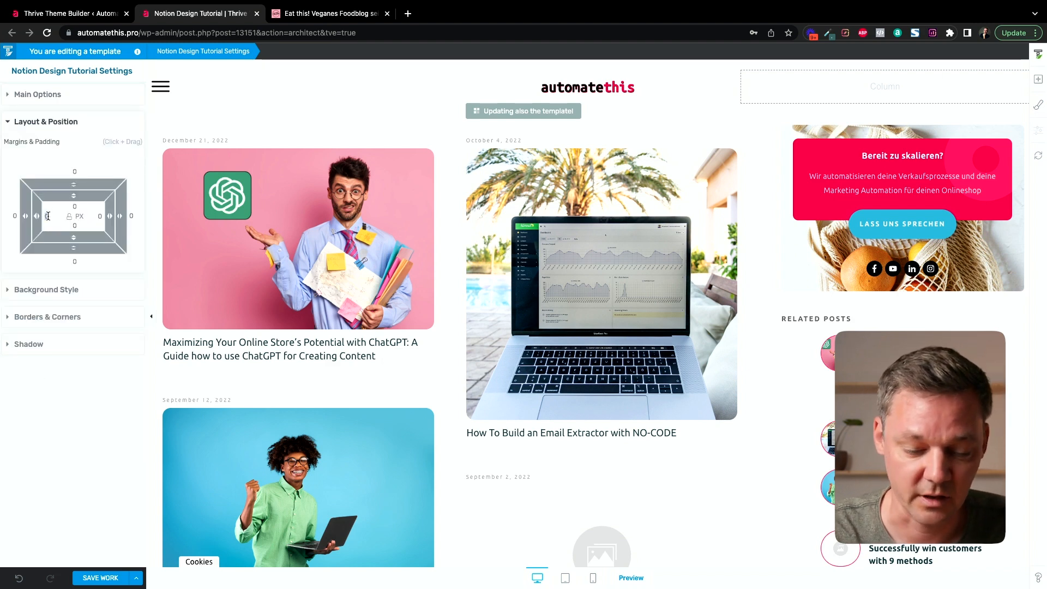
pyautogui.click(48, 216)
pyautogui.write('20')
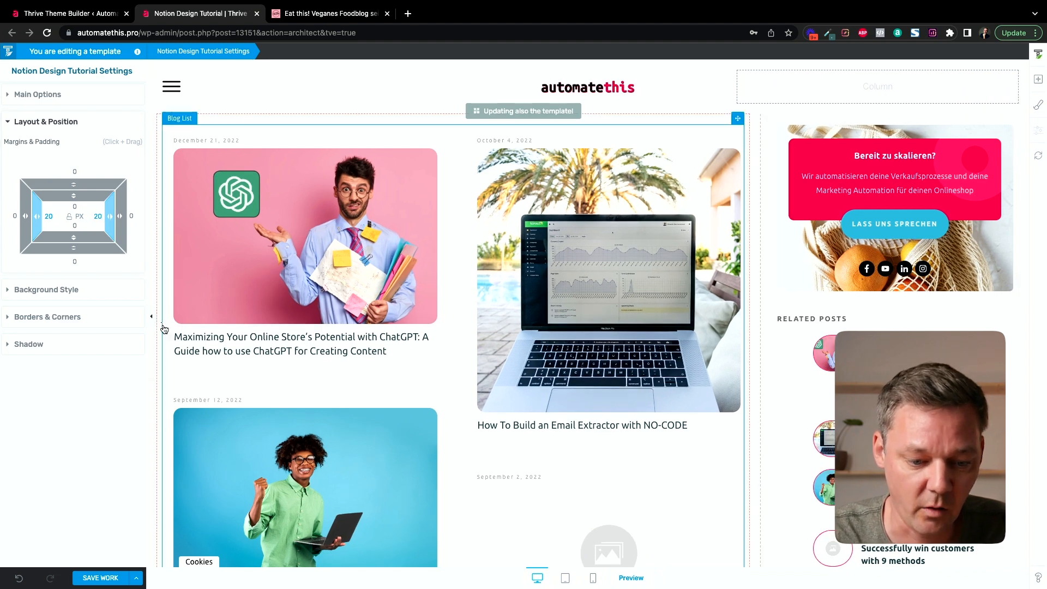
pyautogui.click(151, 317)
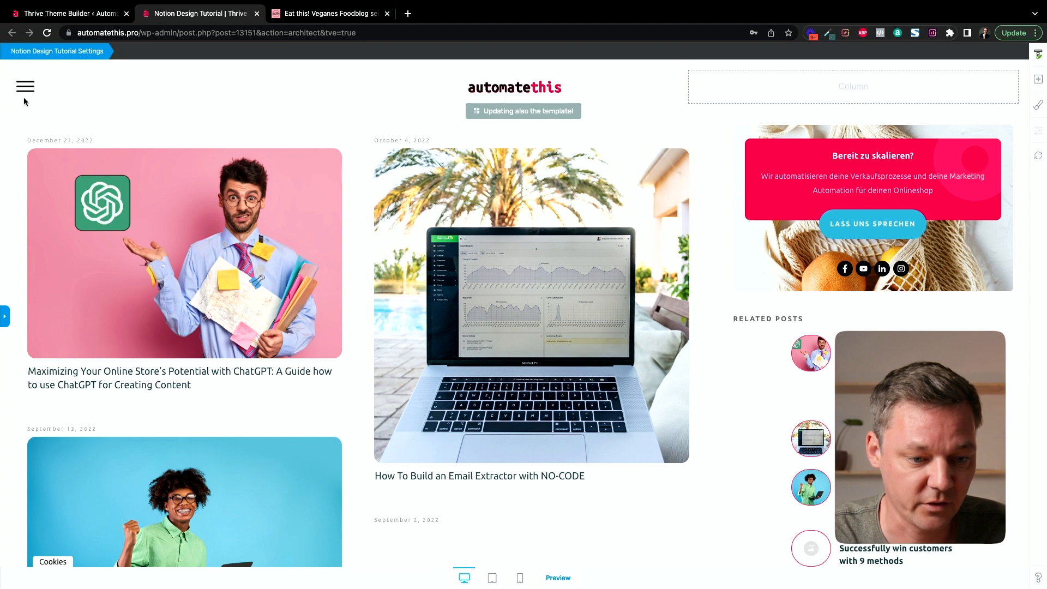
pyautogui.click(438, 126)
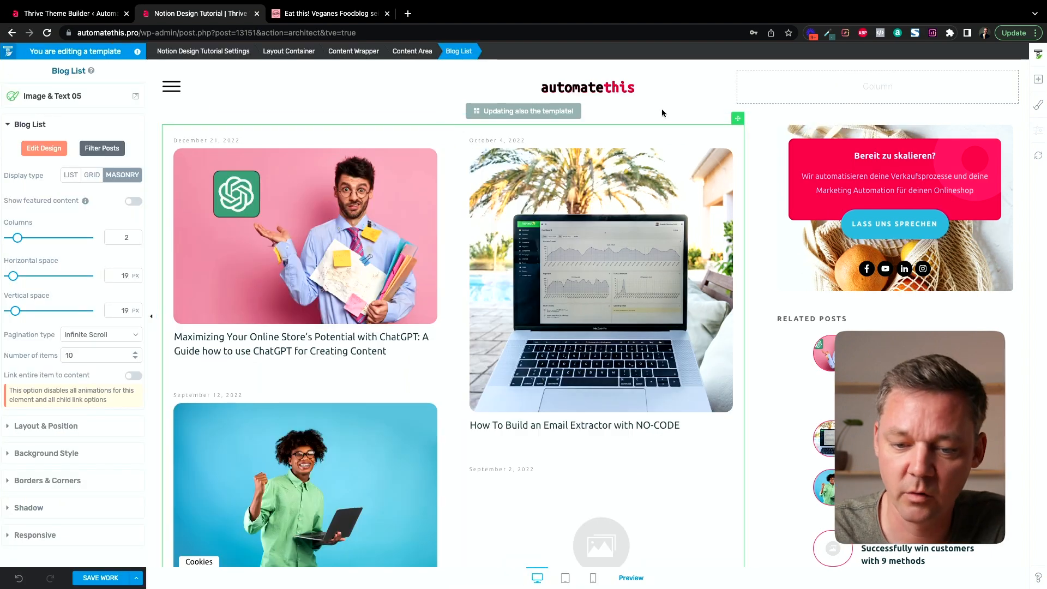
pyautogui.click(421, 89)
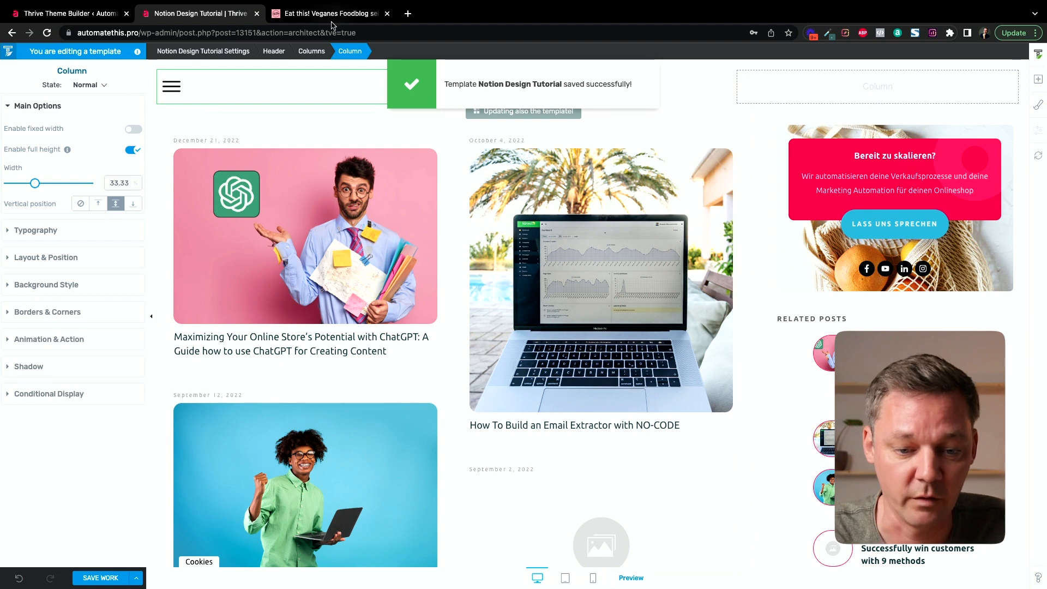
# - Switch to the eat-this.org page and inspect the main content block that carries its speckled background
pyautogui.click(336, 14)
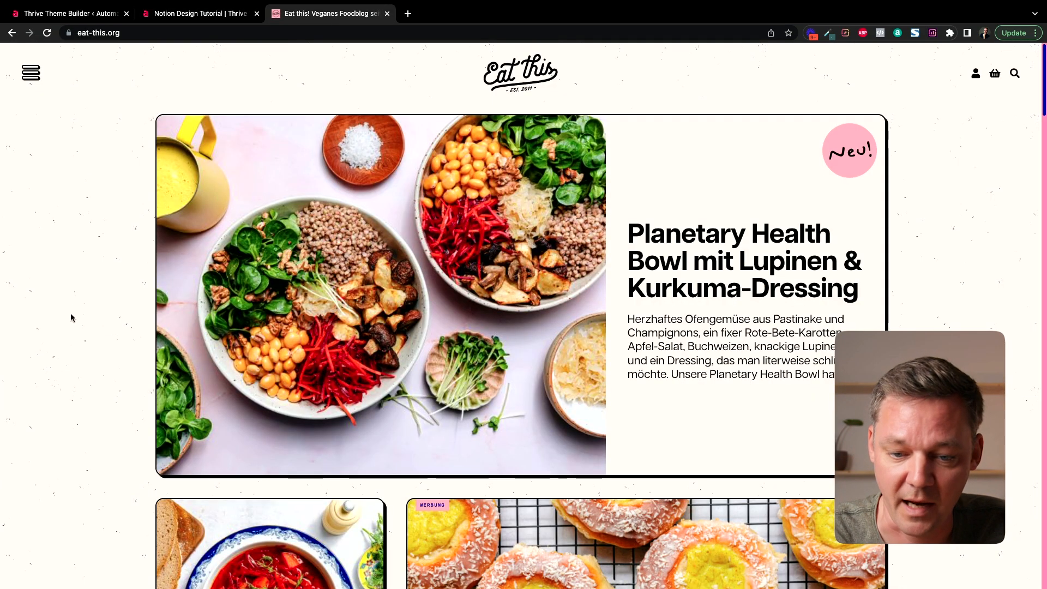
pyautogui.rightClick(69, 236)
pyautogui.click(89, 415)
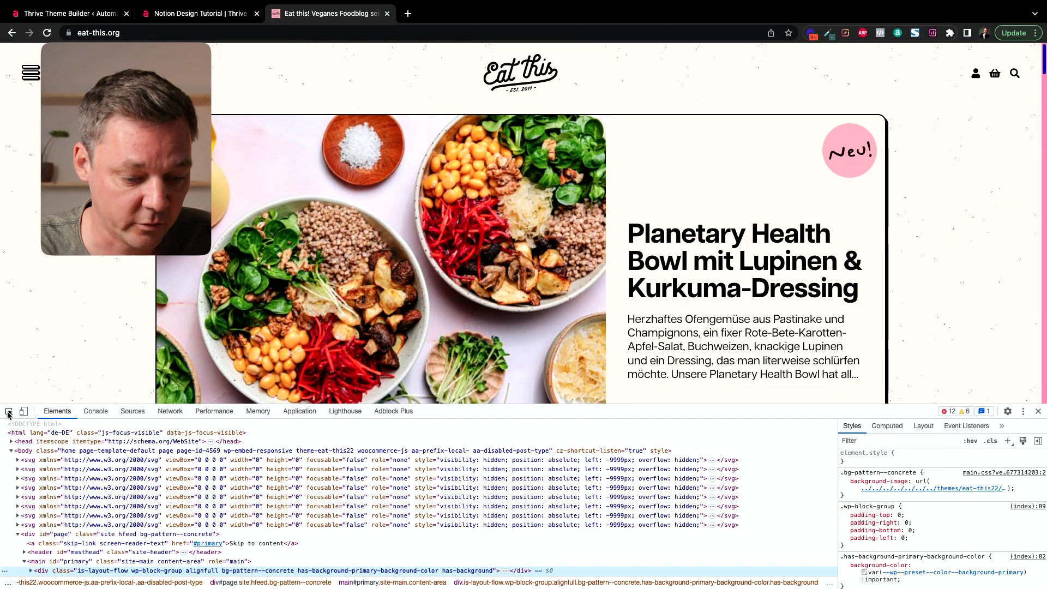
pyautogui.click(8, 416)
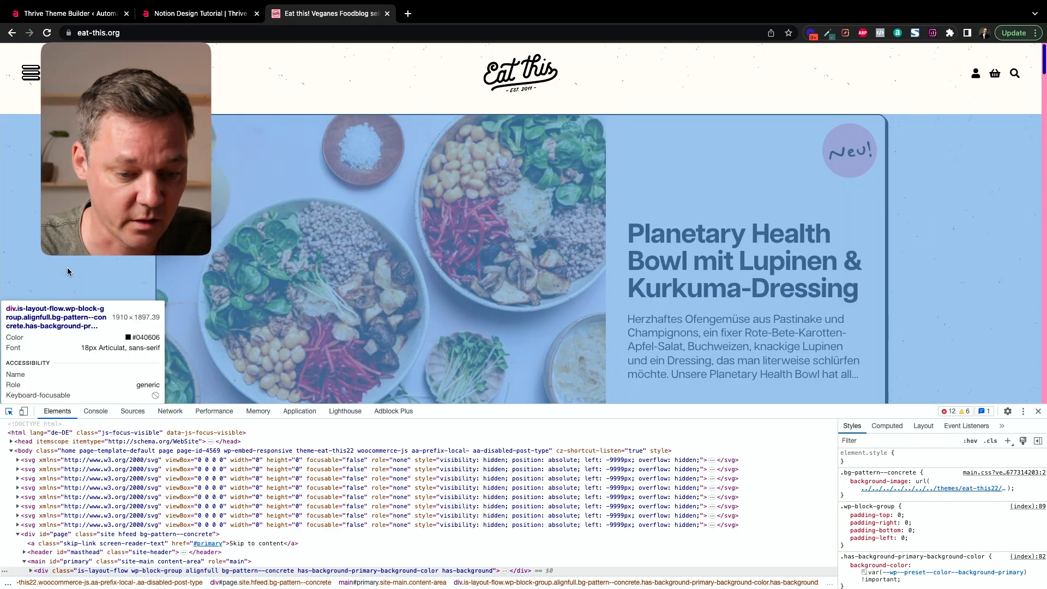
pyautogui.click(67, 268)
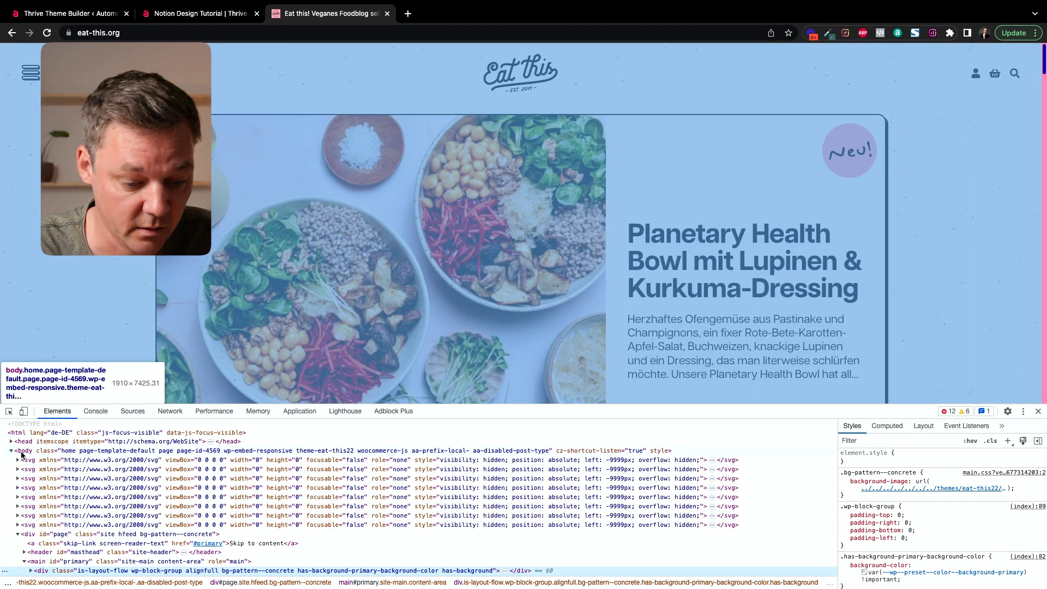
pyautogui.click(21, 452)
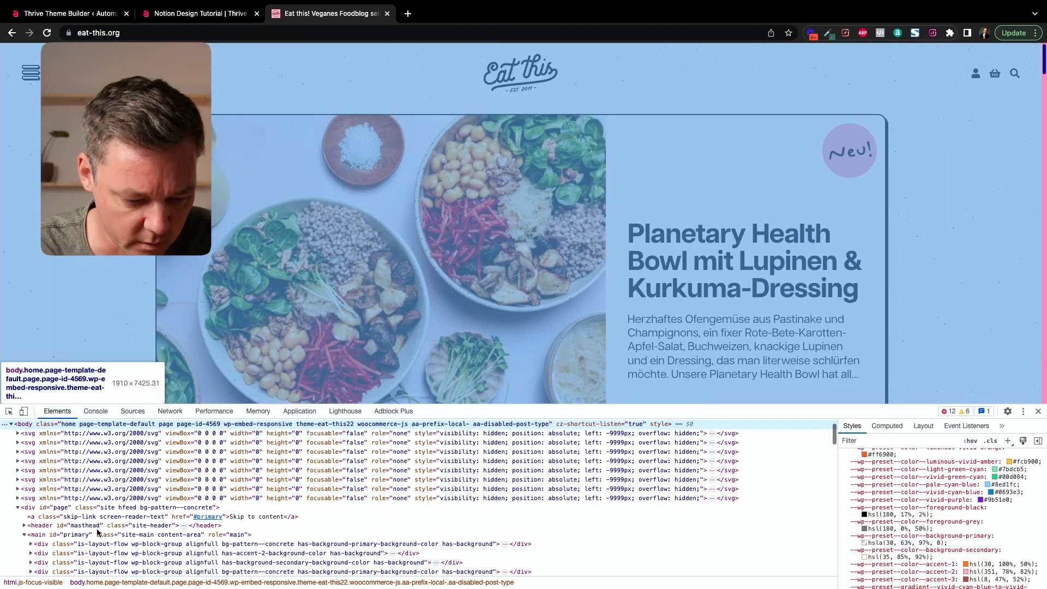
pyautogui.click(127, 545)
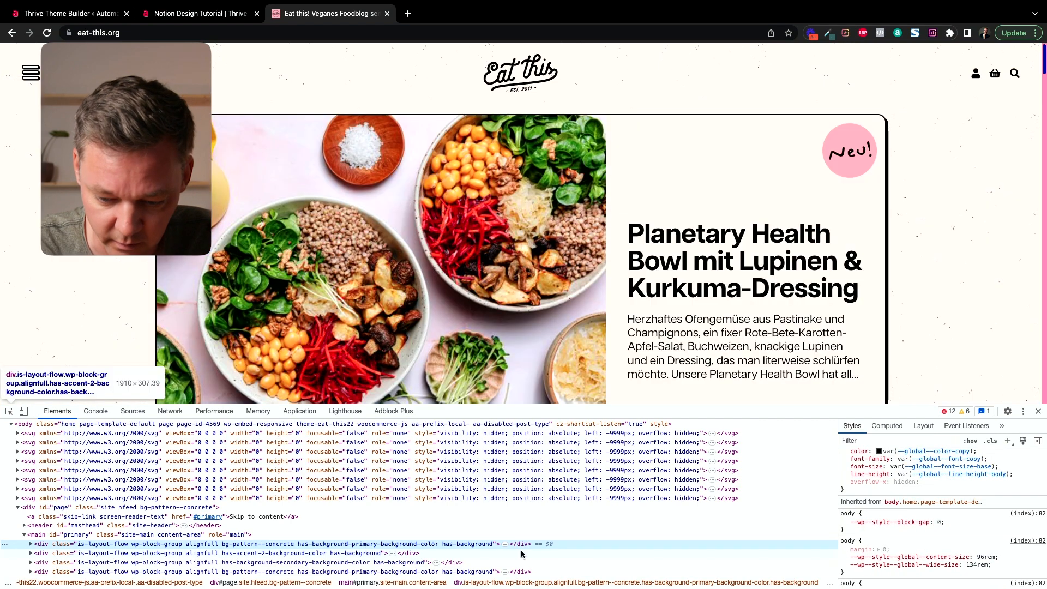
# - Find the background-image rule in the selected block's styles and open the linked pattern image in a new tab
pyautogui.scroll(5, 938, 491)
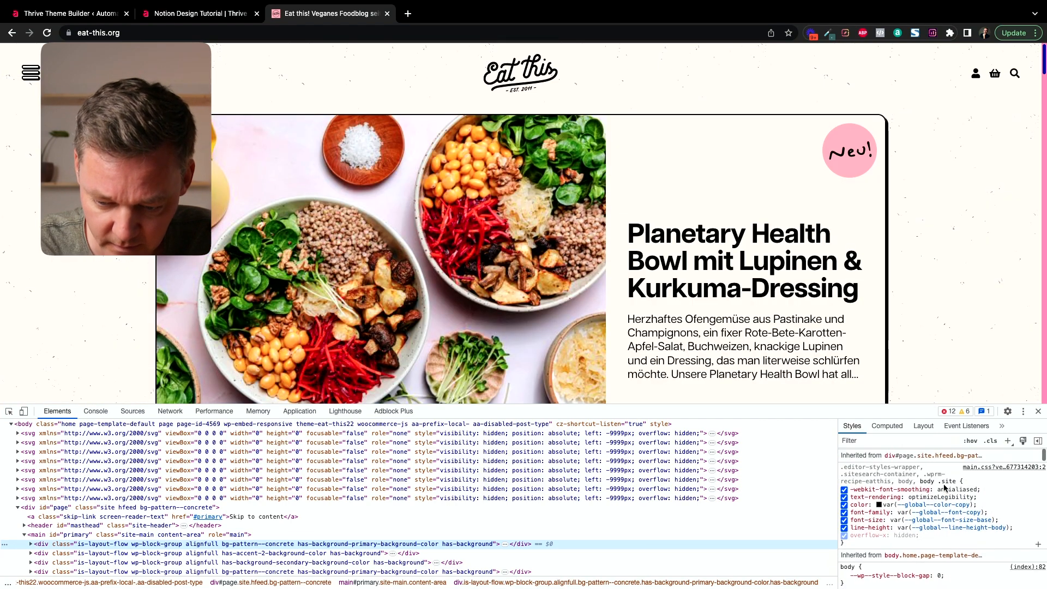
pyautogui.moveTo(912, 516)
pyautogui.scroll(-1, 941, 463)
pyautogui.moveTo(941, 464)
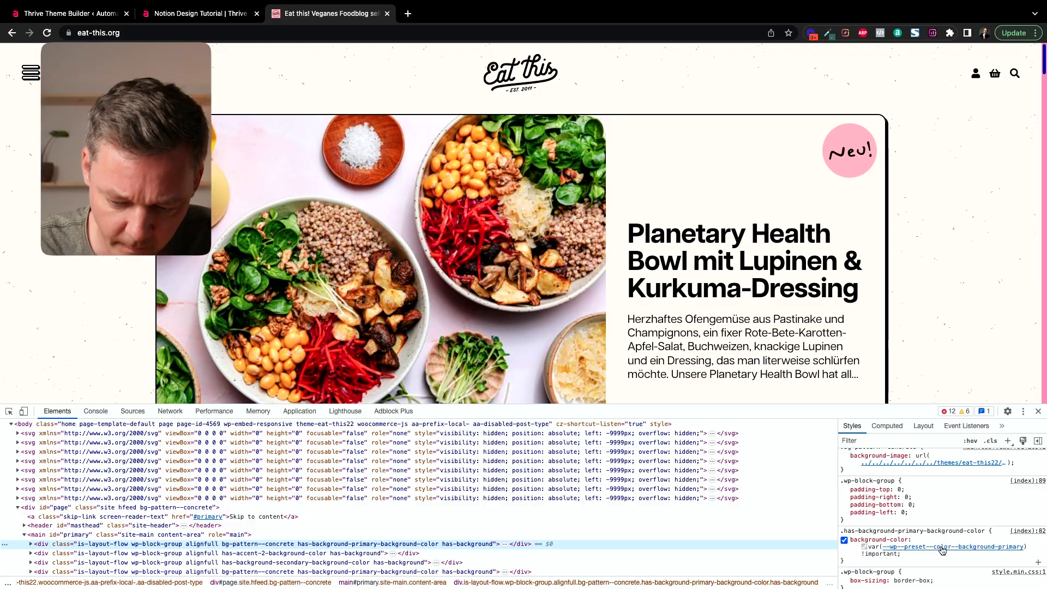
pyautogui.click(933, 462)
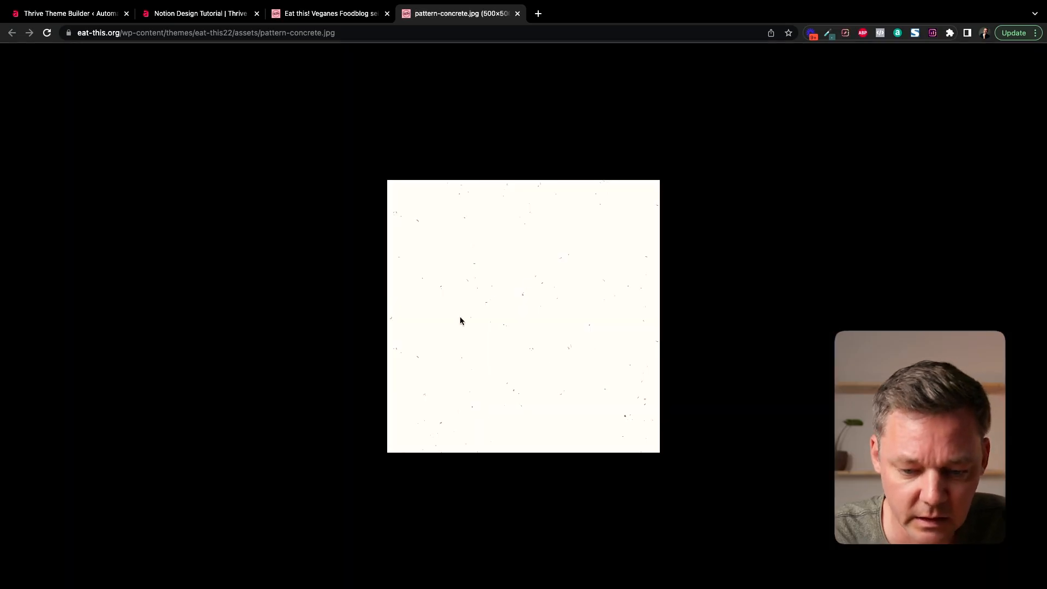
# - Save the pattern image as pattern-concrete.jpg in the Downloads folder
pyautogui.rightClick(492, 325)
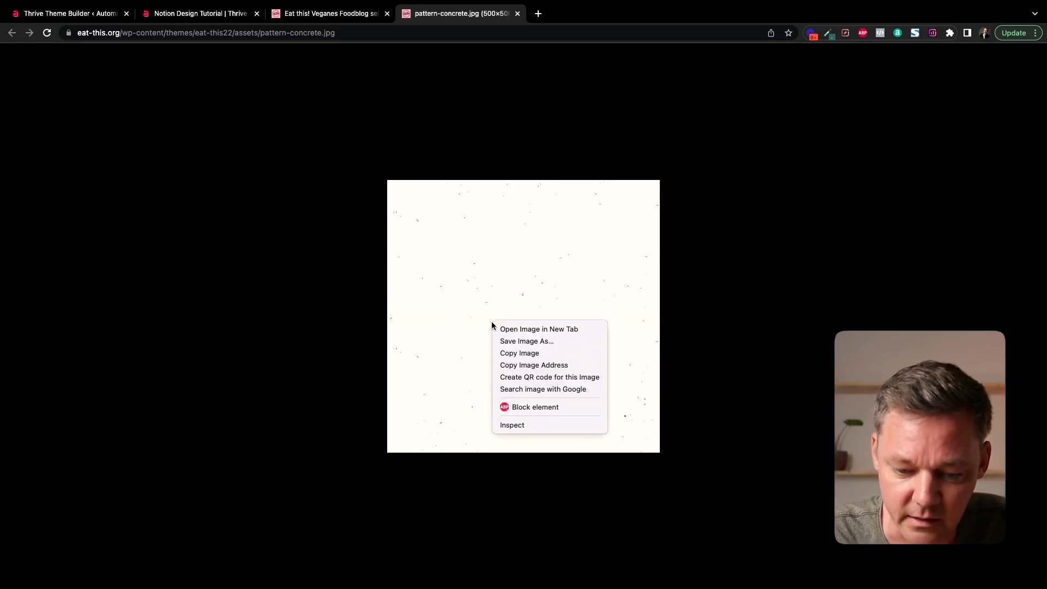
pyautogui.click(534, 343)
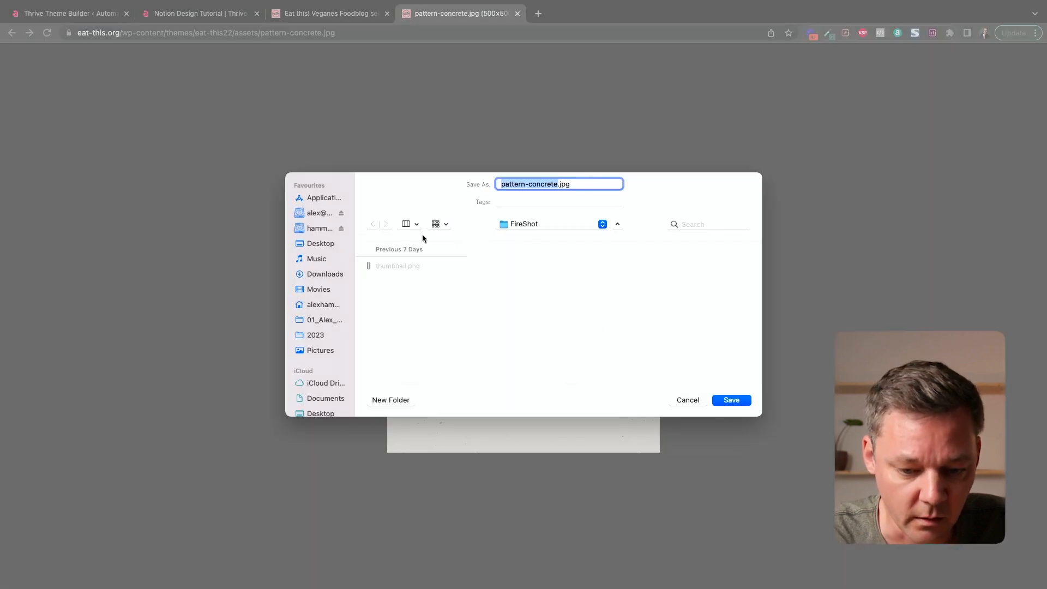
pyautogui.click(321, 273)
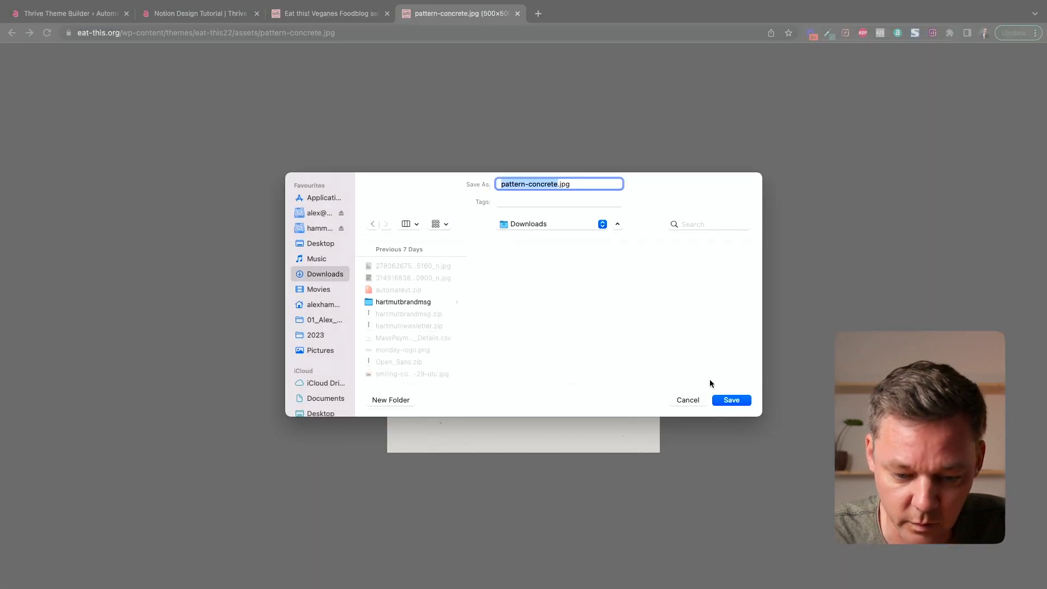
pyautogui.click(731, 400)
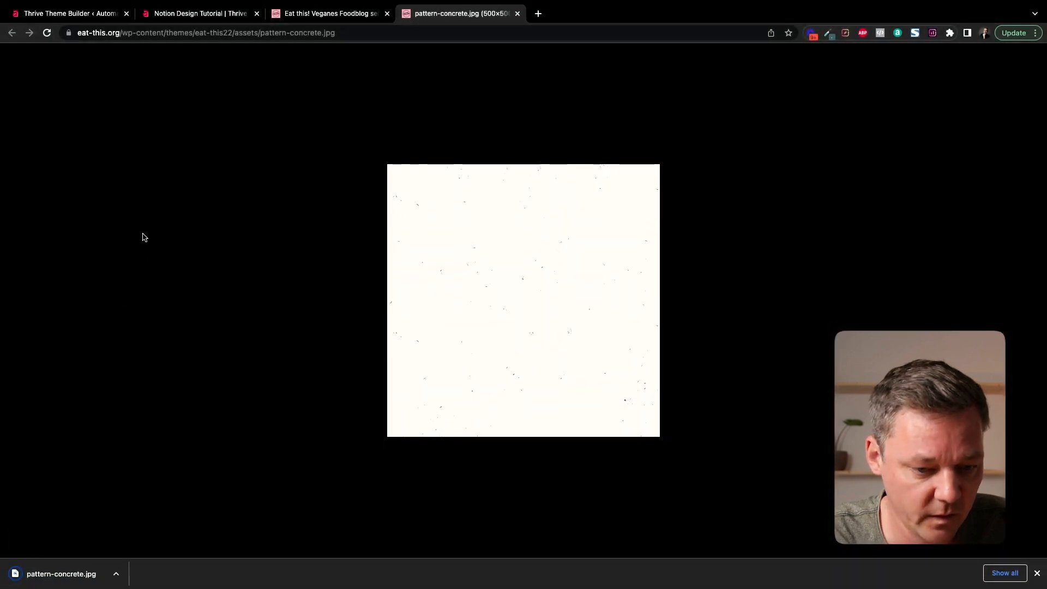
# - In the template's overall settings, add an image background layer using the downloaded pattern-concrete.jpg, uploaded to the media library
pyautogui.click(202, 16)
pyautogui.click(210, 51)
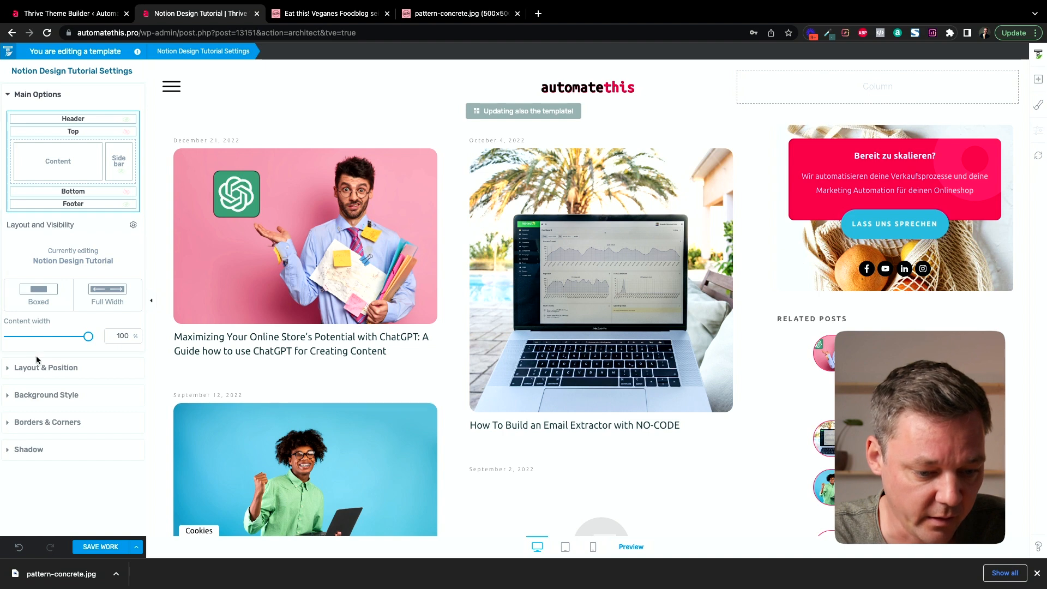
pyautogui.click(34, 394)
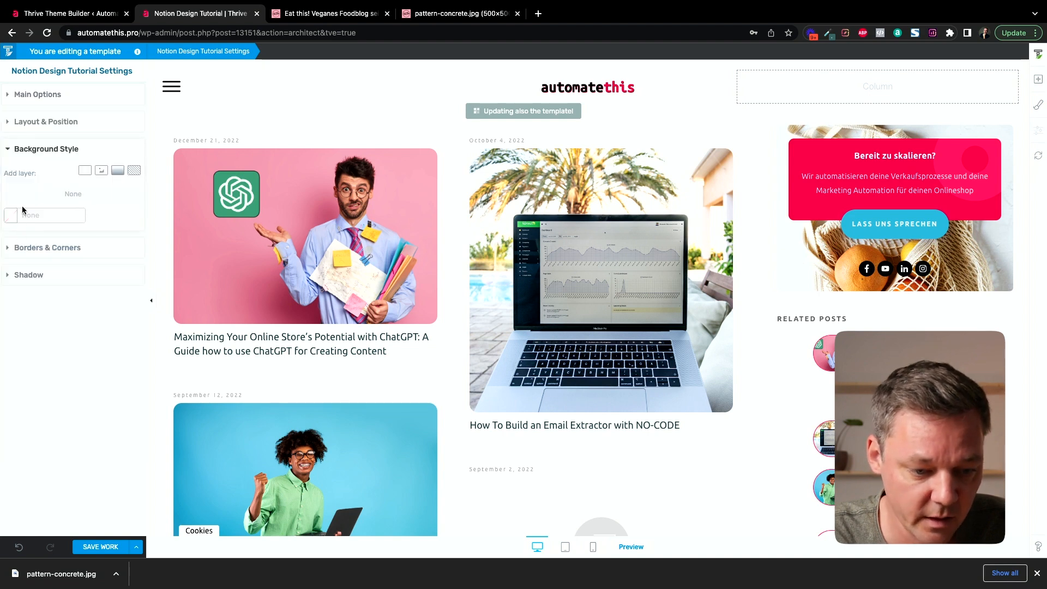
pyautogui.click(101, 172)
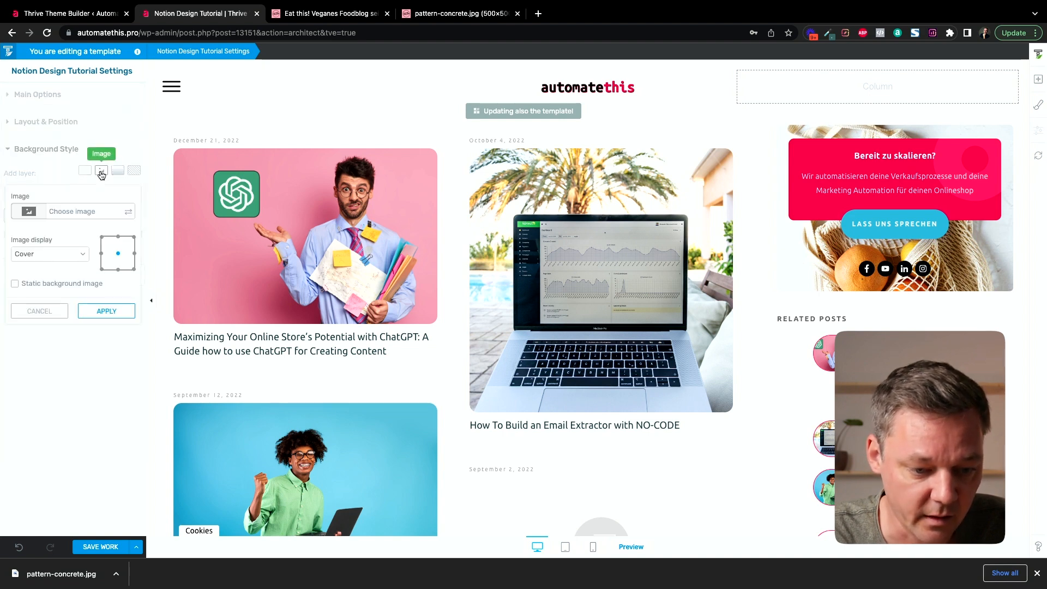
pyautogui.click(29, 213)
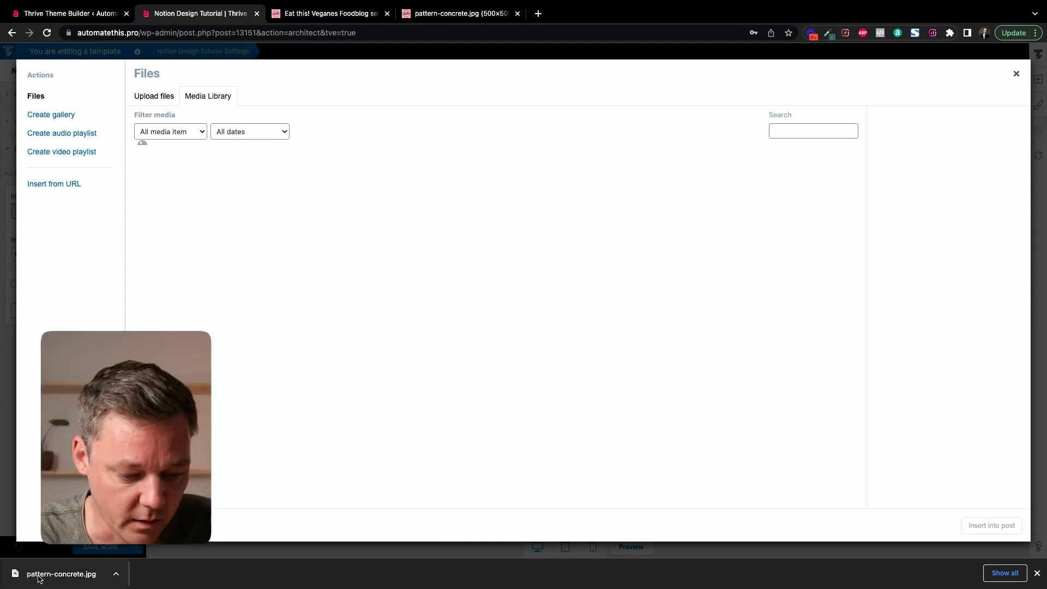
pyautogui.moveTo(61, 574); pyautogui.dragTo(320, 234)
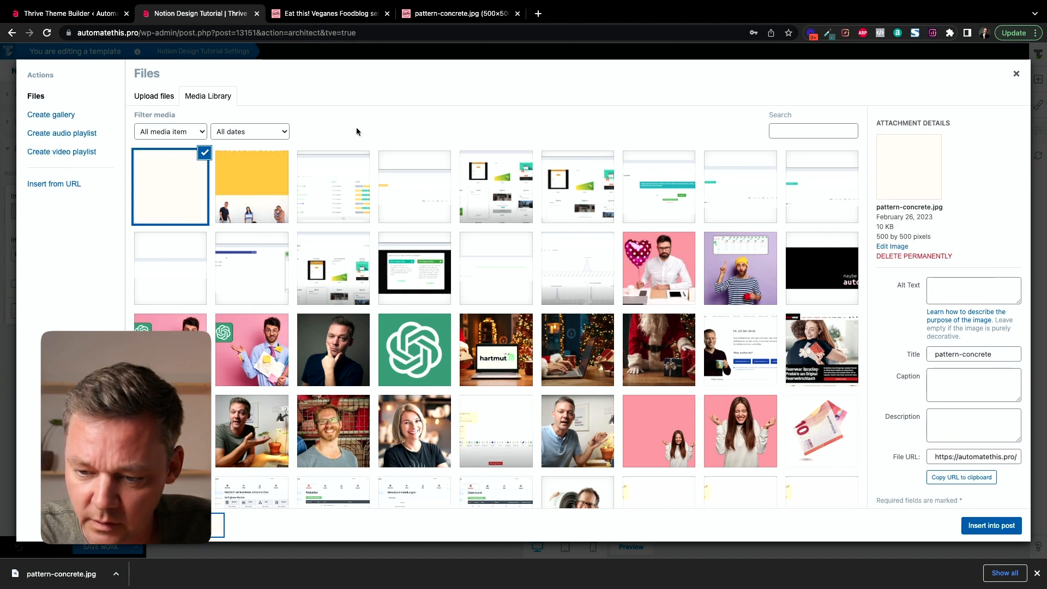
pyautogui.click(986, 527)
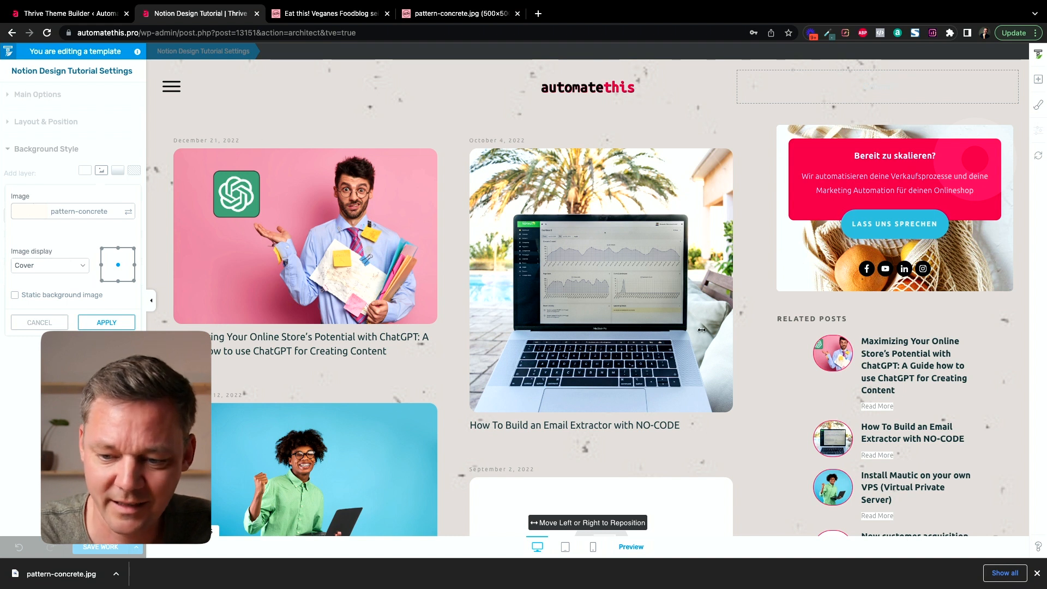
# - Set the background image display to Default with Repeat both, apply the layer, and save the template
pyautogui.click(65, 267)
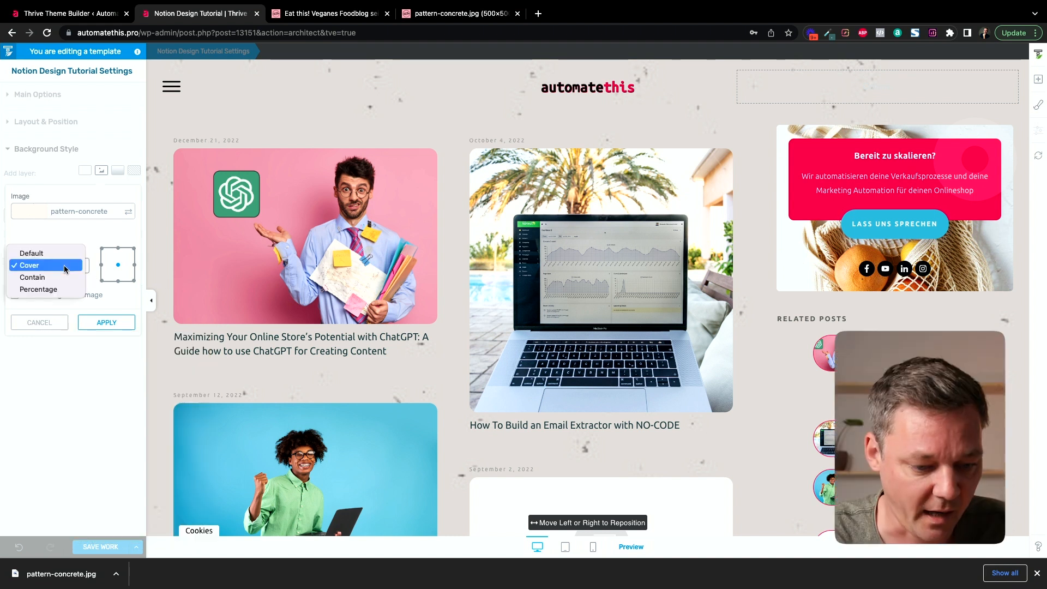
pyautogui.click(36, 254)
pyautogui.click(41, 309)
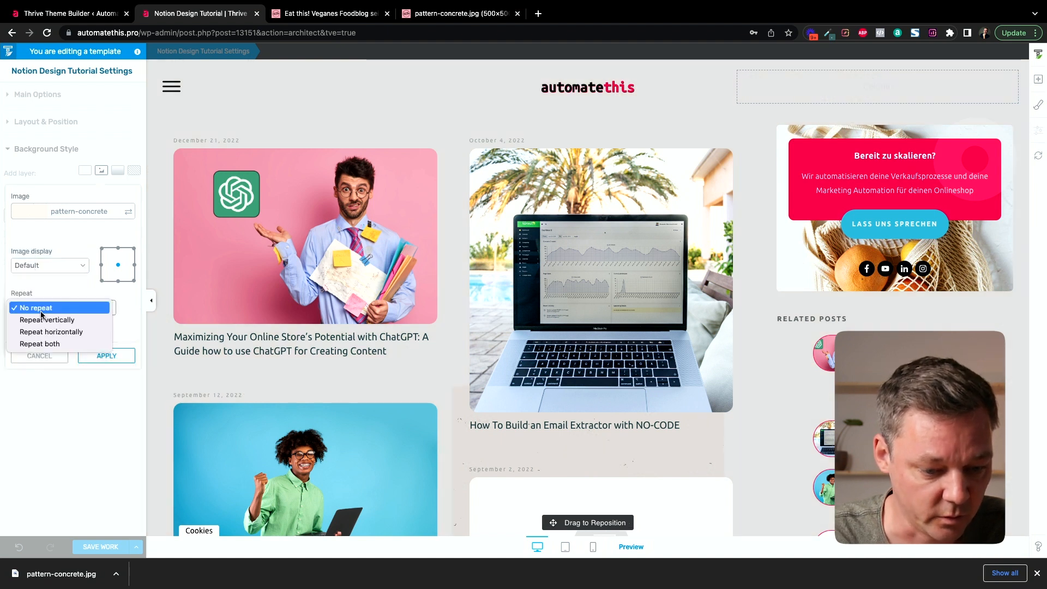
pyautogui.click(46, 344)
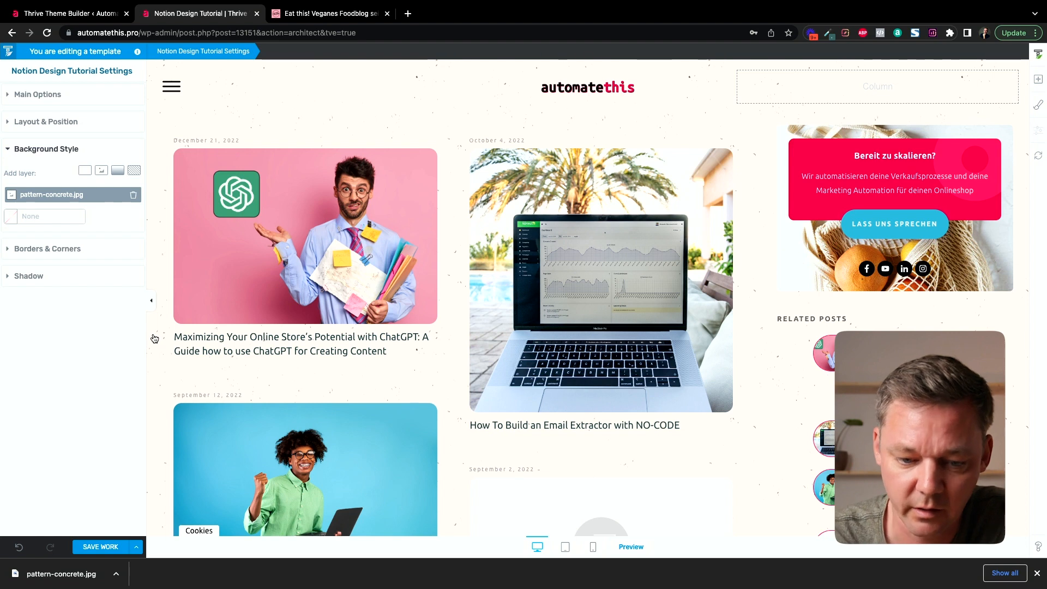
pyautogui.click(100, 547)
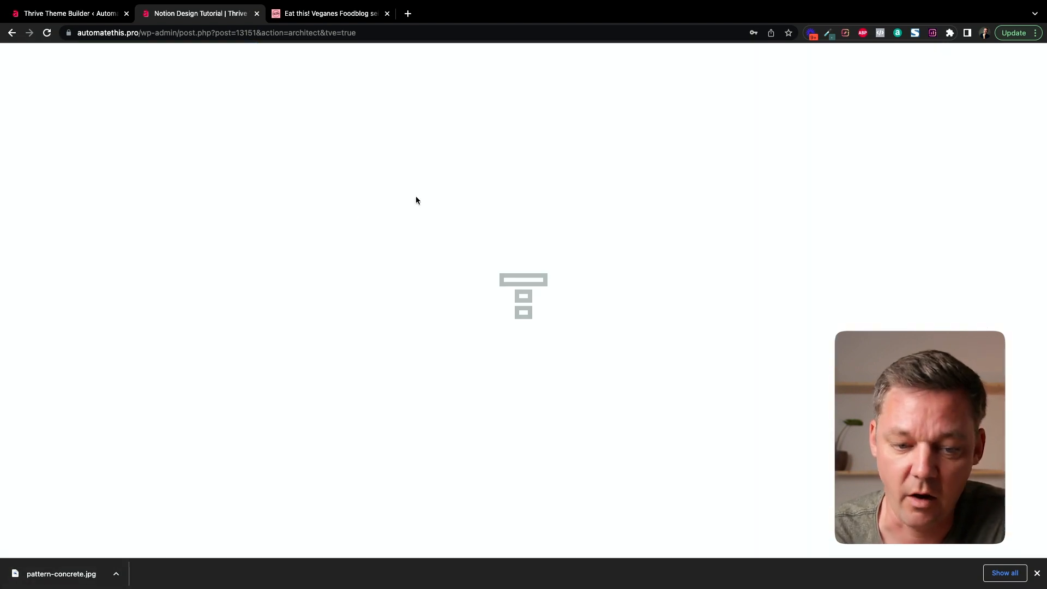
# - Examine how eat-this.org arranges its featured article and the post cards below it
pyautogui.click(345, 13)
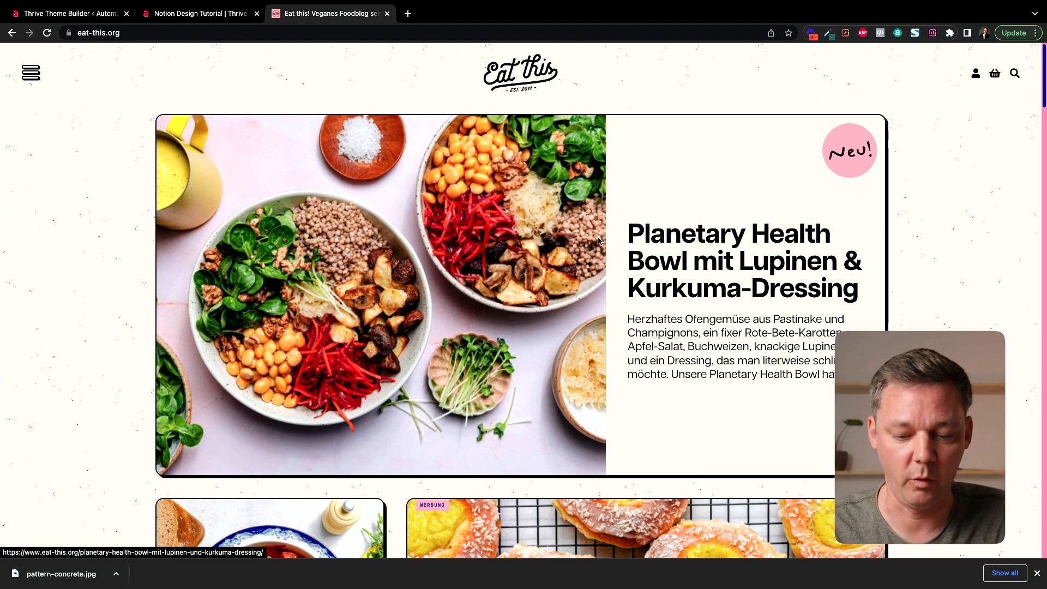
pyautogui.scroll(-8, 598, 241)
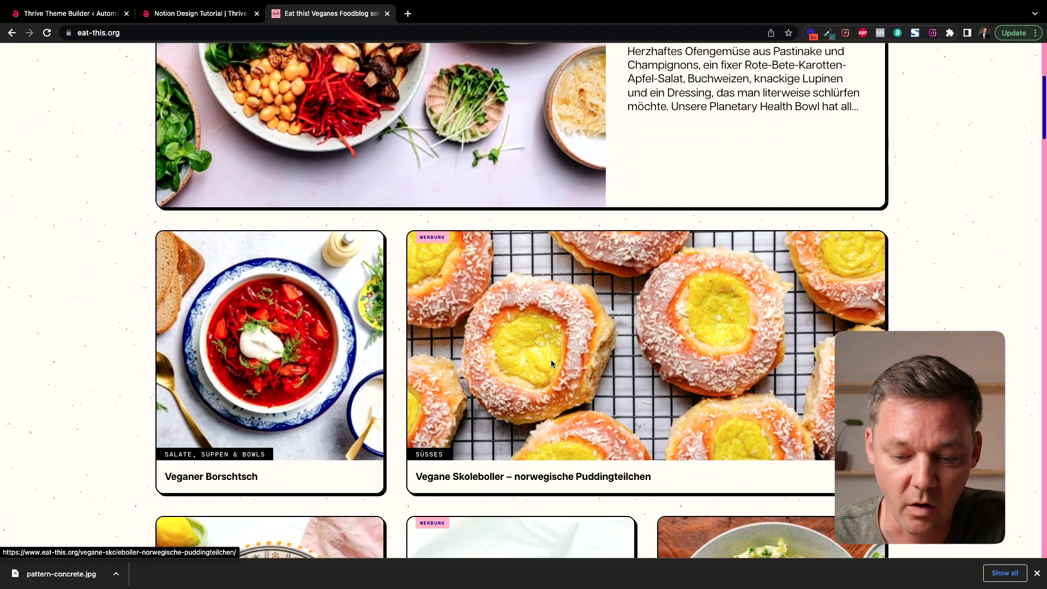
pyautogui.scroll(-3, 551, 363)
pyautogui.scroll(10, 551, 364)
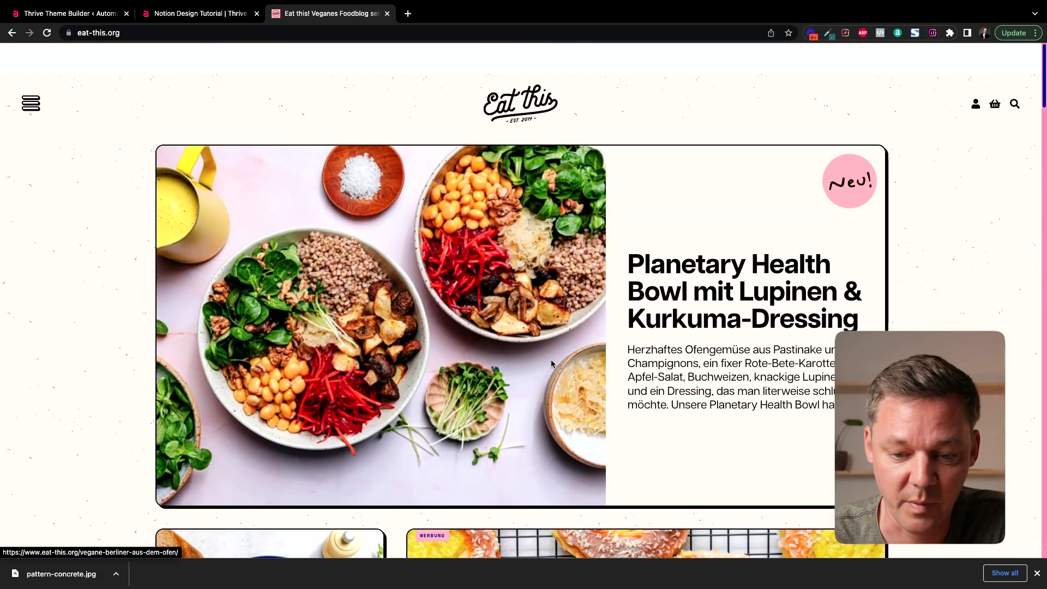
# - Return to the template, hide the sidebar beside the content area, and check the available content section designs
pyautogui.hotkey('ctrl', 'shift', 'Tab')
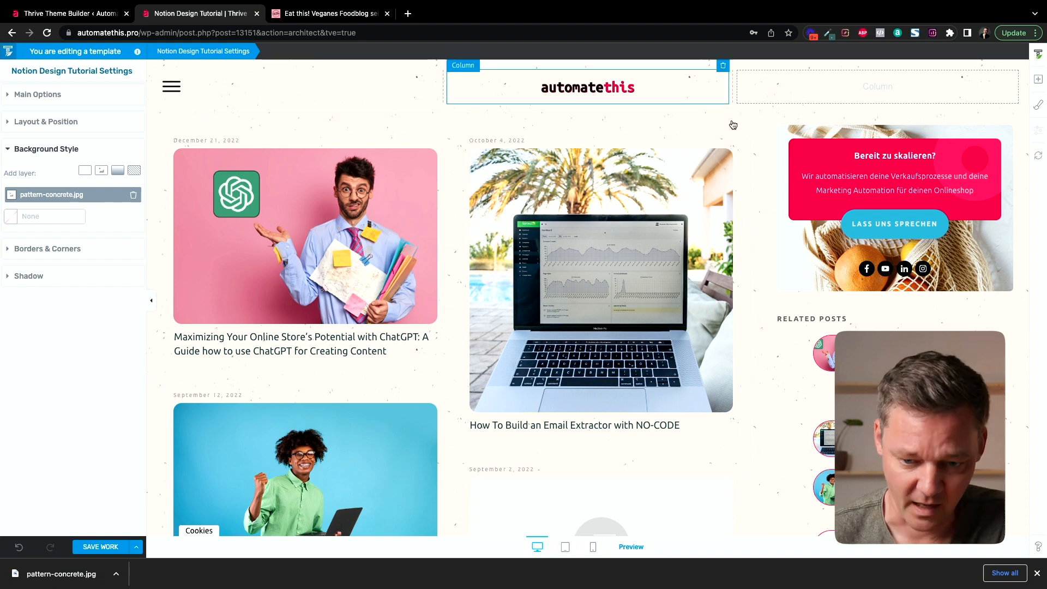
pyautogui.click(323, 122)
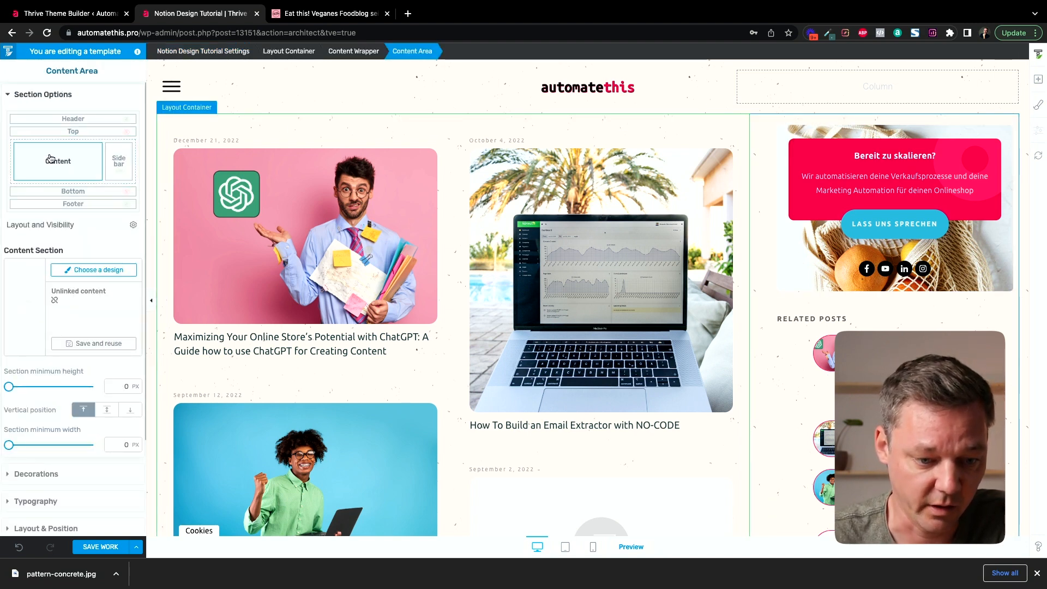
pyautogui.click(122, 172)
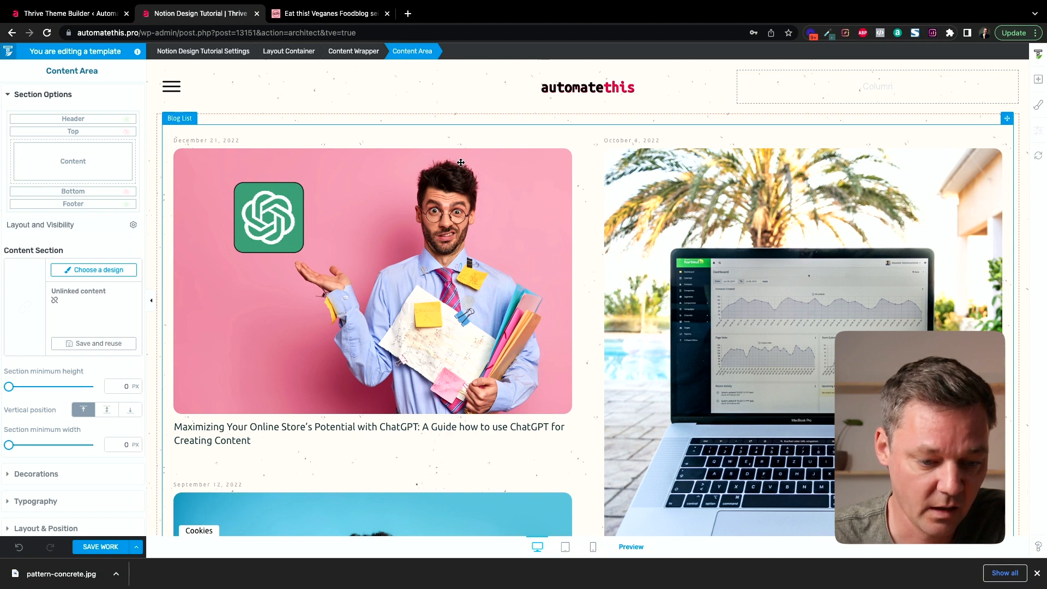
pyautogui.click(108, 270)
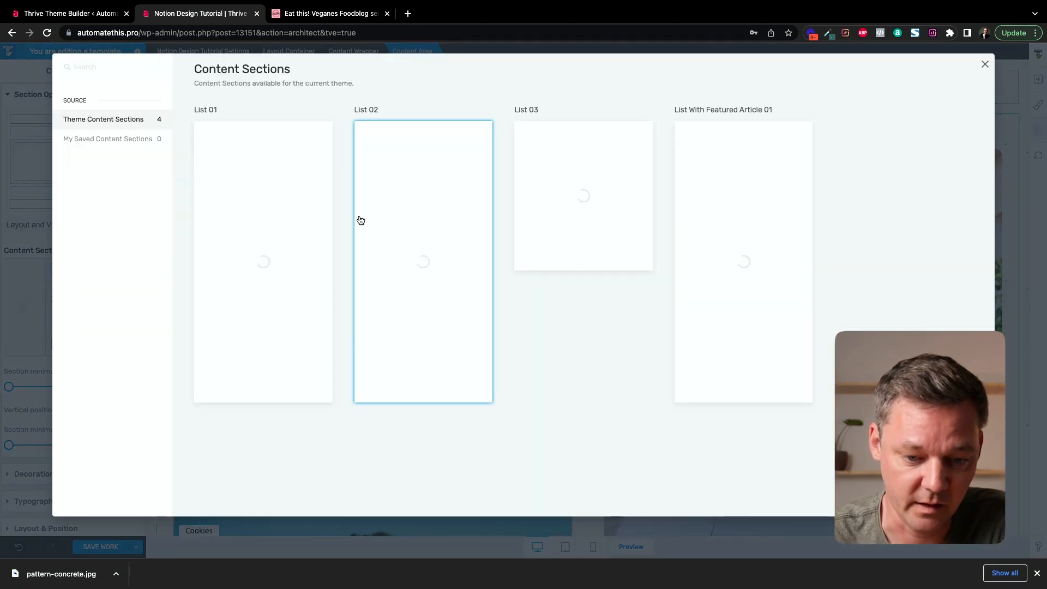
pyautogui.click(985, 65)
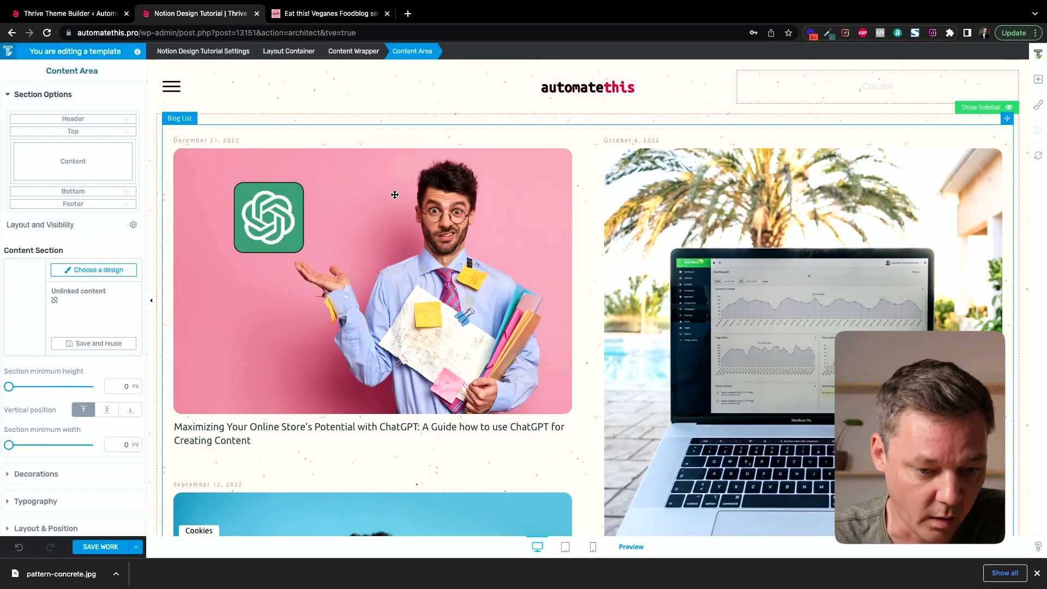
# - Replace the blog list's post list template with the Image & Text 01 design
pyautogui.click(240, 134)
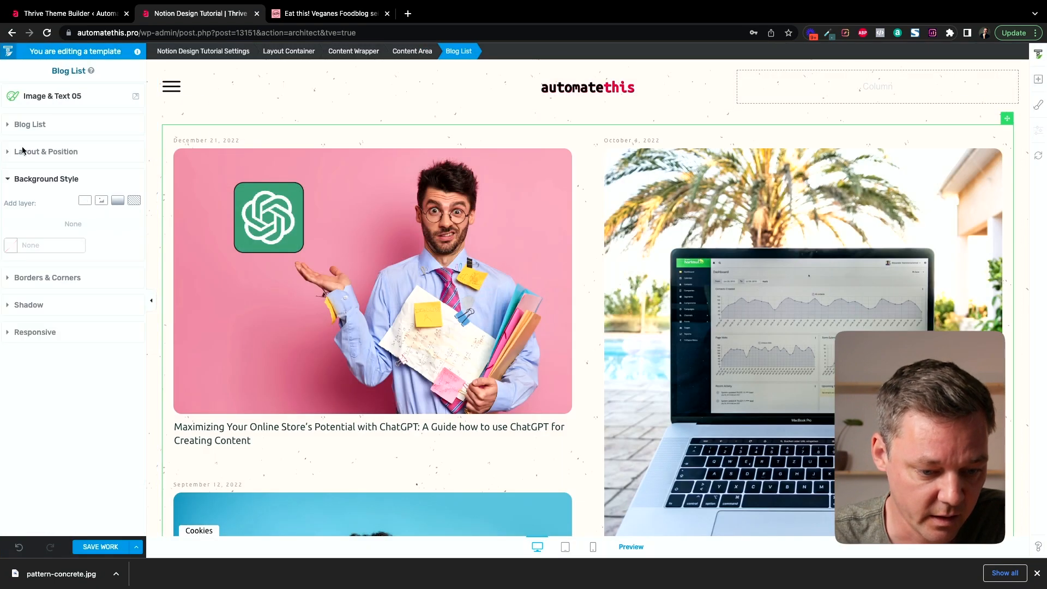
pyautogui.click(38, 128)
pyautogui.click(52, 96)
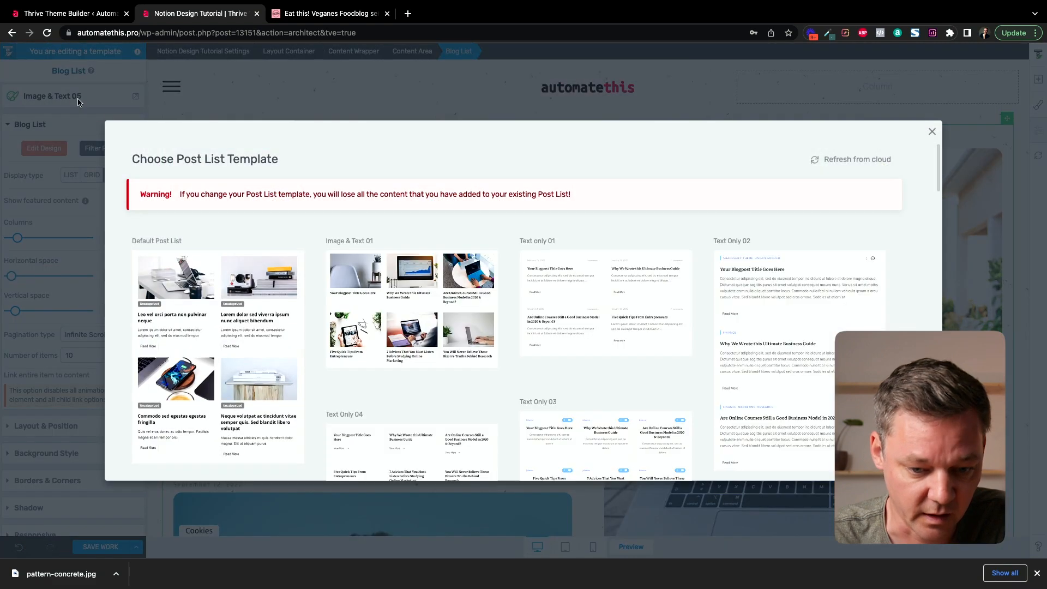
pyautogui.scroll(-2, 425, 323)
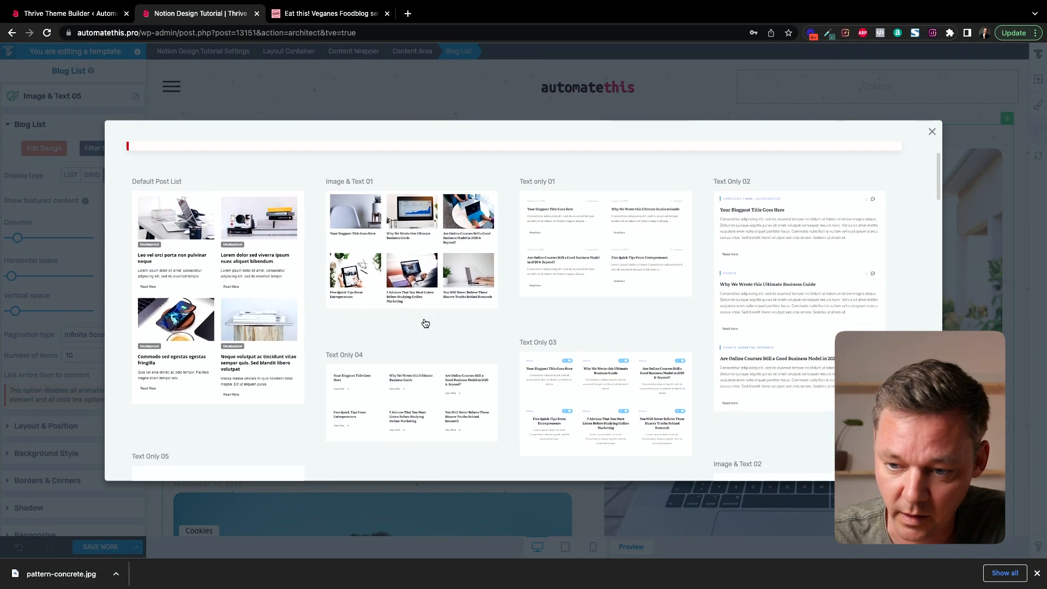
pyautogui.scroll(-6, 425, 323)
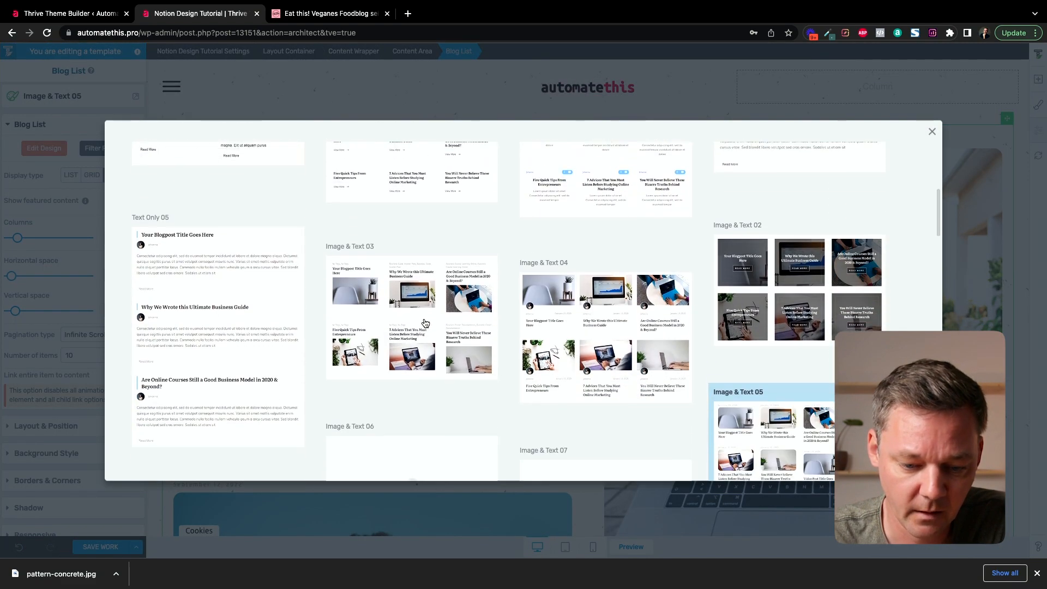
pyautogui.scroll(-2, 426, 322)
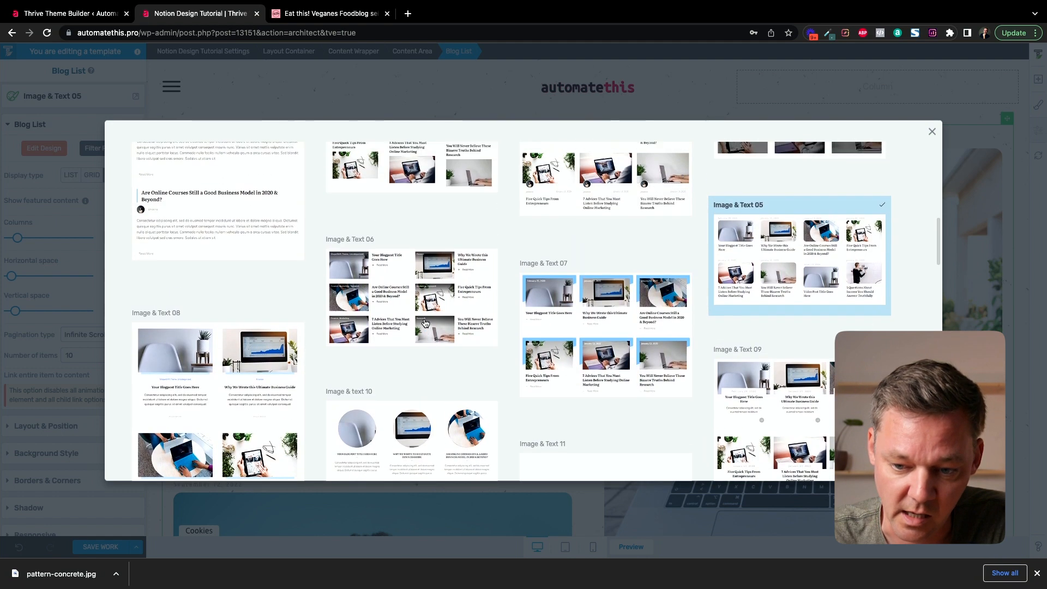
pyautogui.scroll(-2, 425, 323)
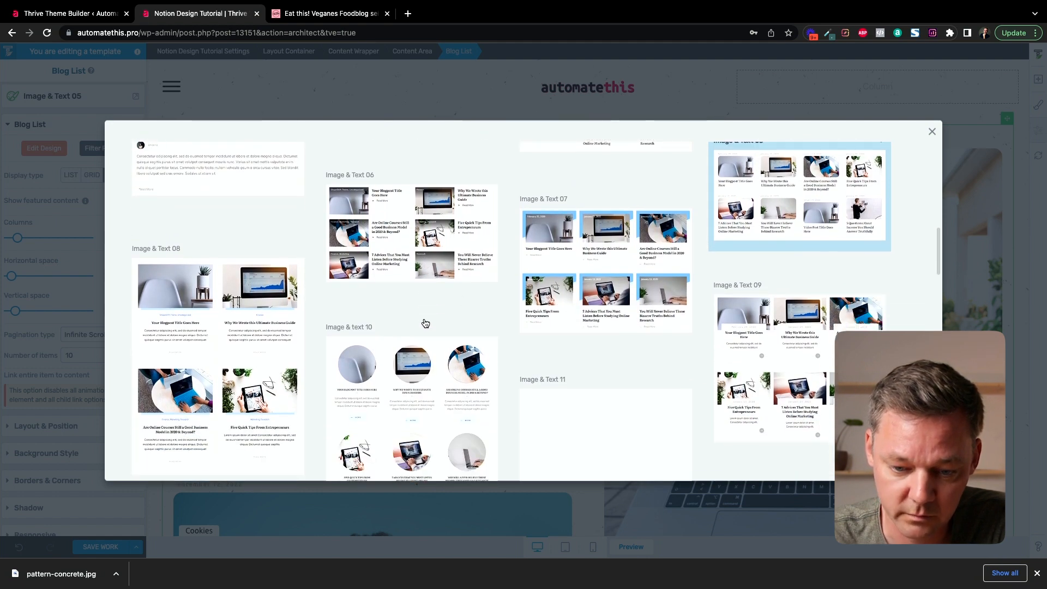
pyautogui.scroll(-2, 604, 281)
pyautogui.click(414, 267)
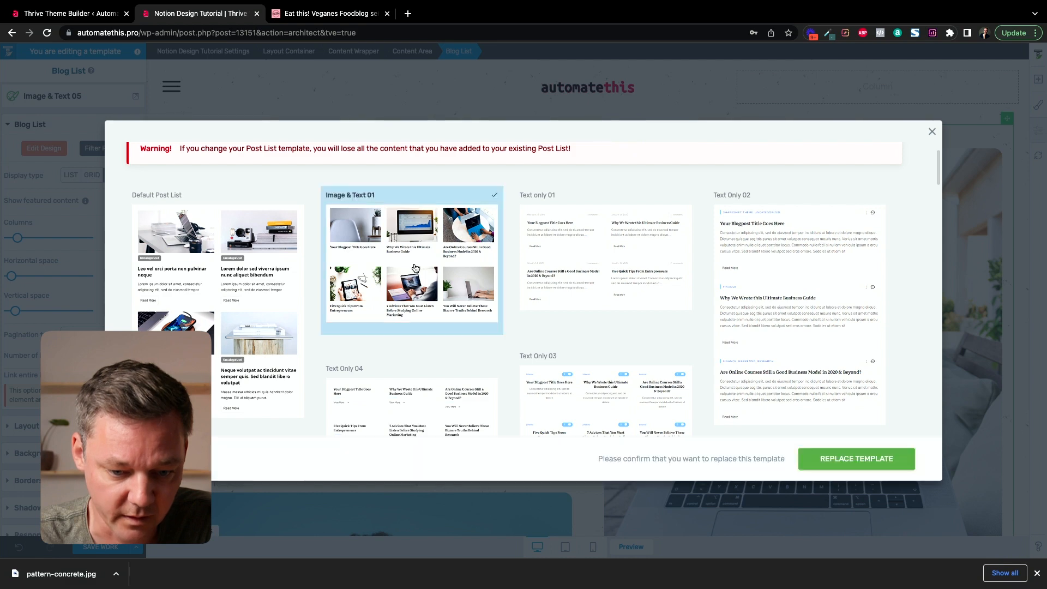
pyautogui.click(835, 460)
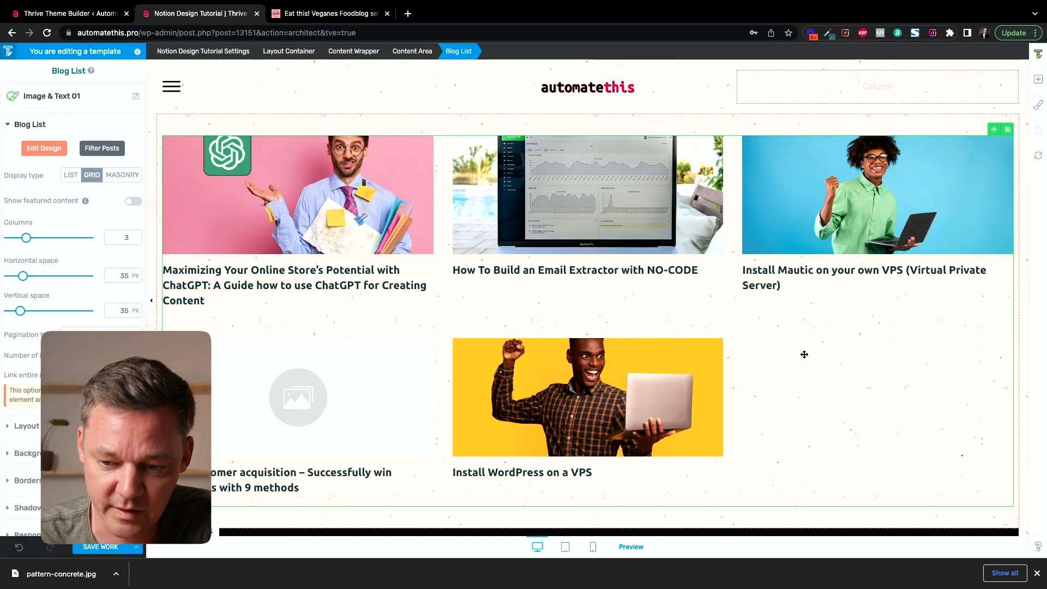
pyautogui.scroll(-2, 804, 352)
pyautogui.scroll(2, 804, 351)
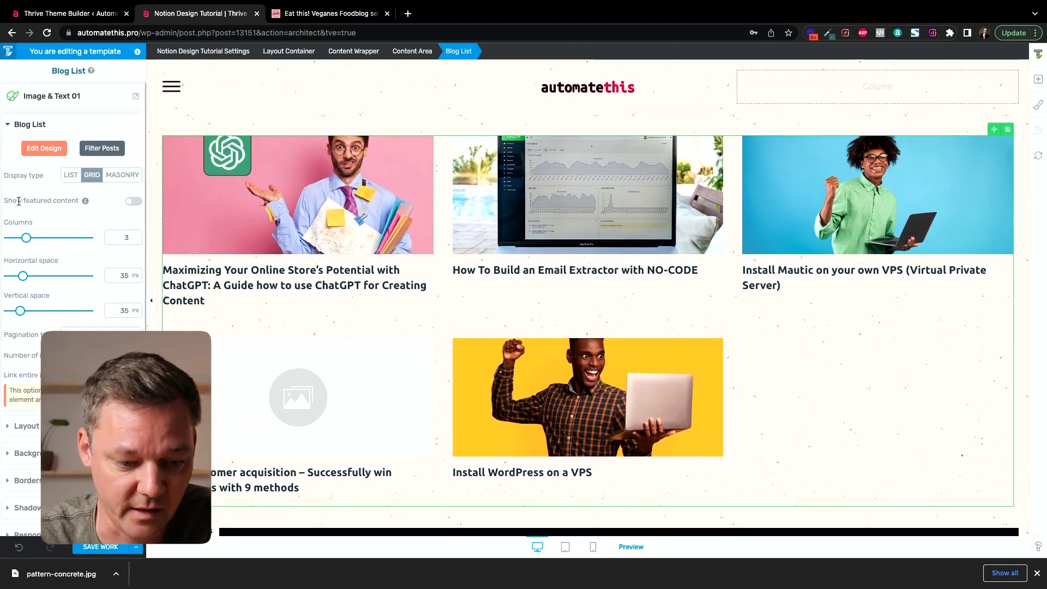
# - Enable featured content for the blog list and insert the Featured List 07 template, checking eat-this.org for a matching layout
pyautogui.click(133, 201)
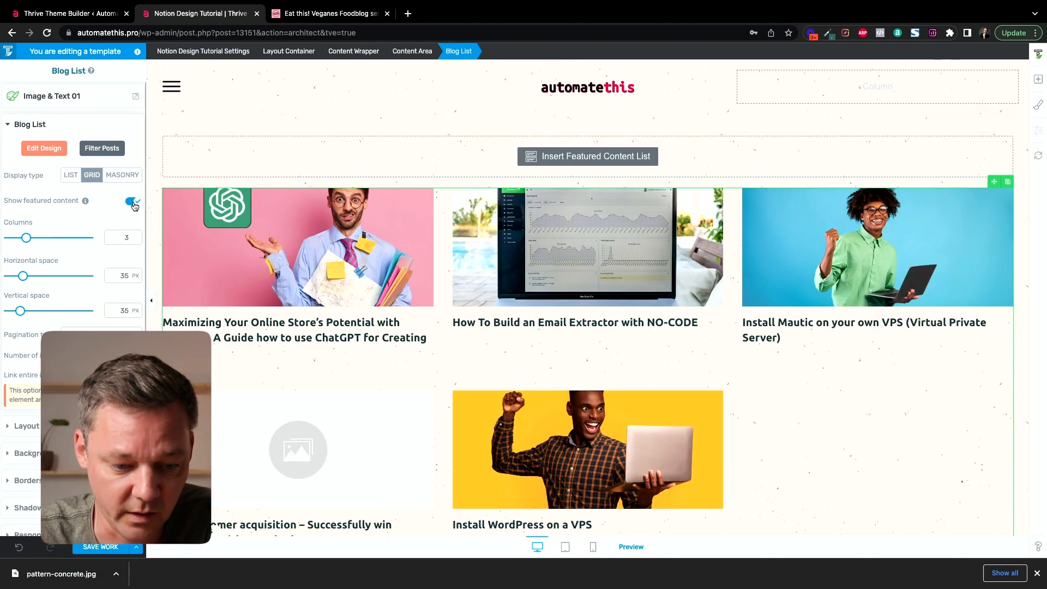
pyautogui.click(577, 158)
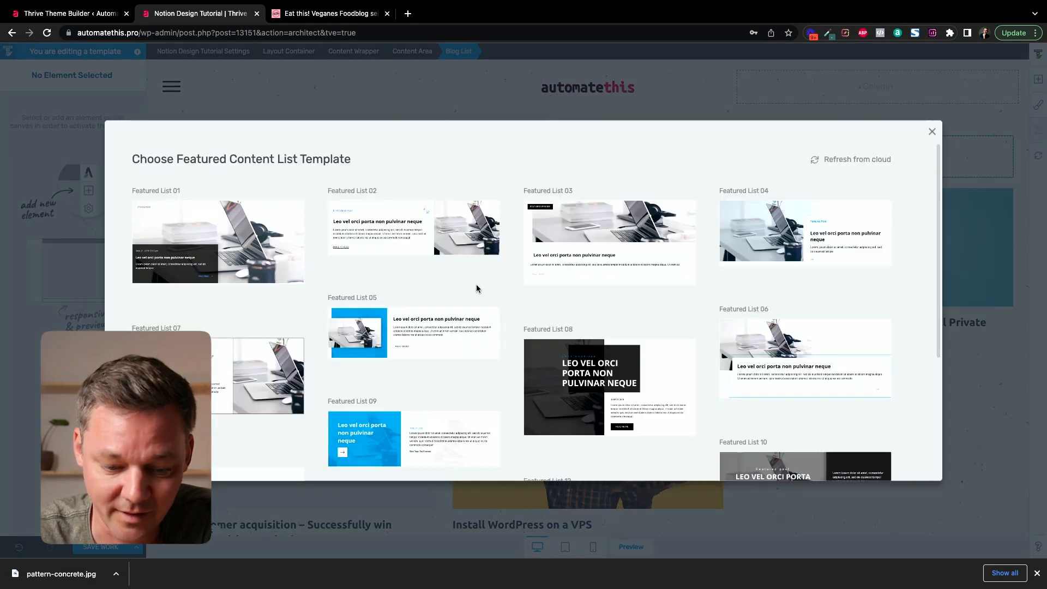
pyautogui.scroll(-3, 492, 358)
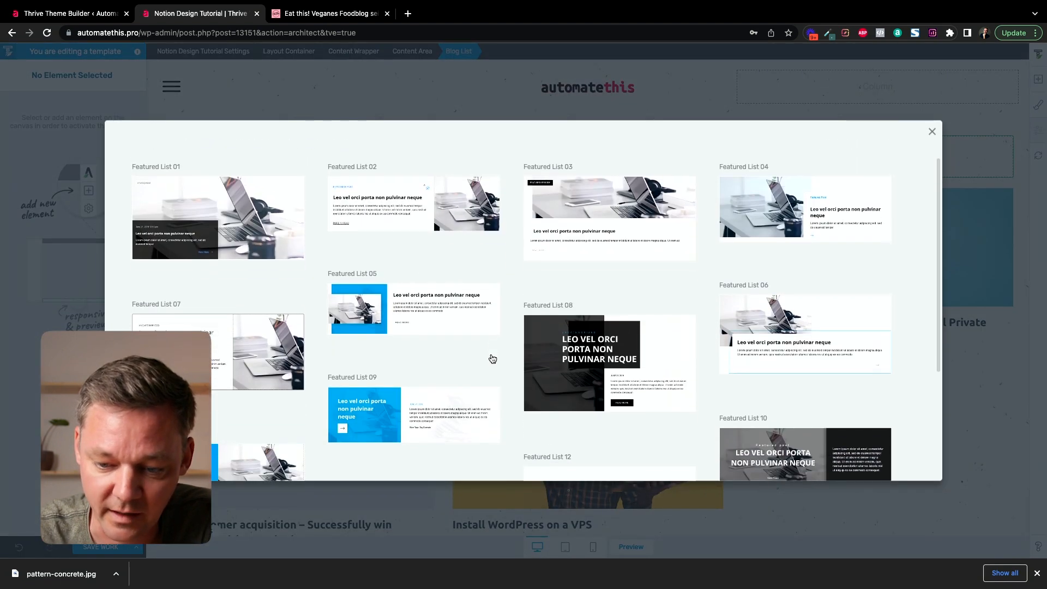
pyautogui.scroll(-4, 492, 358)
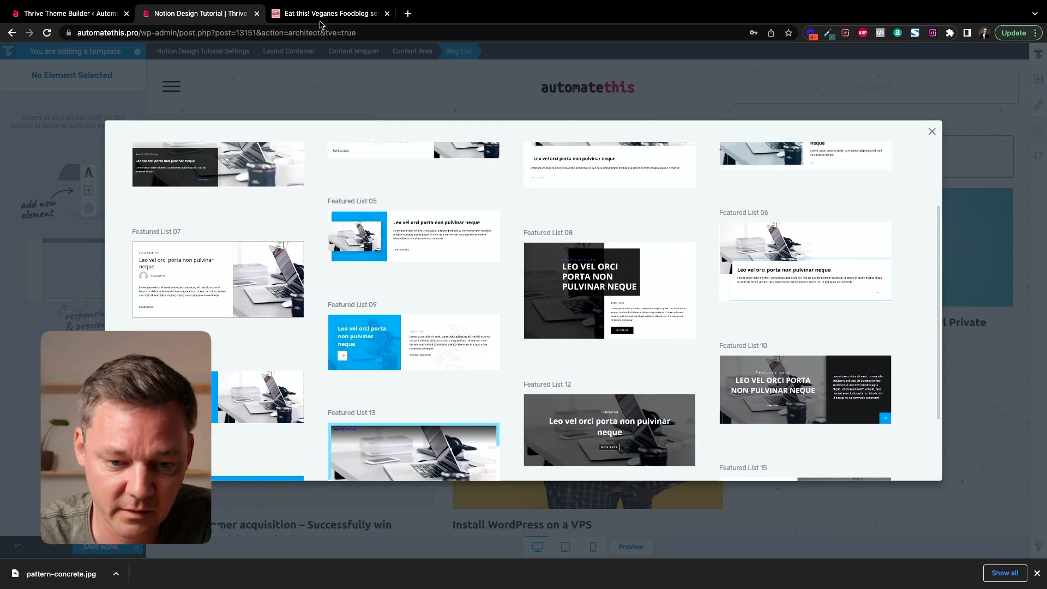
pyautogui.click(330, 14)
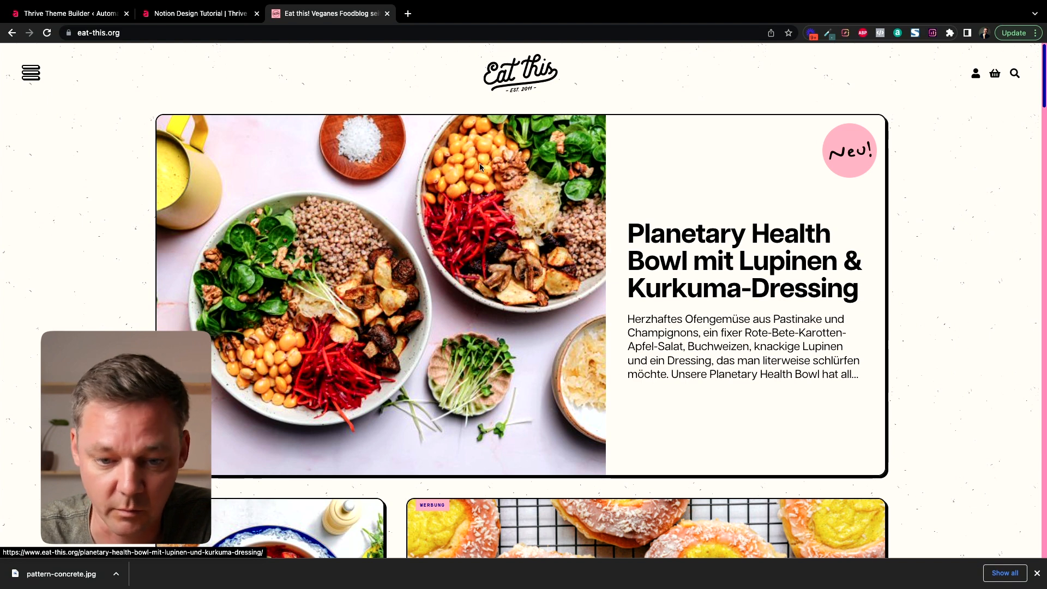
pyautogui.click(210, 12)
pyautogui.scroll(3, 408, 270)
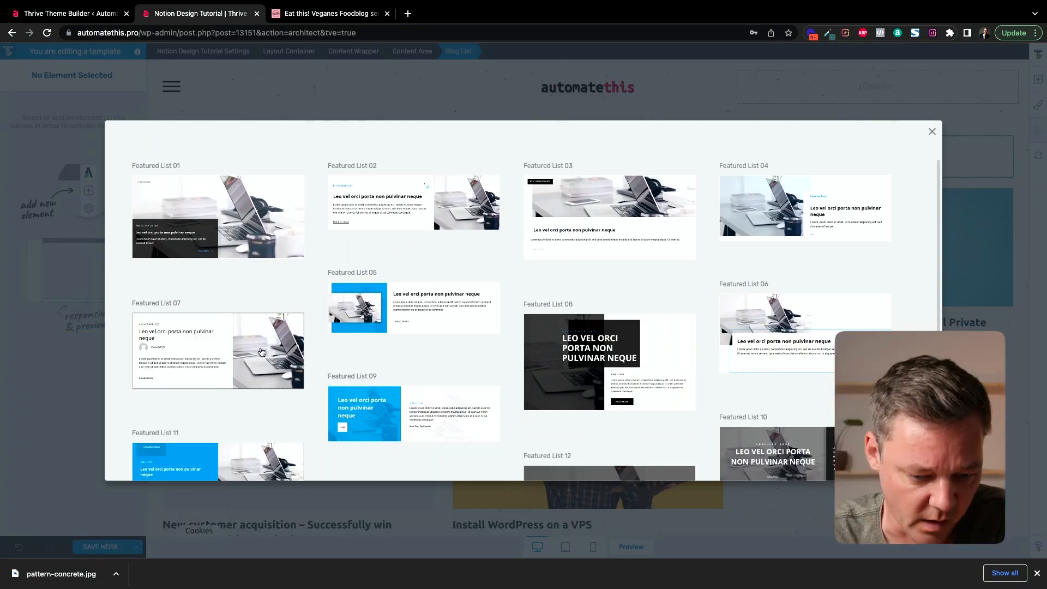
pyautogui.click(216, 349)
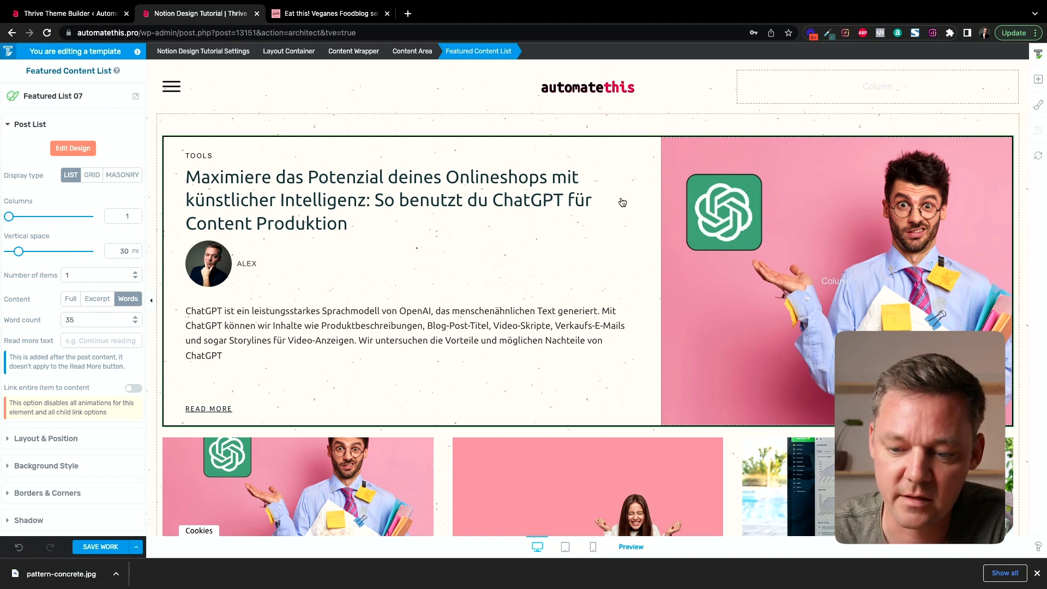
# - Edit the featured list's design, move the post title into the image column, and widen the text column to 59.80
pyautogui.click(62, 154)
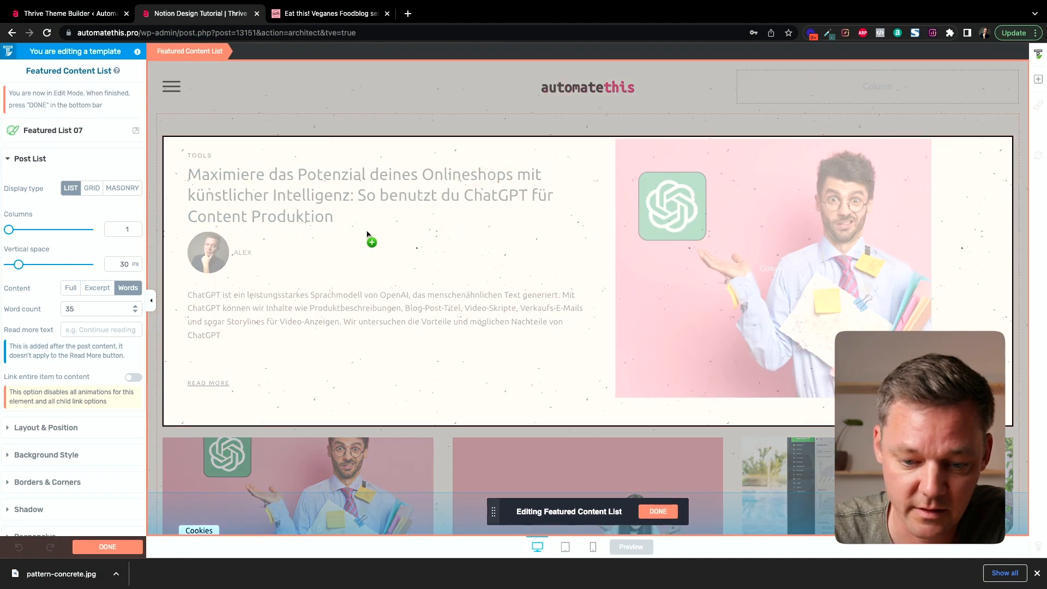
pyautogui.click(368, 229)
pyautogui.moveTo(589, 194); pyautogui.dragTo(725, 230)
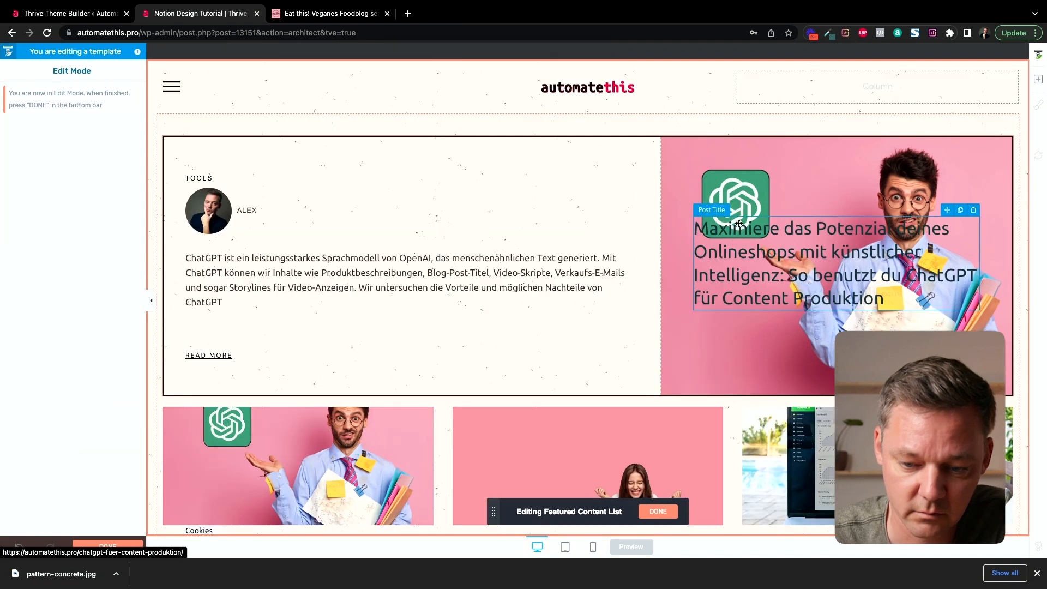
pyautogui.click(845, 192)
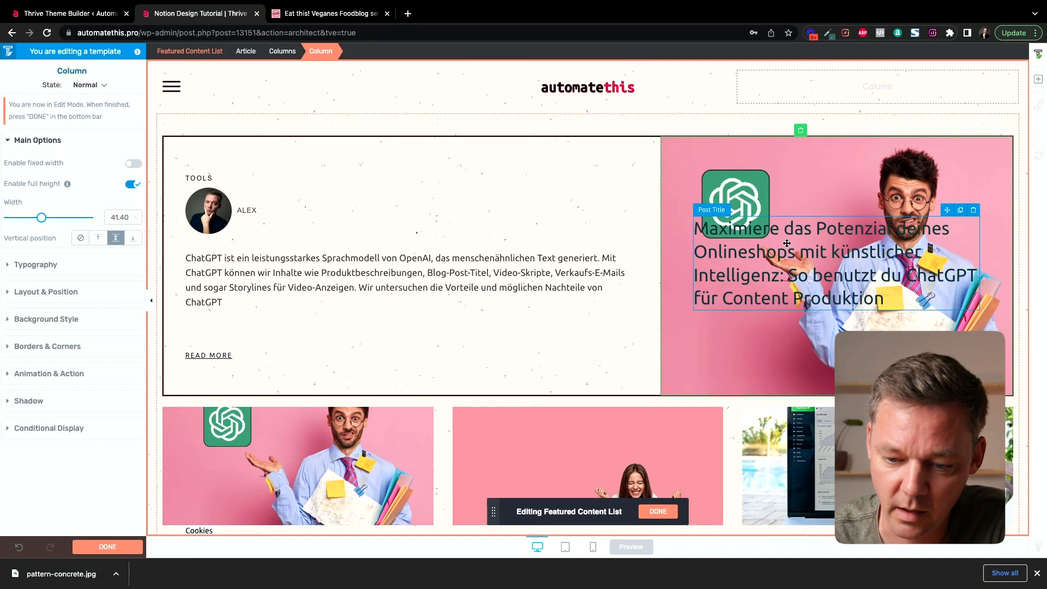
pyautogui.click(369, 157)
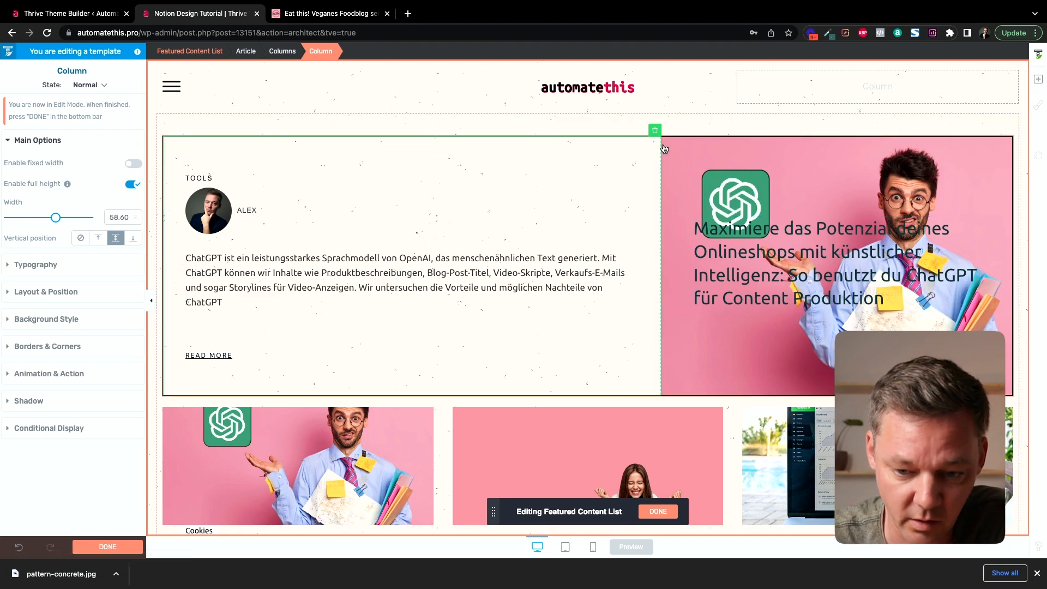
pyautogui.moveTo(662, 145); pyautogui.dragTo(672, 169)
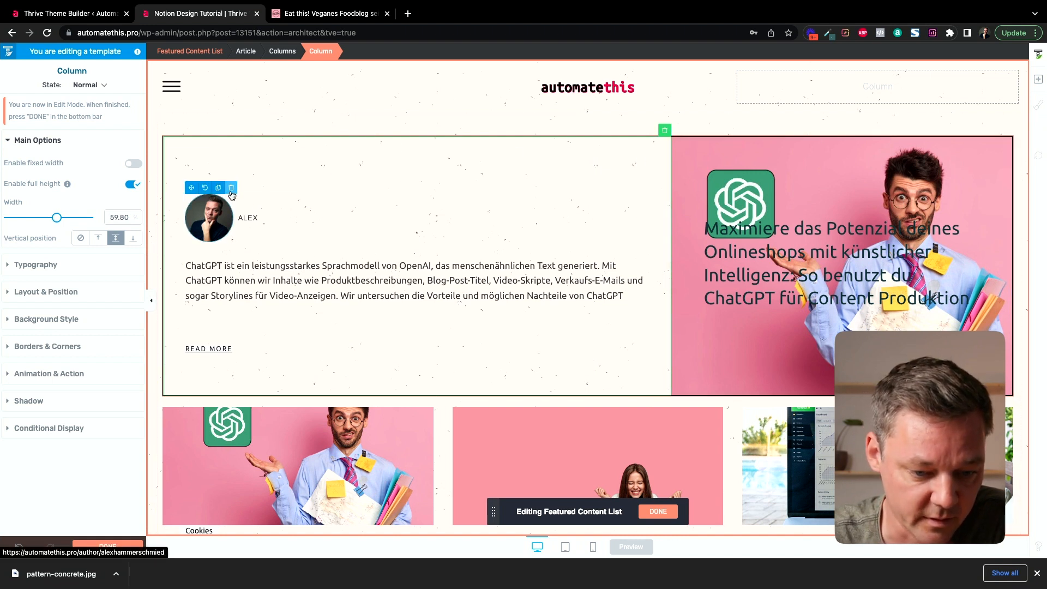
# - Delete the author picture and the author name column from the featured article
pyautogui.click(231, 189)
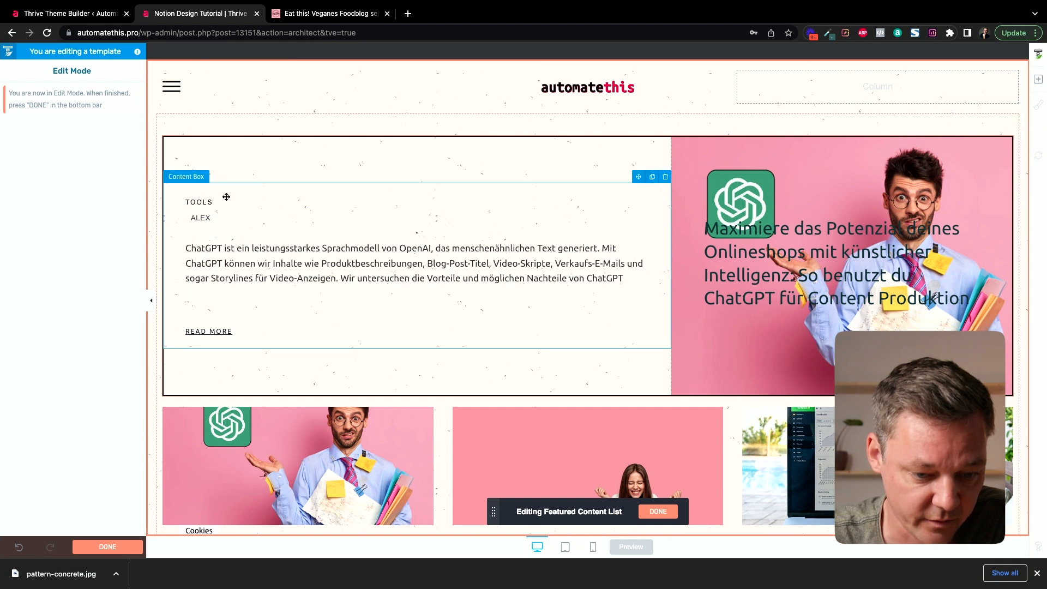
pyautogui.click(379, 222)
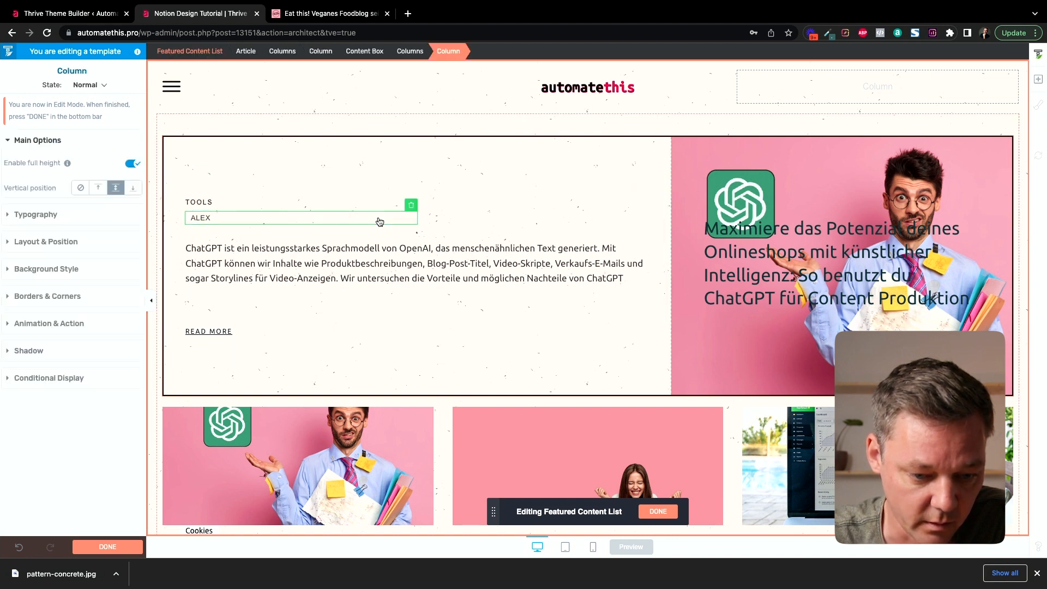
pyautogui.click(409, 53)
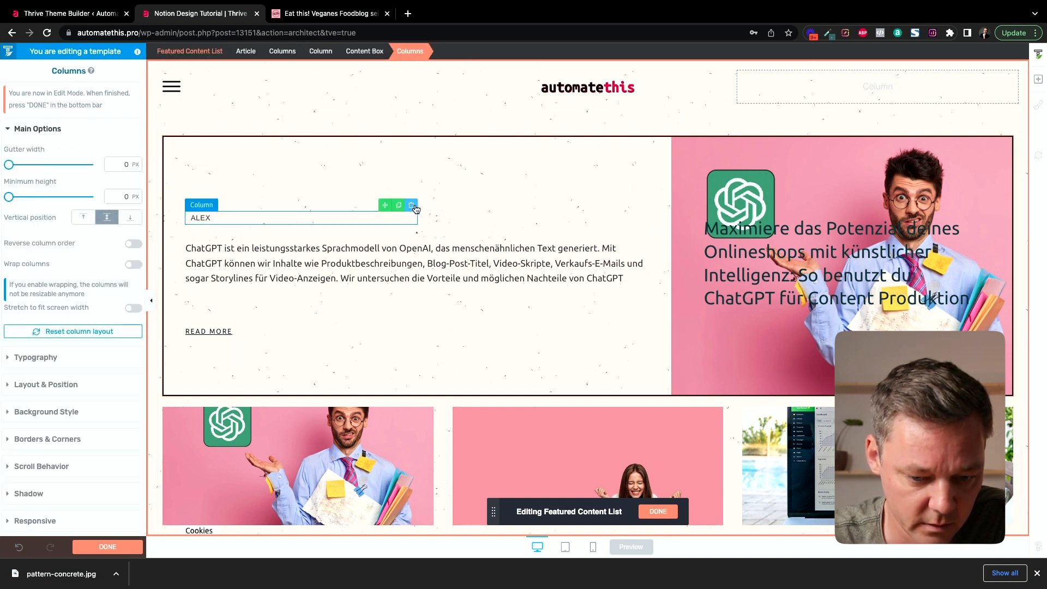
pyautogui.click(412, 205)
# - Move the post categories and post content under the title in the image column, and delete the content box holding the Read More link
pyautogui.click(205, 218)
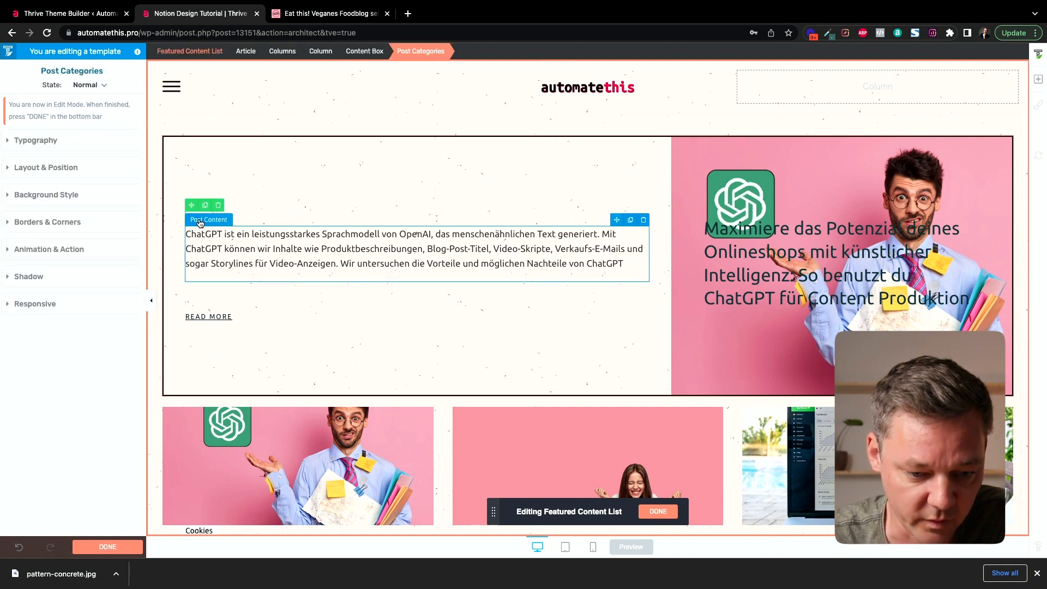
pyautogui.moveTo(197, 218); pyautogui.dragTo(785, 295)
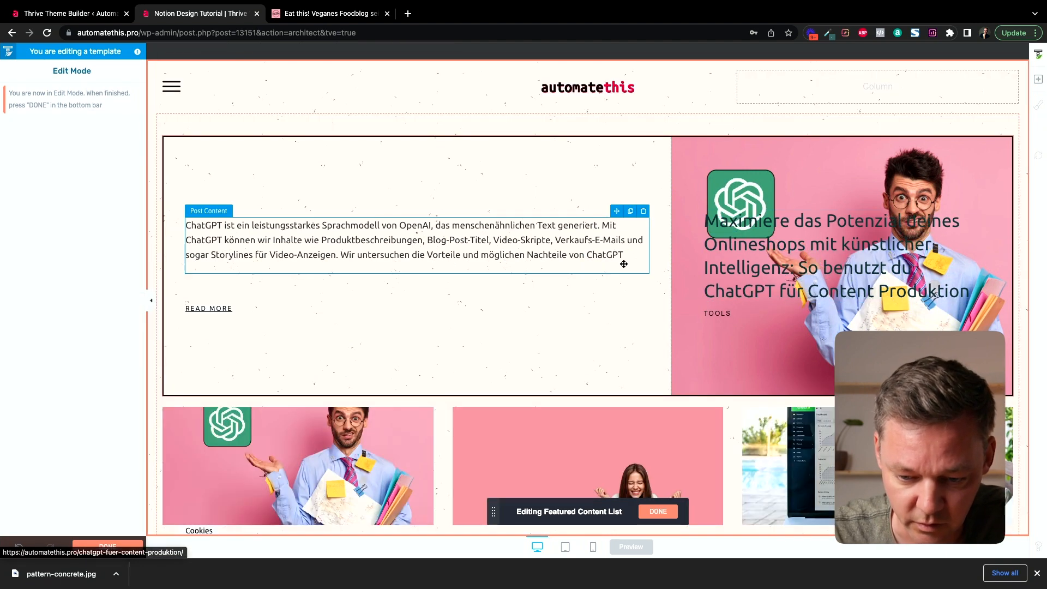
pyautogui.moveTo(501, 239); pyautogui.dragTo(753, 322)
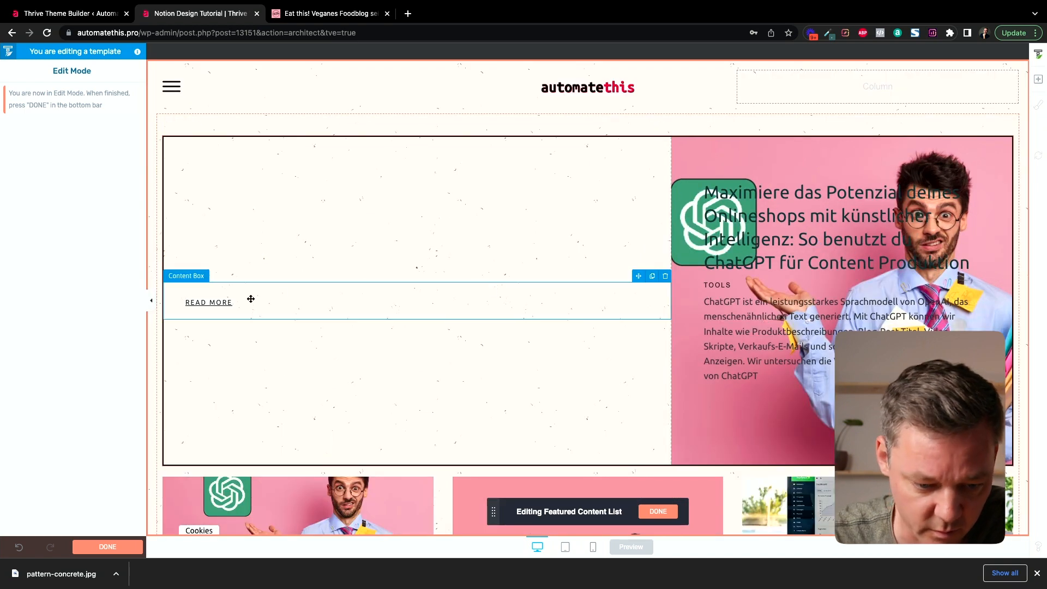
pyautogui.click(412, 304)
pyautogui.click(666, 277)
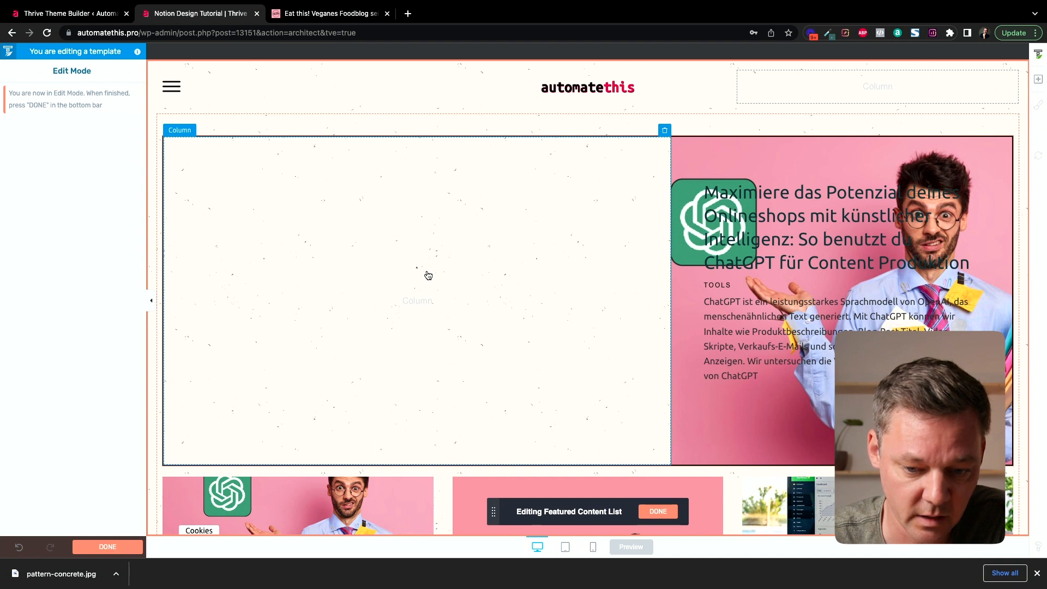
# - Give the emptied wide column a dynamic background image layer using the featured image at Large size with Cover display
pyautogui.click(456, 280)
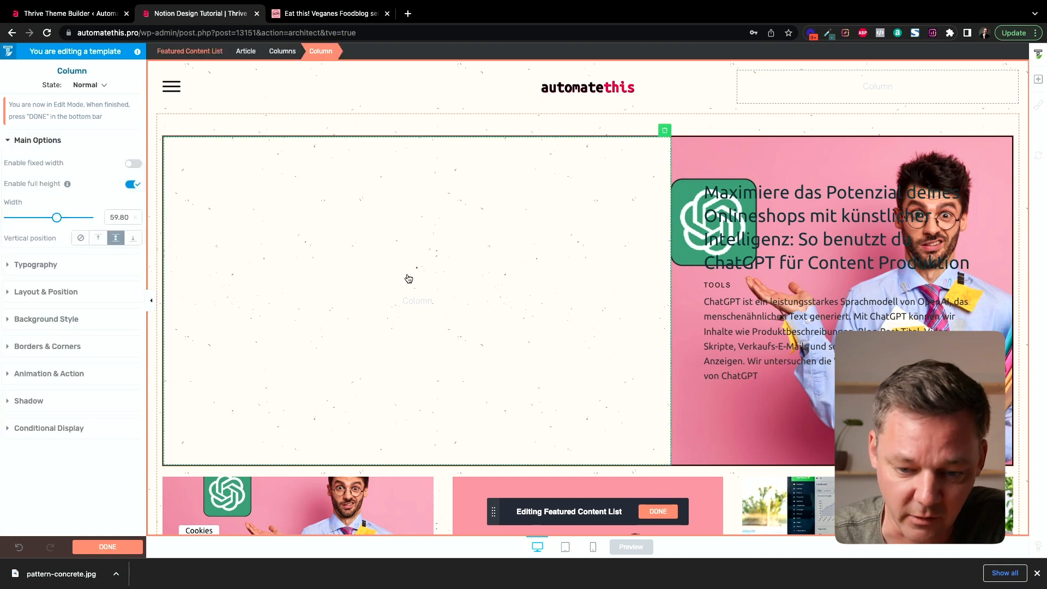
pyautogui.click(33, 325)
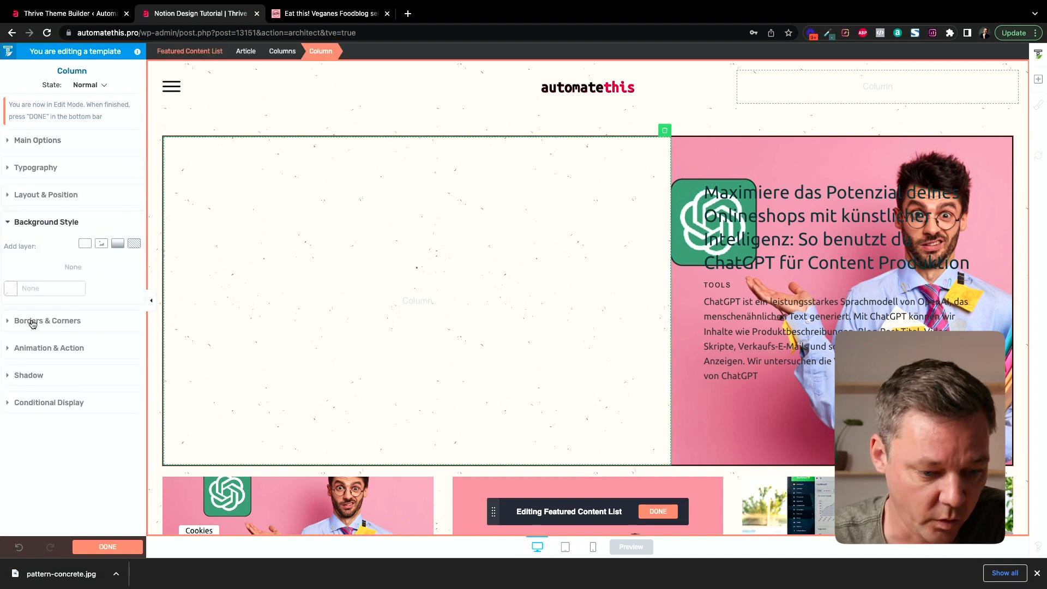
pyautogui.click(102, 250)
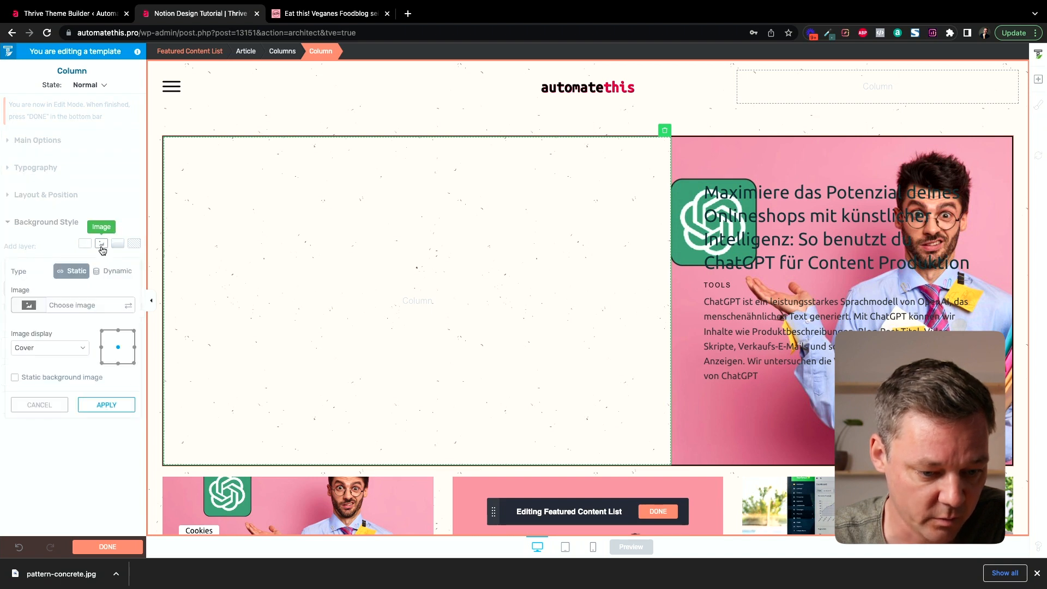
pyautogui.click(120, 277)
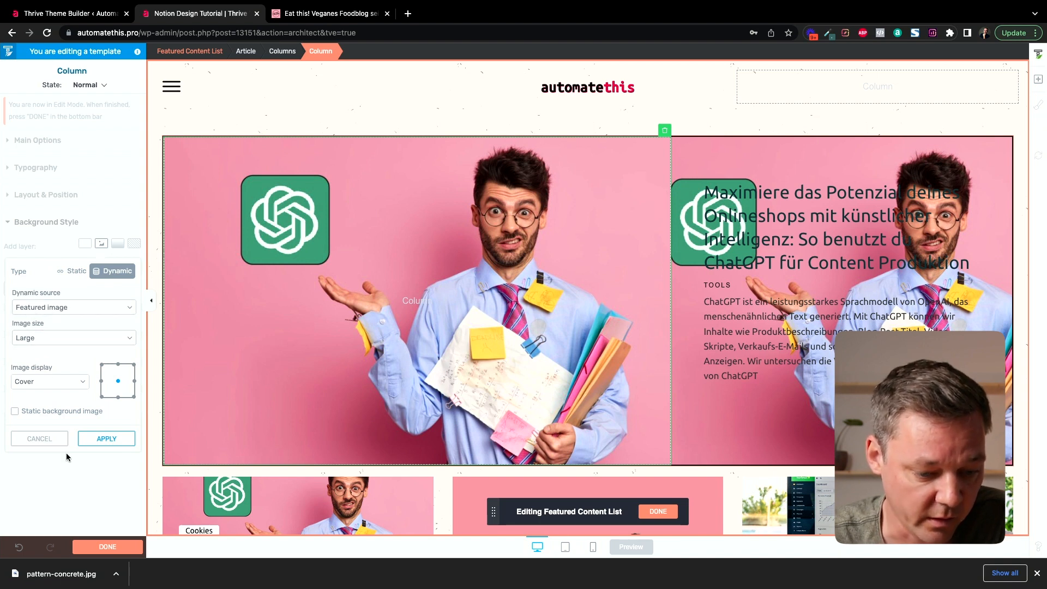
pyautogui.click(111, 439)
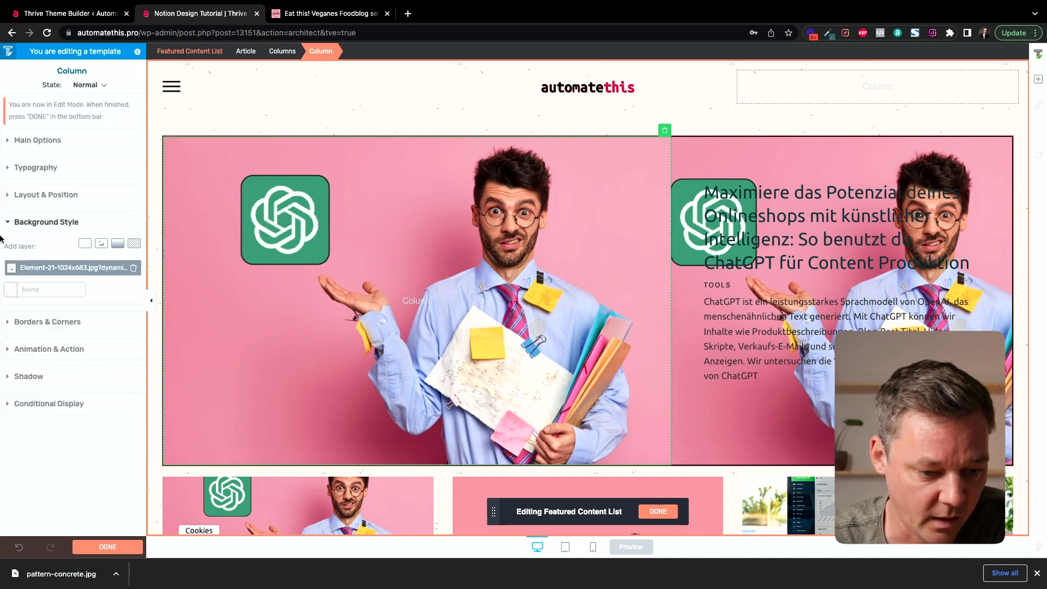
pyautogui.click(282, 51)
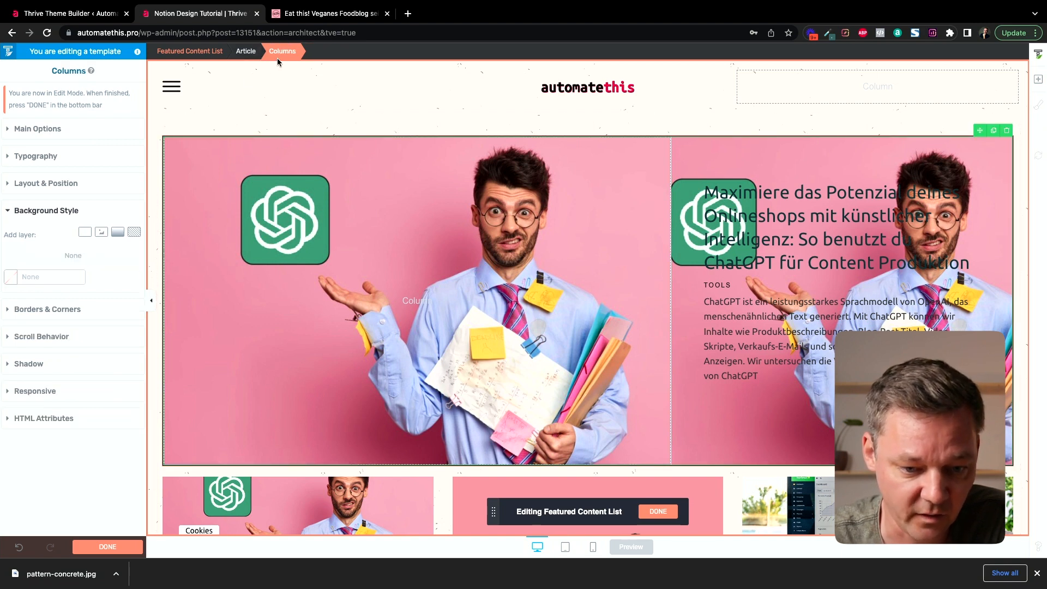
pyautogui.click(373, 174)
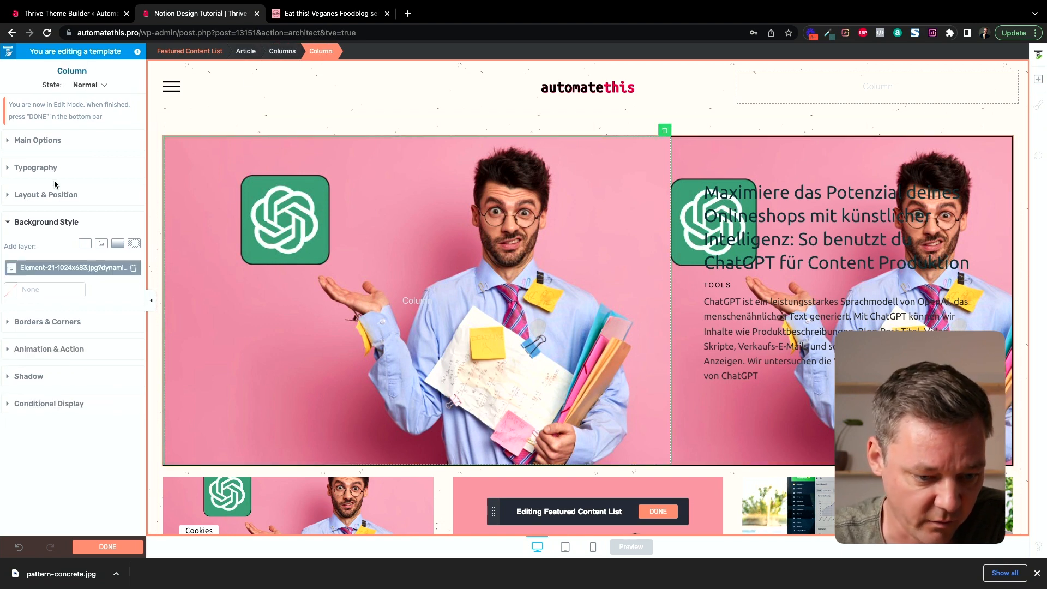
pyautogui.click(38, 195)
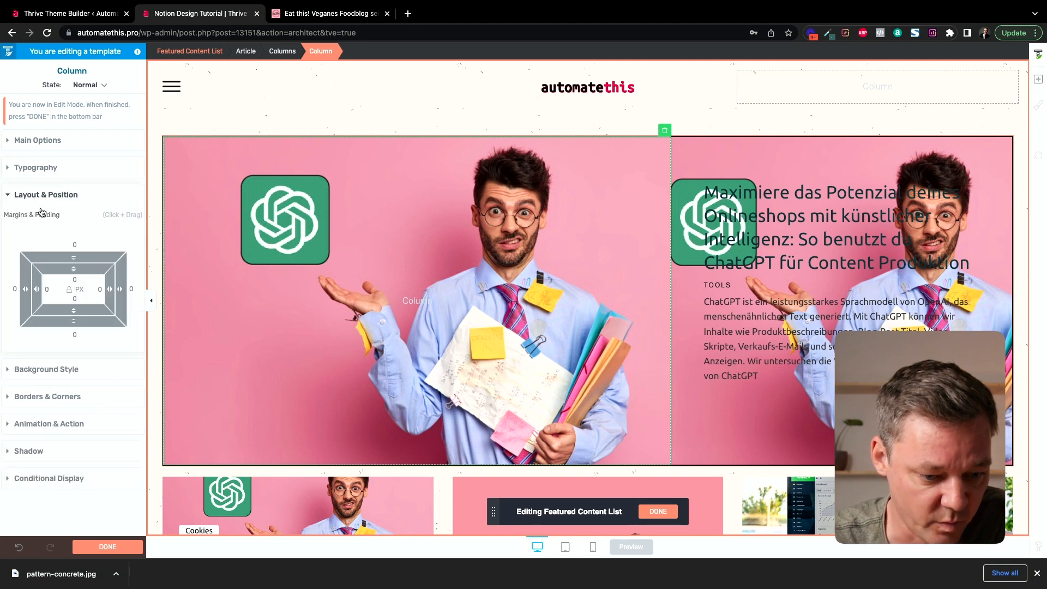
pyautogui.click(38, 140)
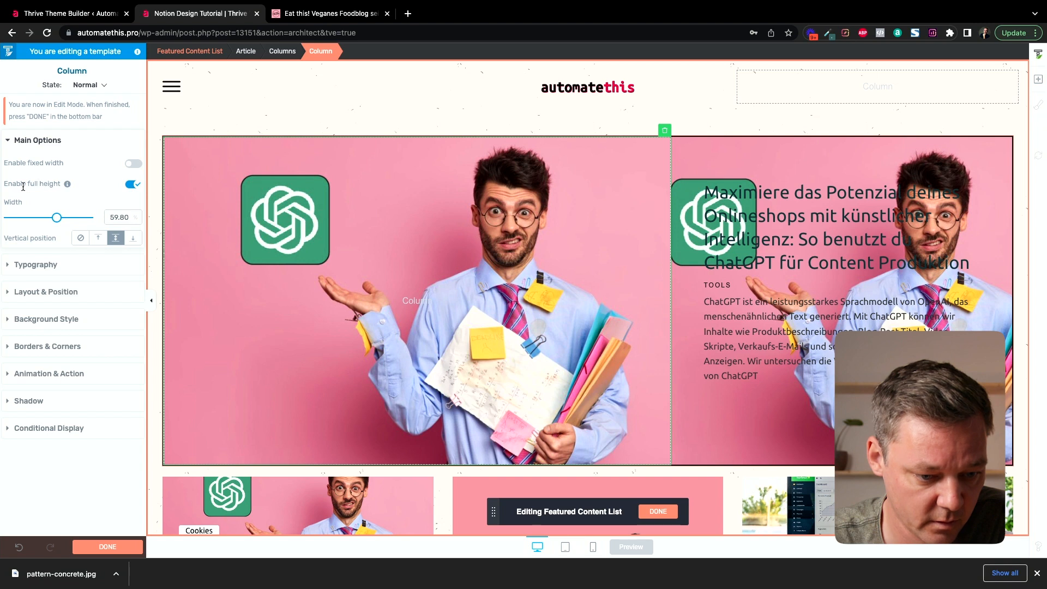
pyautogui.click(133, 185)
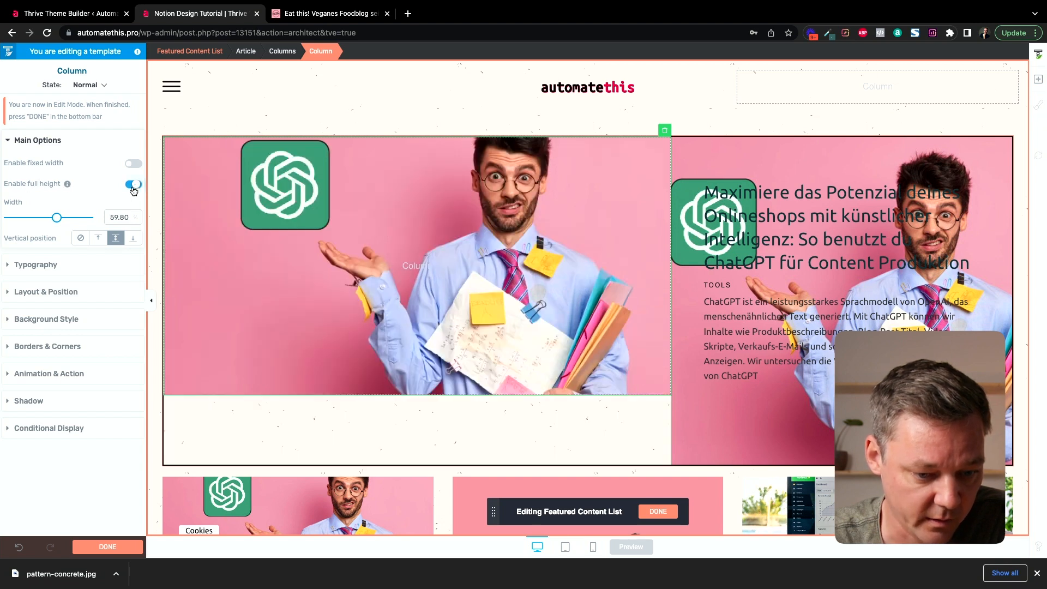
pyautogui.click(133, 185)
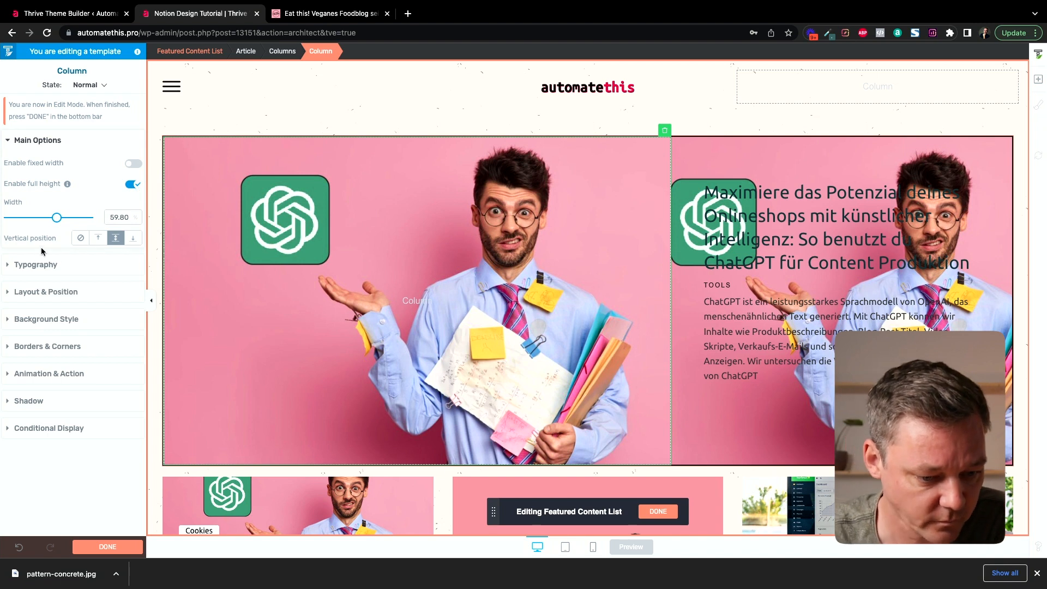
pyautogui.click(23, 146)
pyautogui.click(37, 145)
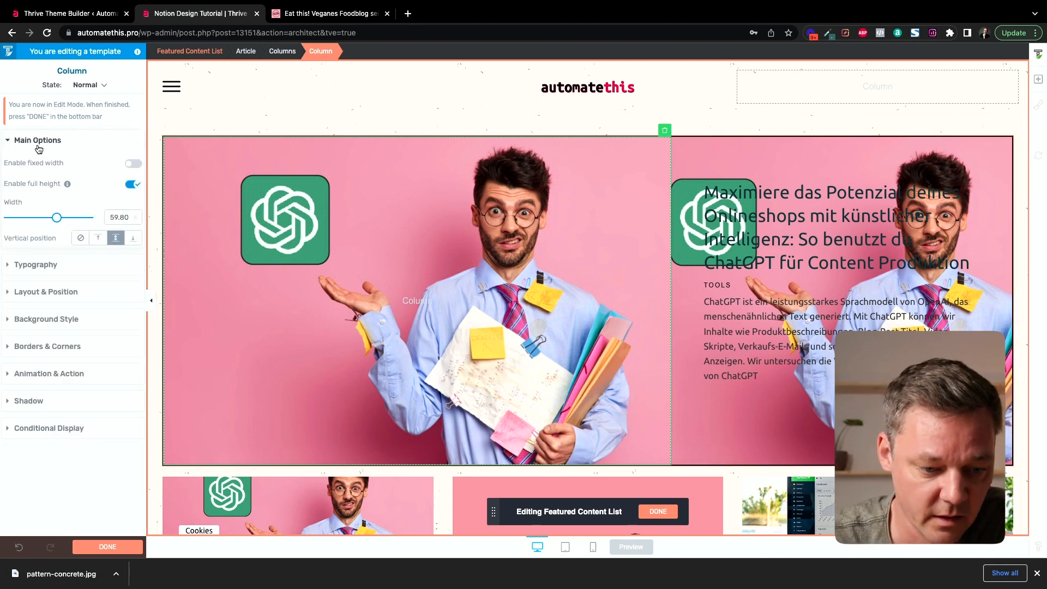
# - Remove the background image layer from the featured article's text column
pyautogui.click(806, 162)
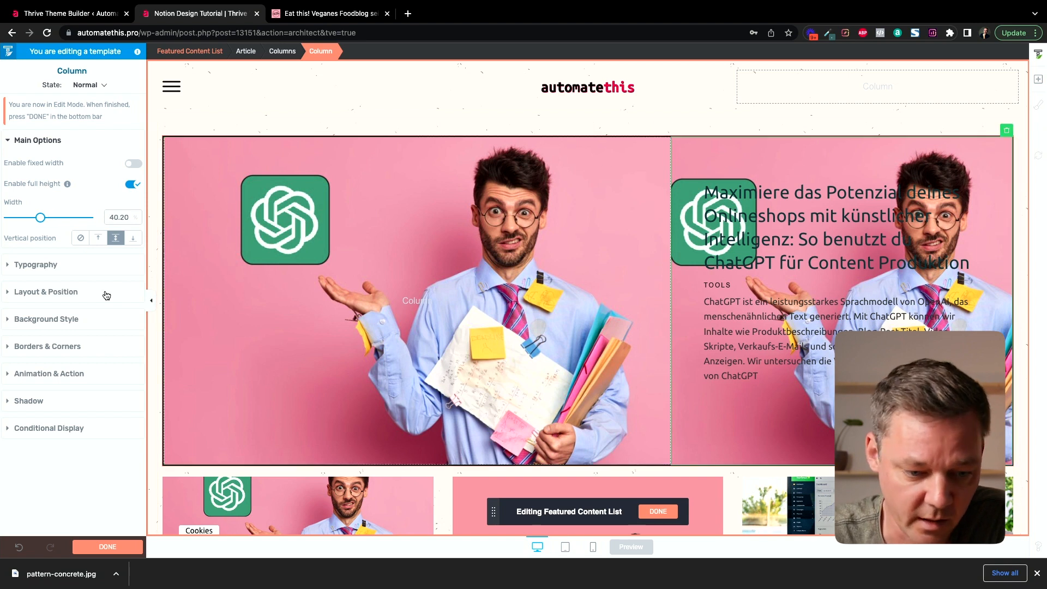
pyautogui.click(36, 325)
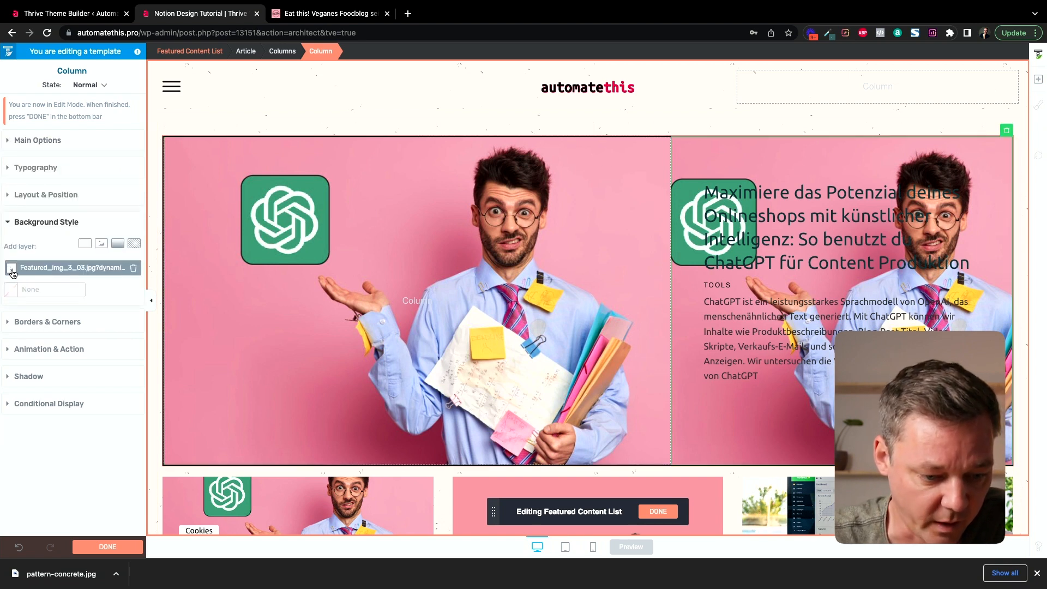
pyautogui.click(133, 268)
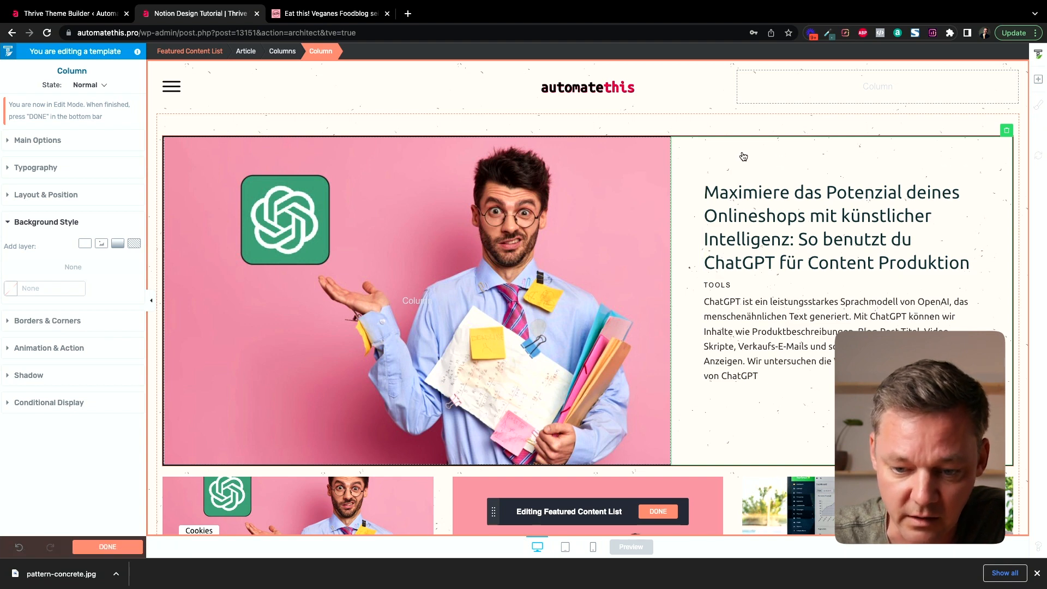
# - Give the featured article's columns a White (#ffffff) background colour and finish editing the featured content list
pyautogui.click(312, 16)
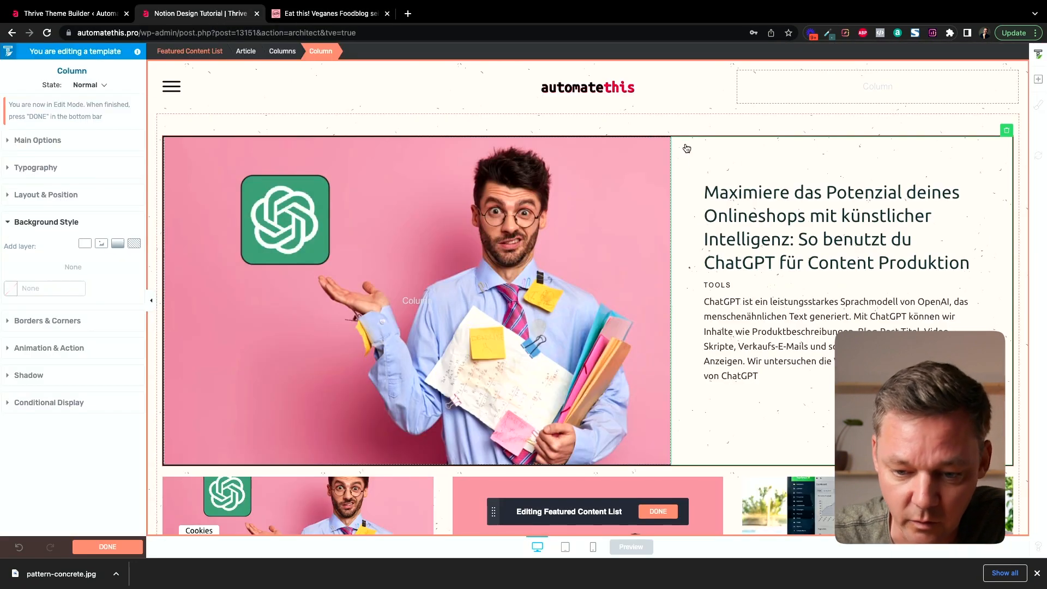
pyautogui.click(283, 51)
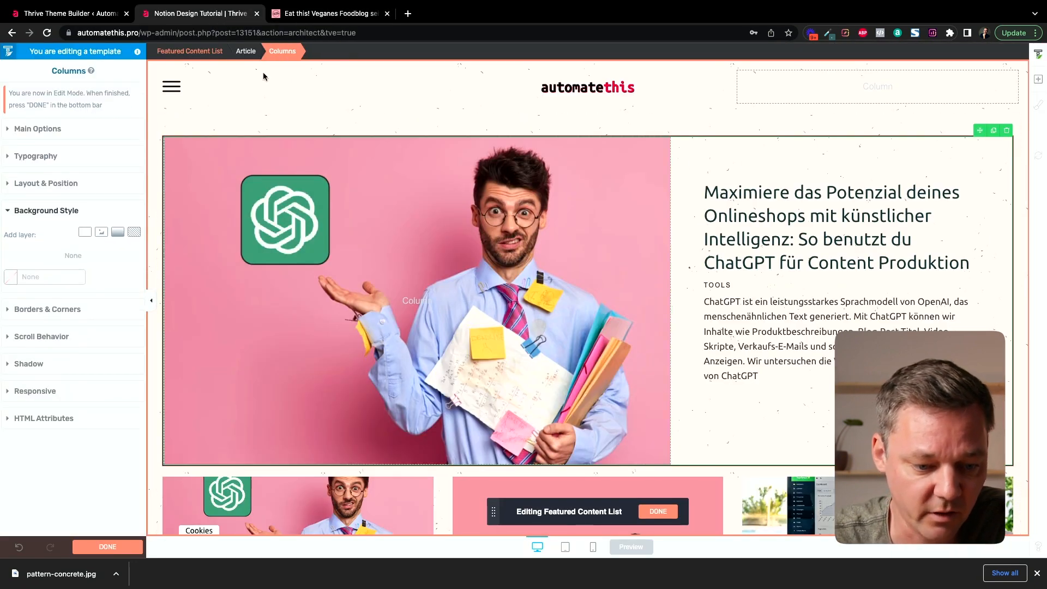
pyautogui.click(13, 279)
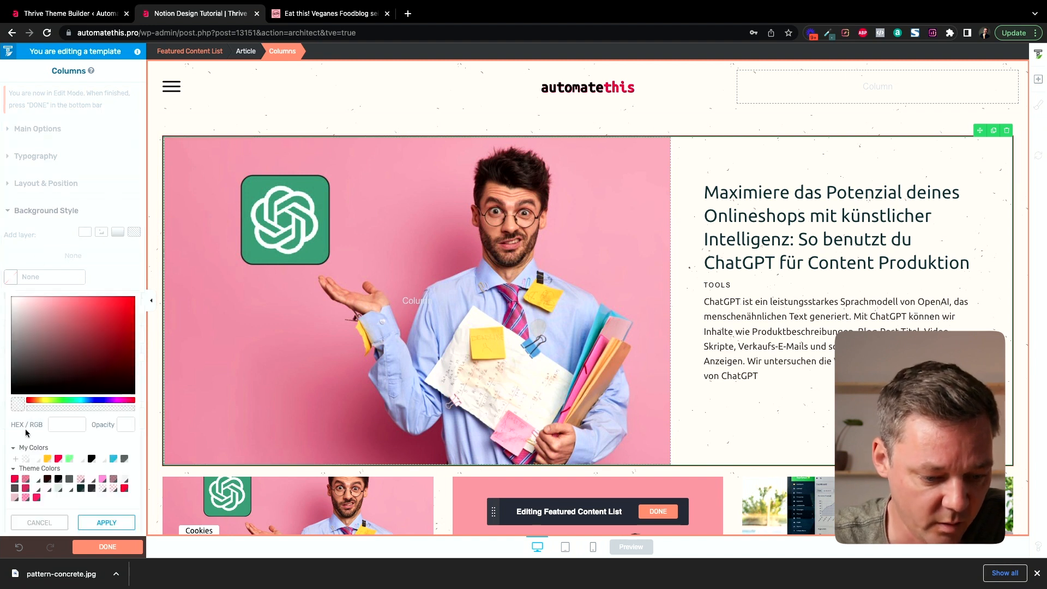
pyautogui.click(81, 460)
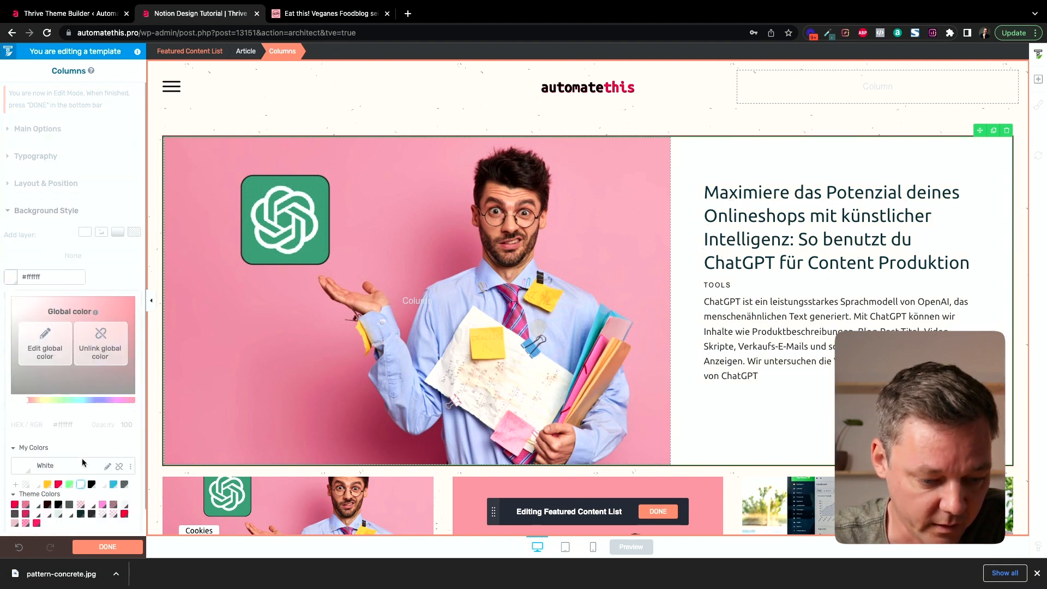
pyautogui.scroll(-1, 84, 433)
pyautogui.click(112, 521)
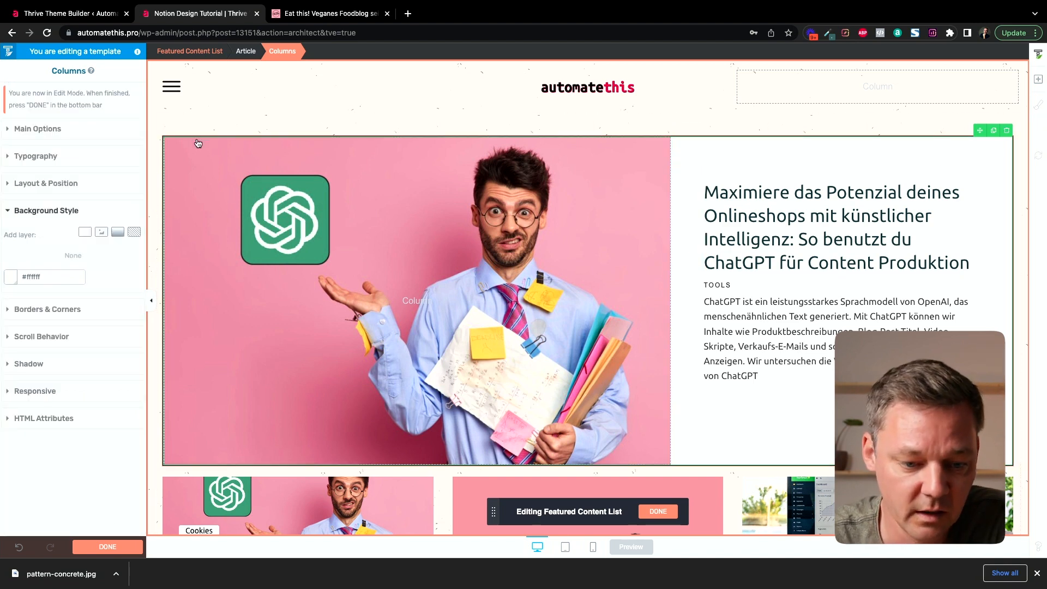
pyautogui.click(108, 546)
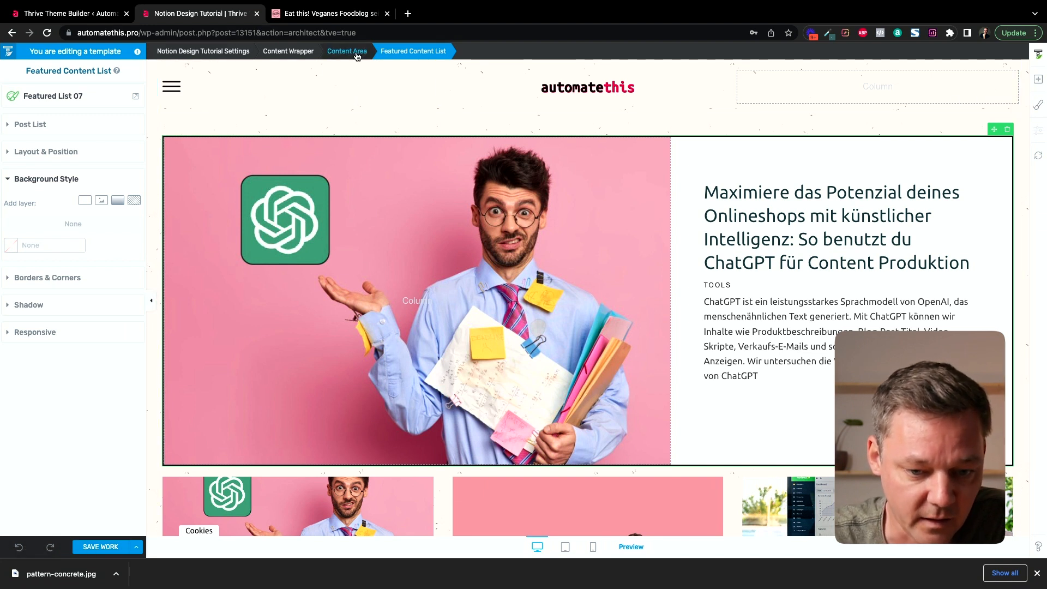
# - Check the content wrapper, layout container and content area settings for a way to control the page width
pyautogui.click(289, 51)
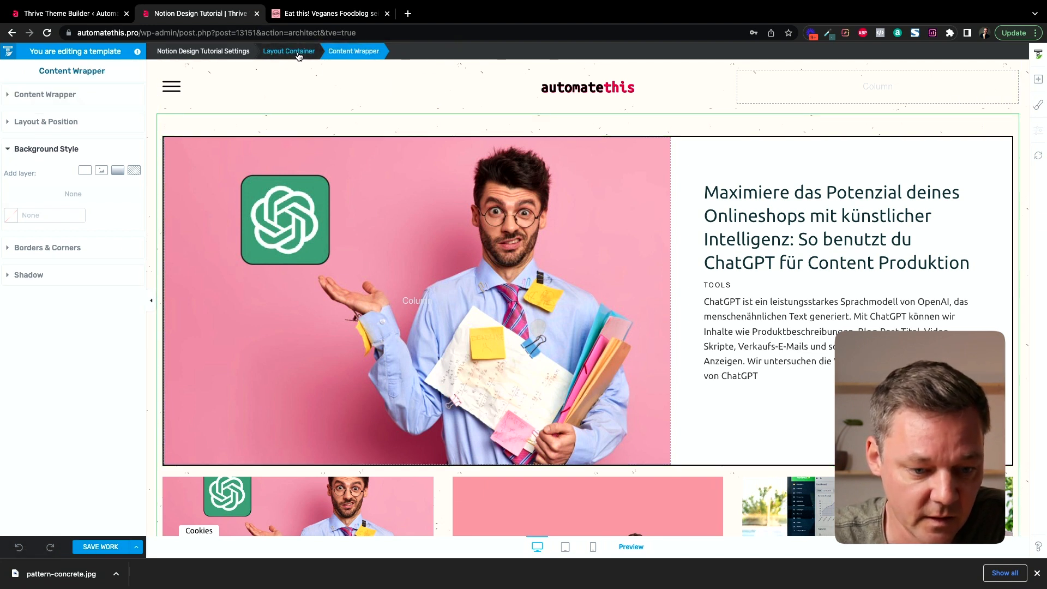
pyautogui.click(66, 95)
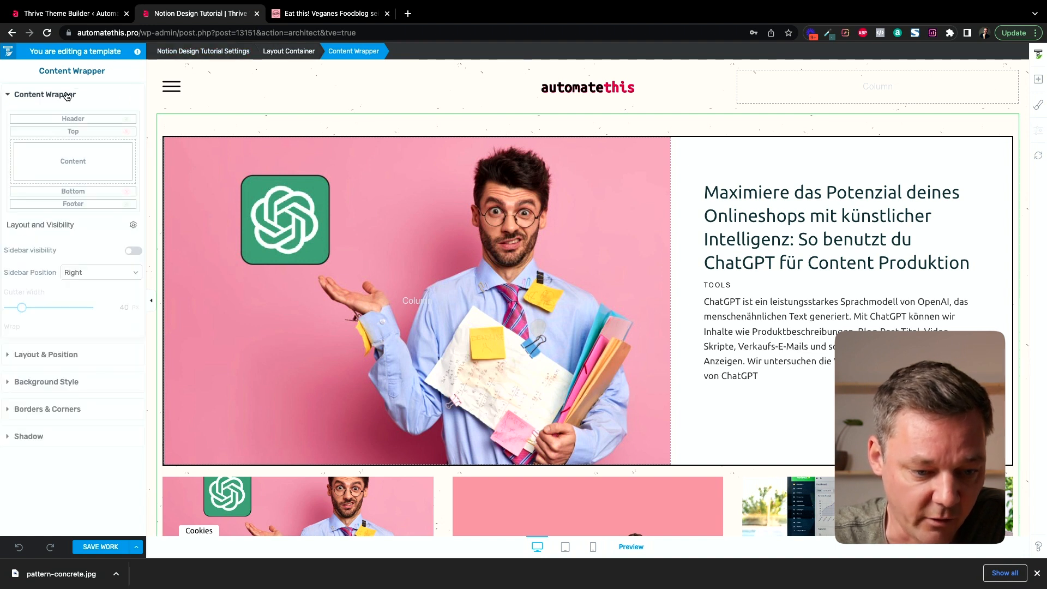
pyautogui.click(24, 145)
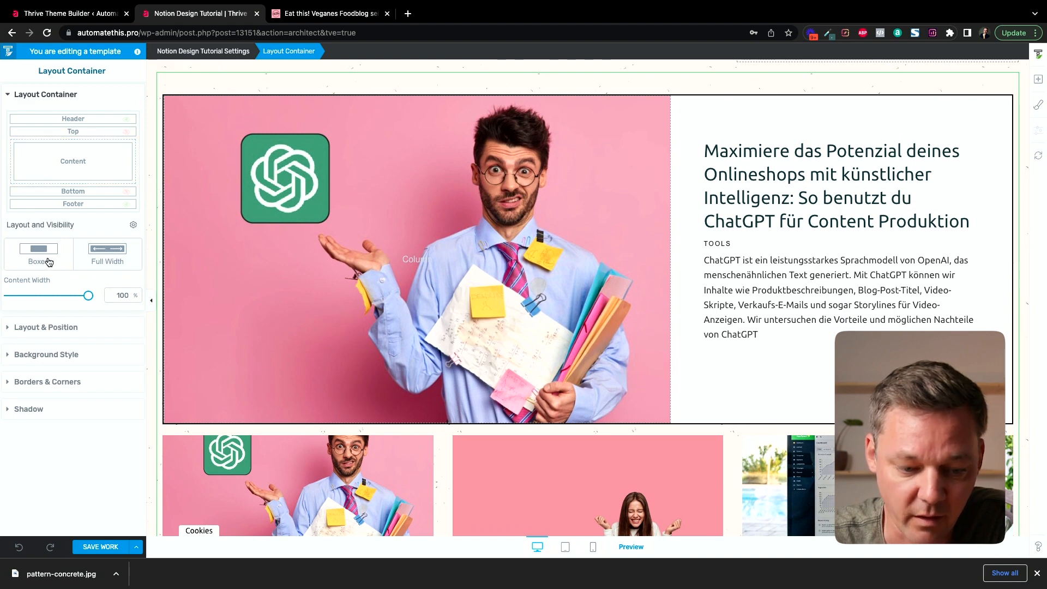
pyautogui.click(119, 165)
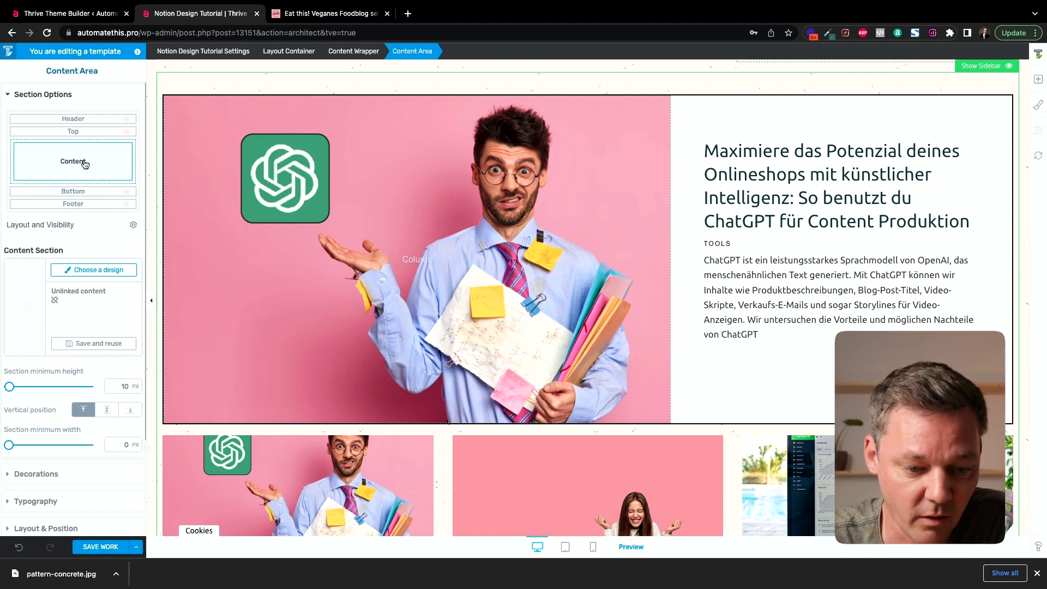
pyautogui.scroll(-2, 39, 431)
pyautogui.click(59, 409)
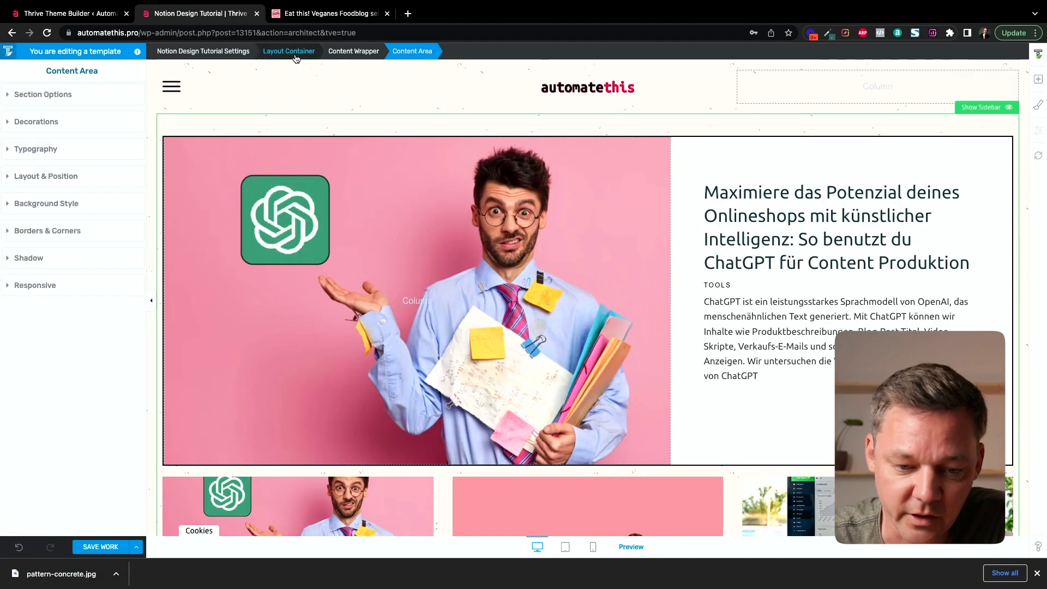
# - Set the layout width in the overall template settings to 1496 px
pyautogui.click(289, 51)
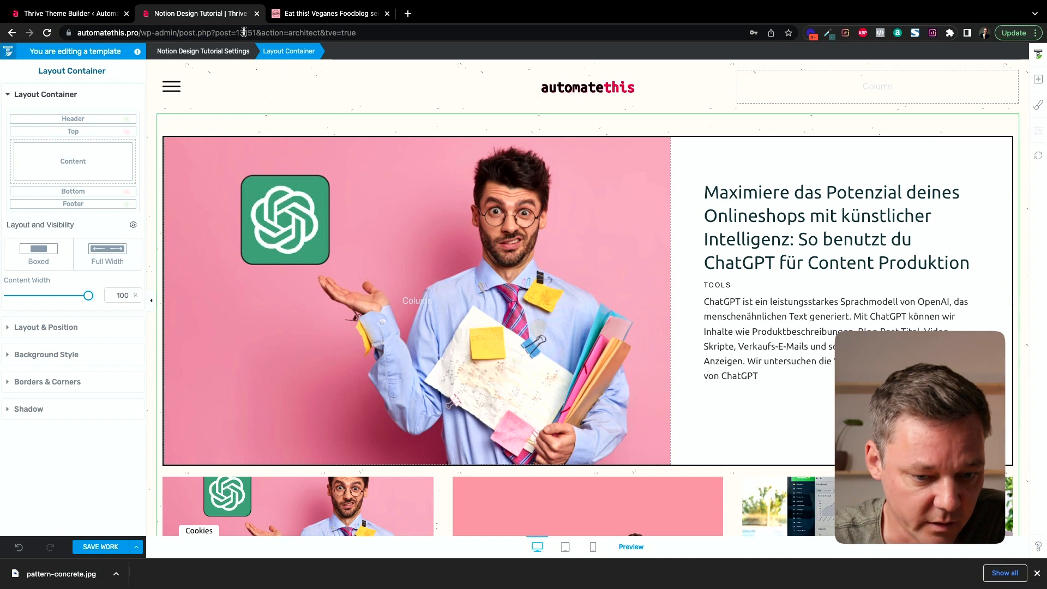
pyautogui.click(225, 52)
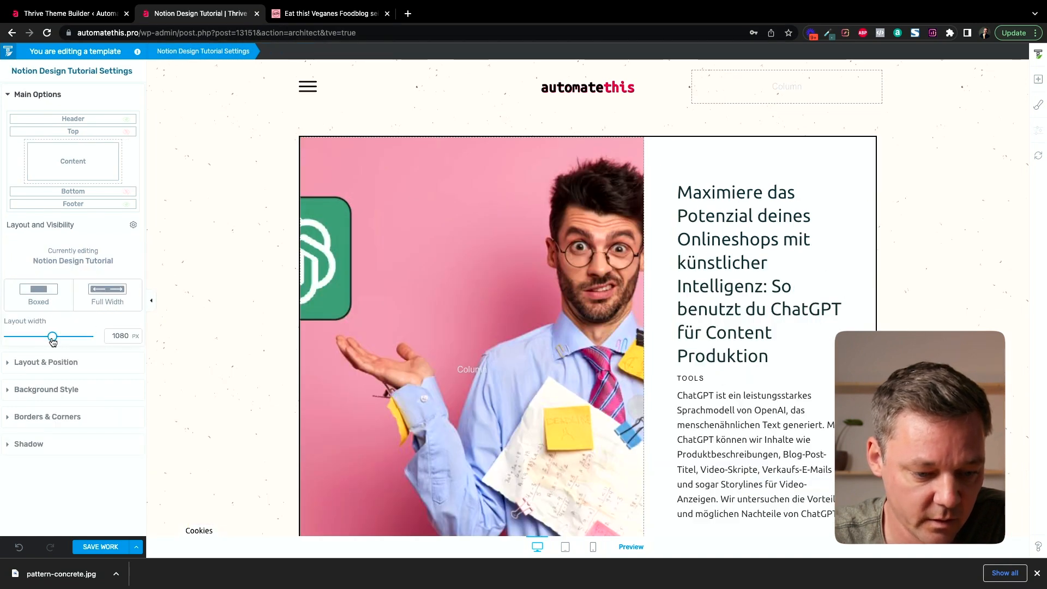
pyautogui.moveTo(52, 342); pyautogui.dragTo(80, 348)
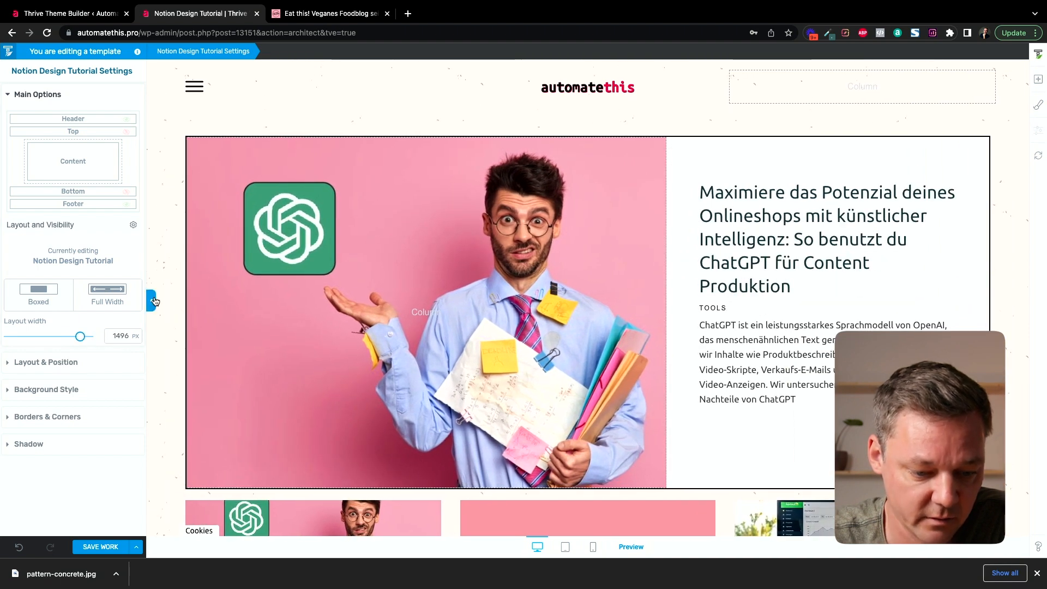
# - Switch to the eat-this.org page and inspect its hero container in the developer tools to check its width
pyautogui.hotkey('ctrl', 'Tab')
pyautogui.rightClick(83, 350)
pyautogui.click(95, 388)
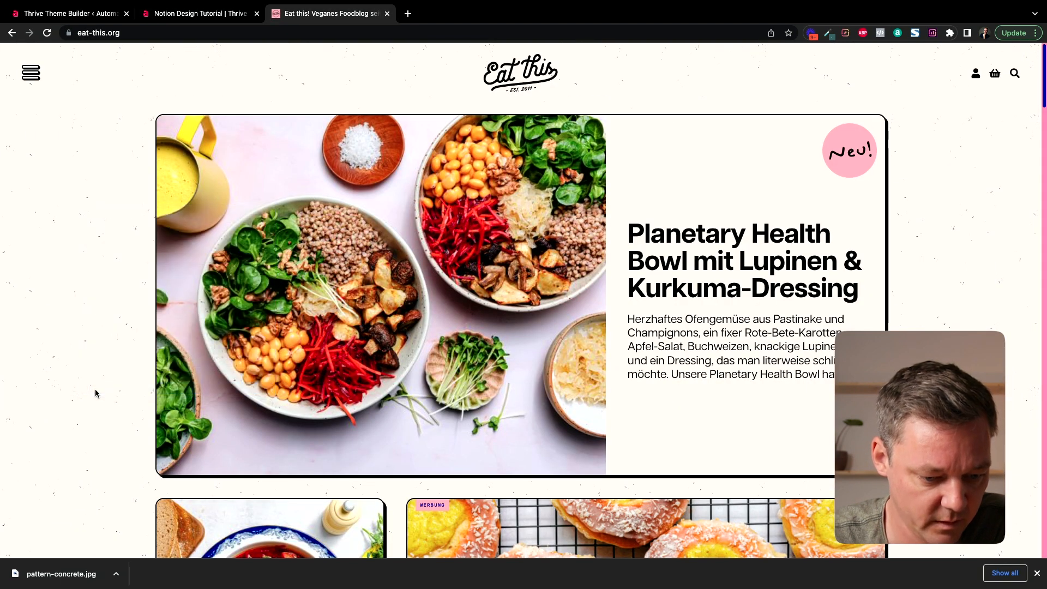
pyautogui.click(10, 381)
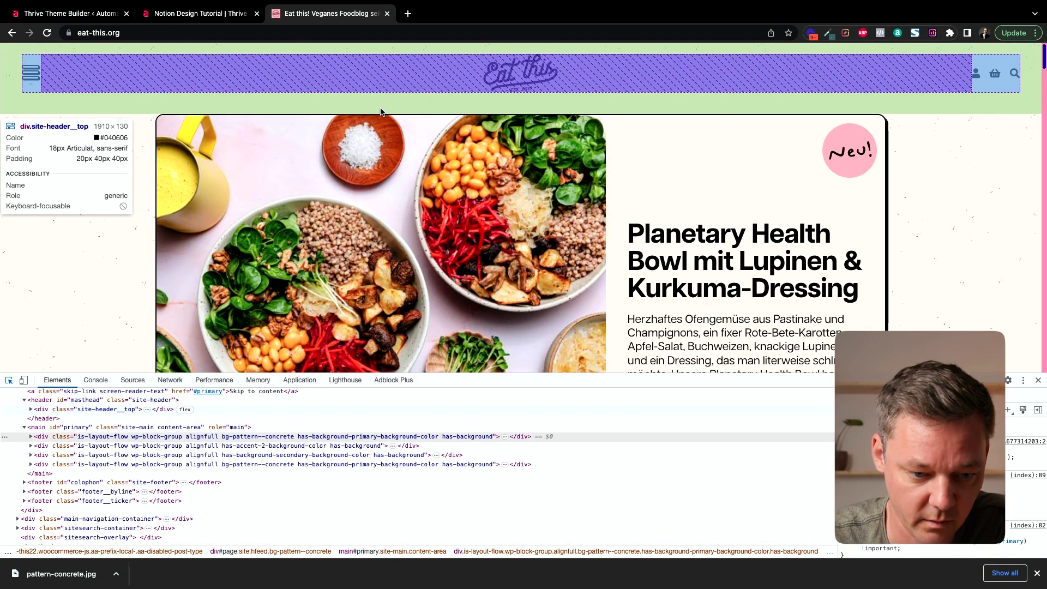
pyautogui.click(380, 115)
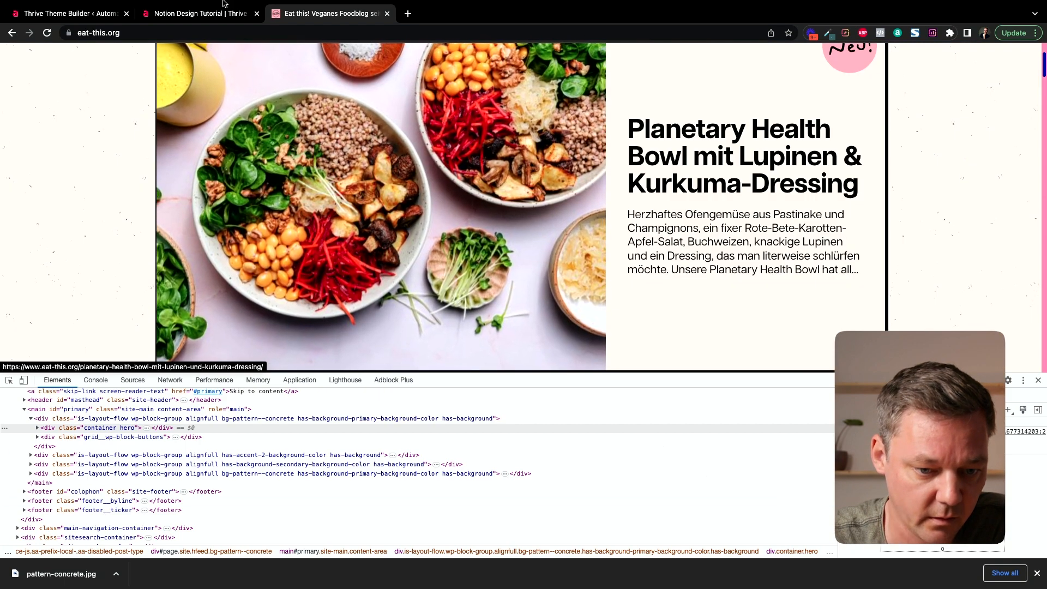
# - Return to the Notion Design Tutorial template, set its layout width to 1420 px and view the page without the sidebar
pyautogui.click(210, 13)
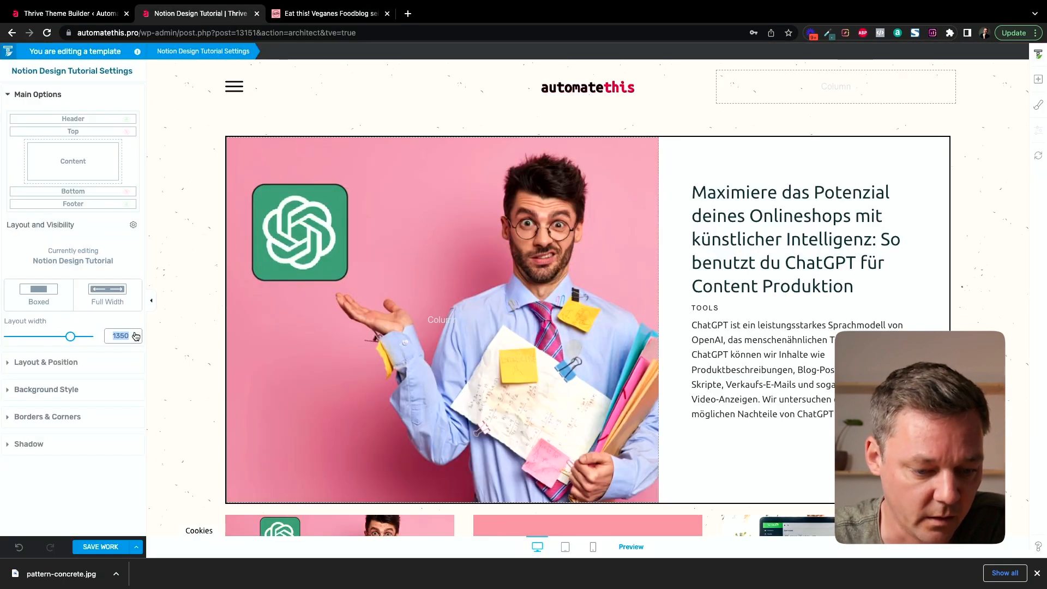
pyautogui.write('1420')
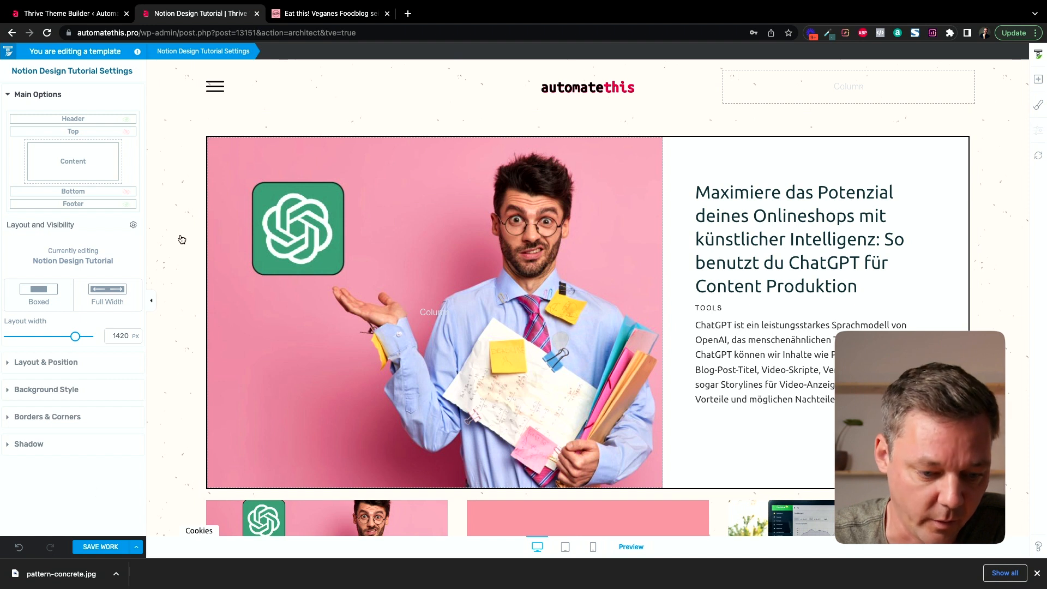
pyautogui.click(151, 301)
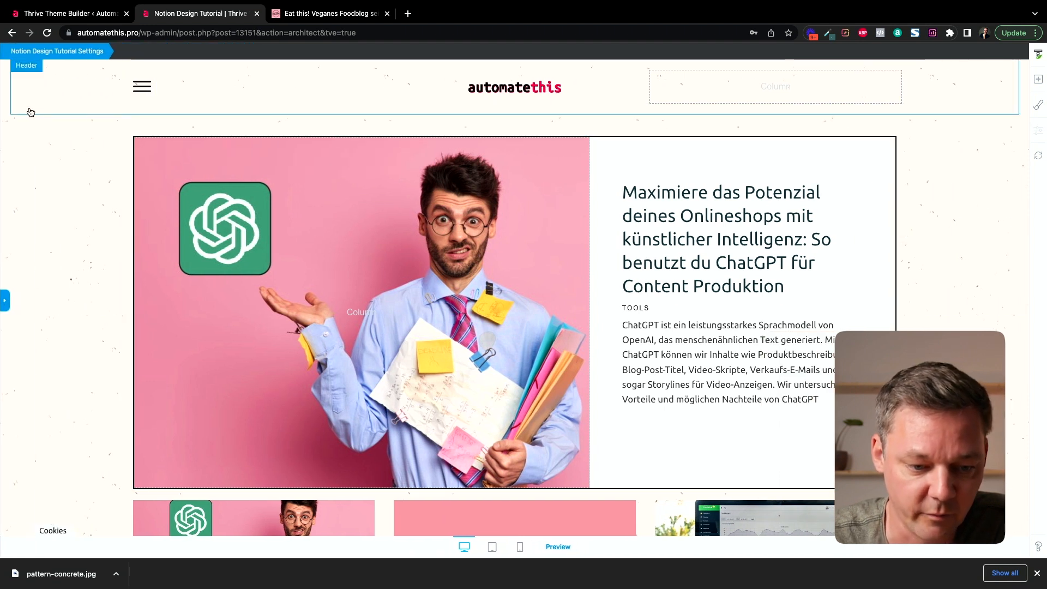
# - Stretch the header's columns to fit the screen width and check the header without the sidebar
pyautogui.click(77, 104)
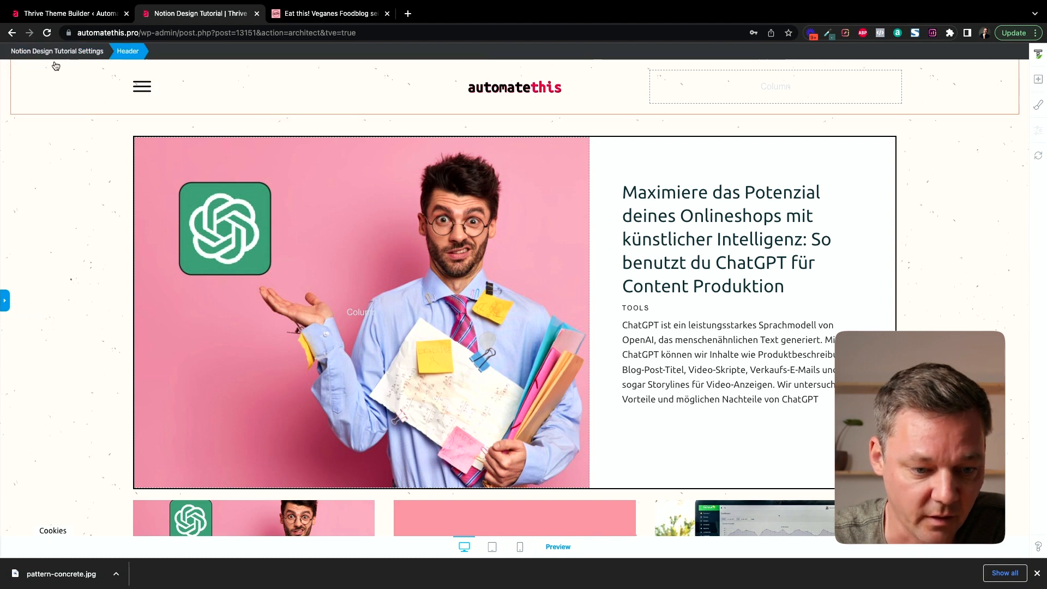
pyautogui.click(4, 300)
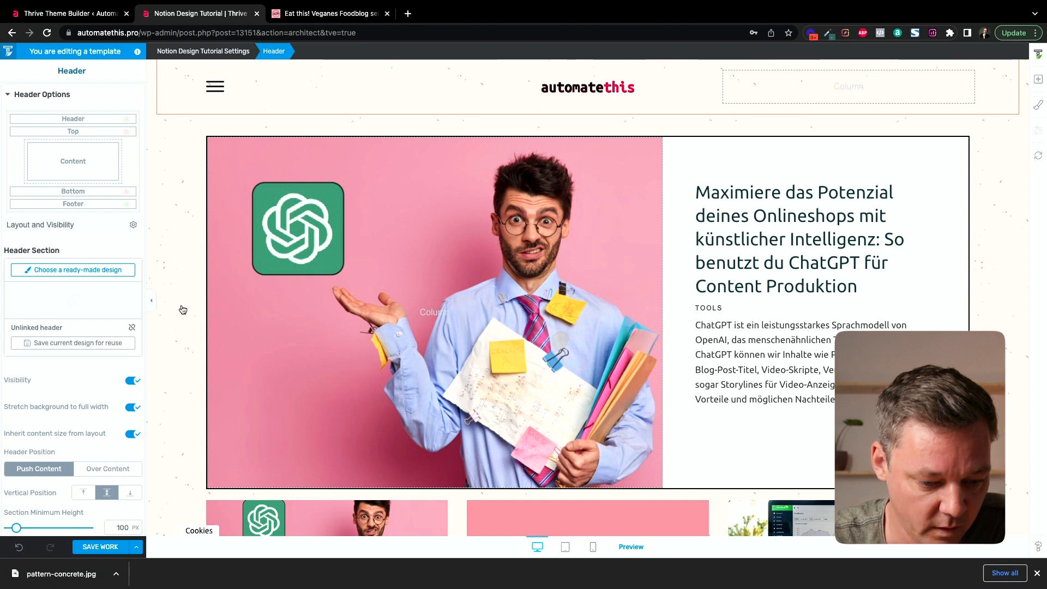
pyautogui.click(254, 100)
pyautogui.click(169, 152)
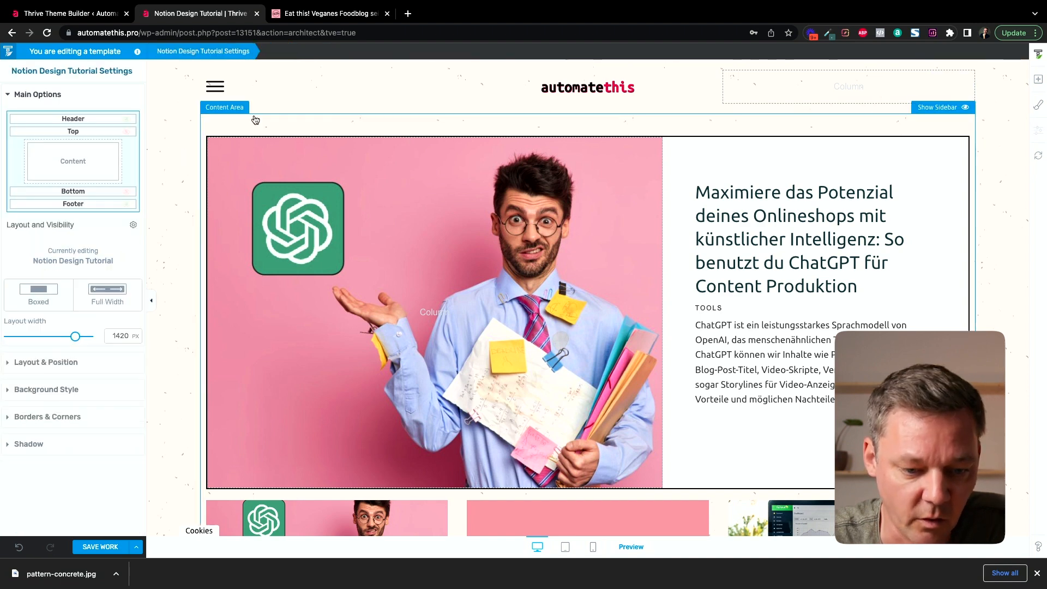
pyautogui.click(236, 94)
pyautogui.click(308, 51)
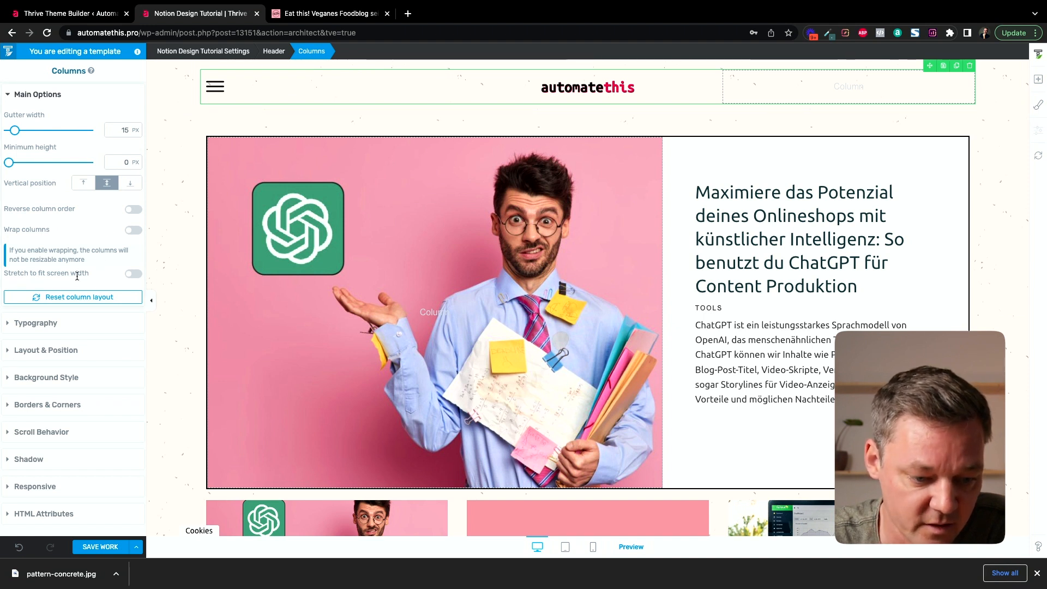
pyautogui.click(133, 275)
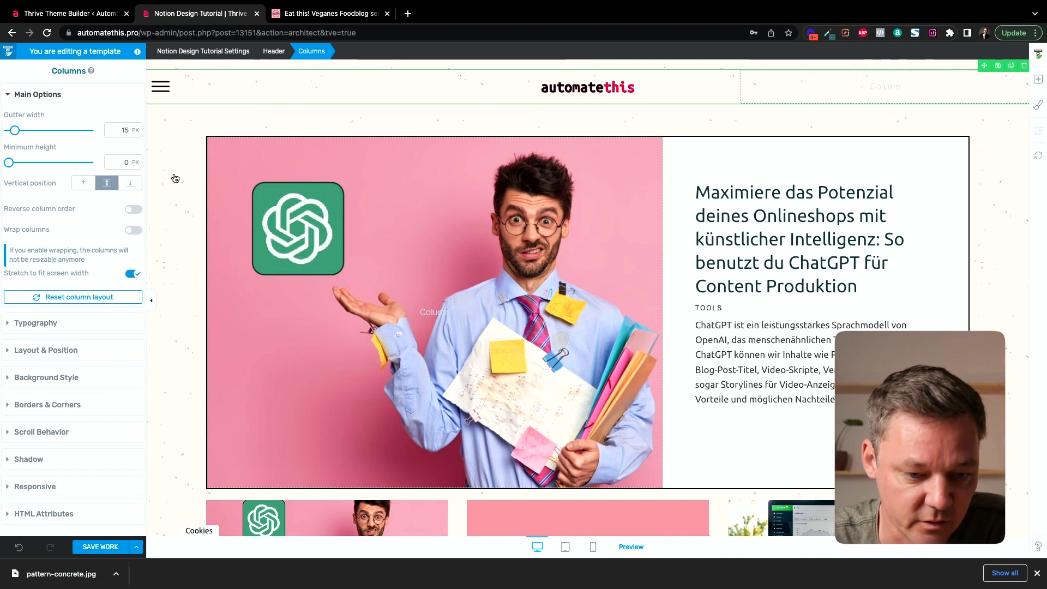
pyautogui.click(151, 300)
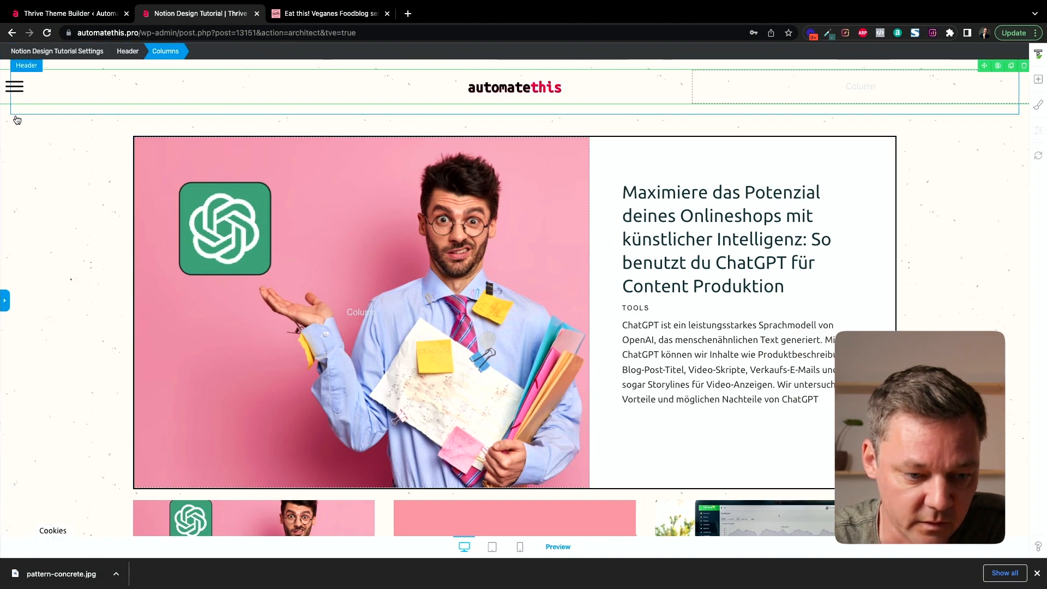
pyautogui.click(6, 301)
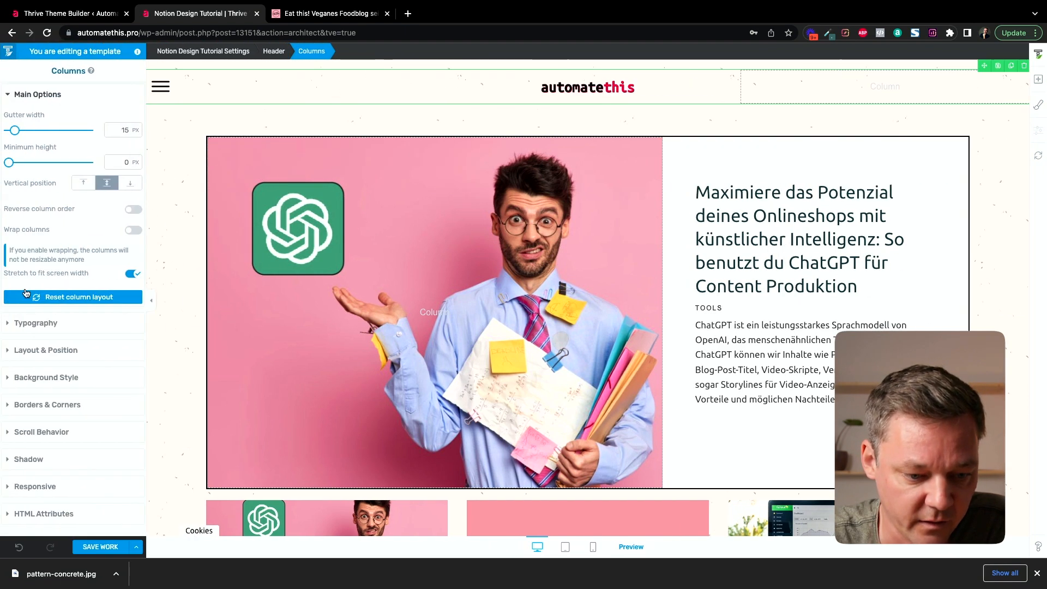
# - Set the header columns' left and right padding to 30 px, using the eat-this.org header as a reference
pyautogui.click(32, 352)
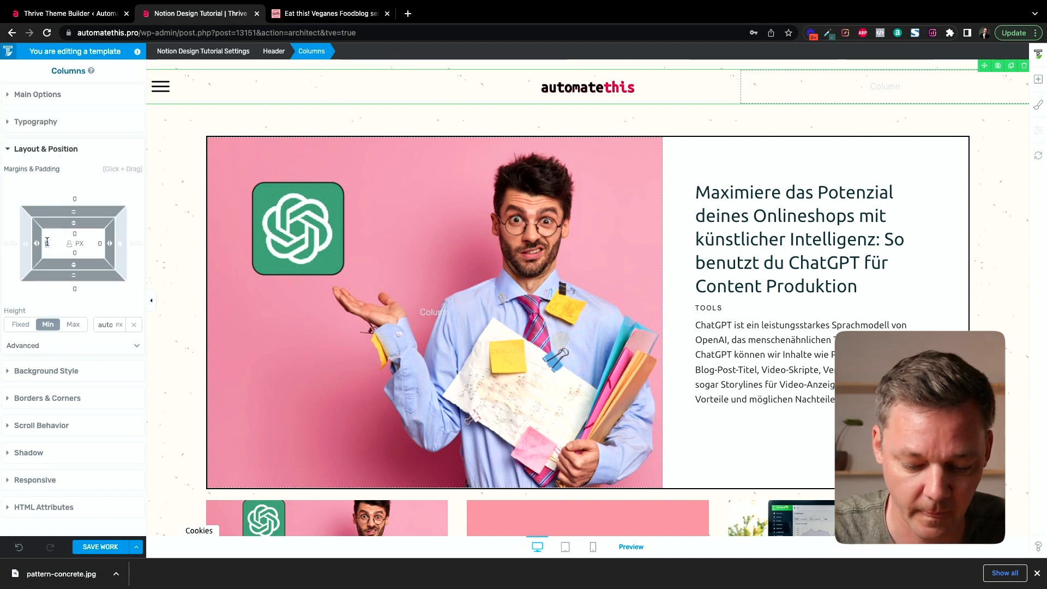
pyautogui.hotkey('ctrl', 'Tab')
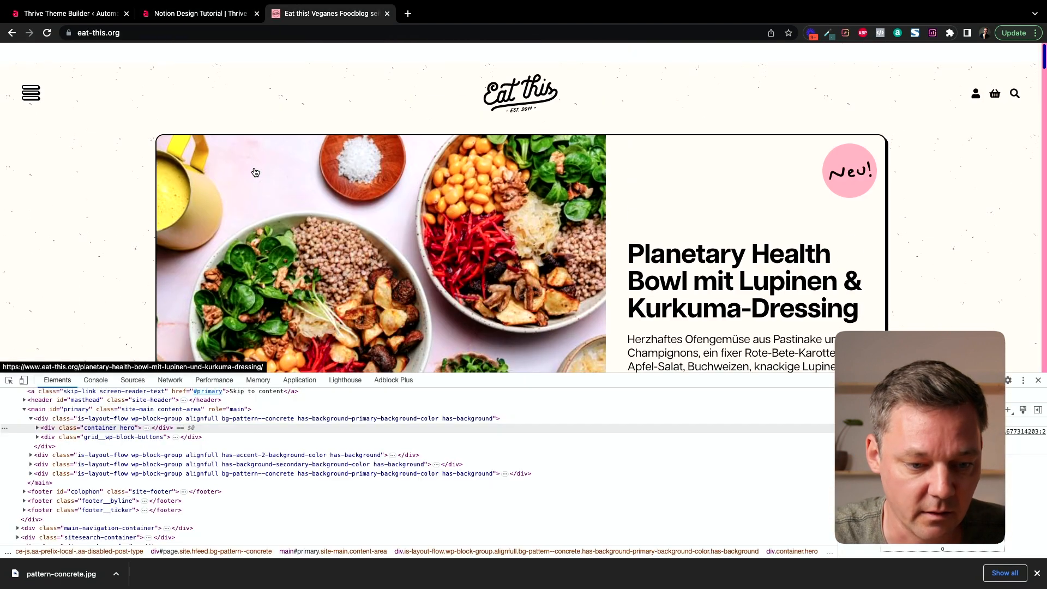
pyautogui.click(194, 14)
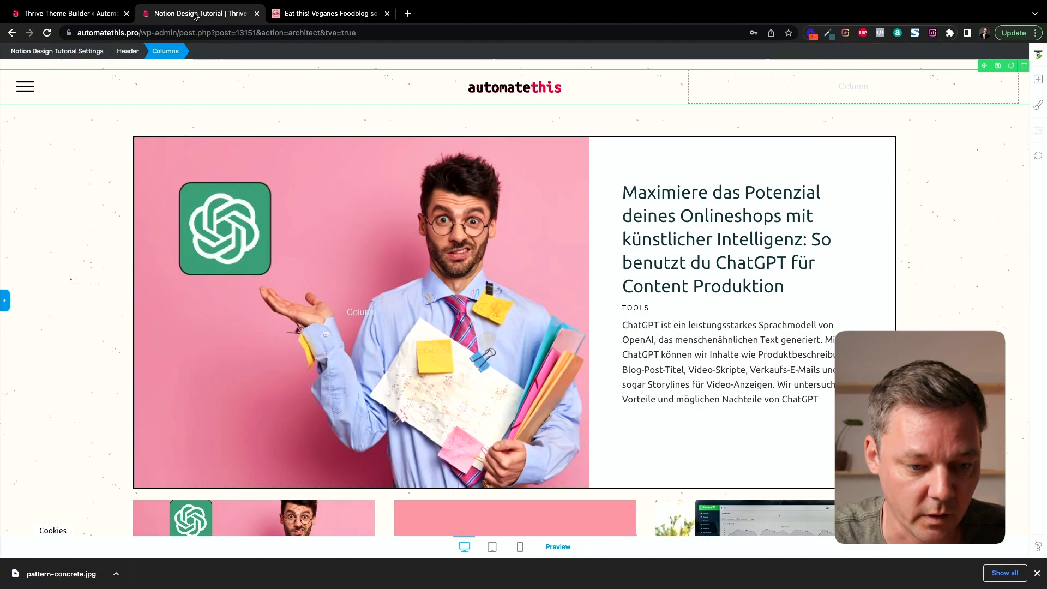
pyautogui.click(6, 300)
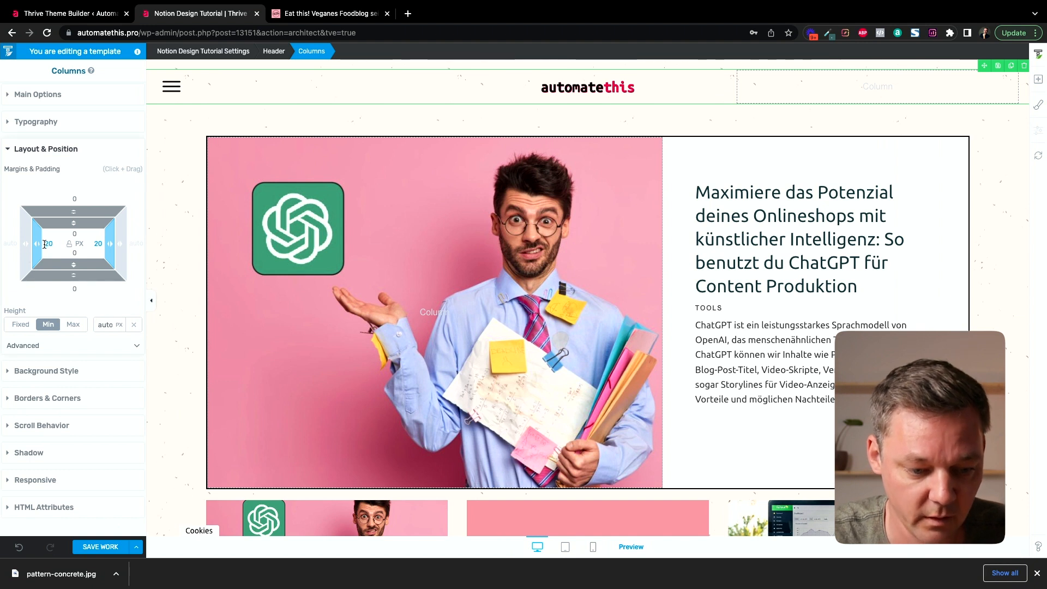
pyautogui.write('30')
pyautogui.press('Tab')
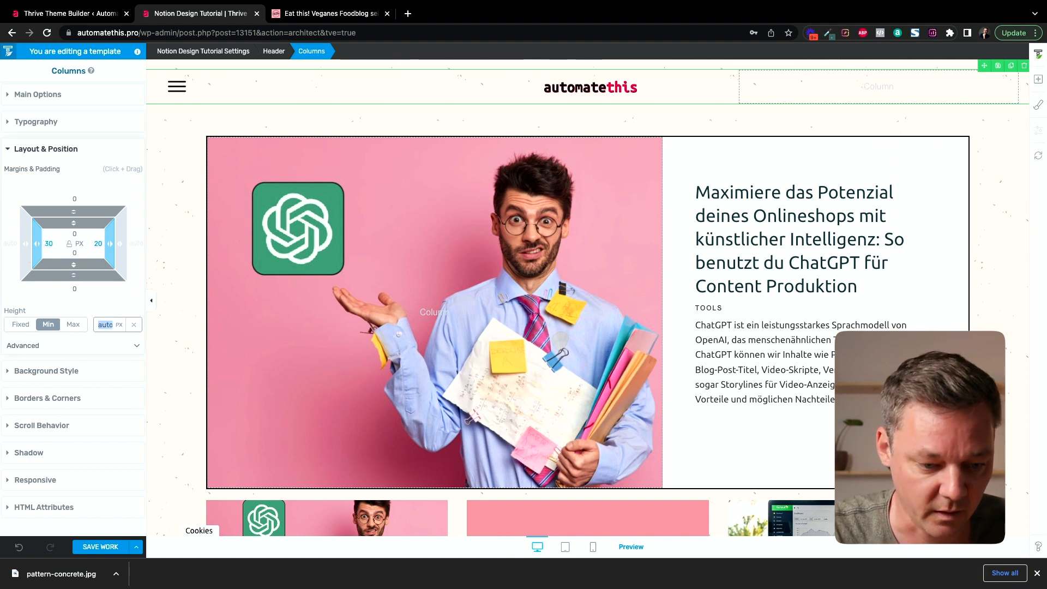
pyautogui.click(98, 244)
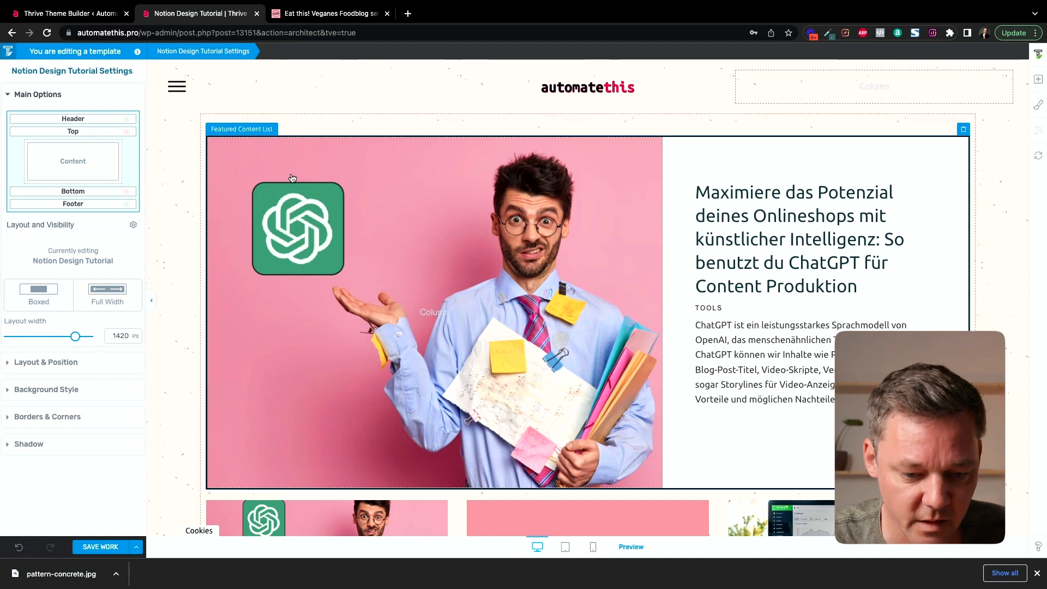
# - Open the featured content list's design for editing and select the article's image column
pyautogui.click(510, 249)
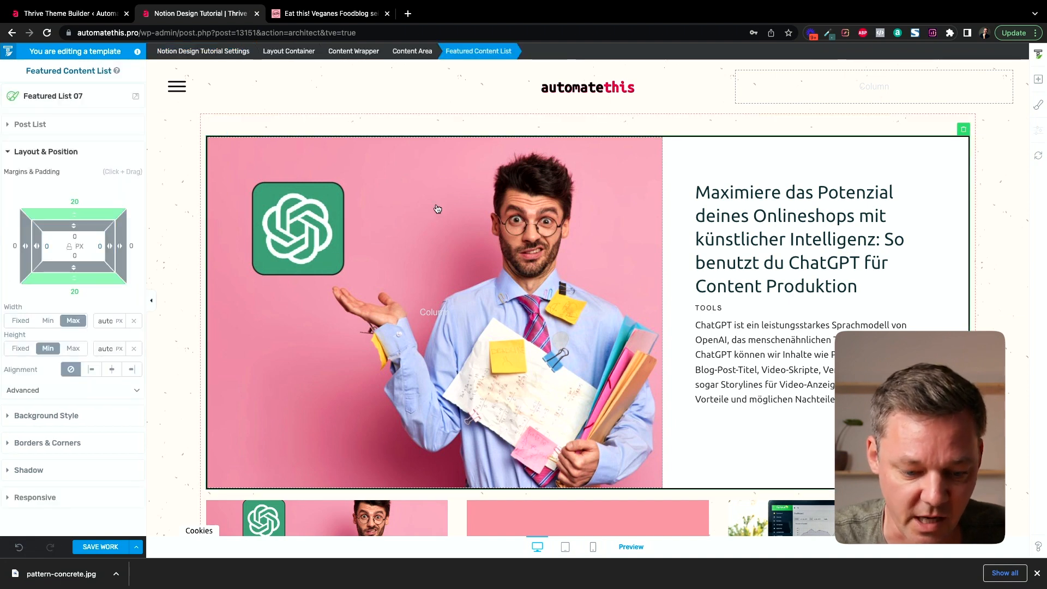
pyautogui.click(35, 129)
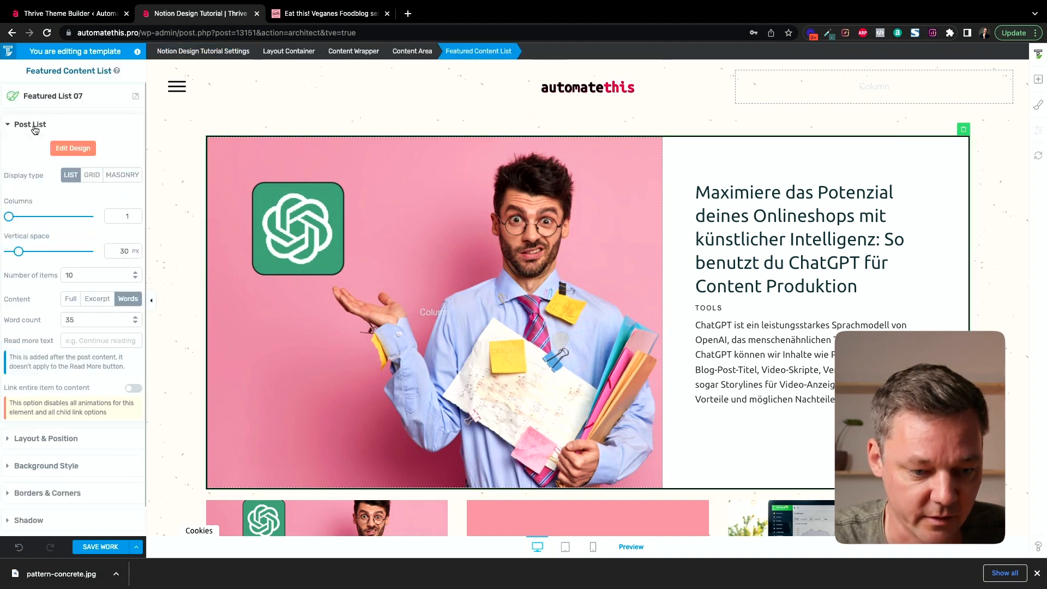
pyautogui.click(73, 150)
pyautogui.scroll(-1, 373, 208)
pyautogui.click(415, 197)
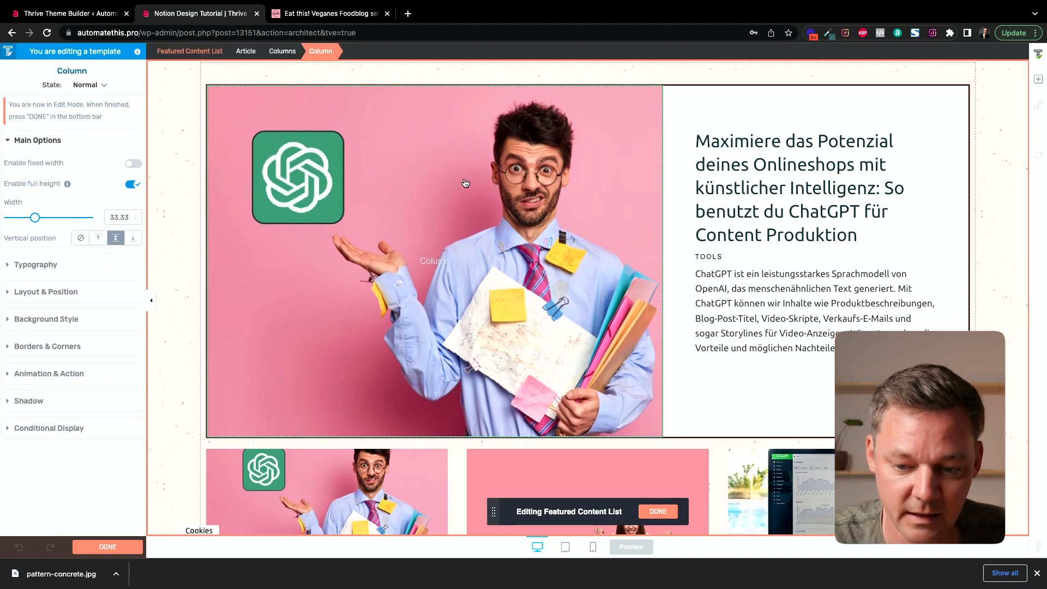
pyautogui.scroll(2, 591, 185)
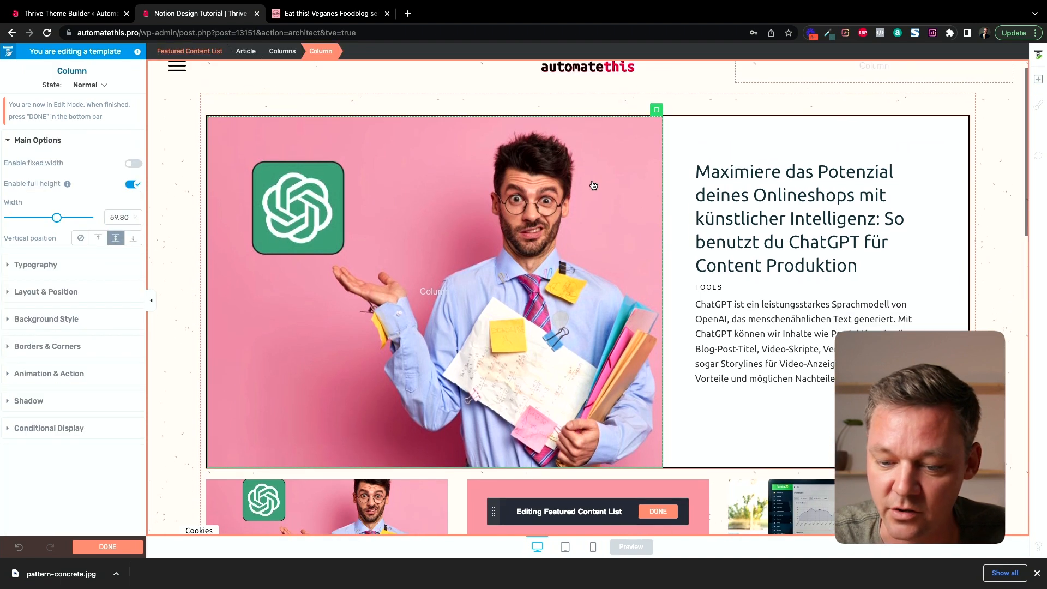
# - Check the featured card on eat-this.org, return to the template and set the featured article's corner radius to 20 px
pyautogui.click(336, 16)
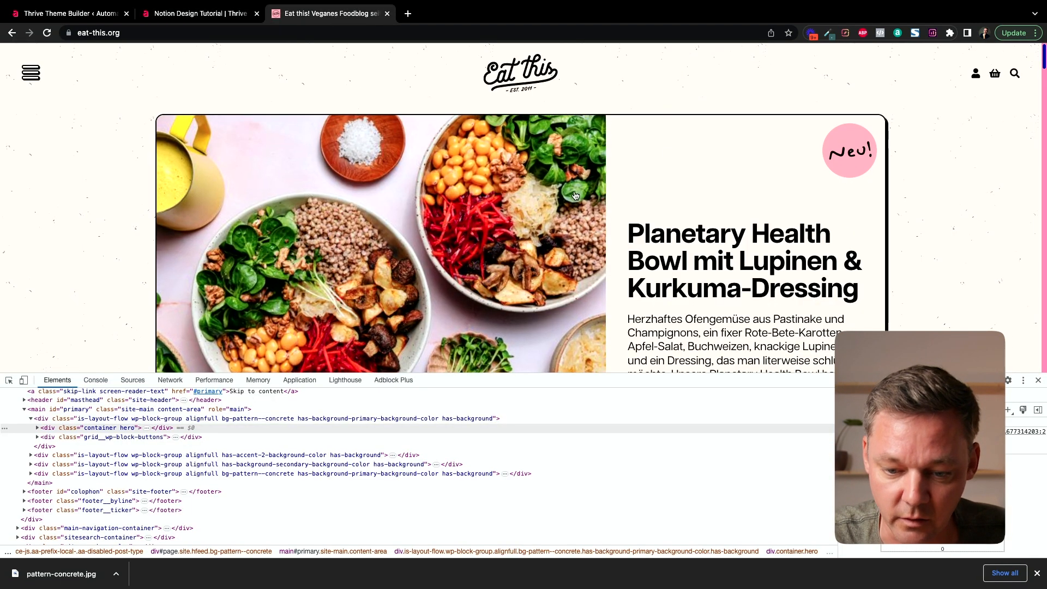
pyautogui.scroll(-1, 573, 202)
pyautogui.scroll(1, 573, 202)
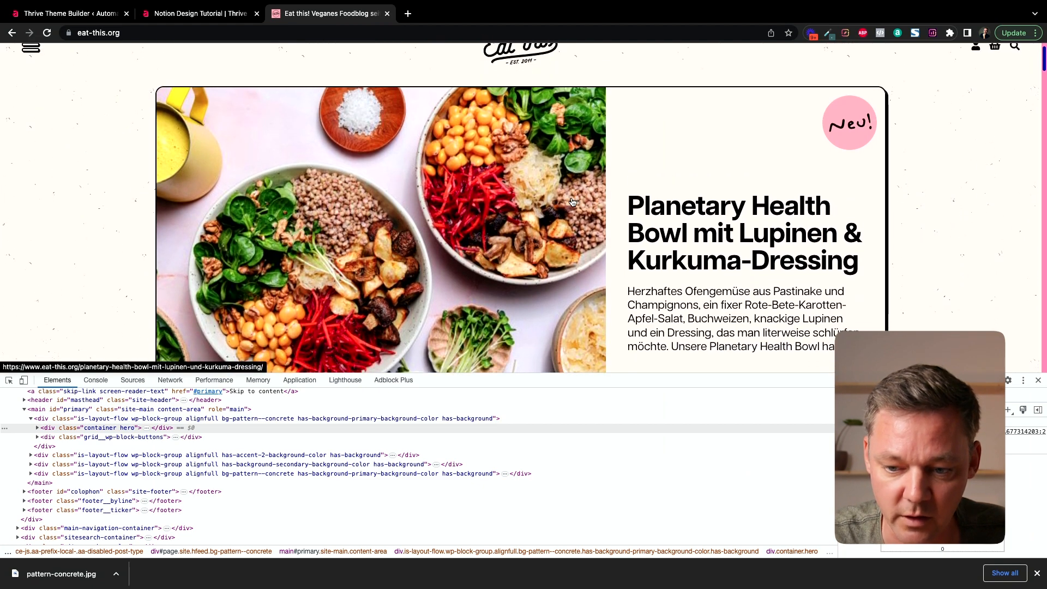
pyautogui.click(216, 16)
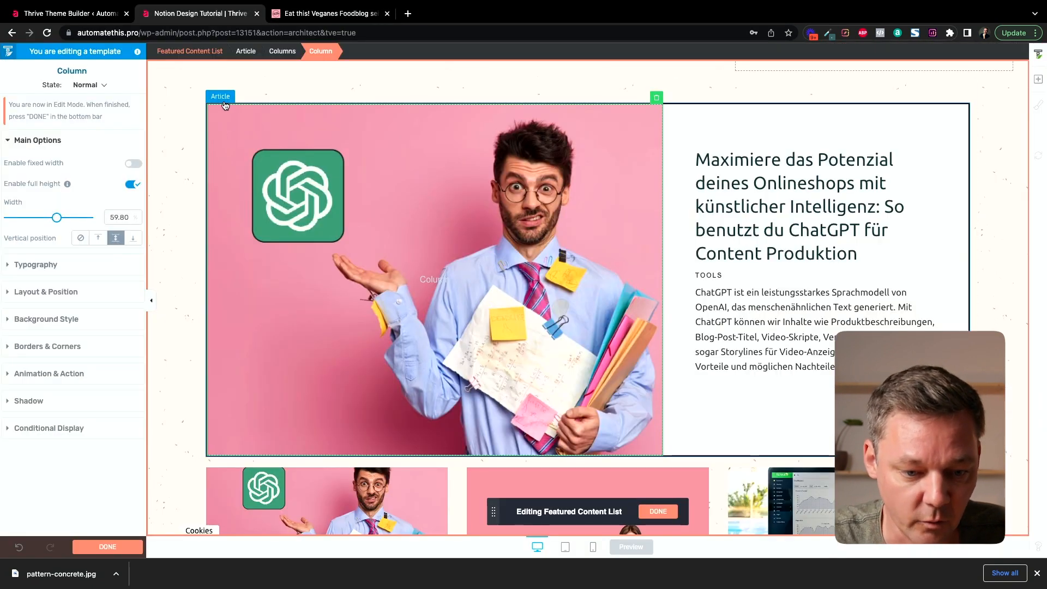
pyautogui.scroll(-1, 226, 395)
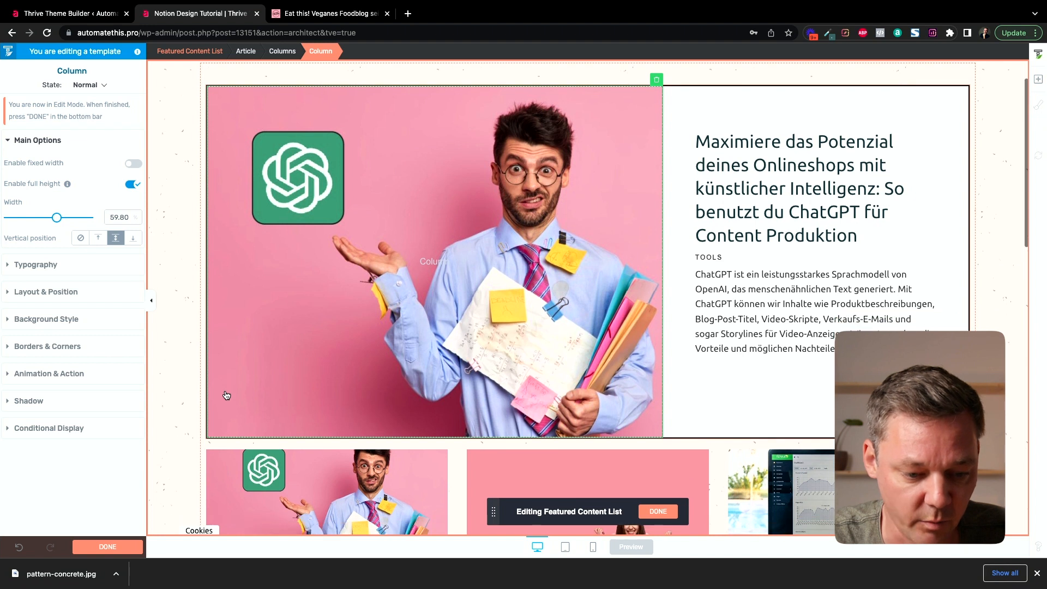
pyautogui.click(245, 51)
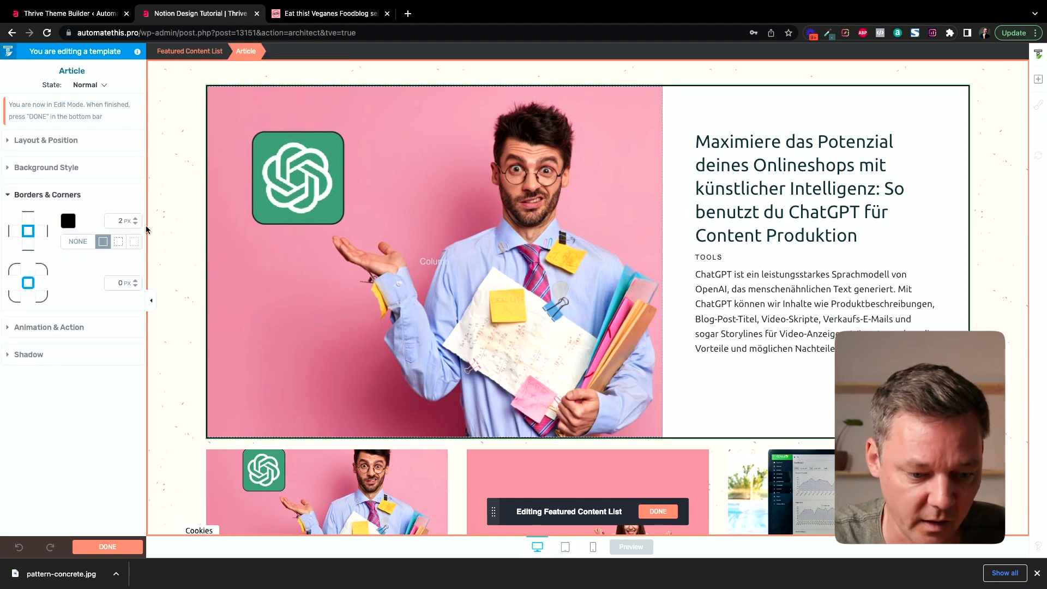
pyautogui.click(115, 285)
pyautogui.write('20')
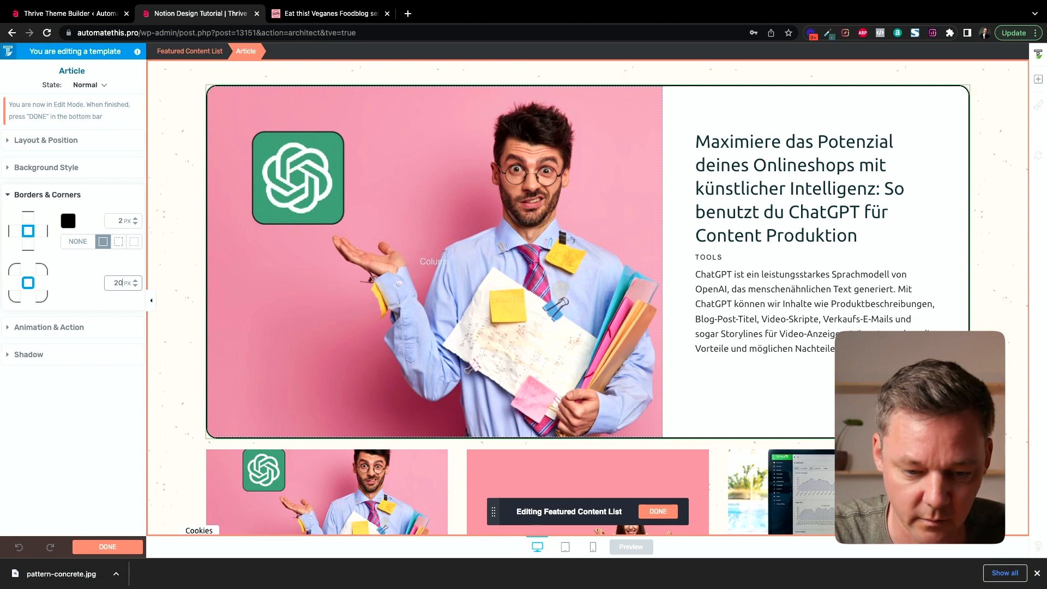
# - Compare with the eat-this.org card, reduce the featured article's corner radius to 15 px, finish the design edit and save the template
pyautogui.click(346, 16)
pyautogui.click(215, 16)
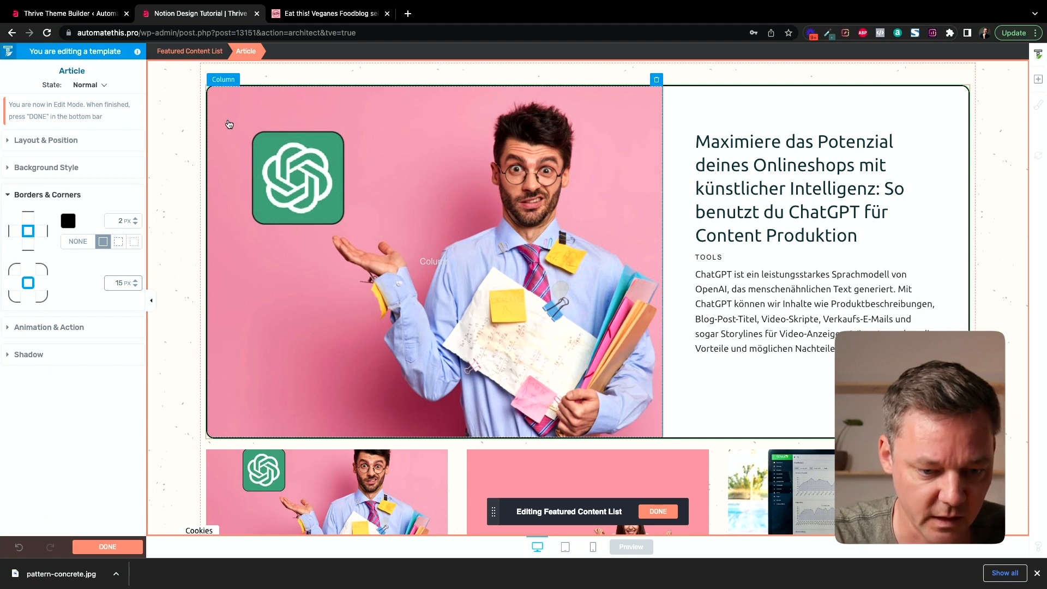
pyautogui.click(321, 18)
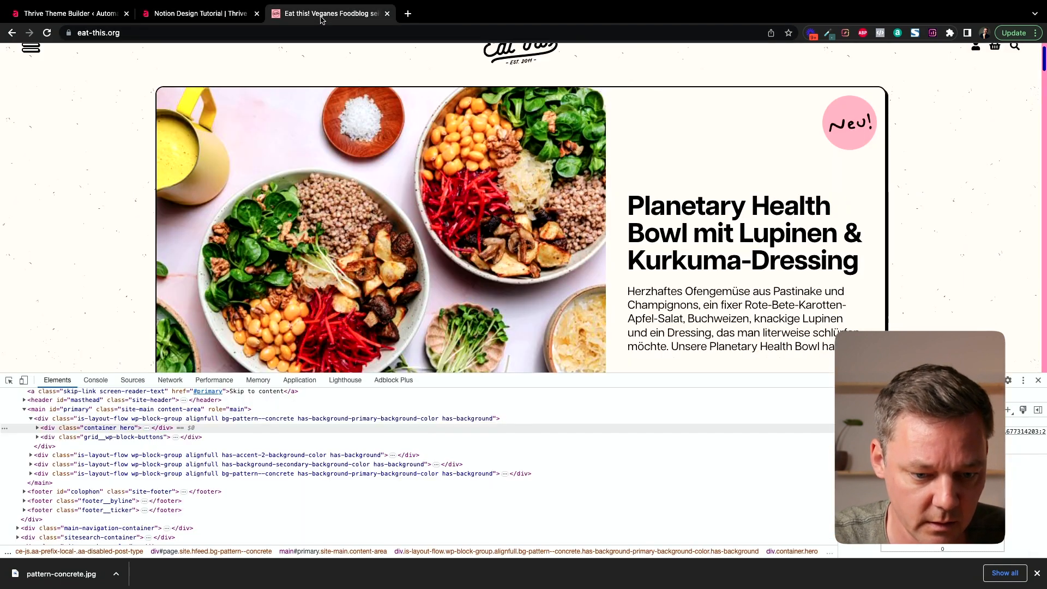
pyautogui.click(221, 15)
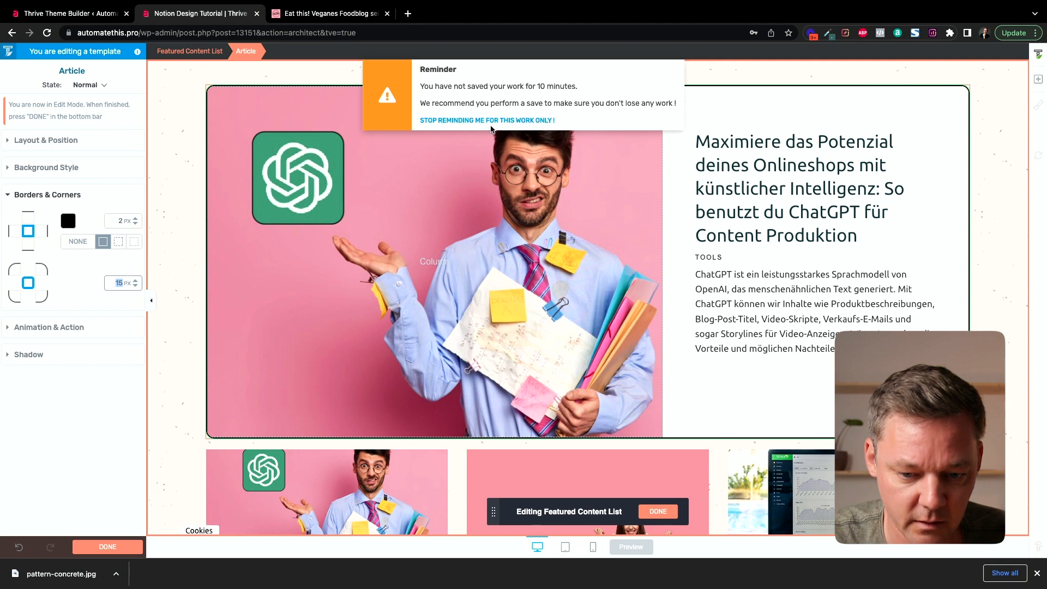
pyautogui.click(97, 547)
pyautogui.click(90, 540)
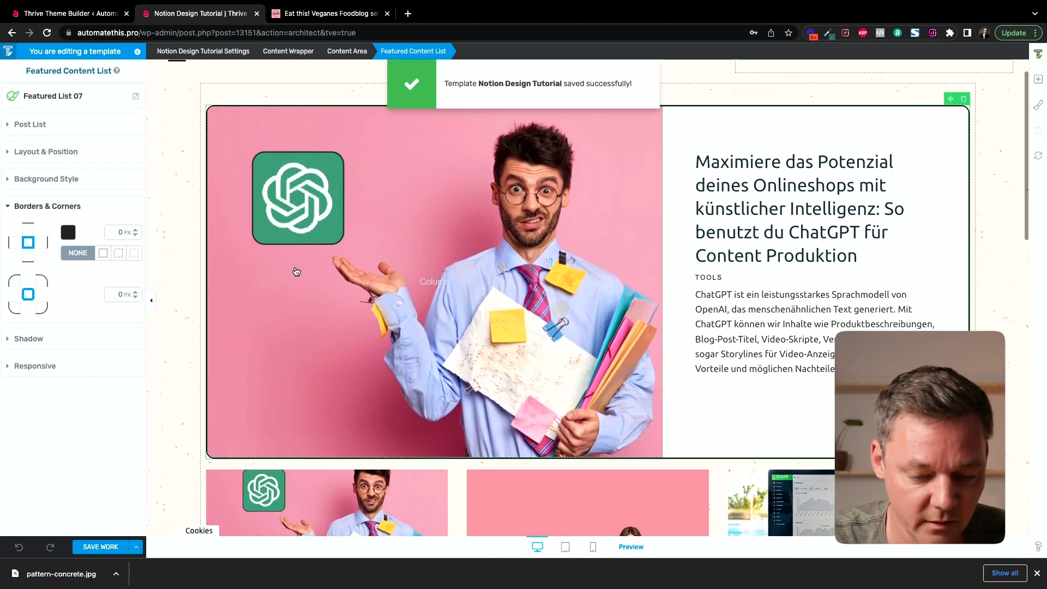
# - Reopen the featured content list's design and add a drop shadow to the list in the Bunker colour #0c1115
pyautogui.click(162, 253)
pyautogui.click(472, 252)
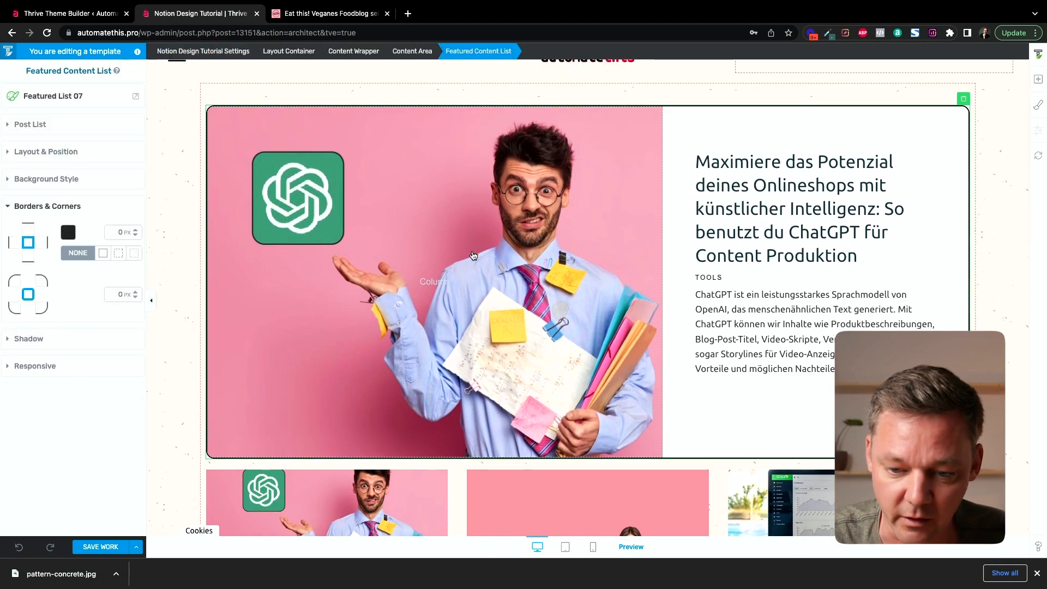
pyautogui.click(39, 125)
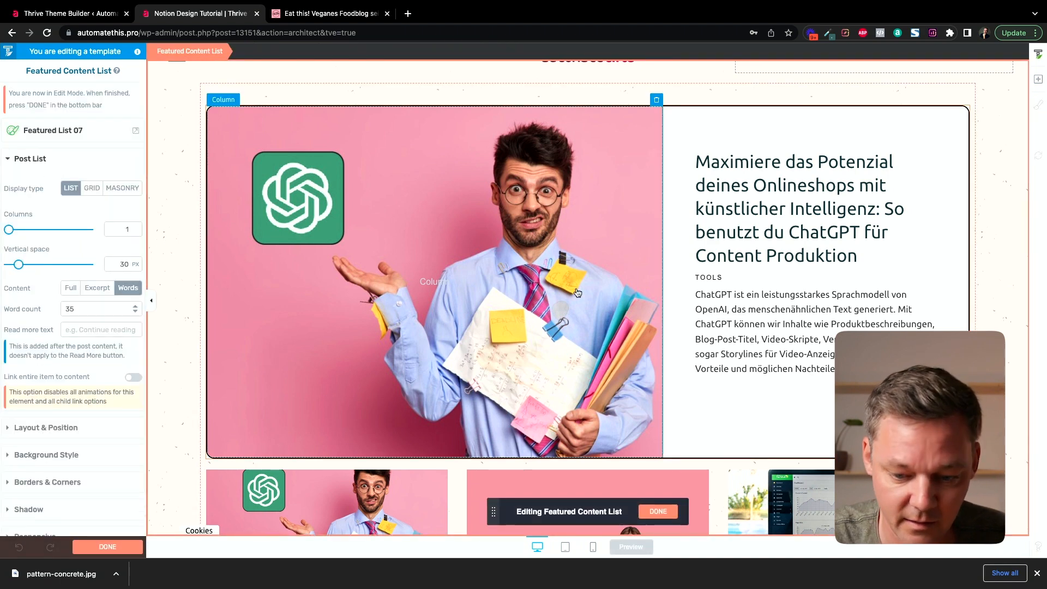
pyautogui.scroll(-1, 578, 292)
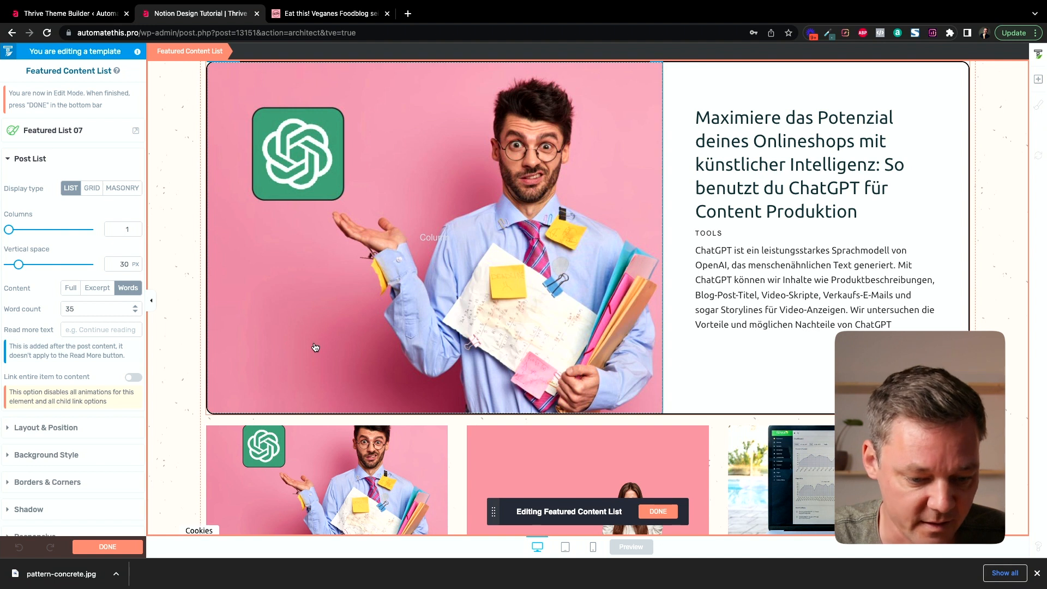
pyautogui.scroll(-1, 315, 347)
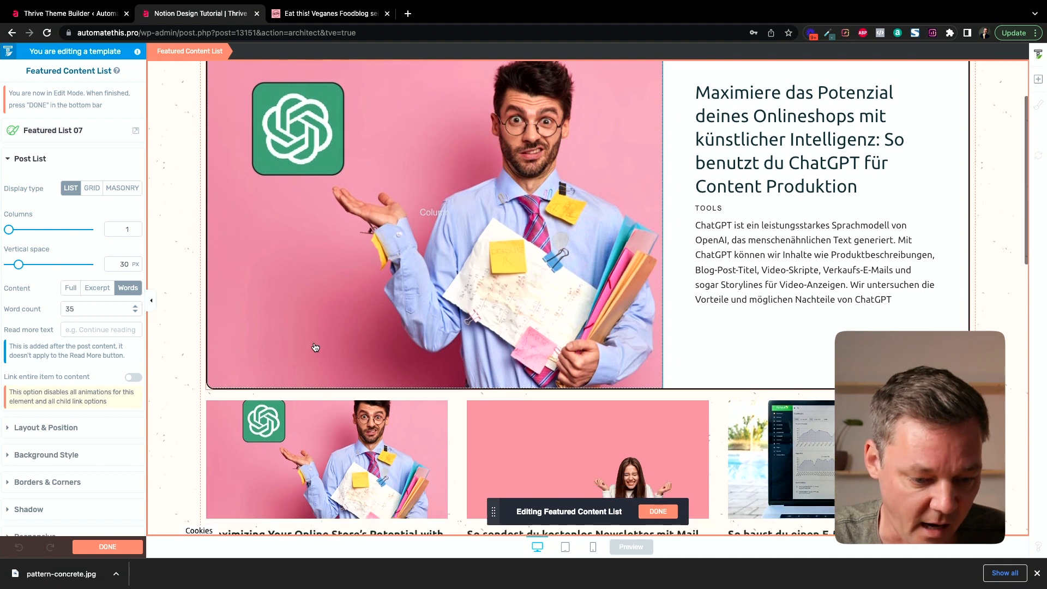
pyautogui.click(28, 509)
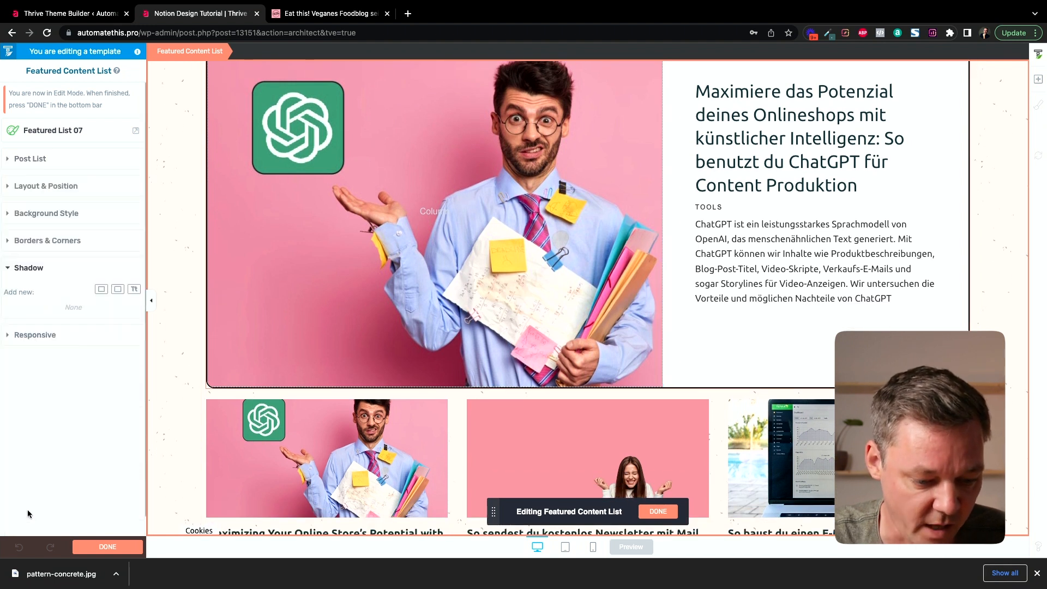
pyautogui.click(117, 289)
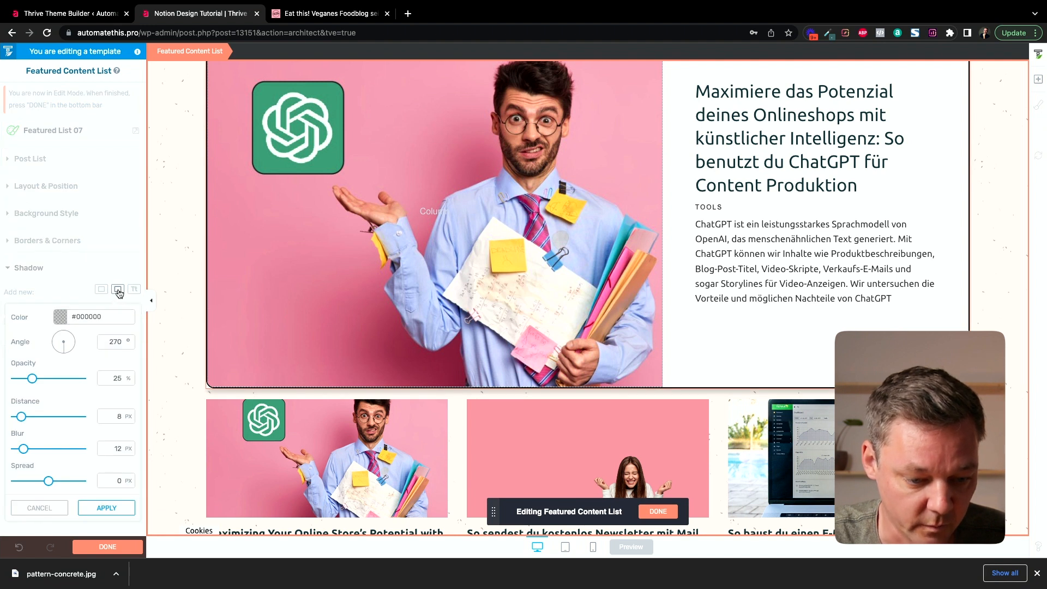
pyautogui.click(59, 317)
pyautogui.click(91, 458)
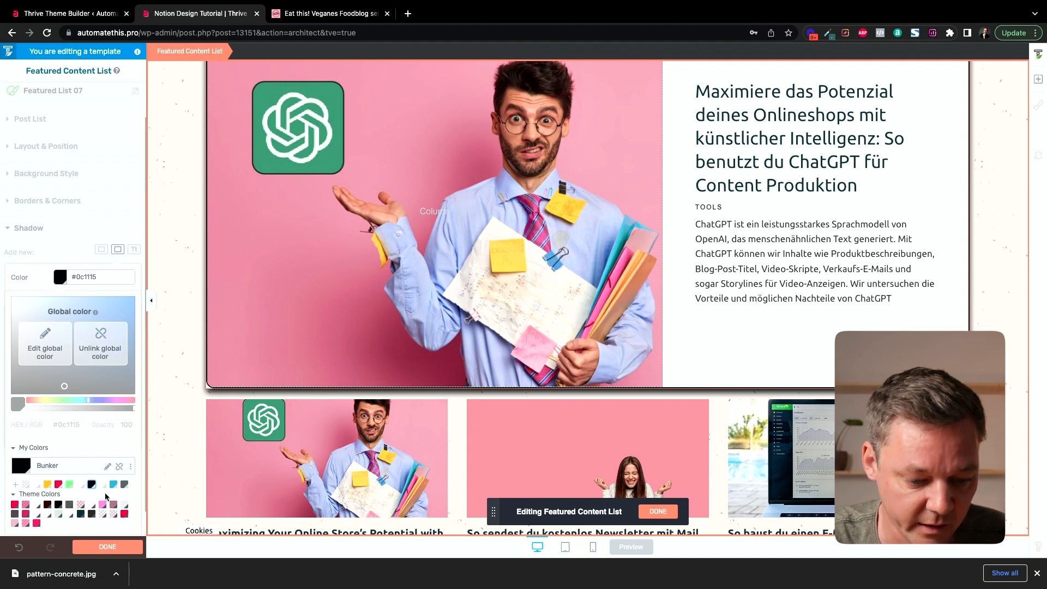
pyautogui.scroll(-1, 90, 498)
pyautogui.click(112, 524)
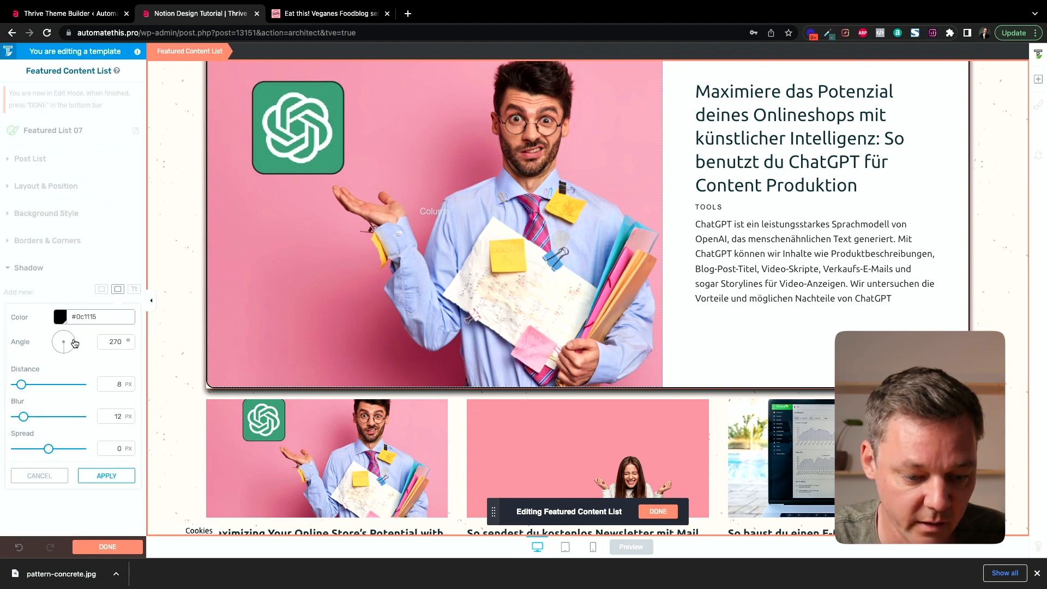
# - Set the drop shadow to a 320° angle, 4 px distance and 0 px blur, apply it and finish editing the list
pyautogui.doubleClick(118, 342)
pyautogui.write('320')
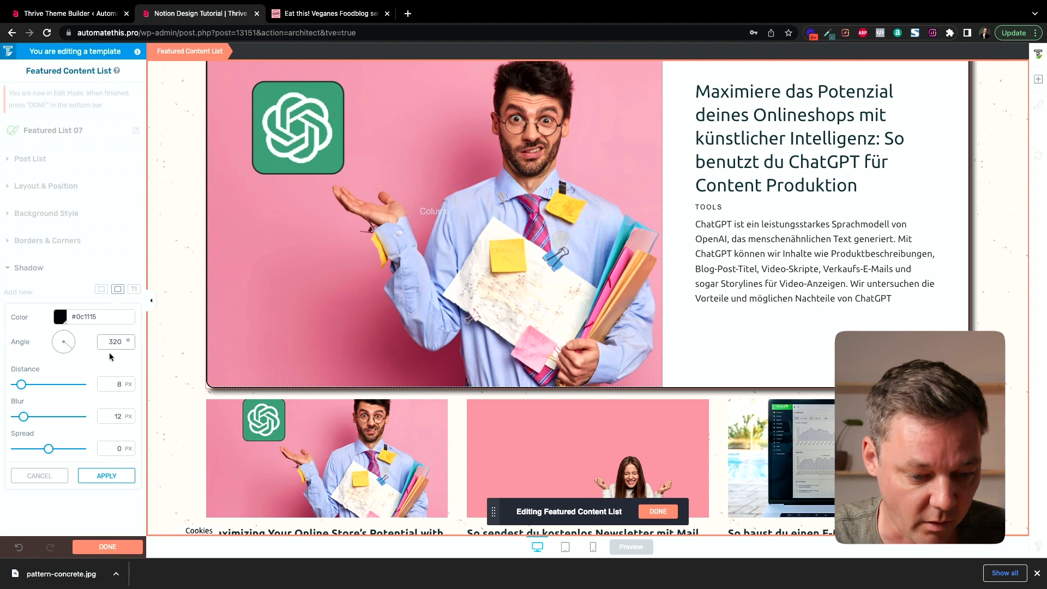
pyautogui.doubleClick(120, 385)
pyautogui.write('4')
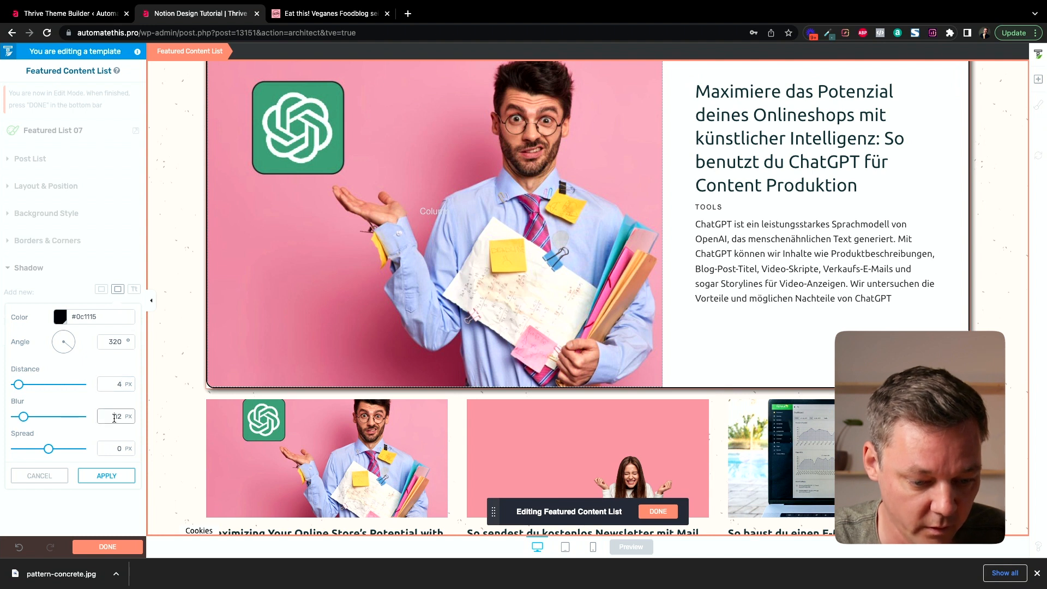
pyautogui.write('0')
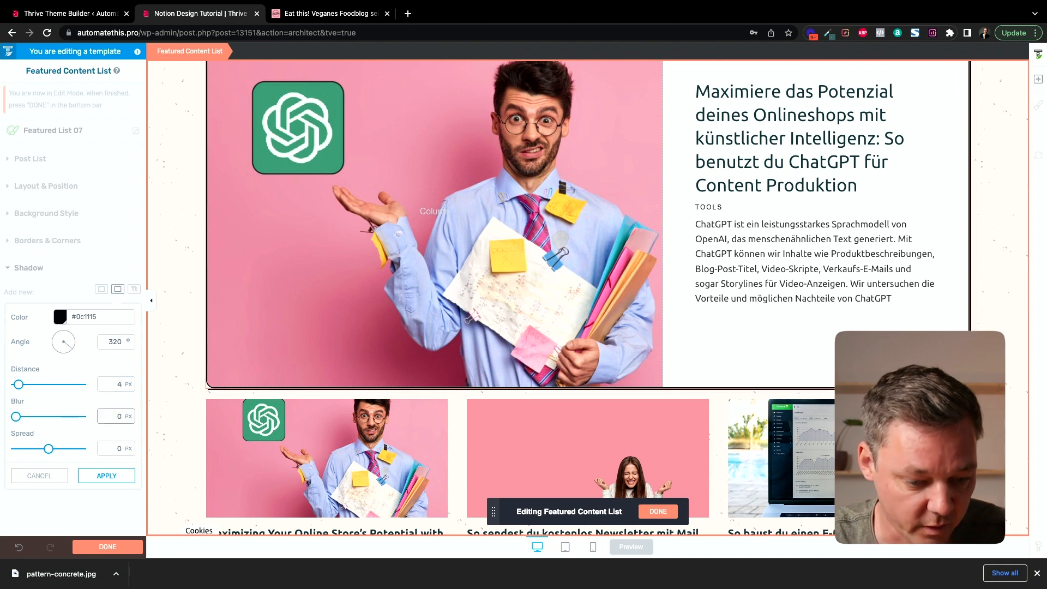
pyautogui.click(106, 475)
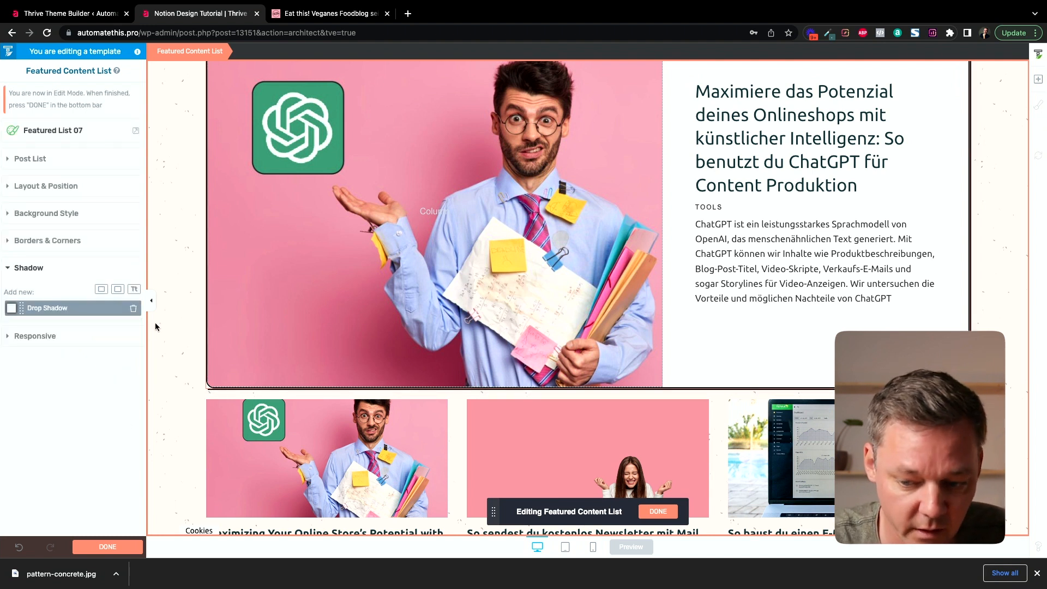
pyautogui.scroll(2, 174, 327)
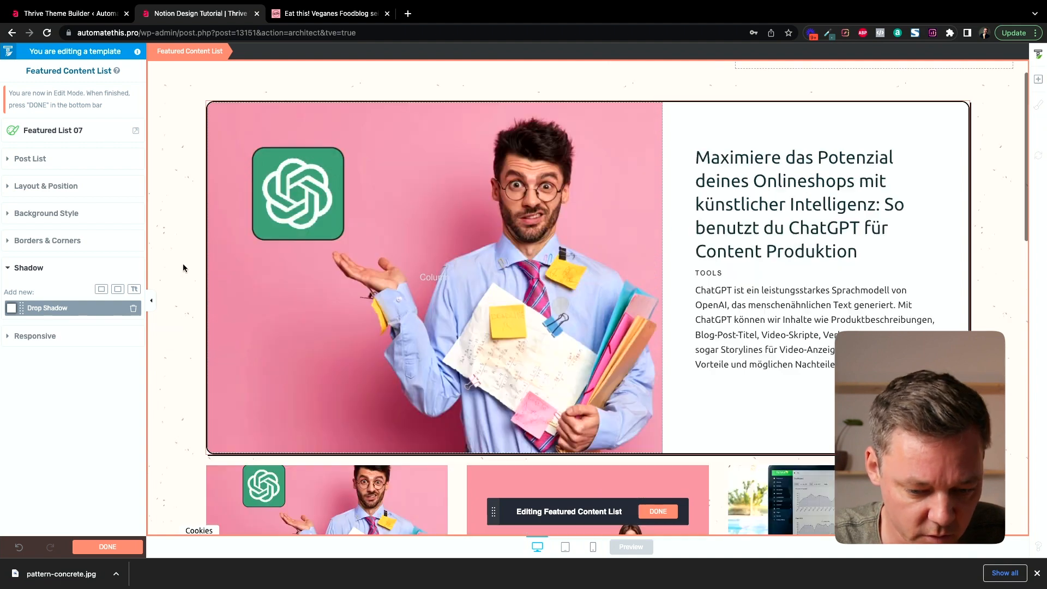
pyautogui.click(654, 511)
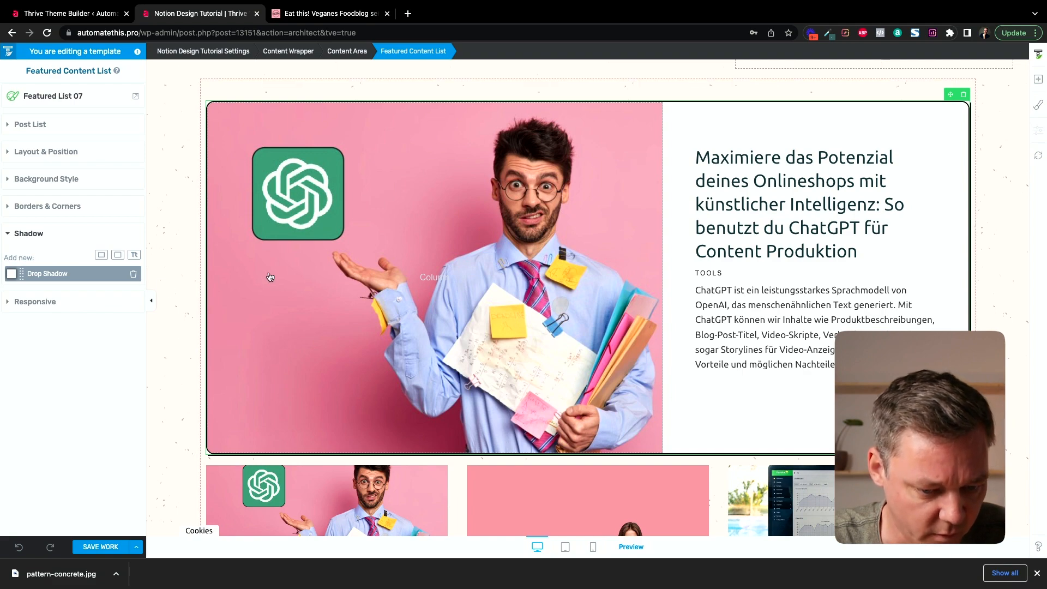
# - Leave the featured list template chooser without changing it and reopen the featured content list's design for editing
pyautogui.click(43, 97)
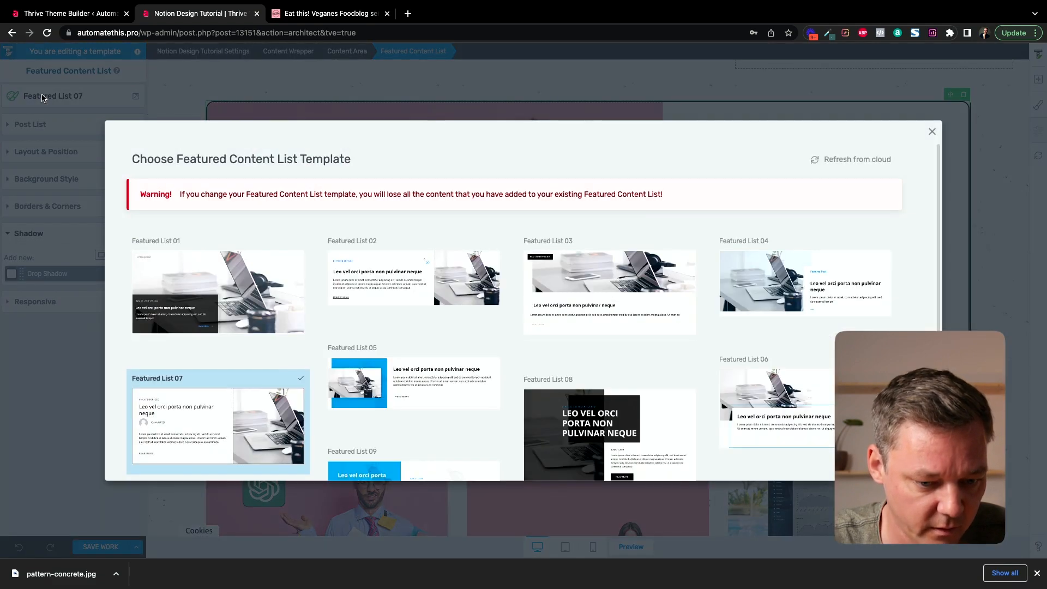
pyautogui.click(152, 101)
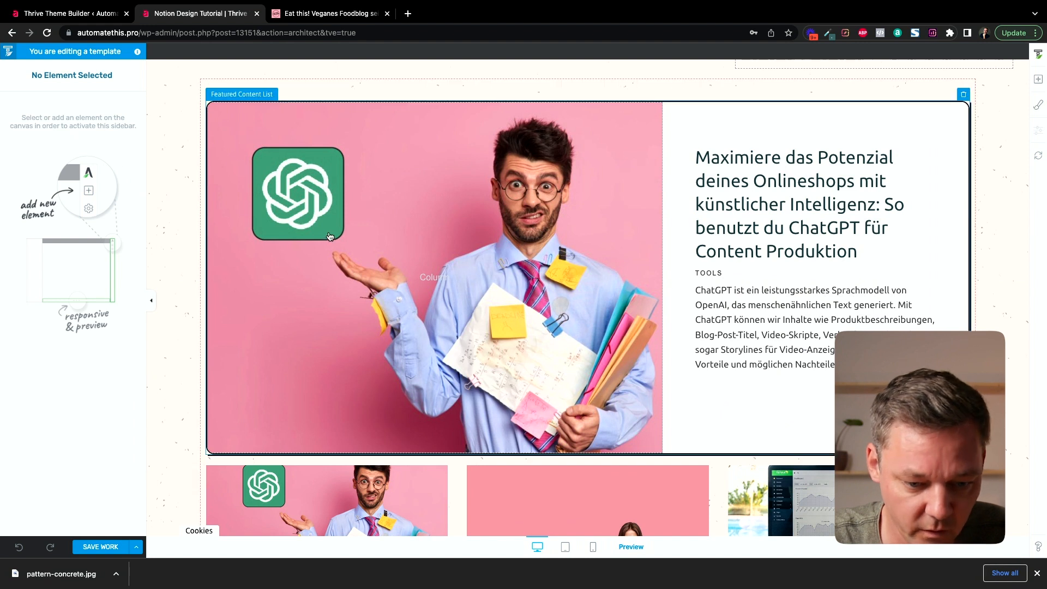
pyautogui.click(262, 262)
pyautogui.click(48, 127)
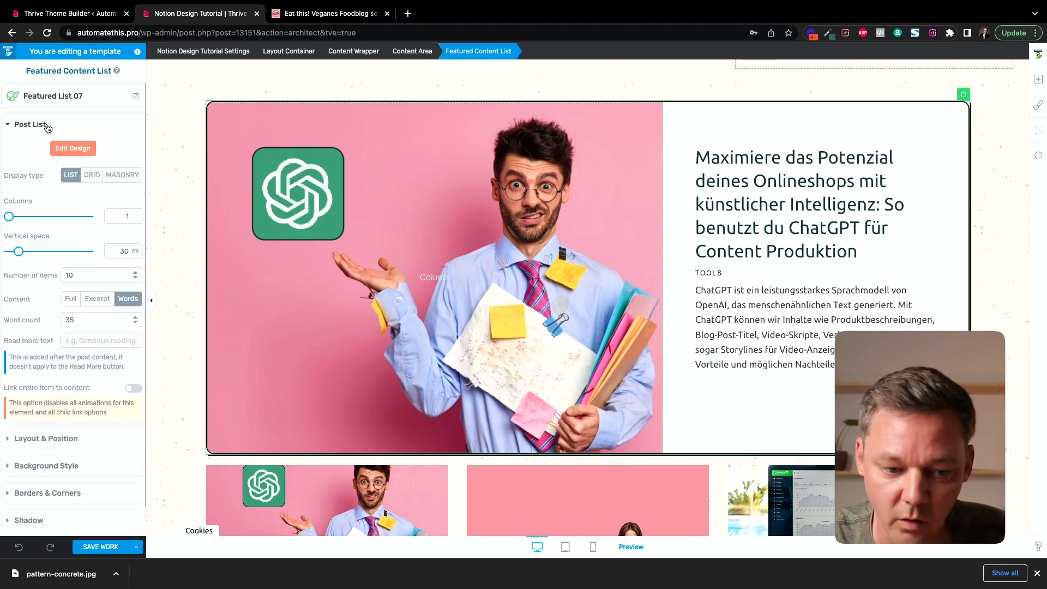
pyautogui.click(76, 151)
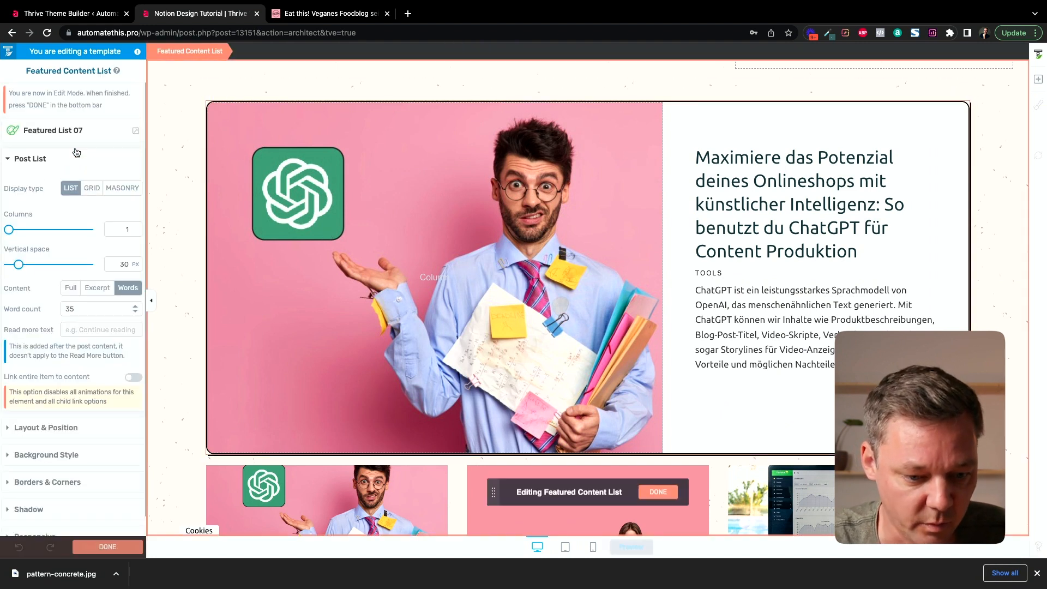
# - Examine the border, corner and shadow settings of the featured article, then return to the featured content list element
pyautogui.click(340, 119)
pyautogui.click(248, 51)
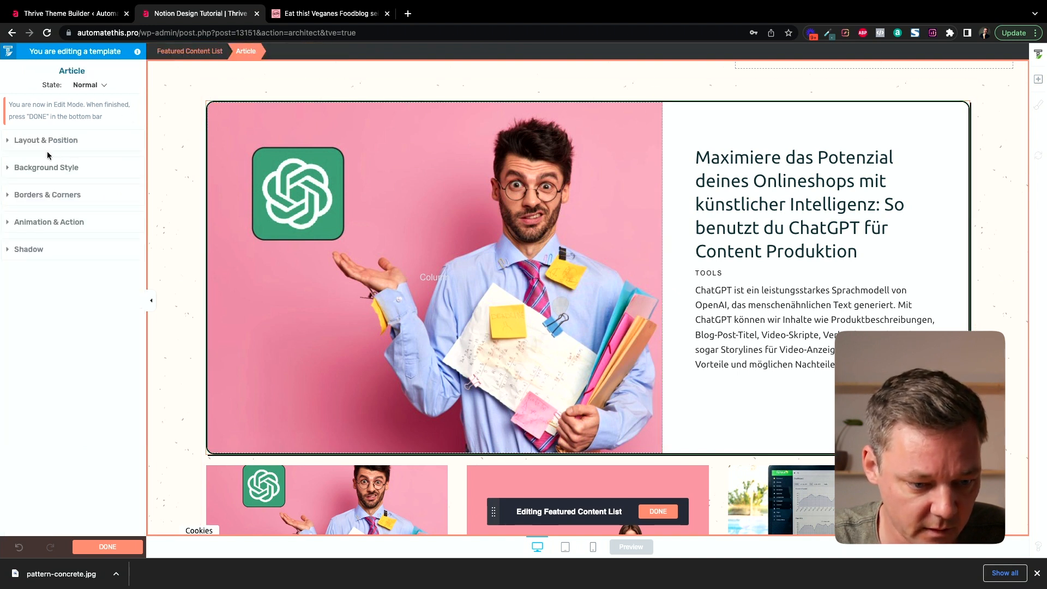
pyautogui.click(42, 195)
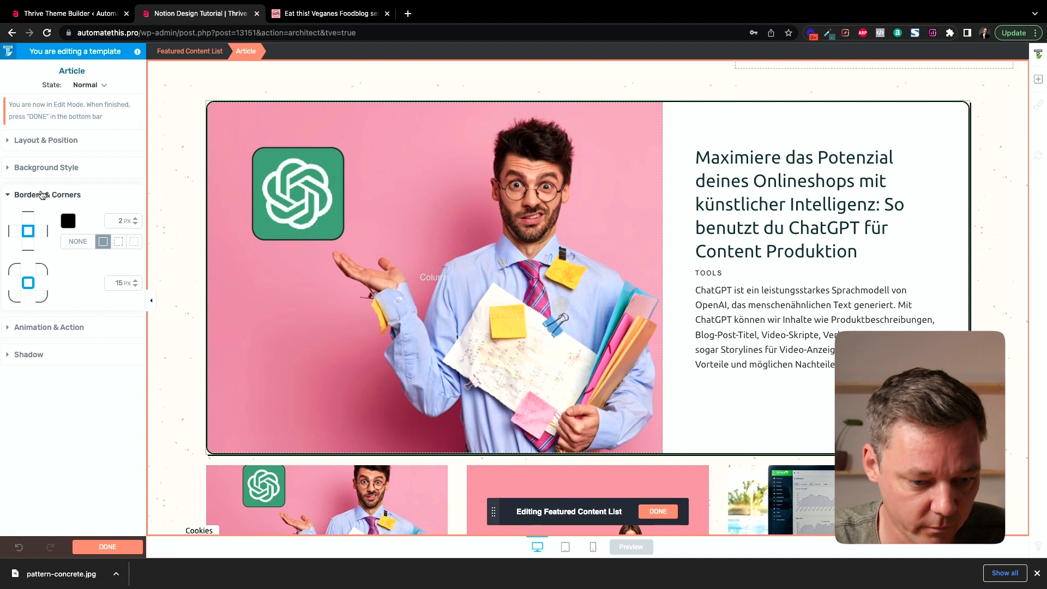
pyautogui.click(42, 195)
pyautogui.click(30, 249)
pyautogui.click(30, 248)
pyautogui.click(335, 301)
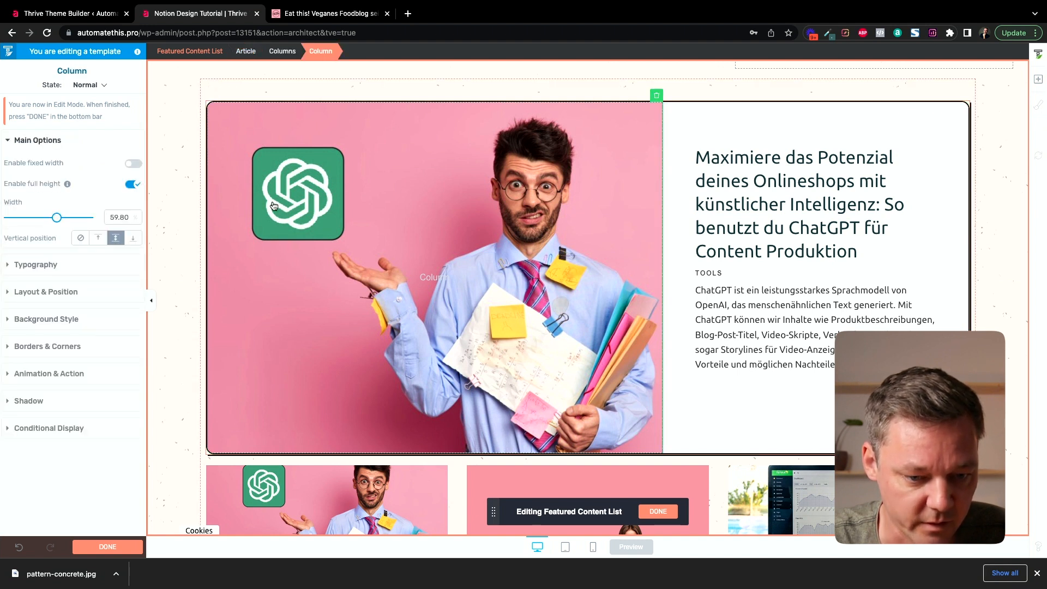
pyautogui.click(247, 51)
pyautogui.click(195, 52)
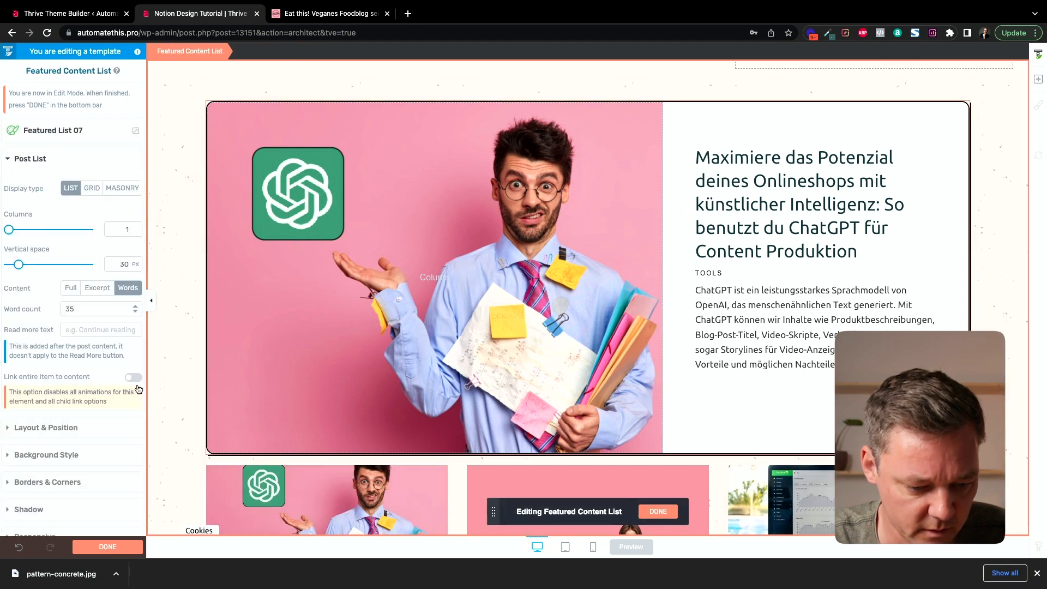
# - Delete the drop shadow from the featured content list element
pyautogui.click(44, 482)
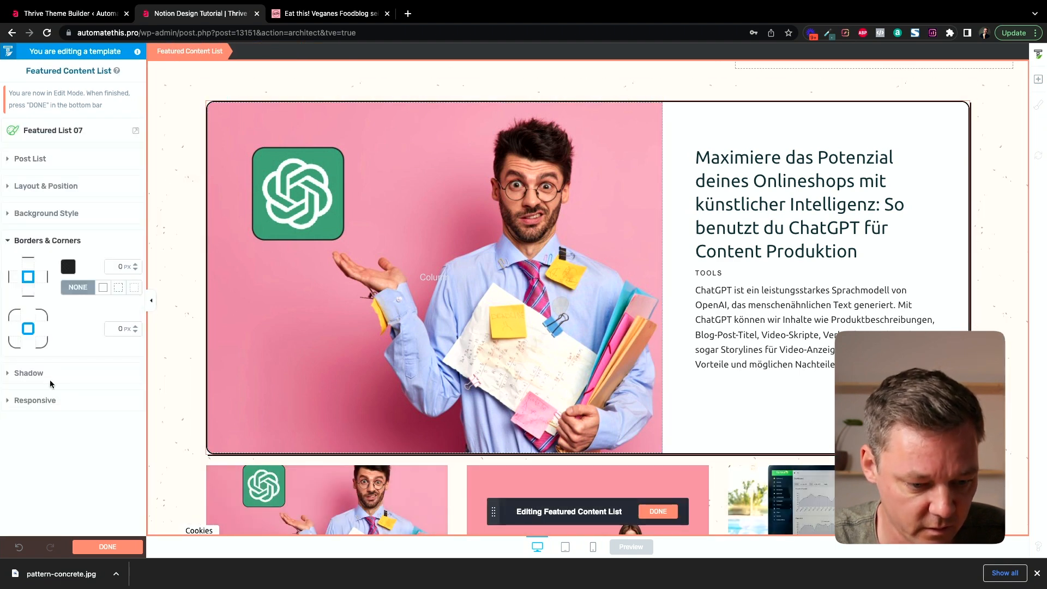
pyautogui.click(35, 372)
pyautogui.click(133, 308)
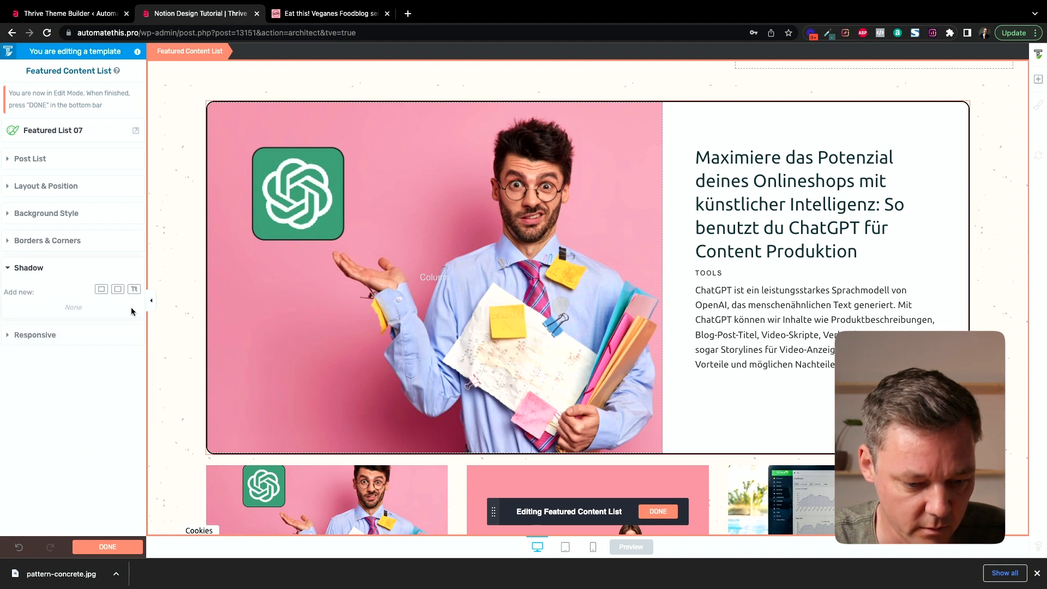
# - Add a drop shadow to the article inside the featured list in the Bunker colour #0c1115
pyautogui.click(266, 281)
pyautogui.click(248, 52)
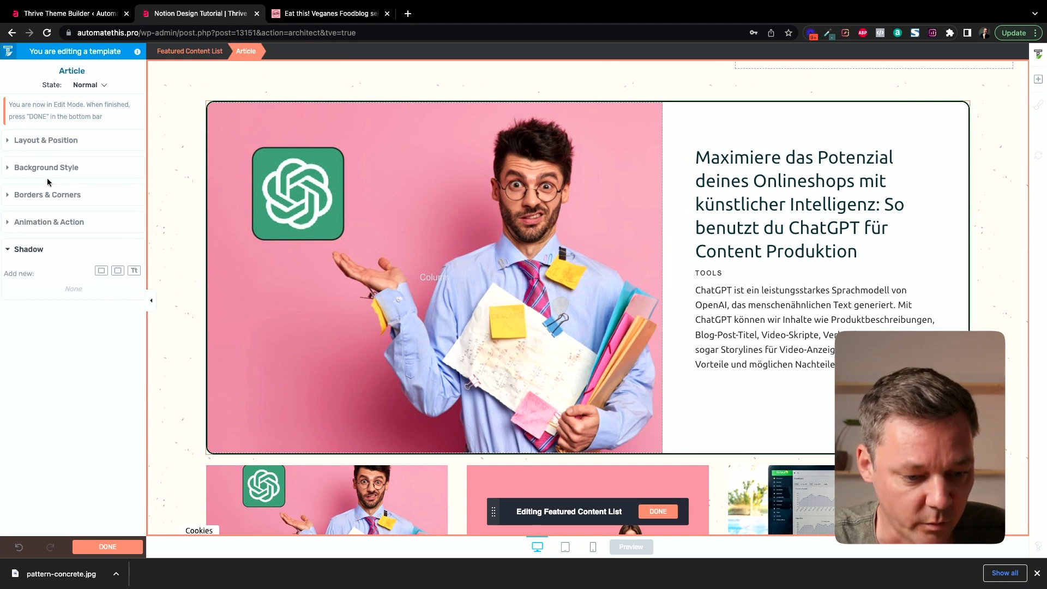
pyautogui.click(118, 273)
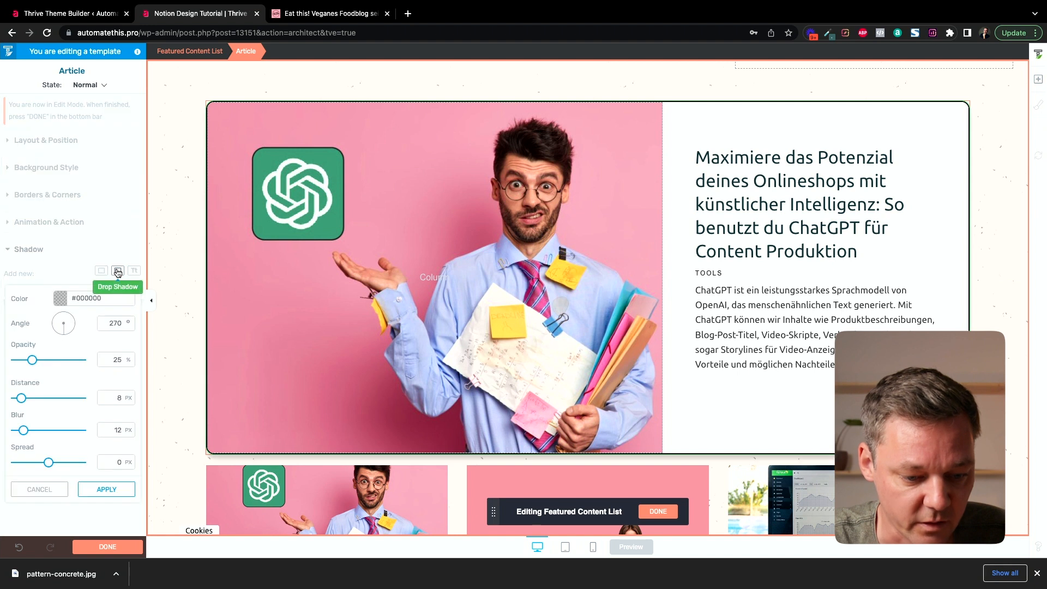
pyautogui.click(59, 298)
pyautogui.click(92, 459)
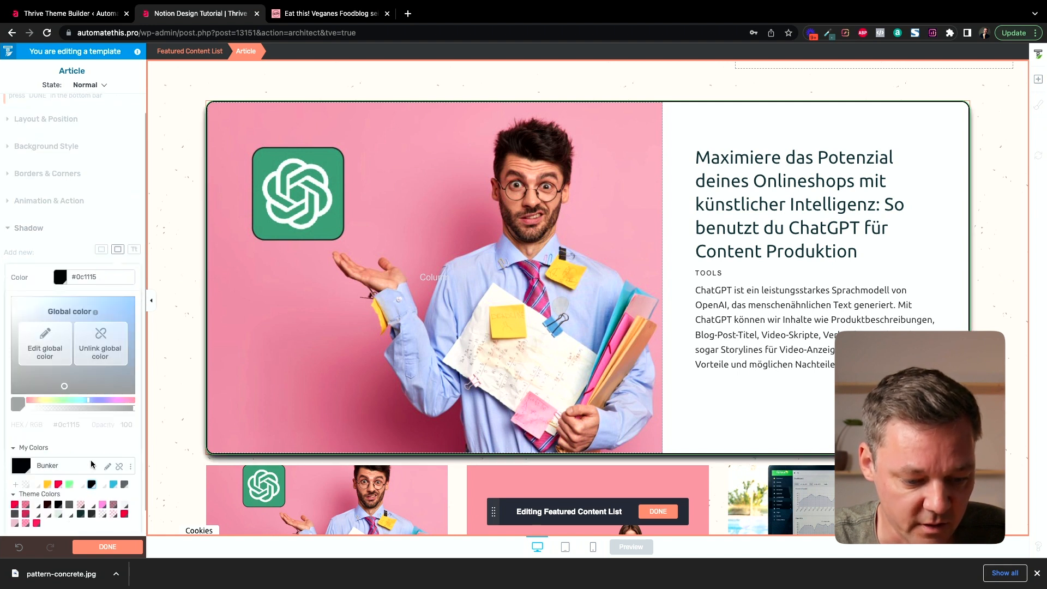
pyautogui.click(109, 523)
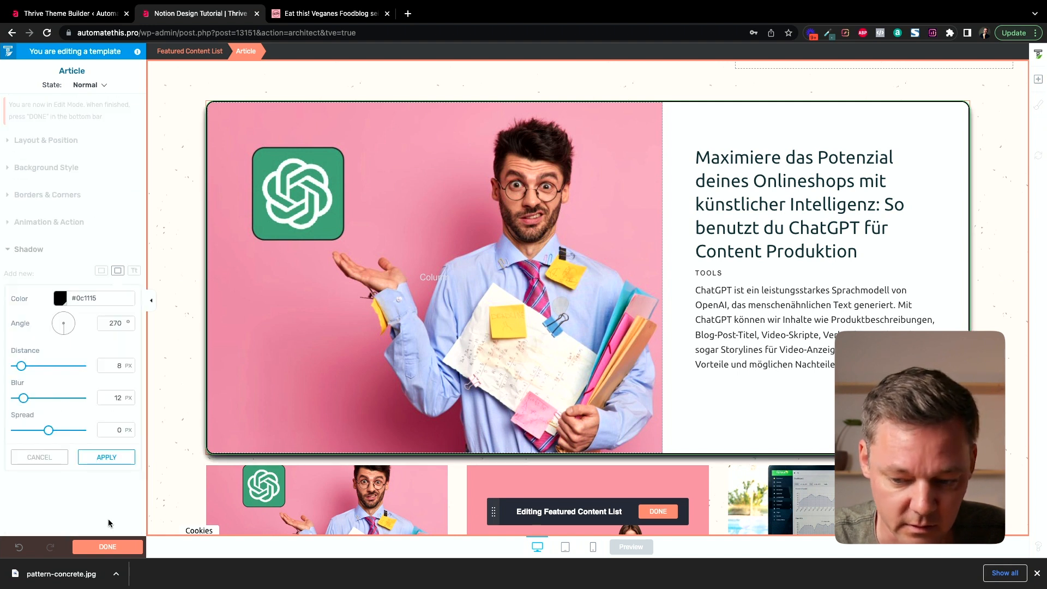
# - Set the article's drop shadow to a 320° angle, 4 px distance and 0 px blur, apply it and finish the design edit
pyautogui.doubleClick(115, 323)
pyautogui.write('320')
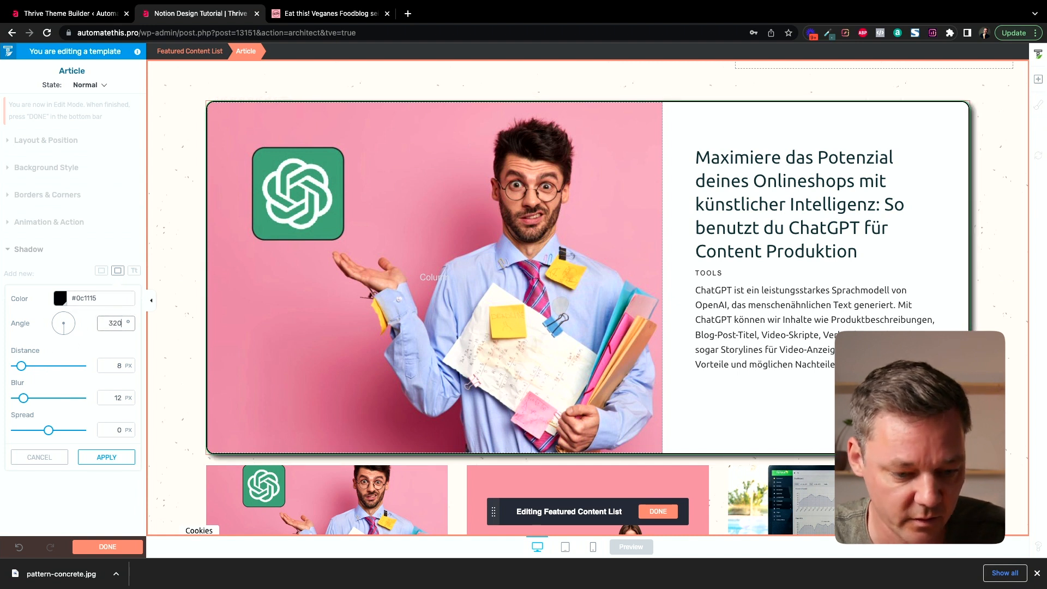
pyautogui.doubleClick(117, 365)
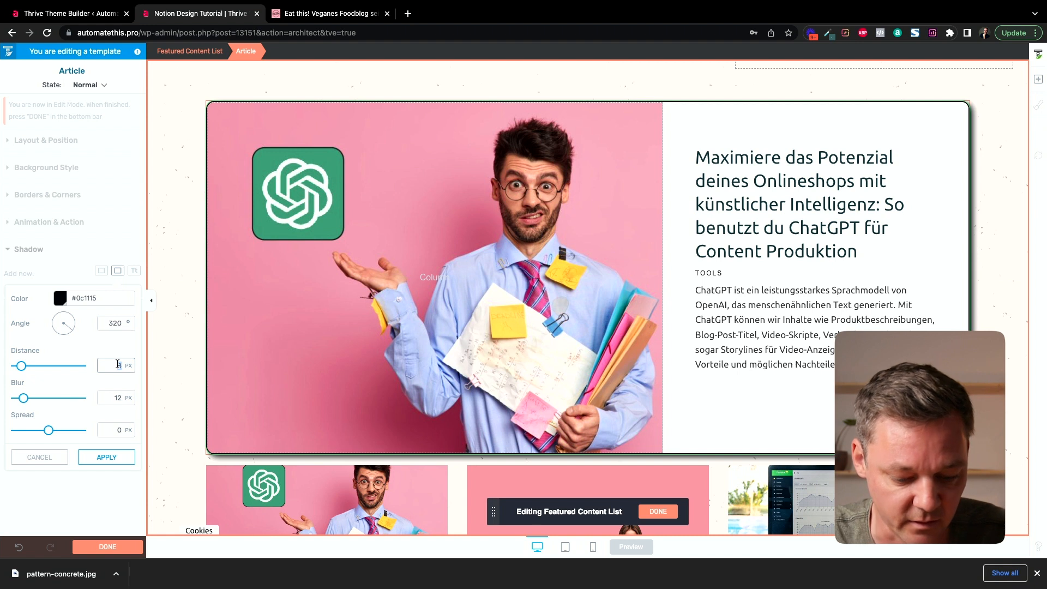
pyautogui.write('4')
pyautogui.doubleClick(114, 400)
pyautogui.write('0')
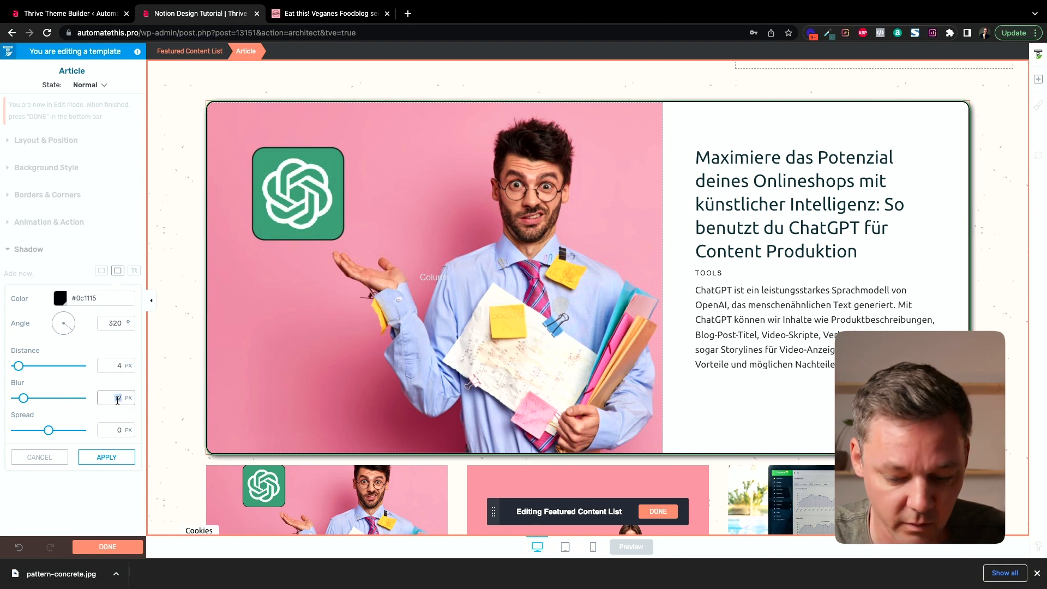
pyautogui.click(109, 459)
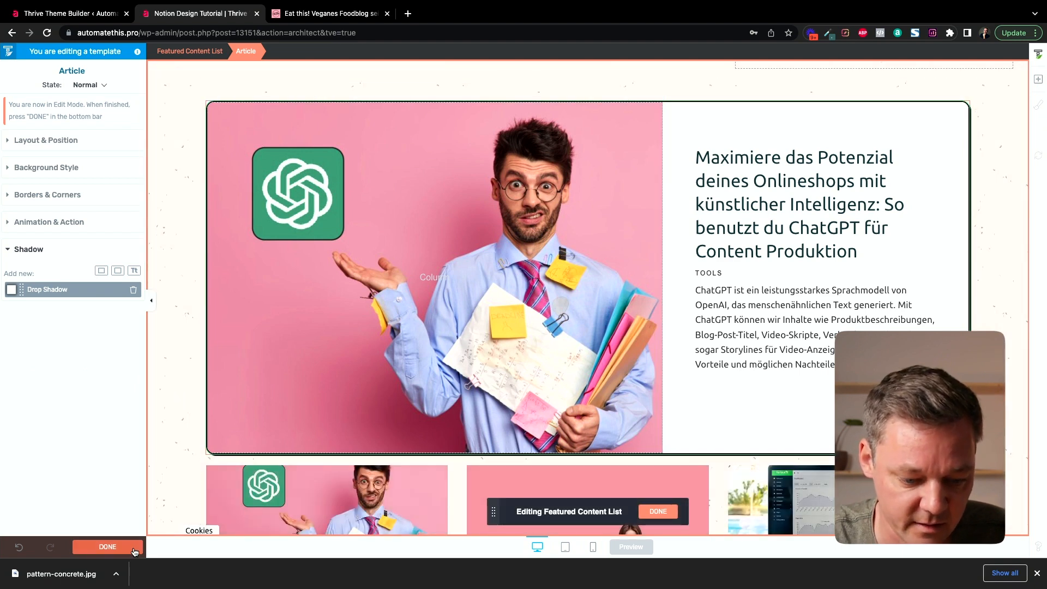
pyautogui.click(107, 547)
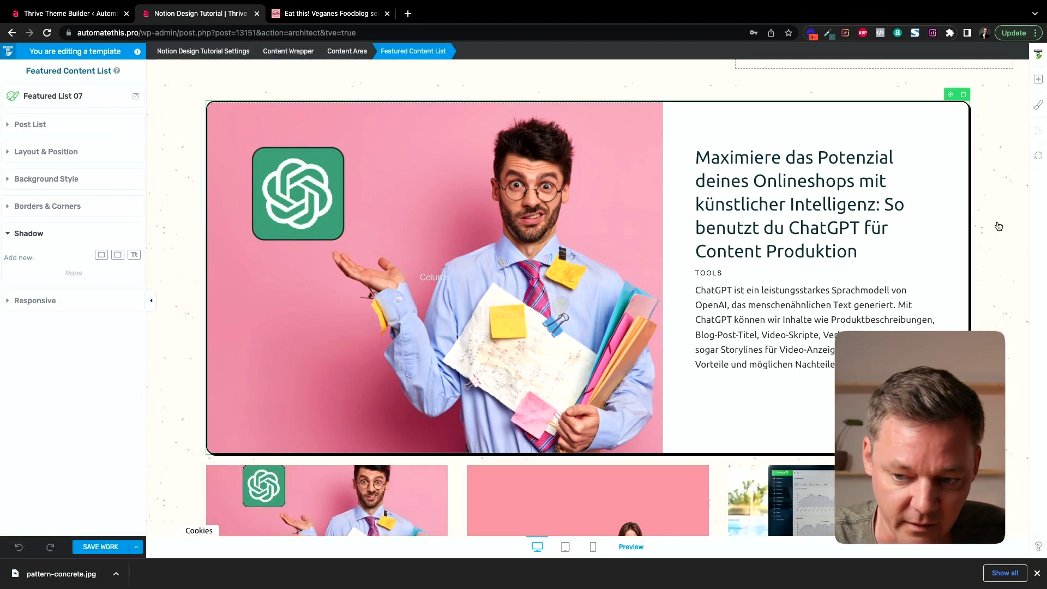
# - Compare the featured card with eat-this.org and make the featured article's post title bold in the list's design
pyautogui.hotkey('ctrl', 'Tab')
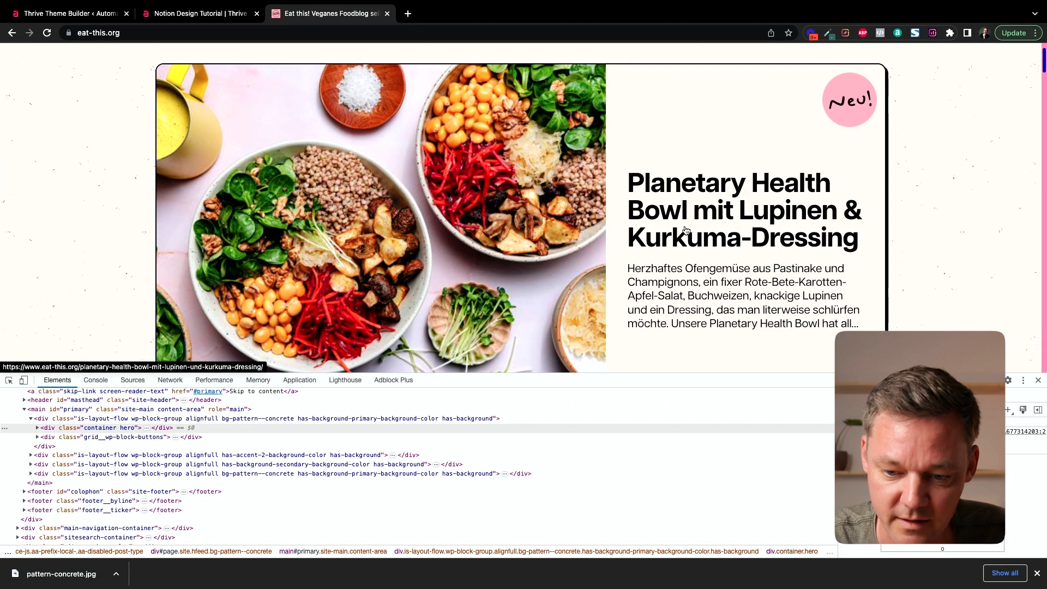
pyautogui.hotkey('ctrl', 'shift', 'Tab')
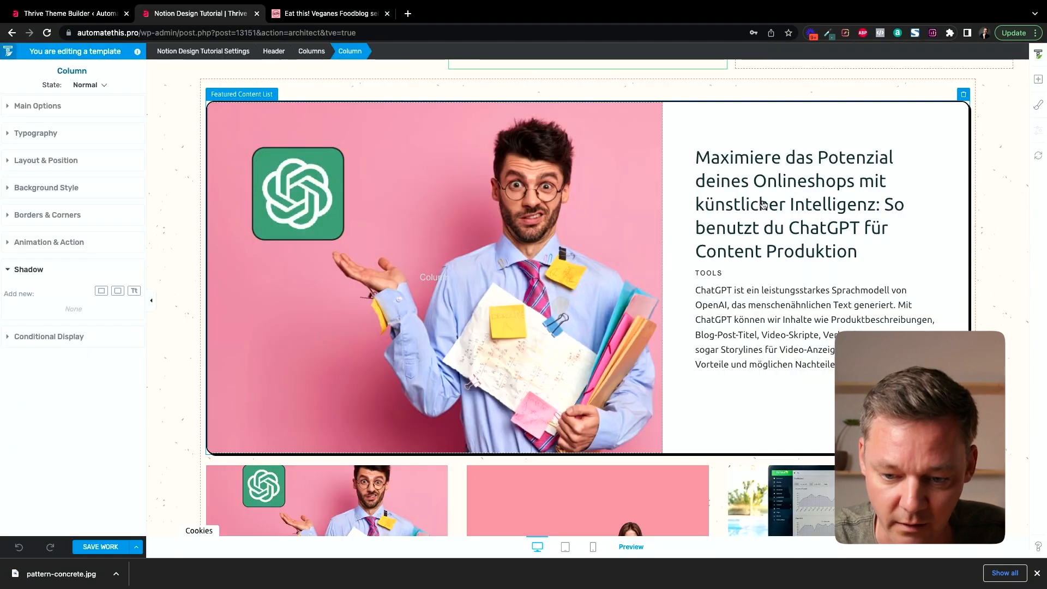
pyautogui.scroll(-1, 796, 196)
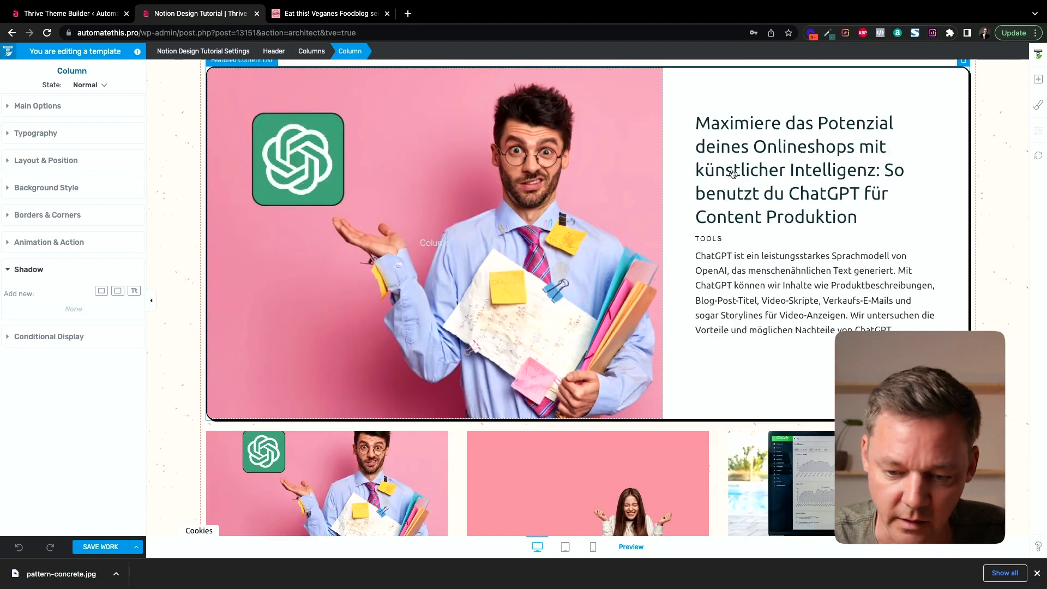
pyautogui.scroll(-2, 741, 345)
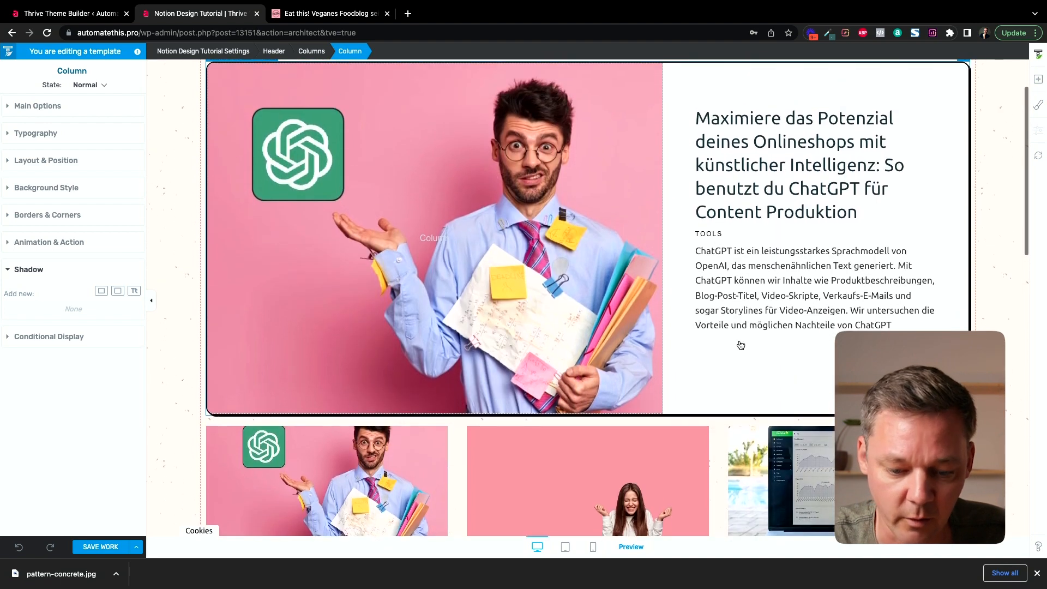
pyautogui.scroll(3, 741, 345)
pyautogui.click(417, 213)
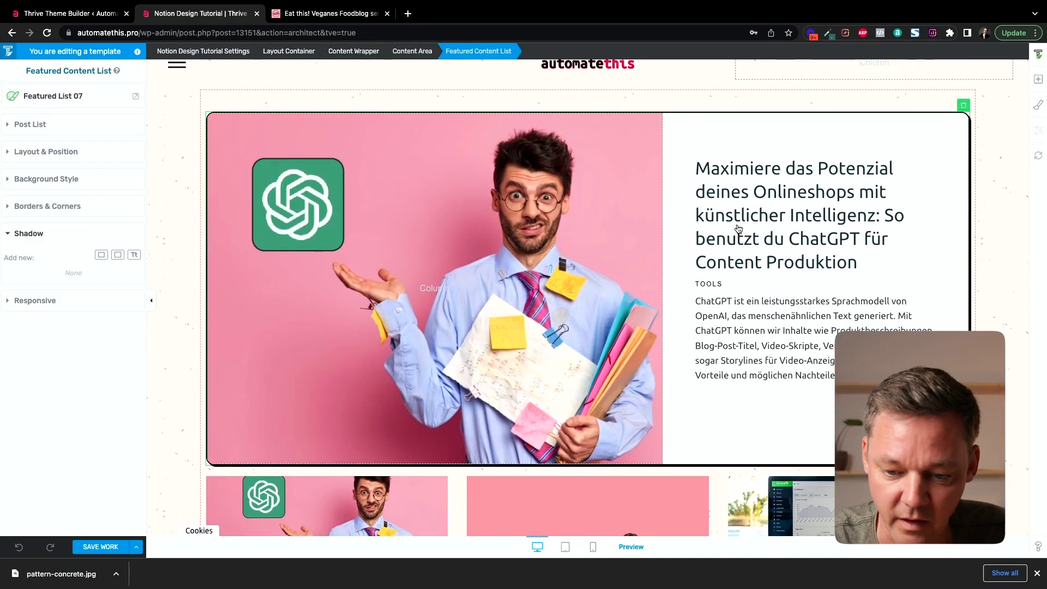
pyautogui.click(39, 127)
pyautogui.click(72, 148)
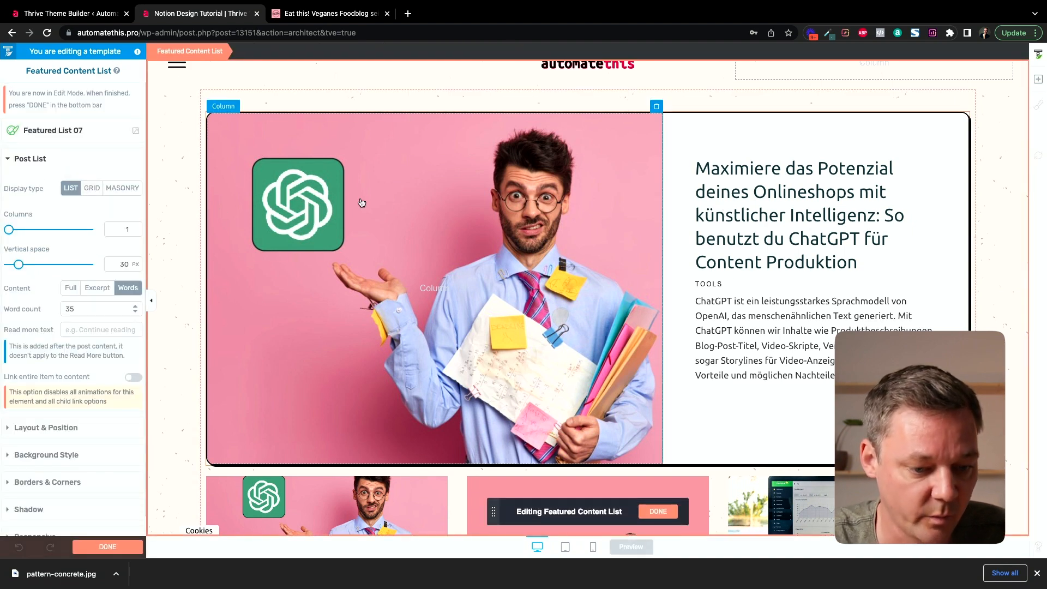
pyautogui.click(698, 208)
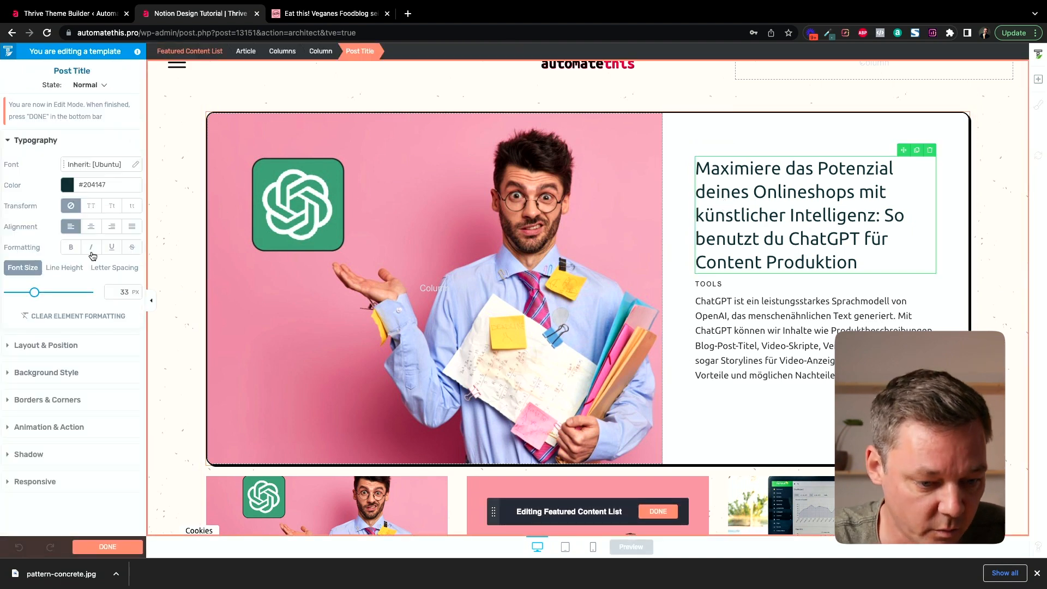
pyautogui.click(71, 247)
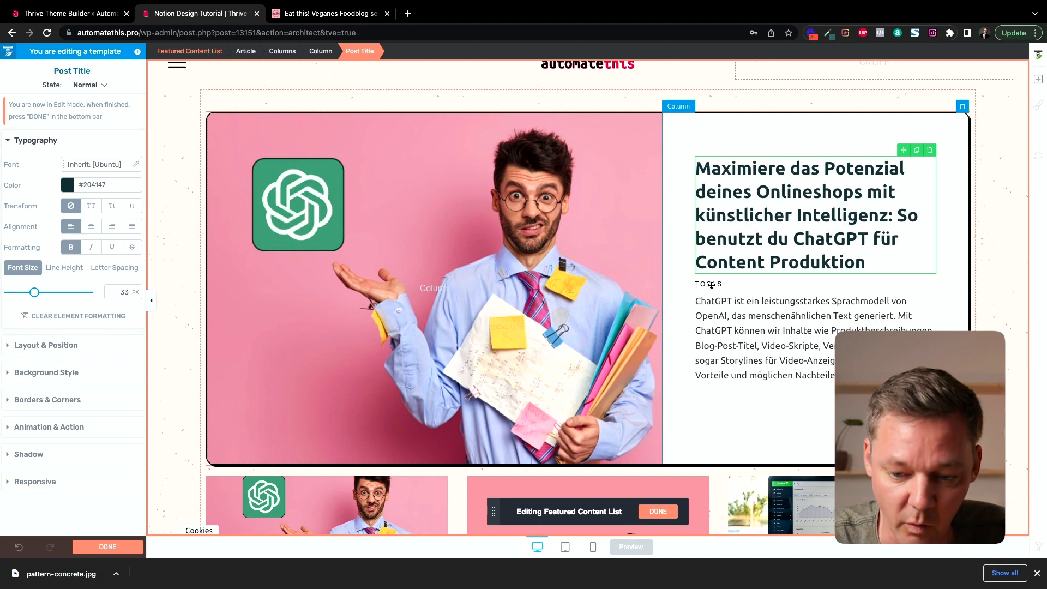
# - Check the badge on the eat-this.org card and insert a content box above the featured article's post title
pyautogui.click(765, 287)
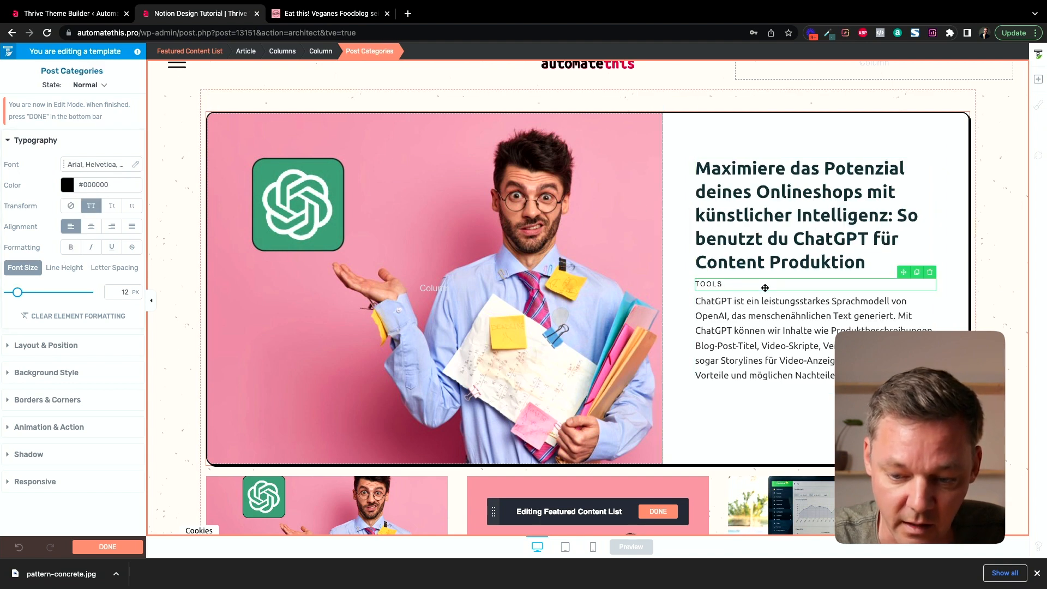
pyautogui.click(313, 16)
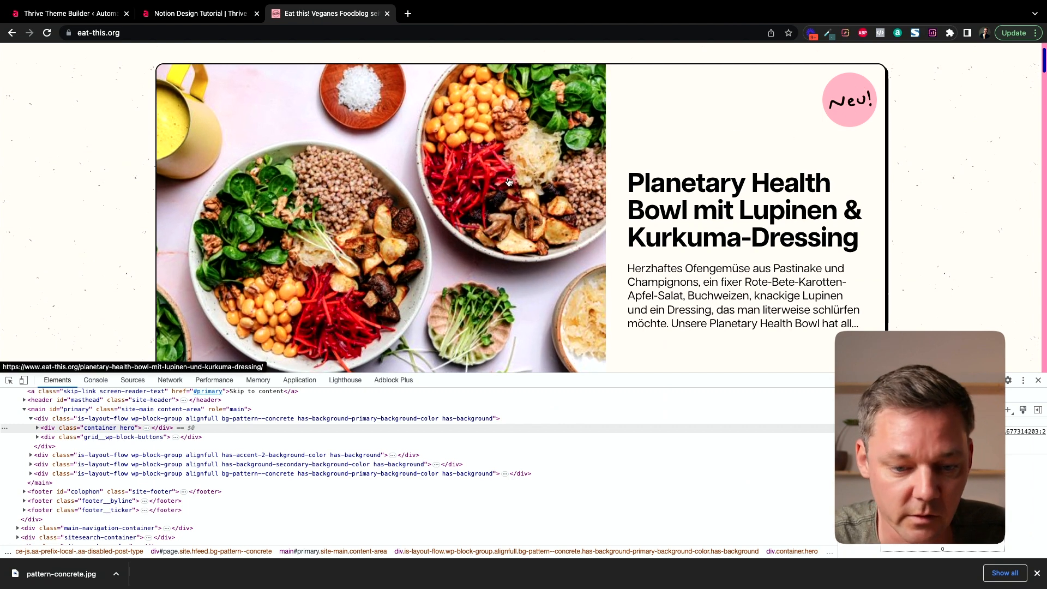
pyautogui.click(213, 15)
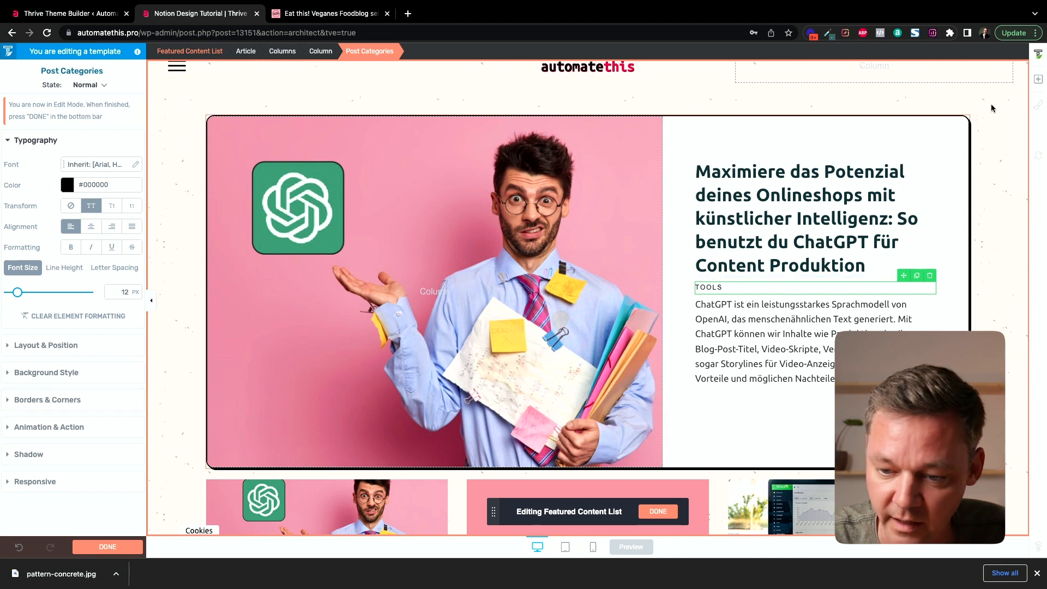
pyautogui.click(1038, 79)
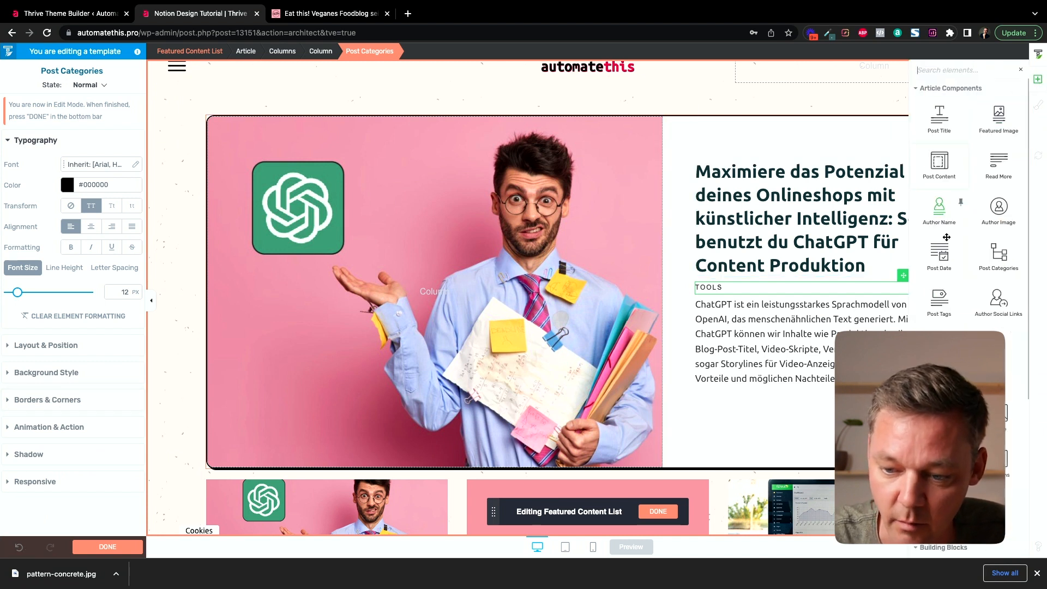
pyautogui.scroll(-3, 938, 284)
pyautogui.scroll(-1, 936, 284)
pyautogui.moveTo(937, 282); pyautogui.dragTo(849, 165)
pyautogui.click(817, 212)
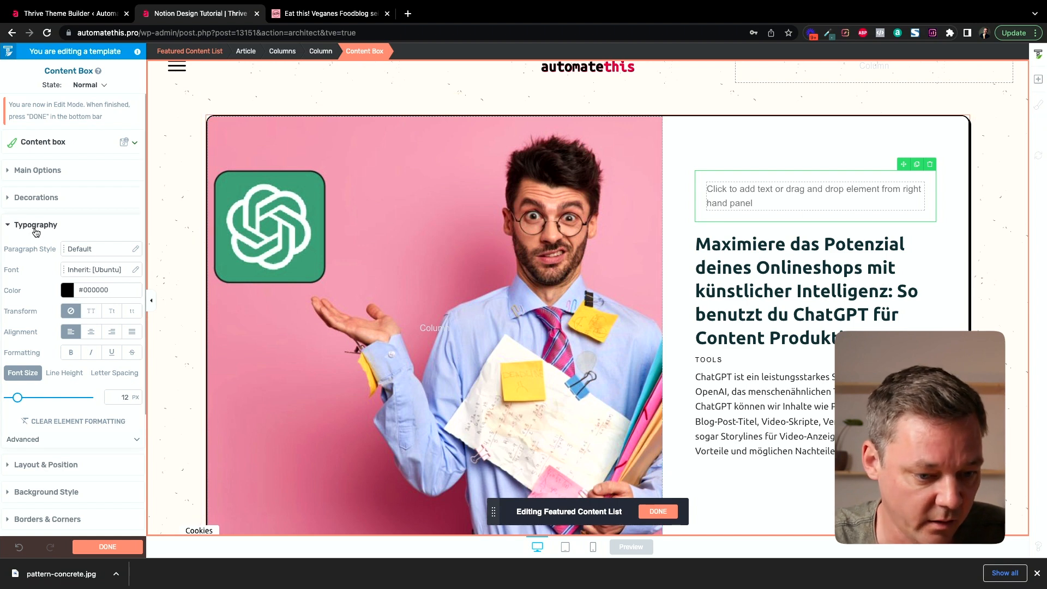
# - Insert a text element inside the content box above the featured article's title and enter "New"
pyautogui.click(843, 160)
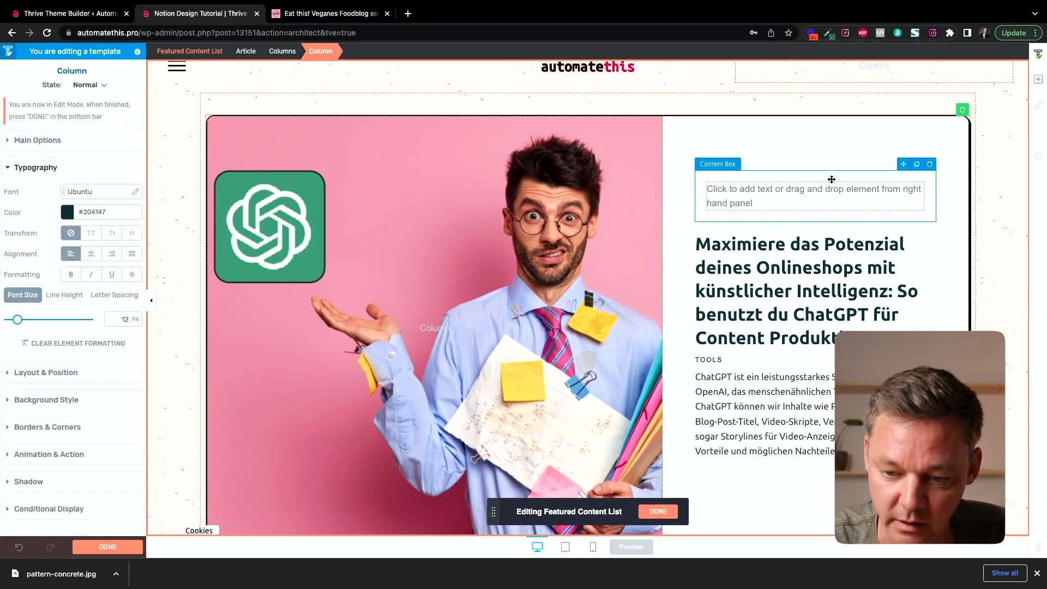
pyautogui.click(831, 179)
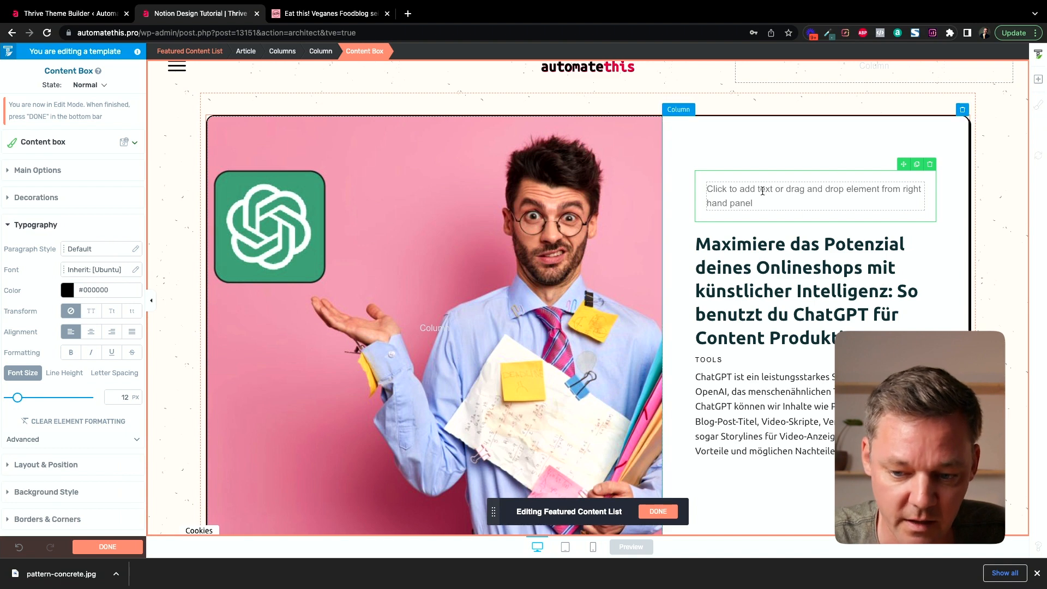
pyautogui.click(1038, 79)
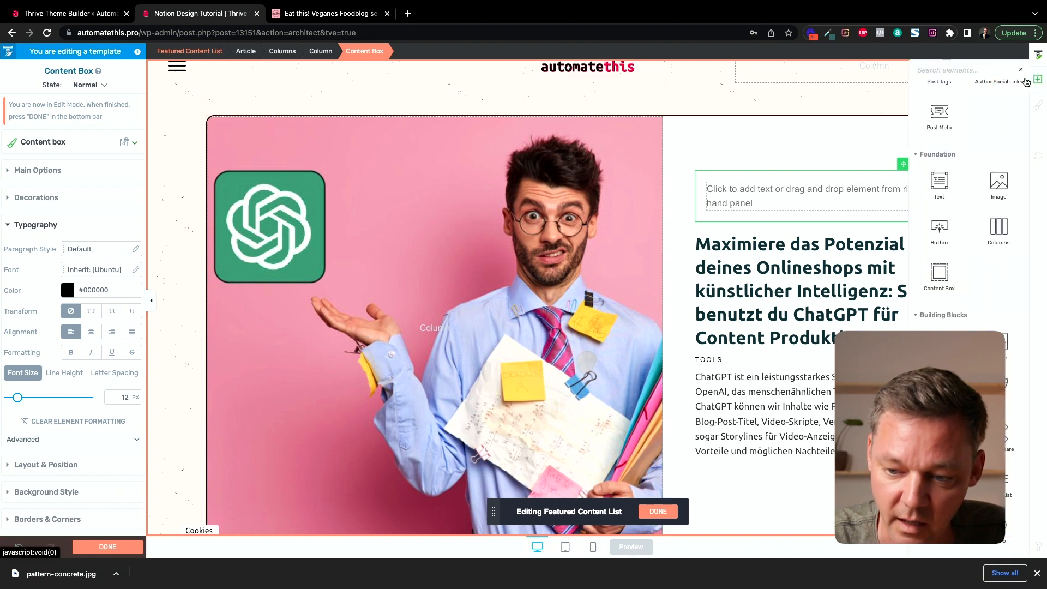
pyautogui.moveTo(945, 195); pyautogui.dragTo(835, 199)
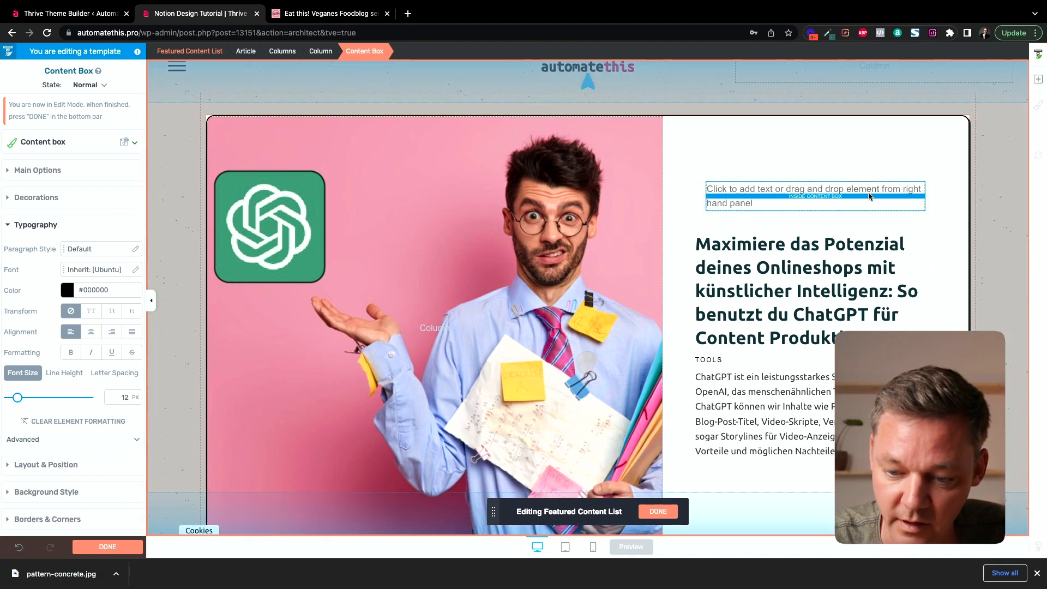
pyautogui.click(763, 199)
pyautogui.press('super+a')
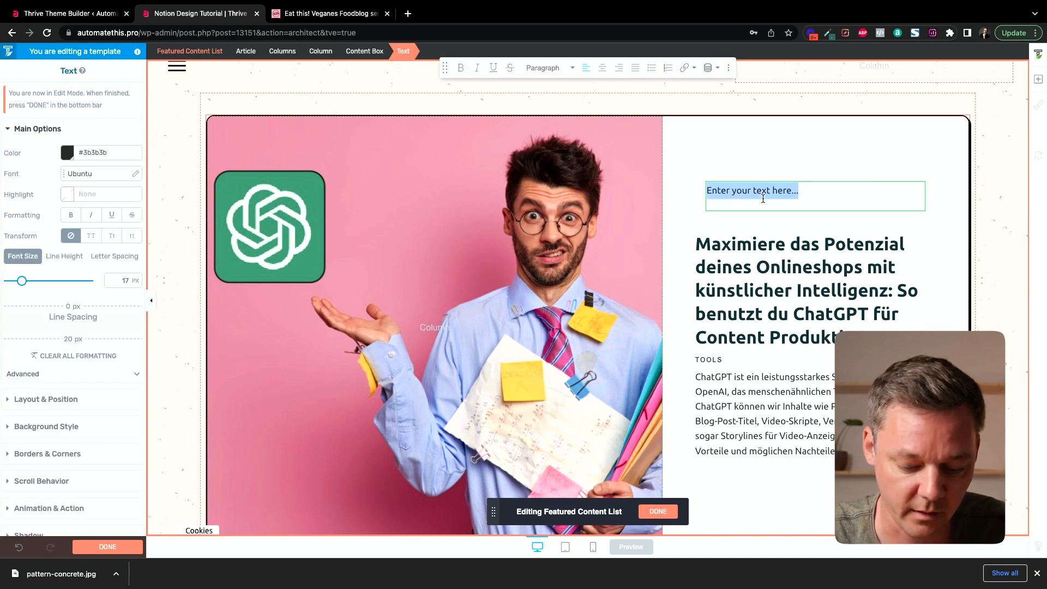
pyautogui.write('New.')
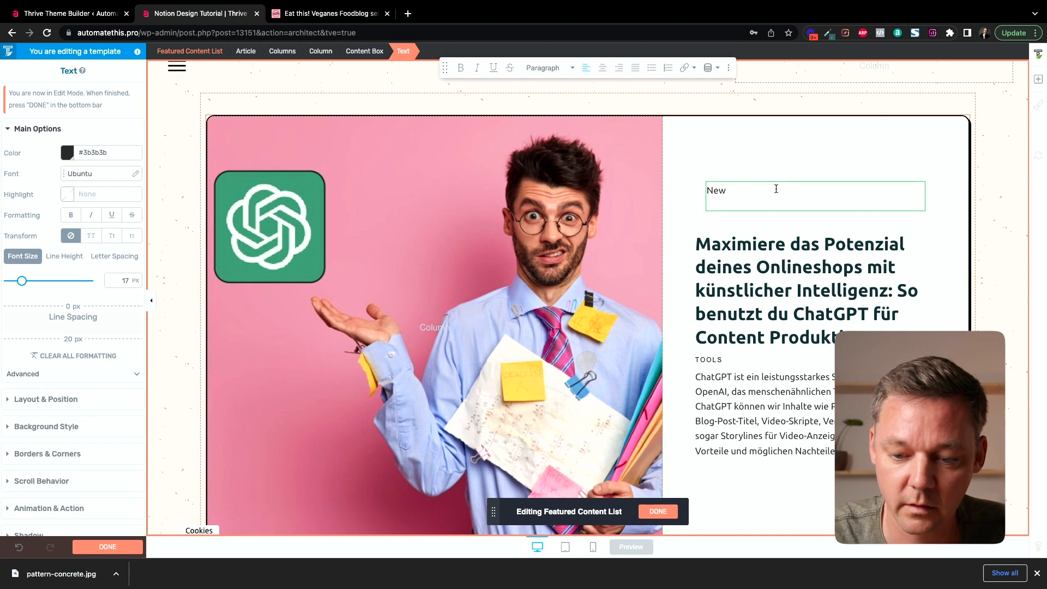
# - Switch the content box's font source to Google Fonts, clear the Ubuntu font name and browse the font list
pyautogui.click(755, 212)
pyautogui.click(752, 206)
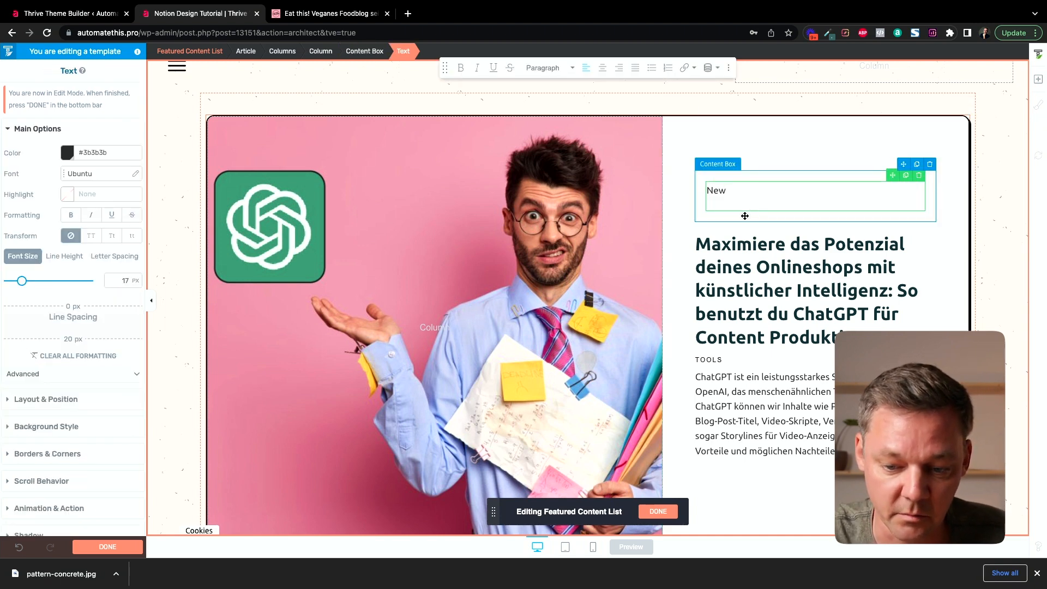
pyautogui.click(745, 216)
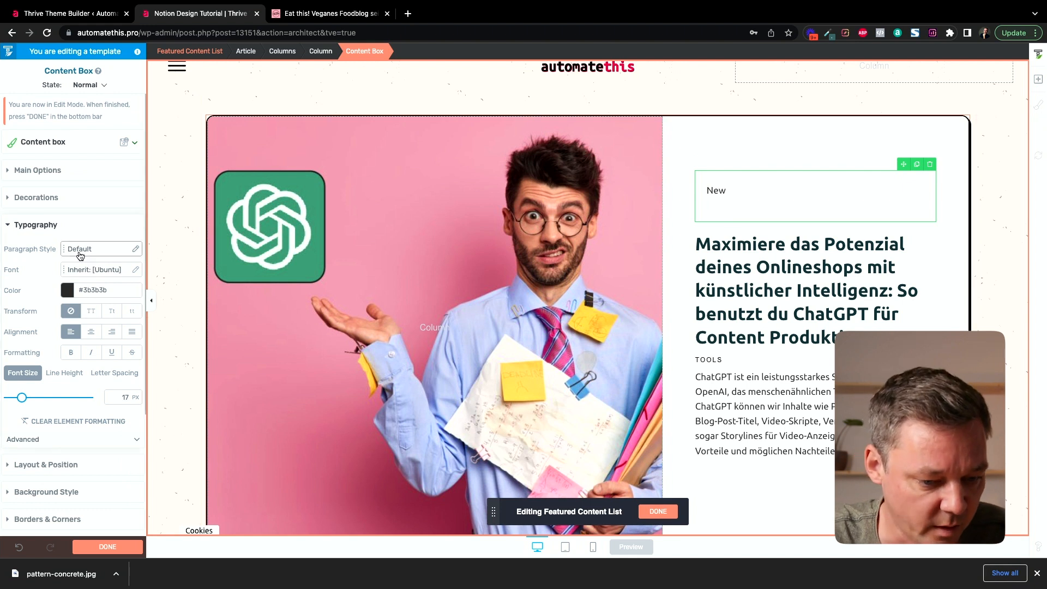
pyautogui.click(87, 269)
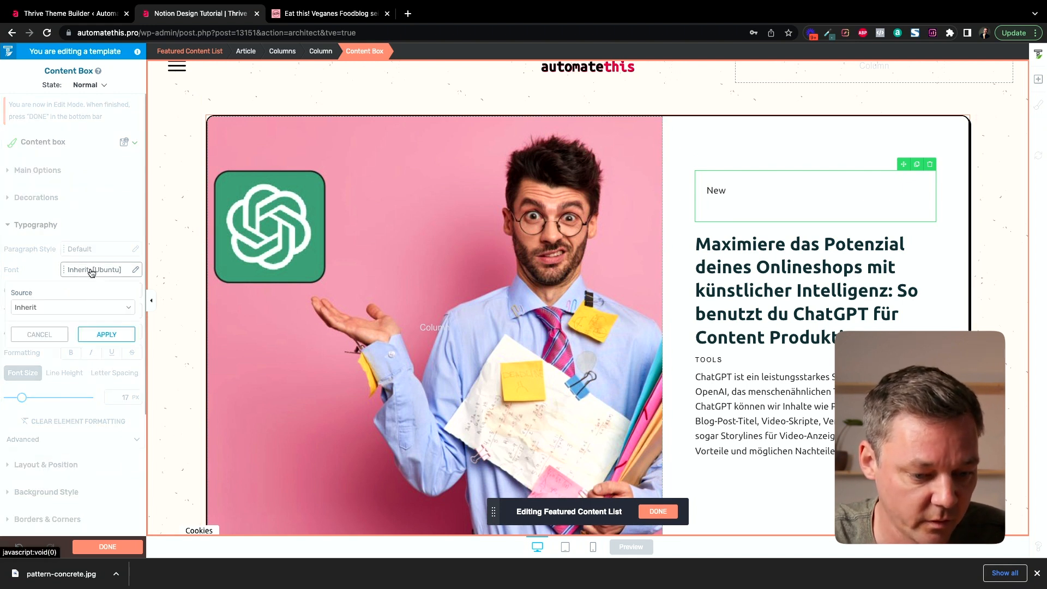
pyautogui.click(80, 308)
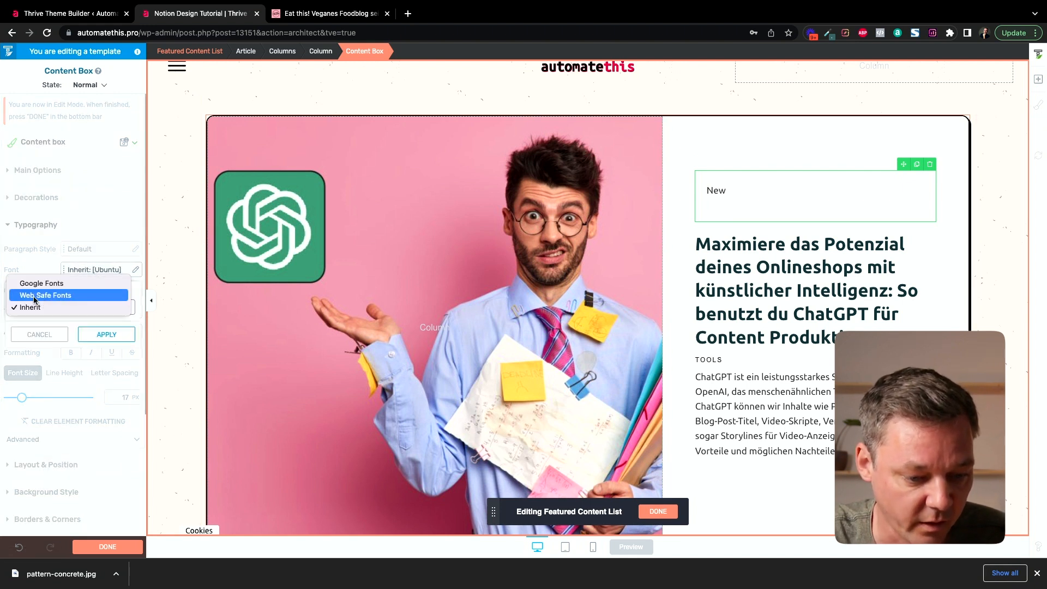
pyautogui.click(53, 286)
pyautogui.click(65, 348)
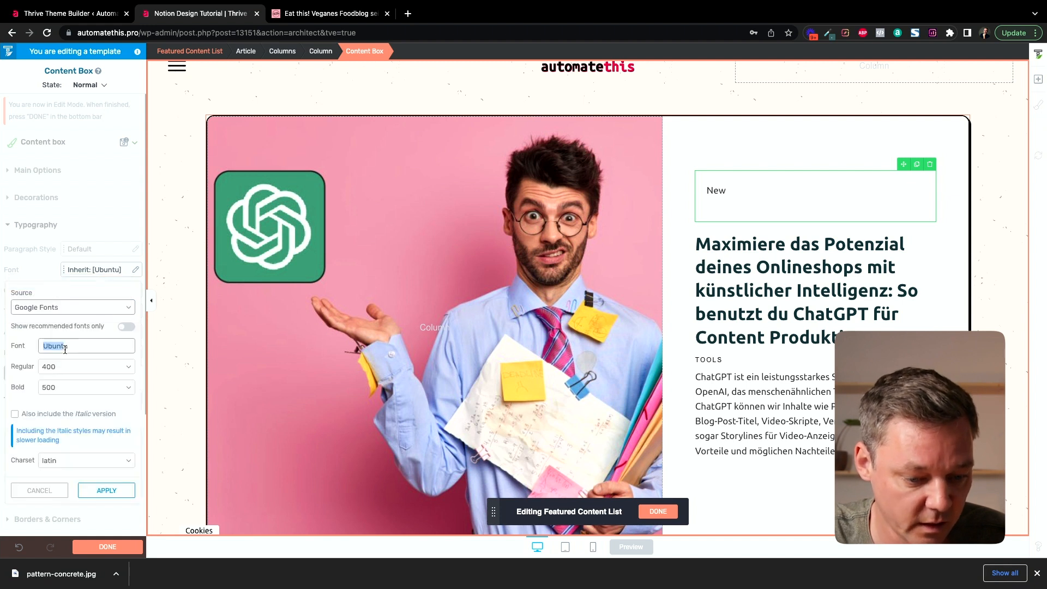
pyautogui.click(78, 347)
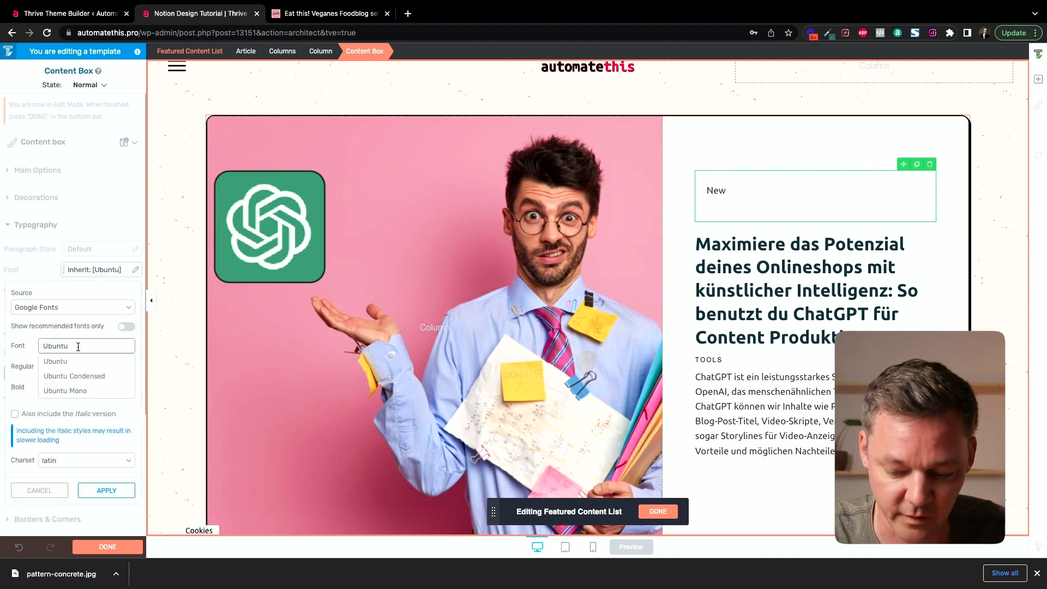
pyautogui.press('BackSpace')
pyautogui.press('BackSpace')
pyautogui.press('BackSpace')
pyautogui.press('BackSpace')
pyautogui.press('BackSpace')
pyautogui.press('BackSpace')
pyautogui.scroll(-8, 81, 391)
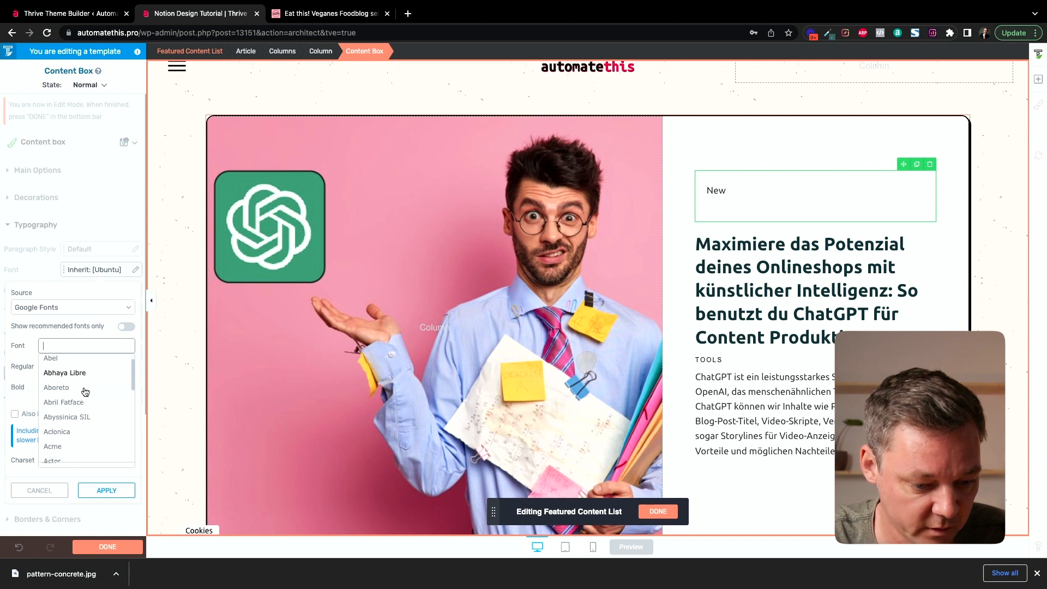
# - Open Google Fonts in a new browser tab and look through the handwriting fonts for a badge typeface
pyautogui.click(408, 13)
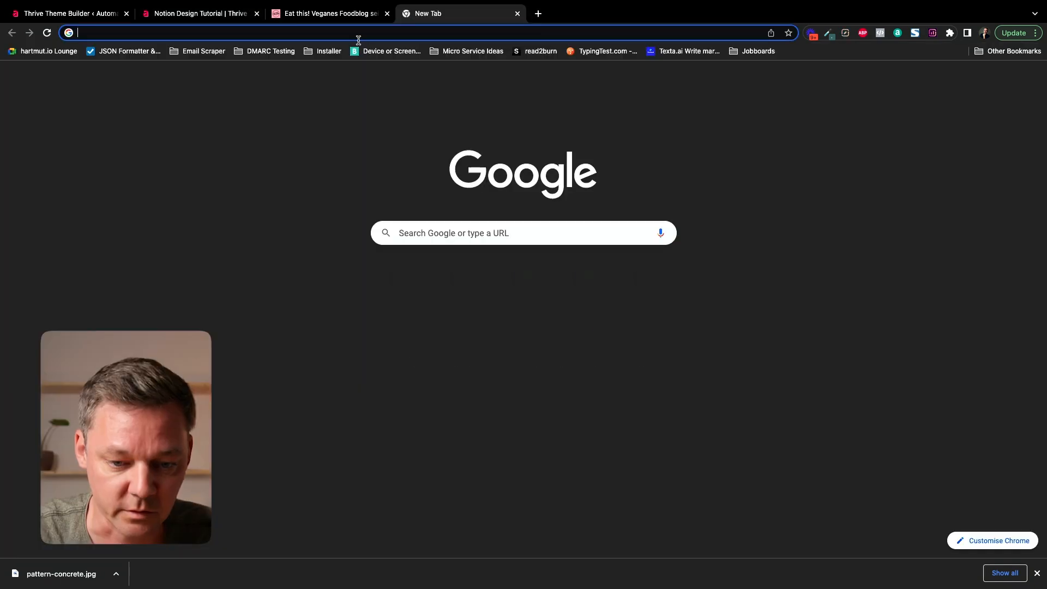
pyautogui.click(369, 33)
pyautogui.write('fonts')
pyautogui.press('Return')
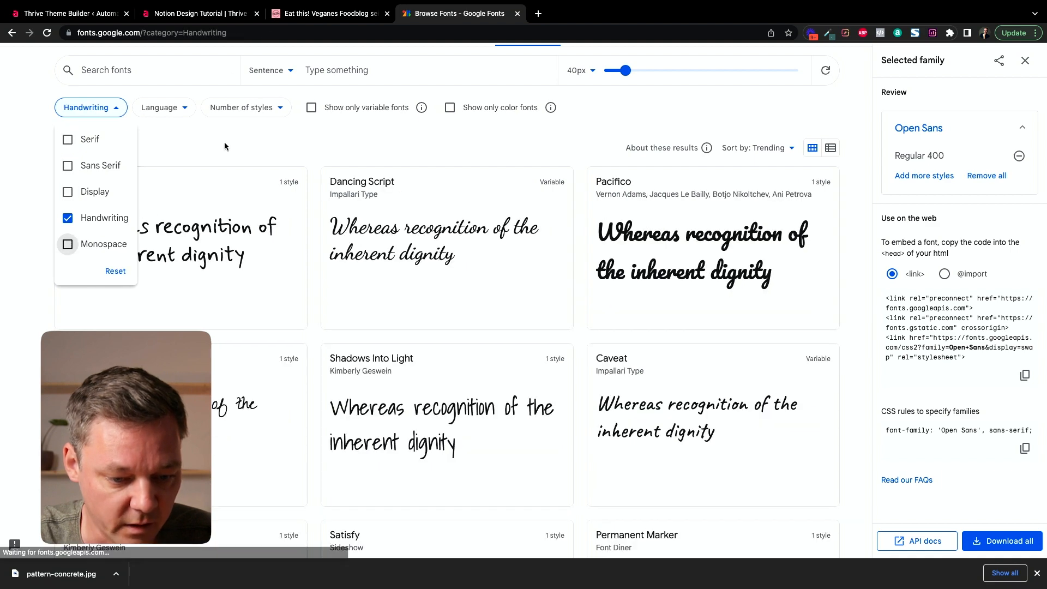
pyautogui.click(222, 143)
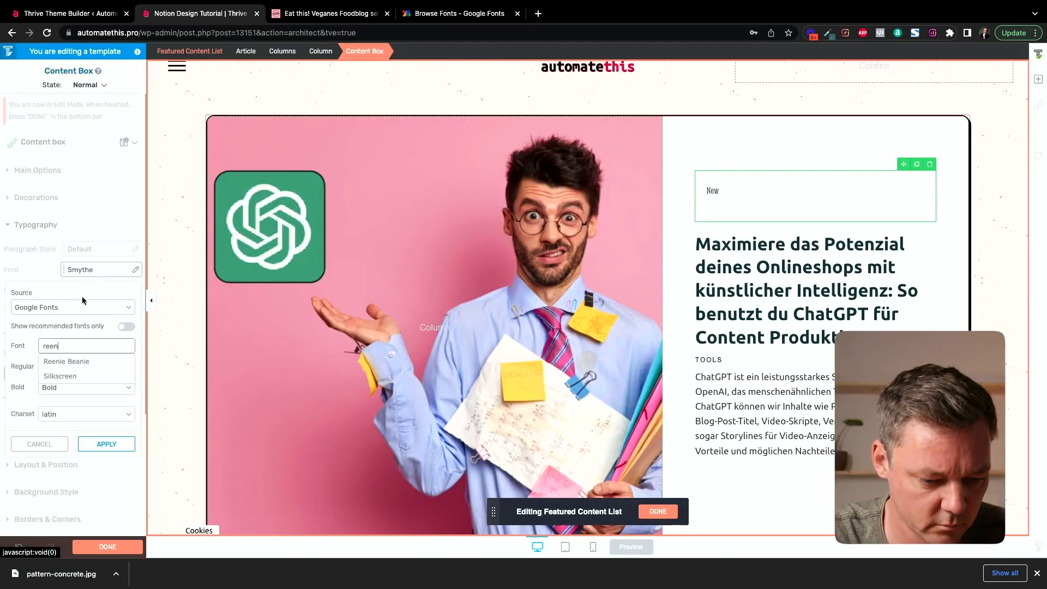
# - Apply the Reenie Beanie font to the content box and set its font size to 50 px
pyautogui.click(80, 361)
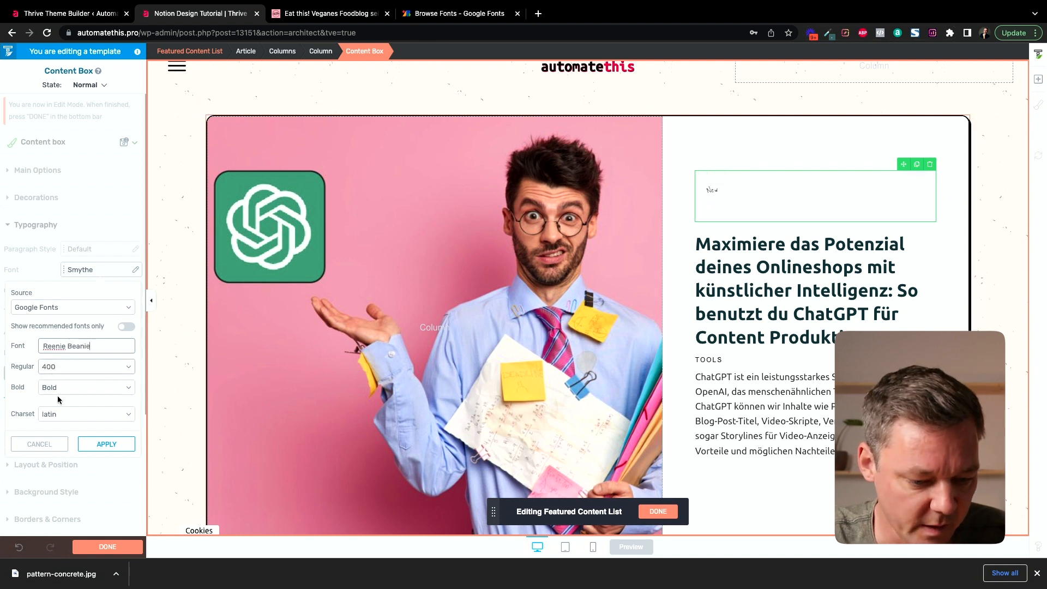
pyautogui.press('Return')
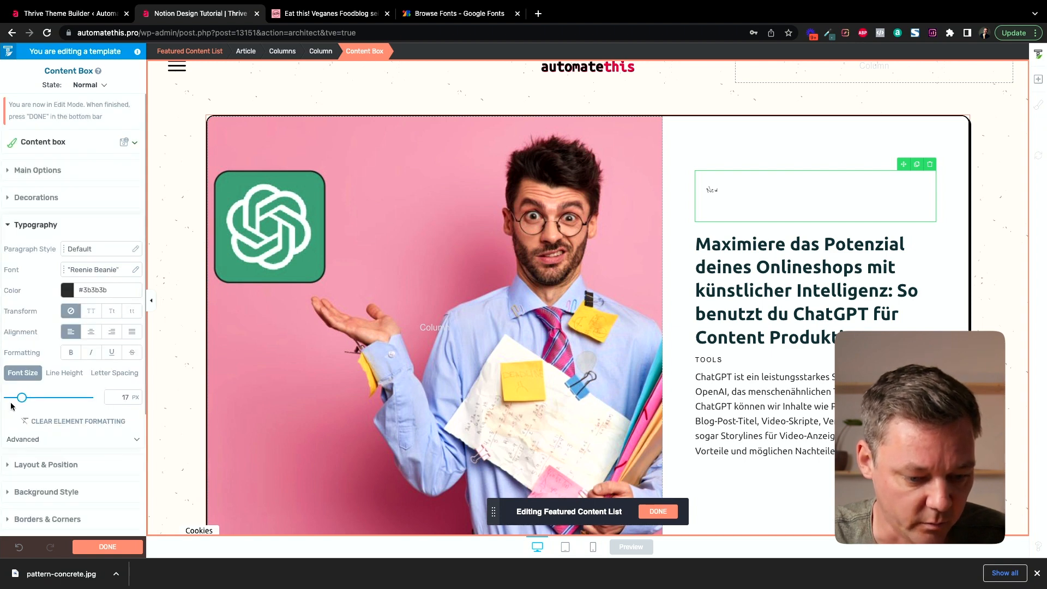
pyautogui.moveTo(22, 398); pyautogui.dragTo(48, 398)
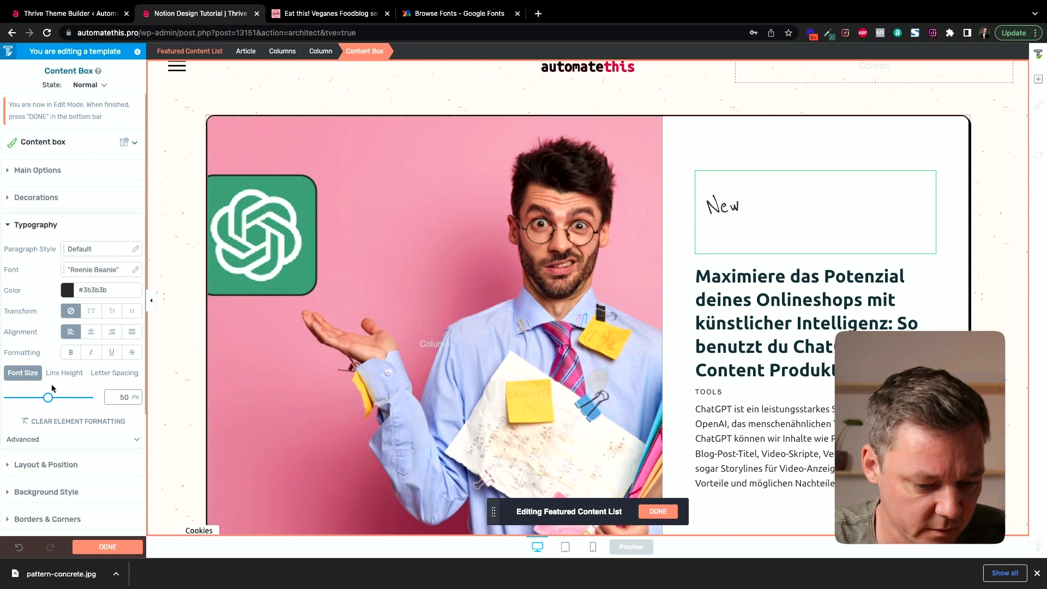
# - Reduce the line spacing below the "New" text to 0 px
pyautogui.click(34, 226)
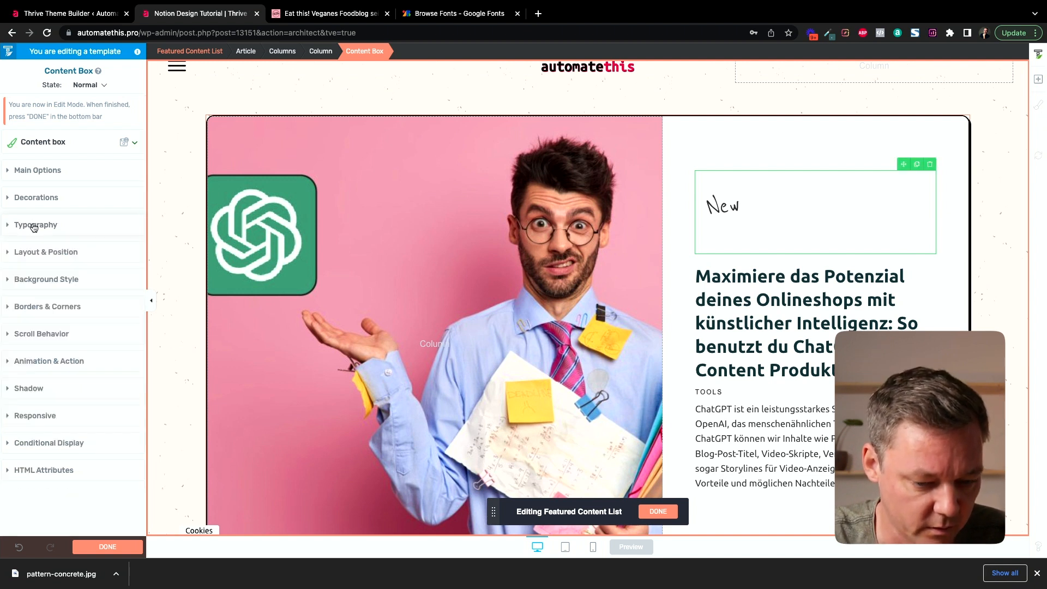
pyautogui.click(32, 226)
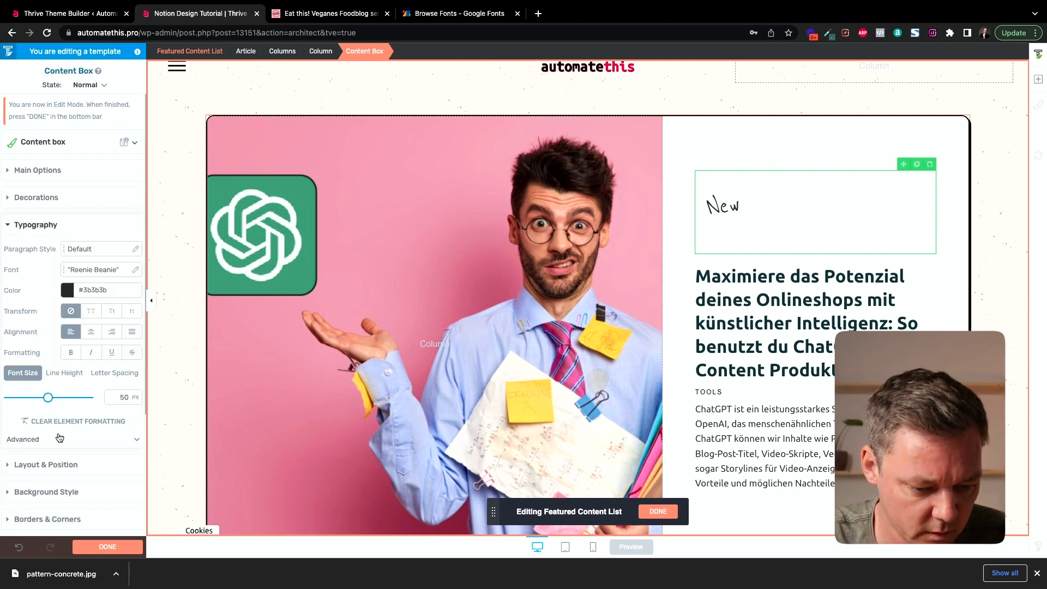
pyautogui.click(734, 207)
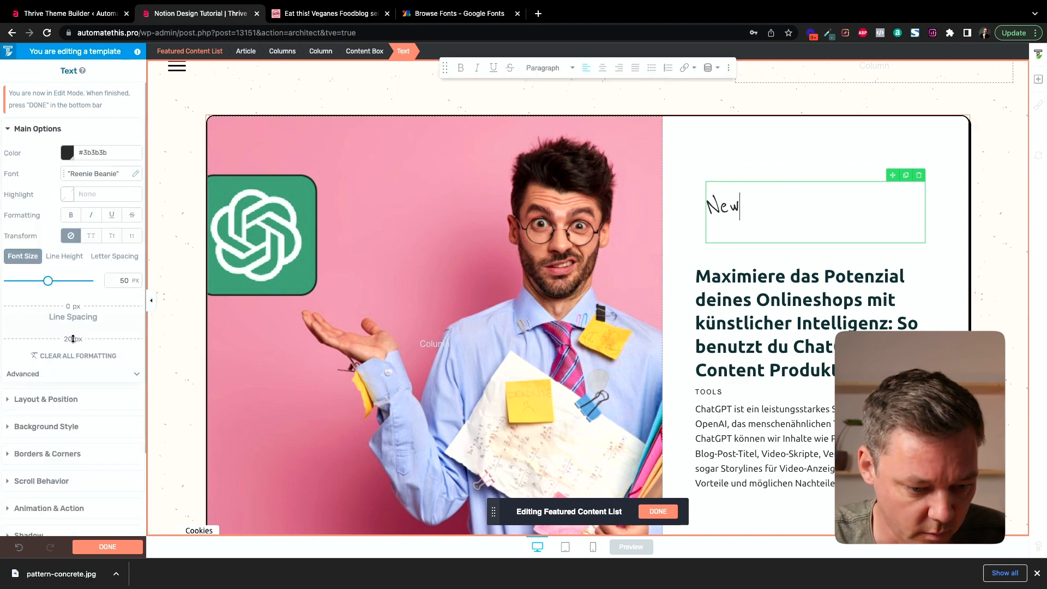
pyautogui.moveTo(73, 340); pyautogui.dragTo(82, 258)
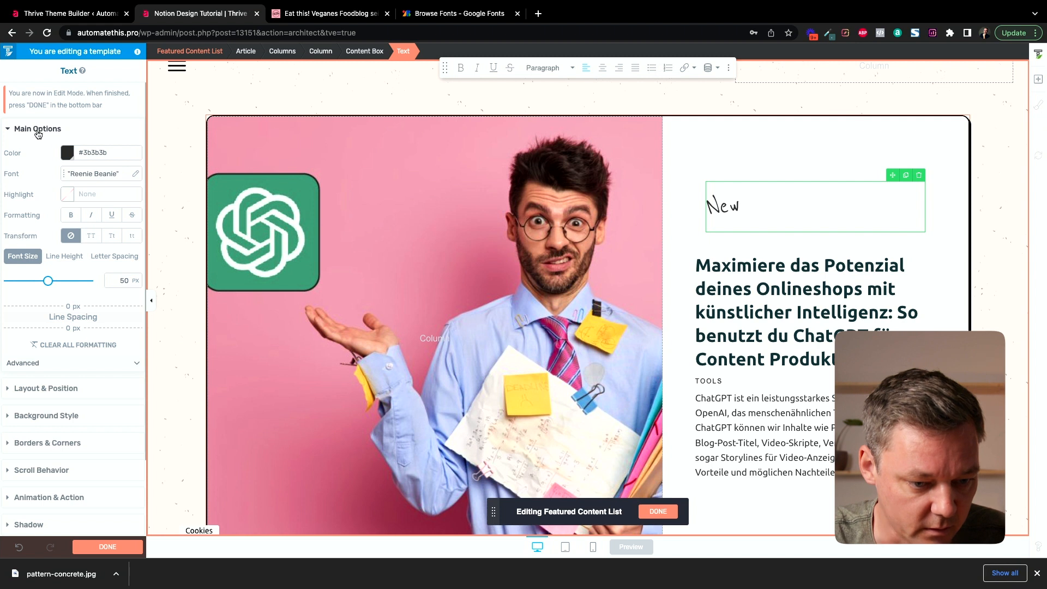
# - Set the content box's vertical position to centre and centre-align the box within its column
pyautogui.click(759, 178)
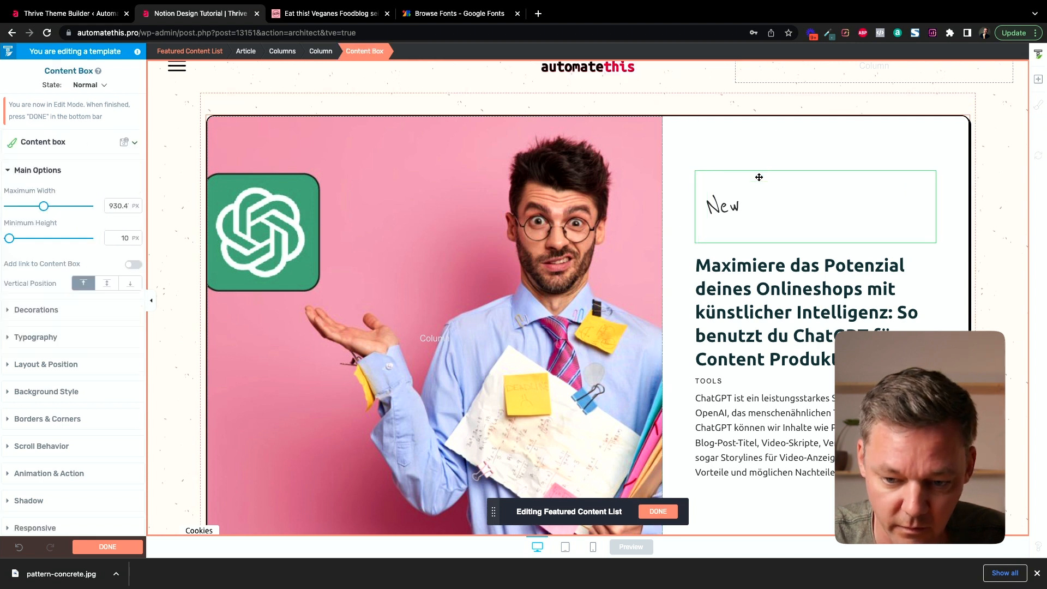
pyautogui.click(109, 284)
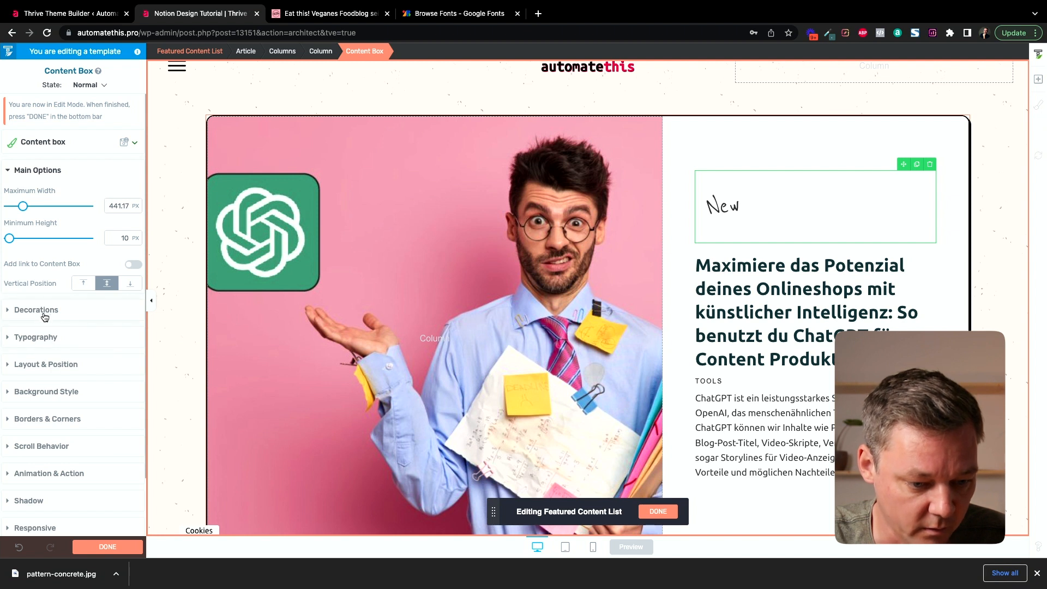
pyautogui.click(48, 364)
pyautogui.click(112, 477)
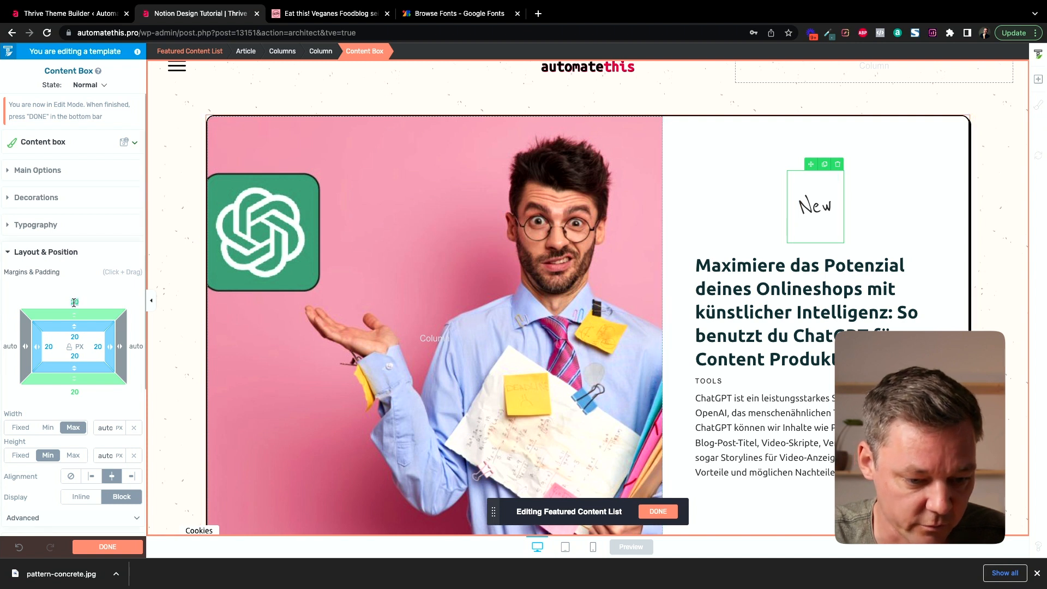
# - Set the content box's top and bottom margins and all four paddings to 0 px
pyautogui.write('0')
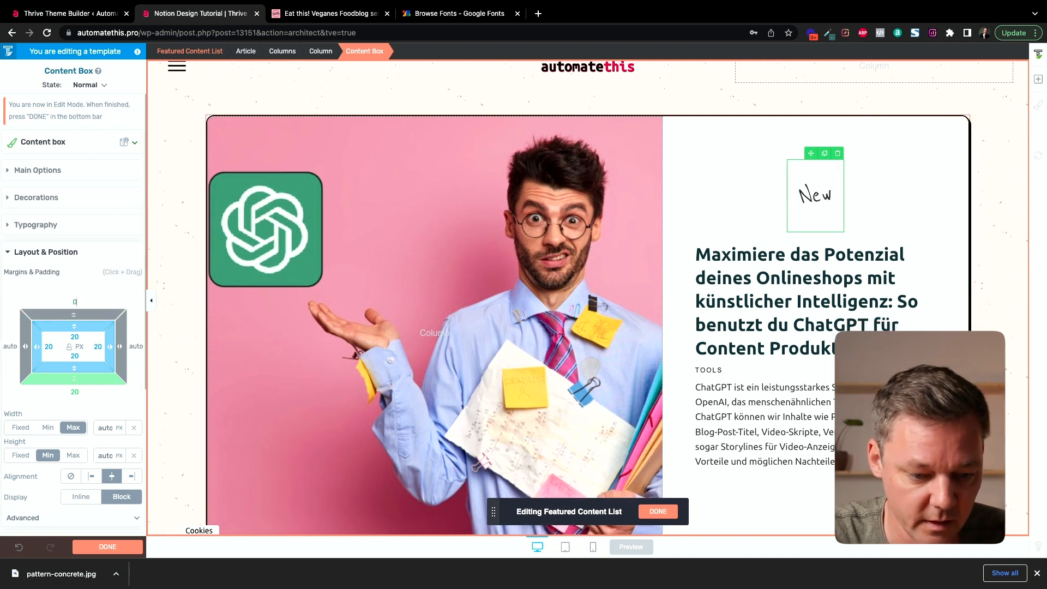
pyautogui.press('Tab')
pyautogui.write('0')
pyautogui.press('Tab')
pyautogui.press('Tab')
pyautogui.write('0')
pyautogui.press('Tab')
pyautogui.write('0')
pyautogui.press('Tab')
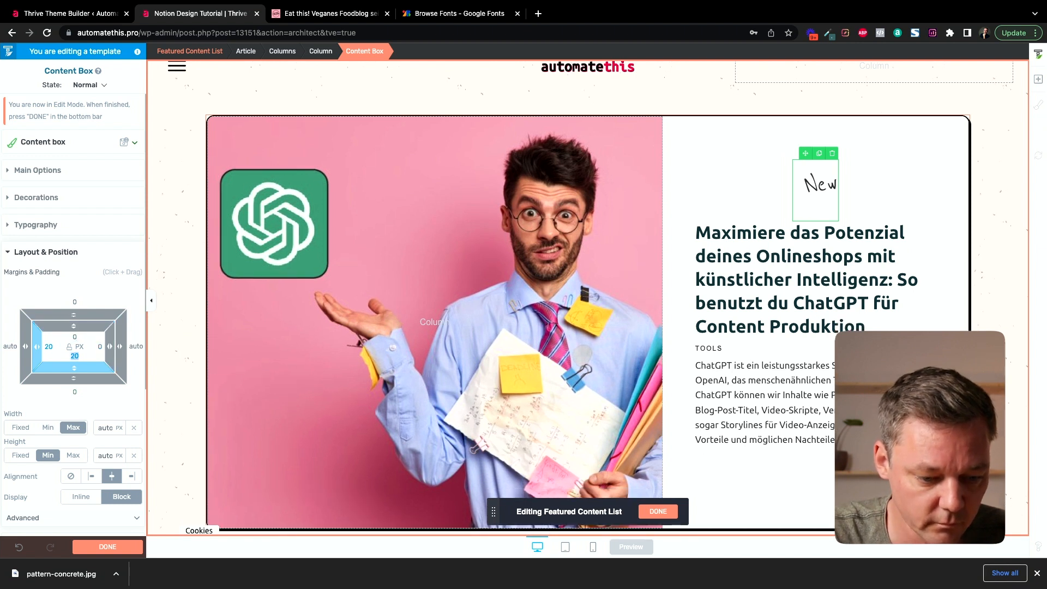
pyautogui.write('0')
pyautogui.press('Tab')
pyautogui.write('0')
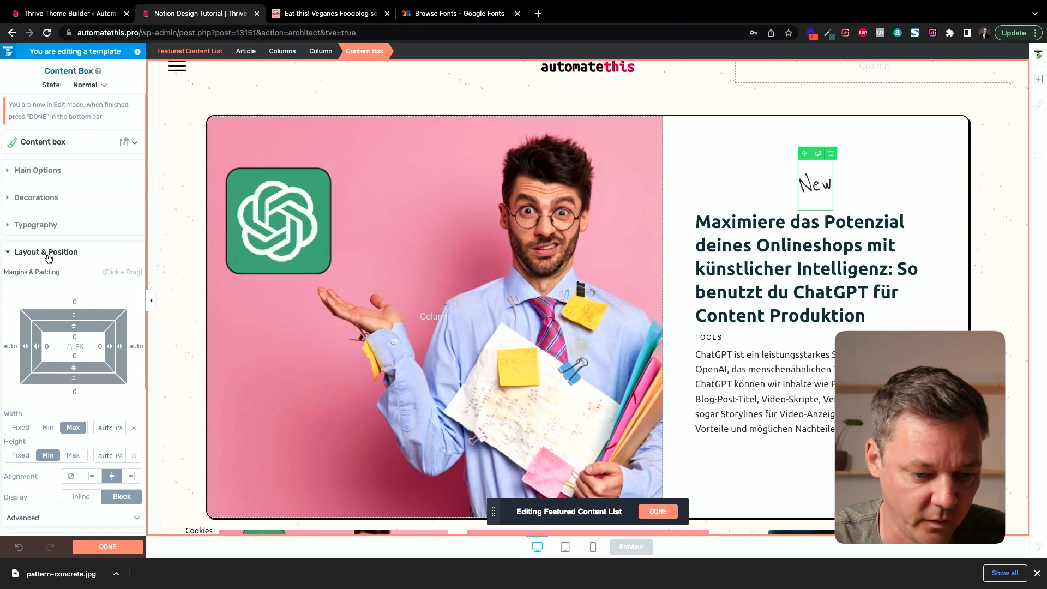
# - Give the content box a fixed width of 90 px and a minimum height of 90 px
pyautogui.scroll(-2, 38, 305)
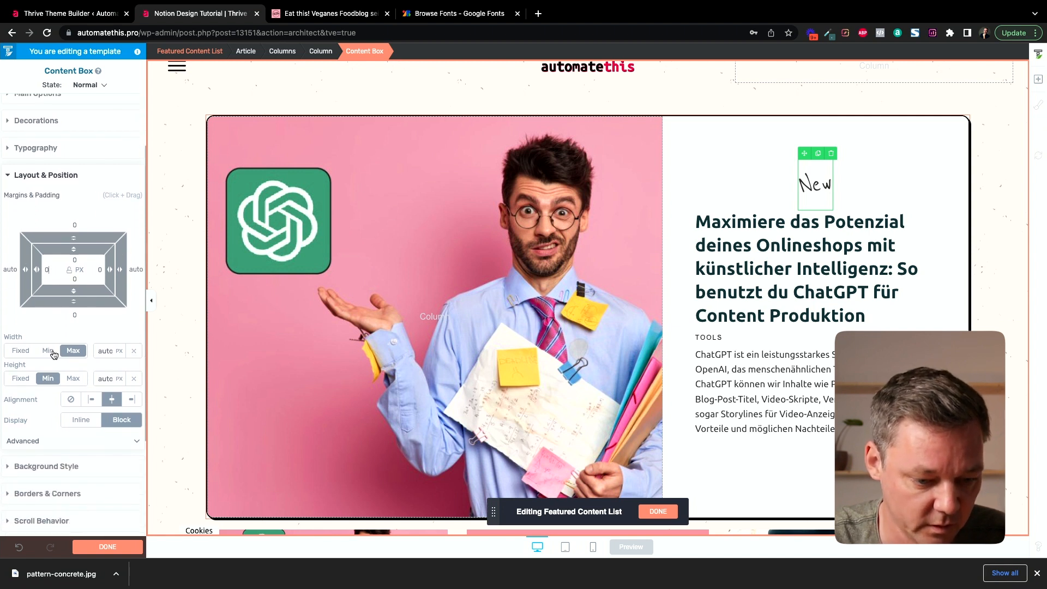
pyautogui.click(20, 350)
pyautogui.doubleClick(103, 352)
pyautogui.write('86')
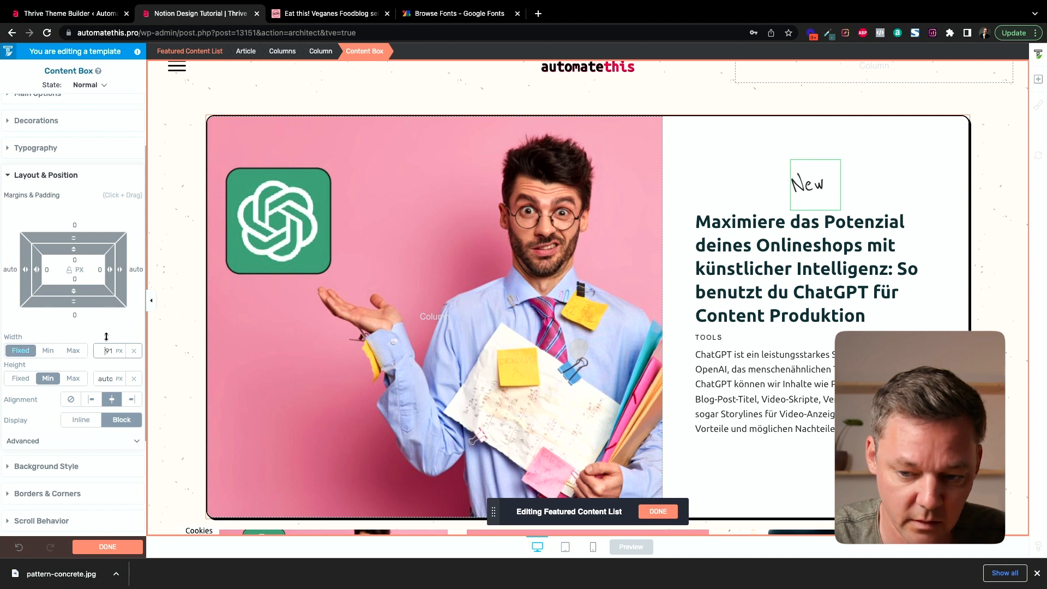
pyautogui.moveTo(106, 340); pyautogui.dragTo(106, 337)
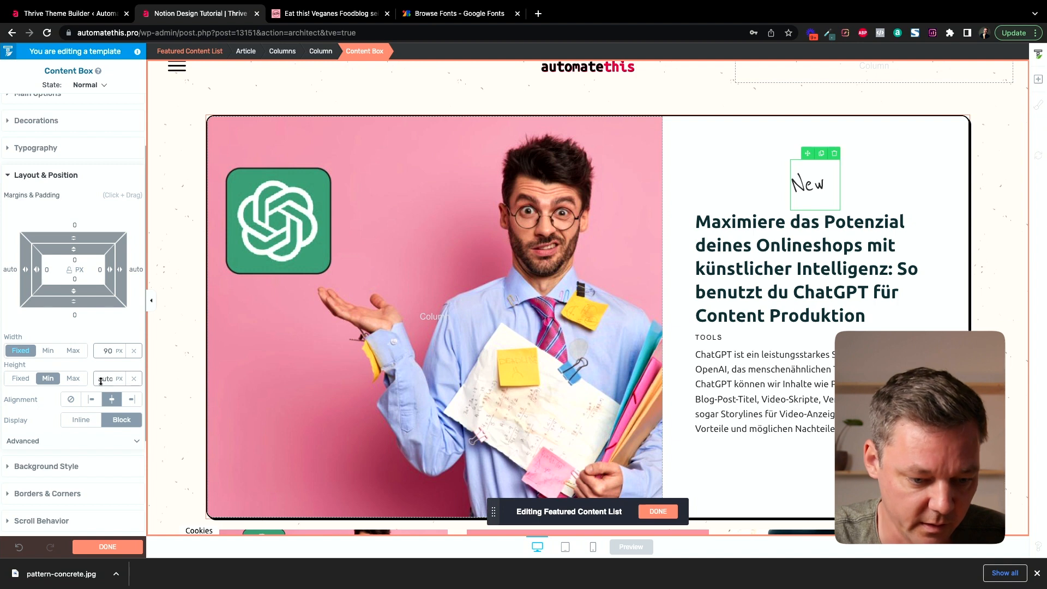
pyautogui.moveTo(101, 378); pyautogui.dragTo(125, 379)
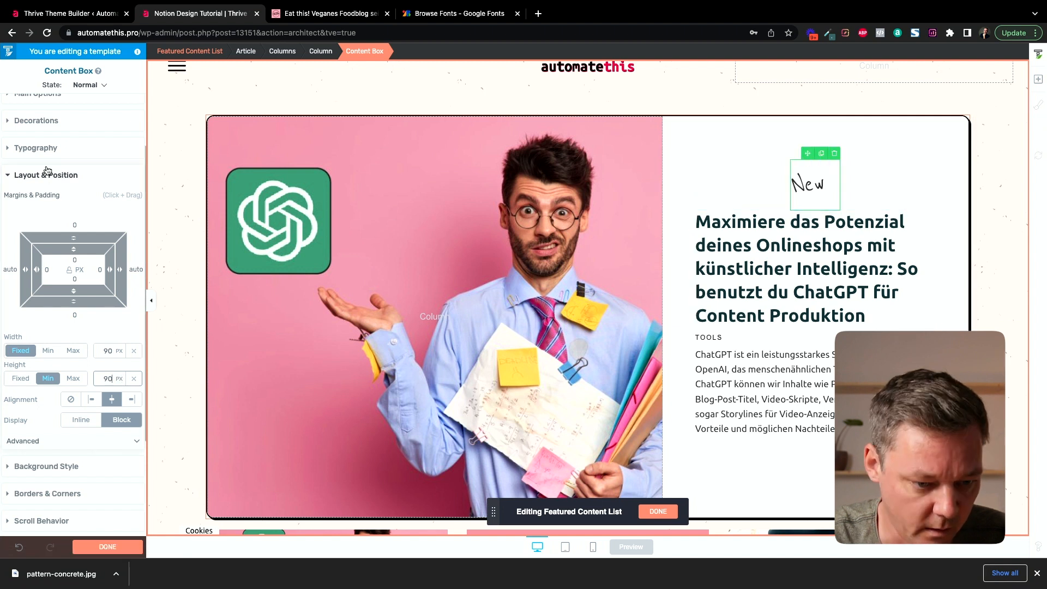
# - Centre-align the text of the "New" content box and give the box an Amber (#ffbd00) background colour
pyautogui.click(34, 151)
pyautogui.click(91, 169)
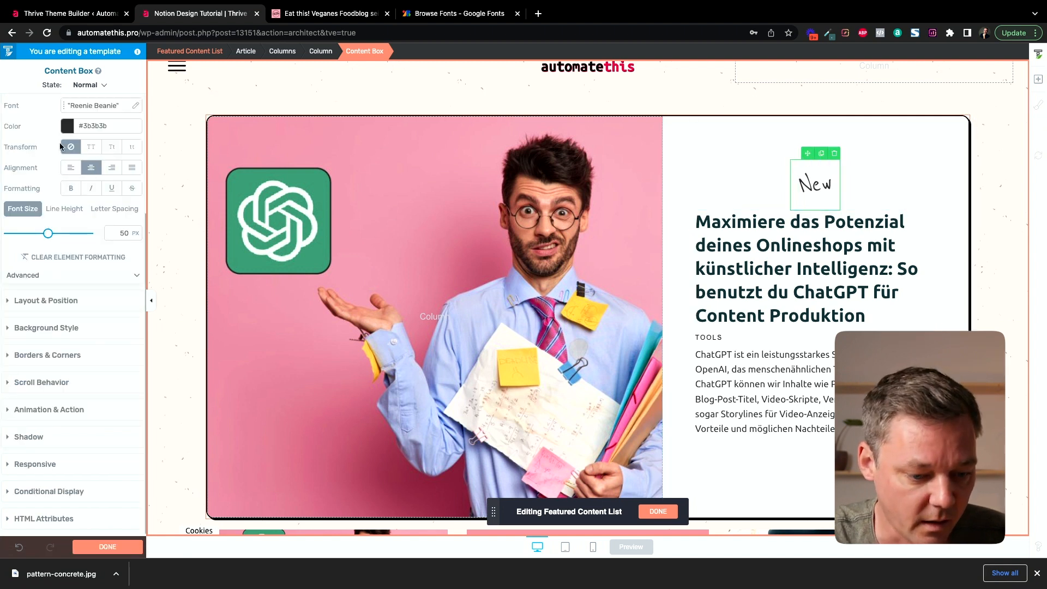
pyautogui.click(46, 329)
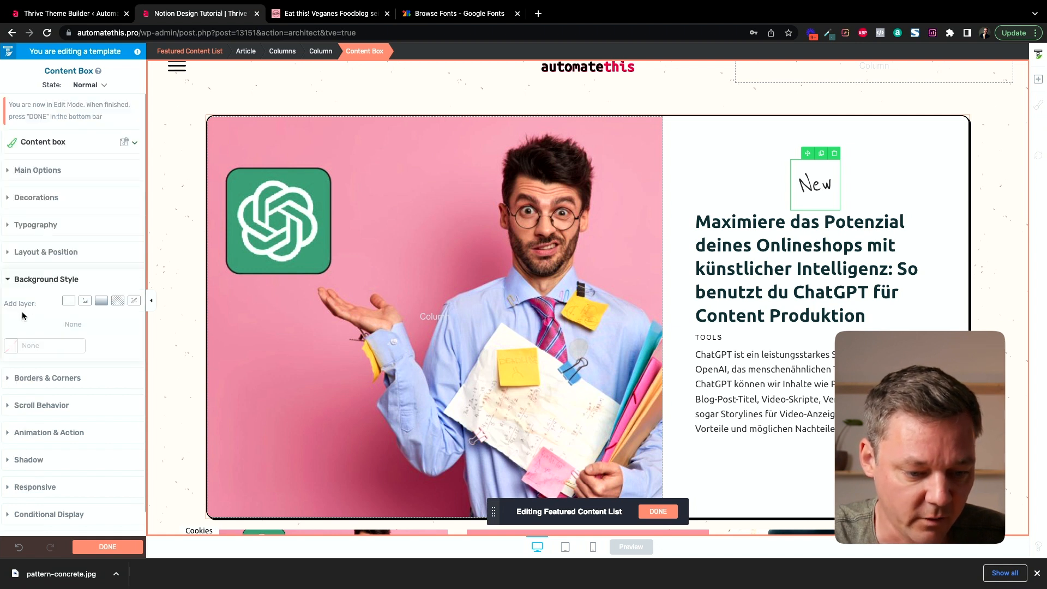
pyautogui.click(9, 351)
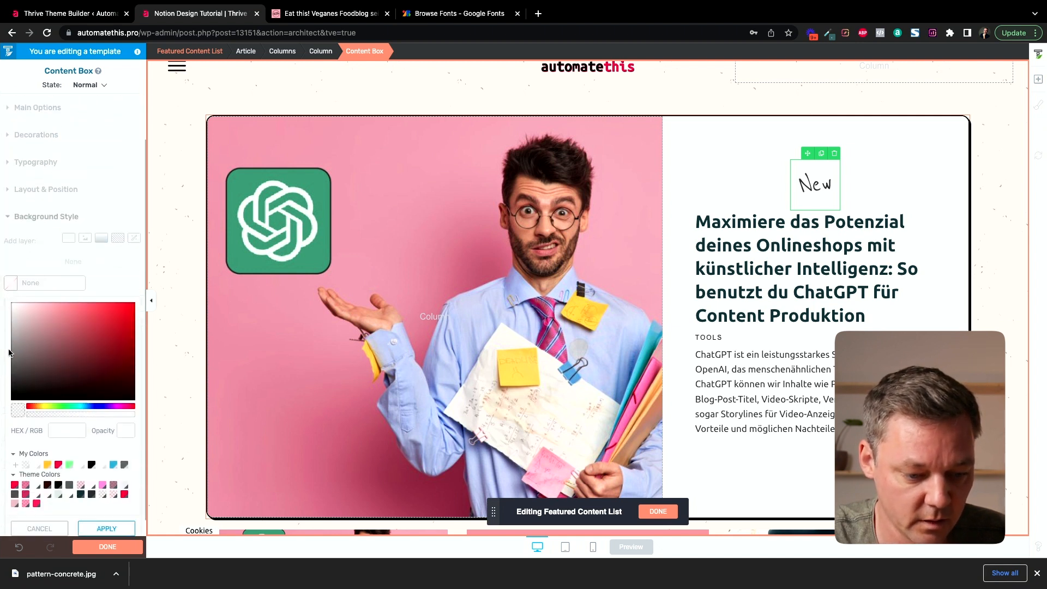
pyautogui.click(48, 458)
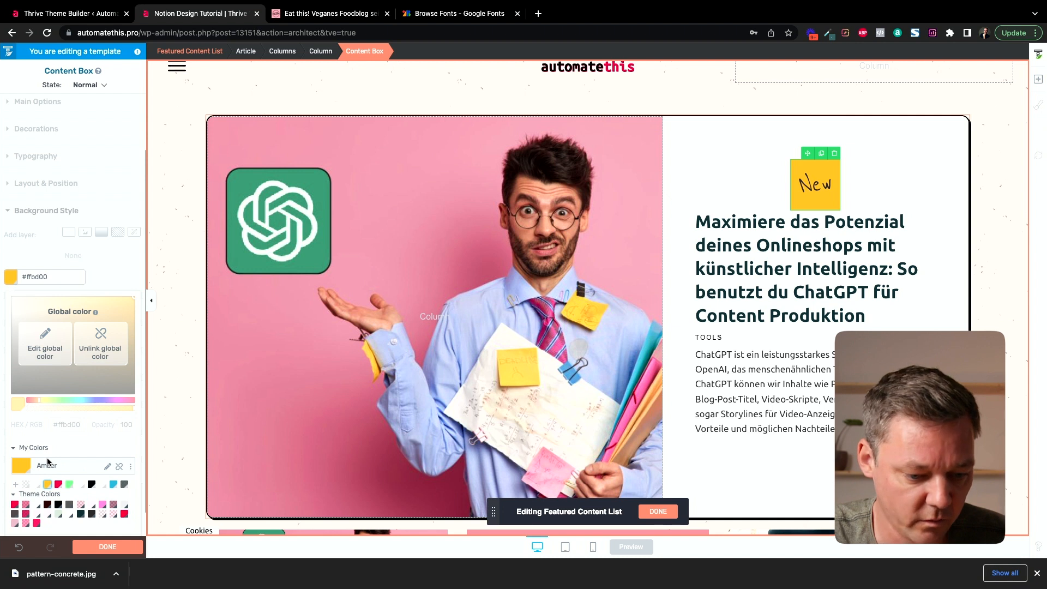
pyautogui.scroll(-1, 82, 450)
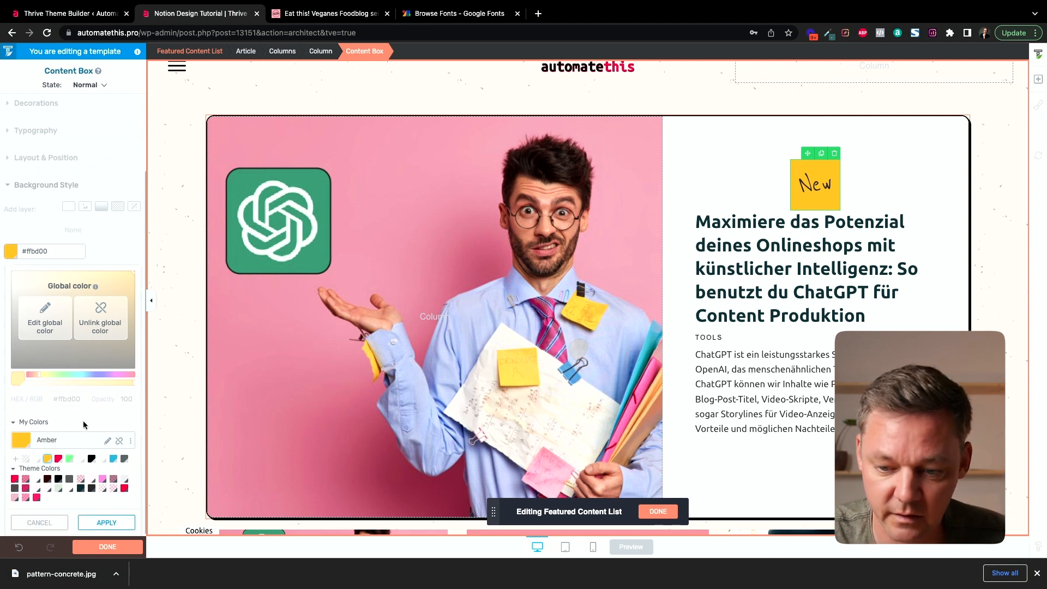
# - Unlink the box's background from the global Amber colour, set its opacity to 30 and apply it
pyautogui.click(40, 443)
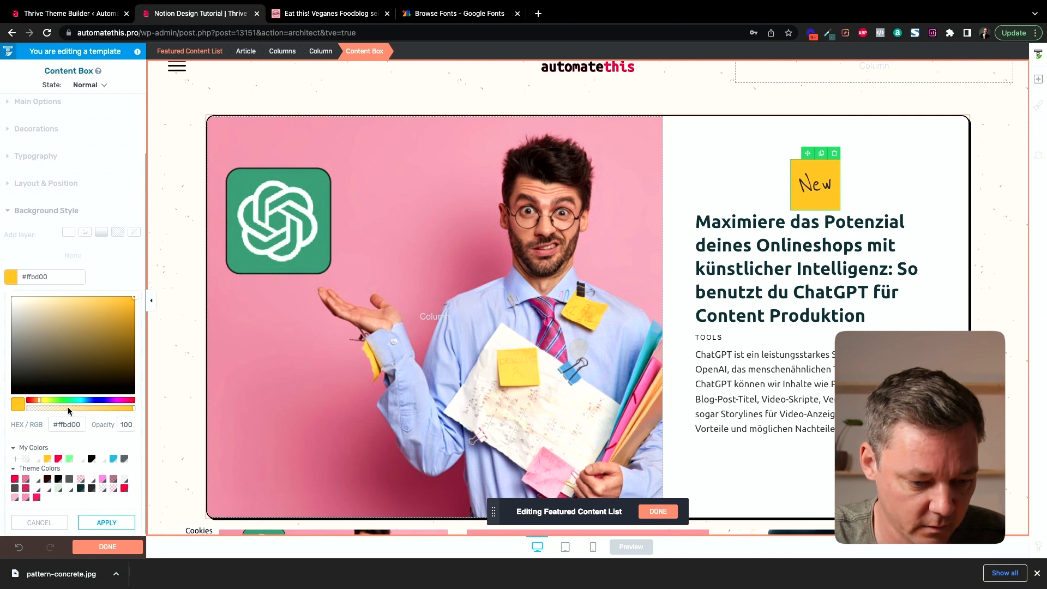
pyautogui.click(67, 408)
pyautogui.click(128, 424)
pyautogui.press('BackSpace')
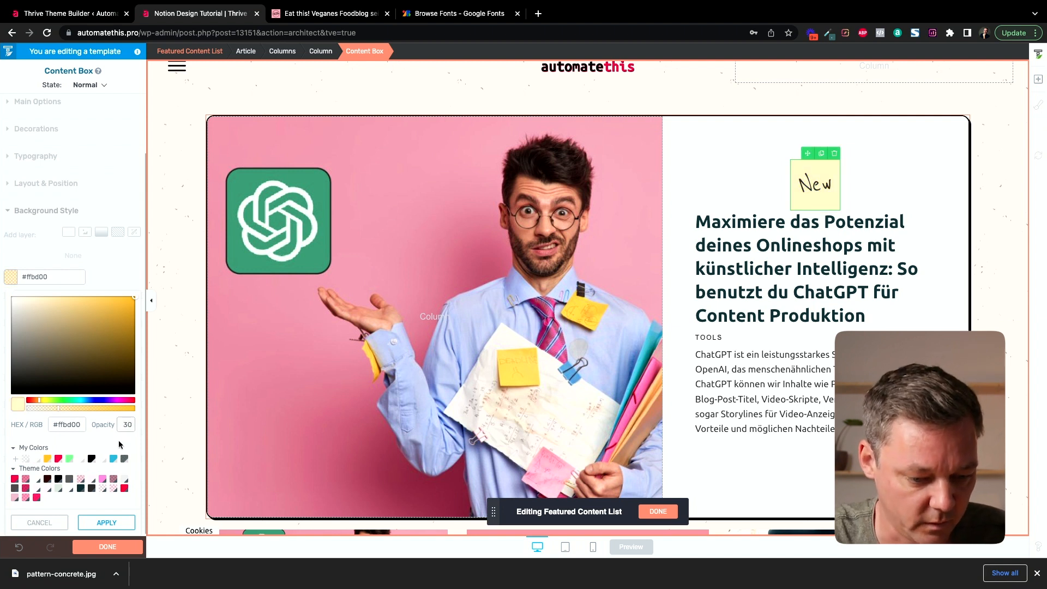
pyautogui.click(104, 522)
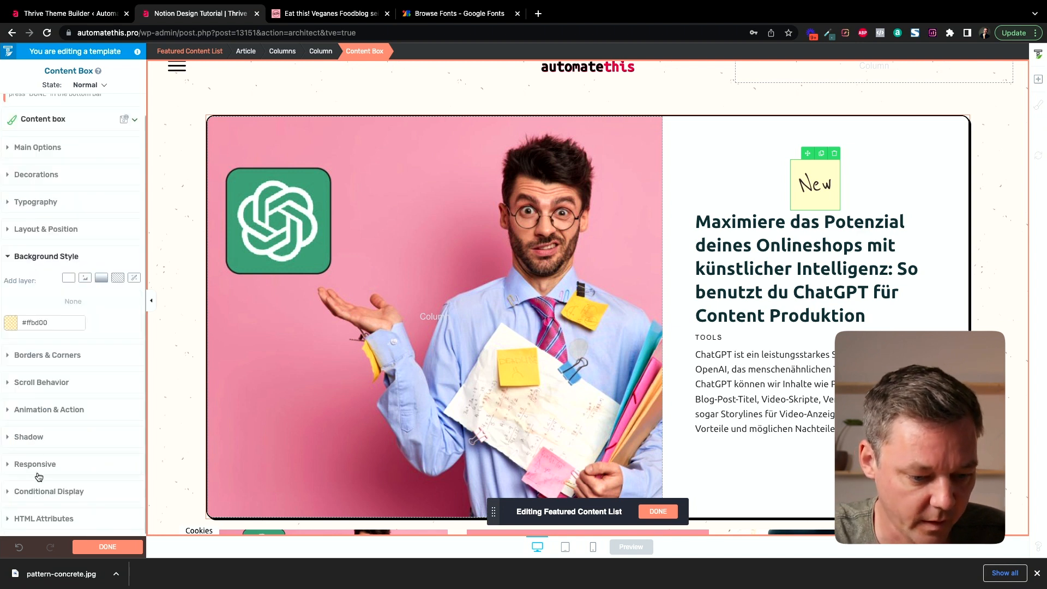
# - Round all corners of the "New" content box with a 100 px radius
pyautogui.click(44, 355)
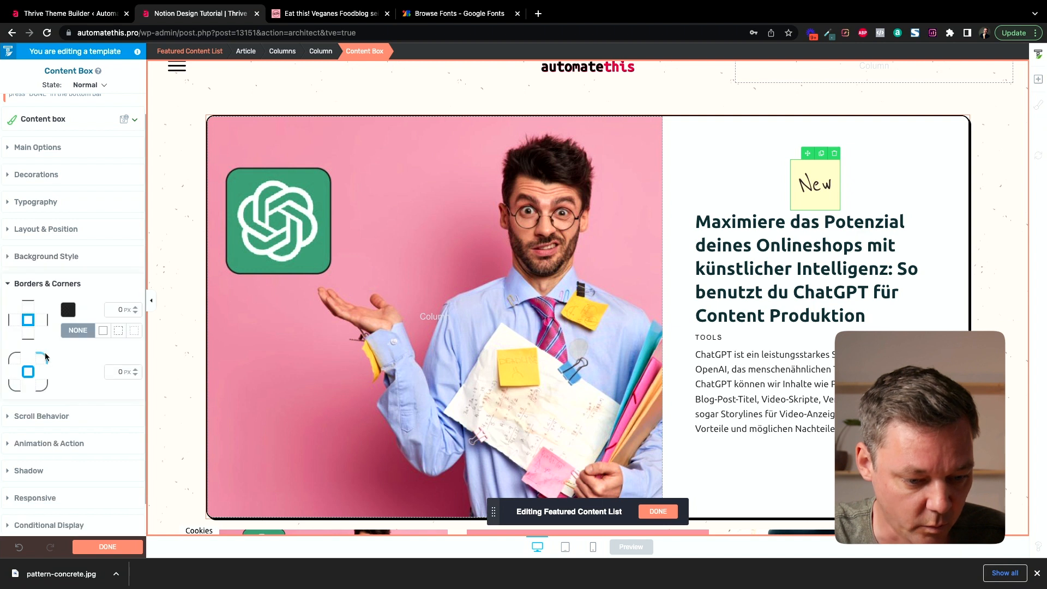
pyautogui.write('100')
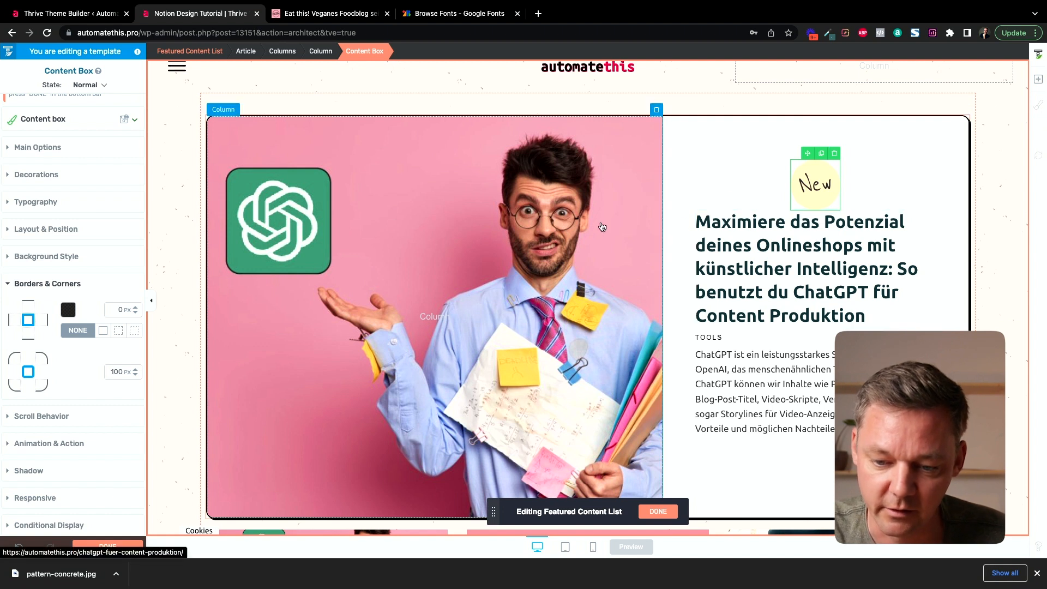
pyautogui.click(34, 284)
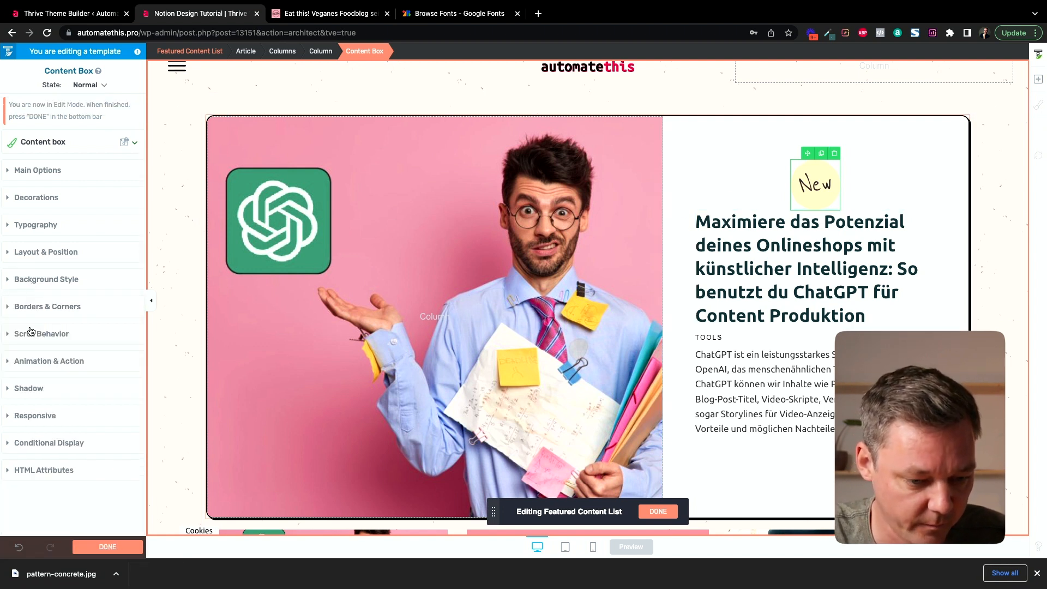
pyautogui.click(46, 362)
pyautogui.click(45, 362)
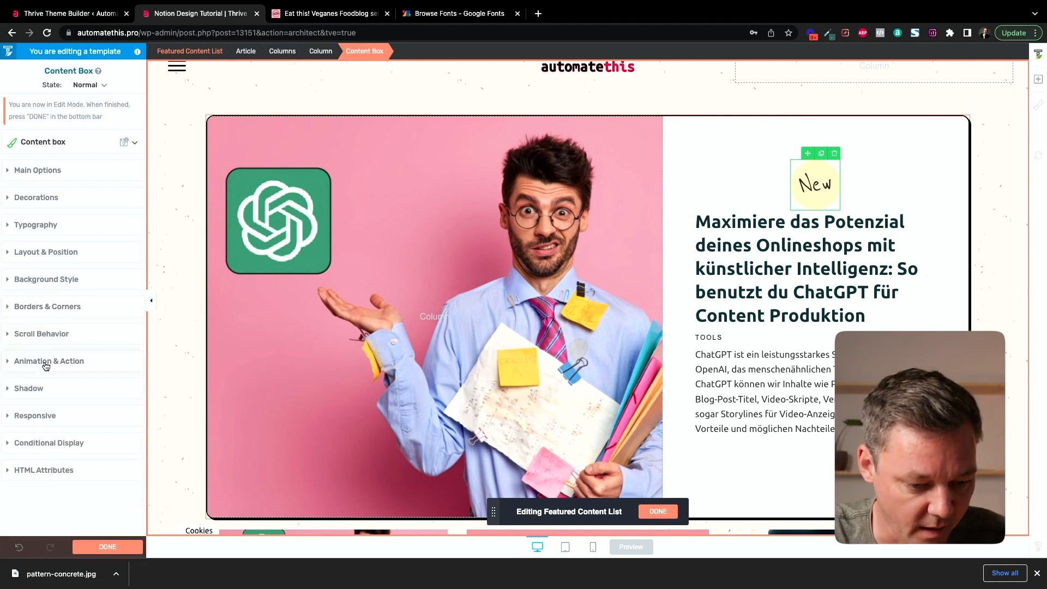
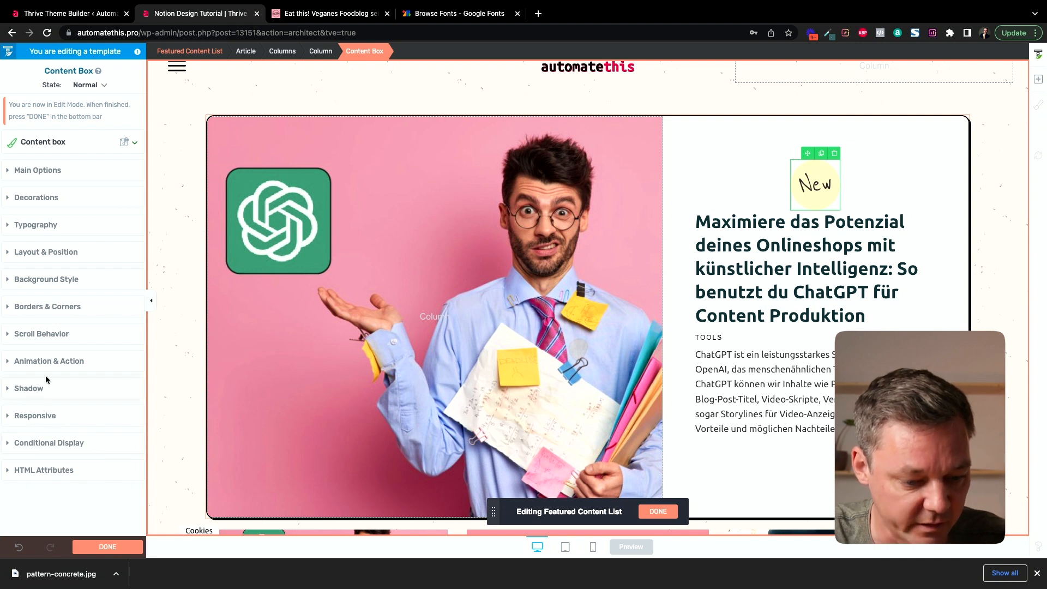
# - Make the "New" badge's position absolute and anchor it to the top-right corner of the featured article's text column
pyautogui.click(38, 257)
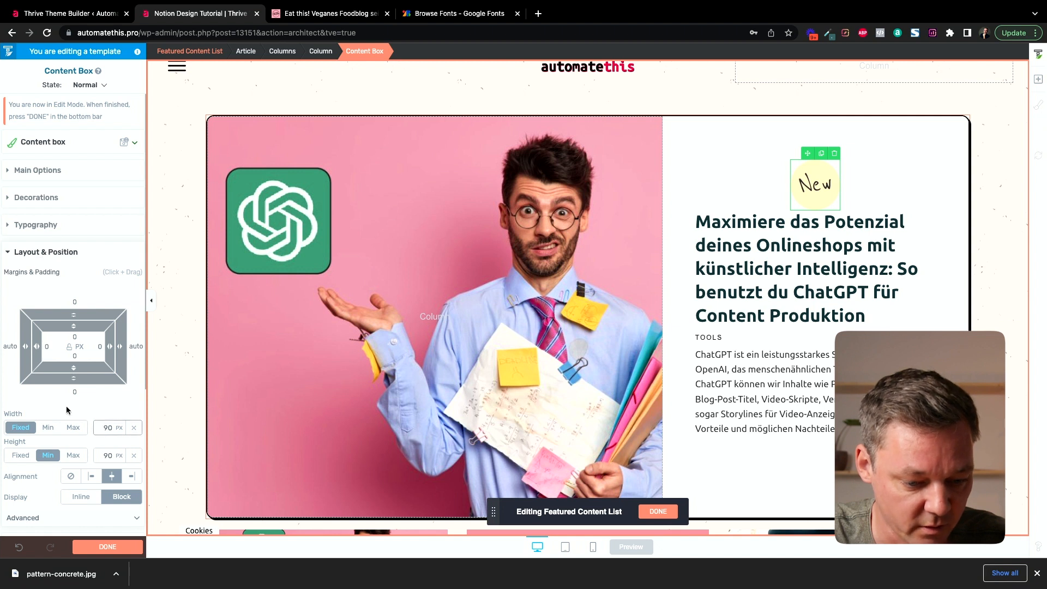
pyautogui.scroll(-5, 17, 498)
pyautogui.click(25, 383)
pyautogui.scroll(-5, 25, 385)
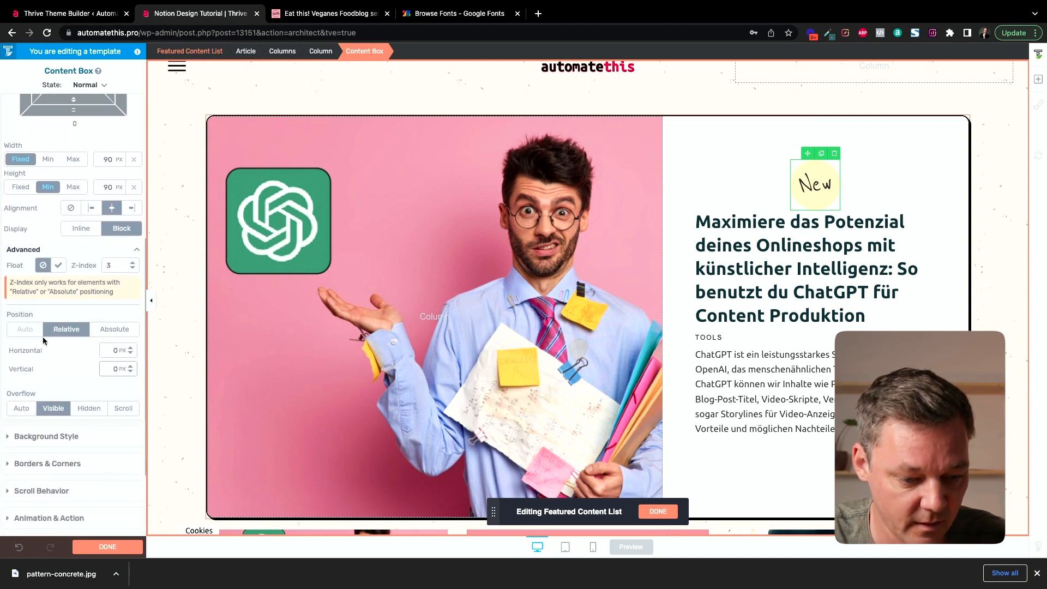
pyautogui.click(114, 329)
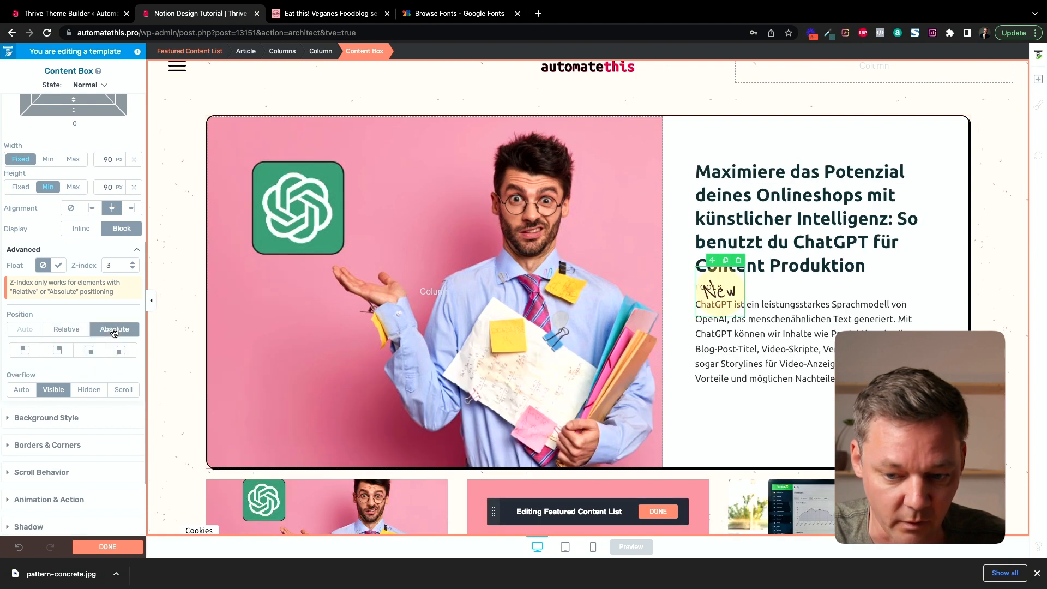
pyautogui.click(57, 351)
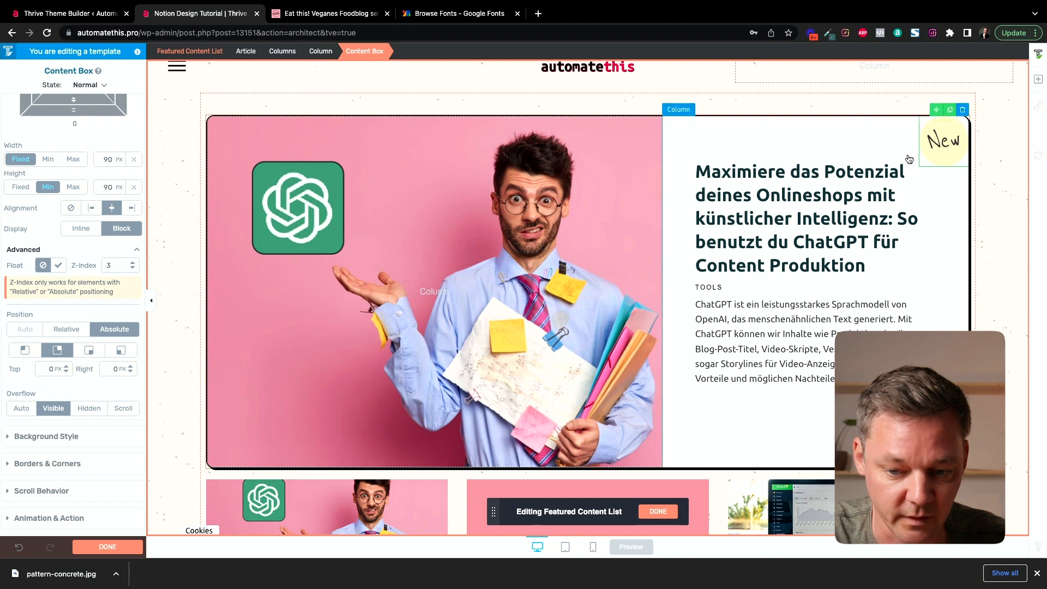
# - Offset the "New" badge 12 px from the top and 12 px from the right
pyautogui.moveTo(66, 368); pyautogui.dragTo(72, 361)
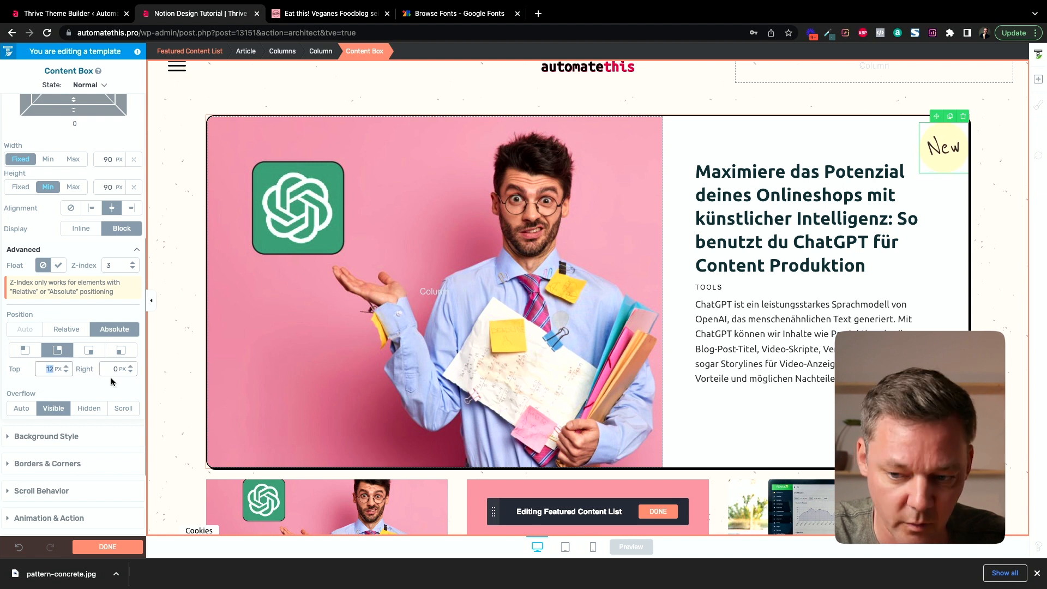
pyautogui.click(116, 370)
pyautogui.write('12')
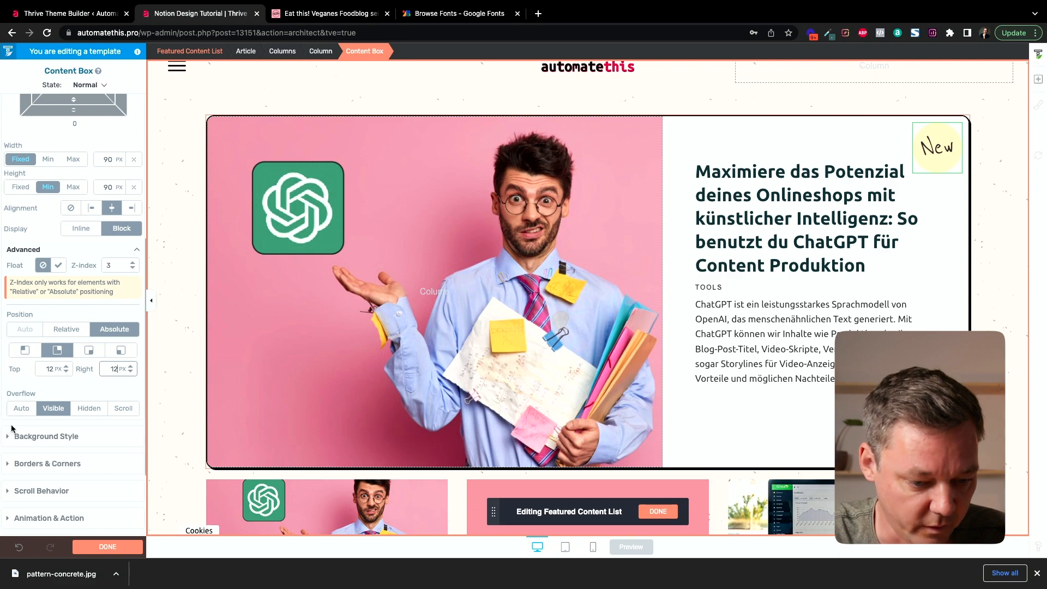
pyautogui.scroll(3, 26, 226)
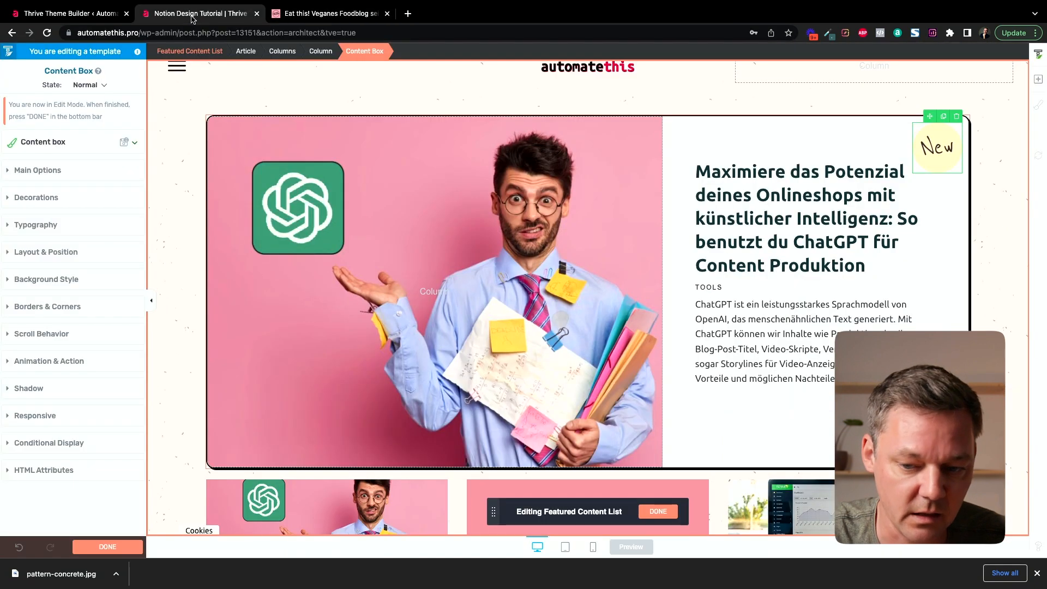
# - Change the badge text to "New!" and reduce its font size so it fits on one line
pyautogui.click(945, 158)
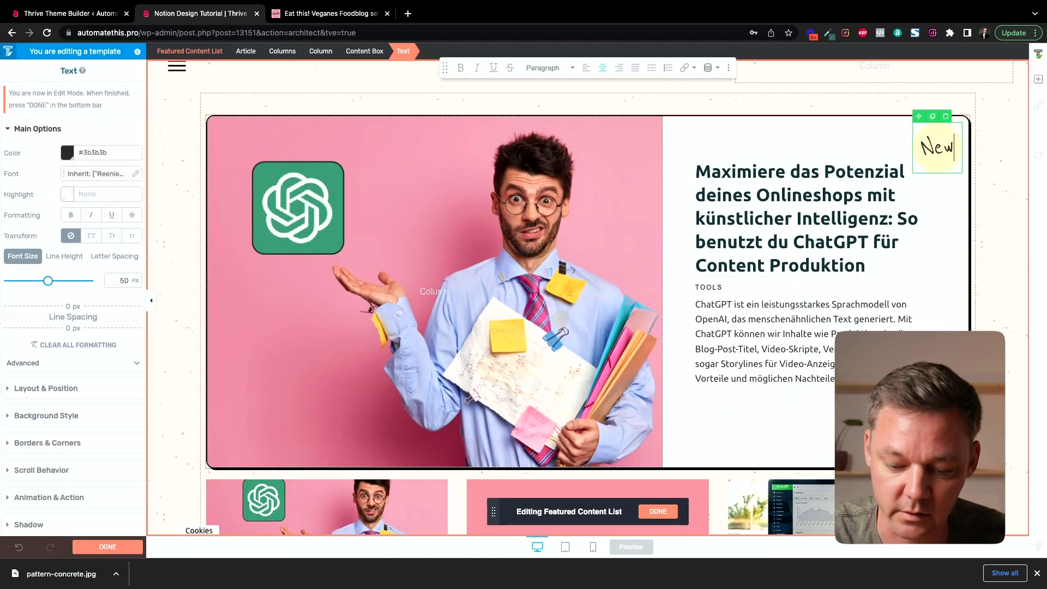
pyautogui.write('!')
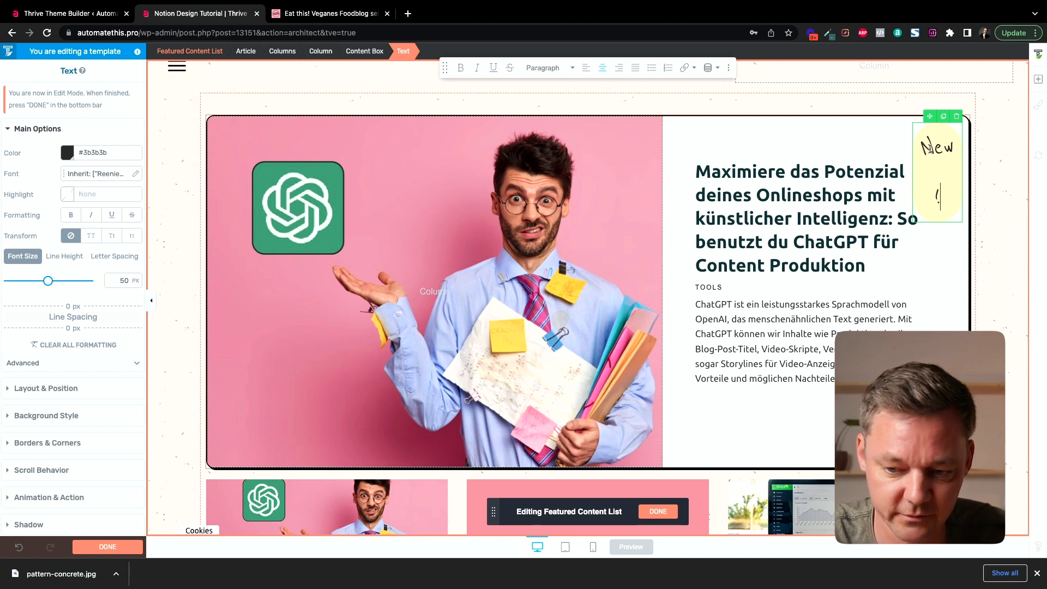
pyautogui.moveTo(47, 284); pyautogui.dragTo(43, 284)
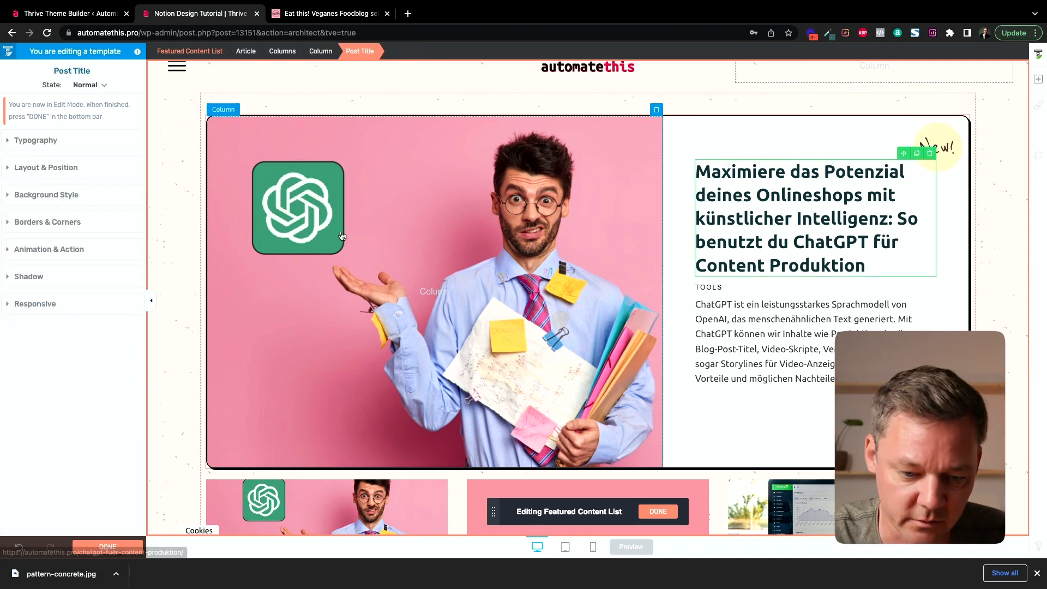
# - Delete the post categories element between the featured article's title and excerpt
pyautogui.click(742, 292)
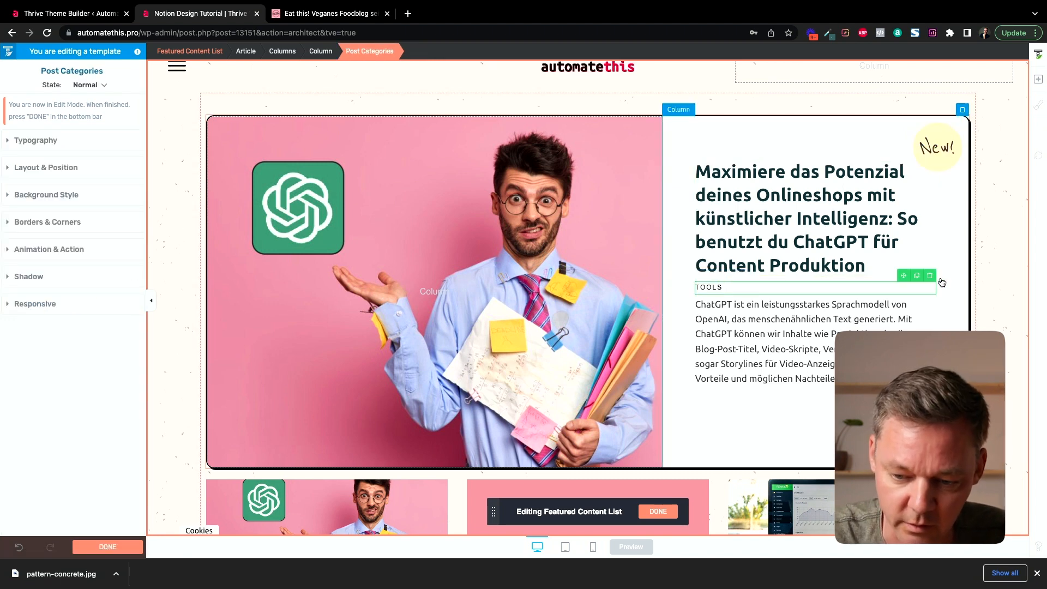
pyautogui.press('Delete')
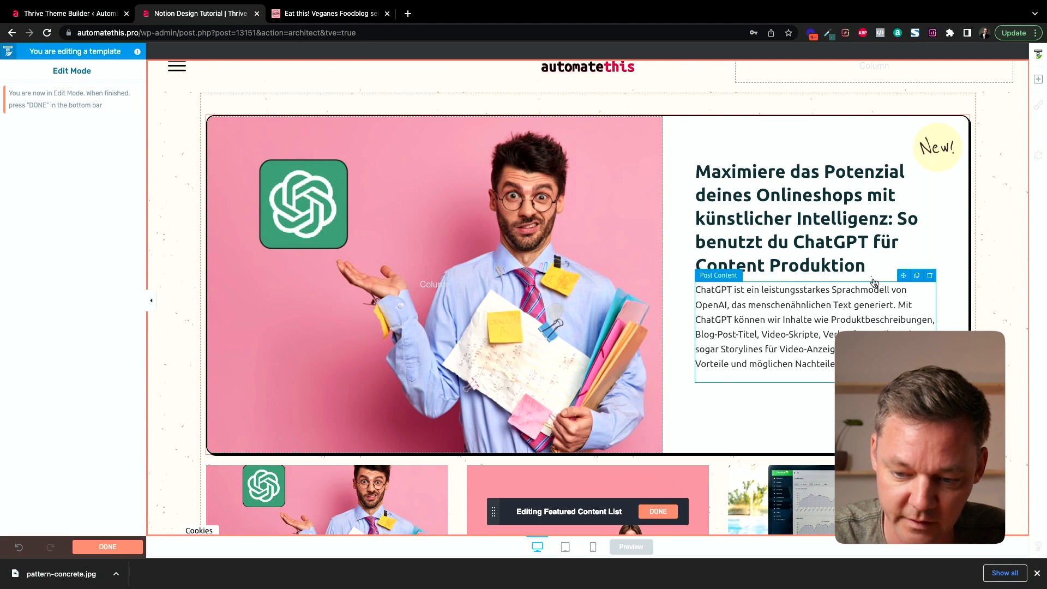
# - Examine the article cards below the featured post on the eat-this.org reference site for comparison with the template's blog list
pyautogui.scroll(-4, 460, 344)
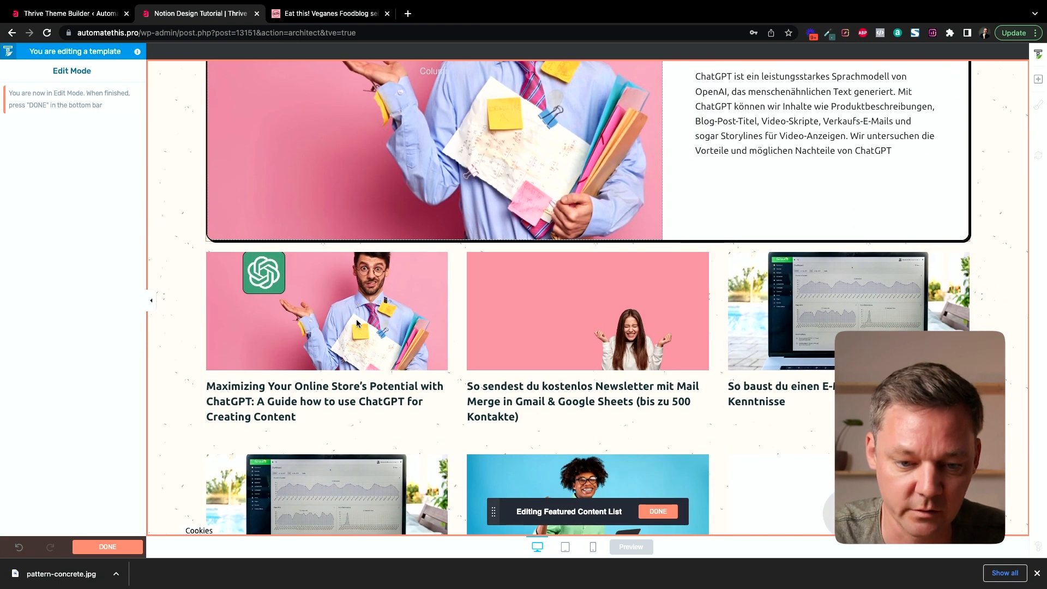
pyautogui.hotkey('ctrl', 'Tab')
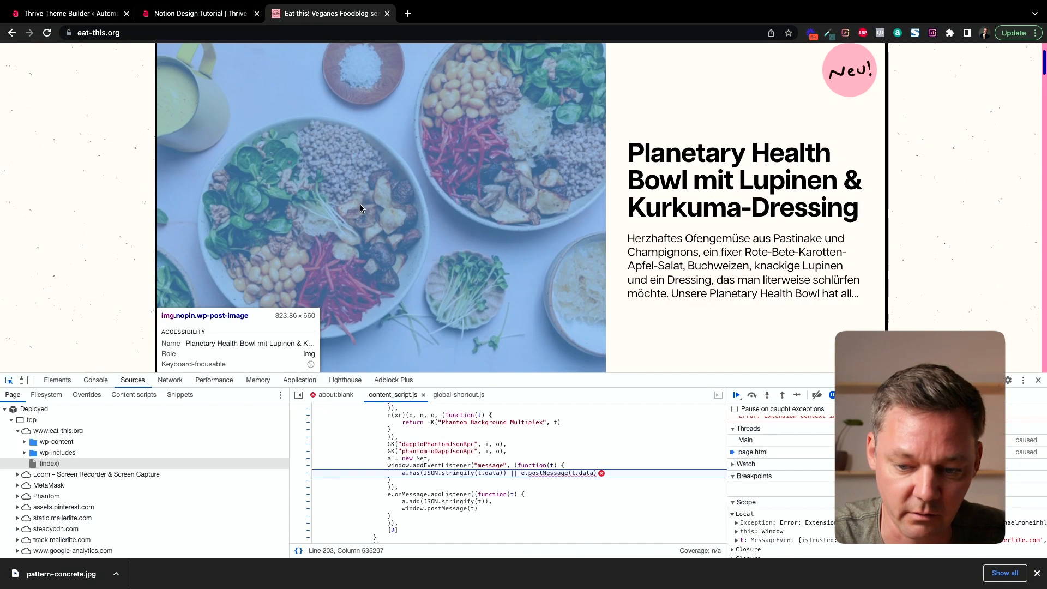
pyautogui.scroll(-6, 360, 204)
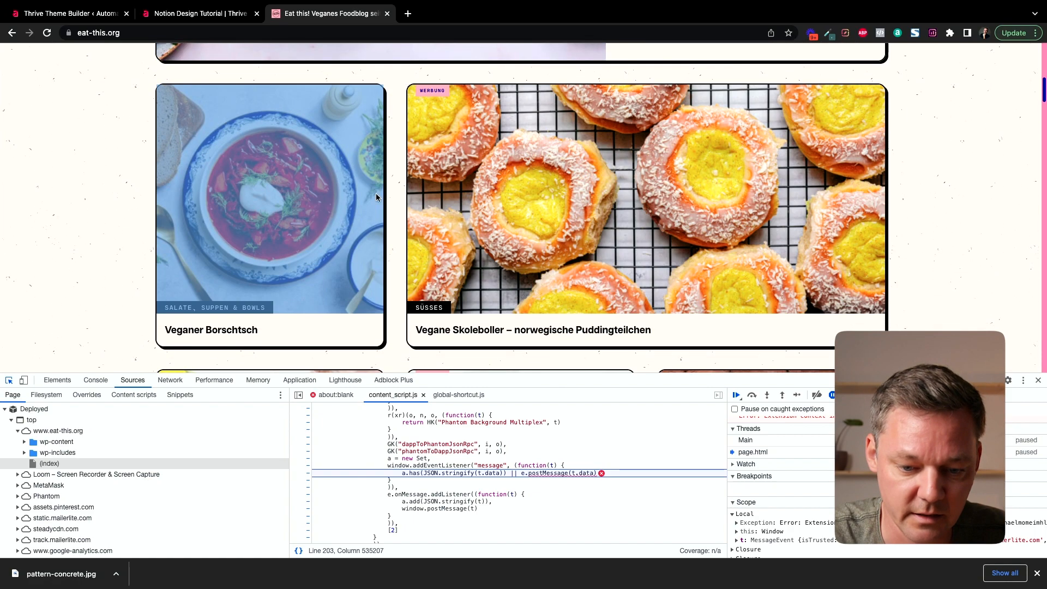
pyautogui.scroll(-1, 433, 194)
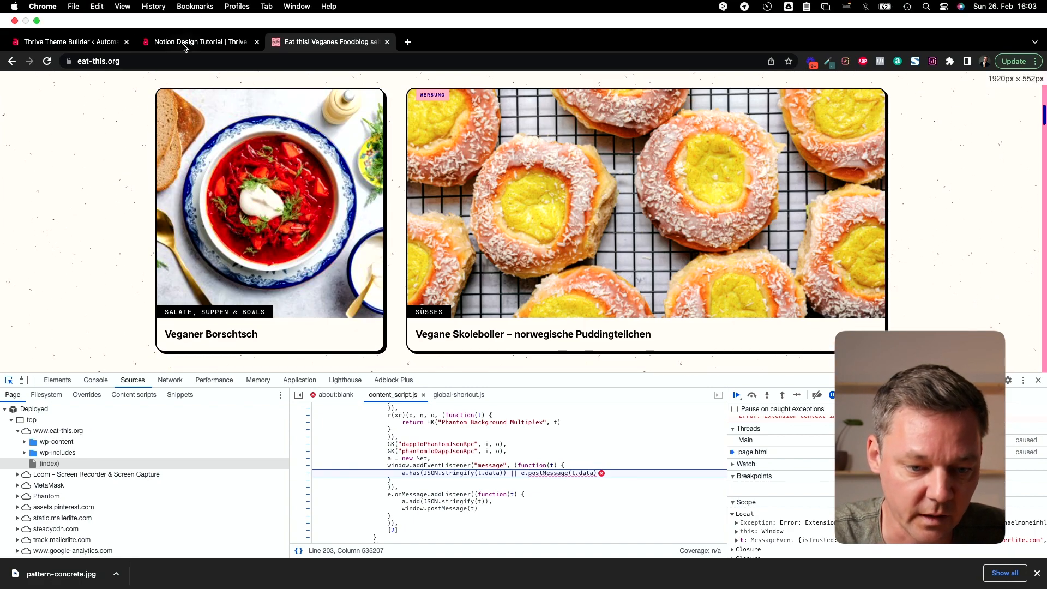
pyautogui.click(183, 46)
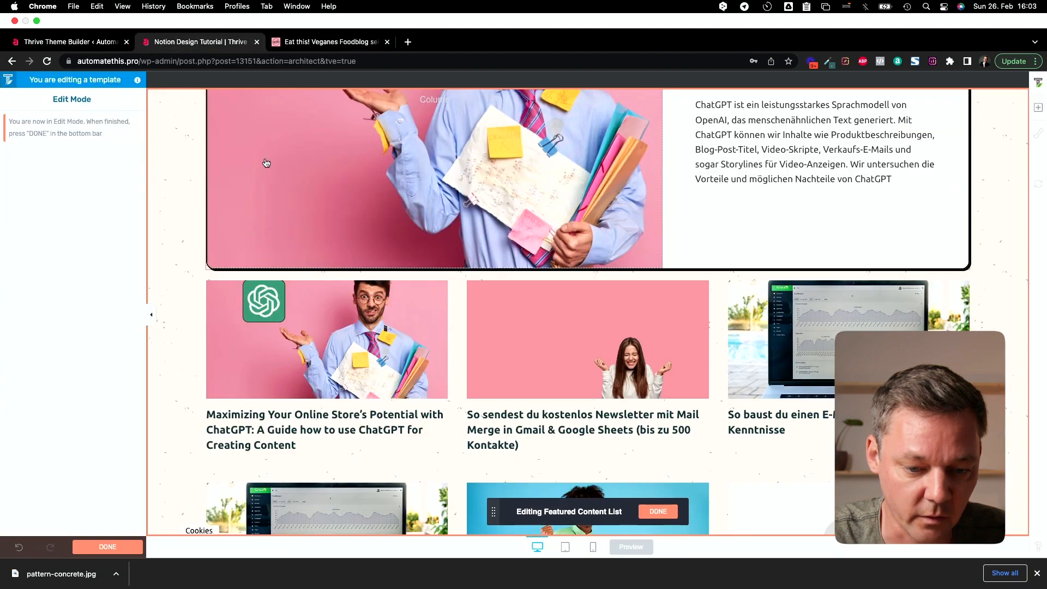
# - Finish editing the featured content list and save the template
pyautogui.scroll(-5, 217, 250)
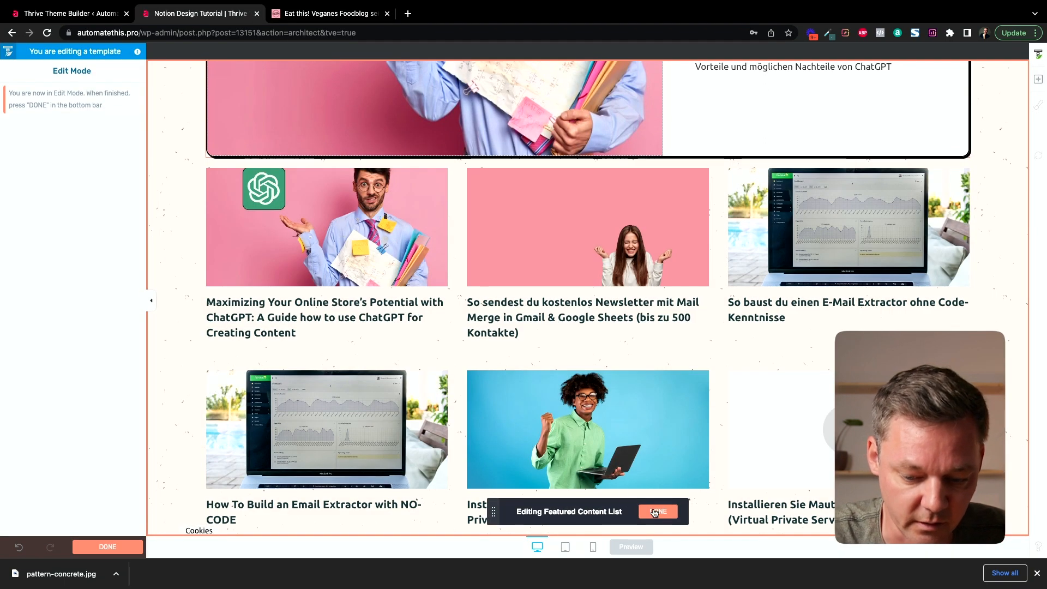
pyautogui.click(657, 510)
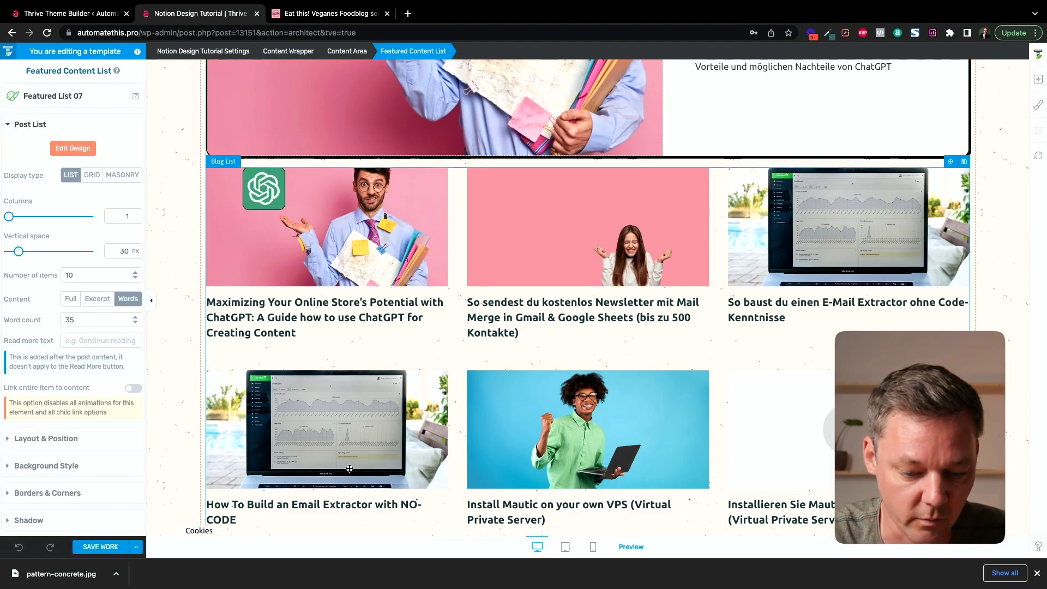
pyautogui.click(98, 551)
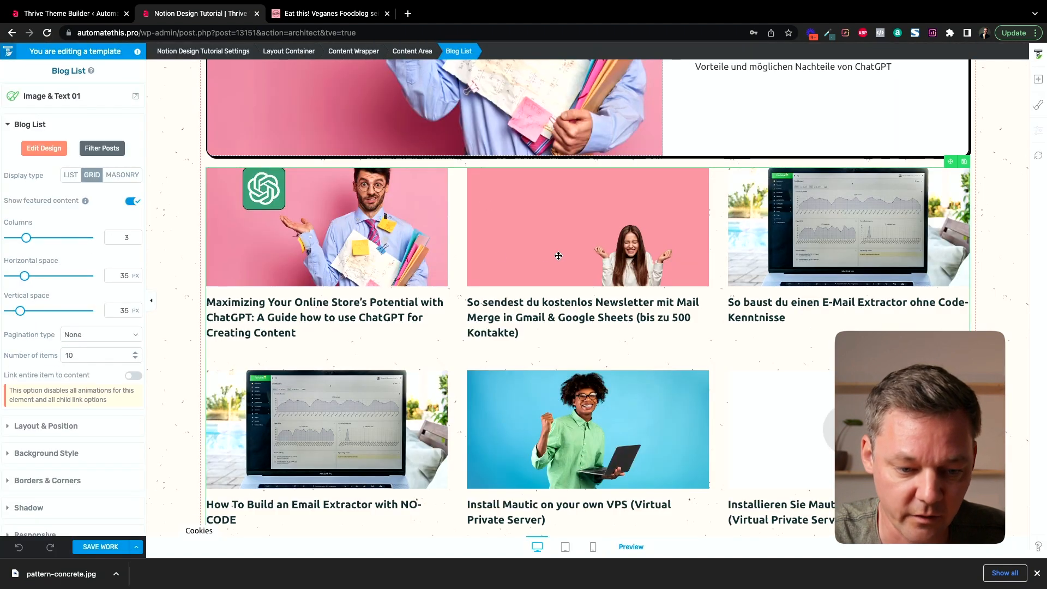
# - Set the blog list grid below the featured article to 2 columns and 2 items
pyautogui.scroll(-1, 395, 254)
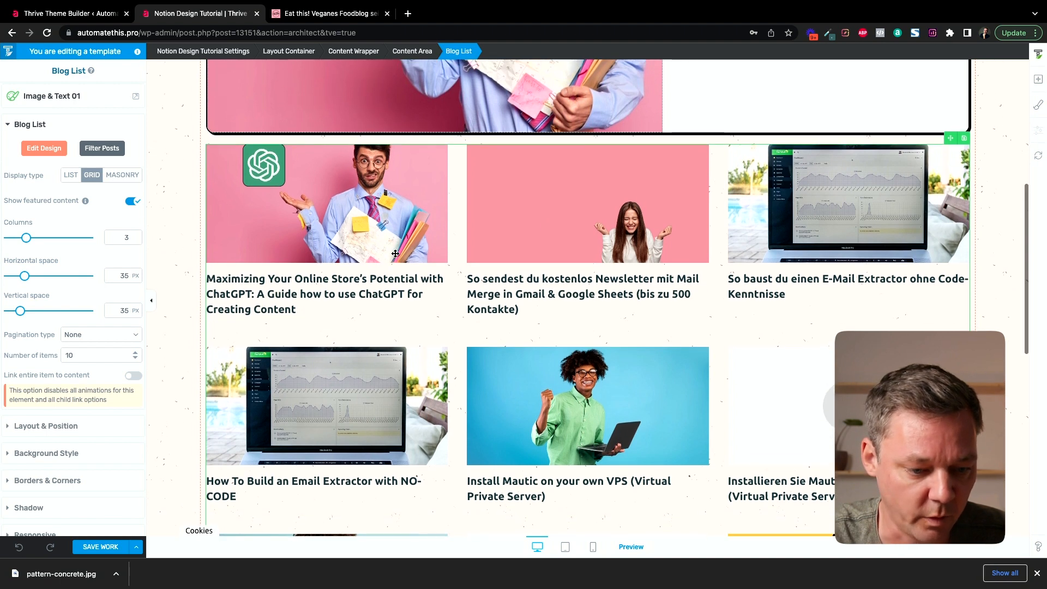
pyautogui.click(125, 240)
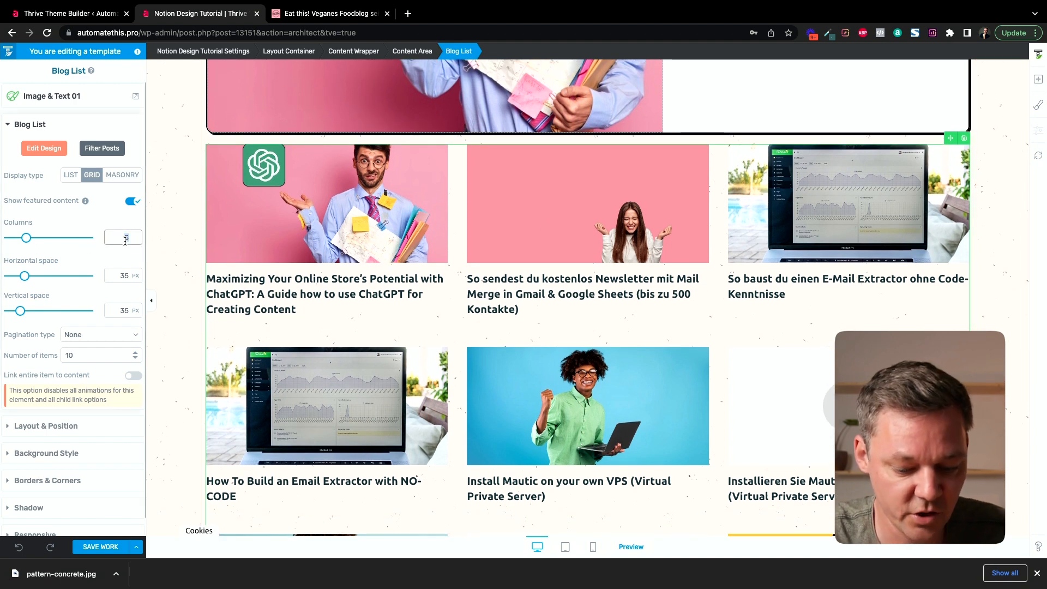
pyautogui.write('2')
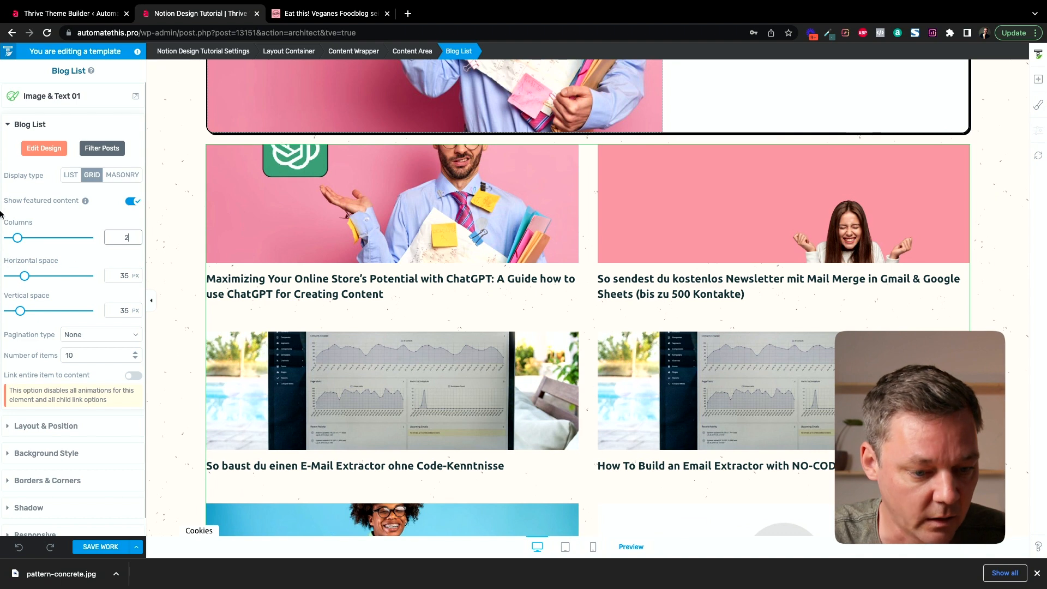
pyautogui.doubleClick(73, 356)
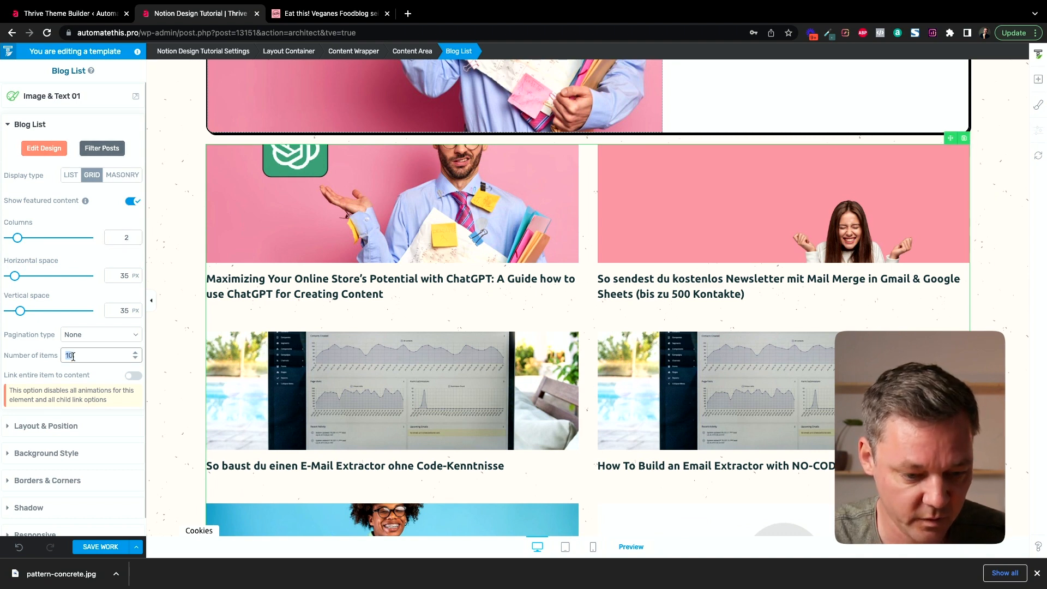
pyautogui.write('2')
pyautogui.click(40, 326)
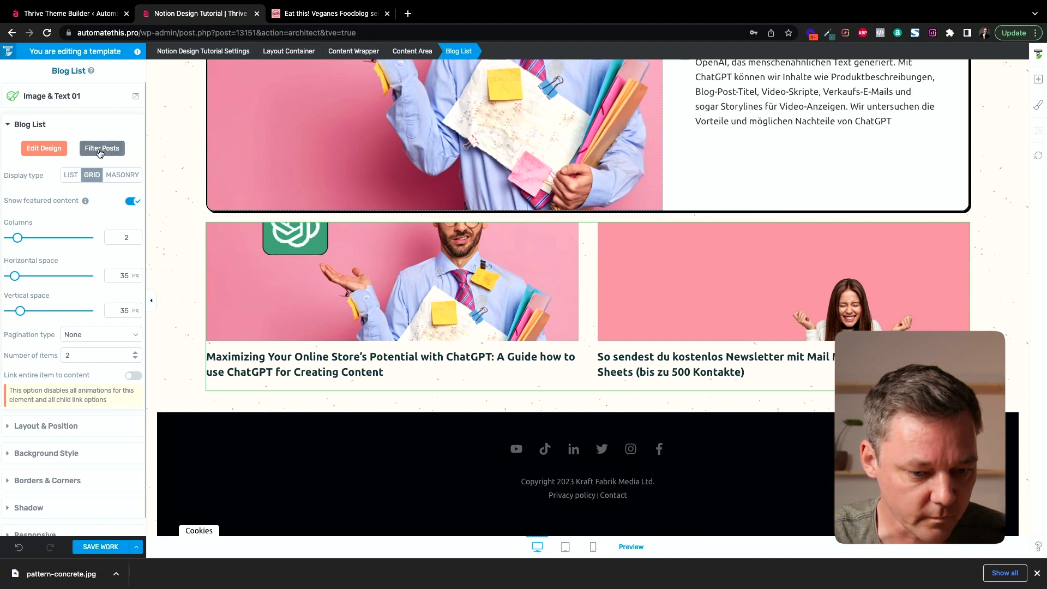
# - Filter the blog list's posts to start from item number 2 and save the filter settings
pyautogui.click(109, 150)
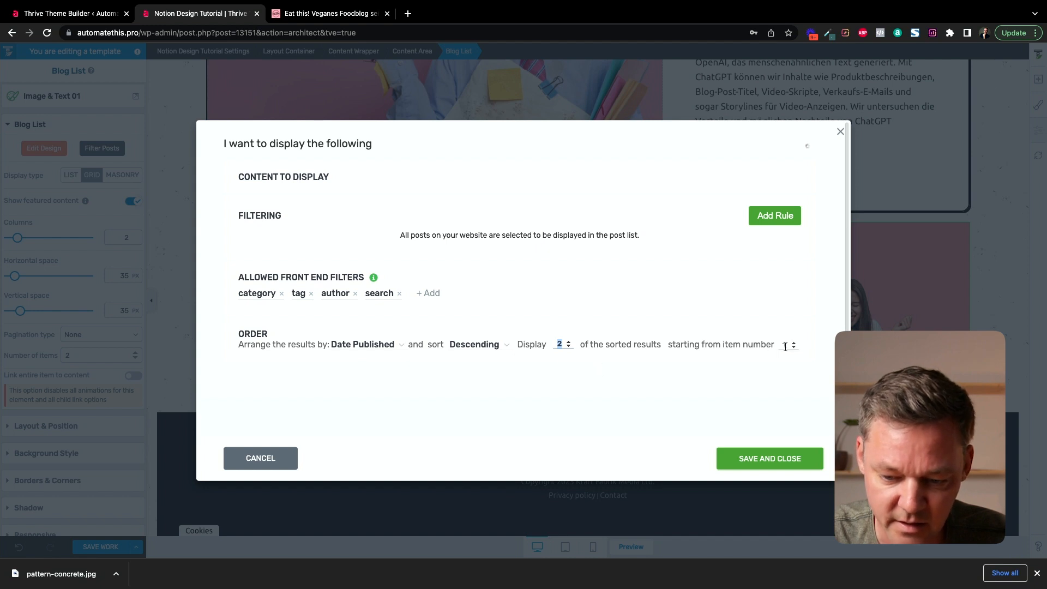
pyautogui.write('2')
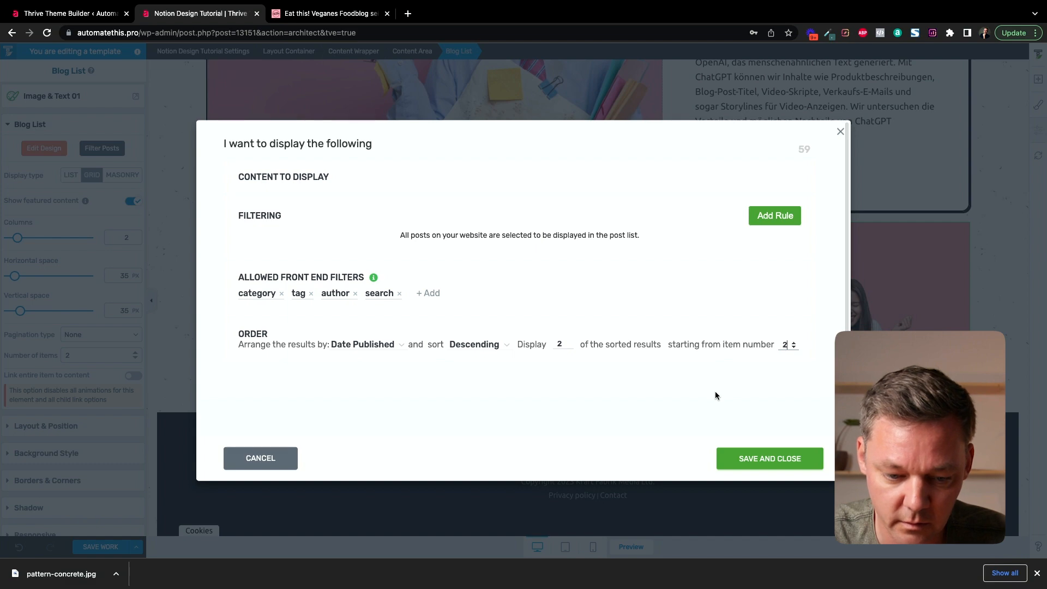
pyautogui.click(756, 459)
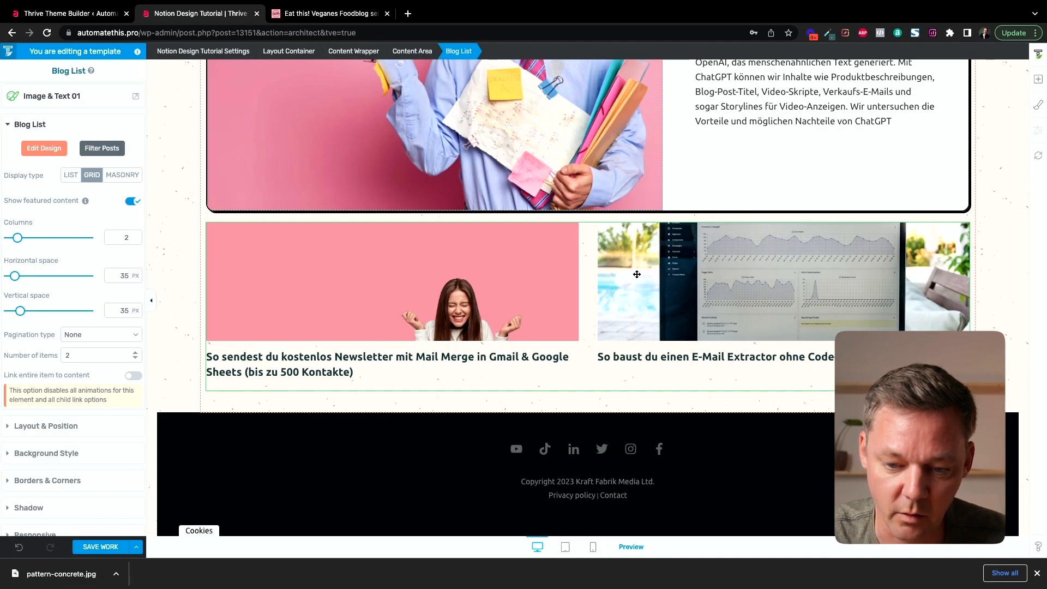
pyautogui.scroll(3, 601, 101)
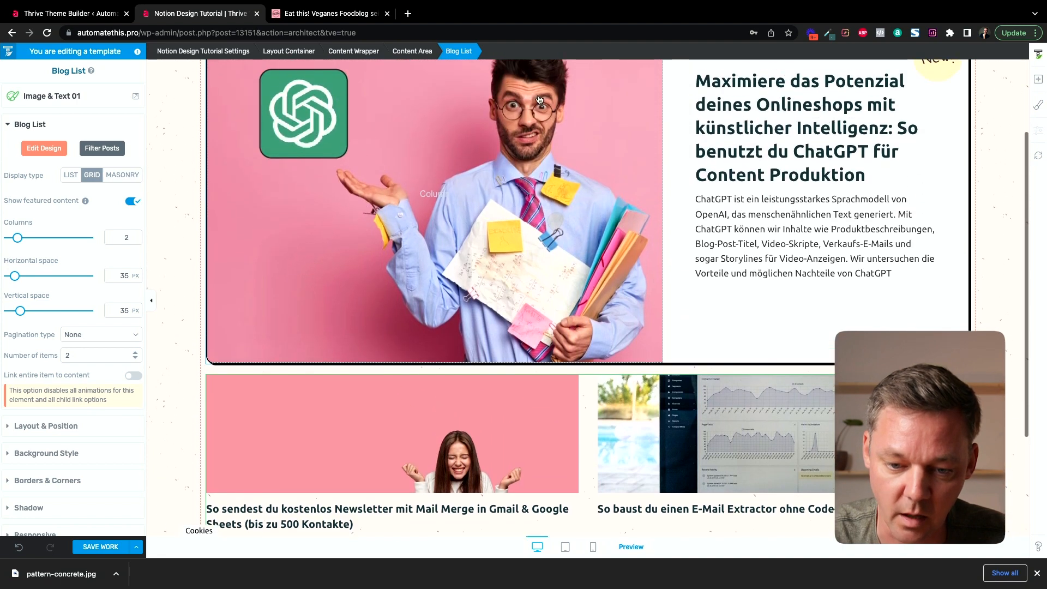
pyautogui.scroll(-3, 645, 291)
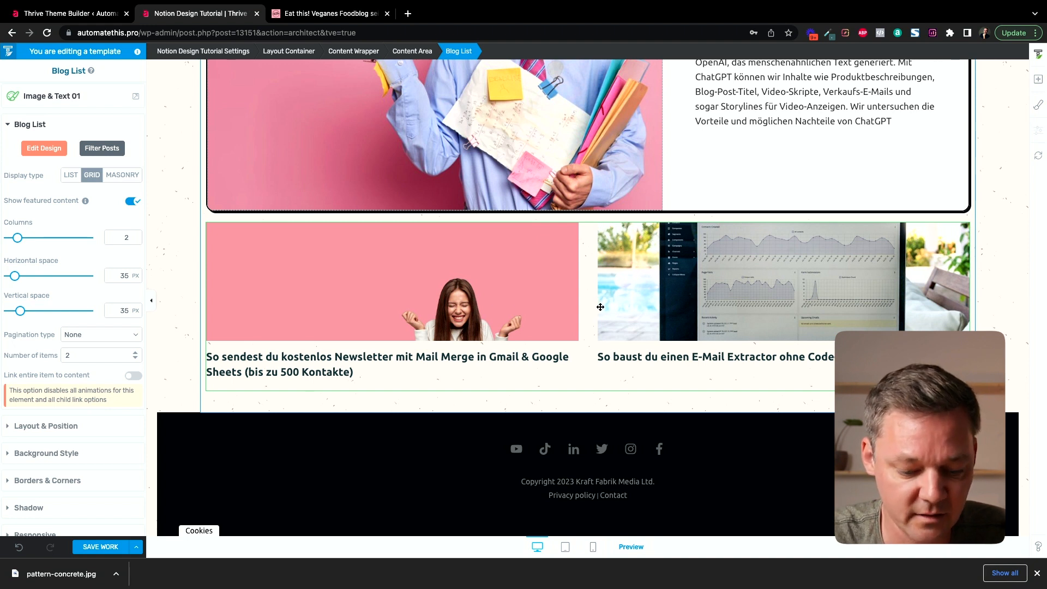
# - Insert a Post List element below the two-column blog list using the Image & Text 01 template
pyautogui.click(1038, 79)
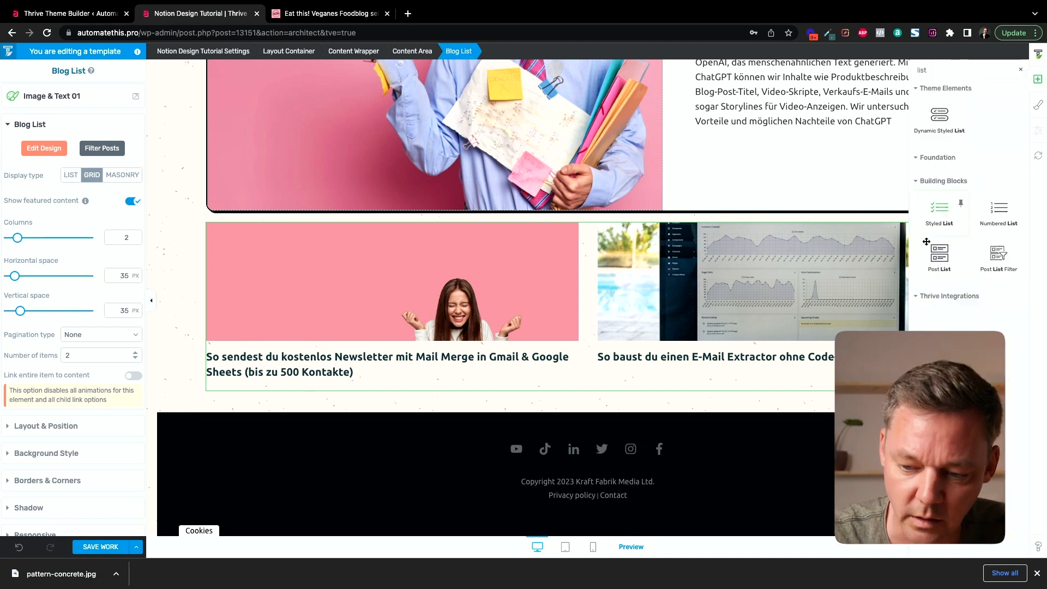
pyautogui.moveTo(939, 258); pyautogui.dragTo(645, 264)
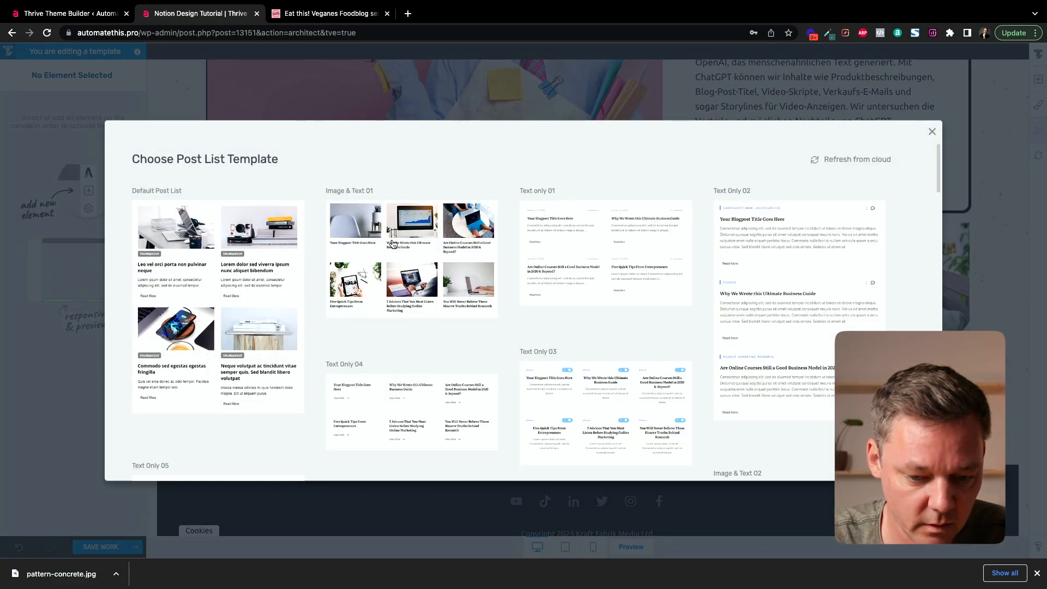
pyautogui.click(411, 264)
# - Filter the new post list's posts to start from item number 3 and save the filter settings
pyautogui.scroll(-3, 412, 265)
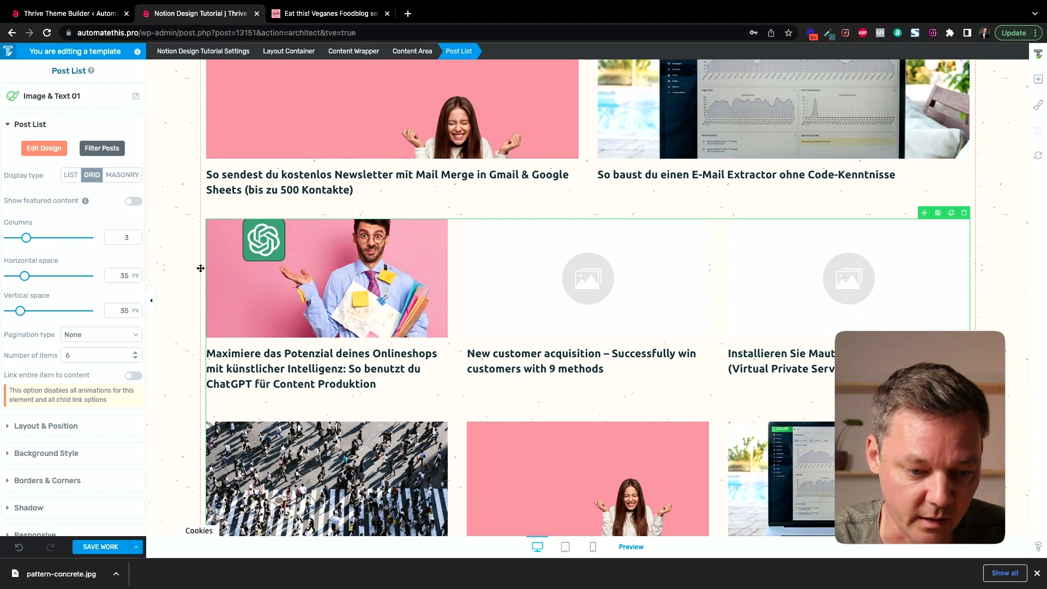
pyautogui.click(105, 154)
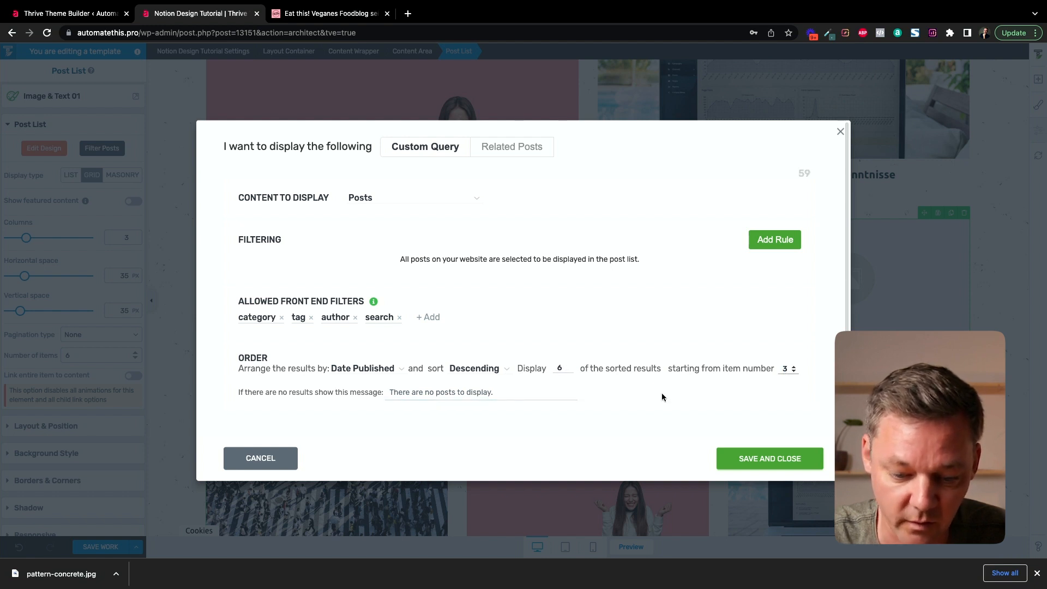
pyautogui.click(747, 465)
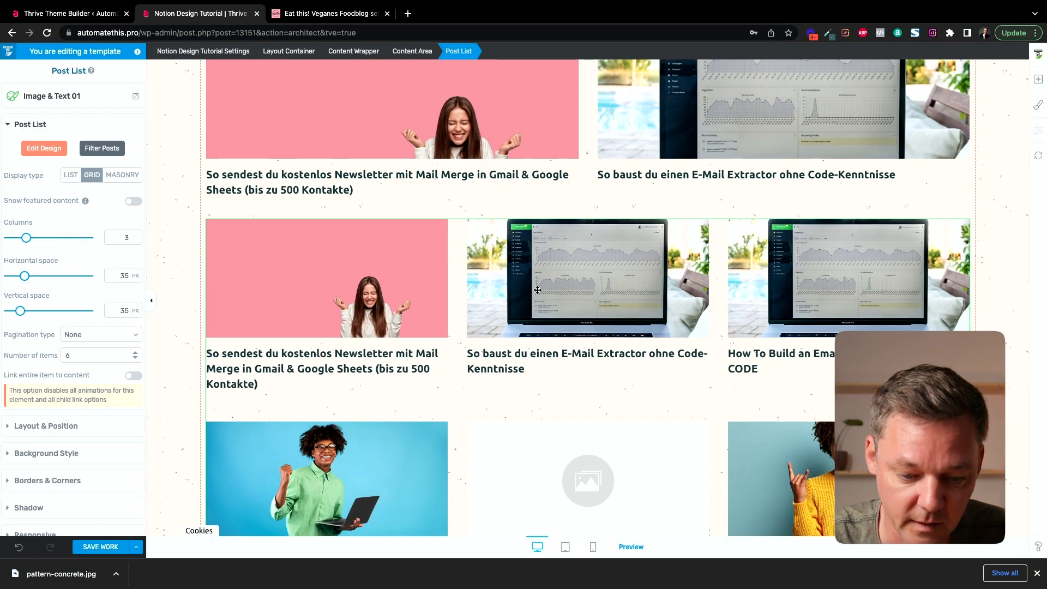
# - Set the three-column post list's query to start from item number 3 and save the filter
pyautogui.scroll(-5, 538, 290)
pyautogui.scroll(3, 607, 223)
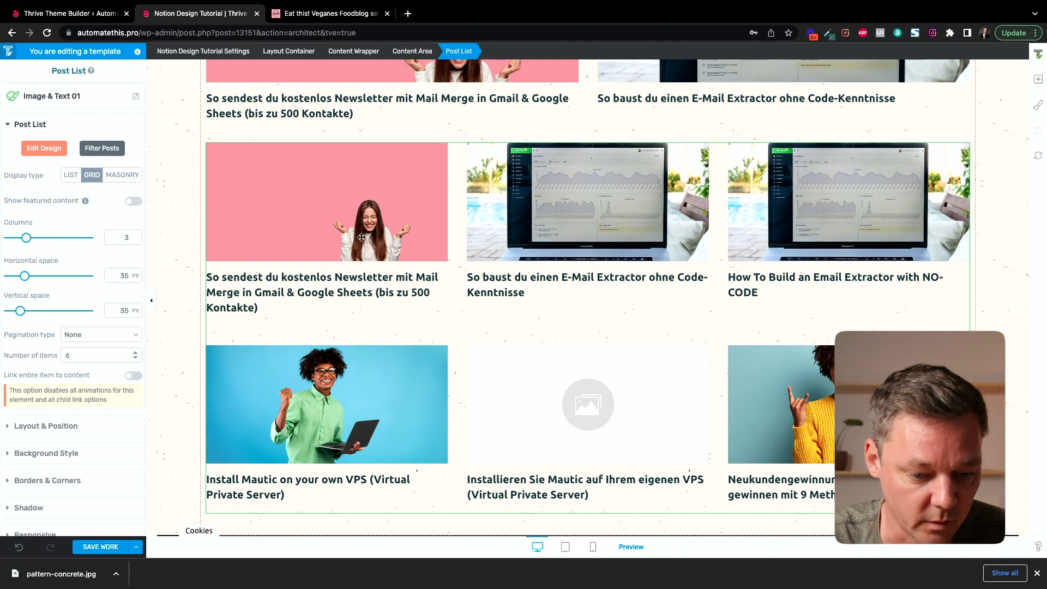
pyautogui.scroll(3, 423, 244)
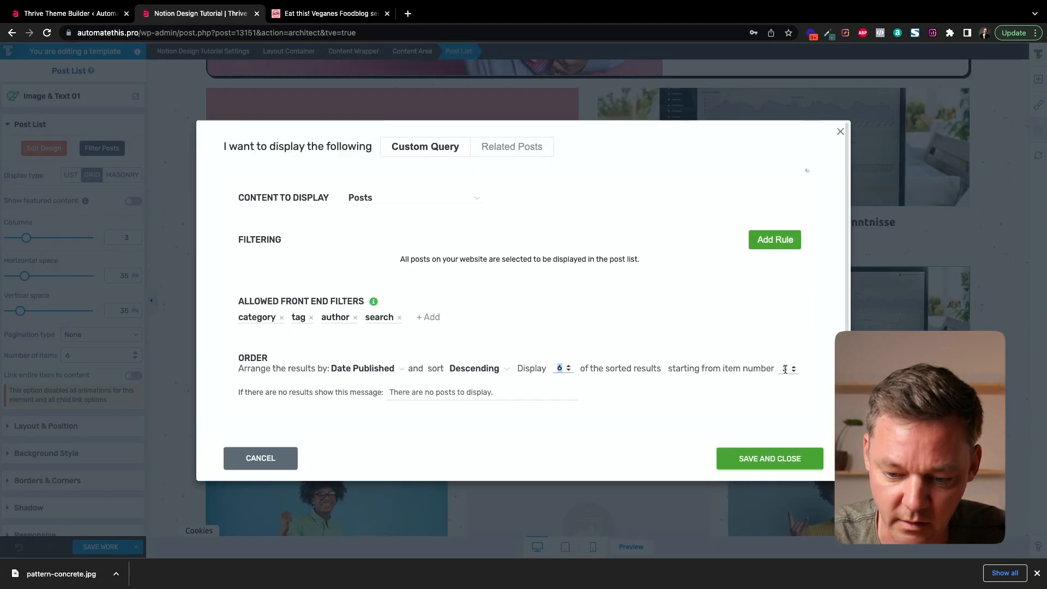
pyautogui.click(770, 458)
pyautogui.scroll(5, 493, 291)
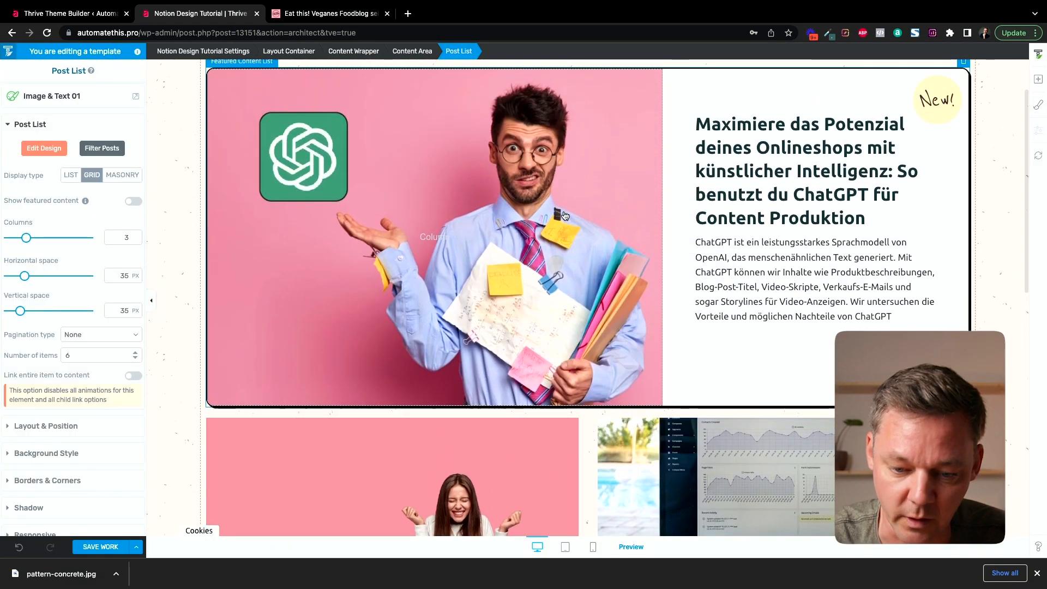
pyautogui.scroll(-3, 444, 299)
pyautogui.scroll(-4, 737, 283)
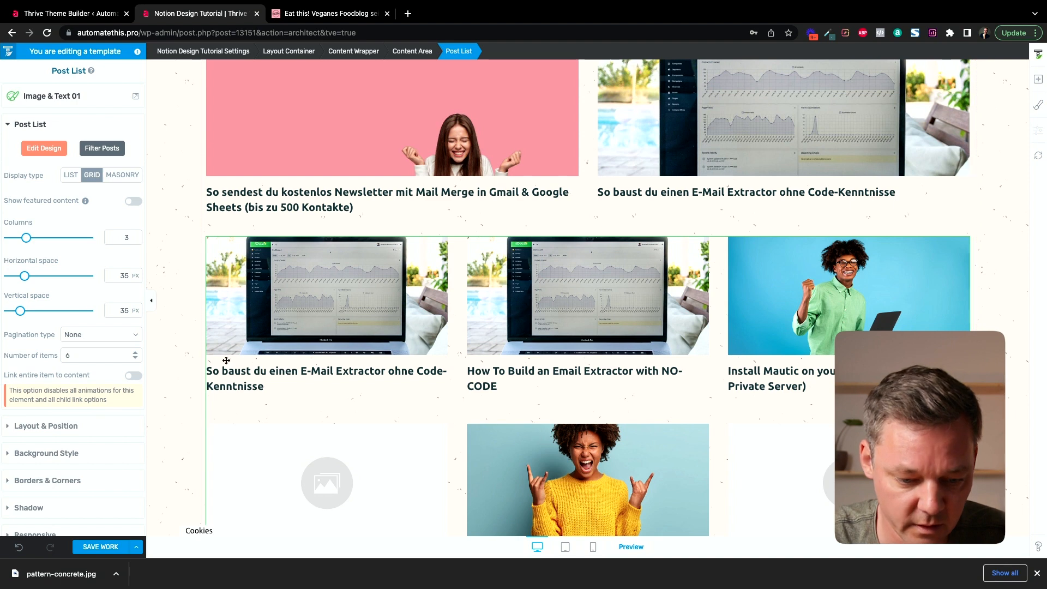
# - Edit the two-column blog list's design and give its Article element a solid White background
pyautogui.doubleClick(334, 319)
pyautogui.scroll(-3, 569, 263)
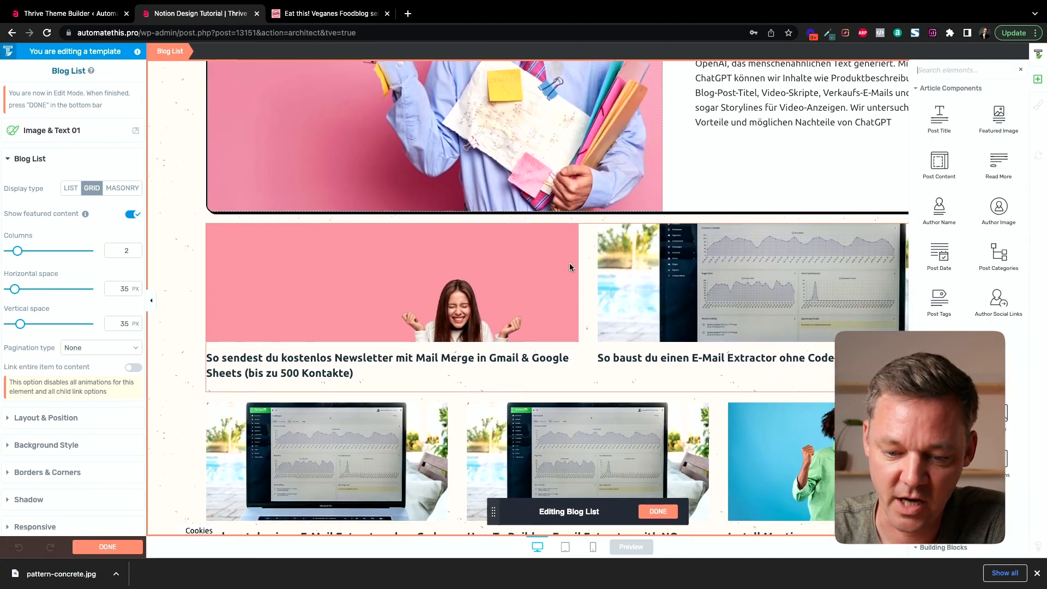
pyautogui.click(479, 262)
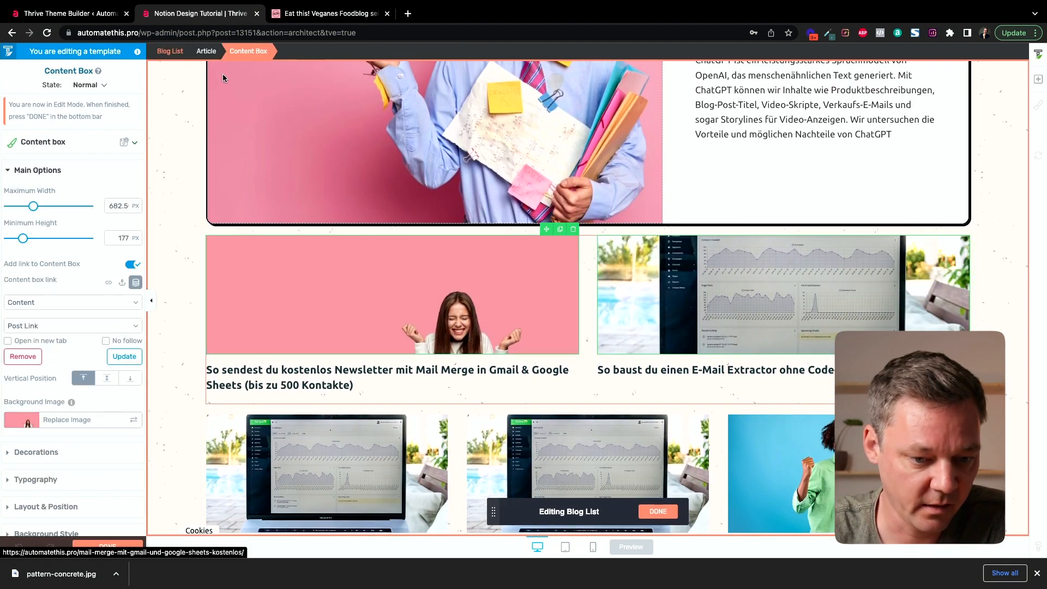
pyautogui.click(205, 51)
pyautogui.click(46, 167)
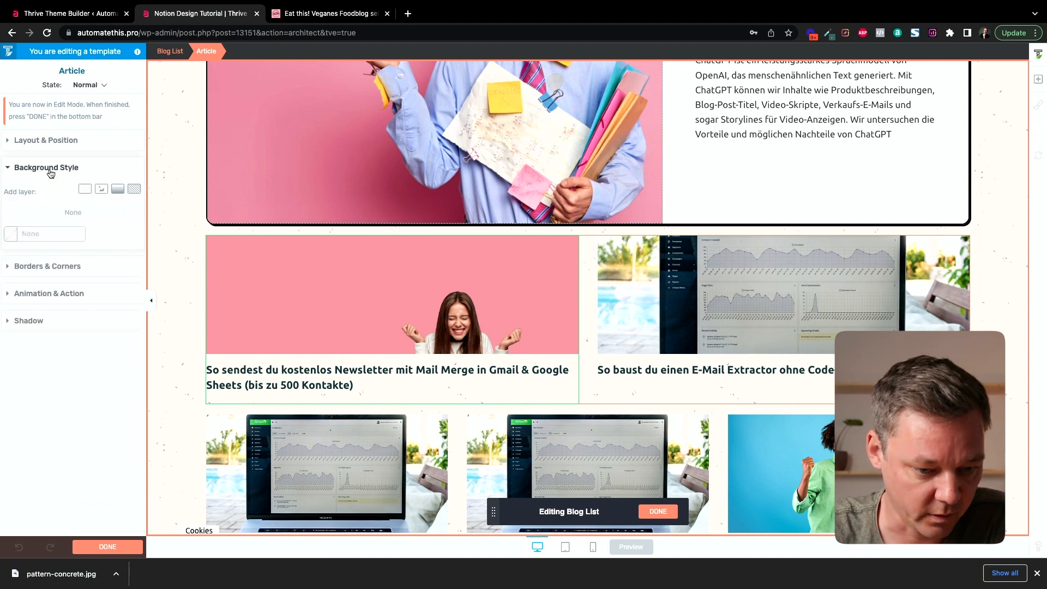
pyautogui.click(85, 191)
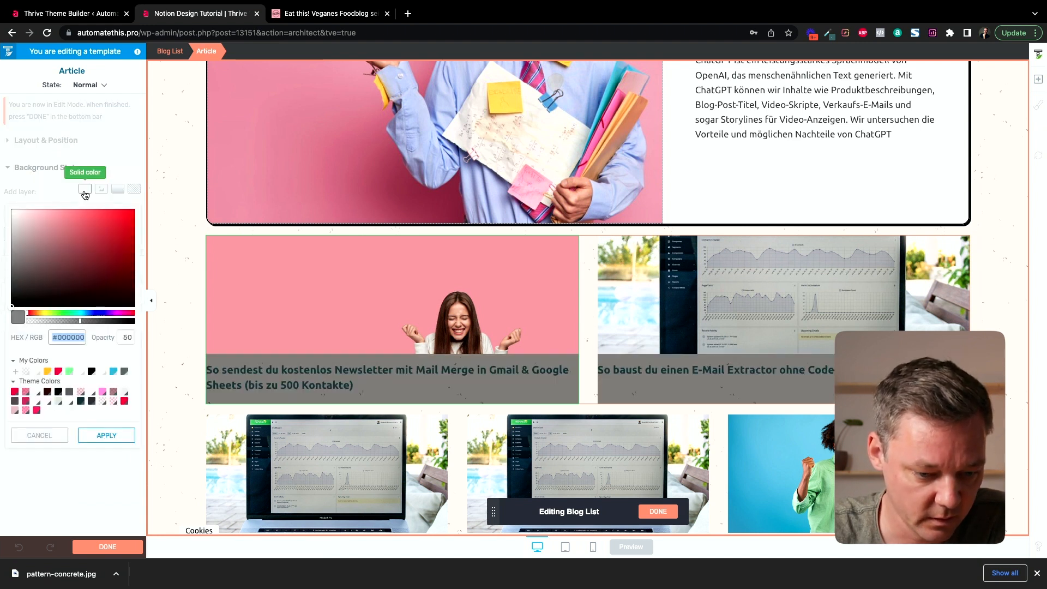
pyautogui.click(108, 436)
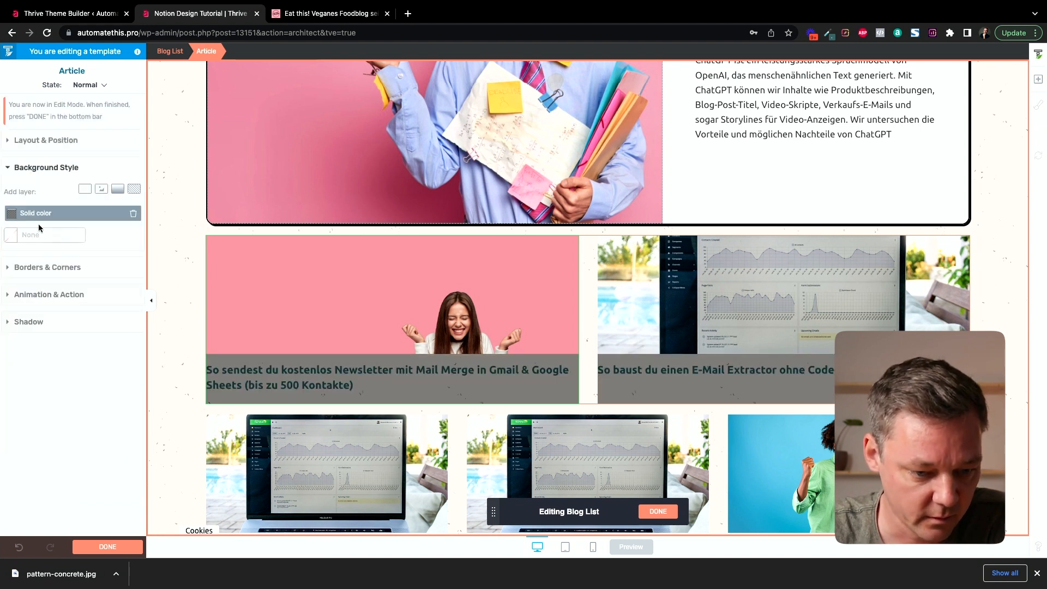
pyautogui.click(22, 234)
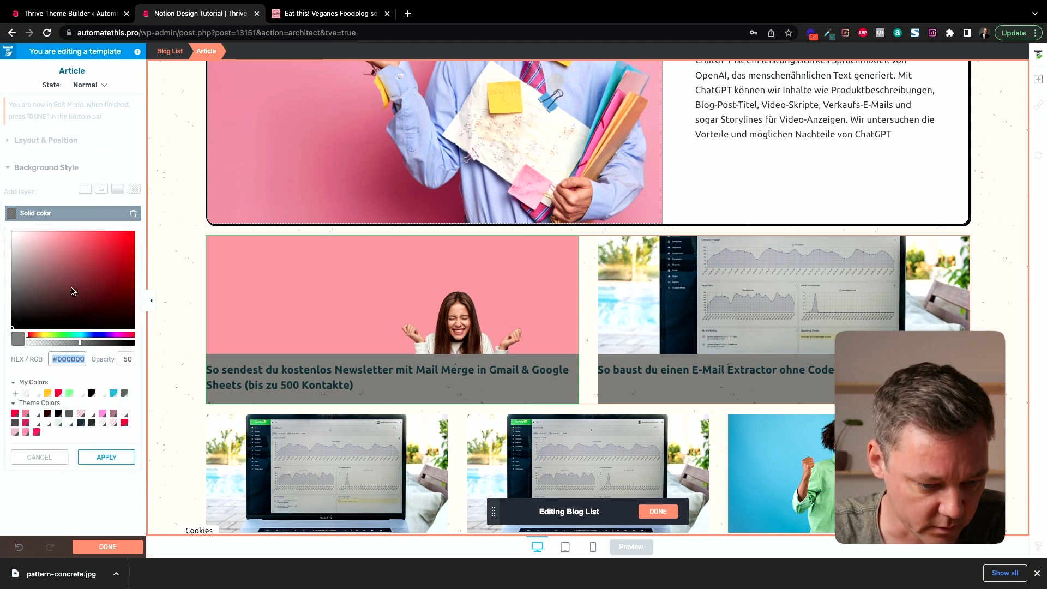
pyautogui.click(80, 393)
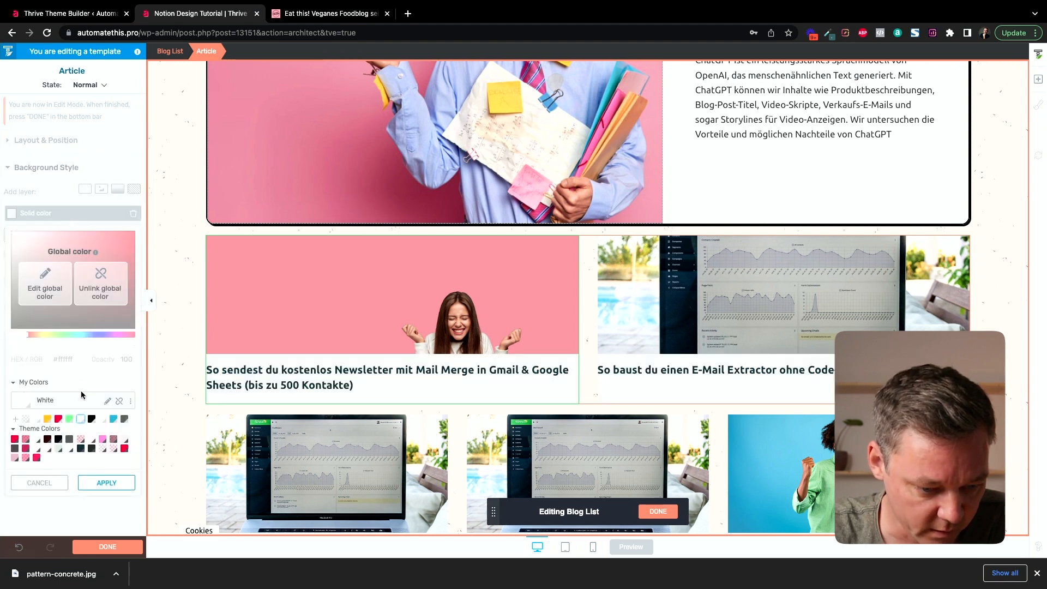
pyautogui.click(120, 480)
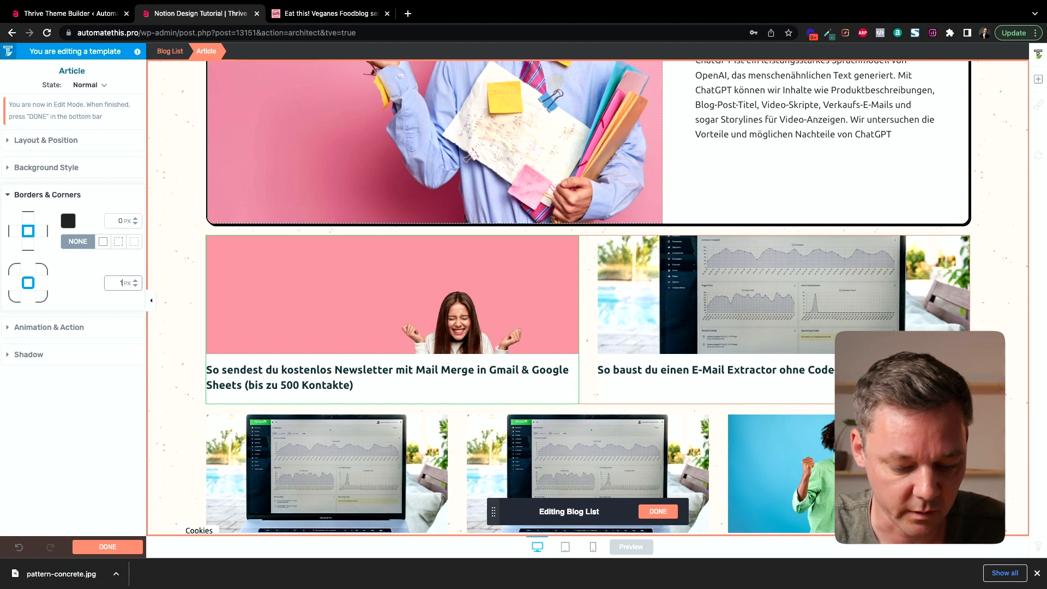
# - Give the Article element a 2 px solid border in the Bunker color and 15 px rounded corners
pyautogui.click(138, 217)
pyautogui.click(137, 217)
pyautogui.click(68, 221)
pyautogui.click(93, 406)
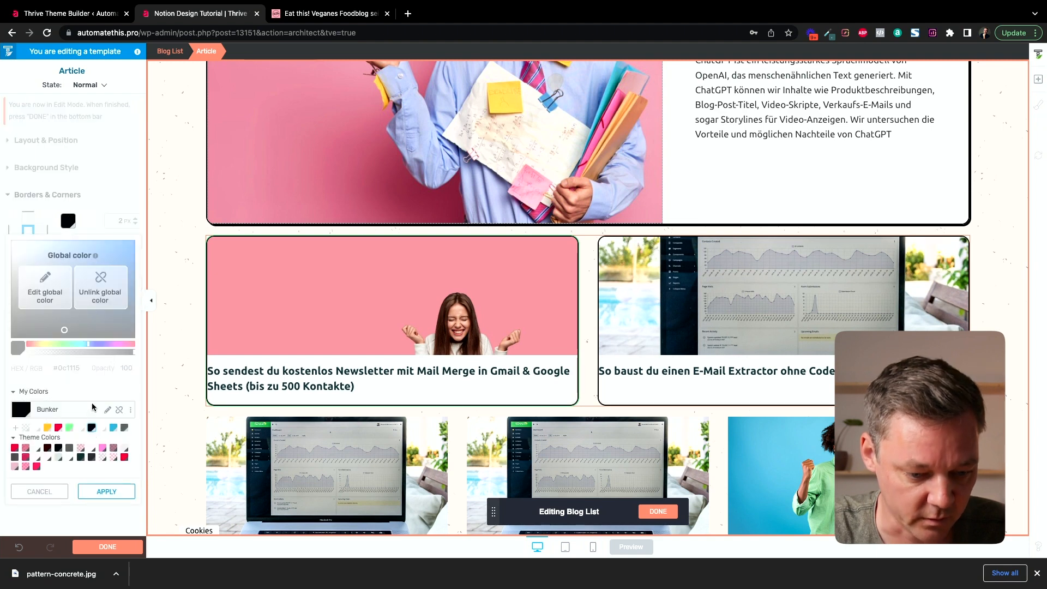
pyautogui.click(107, 492)
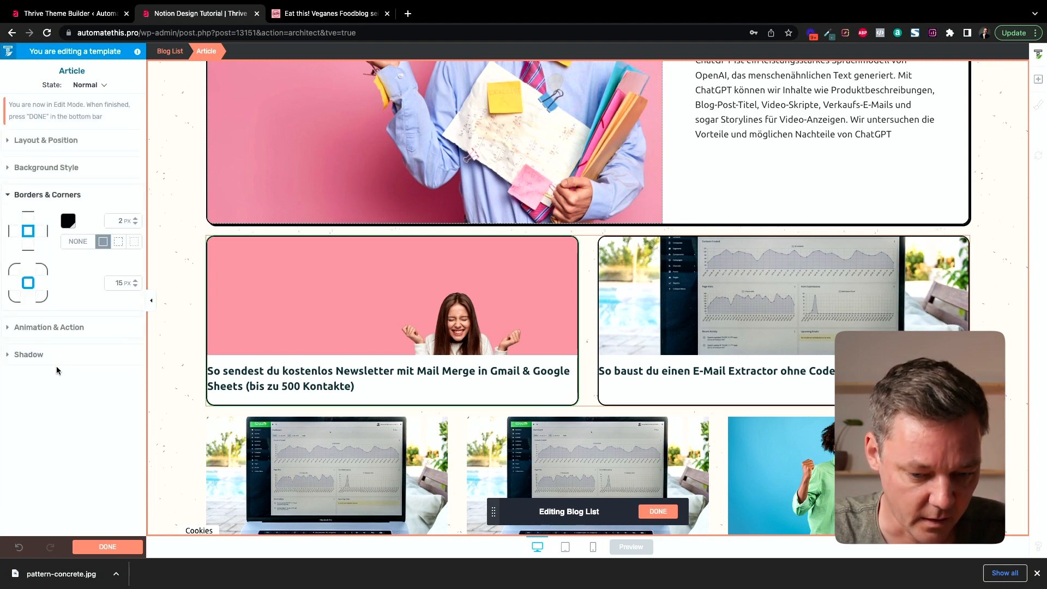
# - Add a drop shadow in the Bunker color (#0c1115) to the Article element
pyautogui.click(31, 356)
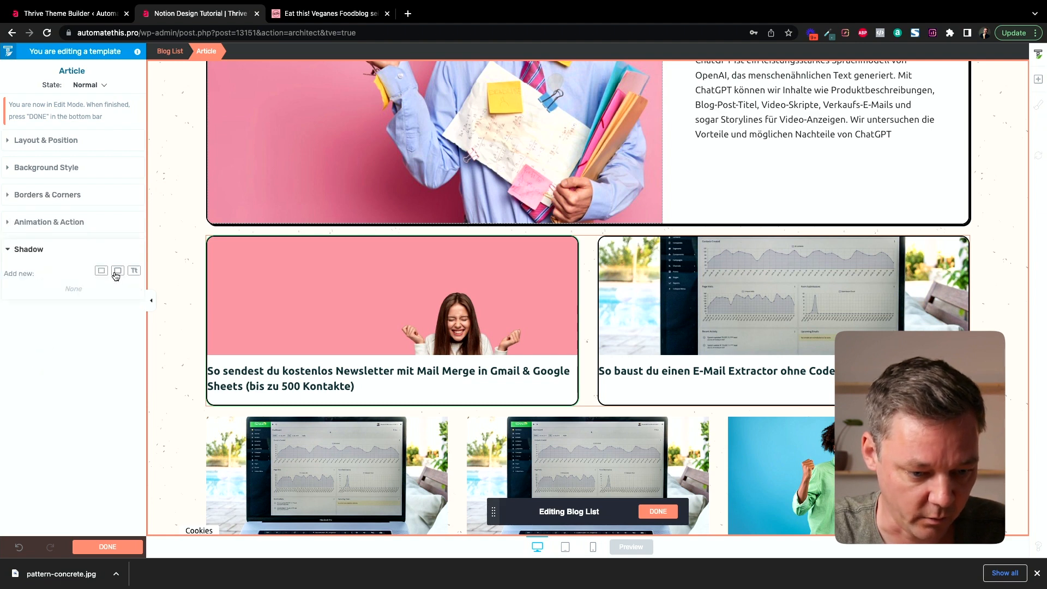
pyautogui.click(118, 271)
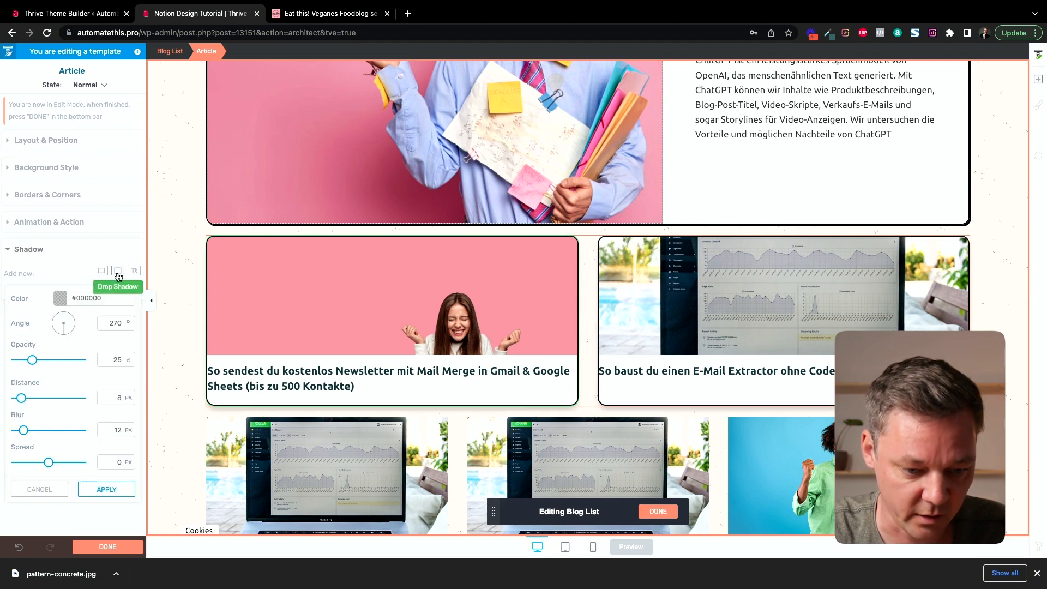
pyautogui.click(77, 298)
pyautogui.scroll(-2, 98, 480)
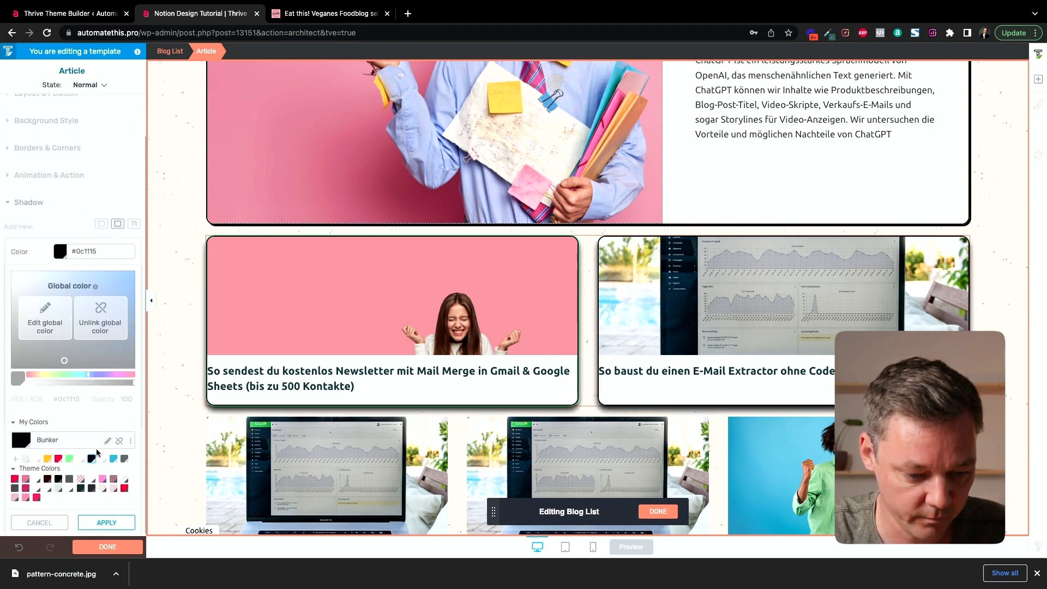
pyautogui.click(106, 524)
# - Set the article's drop shadow to a 320° angle, 4 px distance and 0 px blur, and apply it
pyautogui.doubleClick(113, 324)
pyautogui.write('320')
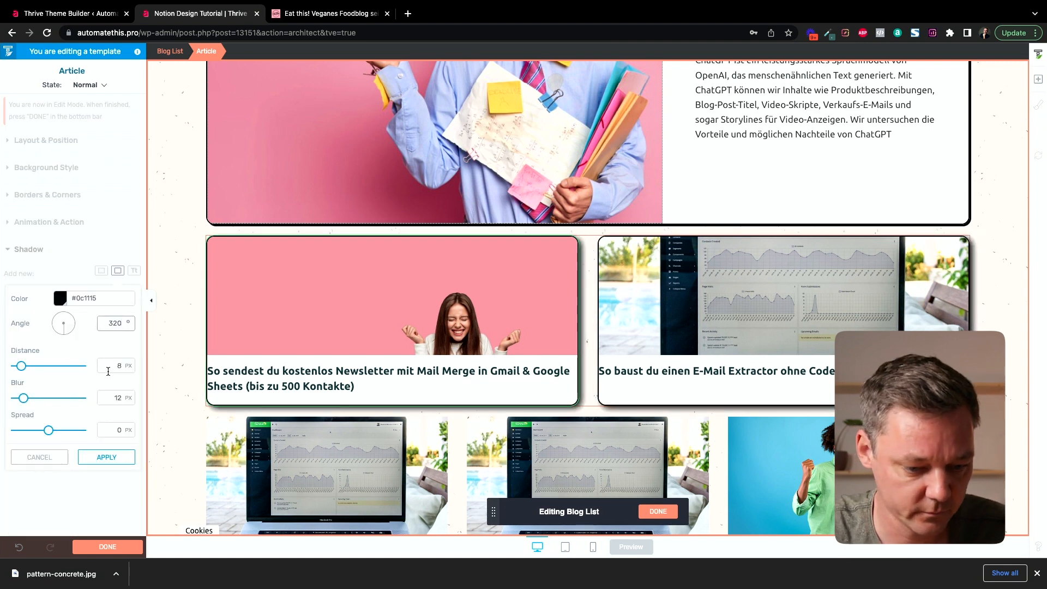
pyautogui.doubleClick(116, 366)
pyautogui.write('4')
pyautogui.doubleClick(116, 398)
pyautogui.write('0')
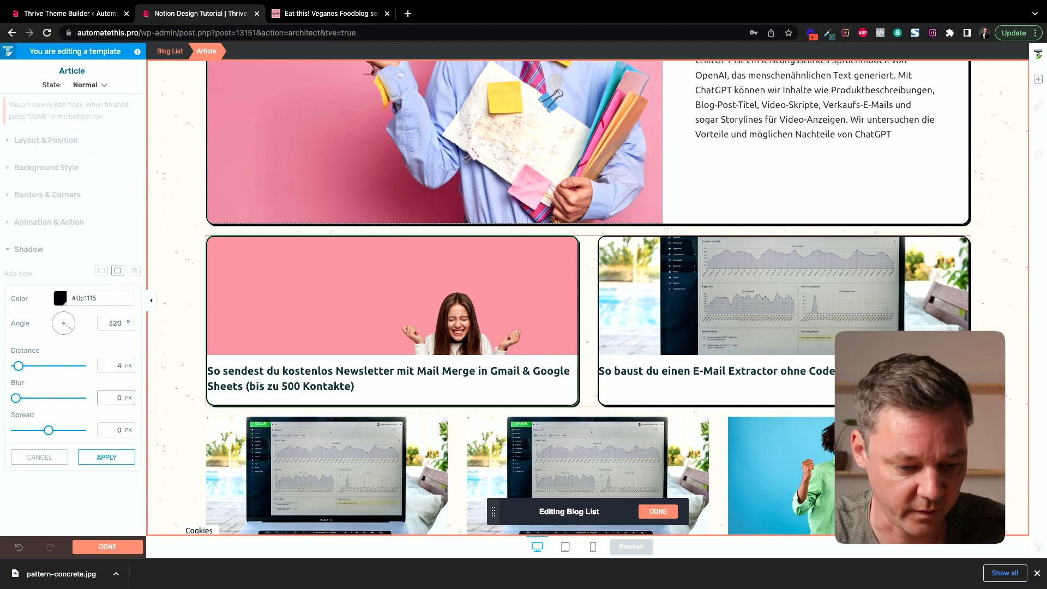
pyautogui.click(106, 457)
# - Set the minimum height of the article's image content box to 373 px
pyautogui.click(322, 311)
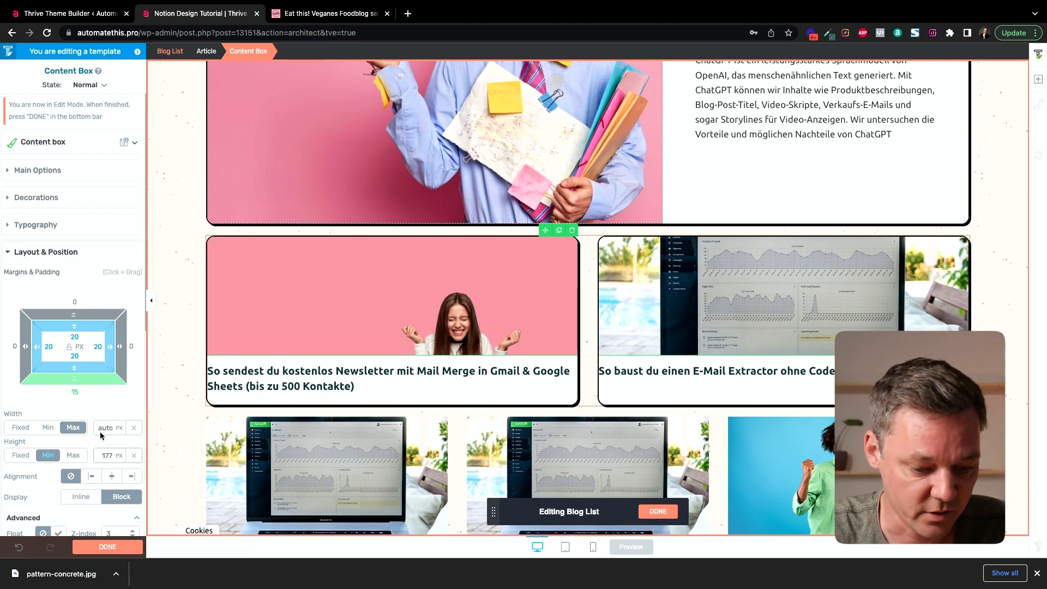
pyautogui.scroll(-1, 109, 436)
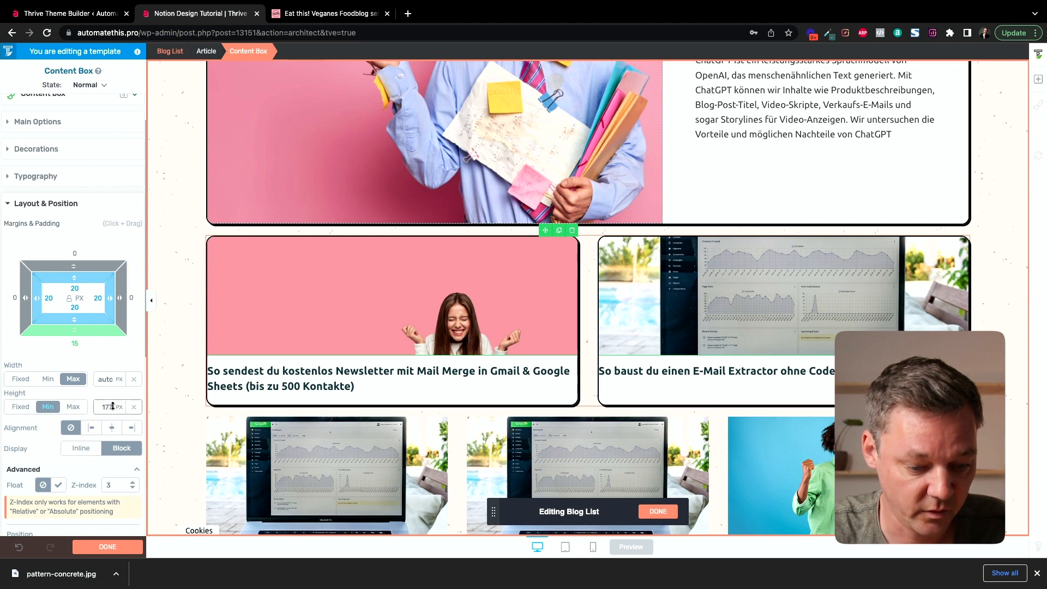
pyautogui.moveTo(106, 407); pyautogui.dragTo(138, 300)
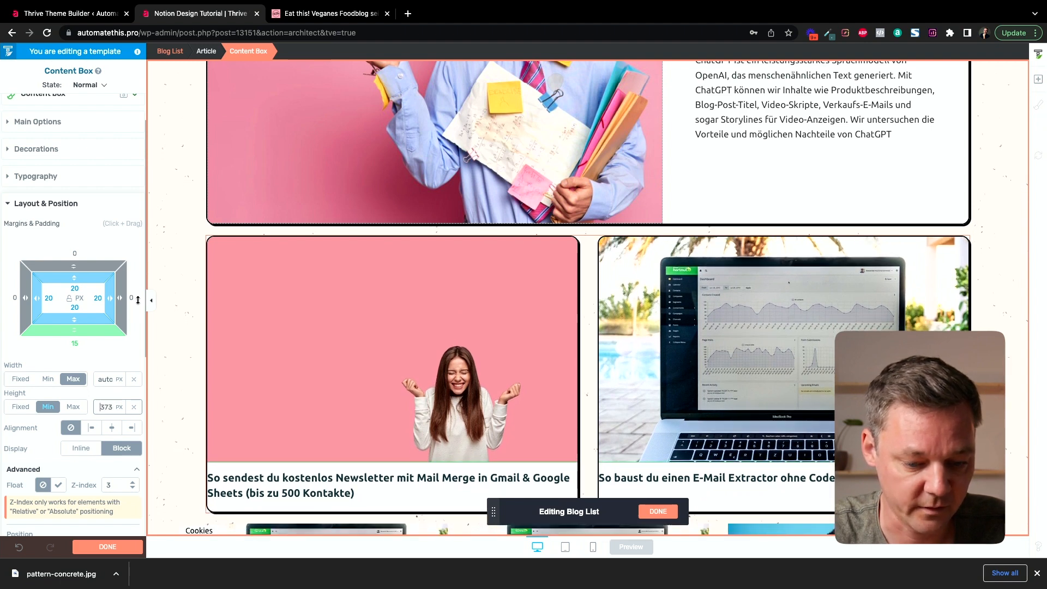
pyautogui.scroll(-3, 371, 338)
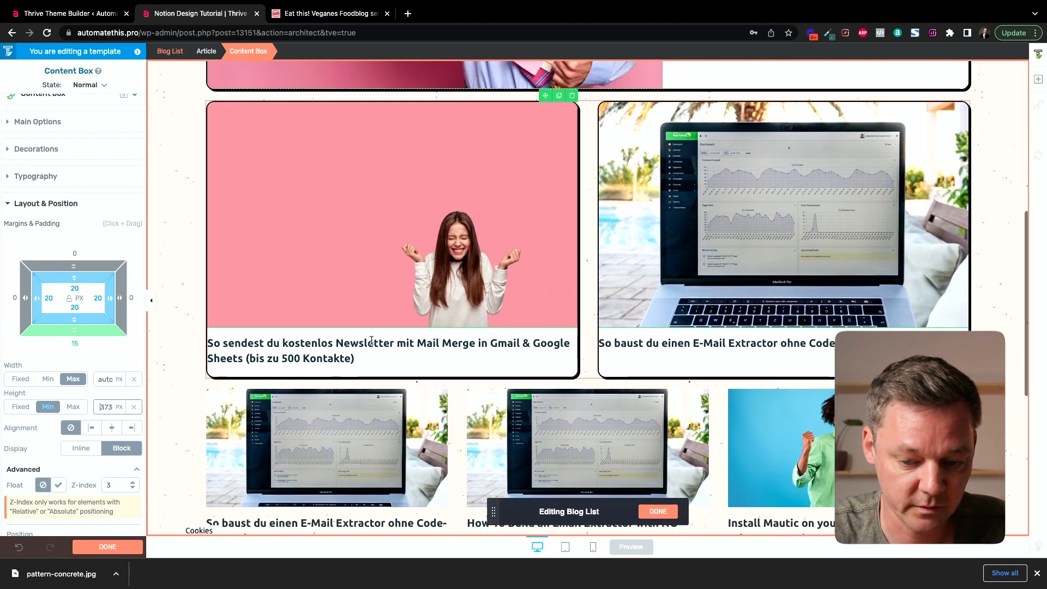
# - Set the link effect of the article's title text to None
pyautogui.click(238, 345)
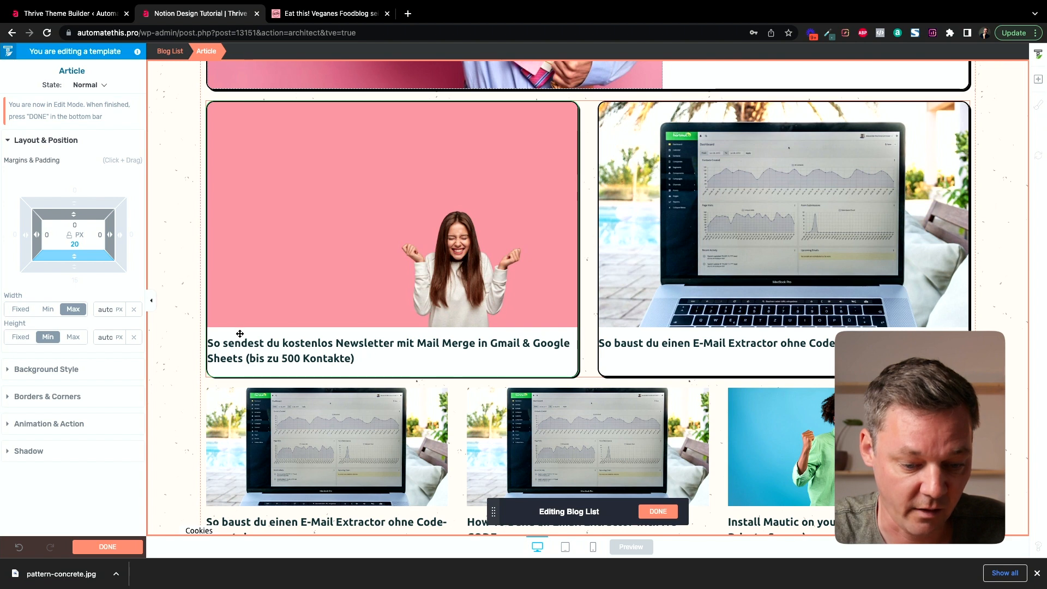
pyautogui.click(229, 343)
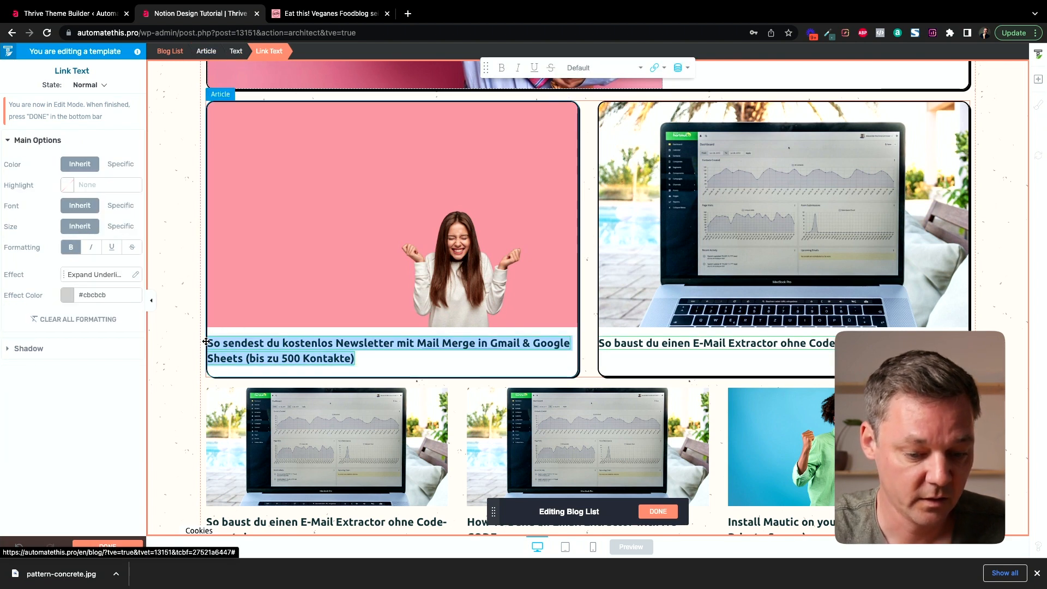
pyautogui.click(98, 276)
pyautogui.click(72, 320)
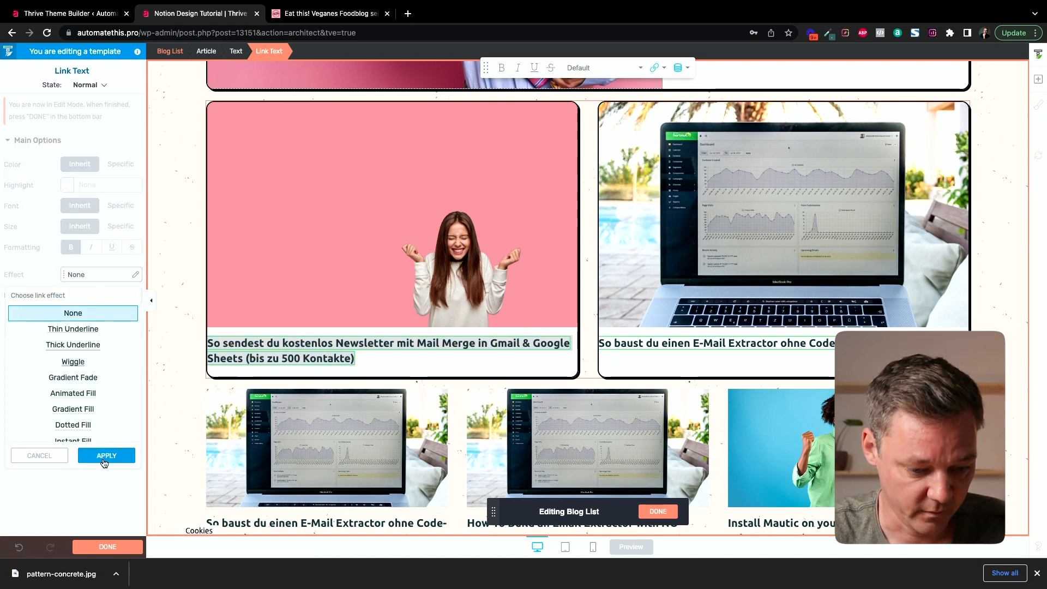
pyautogui.click(107, 455)
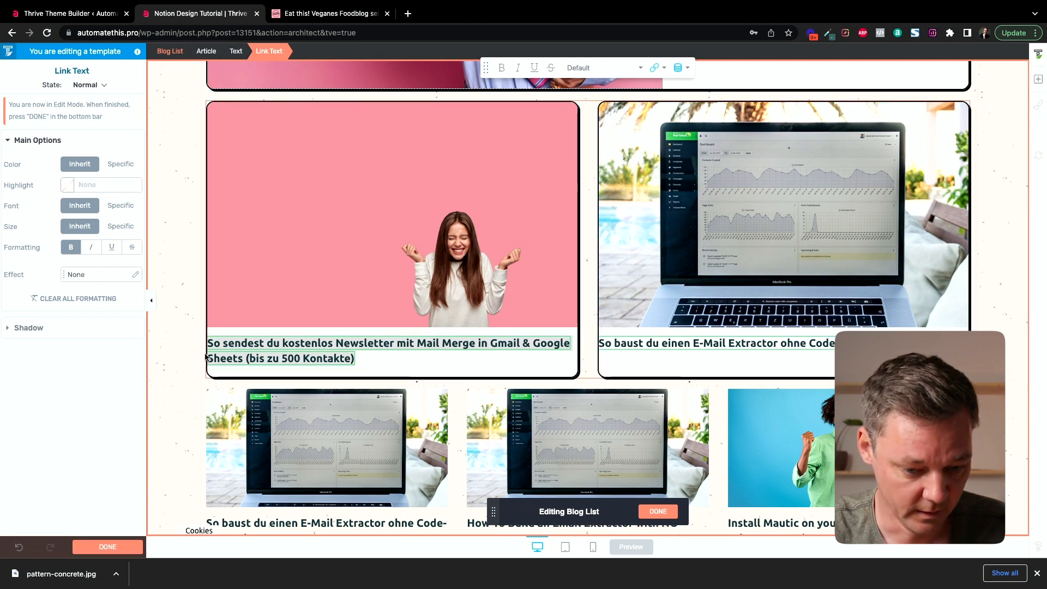
# - Set the left and right padding of the article's title text to 20 px
pyautogui.tripleClick(250, 358)
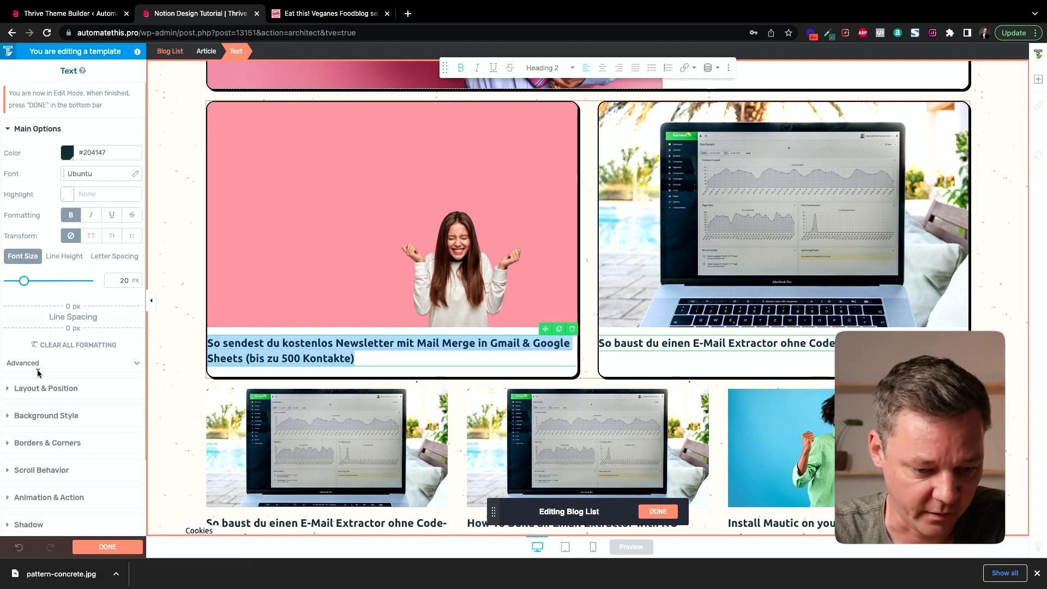
pyautogui.click(27, 385)
pyautogui.click(46, 250)
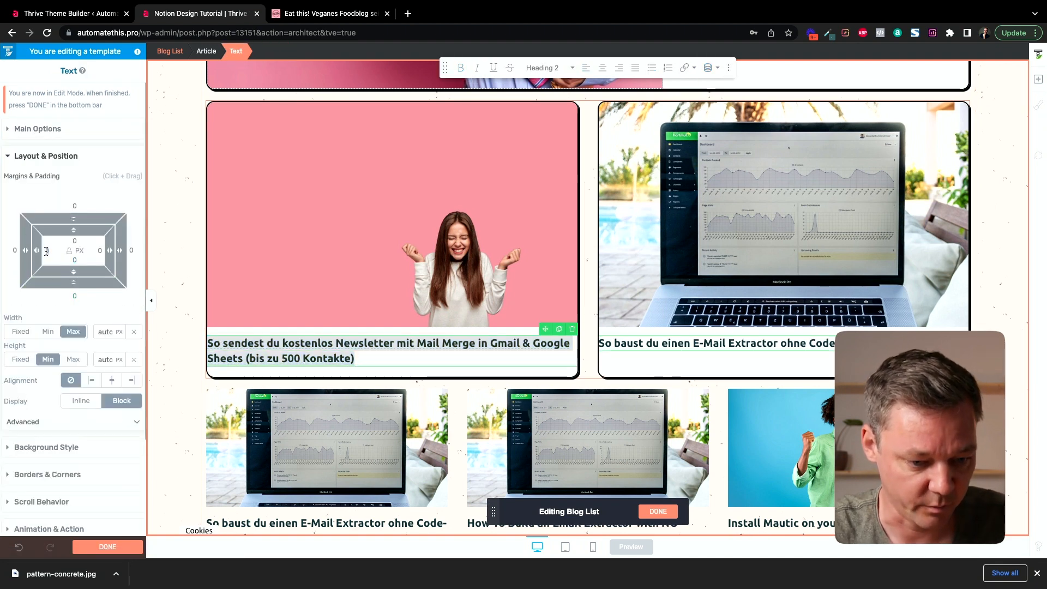
pyautogui.write('20')
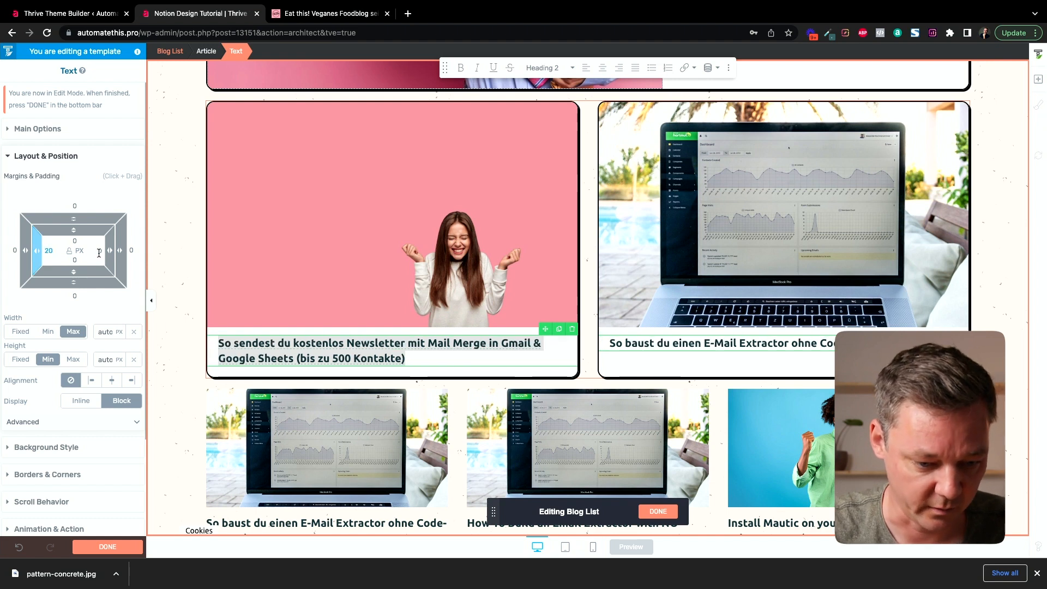
pyautogui.click(99, 251)
pyautogui.write('20')
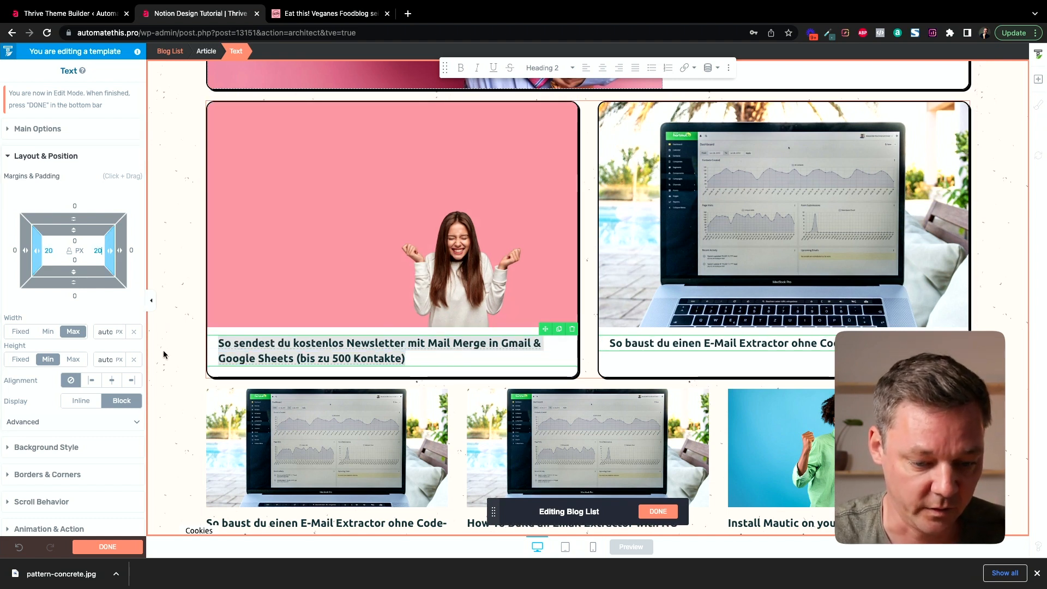
# - Compare the card design on the eat-this.org reference site with the restyled two-column blog list
pyautogui.click(346, 19)
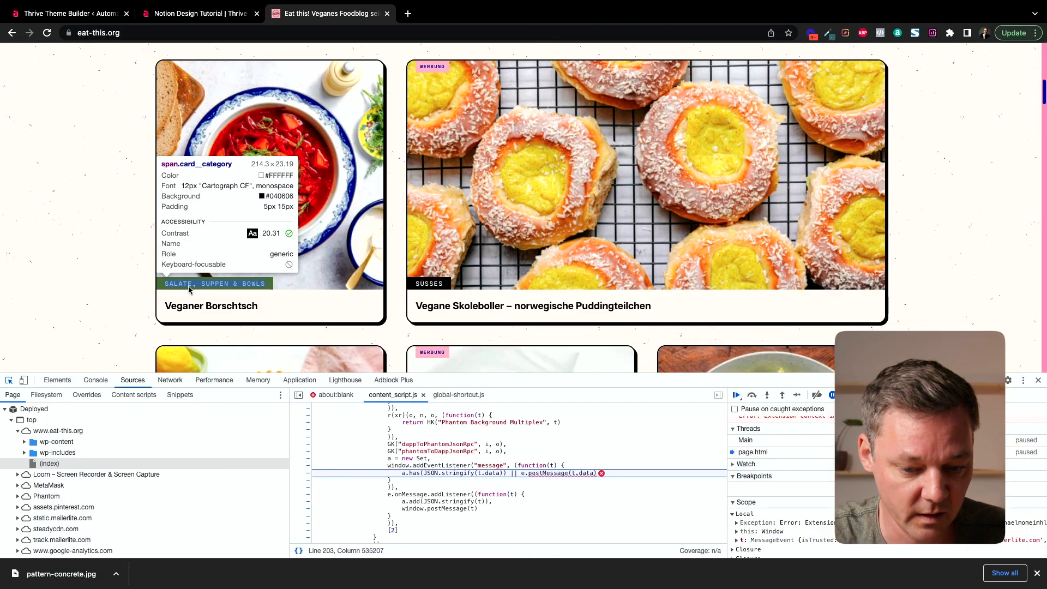
pyautogui.click(200, 16)
pyautogui.scroll(-6, 385, 282)
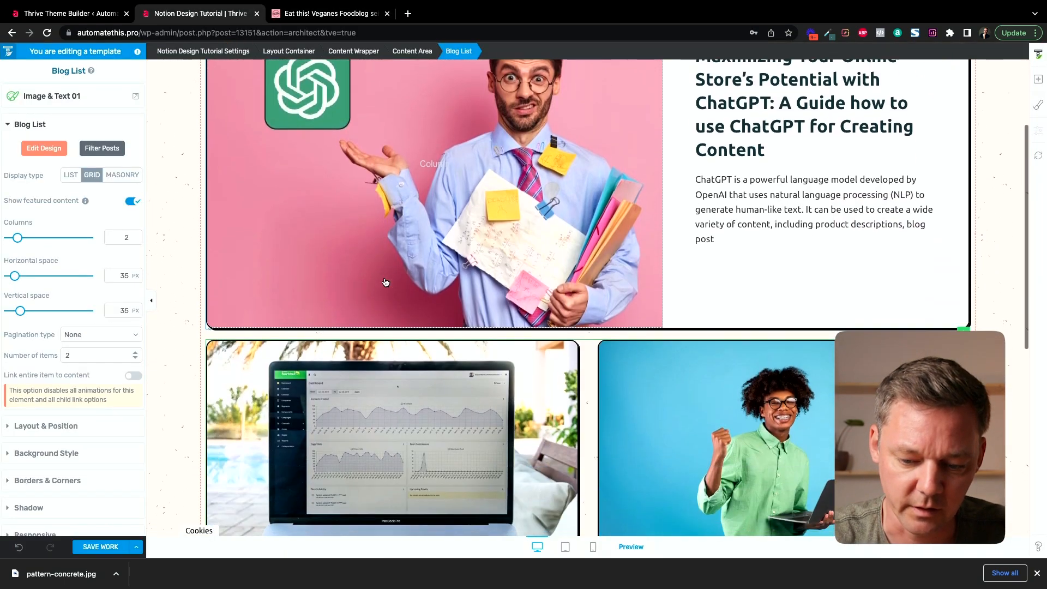
pyautogui.scroll(-5, 445, 404)
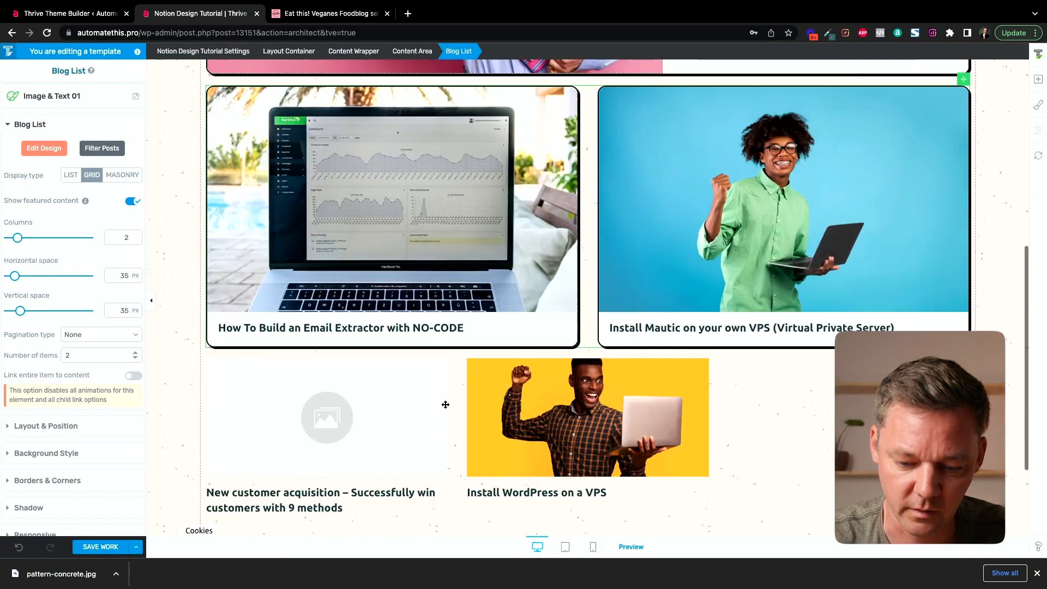
pyautogui.scroll(1, 446, 408)
pyautogui.scroll(3, 446, 408)
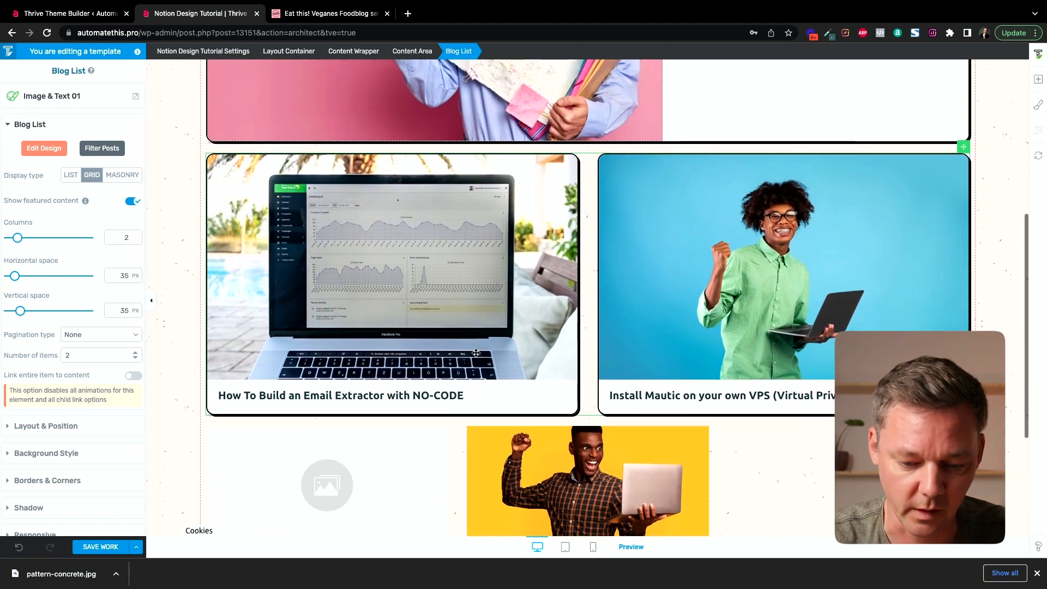
# - Open the two-column blog list for editing and select the article's image content box
pyautogui.doubleClick(349, 262)
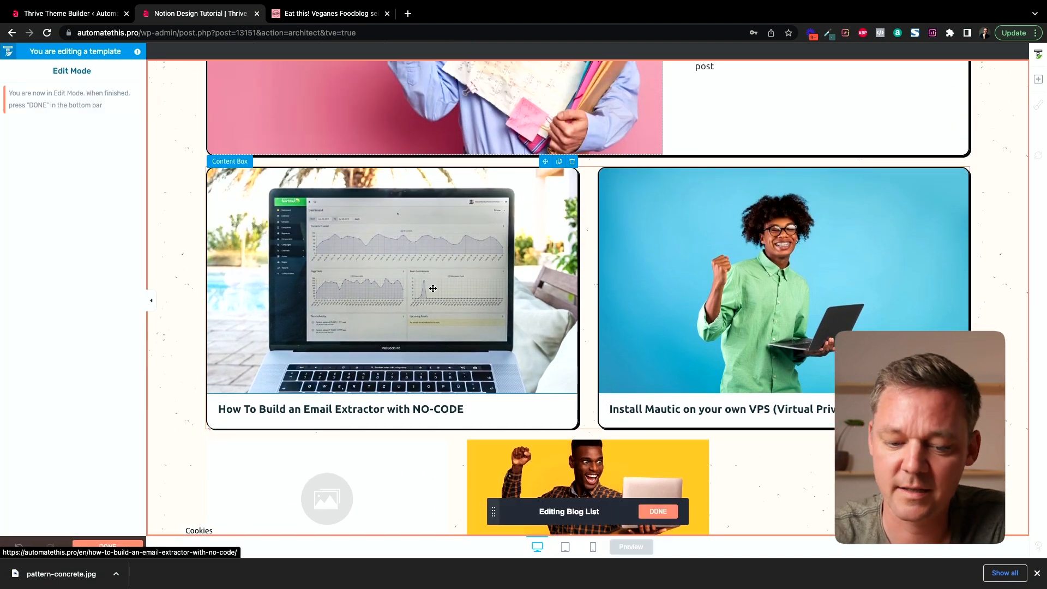
pyautogui.click(365, 310)
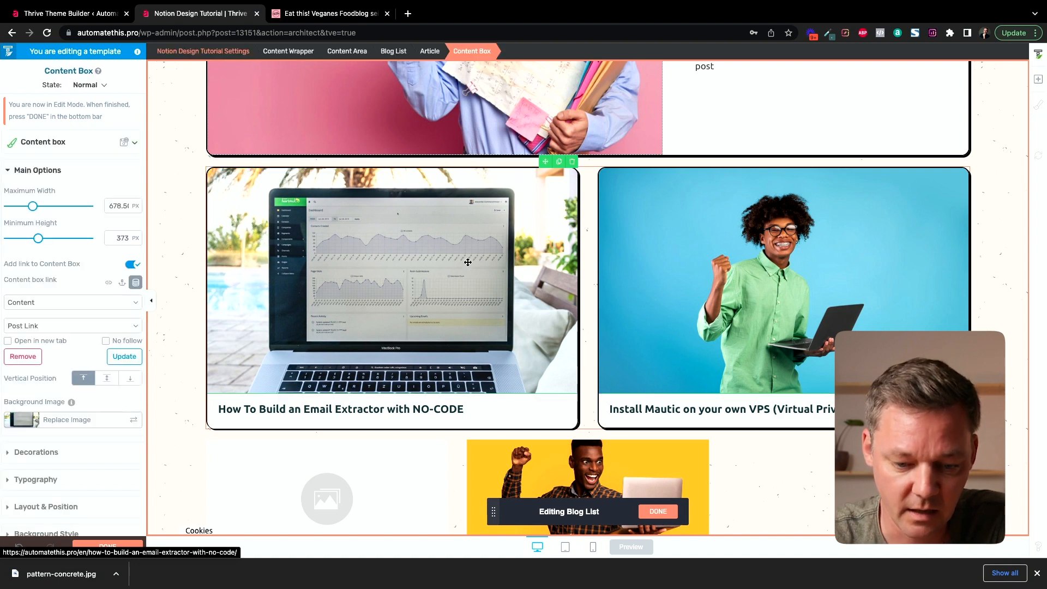
# - Try to place a Post Categories element inside the linked image content box
pyautogui.click(1038, 79)
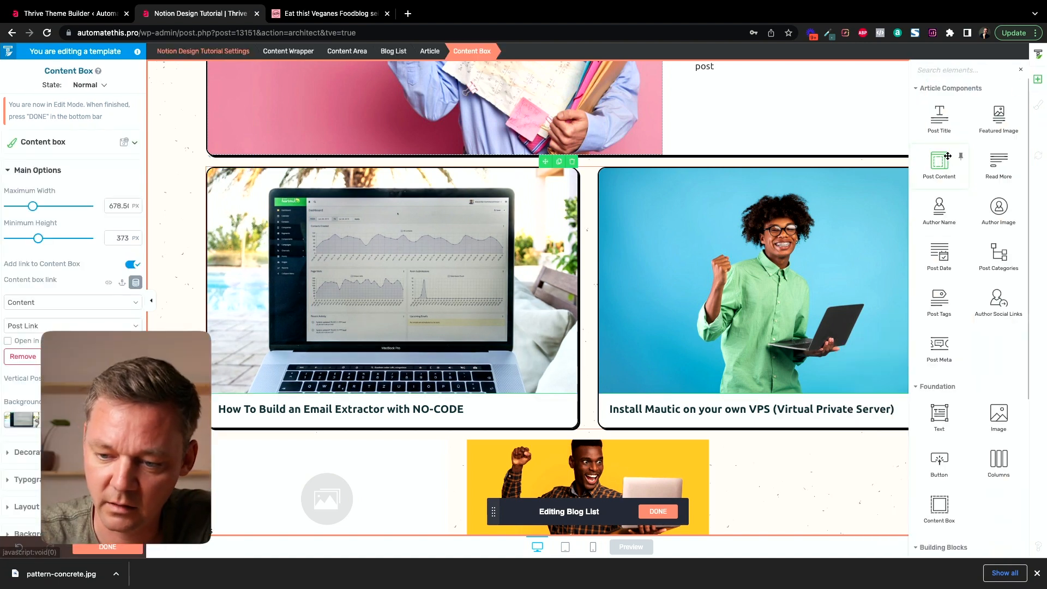
pyautogui.moveTo(995, 263); pyautogui.dragTo(403, 281)
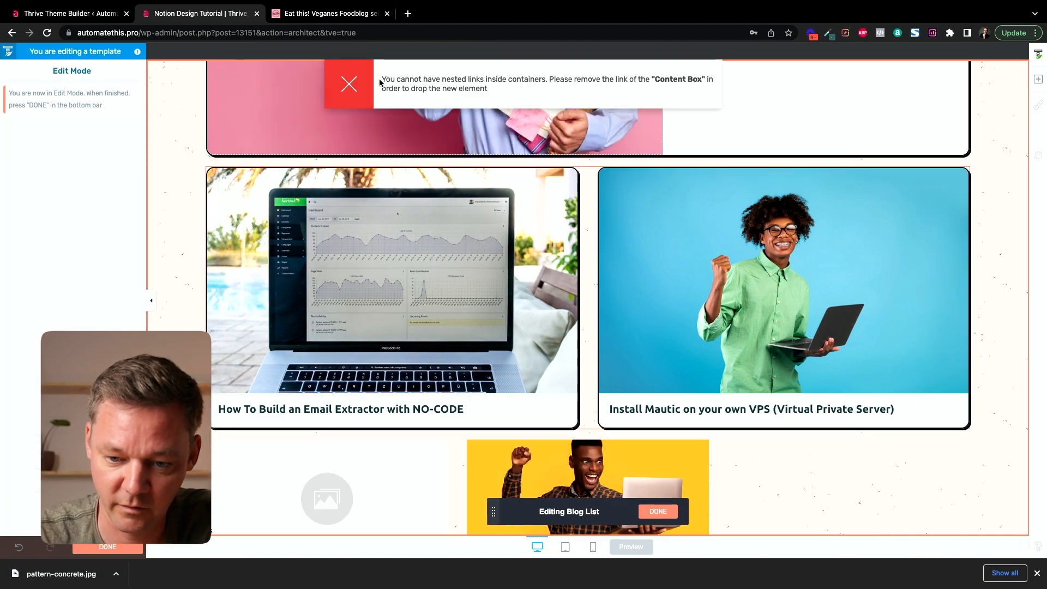
pyautogui.moveTo(380, 82); pyautogui.dragTo(527, 127)
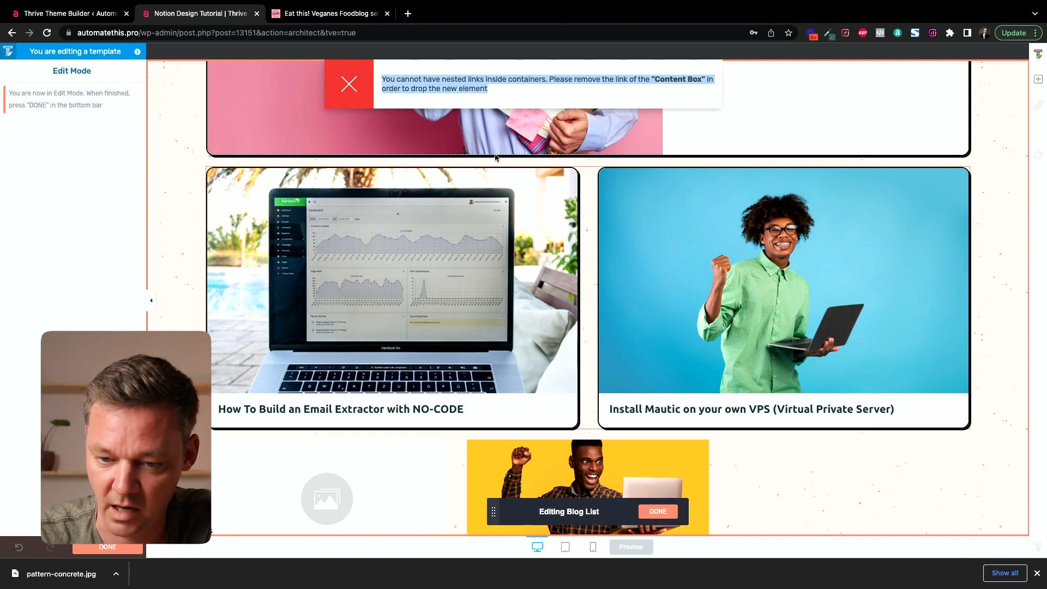
# - Turn off the image content box's link and add a Post Categories element inside the box
pyautogui.click(406, 259)
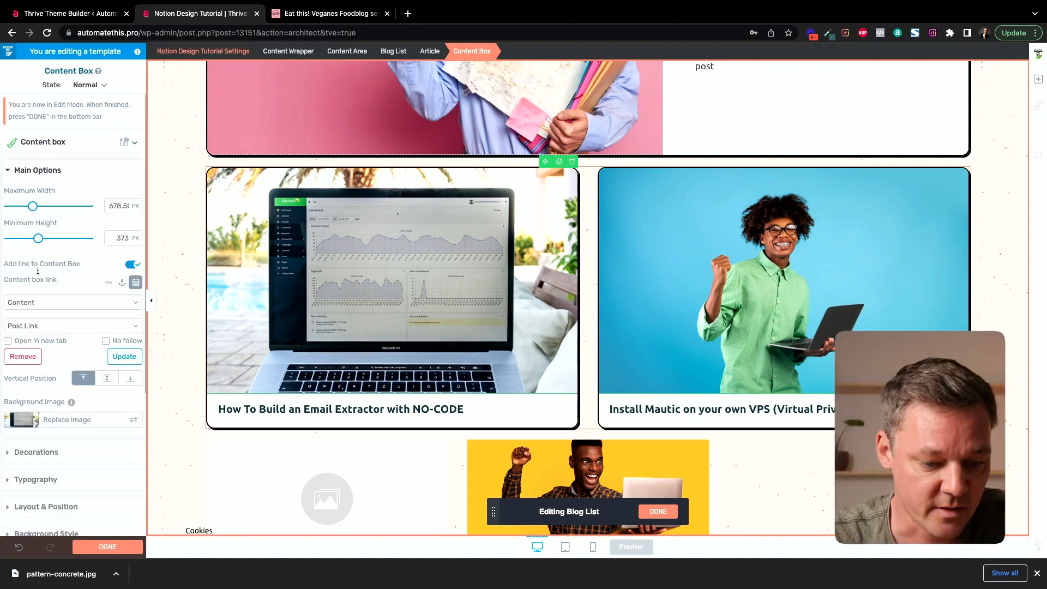
pyautogui.click(133, 265)
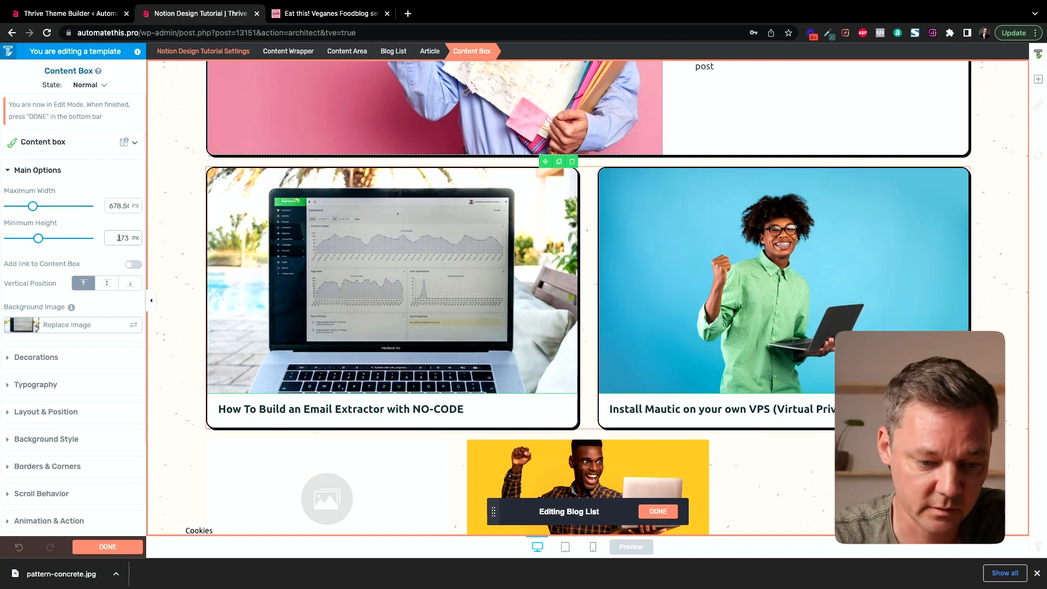
pyautogui.click(133, 265)
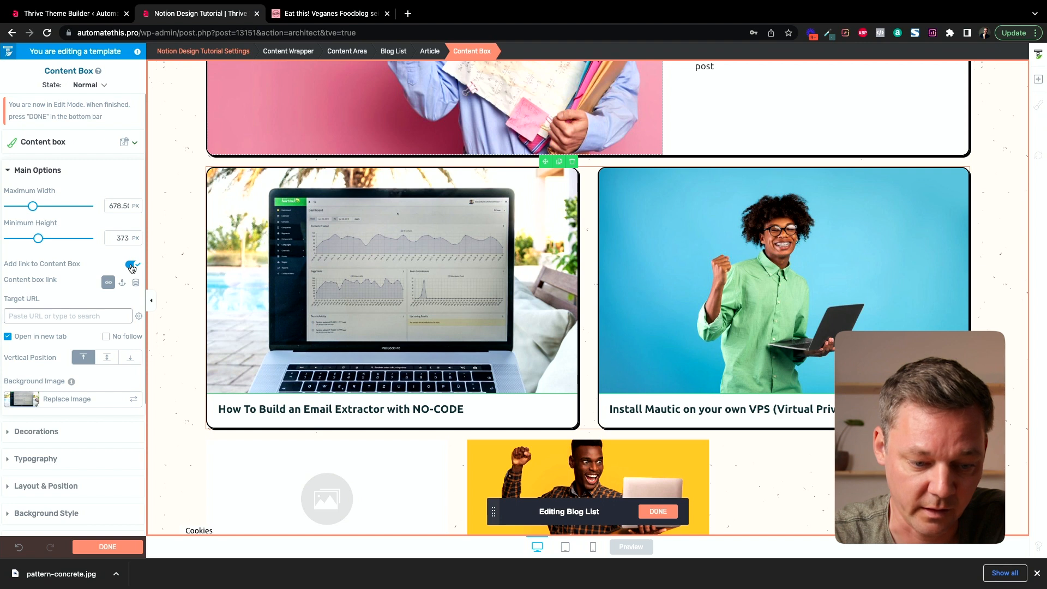
pyautogui.click(133, 265)
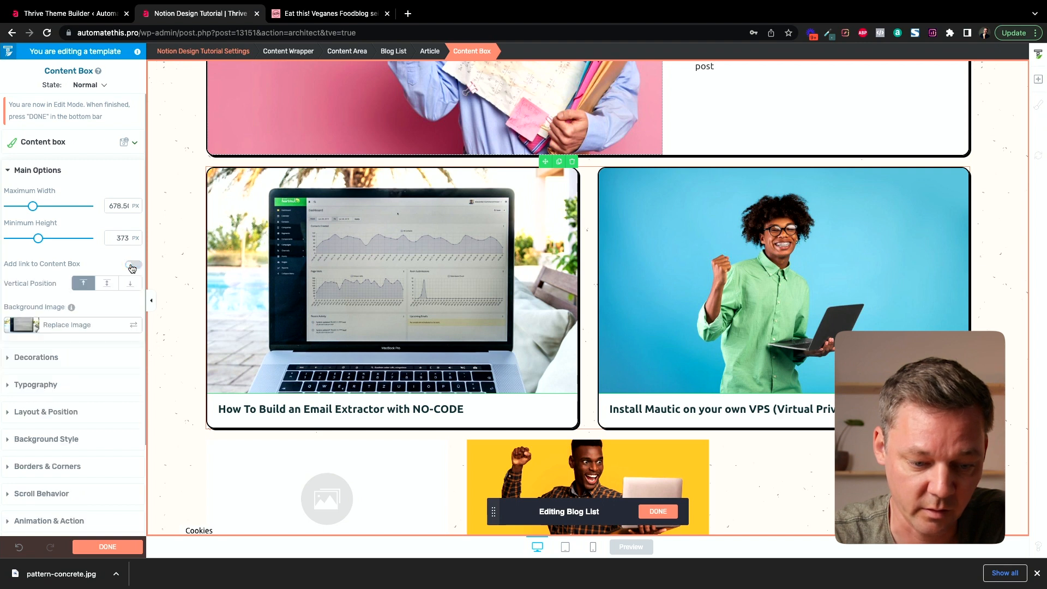
pyautogui.click(1038, 79)
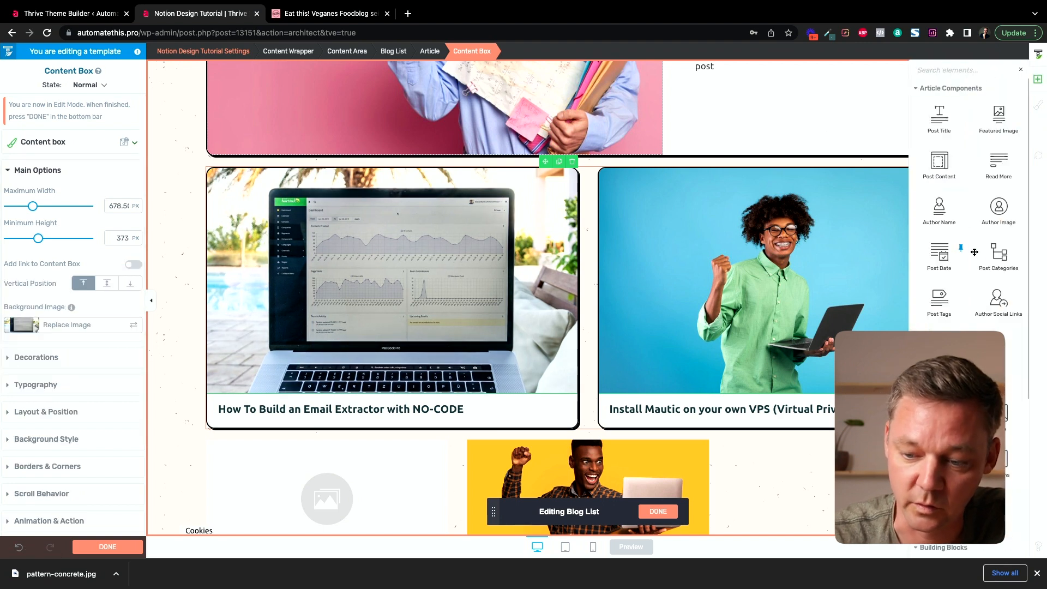
pyautogui.moveTo(999, 252); pyautogui.dragTo(369, 272)
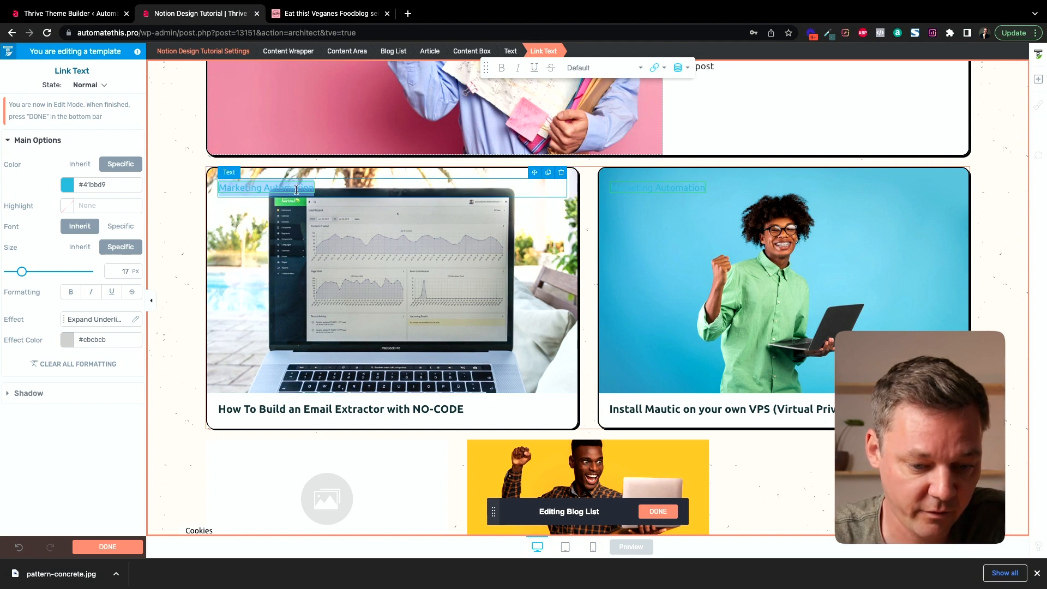
# - Set the color of the category link text on the article image to white (#ffffff)
pyautogui.click(265, 189)
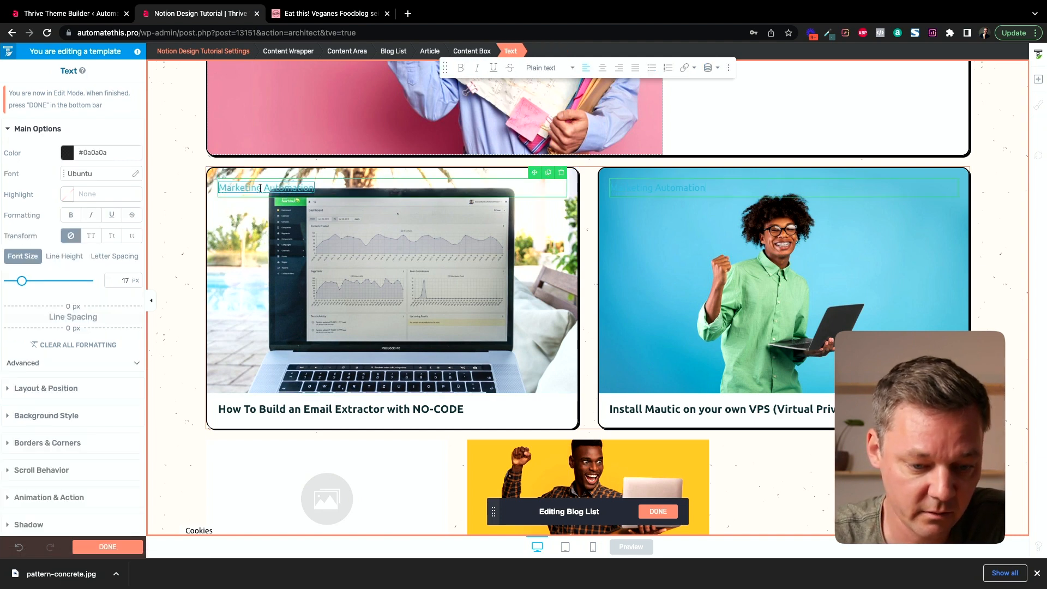
pyautogui.click(256, 188)
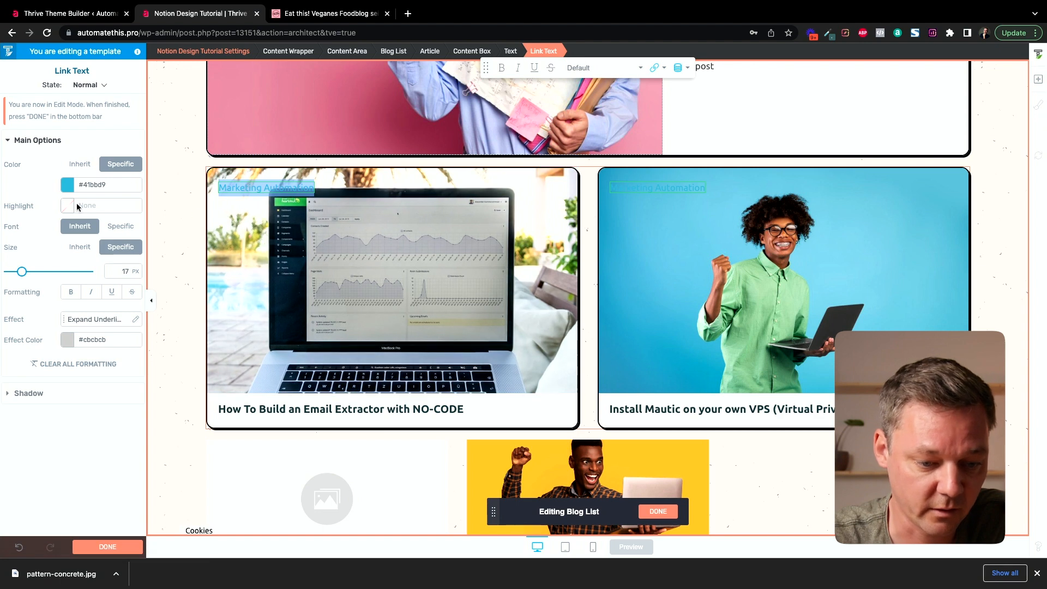
pyautogui.click(68, 185)
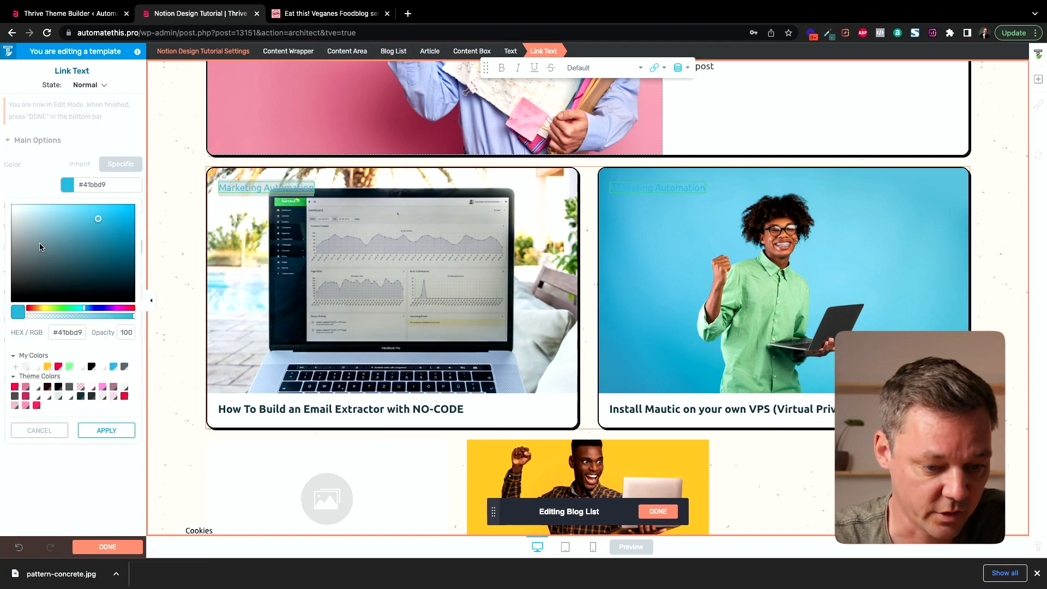
pyautogui.click(81, 367)
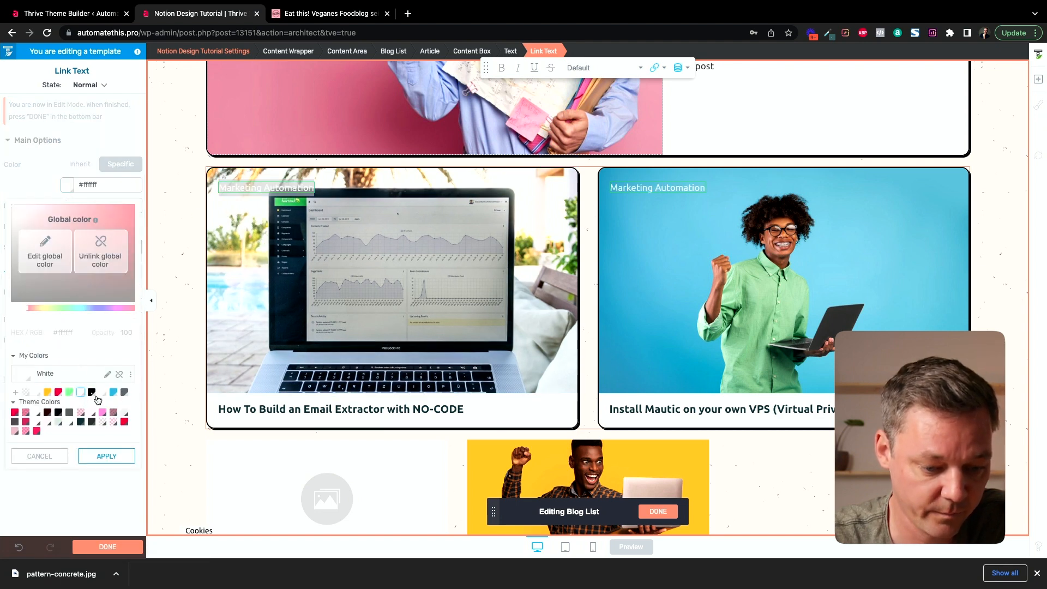
pyautogui.click(106, 431)
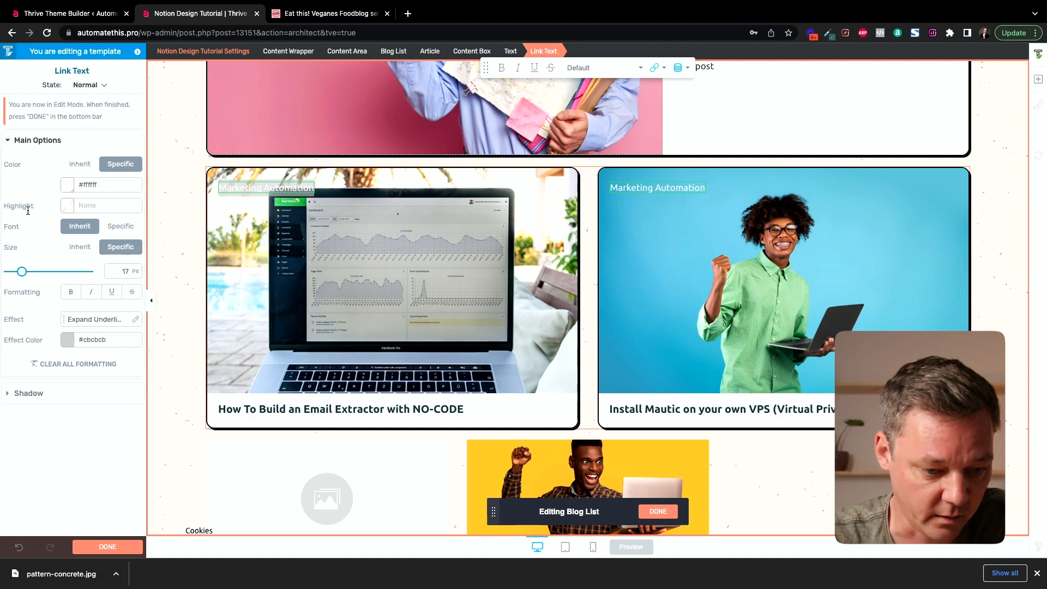
# - Set the link effect of the category link text to None
pyautogui.click(79, 320)
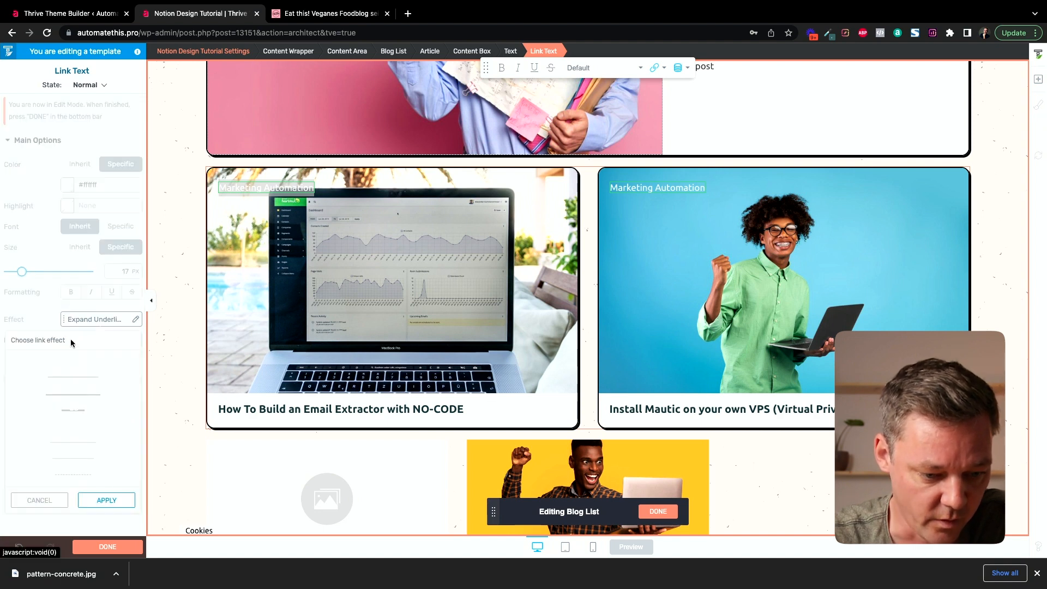
pyautogui.click(72, 359)
pyautogui.click(107, 500)
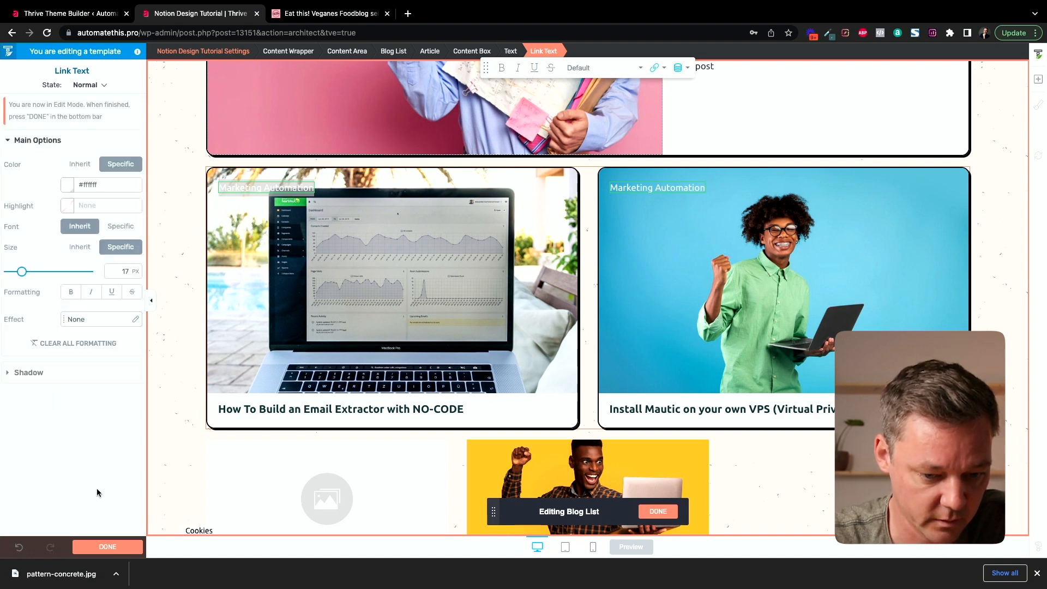
pyautogui.click(340, 189)
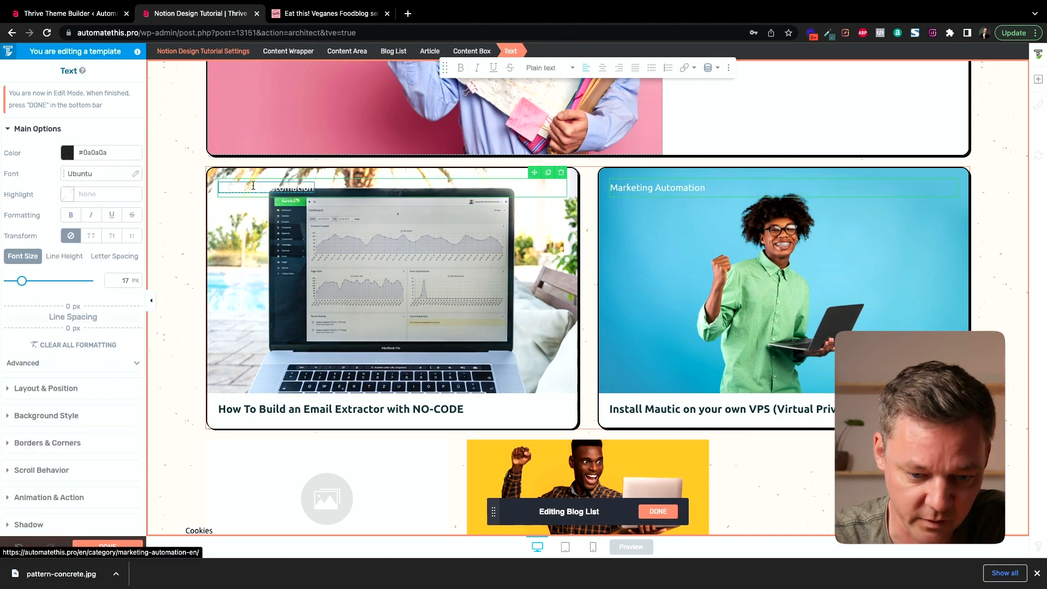
pyautogui.click(252, 186)
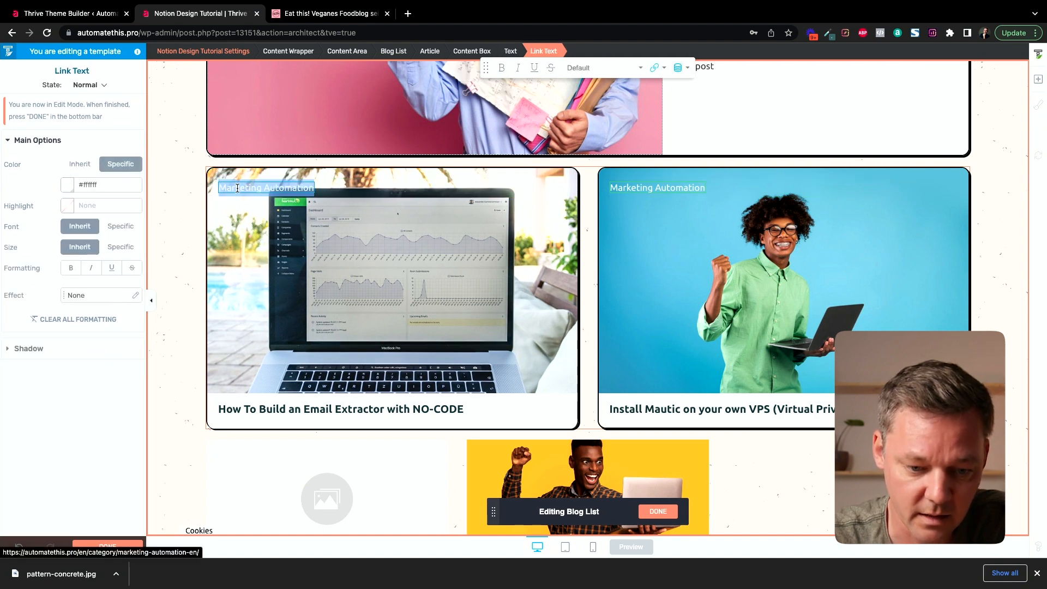
pyautogui.click(368, 185)
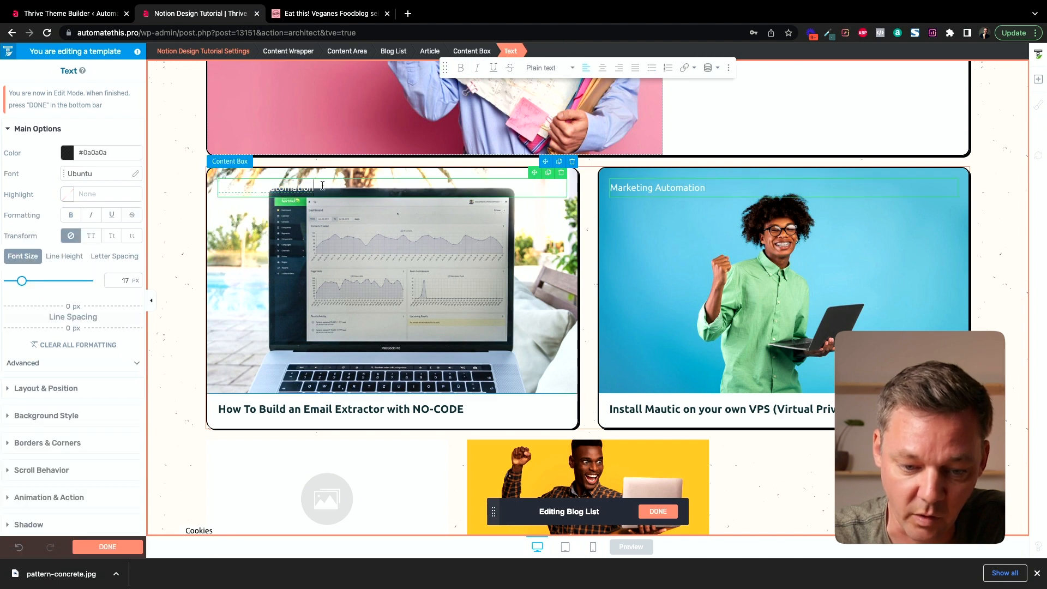
pyautogui.click(288, 186)
pyautogui.click(343, 183)
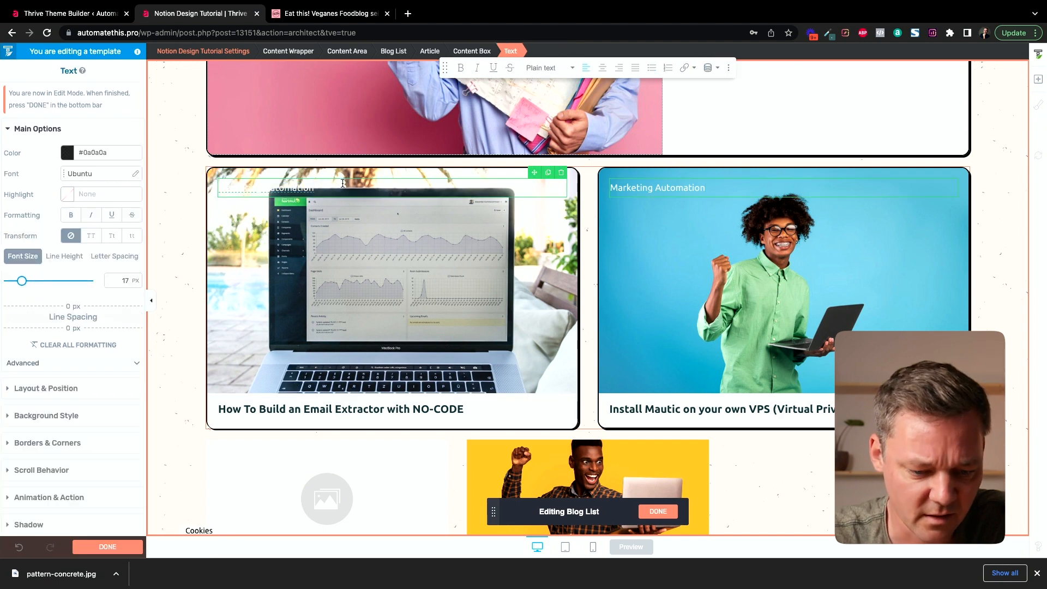
pyautogui.click(281, 189)
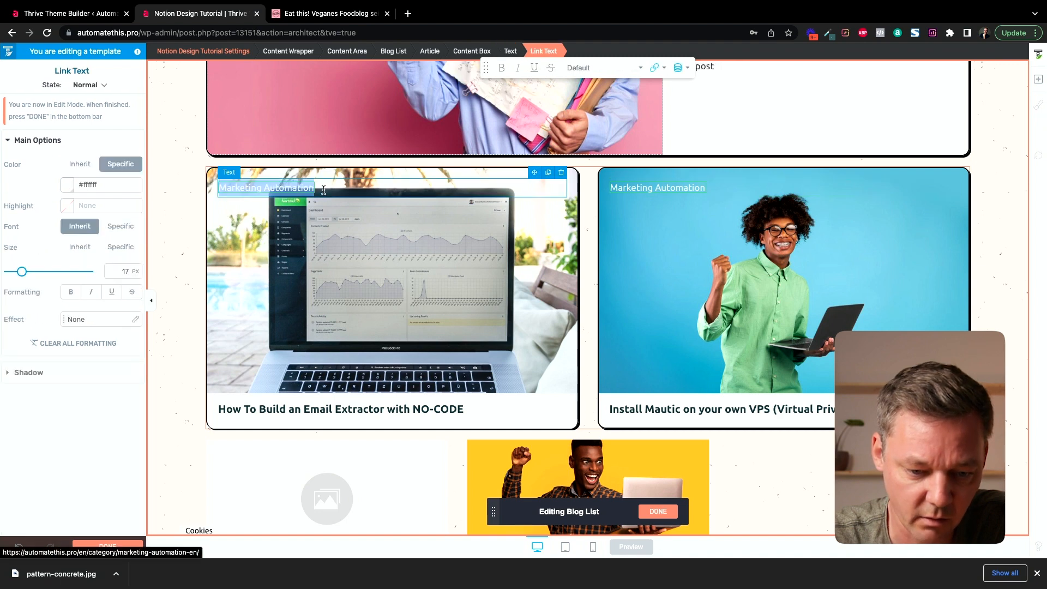
# - Give the category text element a solid near-black background using the saved color Bunker (#0c1115)
pyautogui.click(333, 189)
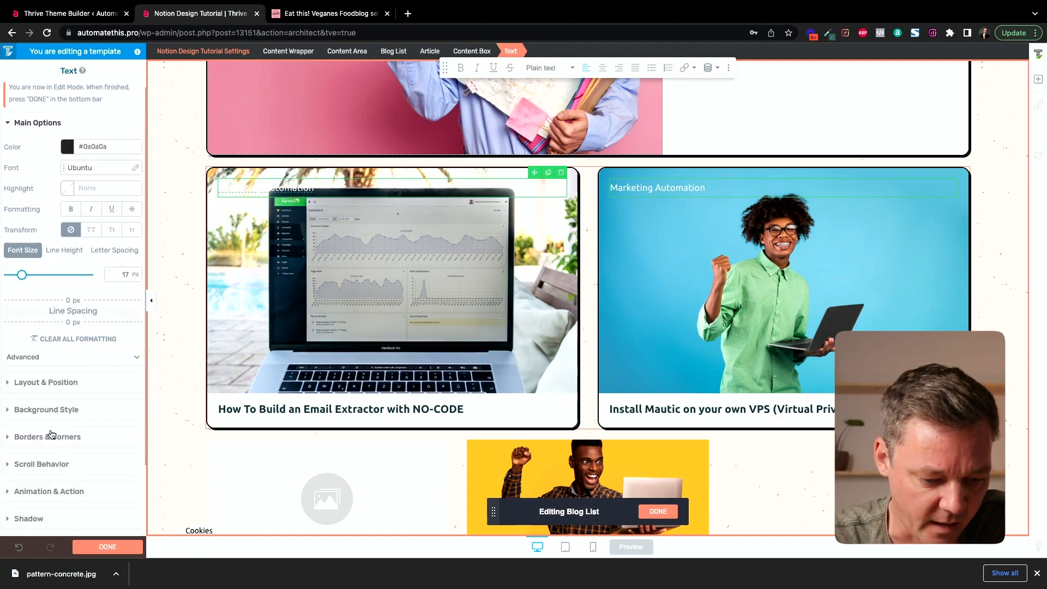
pyautogui.scroll(-2, 51, 432)
pyautogui.scroll(-1, 51, 435)
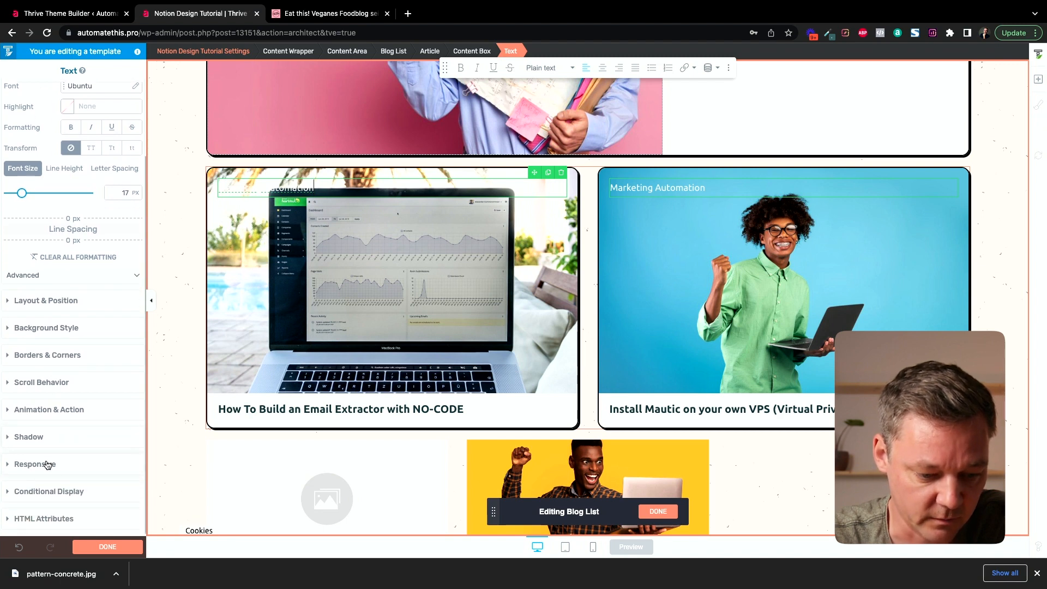
pyautogui.click(46, 333)
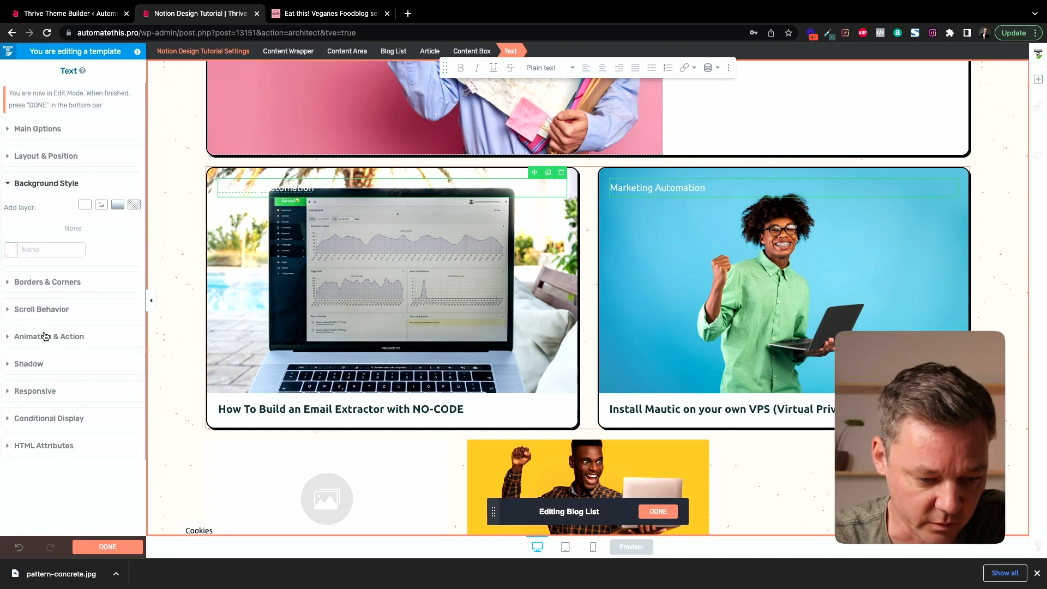
pyautogui.click(21, 255)
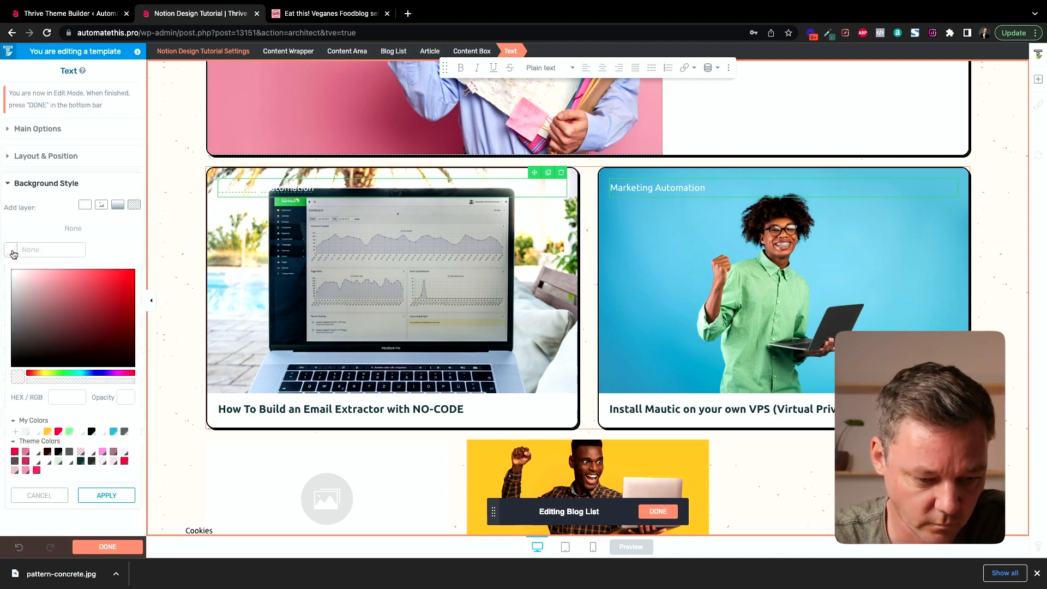
pyautogui.click(91, 431)
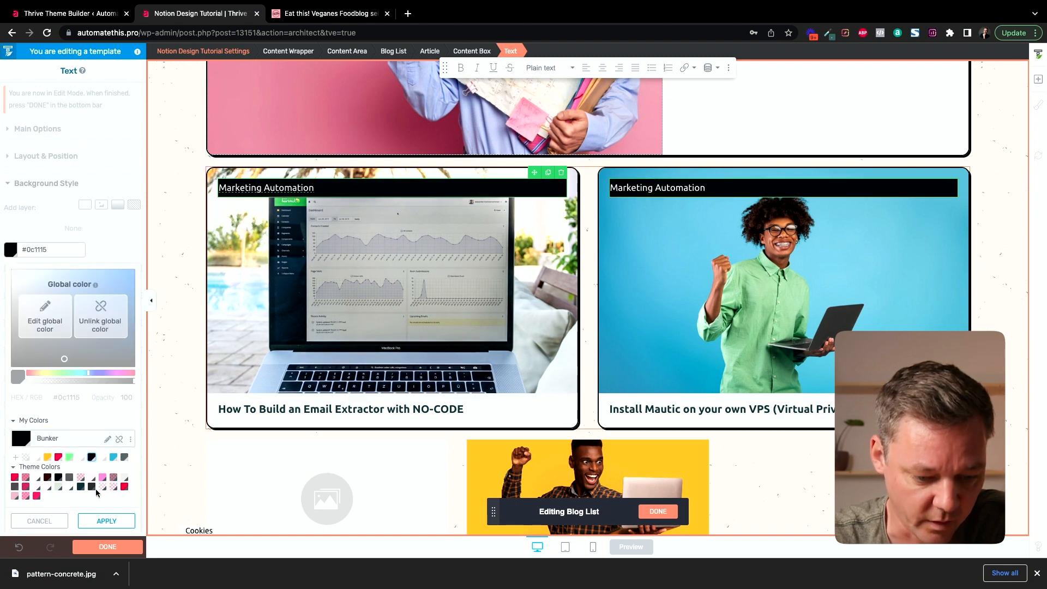
pyautogui.click(105, 523)
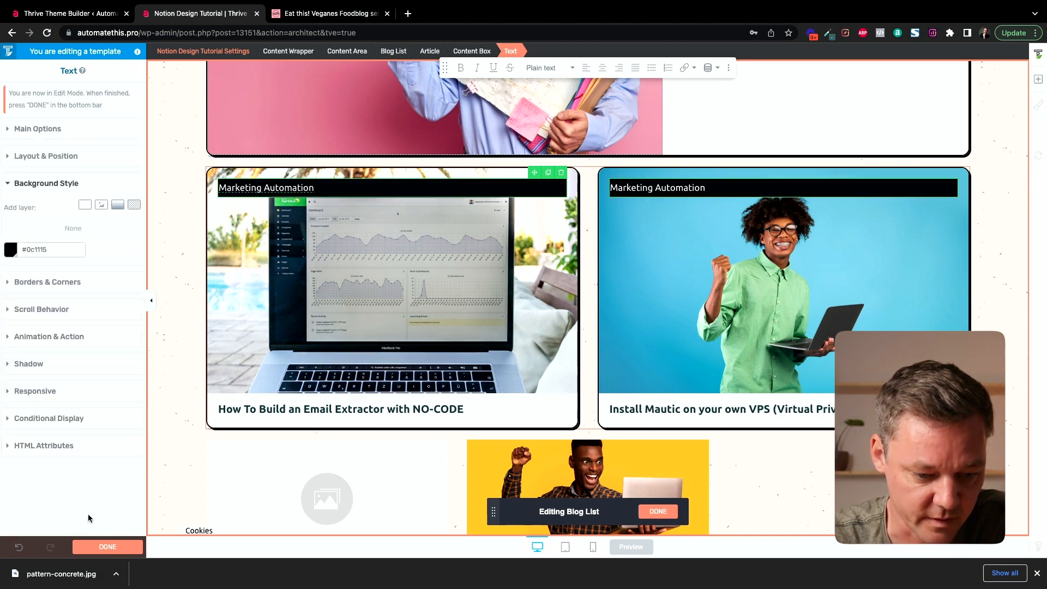
pyautogui.click(37, 188)
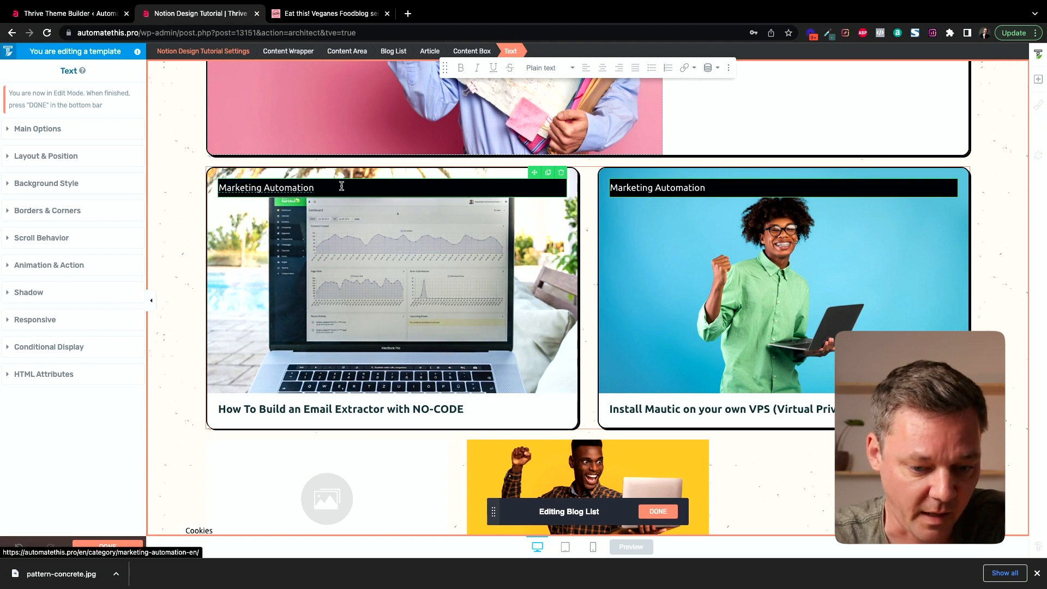
# - Set the font size of the category link text to 11 px
pyautogui.click(268, 187)
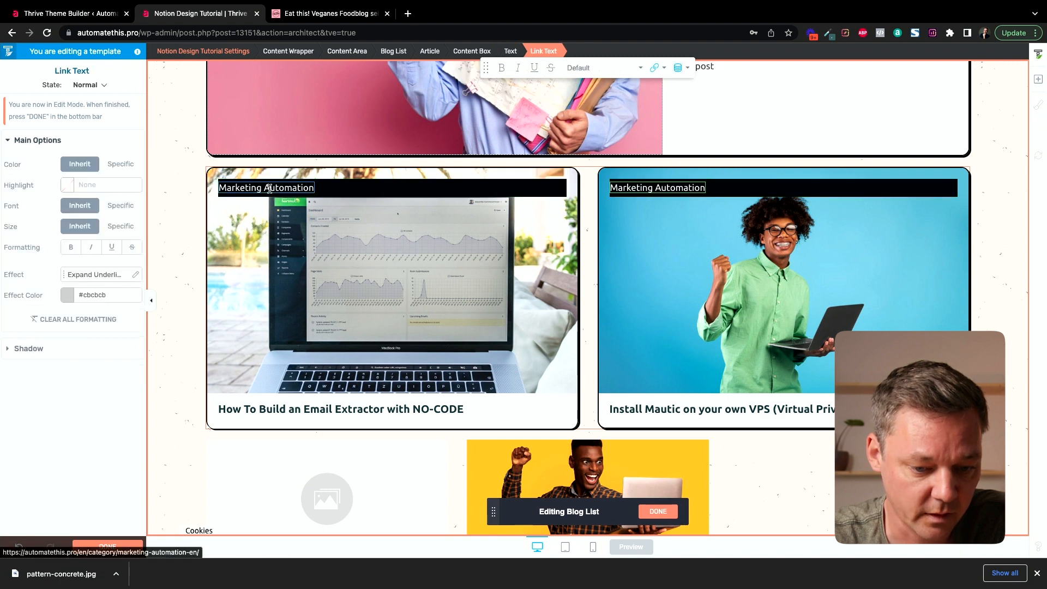
pyautogui.click(235, 192)
pyautogui.click(243, 187)
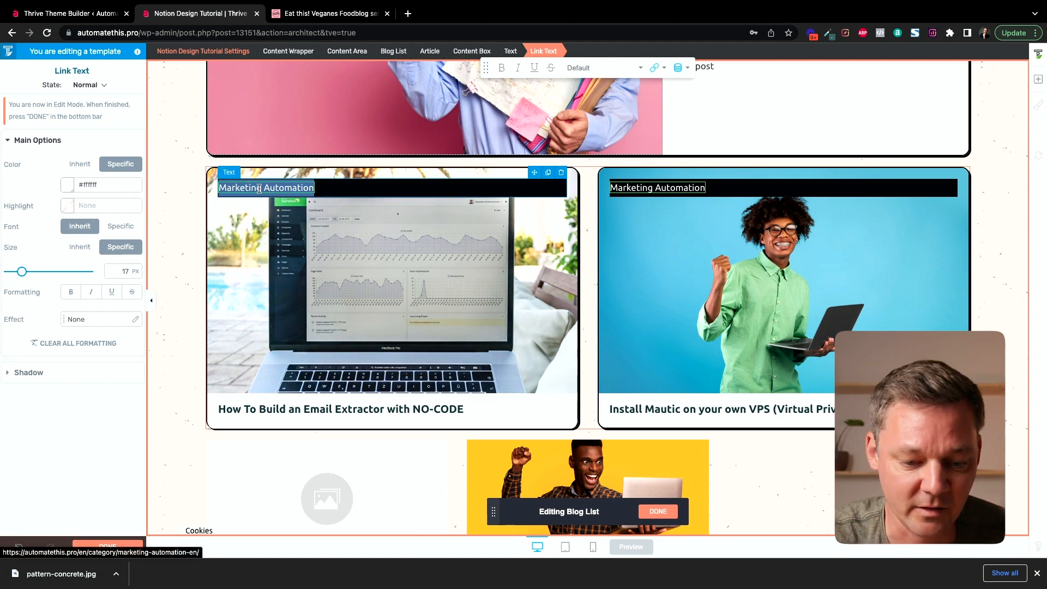
pyautogui.click(126, 271)
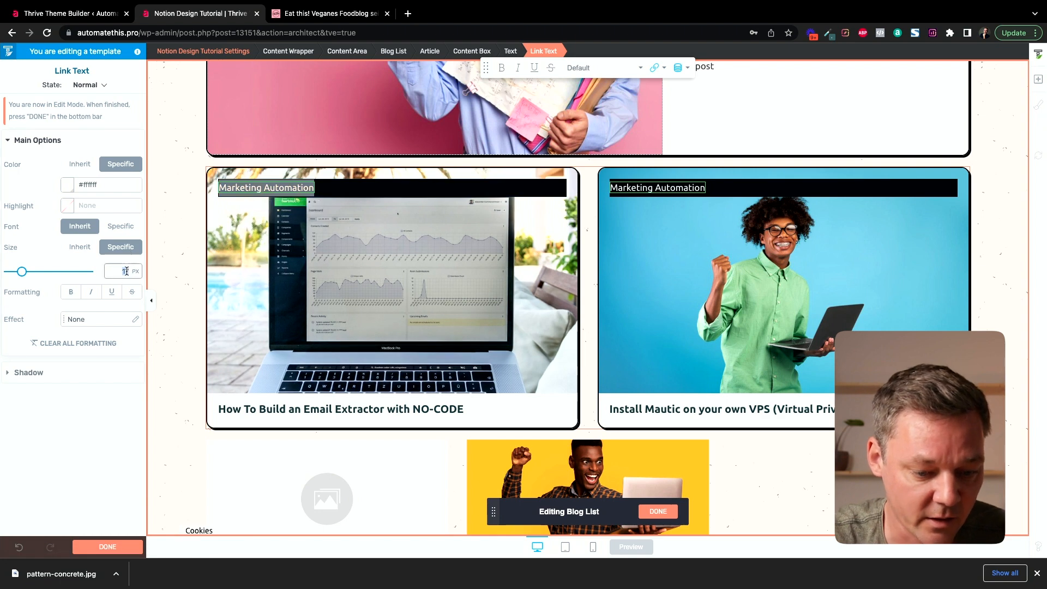
pyautogui.write('11')
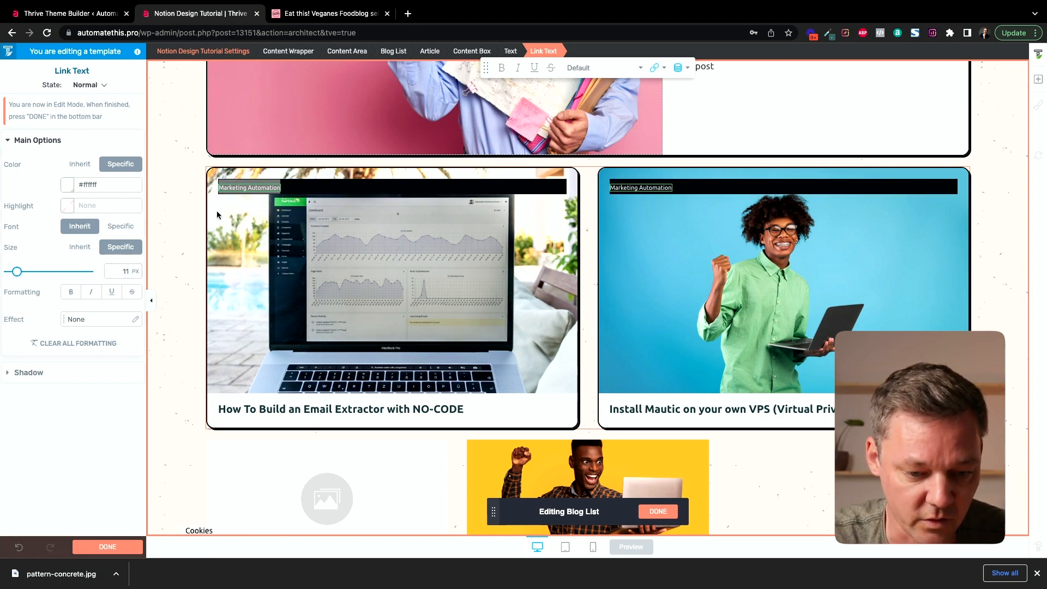
pyautogui.click(226, 188)
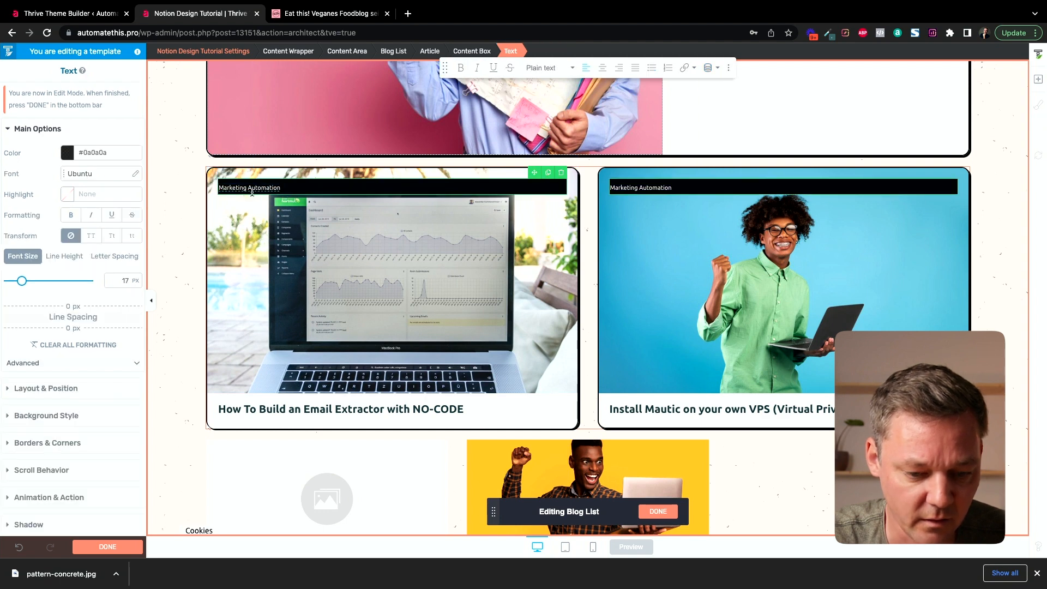
# - Compare the category label with eat-this.org, set its link text size to 12 px and transform the text element to uppercase
pyautogui.click(327, 14)
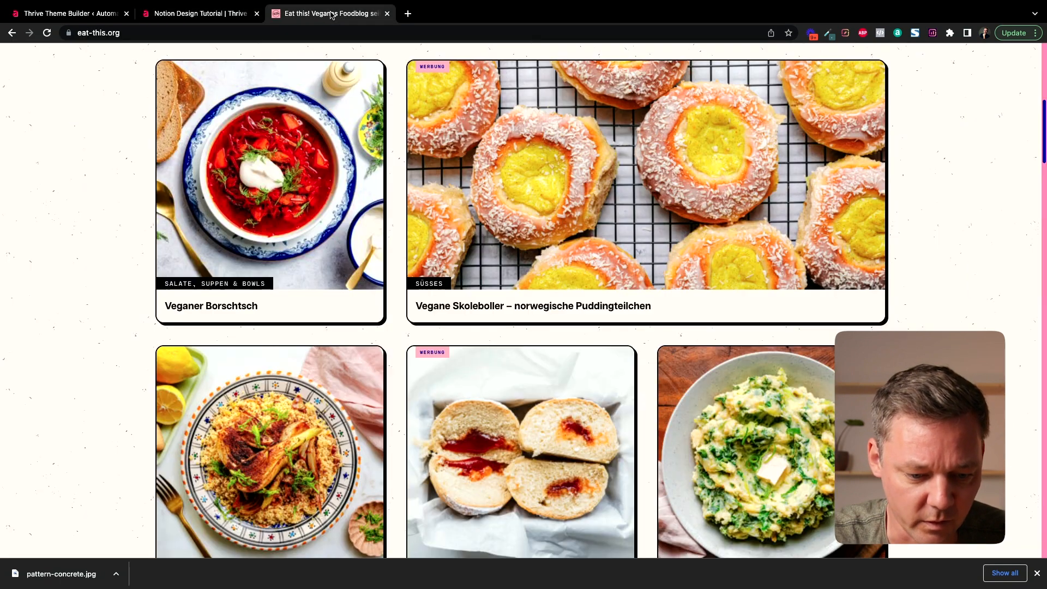
pyautogui.click(221, 15)
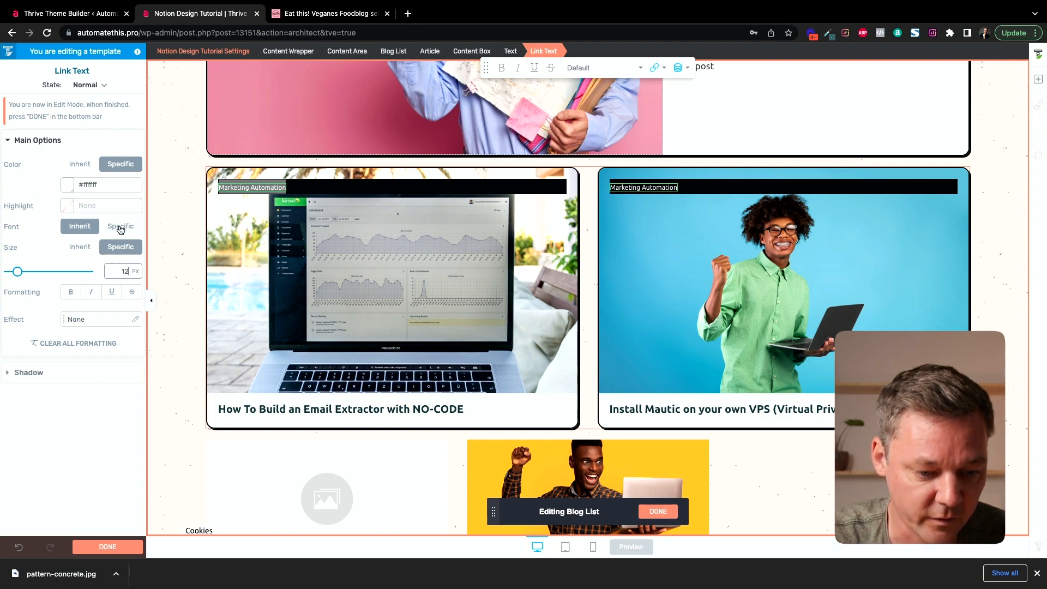
pyautogui.click(313, 185)
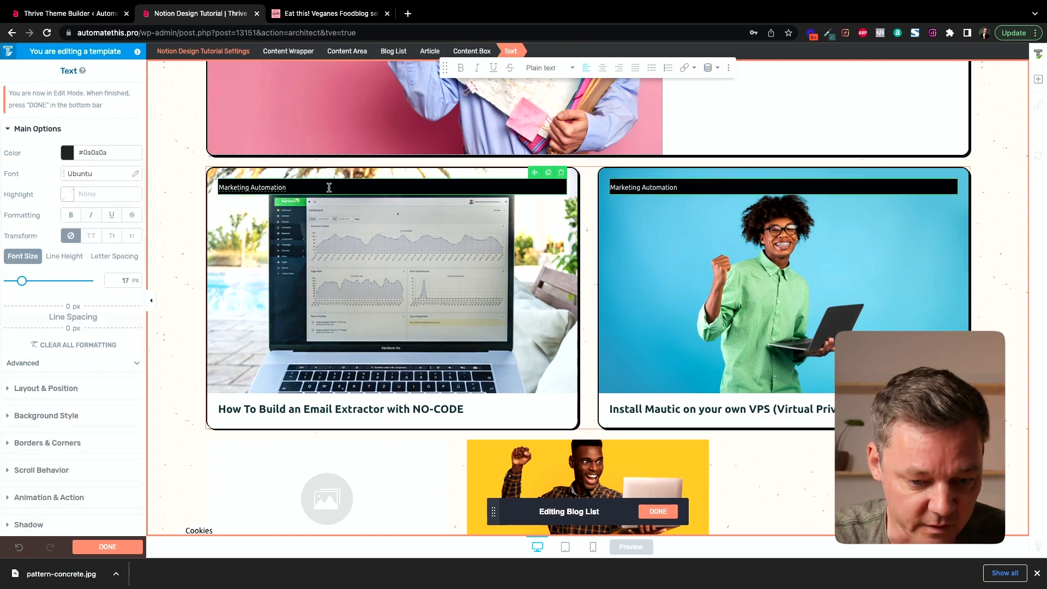
pyautogui.click(92, 237)
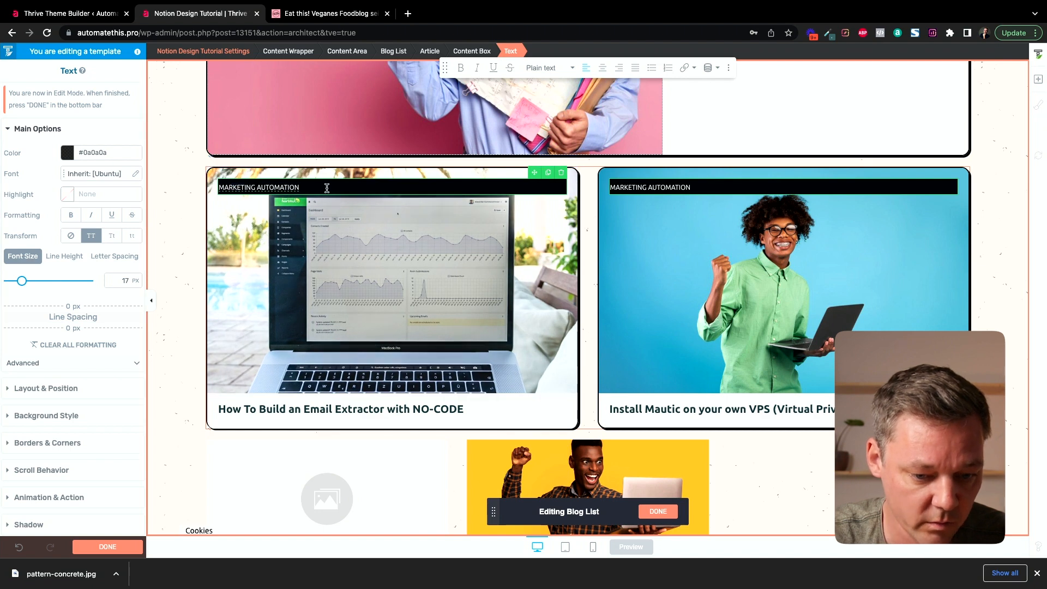
# - Give the category text element 10 px left and right padding, display it inline and align it left
pyautogui.click(45, 388)
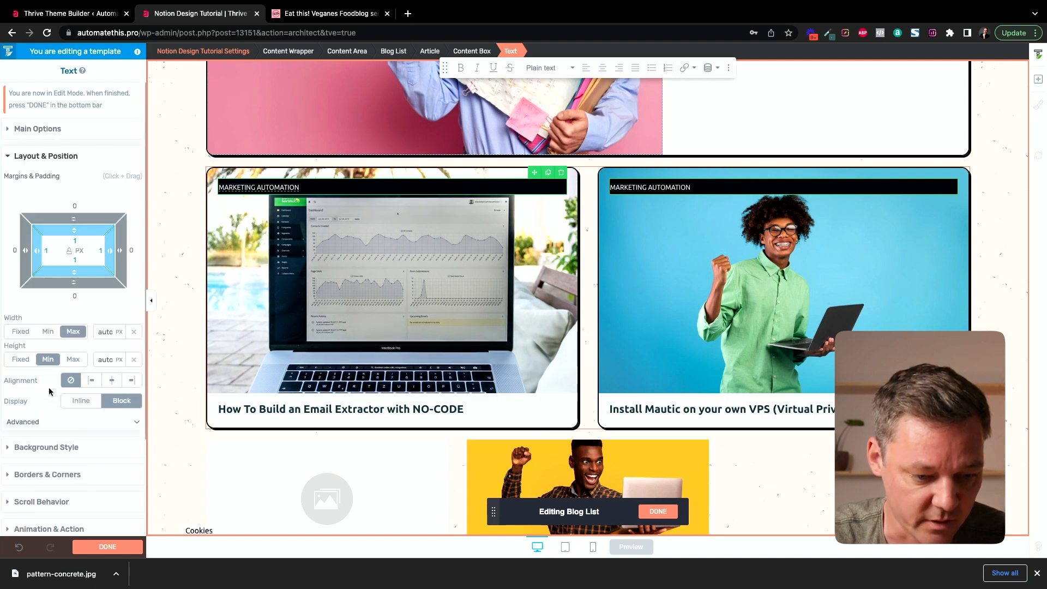
pyautogui.write('10')
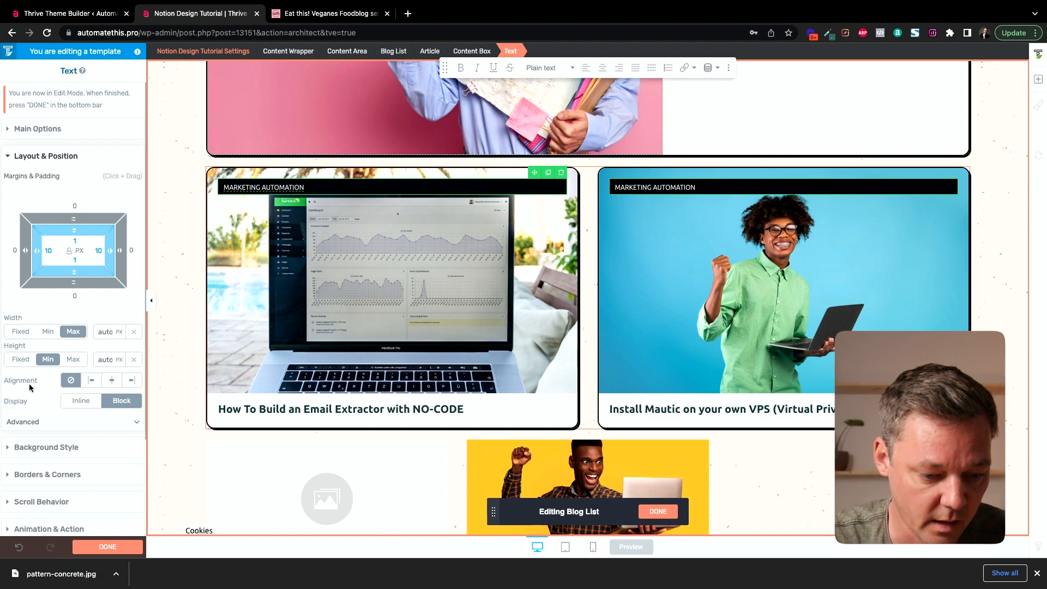
pyautogui.click(79, 402)
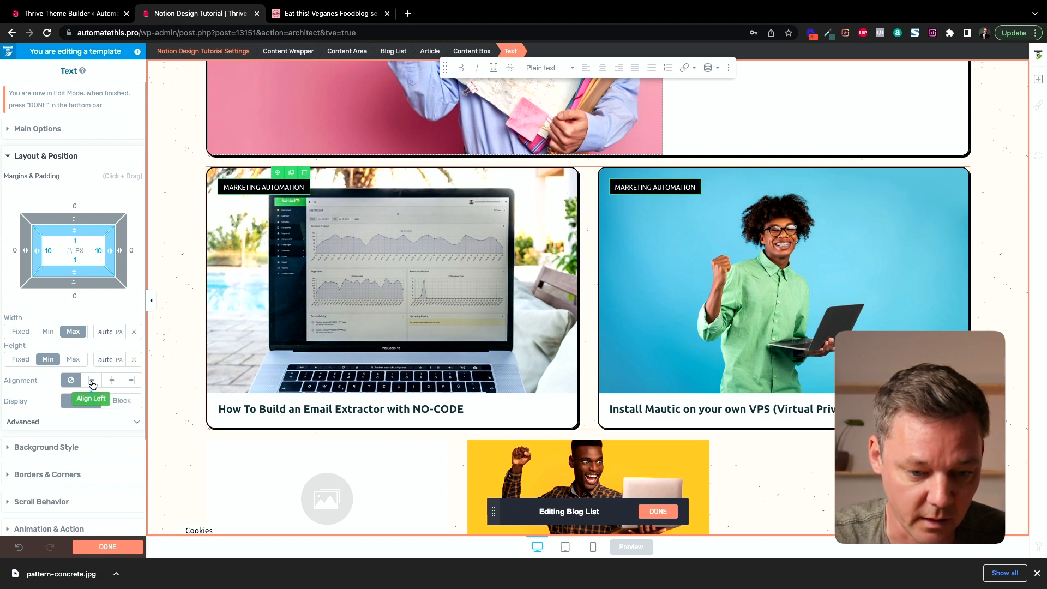
pyautogui.click(91, 381)
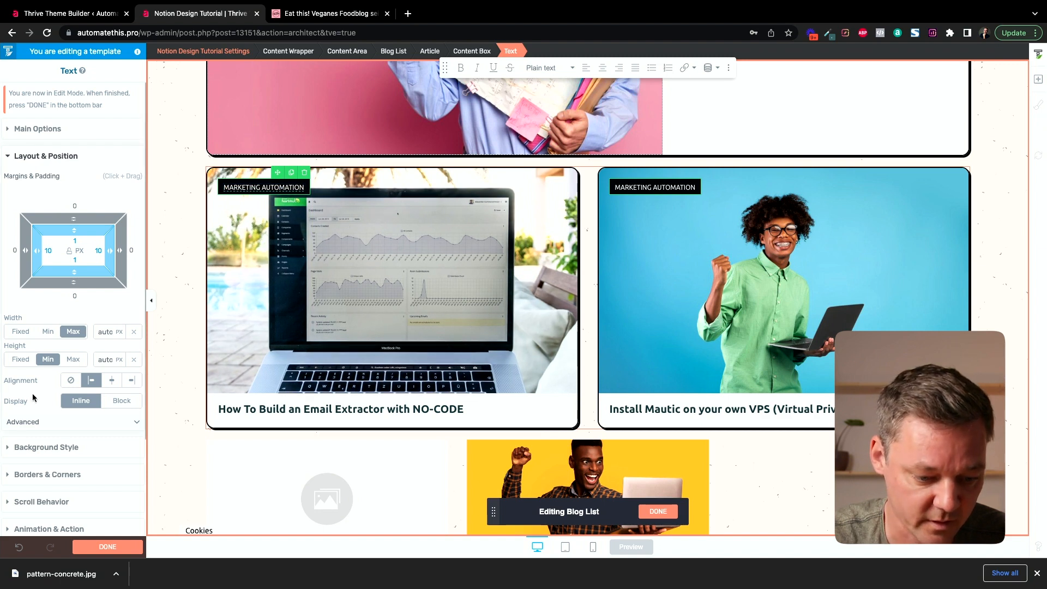
pyautogui.scroll(-3, 34, 398)
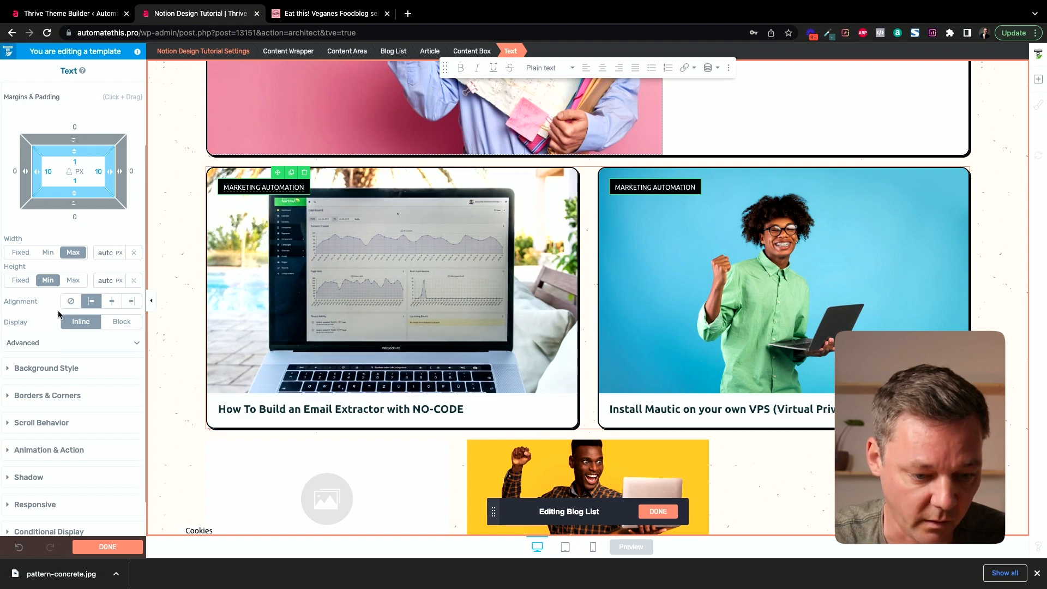
pyautogui.scroll(3, 136, 208)
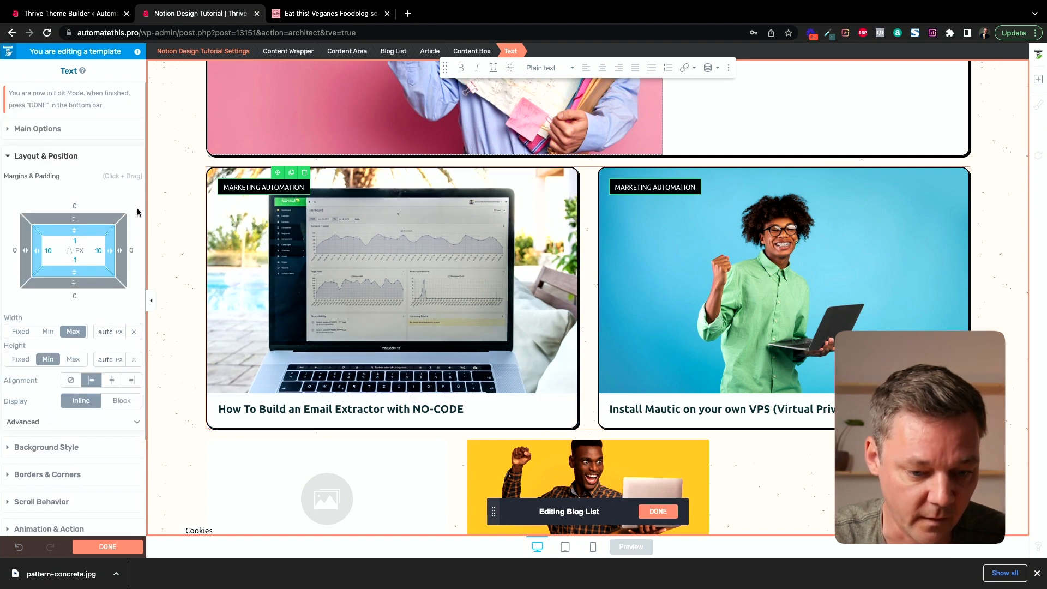
# - Set the padding of the article's image content box to 0 px on all four sides
pyautogui.click(283, 257)
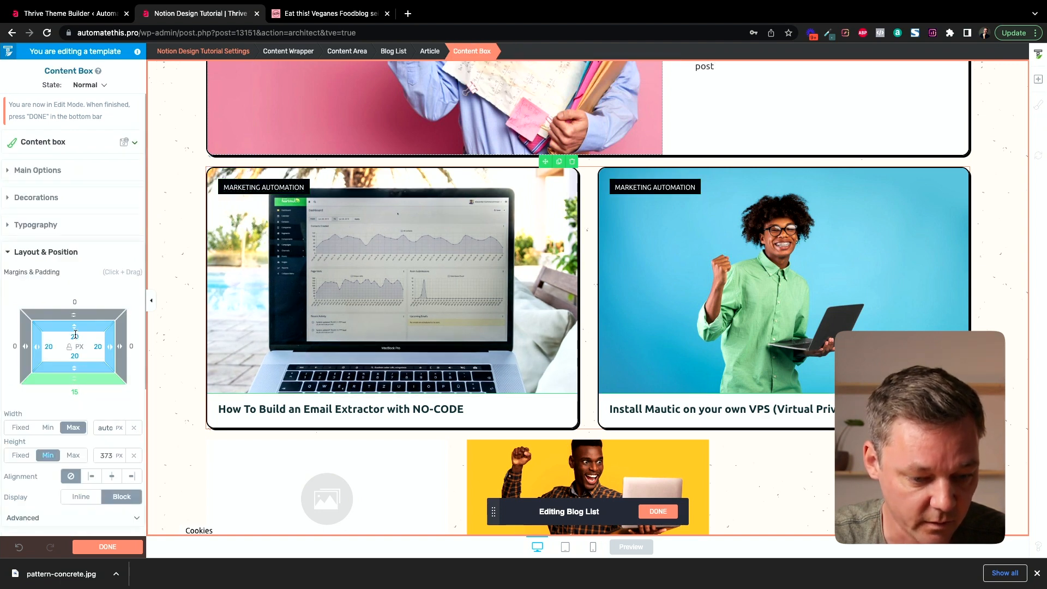
pyautogui.click(75, 337)
pyautogui.write('0')
pyautogui.press('Tab')
pyautogui.write('0')
pyautogui.press('Tab')
pyautogui.write('0')
pyautogui.press('Tab')
pyautogui.write('0')
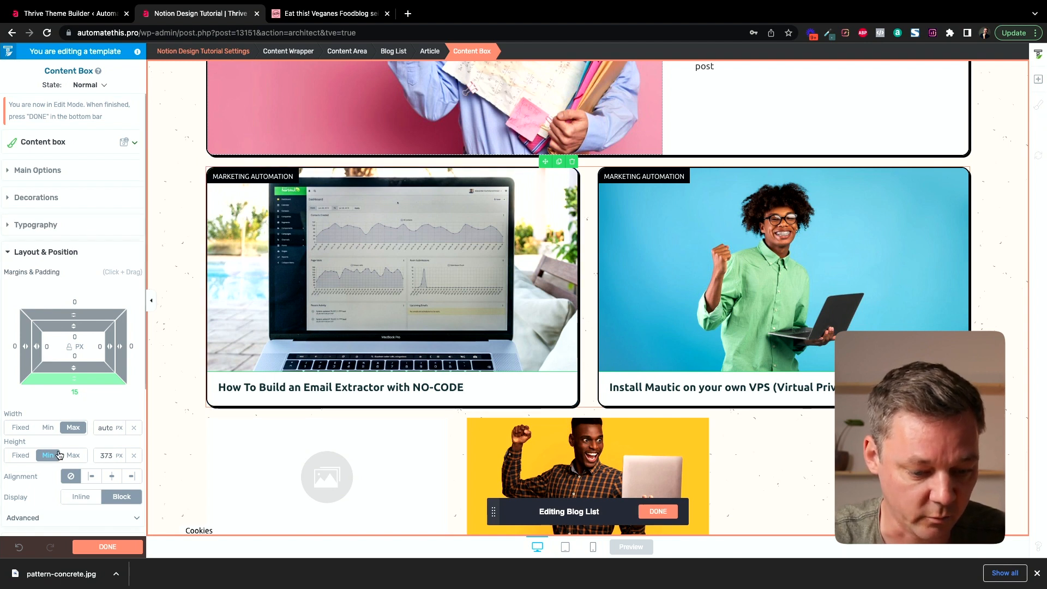
# - Set the vertical position of the image content box's contents to the bottom
pyautogui.click(36, 171)
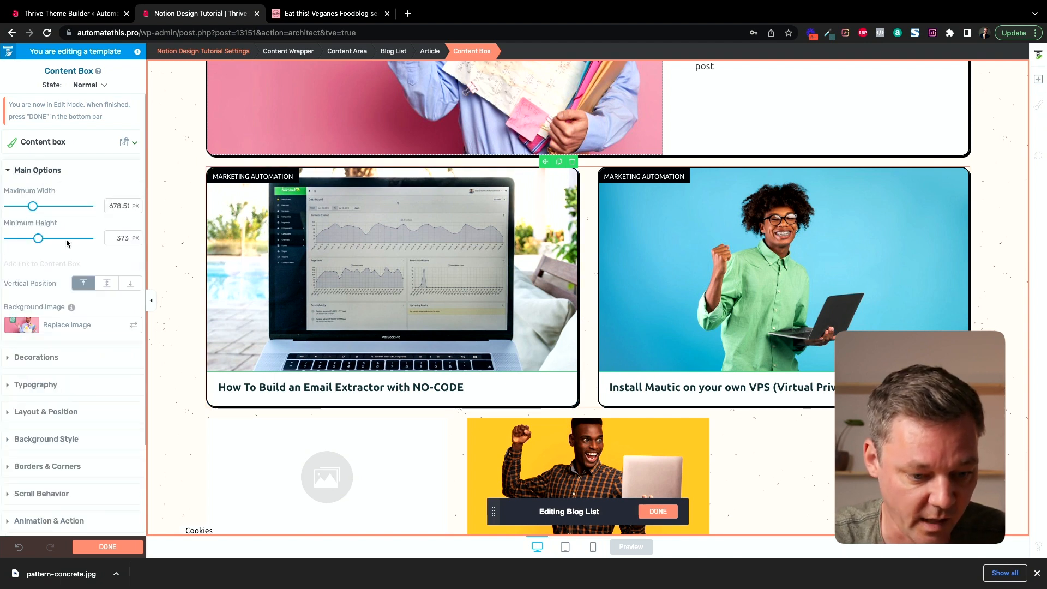
pyautogui.click(131, 284)
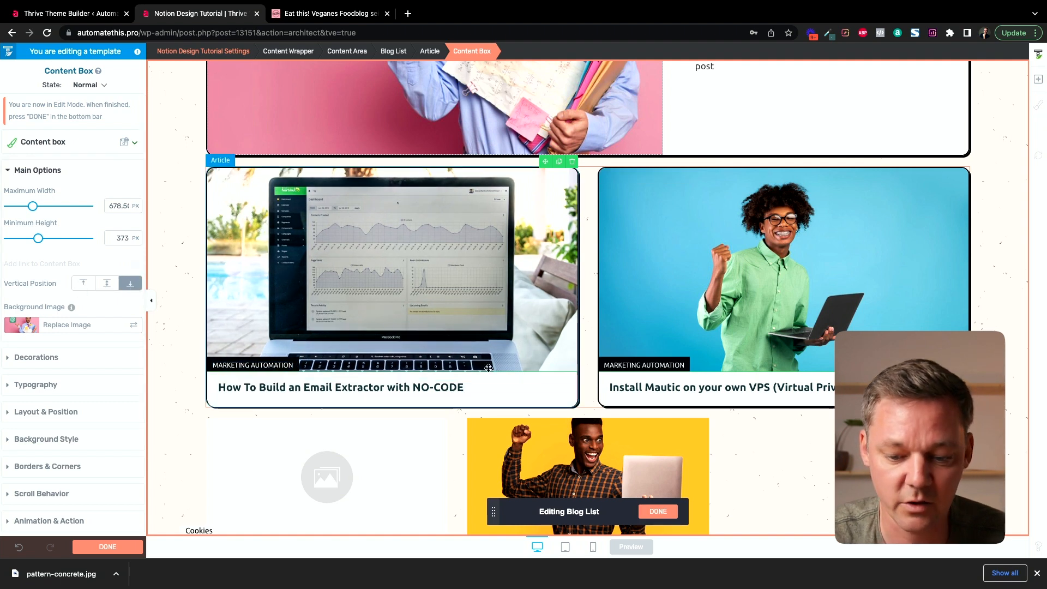
pyautogui.scroll(-3, 483, 382)
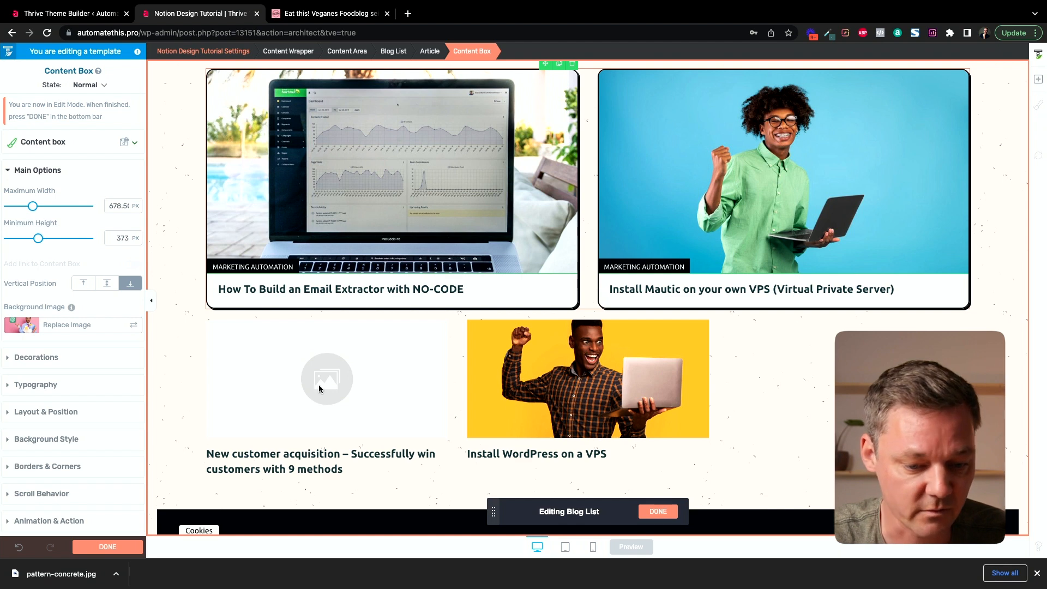
pyautogui.scroll(2, 183, 241)
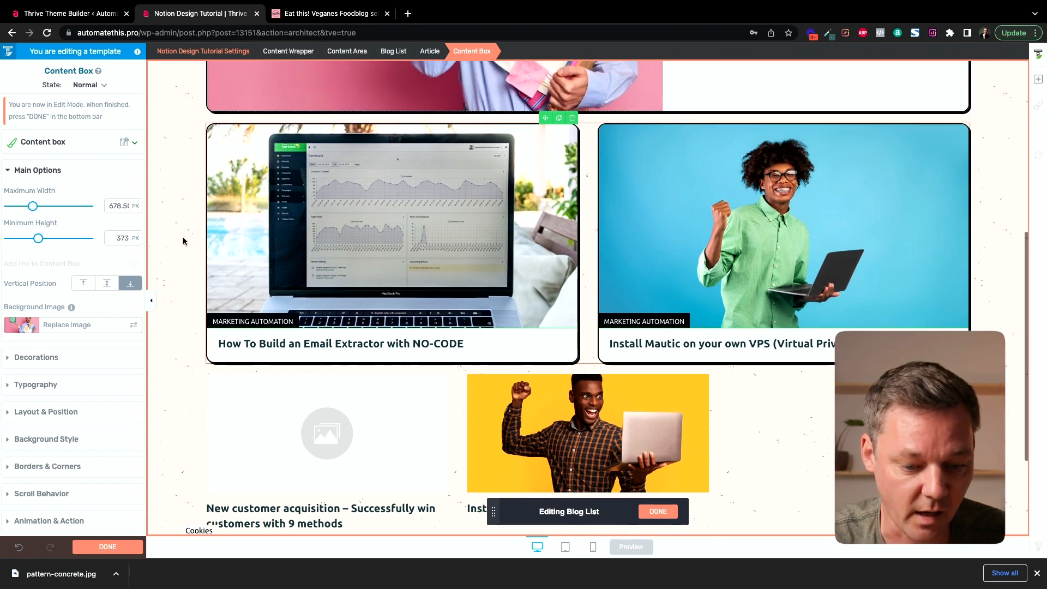
# - Check the label spacing on eat-this.org and set the category text element's left and right padding to 15 px
pyautogui.click(312, 16)
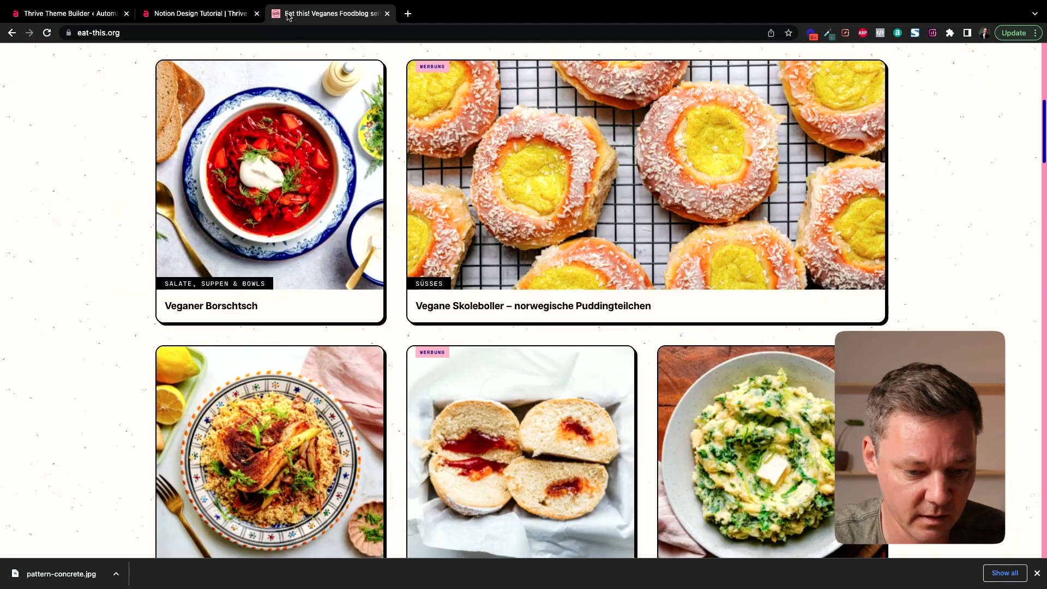
pyautogui.click(214, 13)
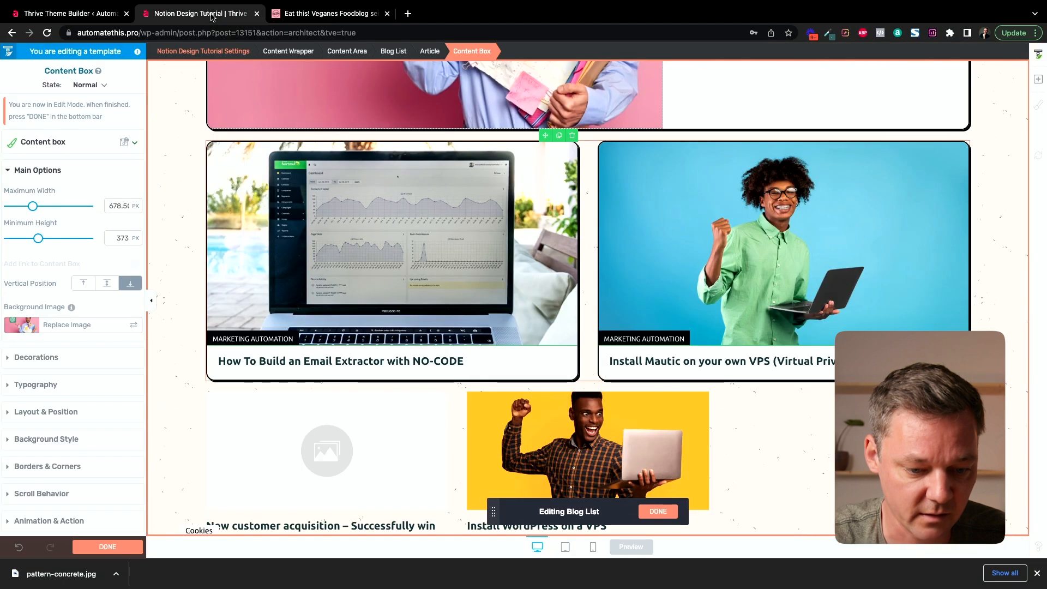
pyautogui.click(211, 361)
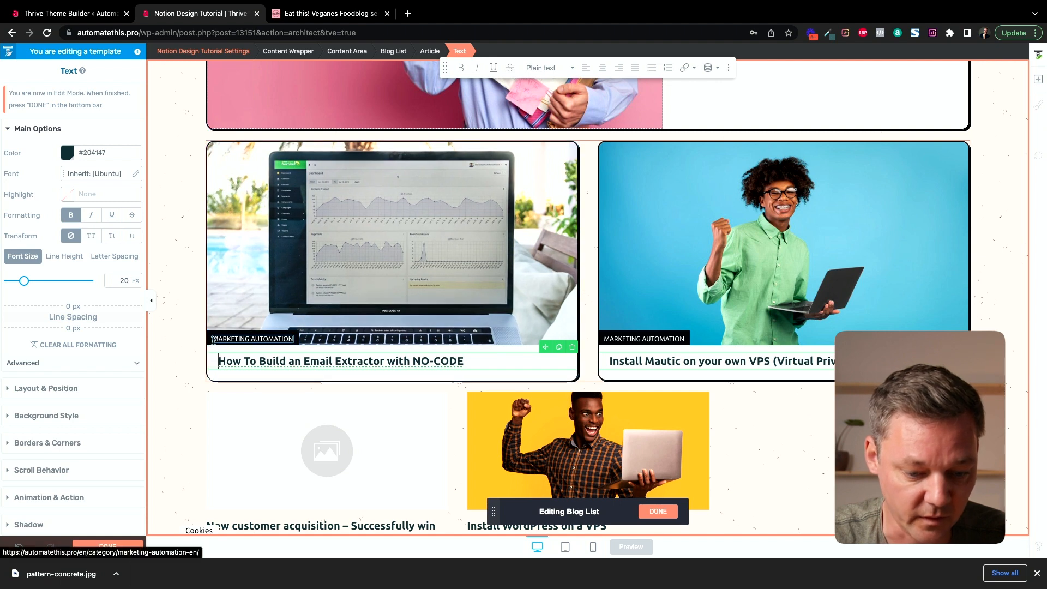
pyautogui.click(221, 339)
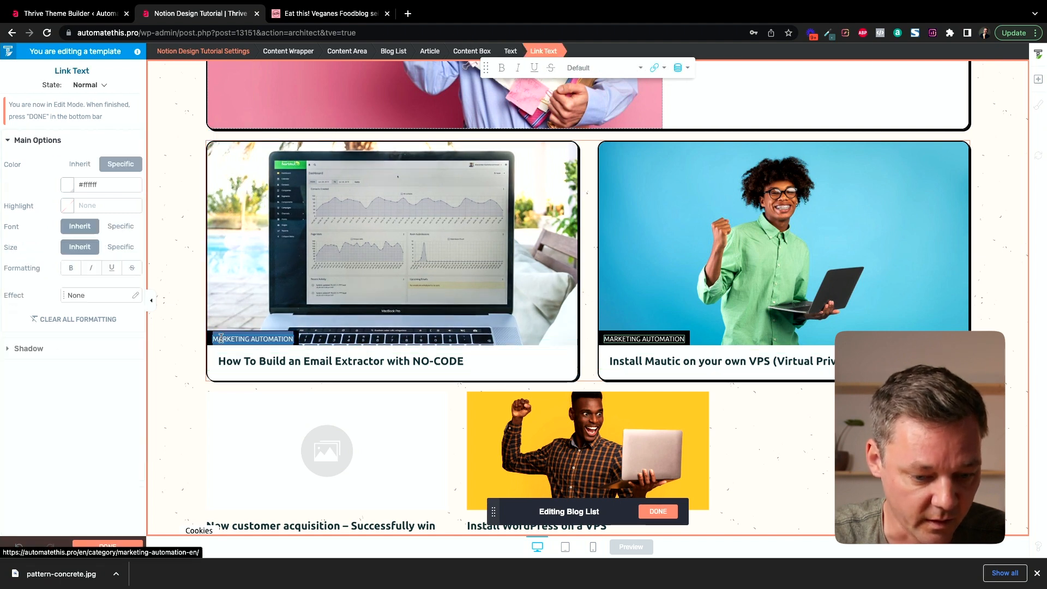
pyautogui.click(210, 339)
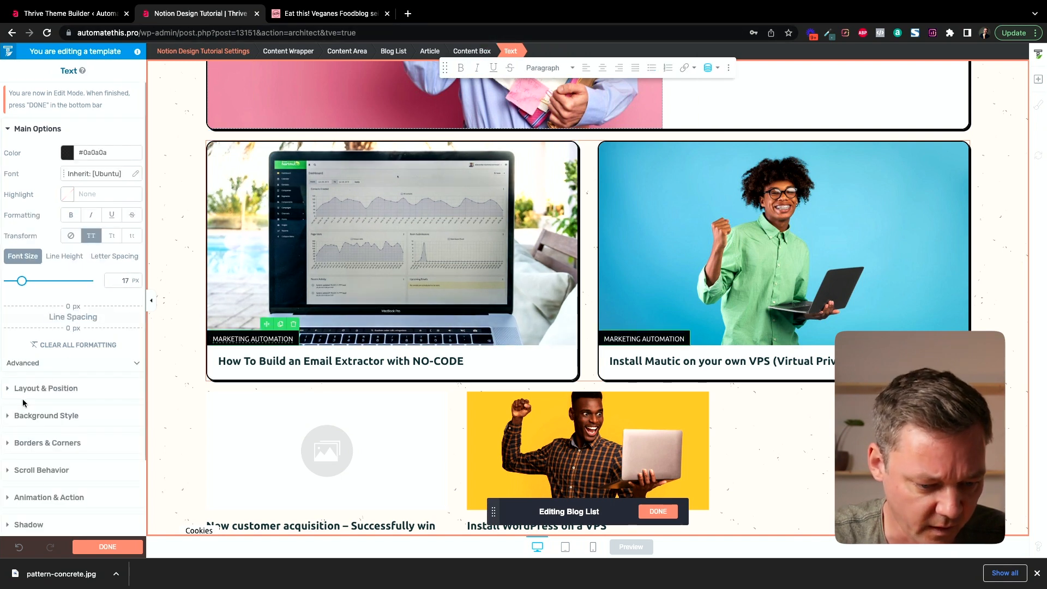
pyautogui.click(44, 388)
pyautogui.write('15')
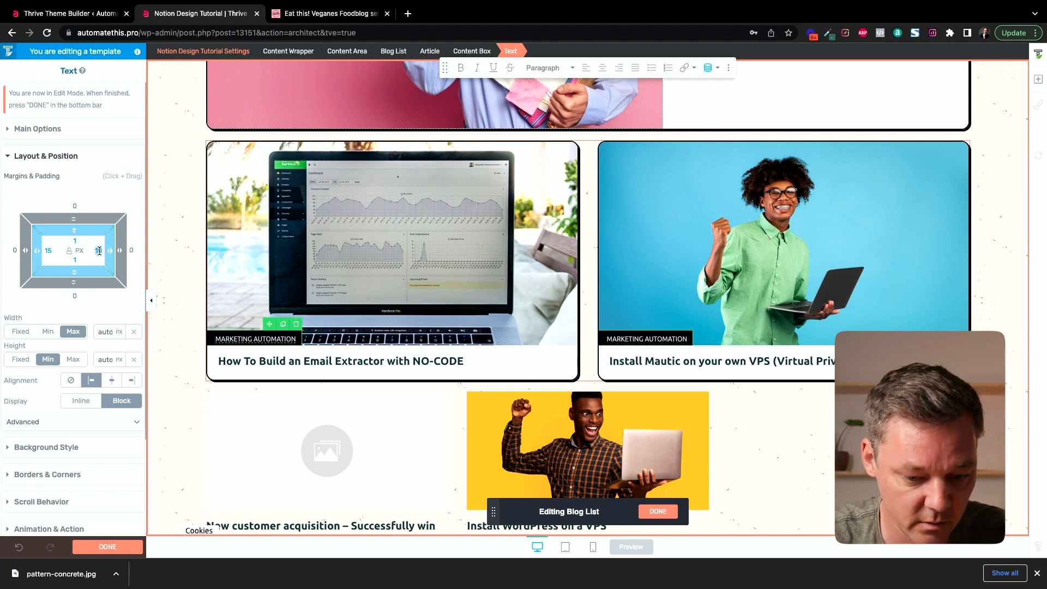
pyautogui.write('15')
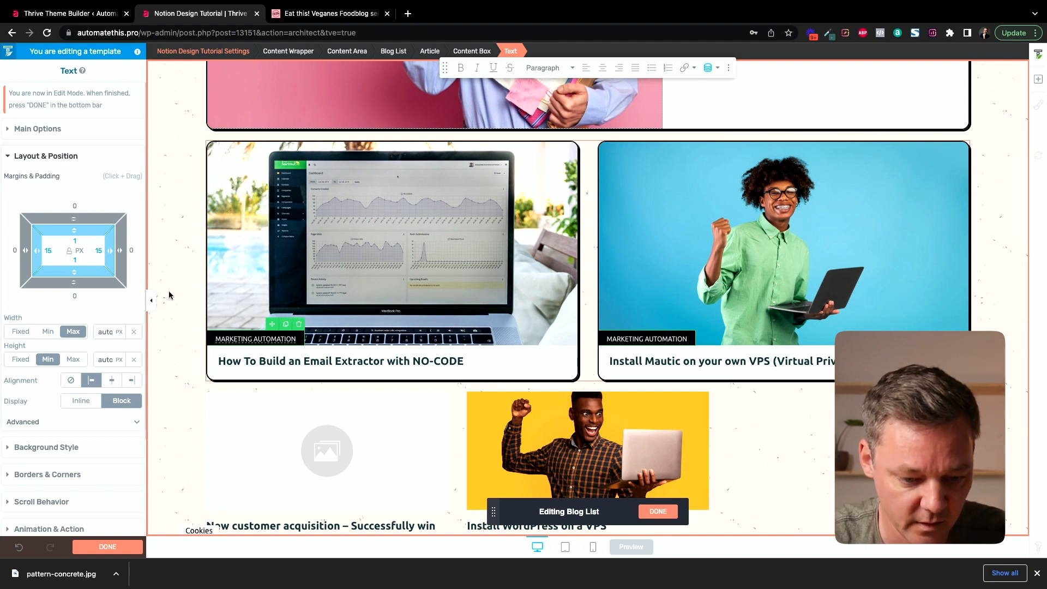
# - Set the left padding of the article title to 15 px and finish editing the blog list
pyautogui.click(212, 361)
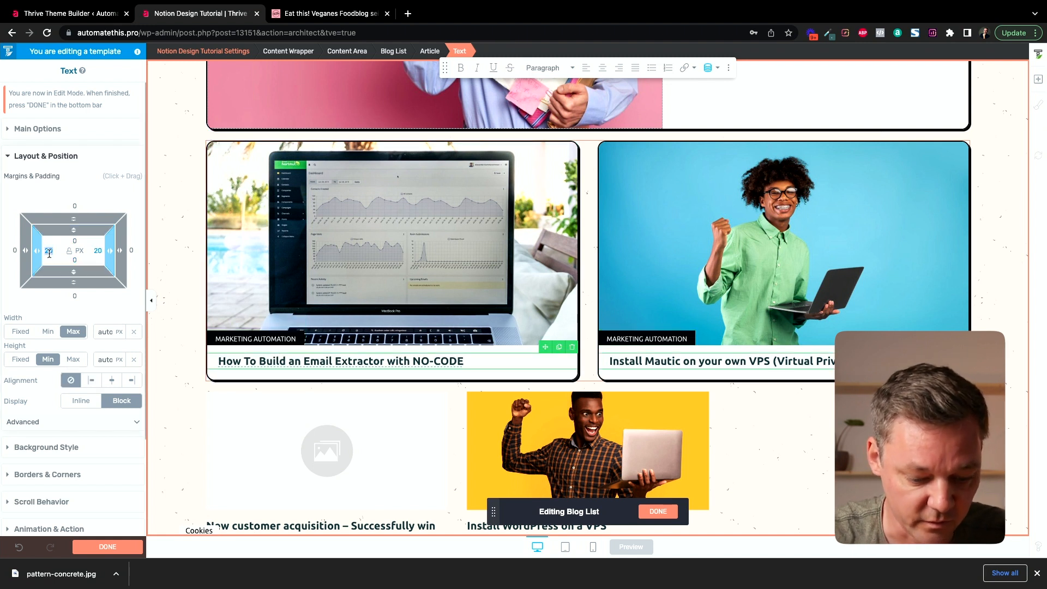
pyautogui.write('15')
pyautogui.click(100, 251)
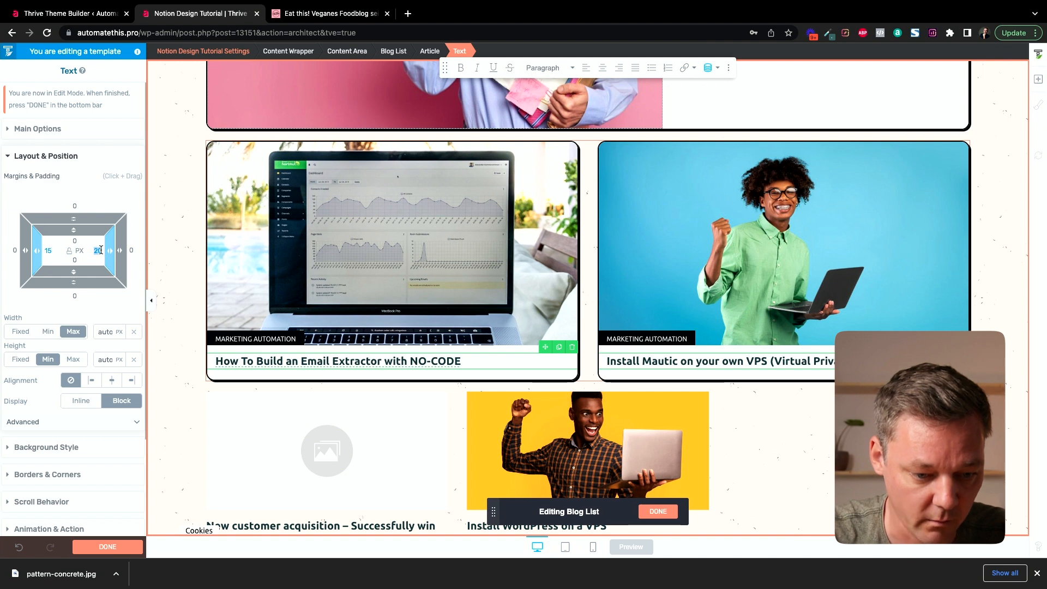
pyautogui.click(264, 377)
pyautogui.scroll(-3, 393, 296)
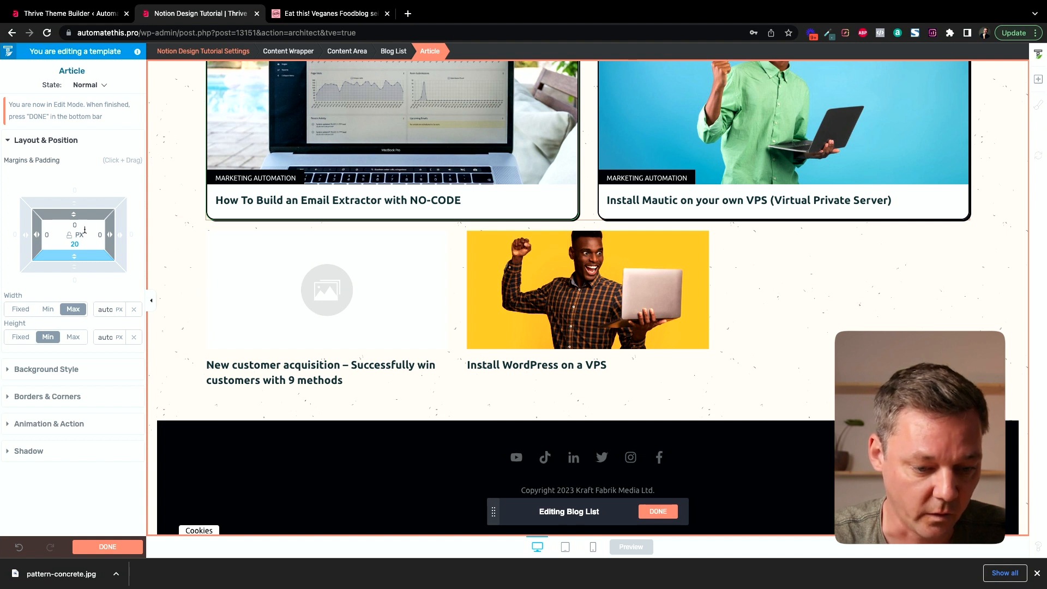
pyautogui.click(108, 547)
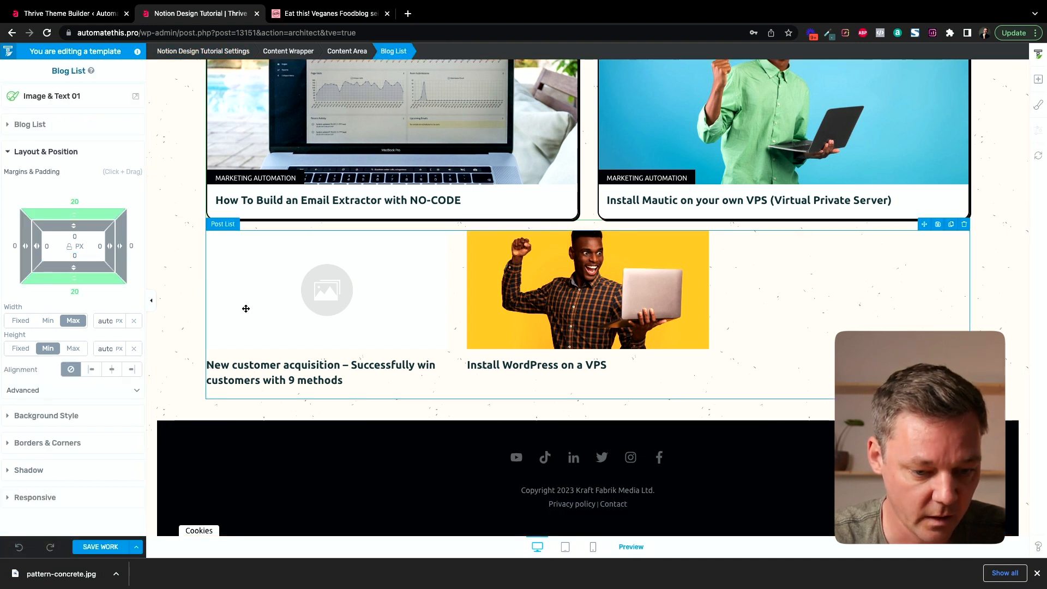
# - Open the post list below the blog list for editing and give its articles a 2 px Bunker (#0c1115) border with 15 px rounded corners
pyautogui.click(246, 309)
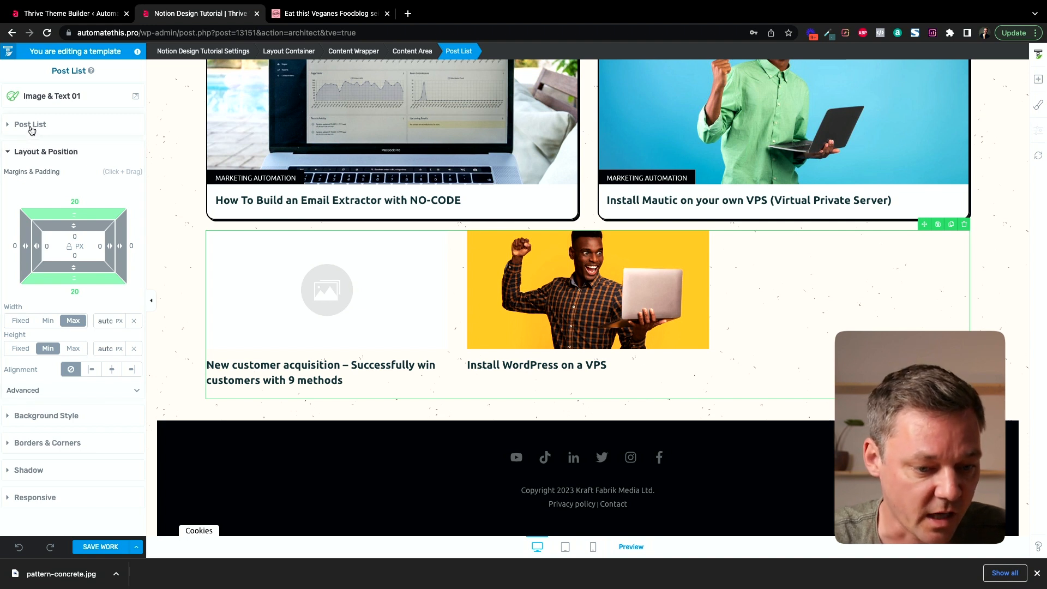
pyautogui.click(31, 126)
pyautogui.click(39, 148)
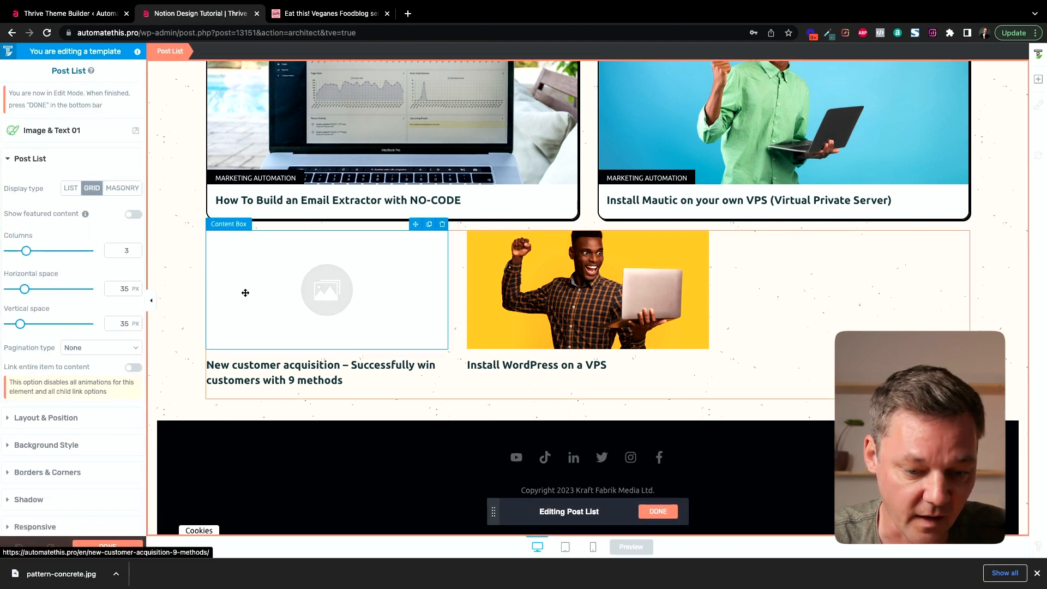
pyautogui.click(372, 394)
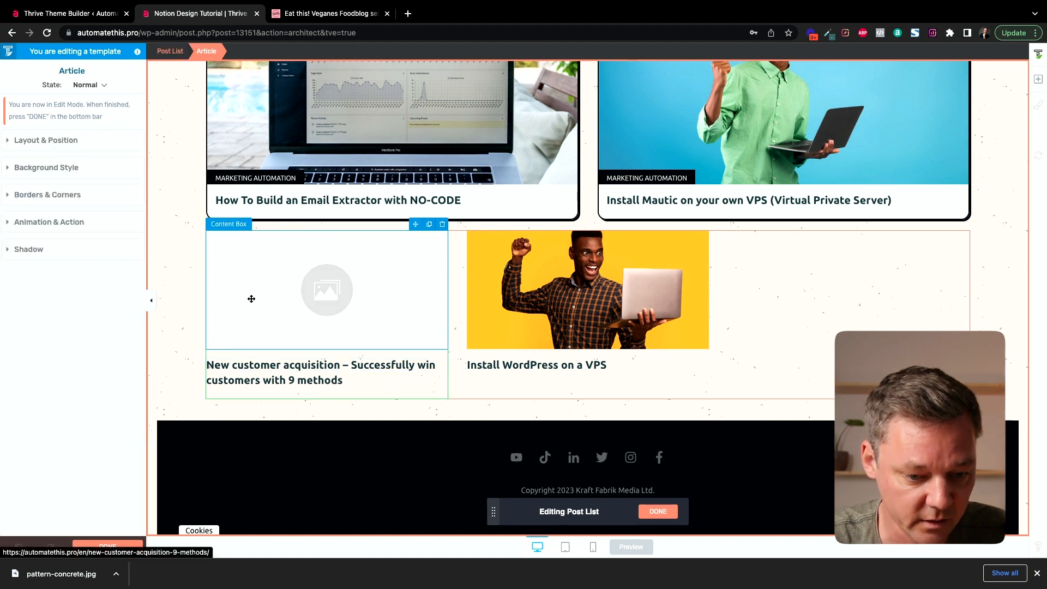
pyautogui.click(57, 199)
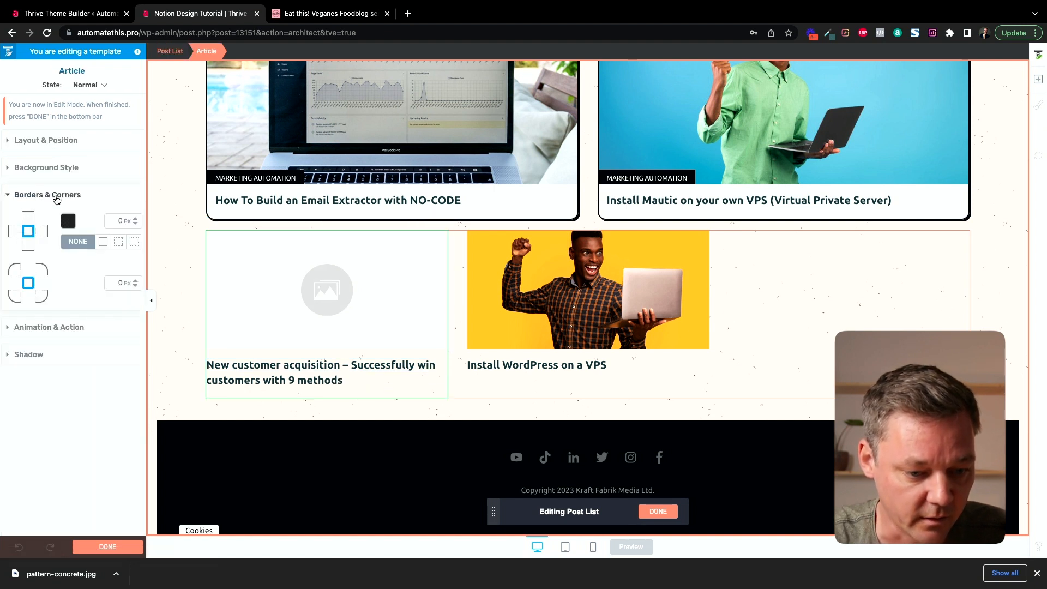
pyautogui.click(136, 218)
pyautogui.click(136, 218)
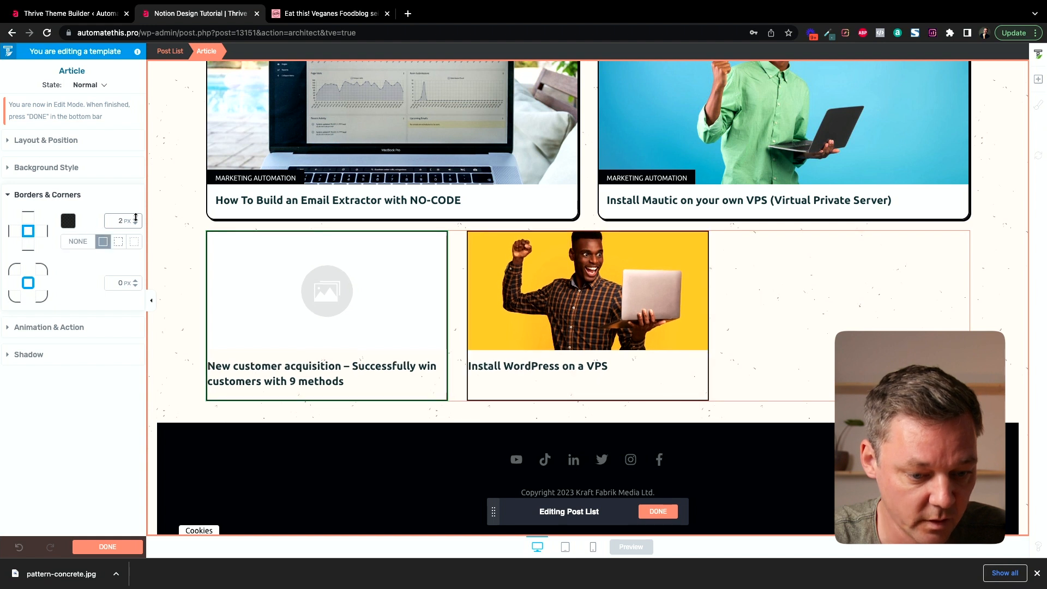
pyautogui.click(70, 222)
pyautogui.click(92, 402)
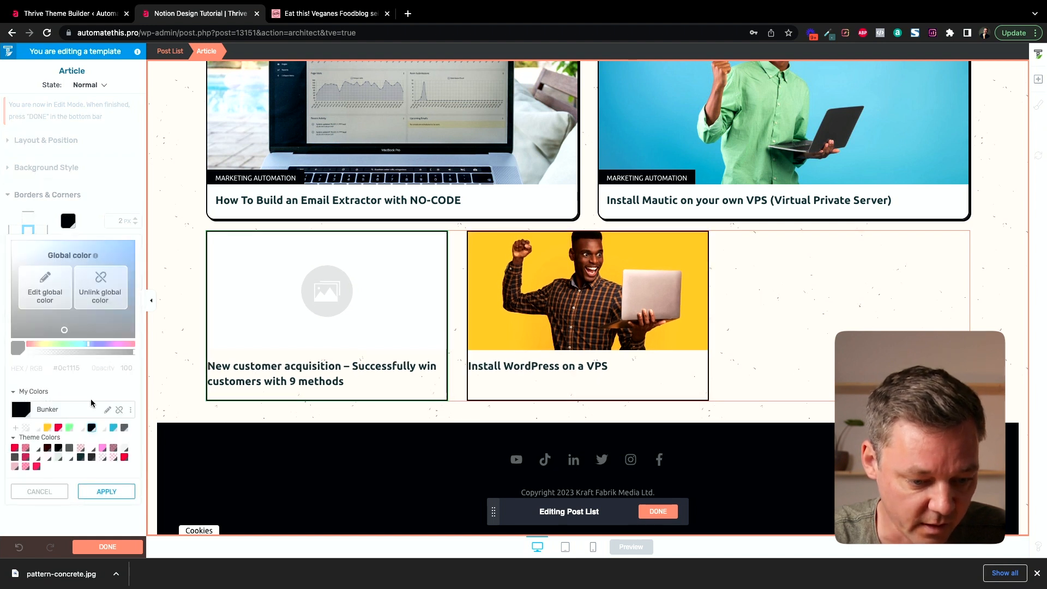
pyautogui.click(110, 492)
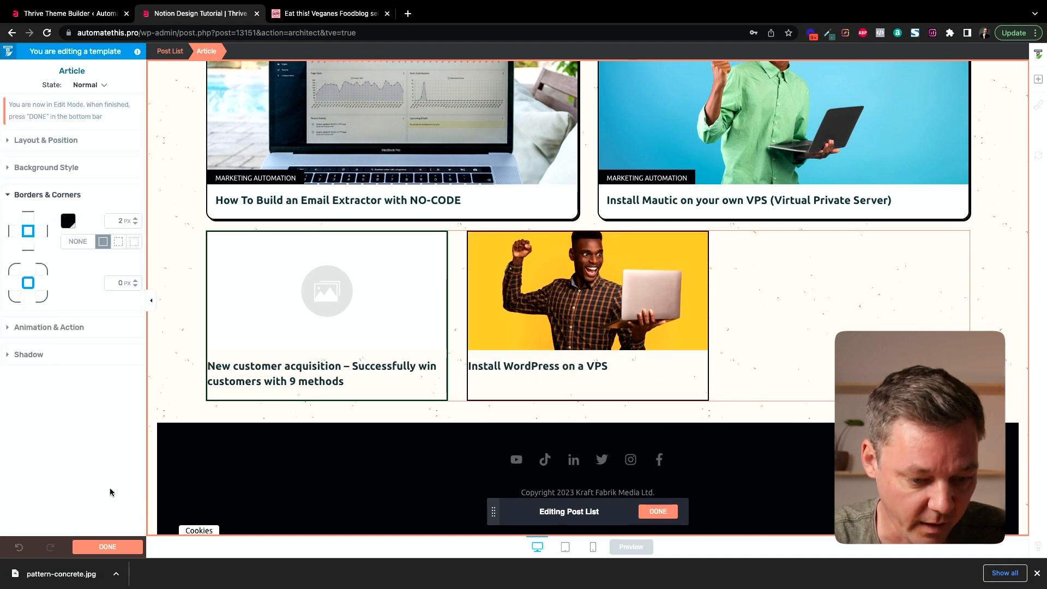
pyautogui.click(121, 282)
pyautogui.write('15')
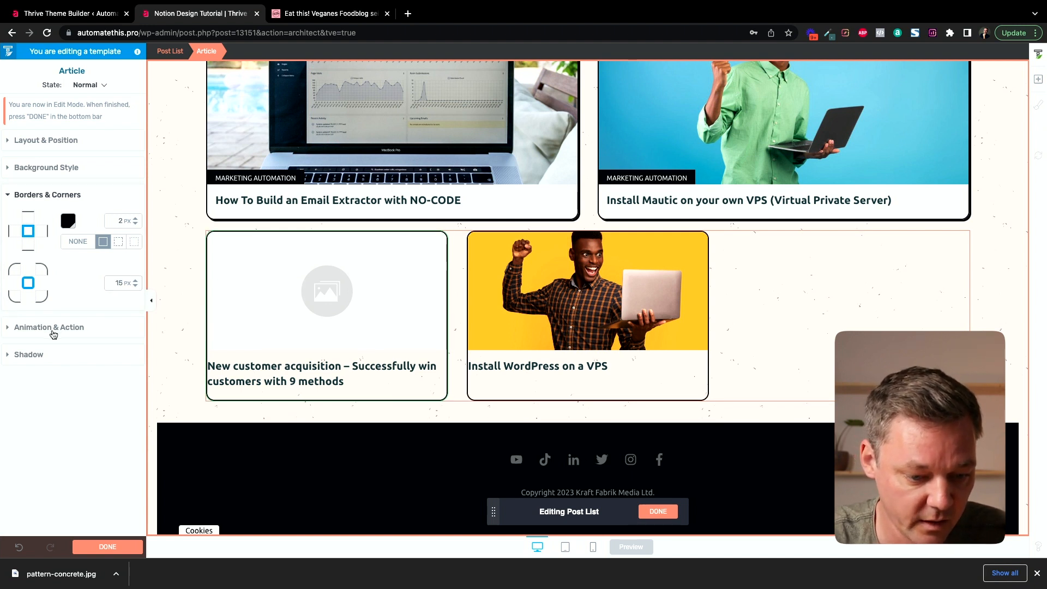
# - Set the link effect of the post list's article title to None
pyautogui.click(243, 299)
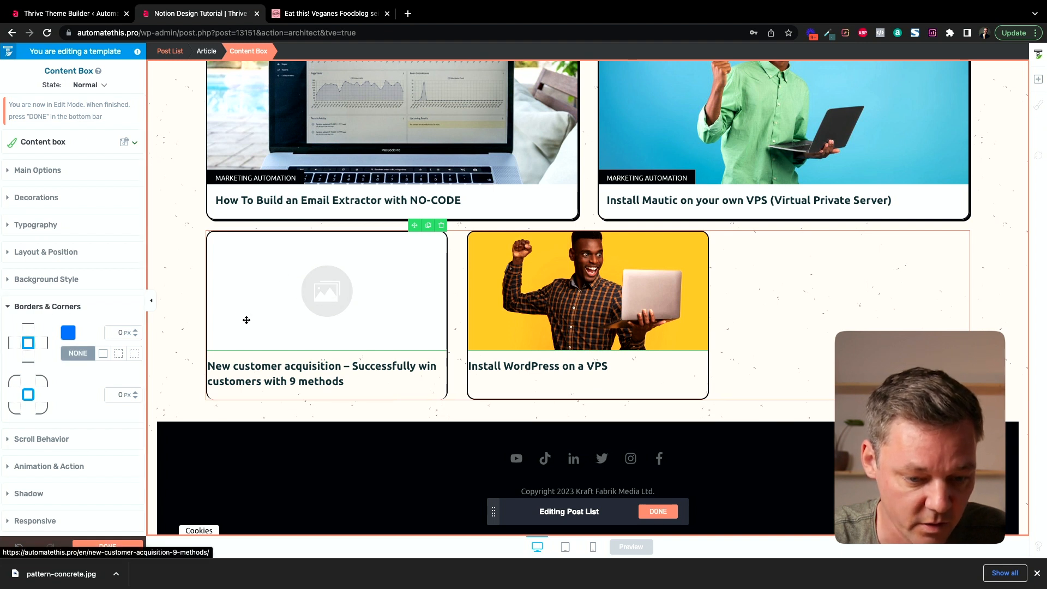
pyautogui.click(256, 367)
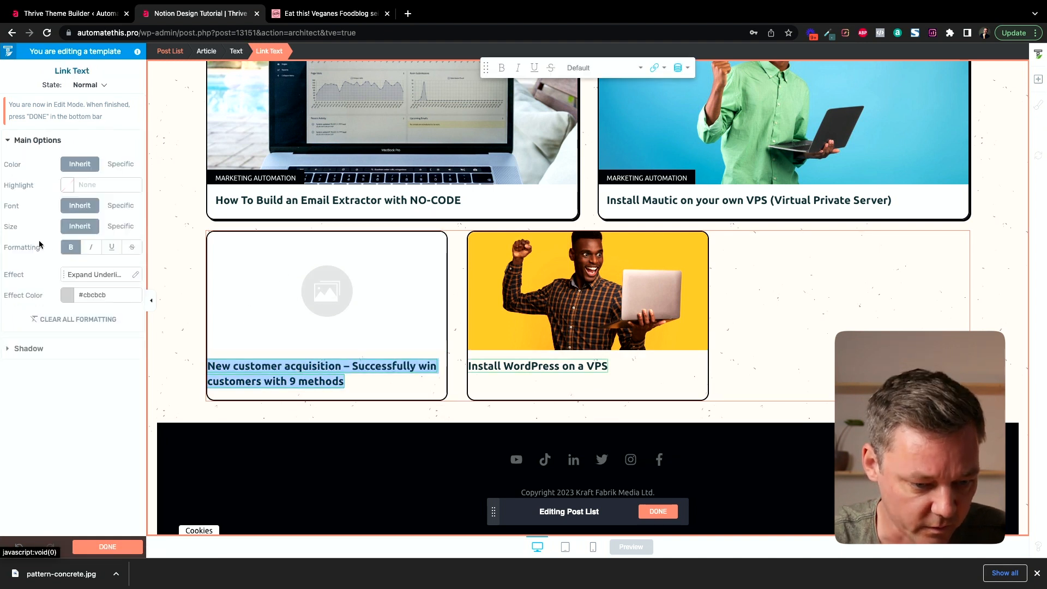
pyautogui.click(101, 274)
pyautogui.click(80, 316)
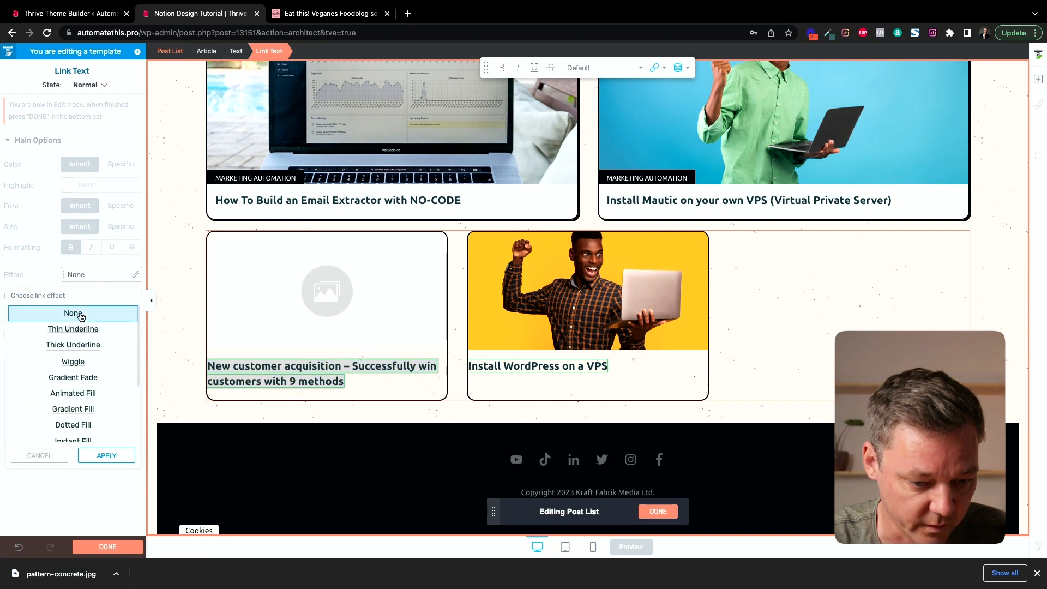
pyautogui.click(107, 456)
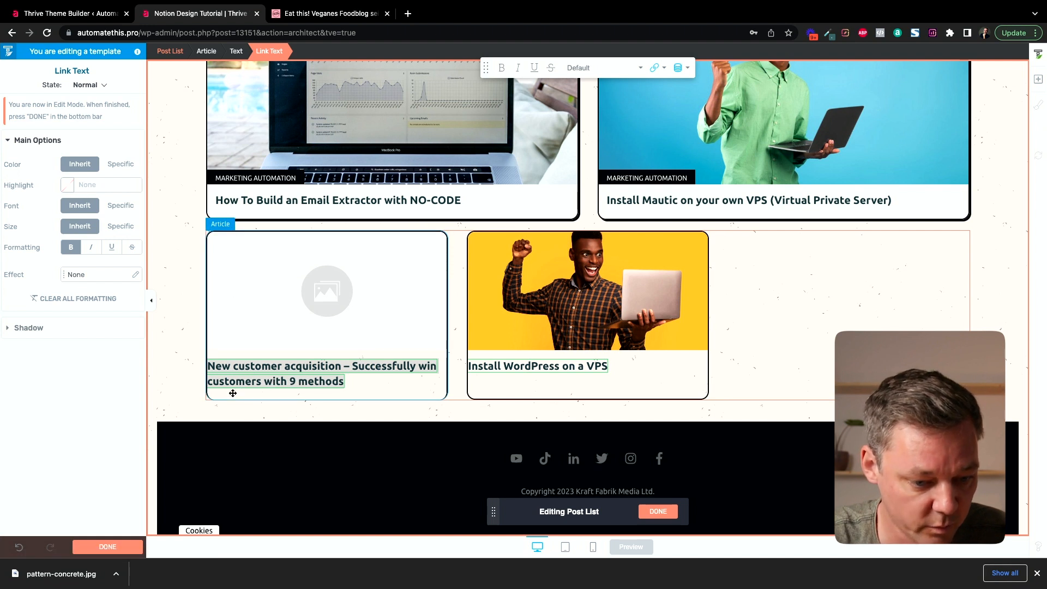
# - Set the left and right padding of the post list's title text element to 15 px
pyautogui.click(377, 384)
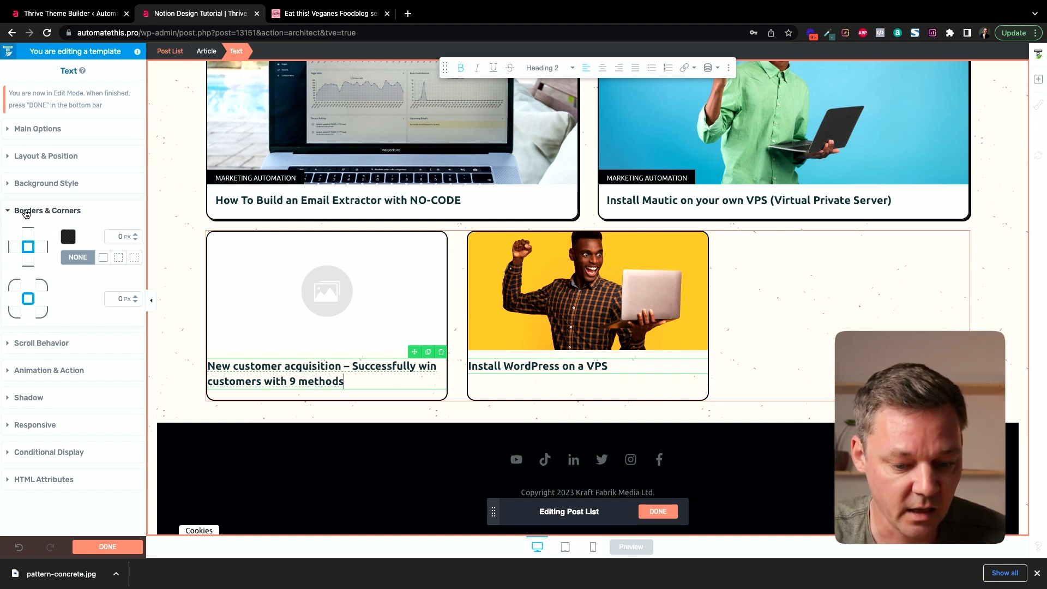
pyautogui.click(36, 157)
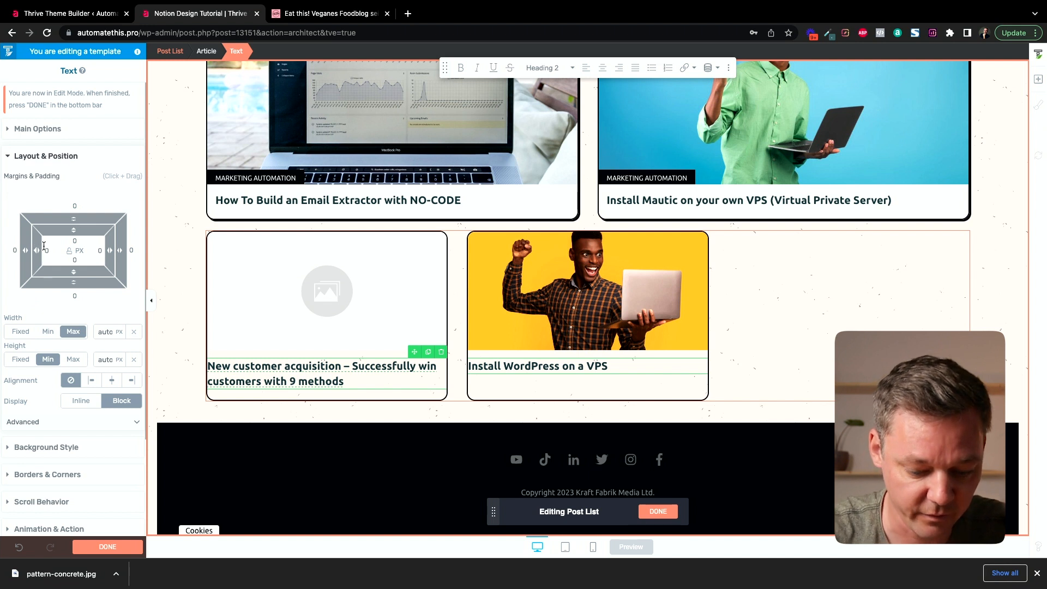
pyautogui.moveTo(43, 246); pyautogui.dragTo(104, 253)
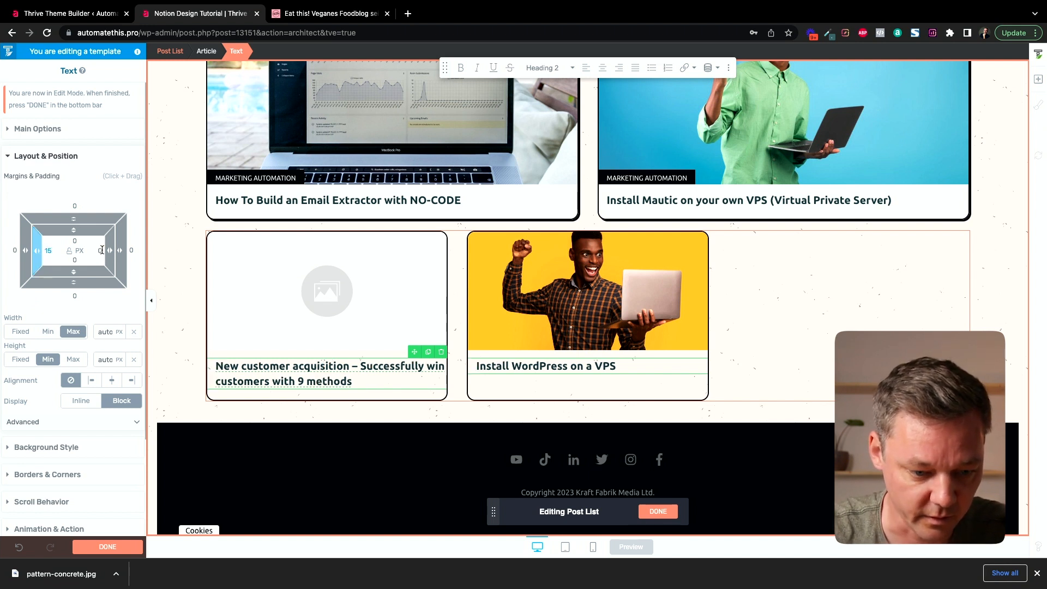
pyautogui.write('15')
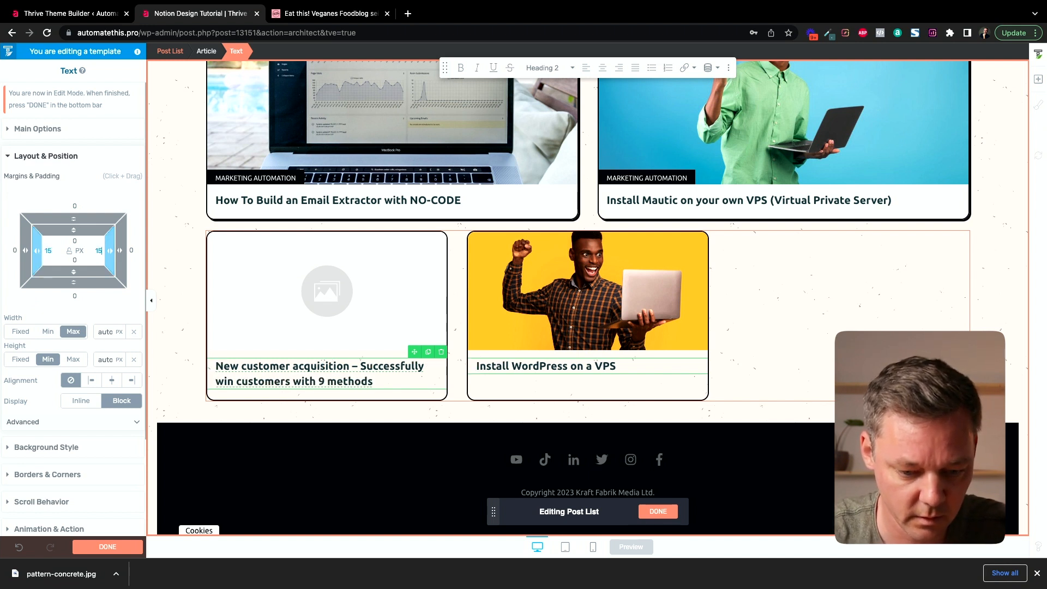
# - Set the minimum height of the post list's image content box to 250 px
pyautogui.click(263, 391)
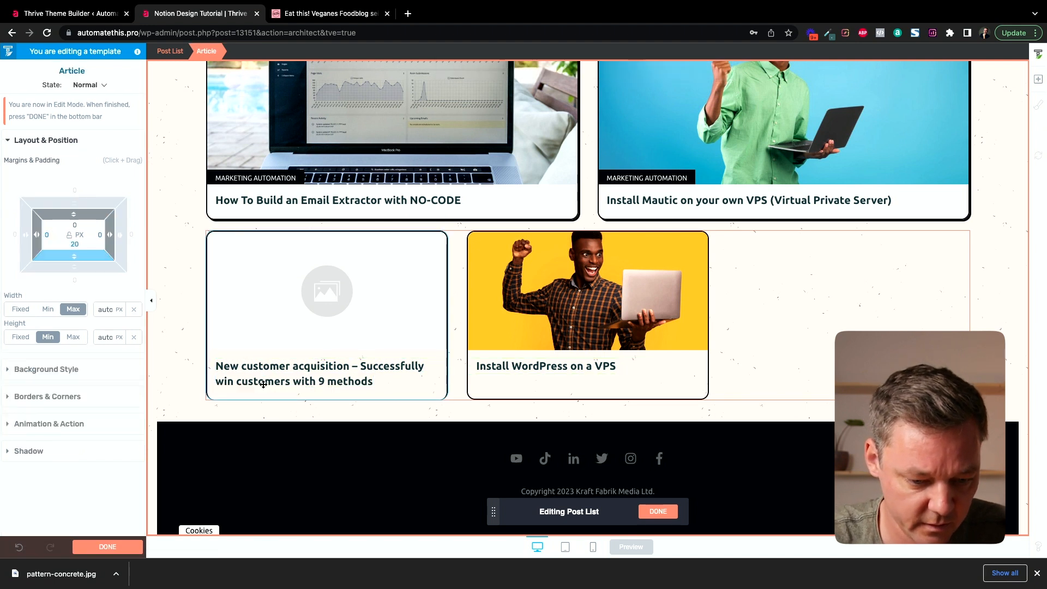
pyautogui.click(272, 328)
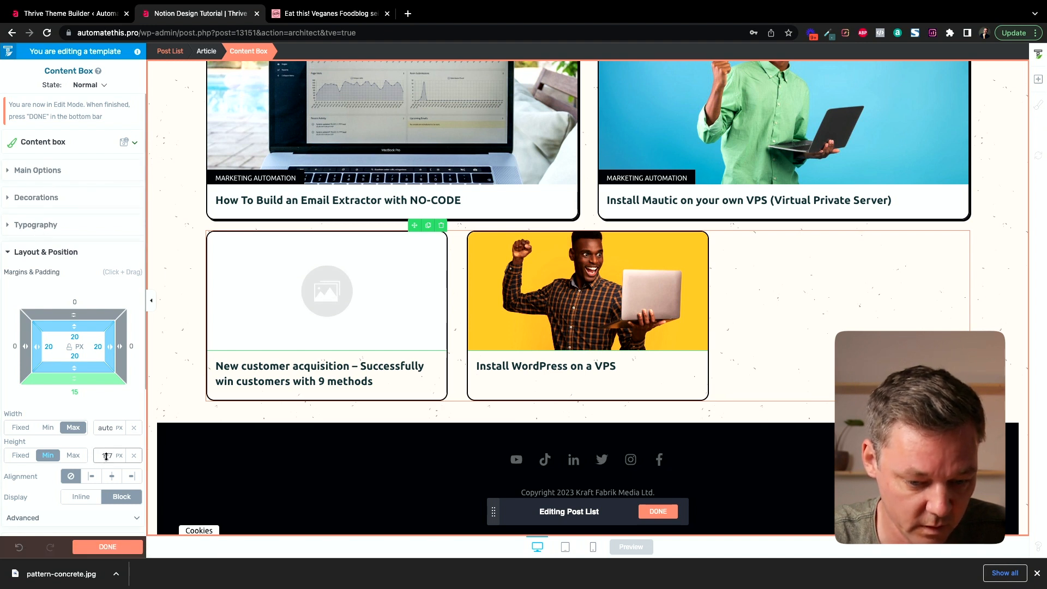
pyautogui.moveTo(107, 455); pyautogui.dragTo(120, 416)
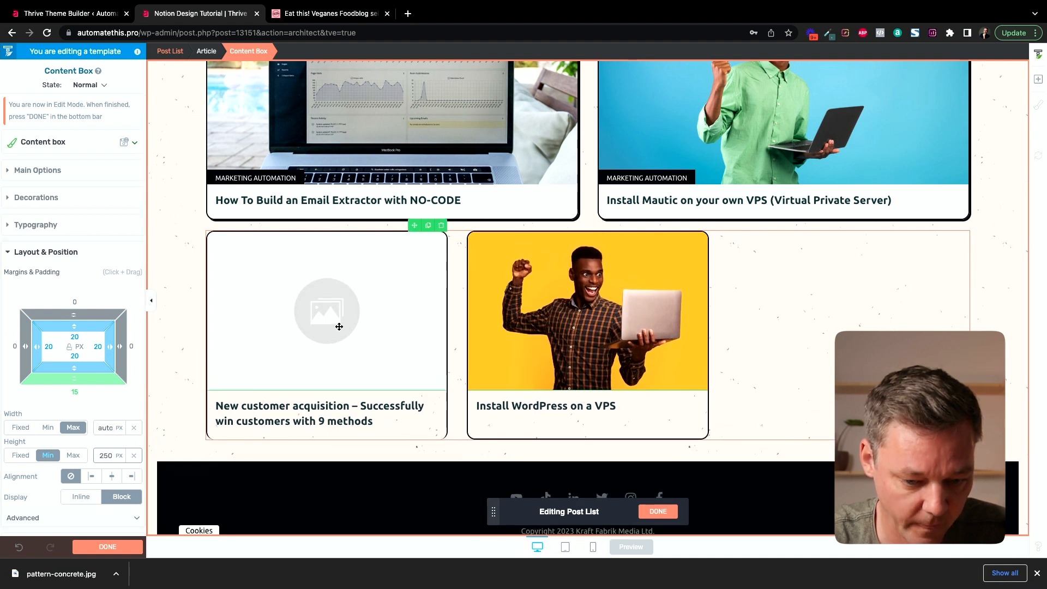
pyautogui.scroll(-2, 287, 343)
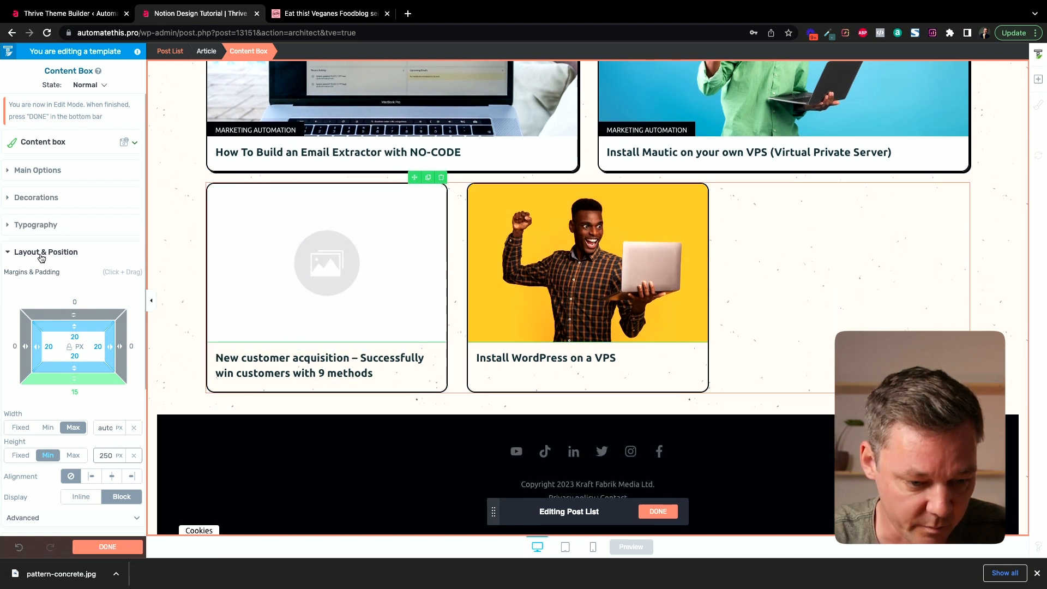
pyautogui.click(41, 254)
# - Give the post list's articles a White (#ffffff) background color
pyautogui.click(436, 382)
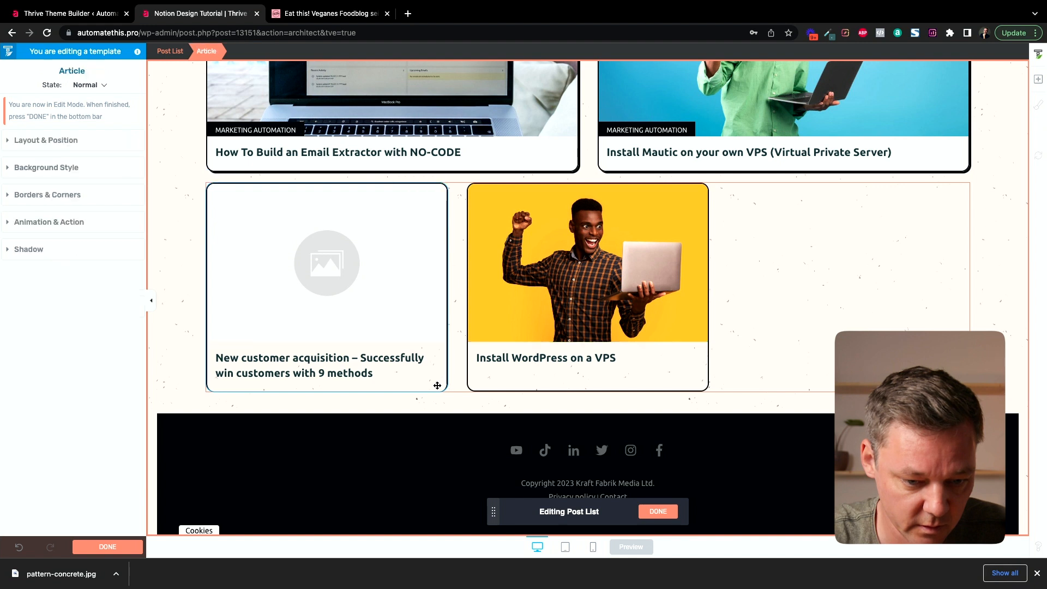
pyautogui.click(41, 198)
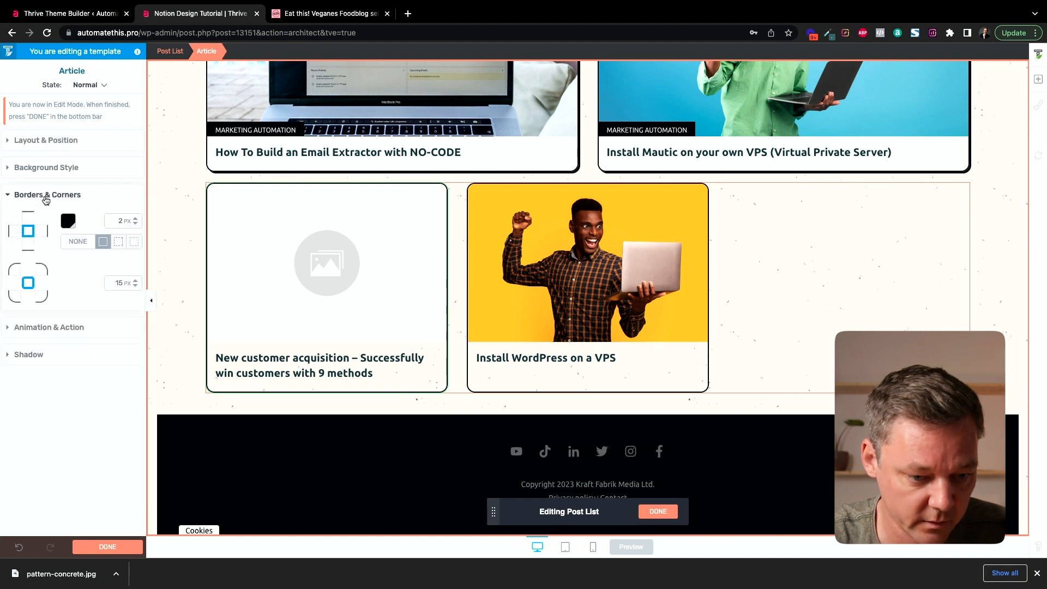
pyautogui.click(49, 171)
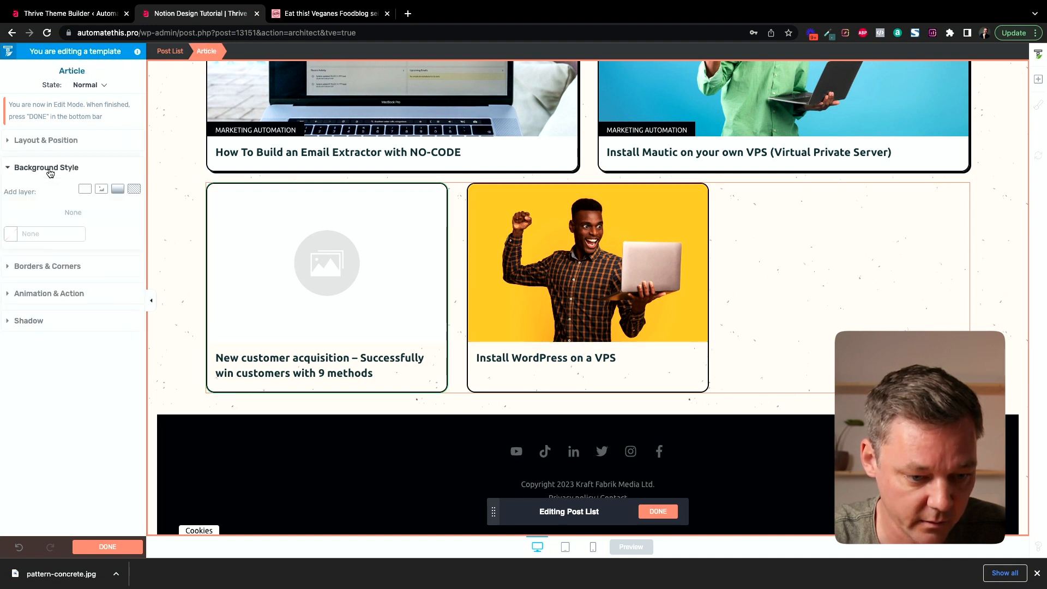
pyautogui.click(10, 234)
pyautogui.click(80, 416)
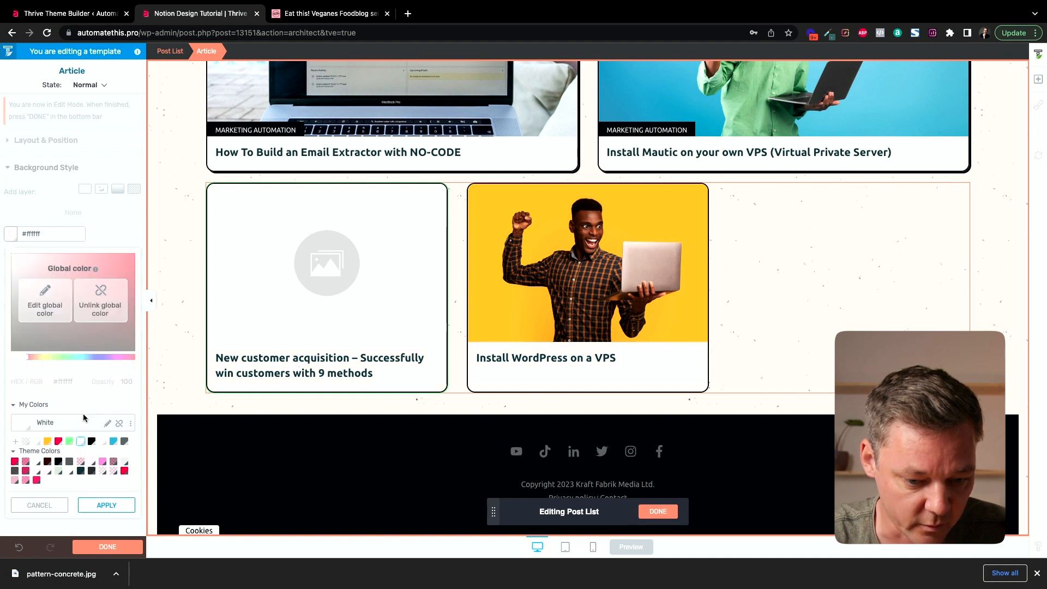
pyautogui.click(107, 505)
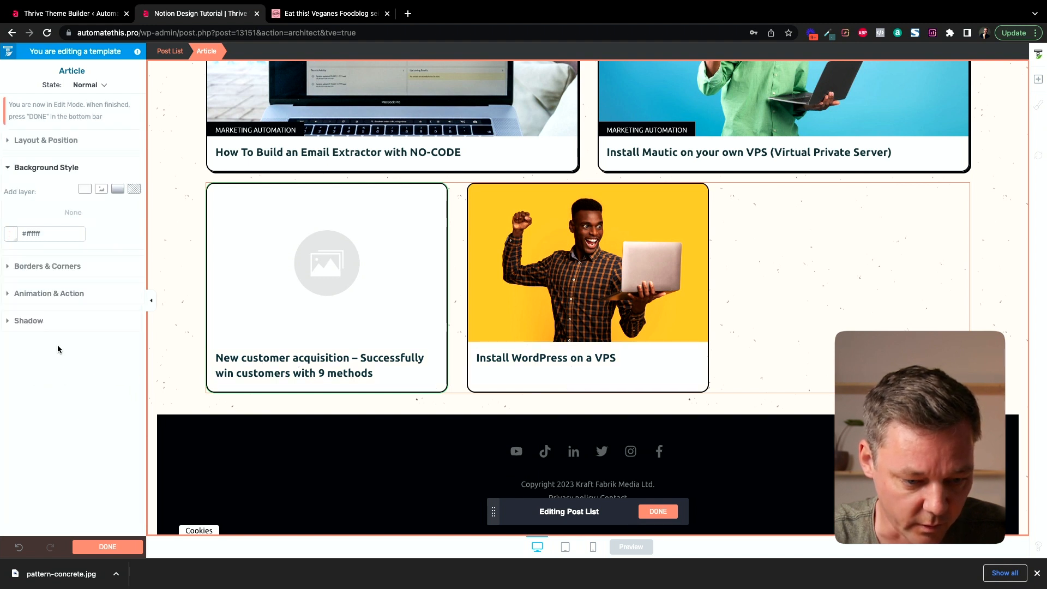
# - Add a Bunker (#0c1115) drop shadow to the post list's articles with a 320° angle, 4 px distance and 0 px blur
pyautogui.click(32, 329)
pyautogui.click(117, 271)
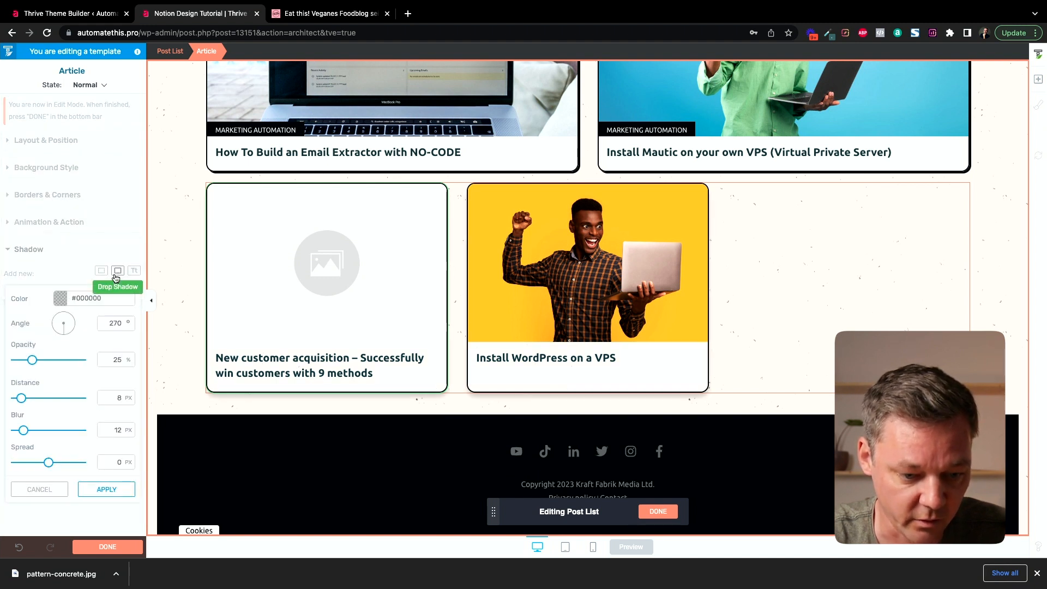
pyautogui.click(75, 305)
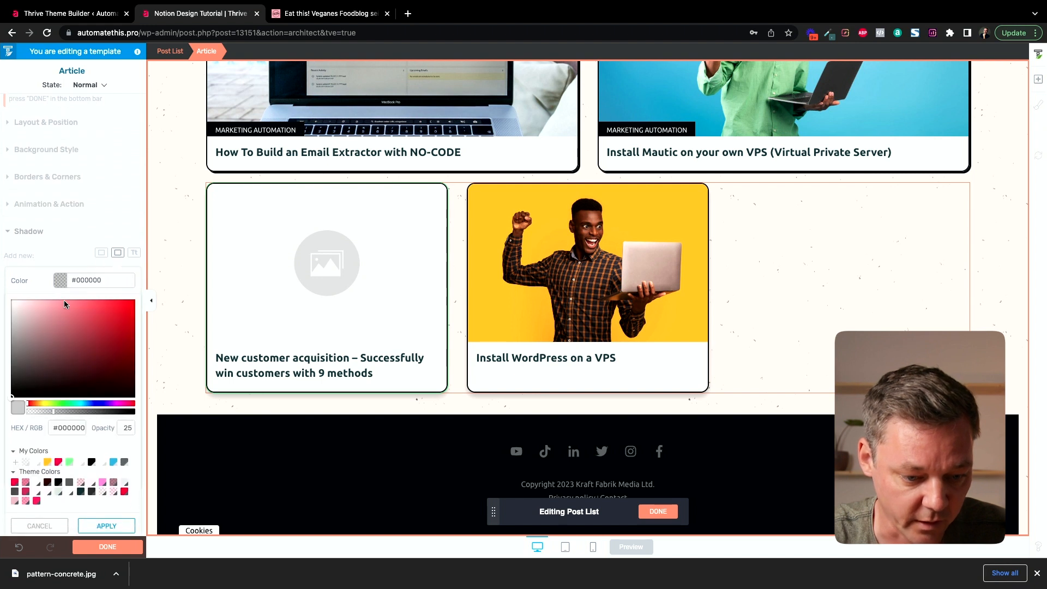
pyautogui.click(95, 459)
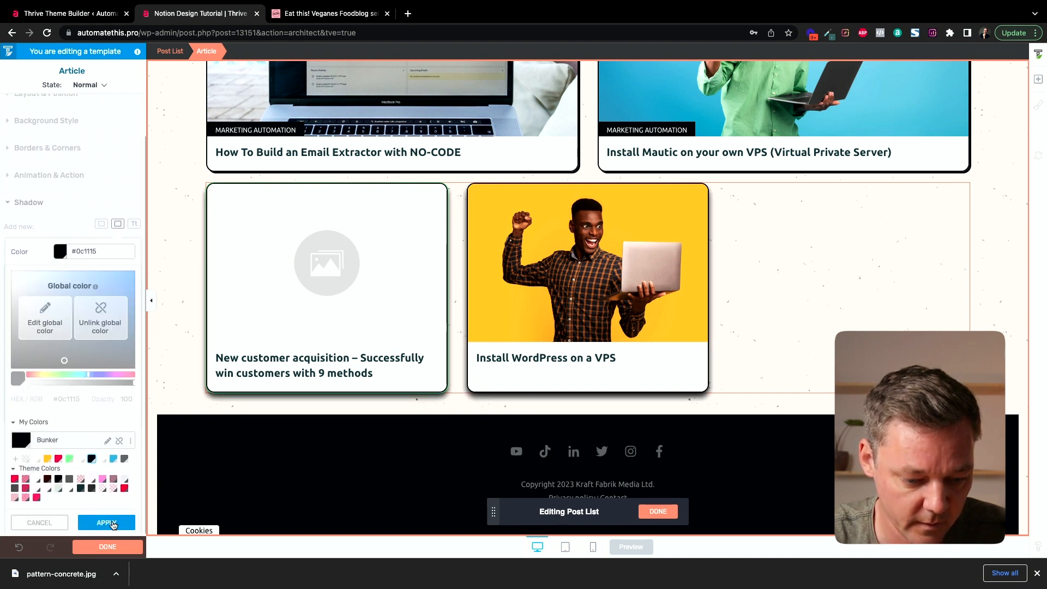
pyautogui.click(111, 525)
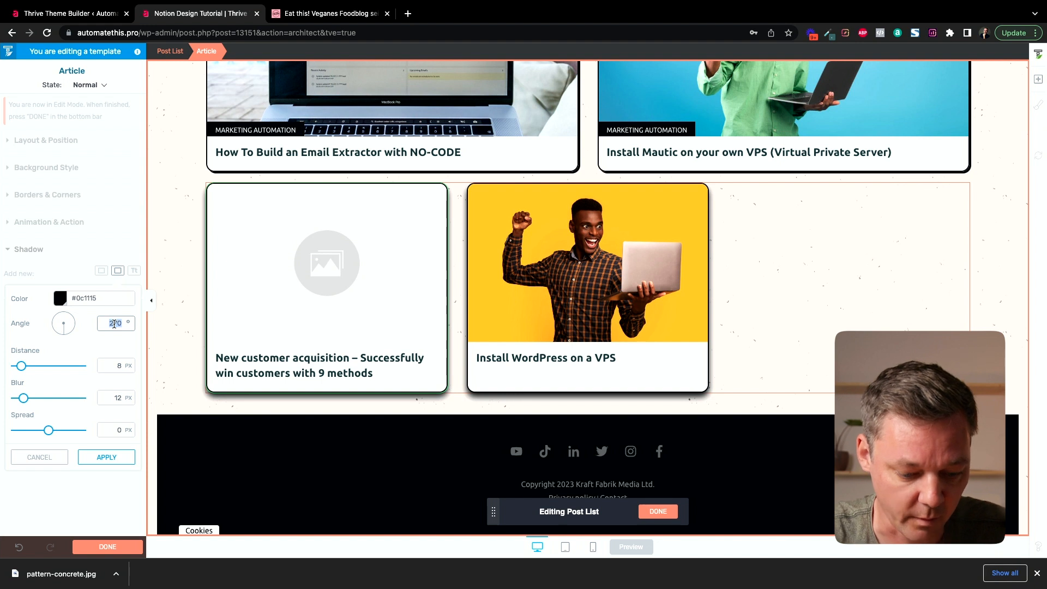
pyautogui.write('320')
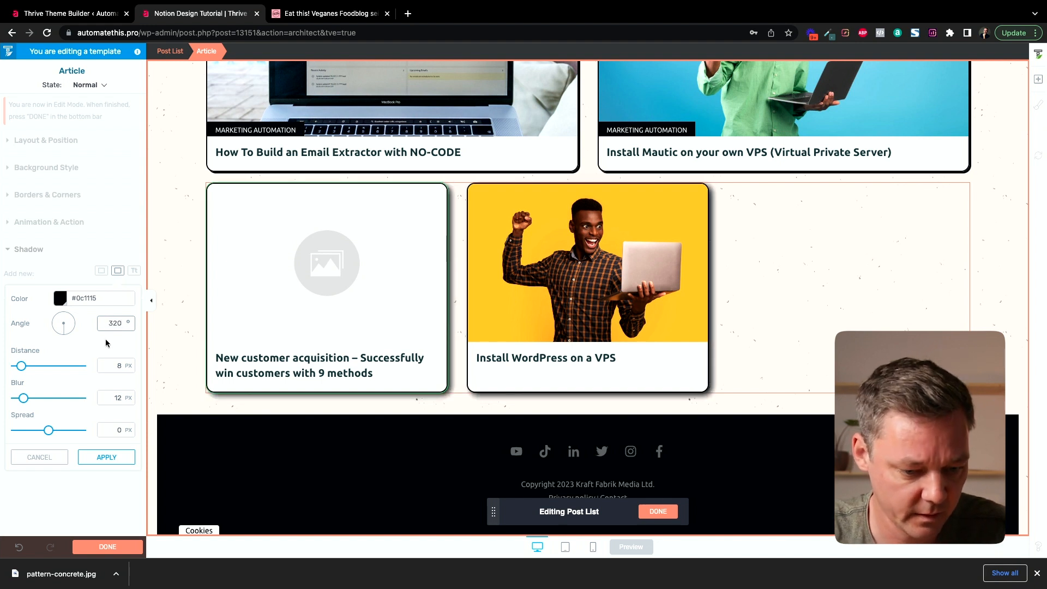
pyautogui.write('4')
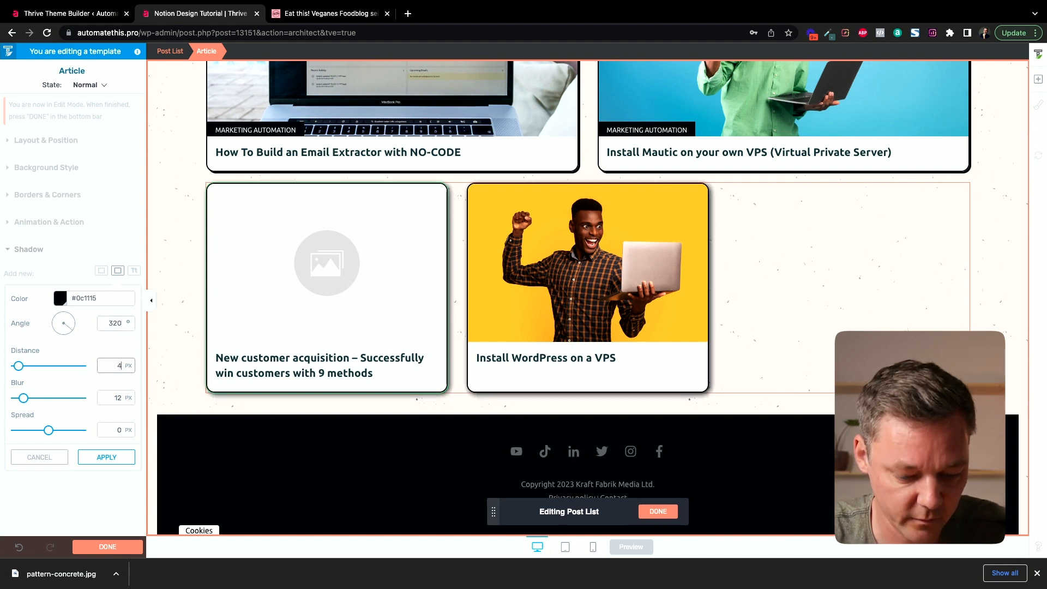
pyautogui.write('0')
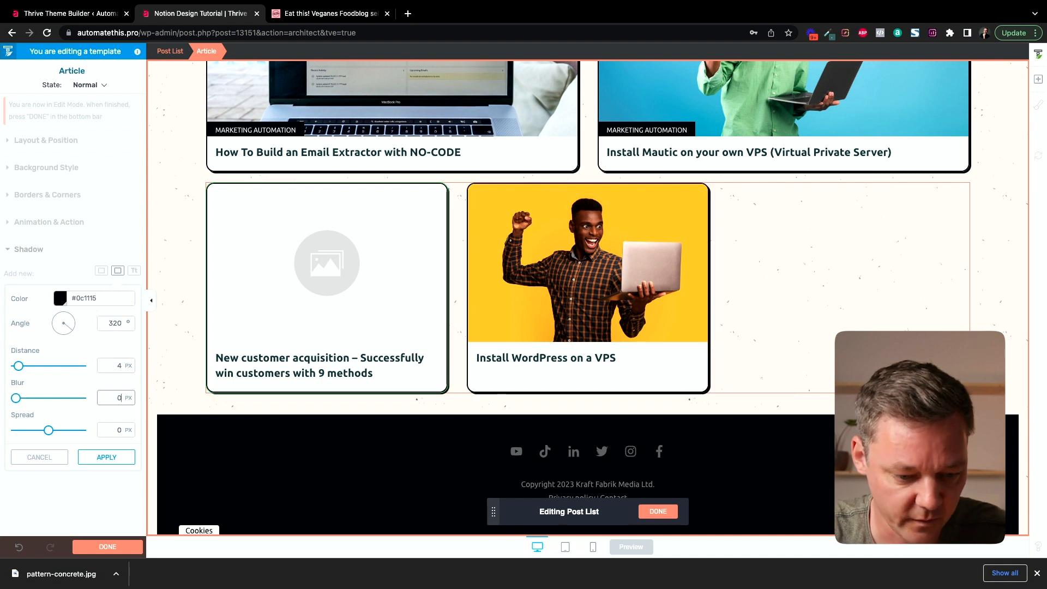
pyautogui.click(104, 457)
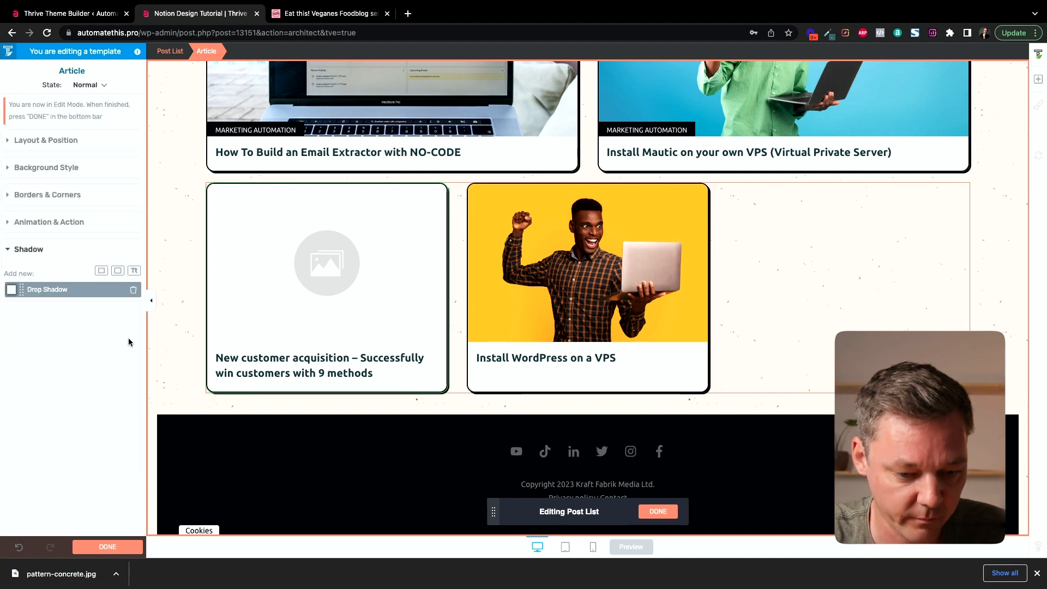
# - Turn on linking the entire item to content for the post list and finish editing its design
pyautogui.click(759, 289)
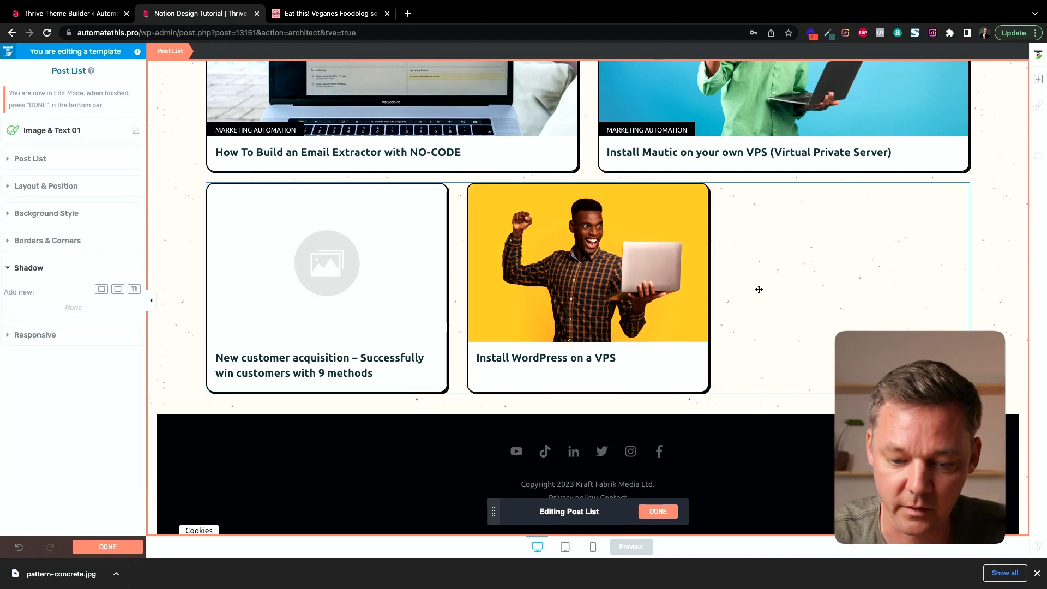
pyautogui.scroll(1, 759, 289)
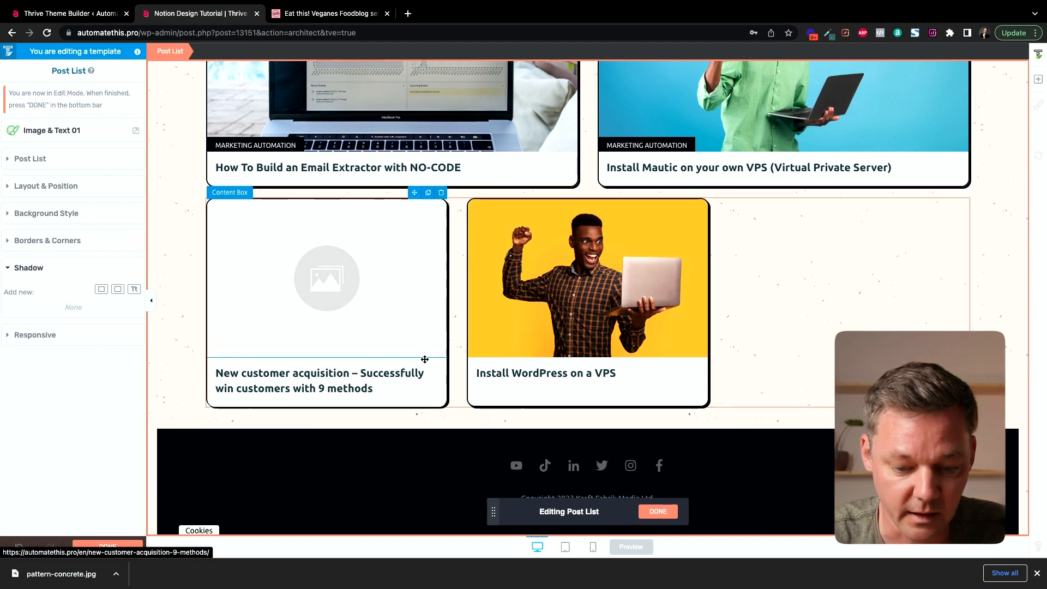
pyautogui.click(437, 399)
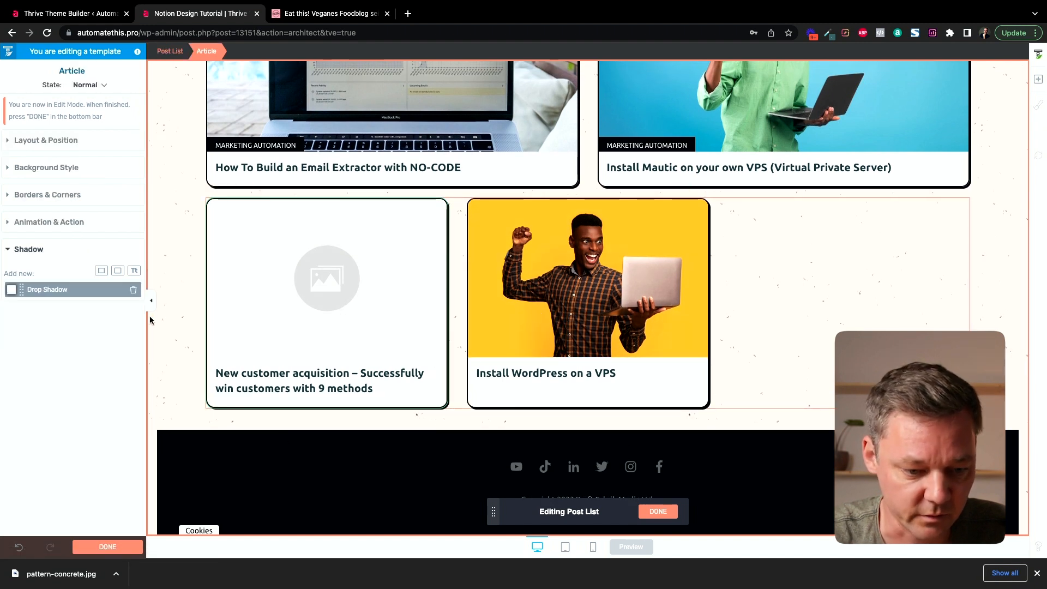
pyautogui.click(170, 51)
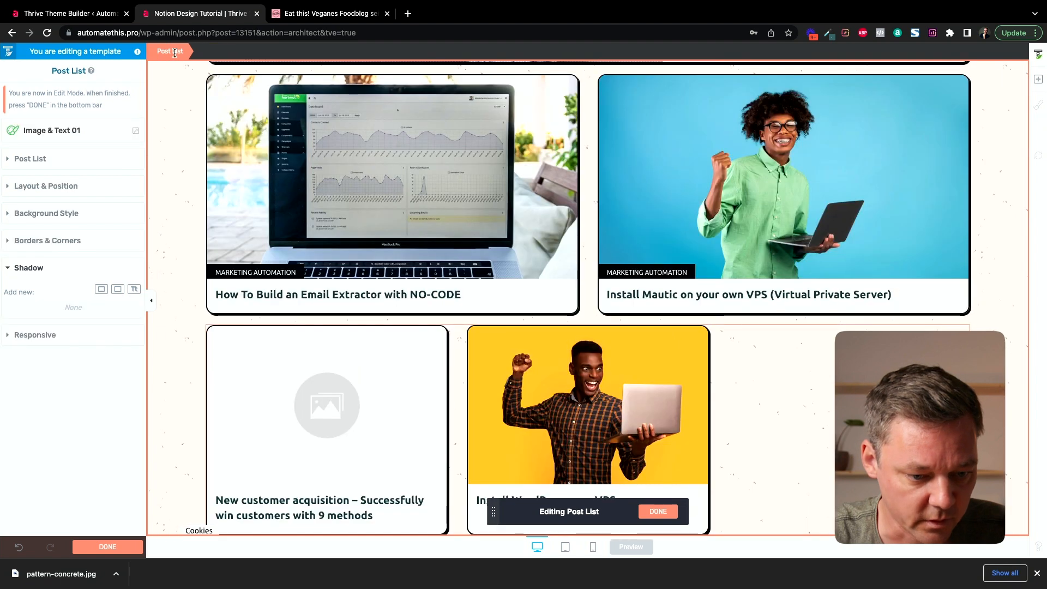
pyautogui.click(30, 159)
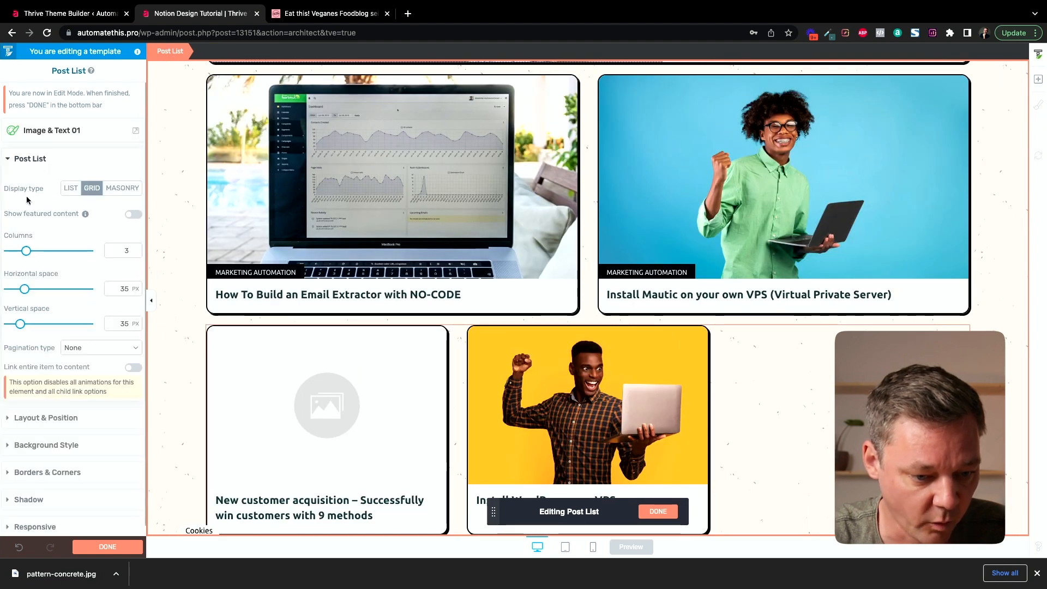
pyautogui.scroll(-1, 26, 195)
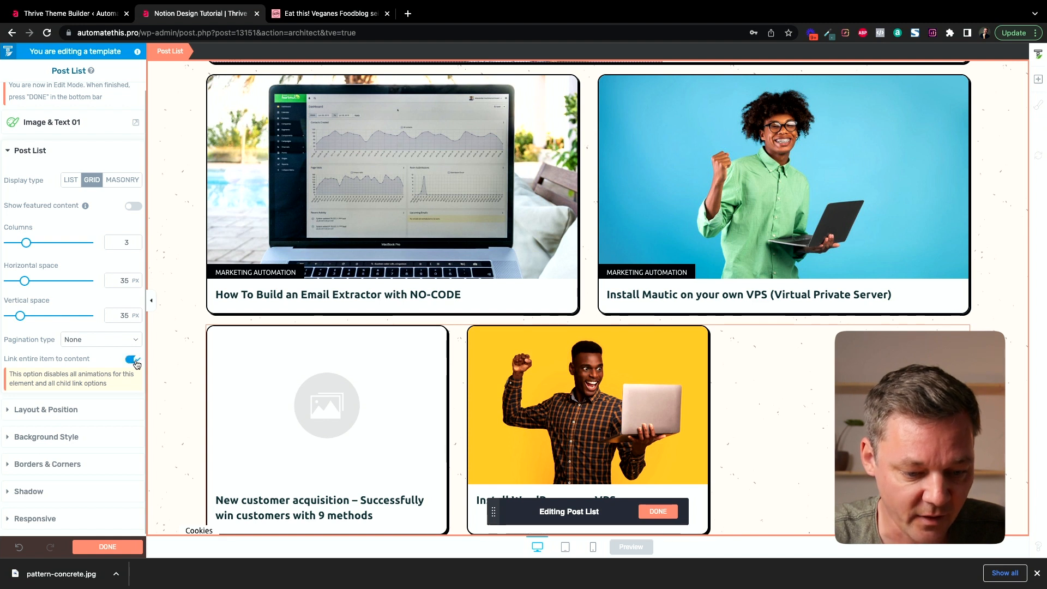
pyautogui.click(111, 545)
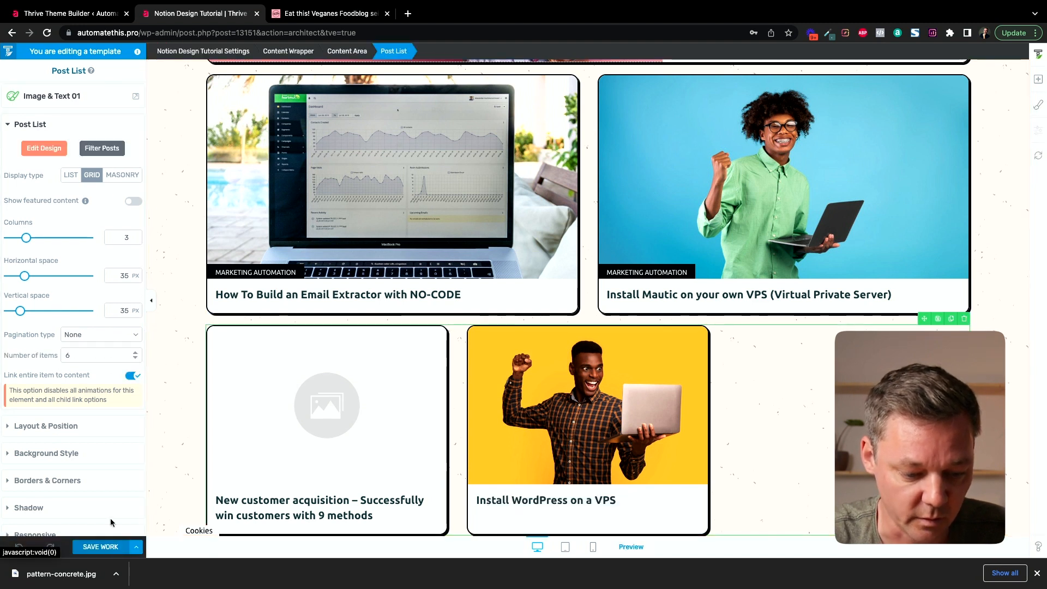
# - Check the item link settings of the blog list and the featured content list, and save the template
pyautogui.click(524, 304)
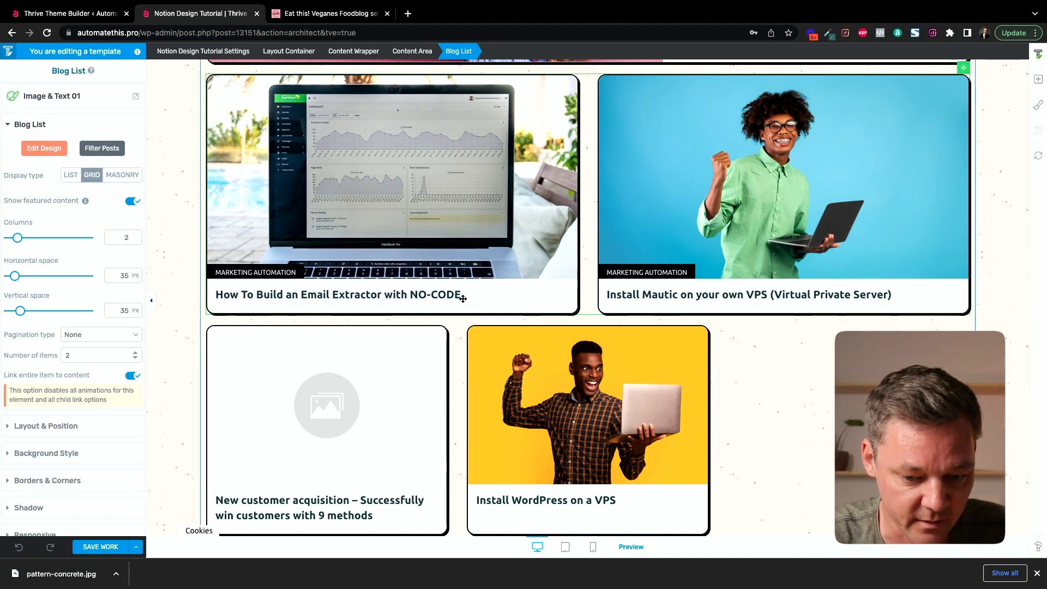
pyautogui.scroll(5, 536, 247)
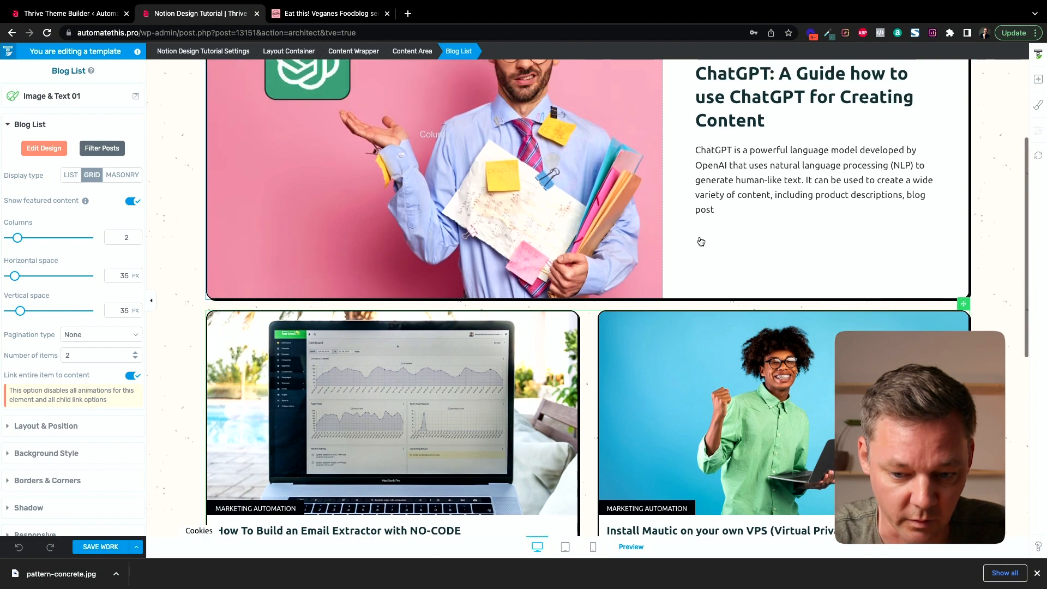
pyautogui.click(701, 241)
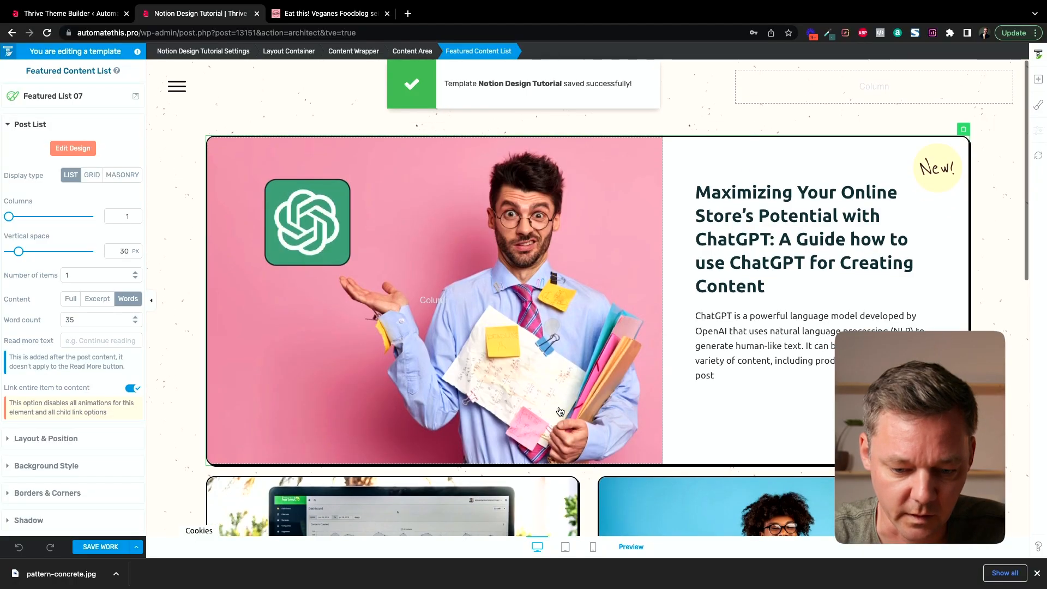
# - Preview the blog template and examine the featured post, blog list and post list cards on the live page
pyautogui.scroll(-8, 560, 412)
pyautogui.scroll(8, 560, 416)
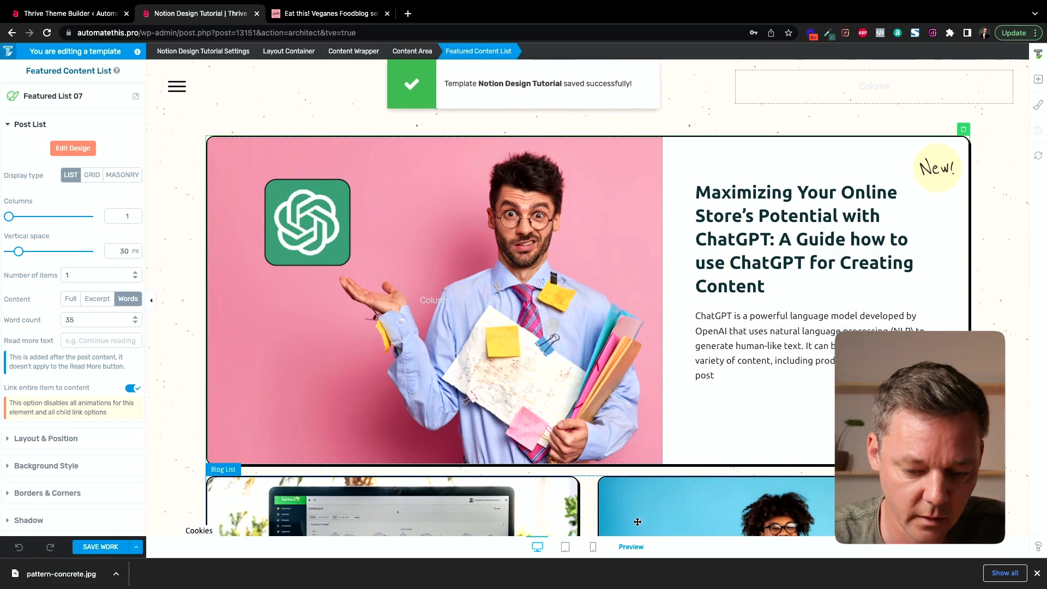
pyautogui.click(628, 546)
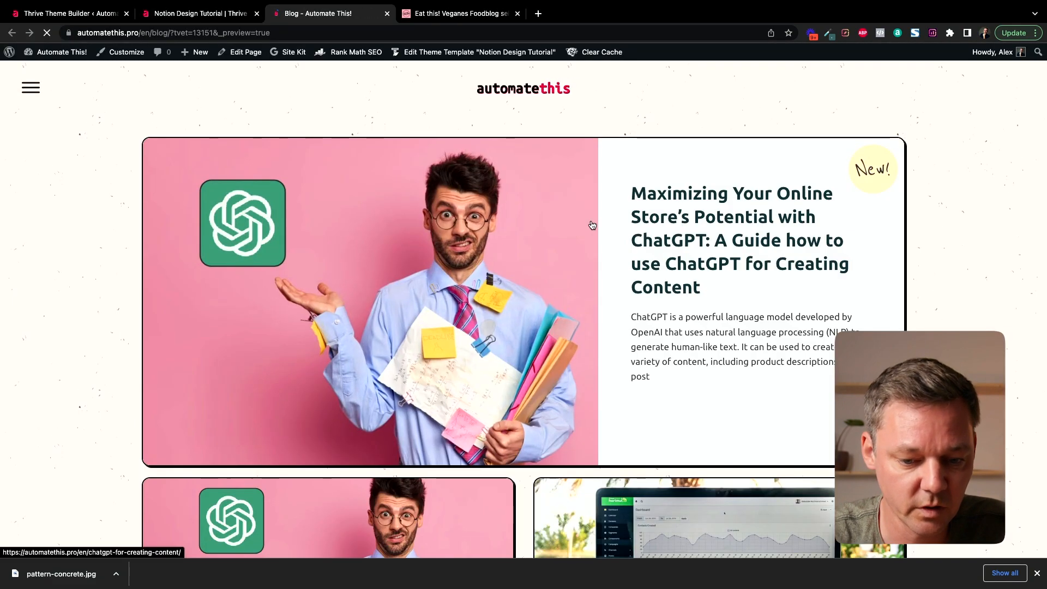
pyautogui.scroll(-1, 72, 385)
pyautogui.scroll(-5, 71, 385)
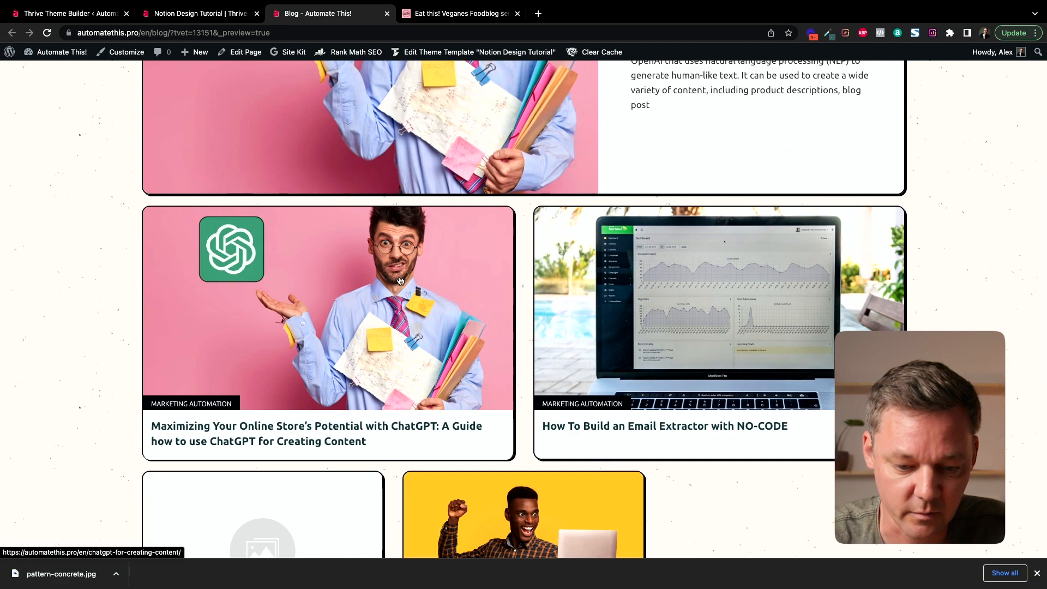
pyautogui.scroll(1, 406, 277)
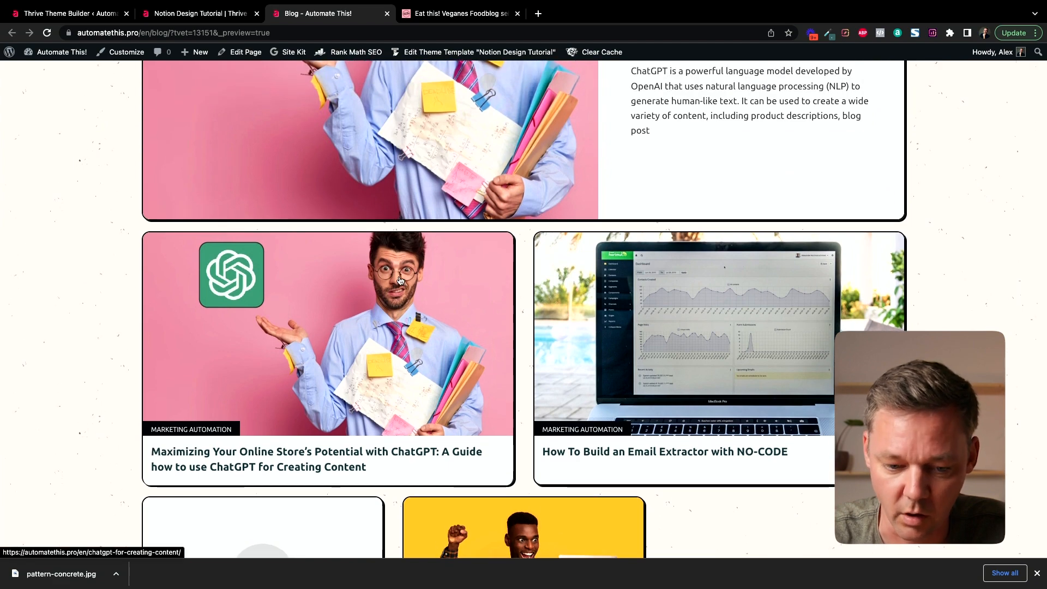
pyautogui.scroll(4, 400, 280)
pyautogui.scroll(-5, 384, 264)
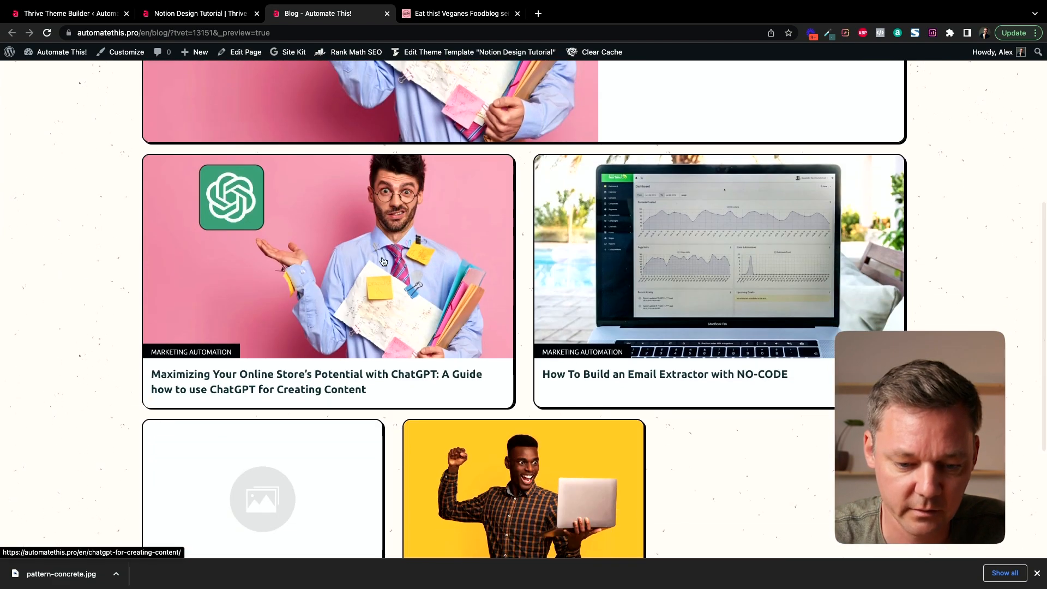
pyautogui.scroll(6, 384, 262)
# - Return to the template editor, look over the lists and save the Notion Design Tutorial template again
pyautogui.click(200, 14)
pyautogui.scroll(-6, 496, 228)
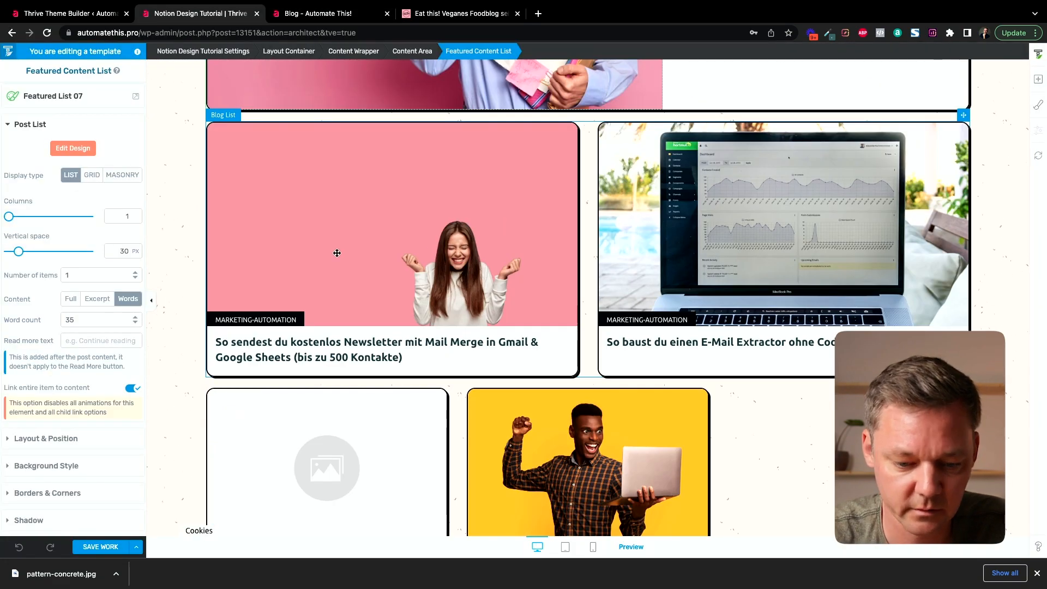
pyautogui.click(99, 547)
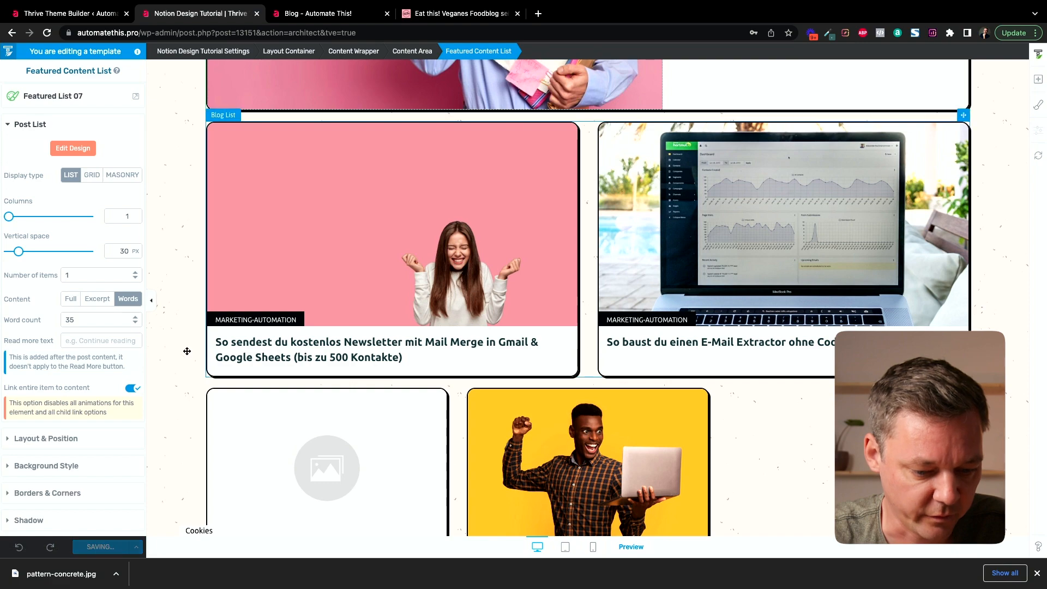
pyautogui.press('super+r')
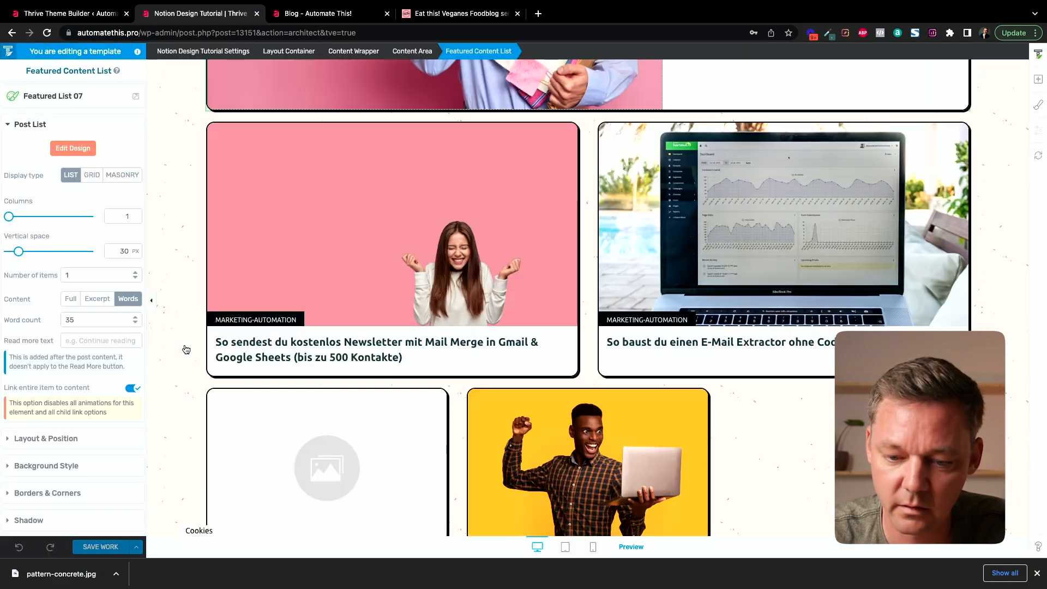
pyautogui.scroll(6, 173, 354)
pyautogui.scroll(-7, 172, 354)
pyautogui.scroll(-3, 172, 353)
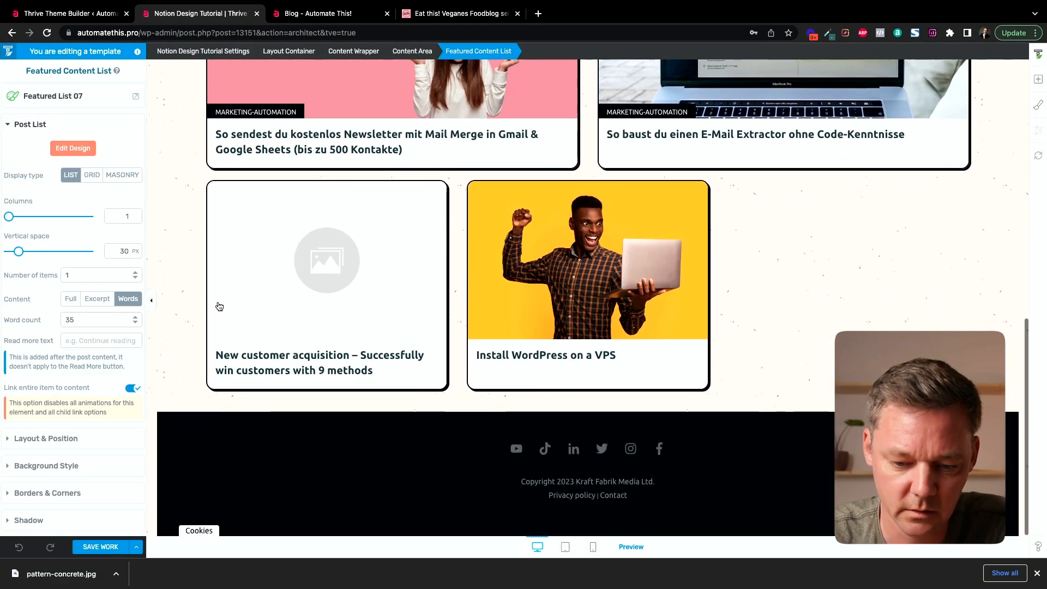
pyautogui.press('super+s')
pyautogui.press('super+r')
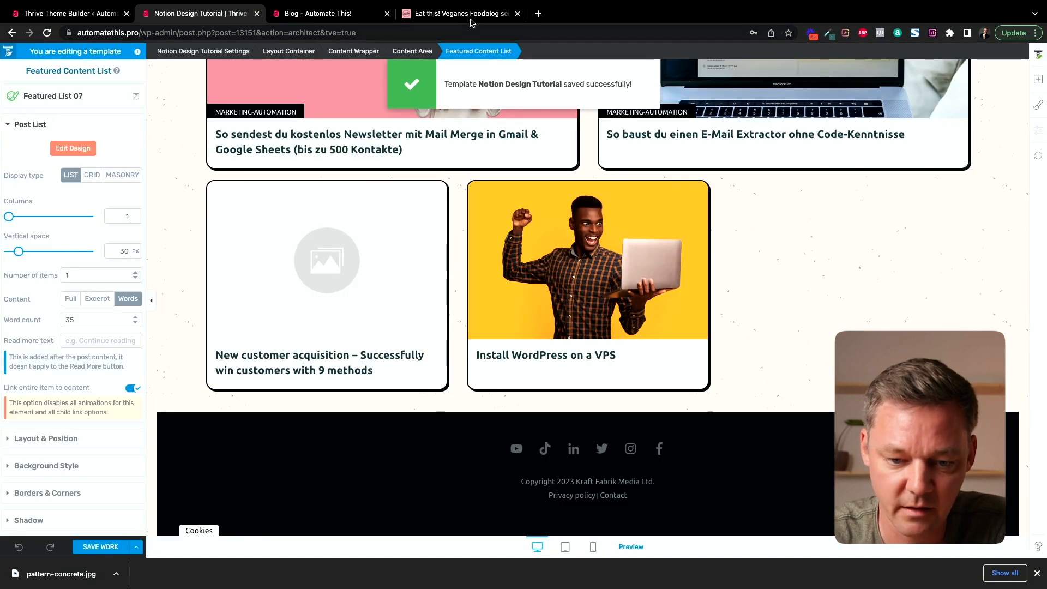
# - Examine the eat-this.org reference page below the recipe cards, including the more-recipes button and the search section
pyautogui.click(472, 17)
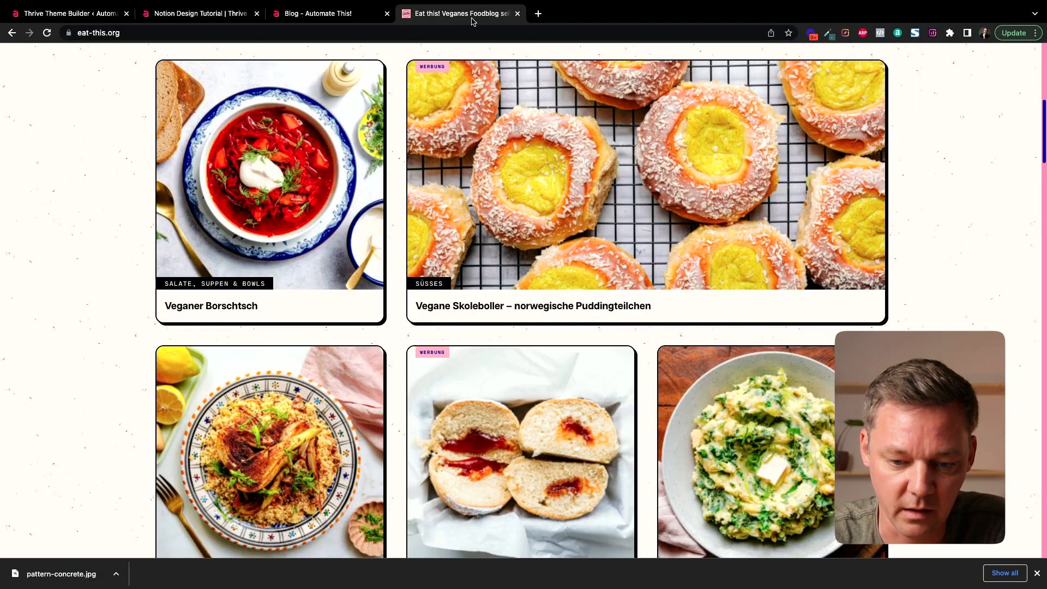
pyautogui.scroll(-7, 256, 305)
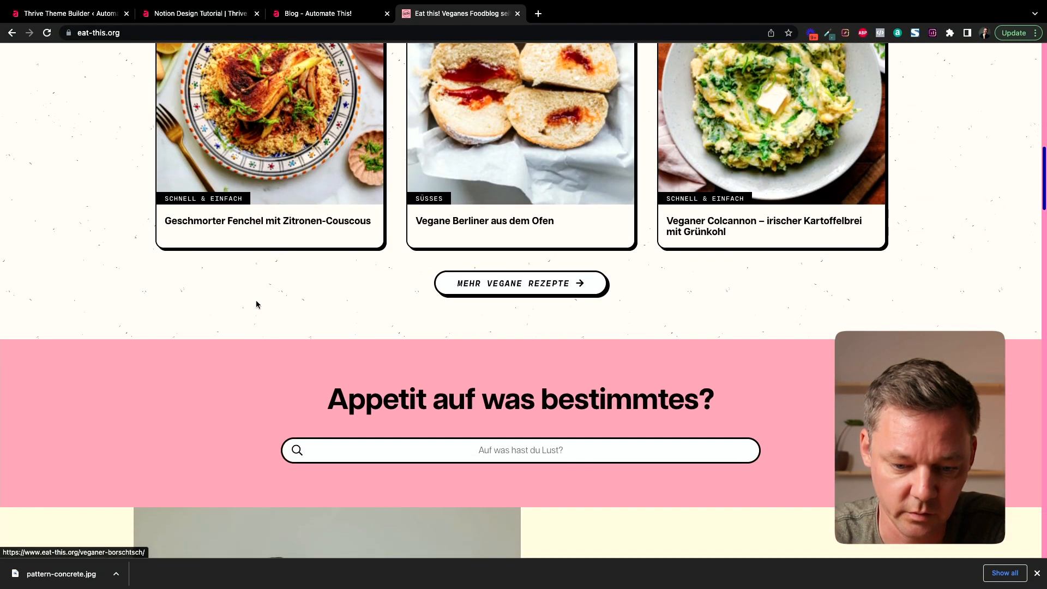
pyautogui.scroll(-5, 256, 304)
pyautogui.scroll(6, 256, 303)
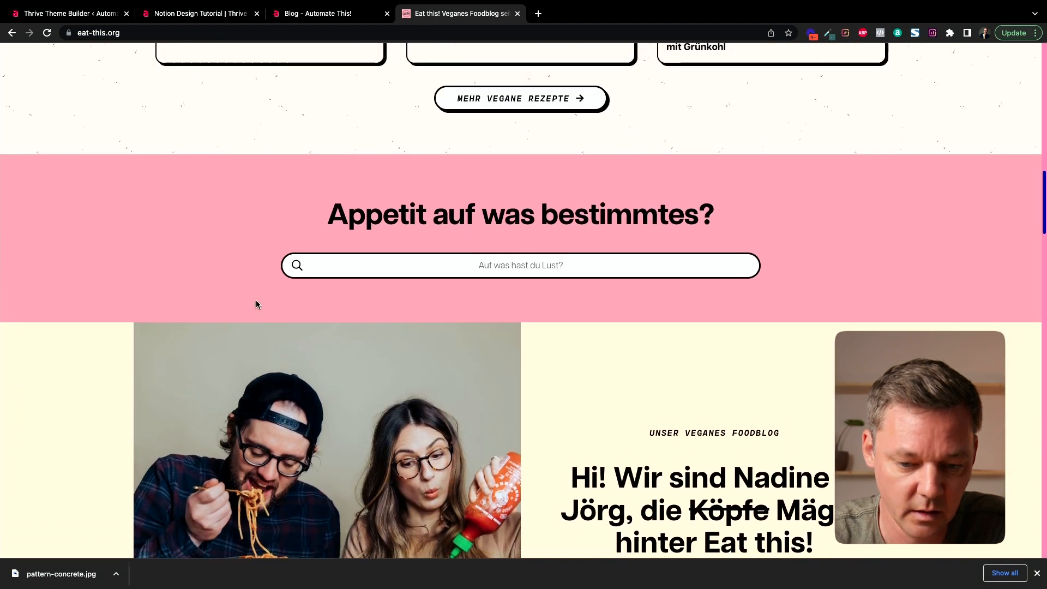
pyautogui.scroll(1, 400, 325)
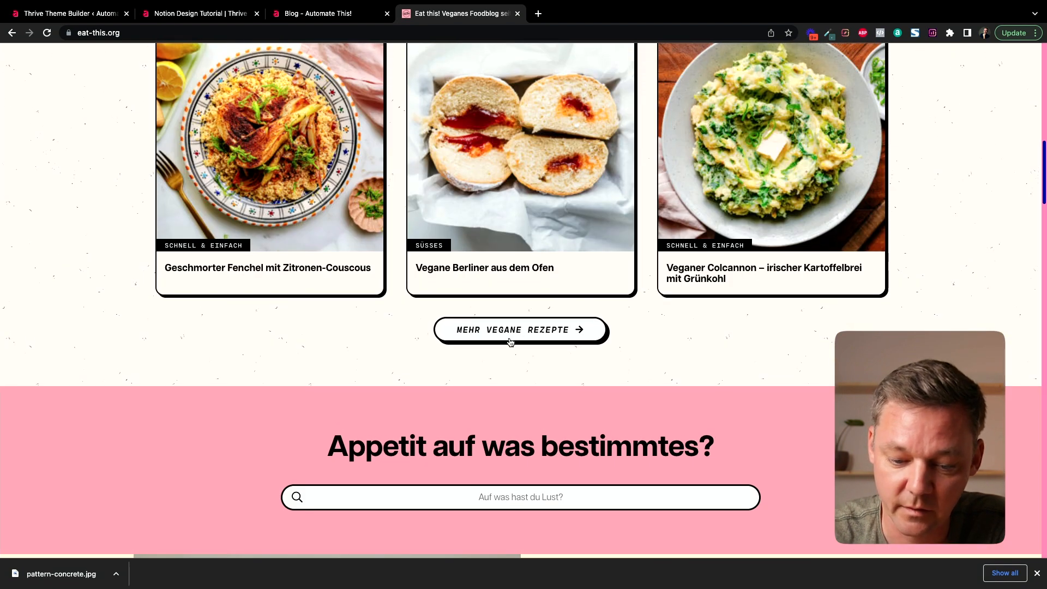
pyautogui.scroll(-1, 494, 425)
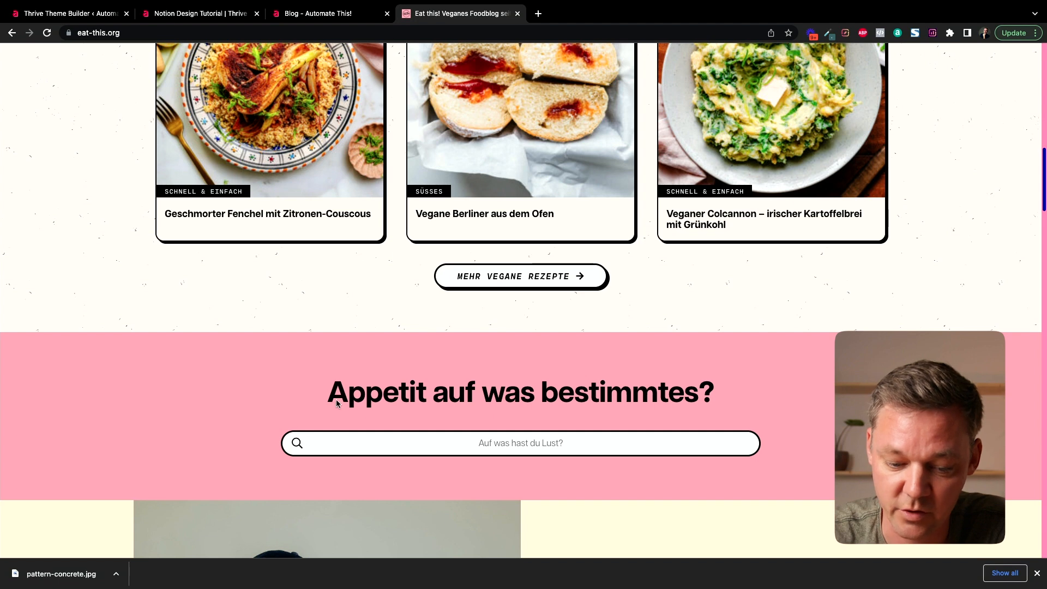
# - Create a new WordPress navigation menu named "categories EN" in the site admin
pyautogui.click(307, 18)
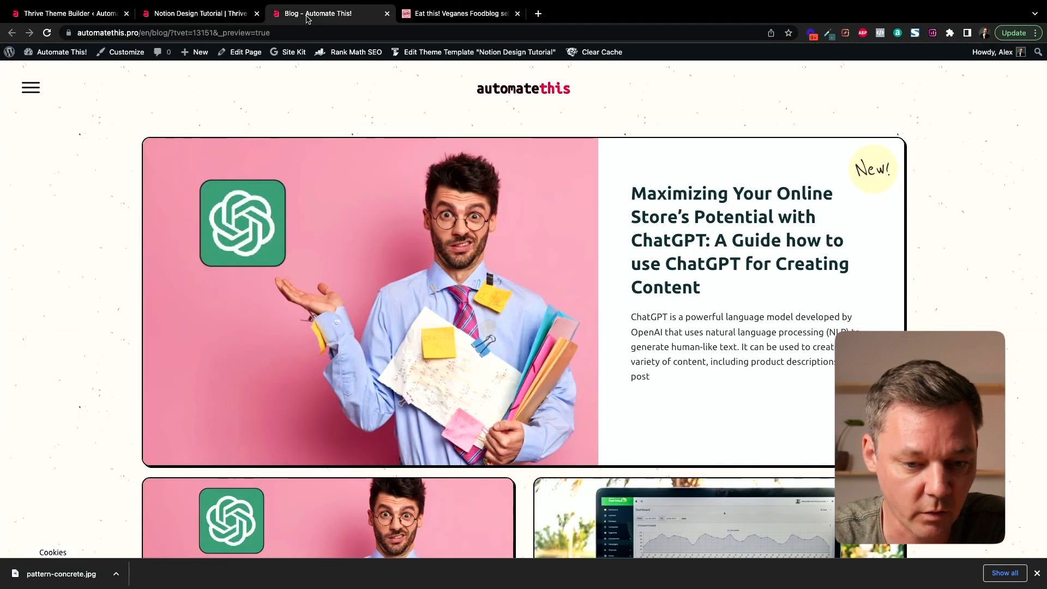
pyautogui.click(68, 13)
pyautogui.click(9, 468)
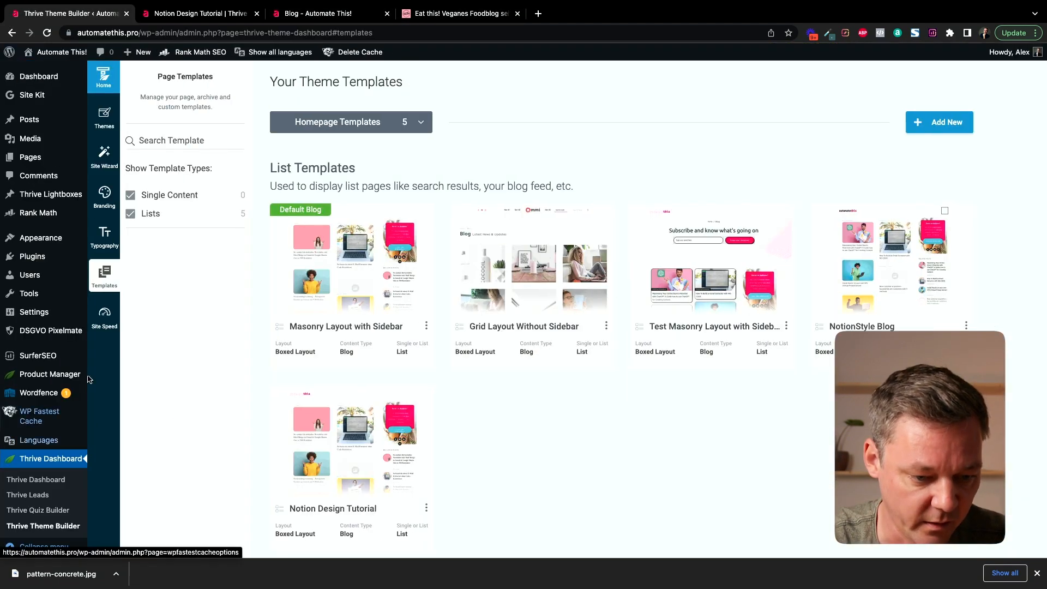
pyautogui.moveTo(36, 256)
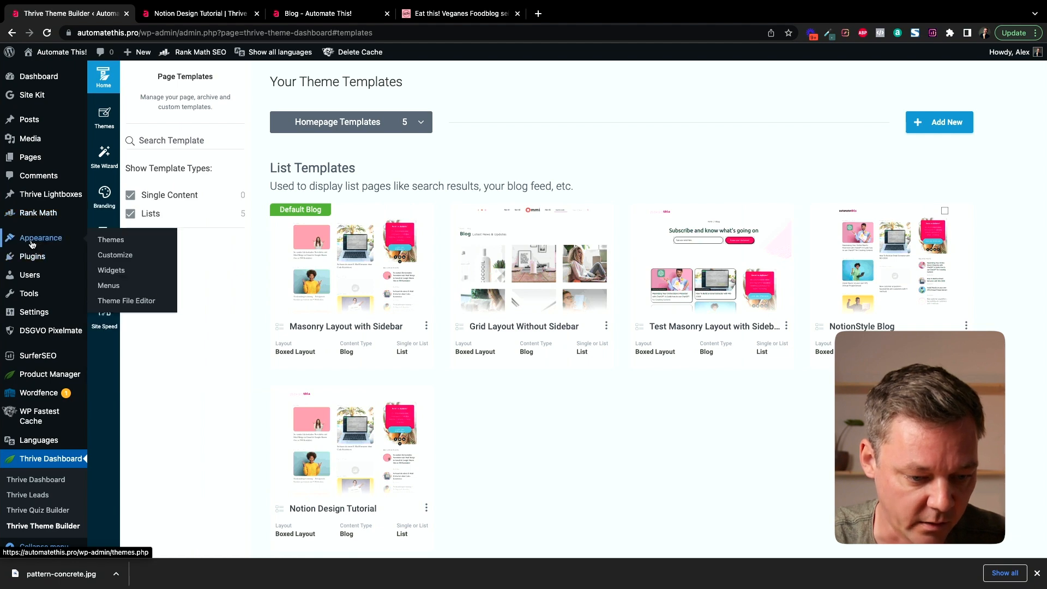
pyautogui.click(109, 285)
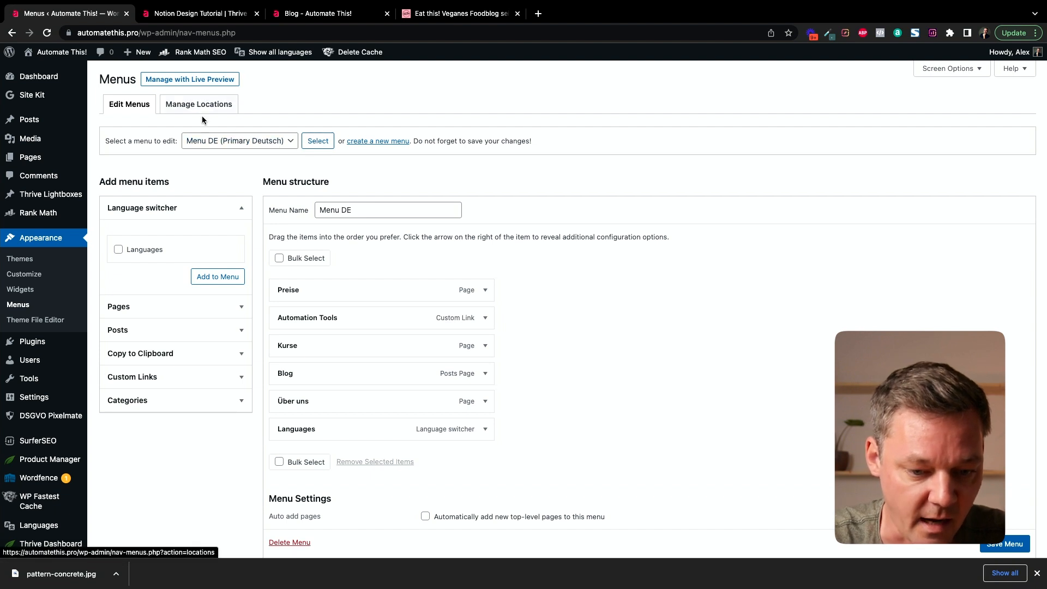
pyautogui.click(378, 141)
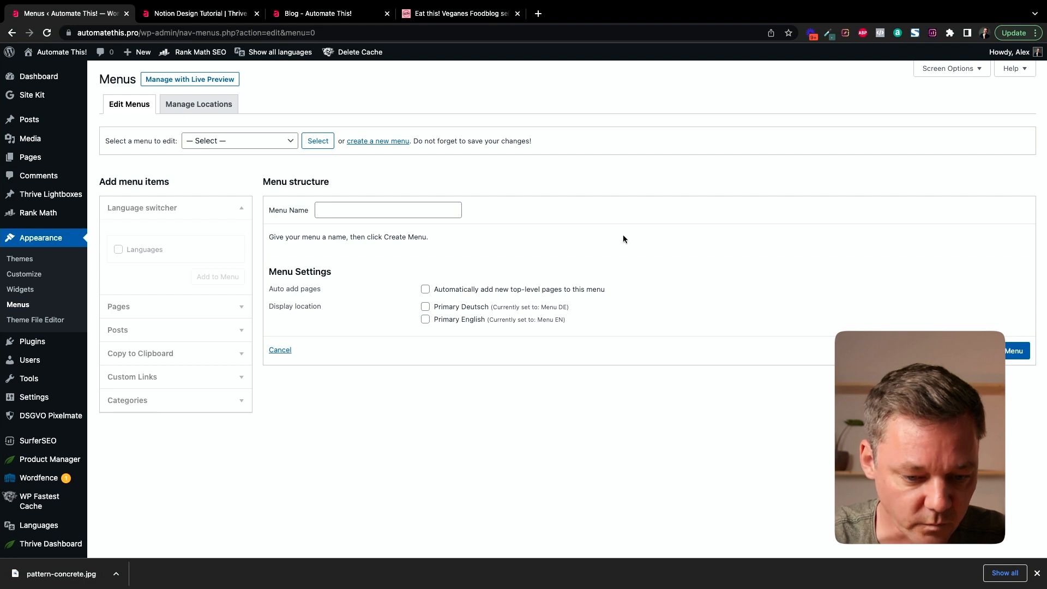
pyautogui.click(326, 210)
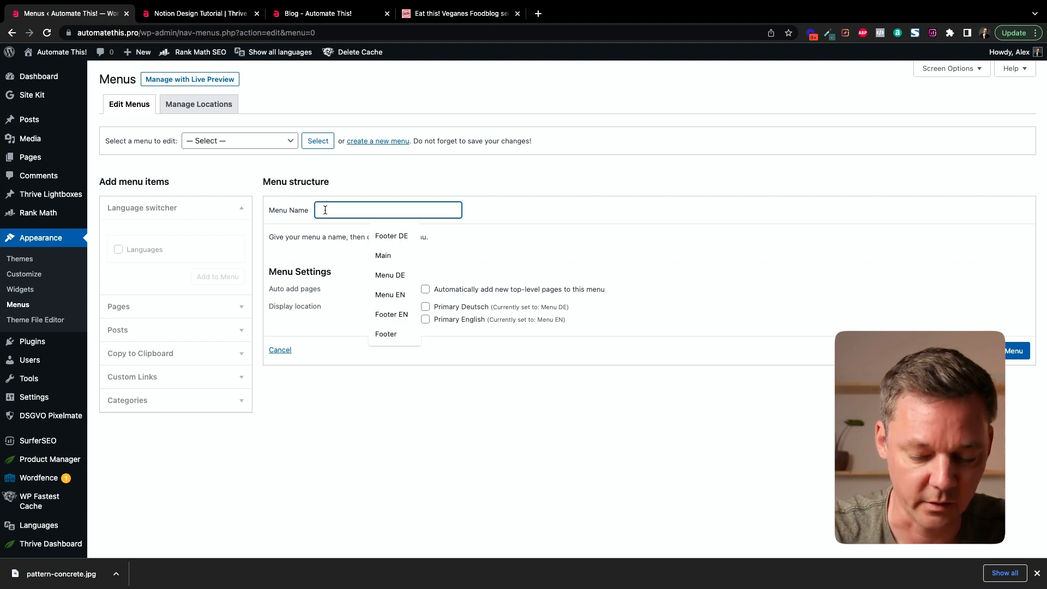
pyautogui.write('categories EN')
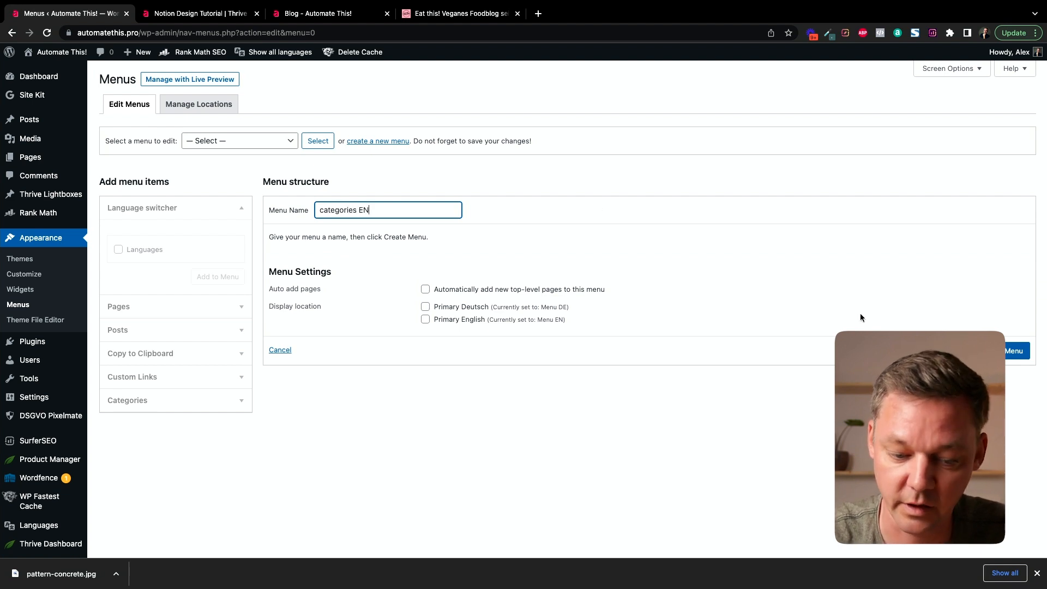
pyautogui.click(1013, 351)
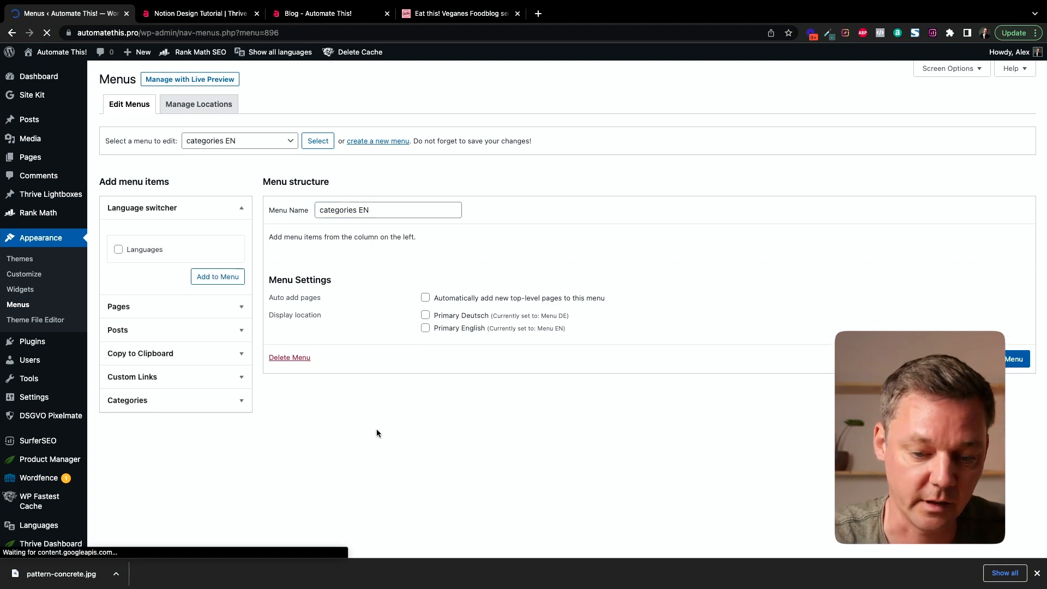
# - Add all available categories to the "categories EN" menu and save it
pyautogui.click(136, 402)
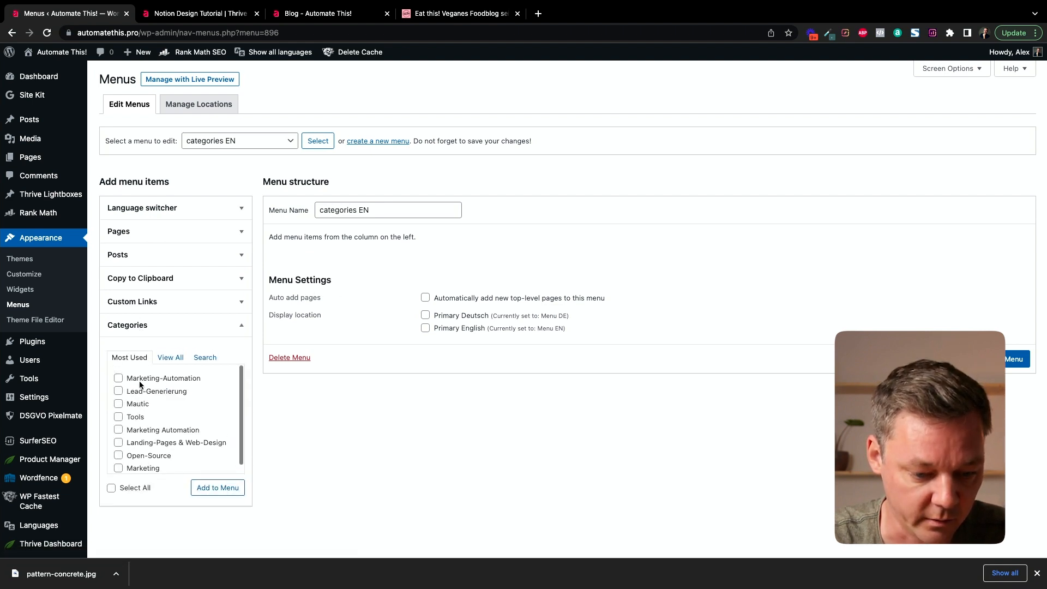
pyautogui.click(170, 357)
pyautogui.click(112, 488)
pyautogui.click(217, 488)
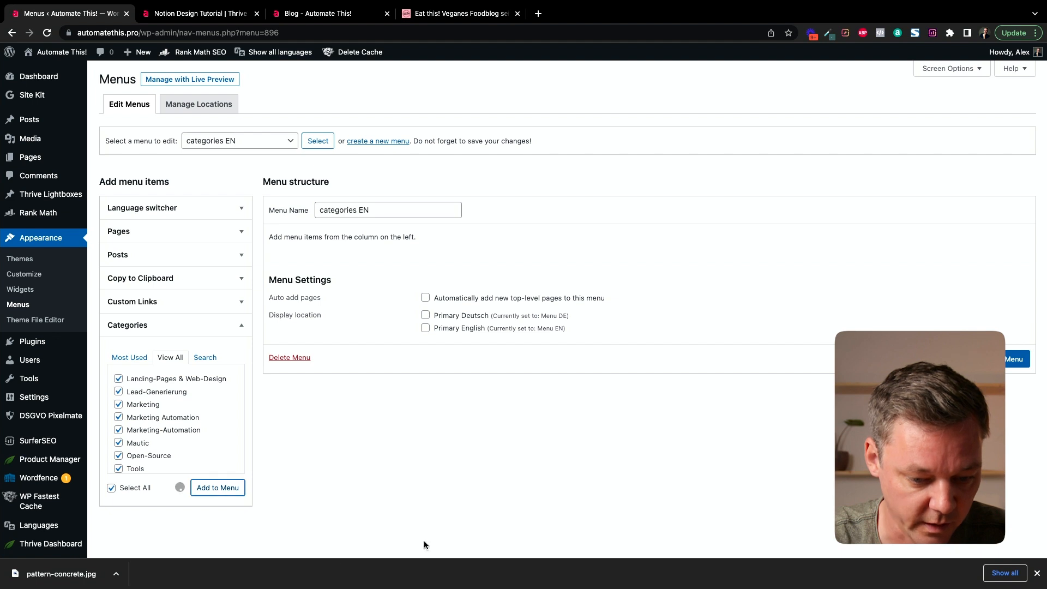
pyautogui.scroll(-1, 627, 307)
pyautogui.scroll(-2, 627, 307)
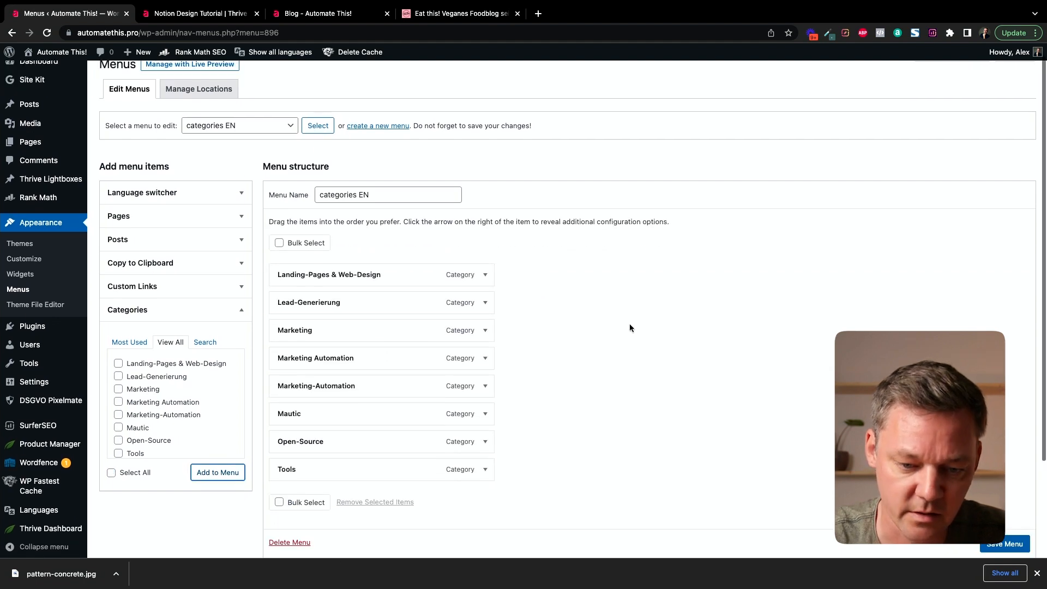
pyautogui.scroll(-1, 1010, 544)
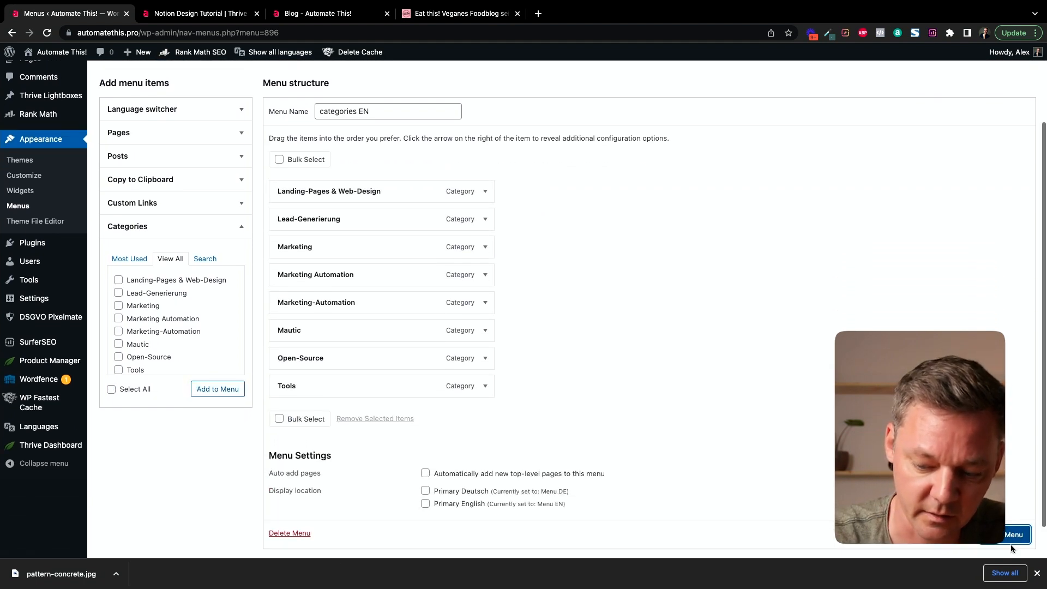
pyautogui.click(1010, 537)
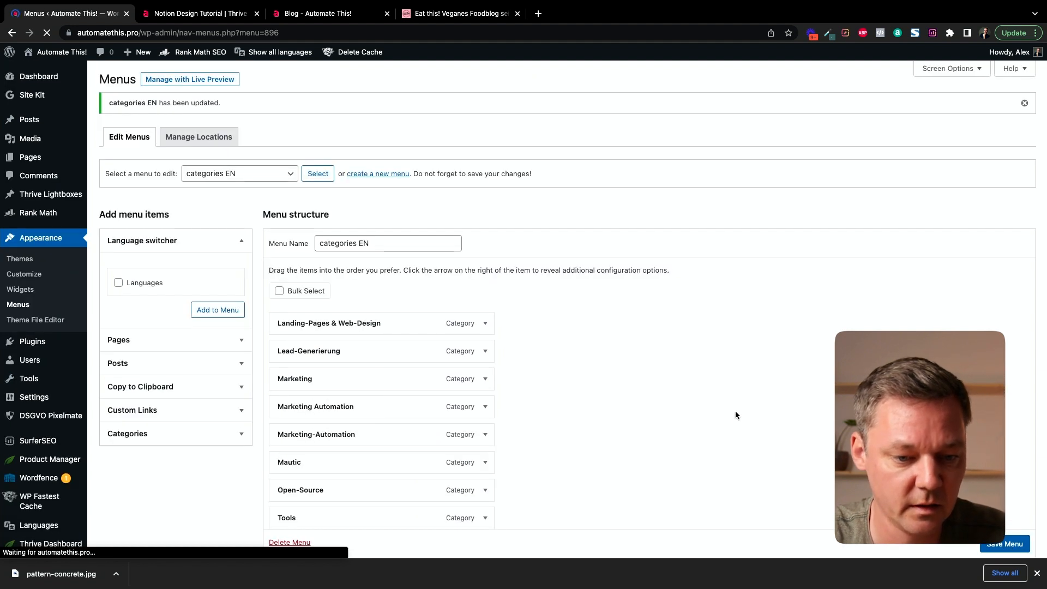
# - Add a Background Section below the post list in the blog template
pyautogui.click(289, 15)
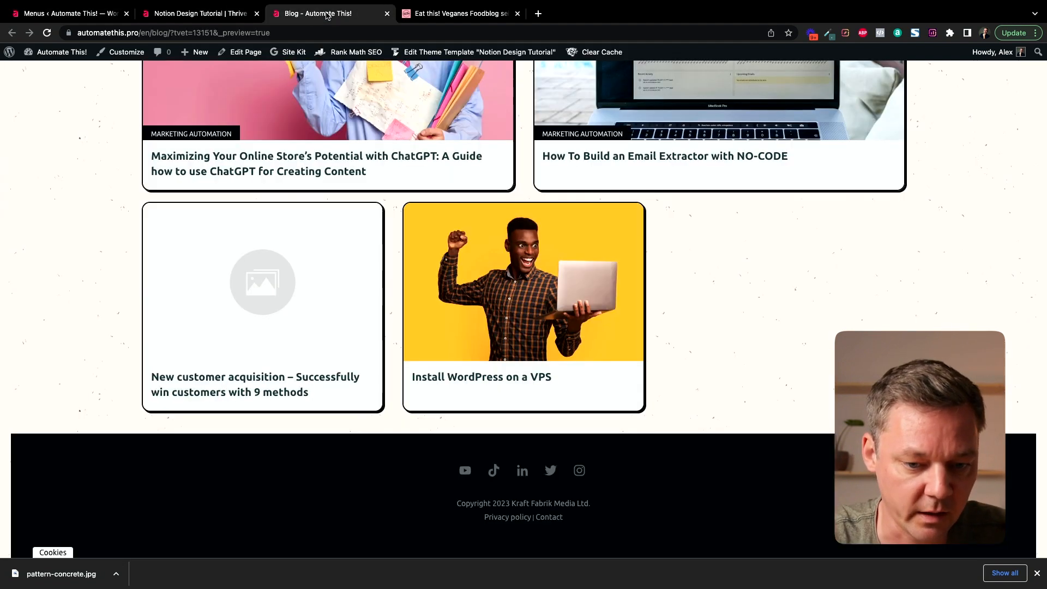
pyautogui.click(216, 16)
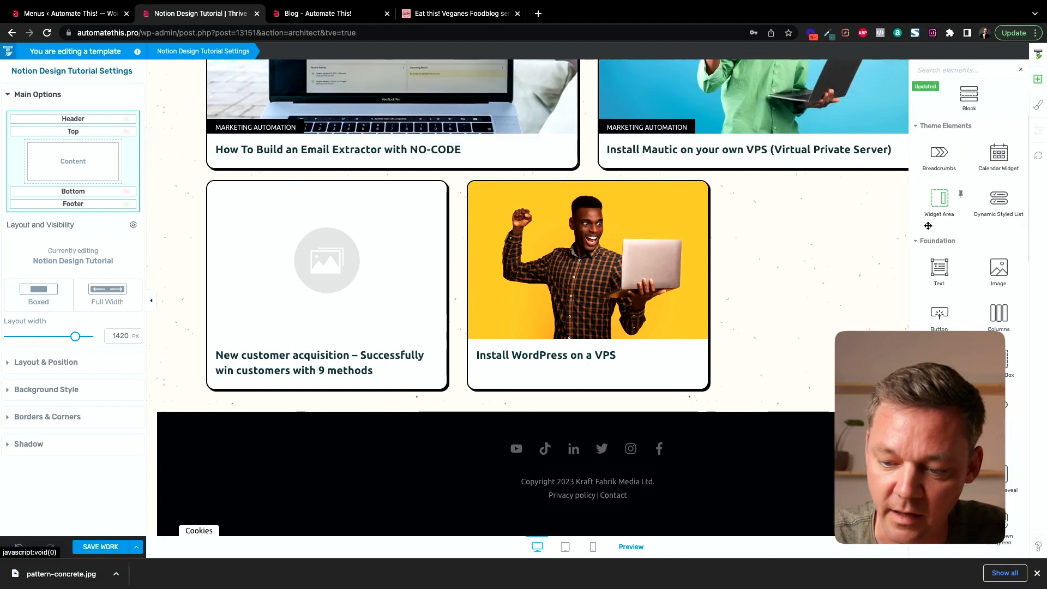
pyautogui.moveTo(939, 360); pyautogui.dragTo(540, 430)
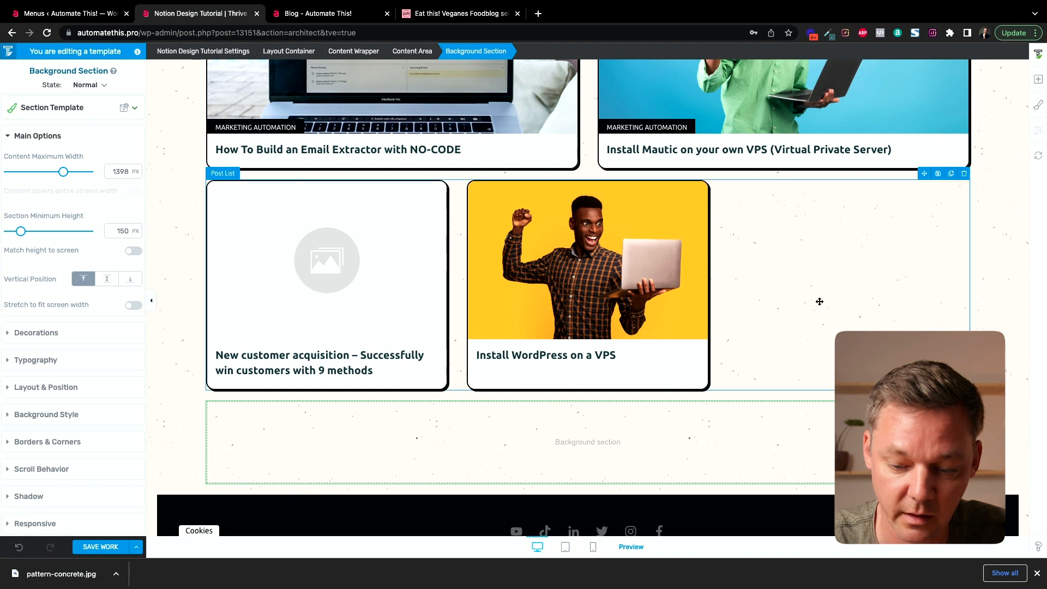
# - Insert a Custom Menu into the background section as a standard dropdown using the WordPress menu "categories EN" and the Basic template
pyautogui.click(1038, 80)
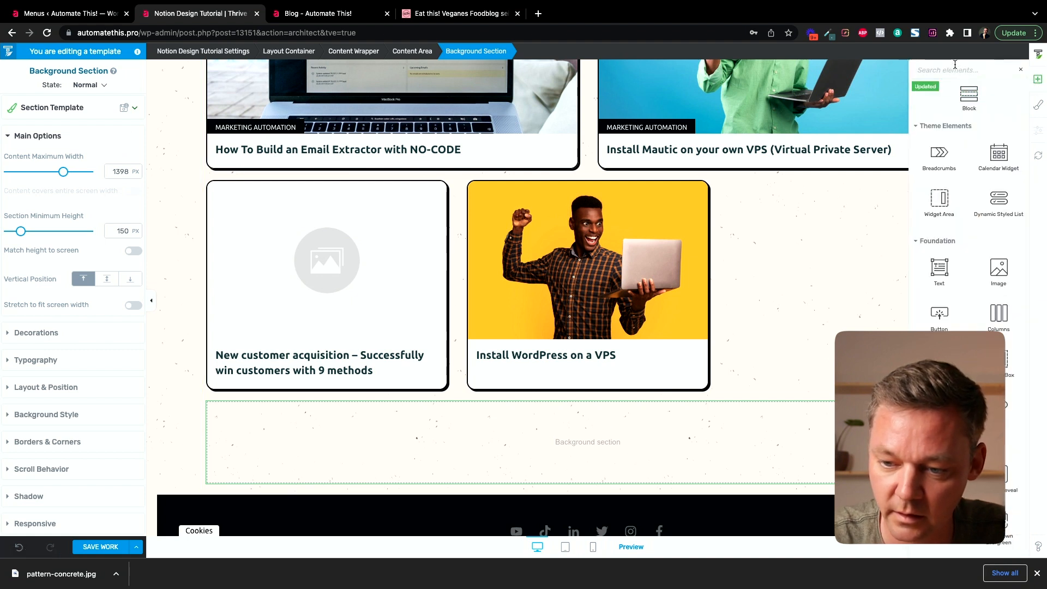
pyautogui.write('menu')
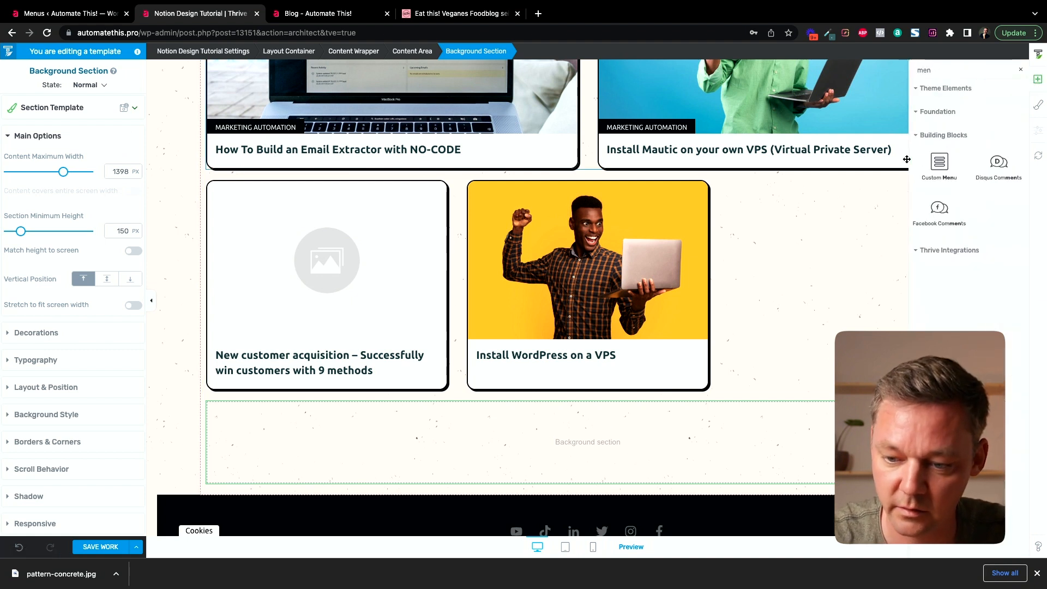
pyautogui.moveTo(939, 164); pyautogui.dragTo(625, 444)
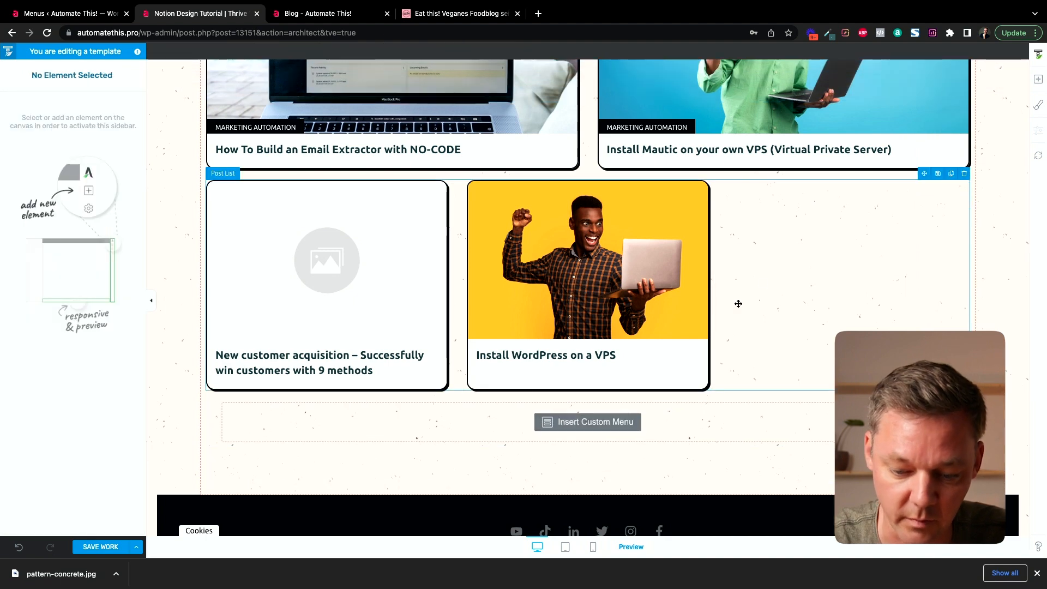
pyautogui.click(432, 272)
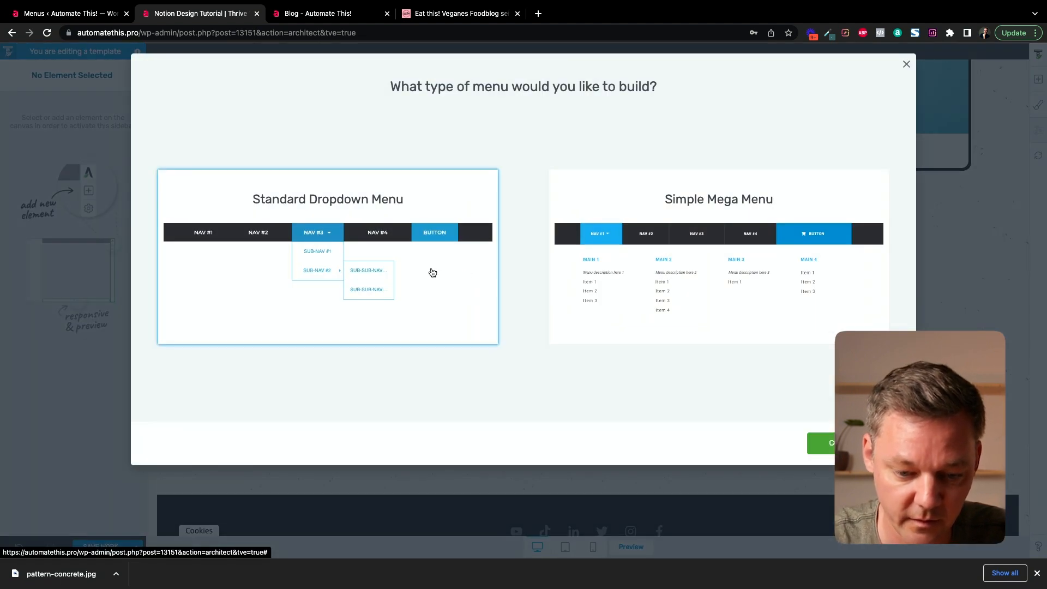
pyautogui.click(821, 443)
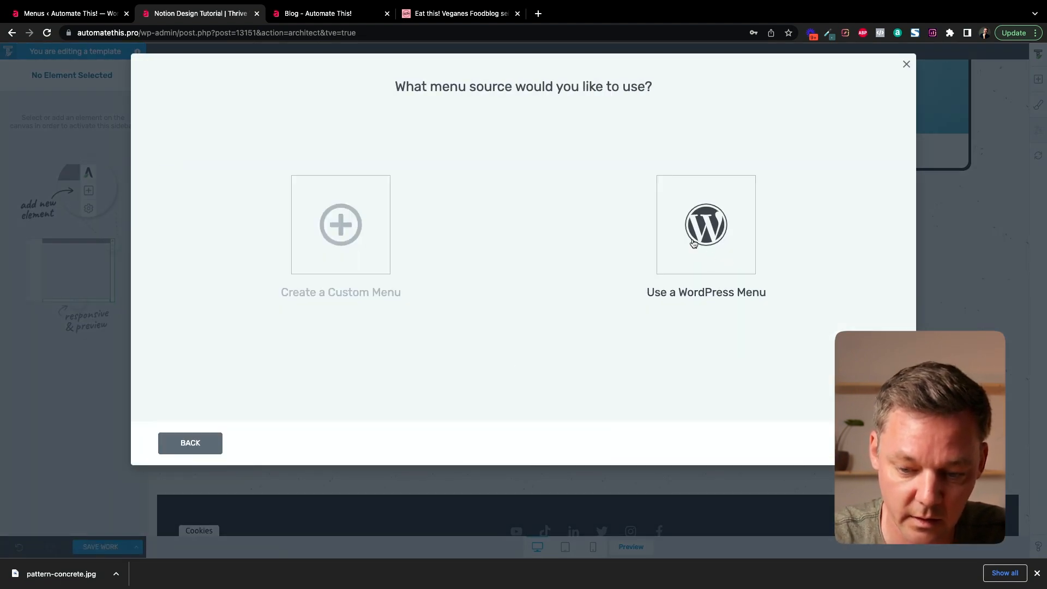
pyautogui.click(516, 450)
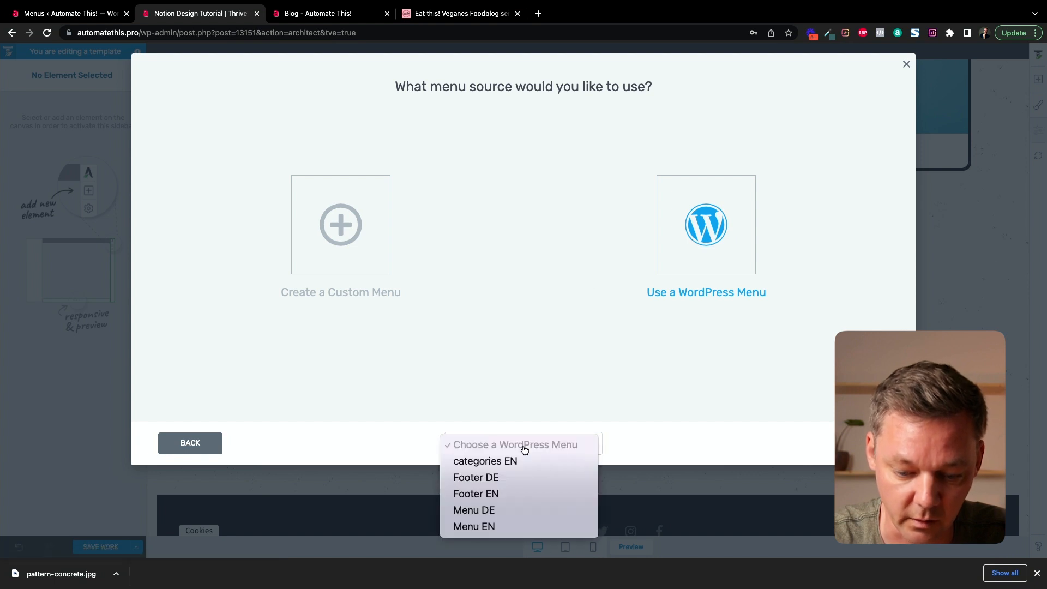
pyautogui.click(478, 462)
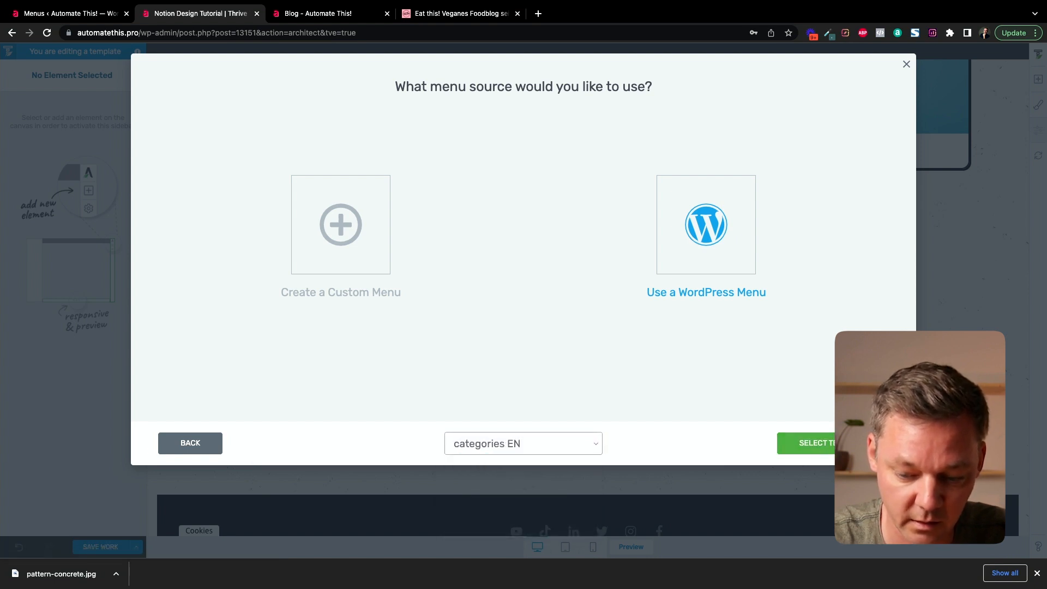
pyautogui.click(788, 443)
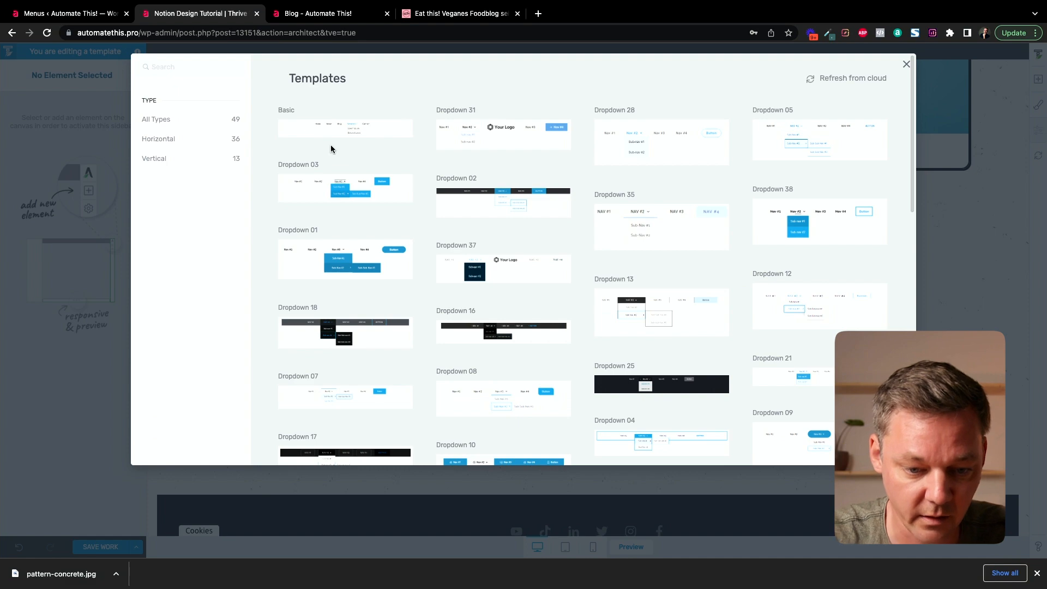
pyautogui.click(335, 129)
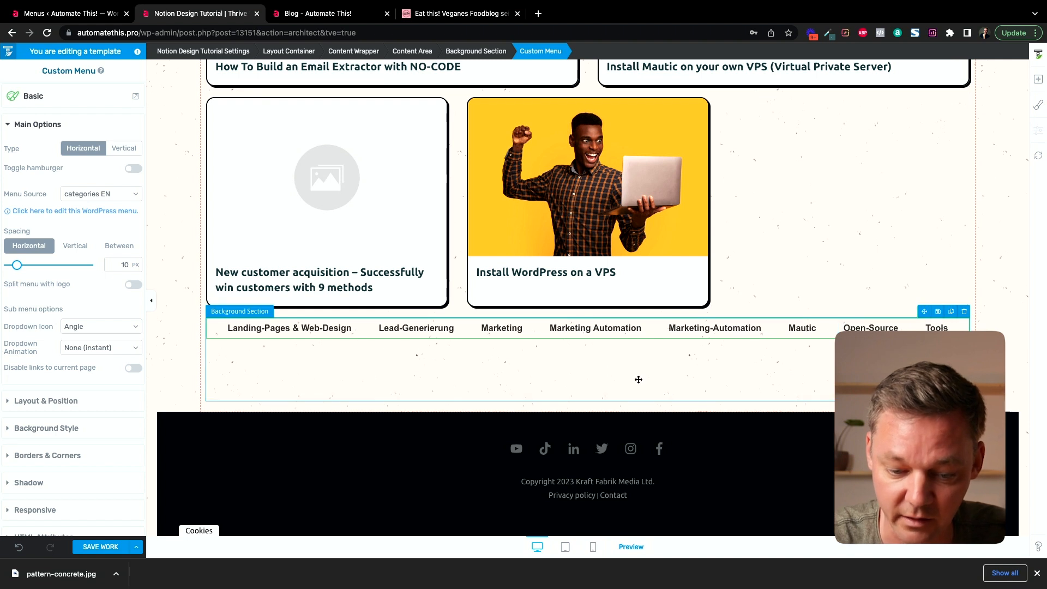
# - Center the background section's content vertically and stretch the section to fit the screen width
pyautogui.click(280, 336)
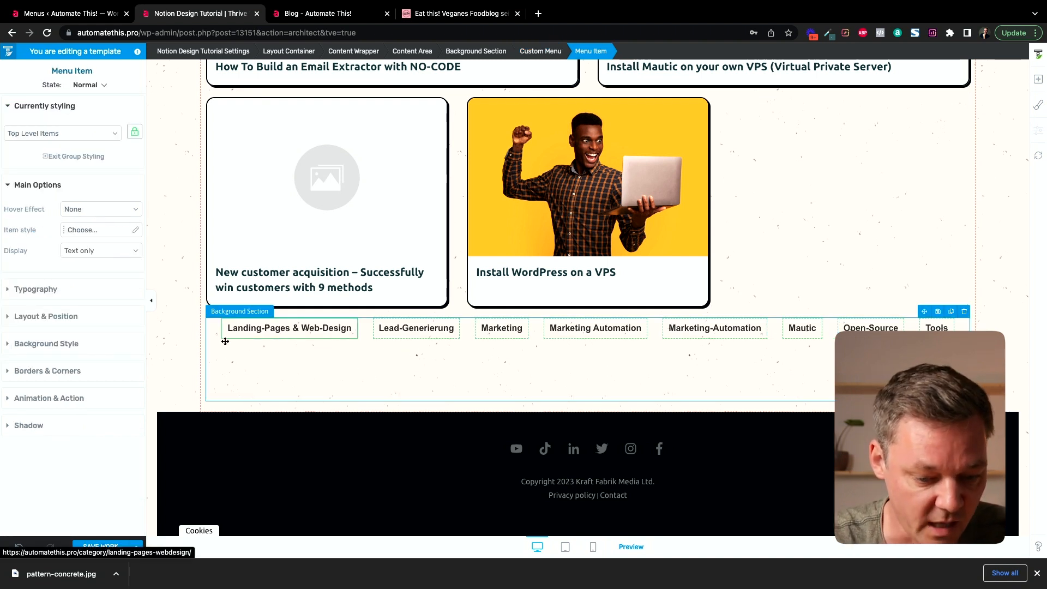
pyautogui.click(227, 359)
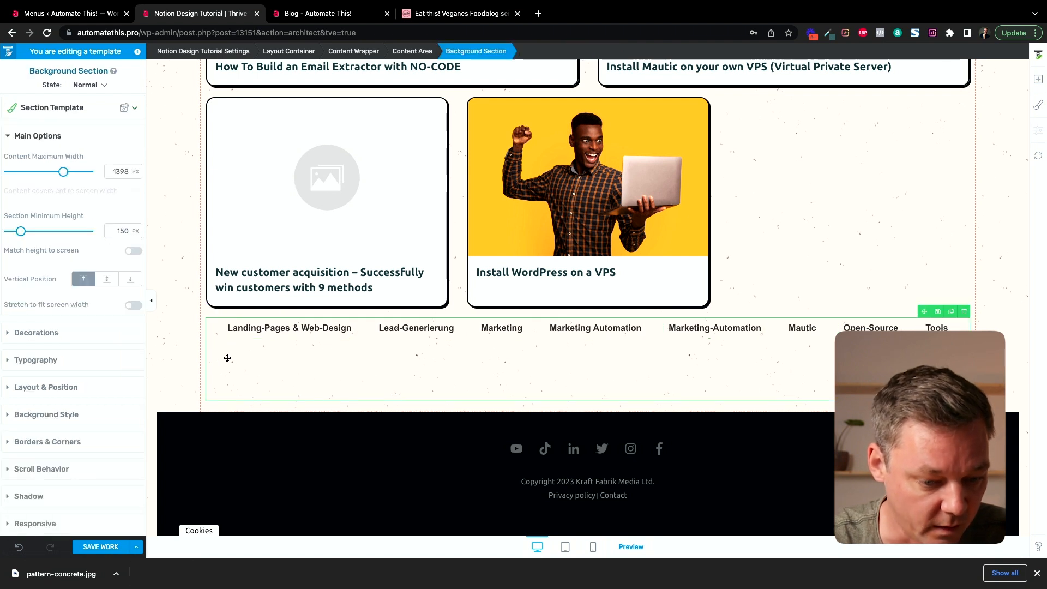
pyautogui.click(107, 279)
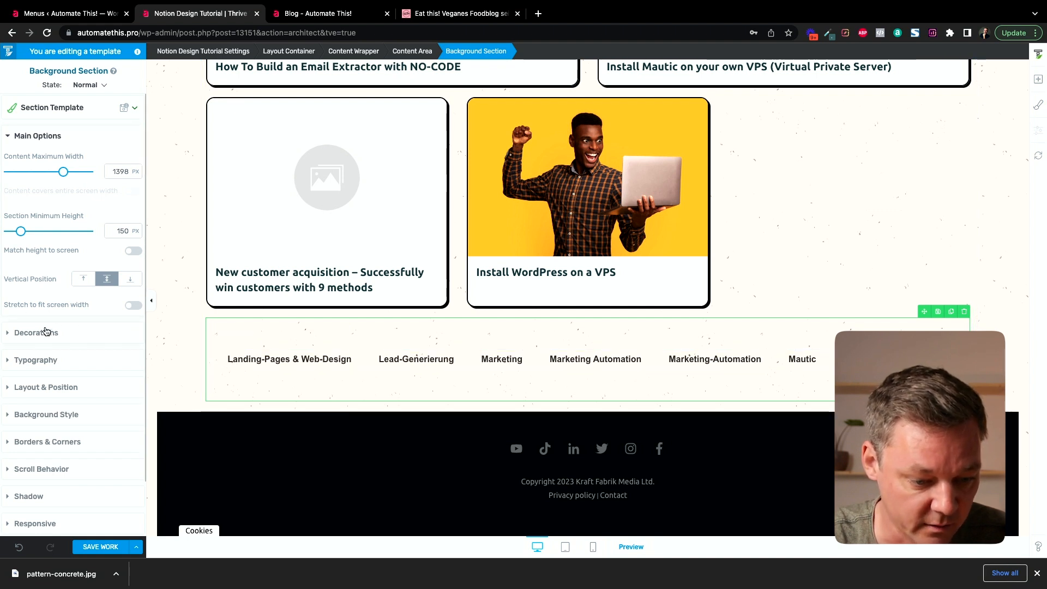
pyautogui.click(130, 306)
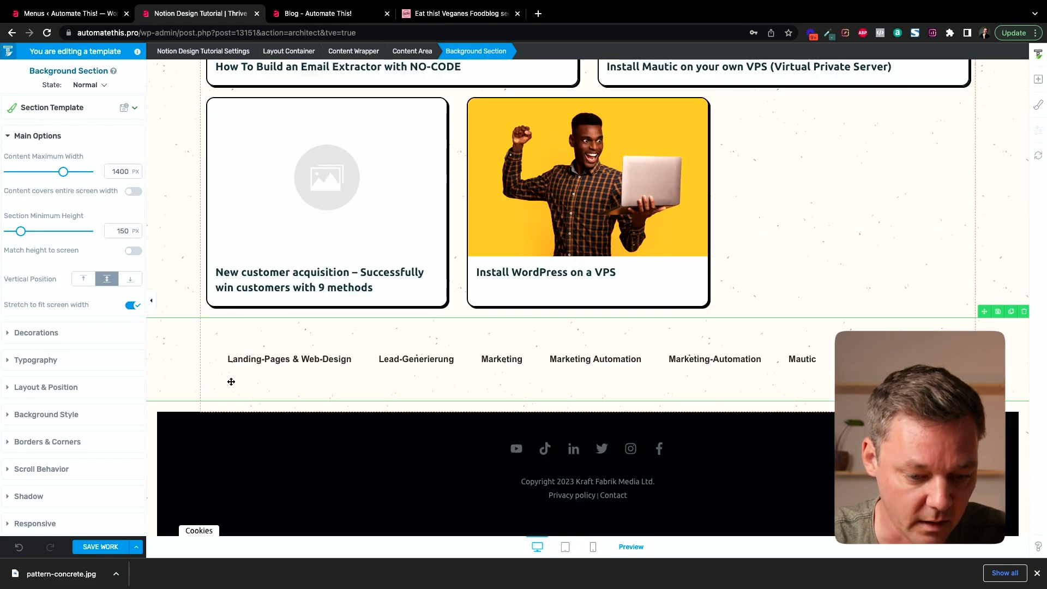
# - Set the font of the category menu's top-level items to the inherited Ubuntu
pyautogui.click(220, 364)
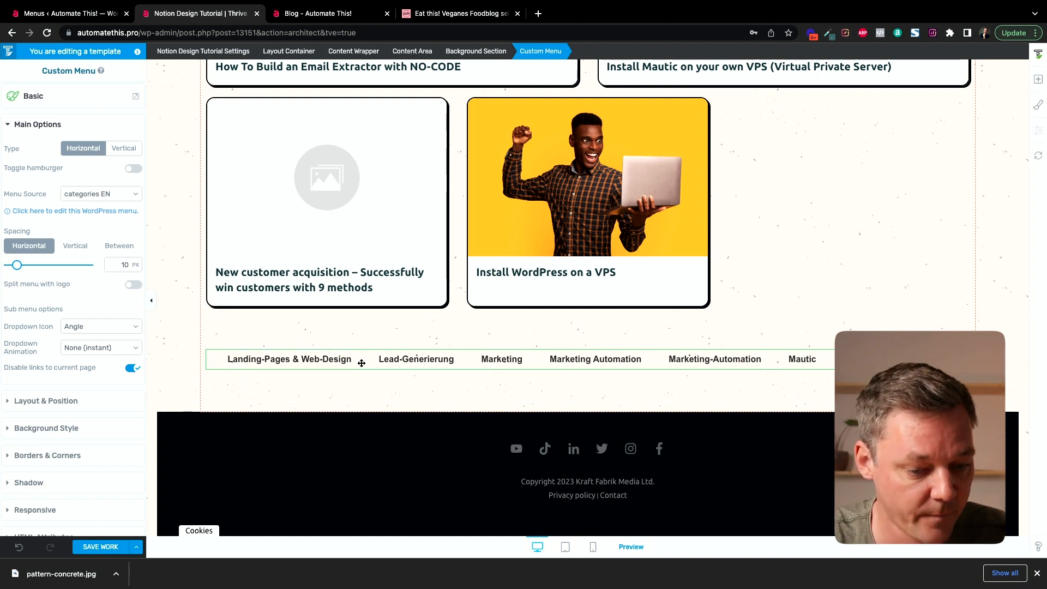
pyautogui.click(231, 373)
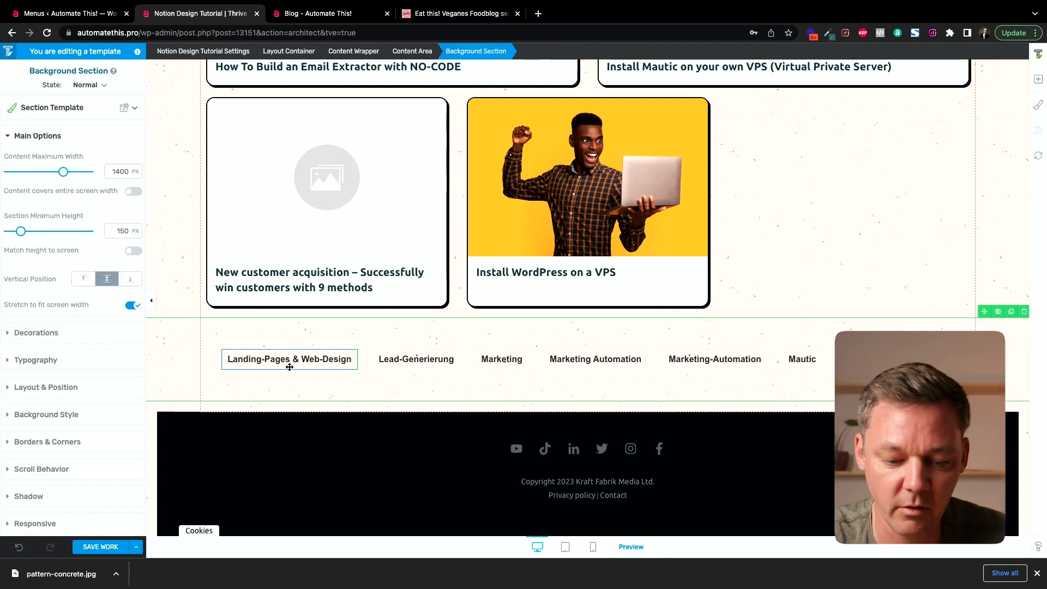
pyautogui.click(295, 366)
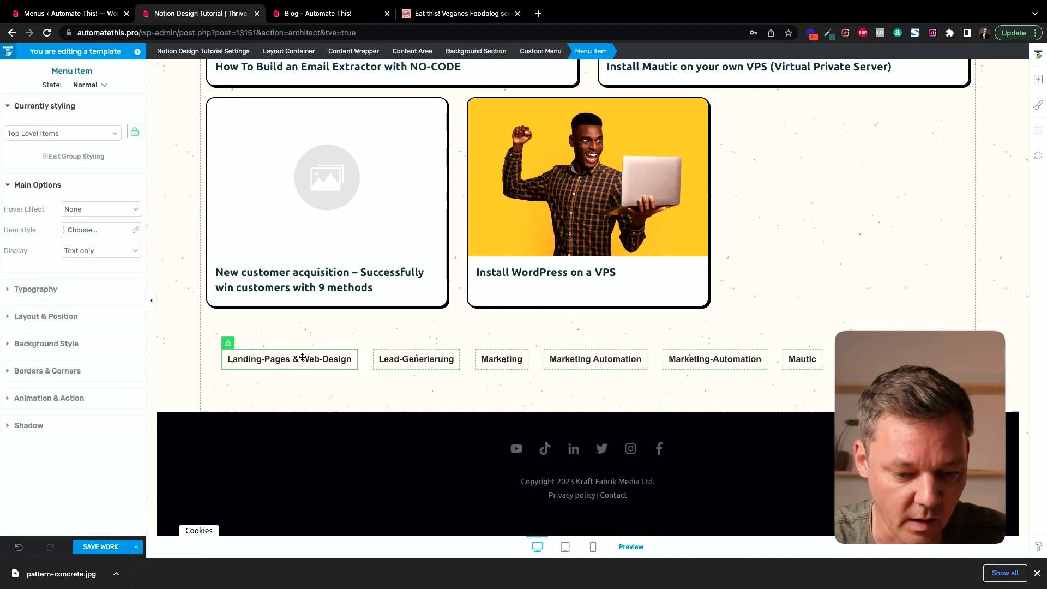
pyautogui.click(39, 290)
pyautogui.click(95, 241)
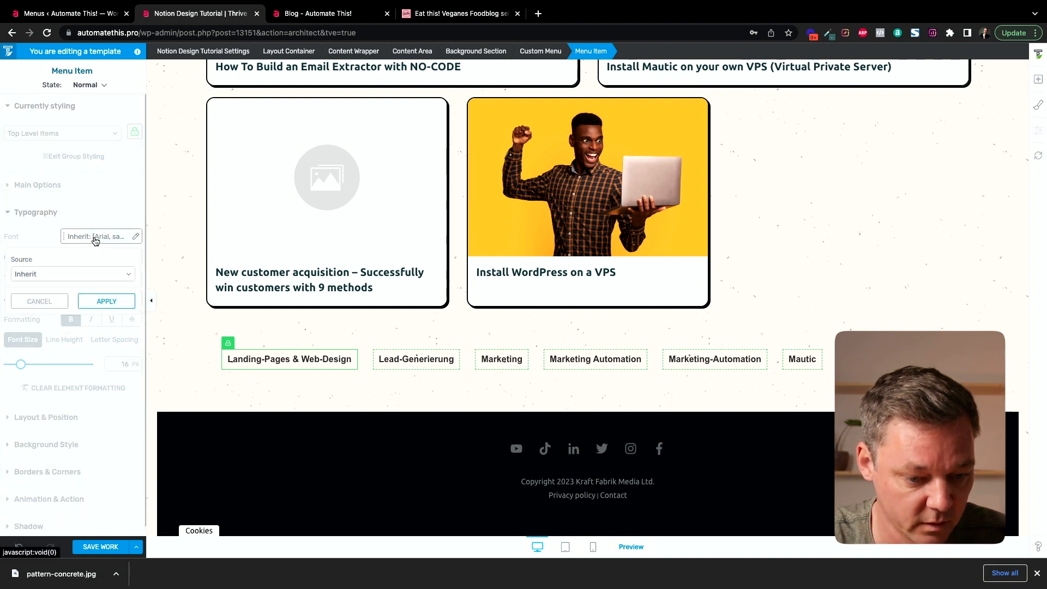
pyautogui.click(41, 302)
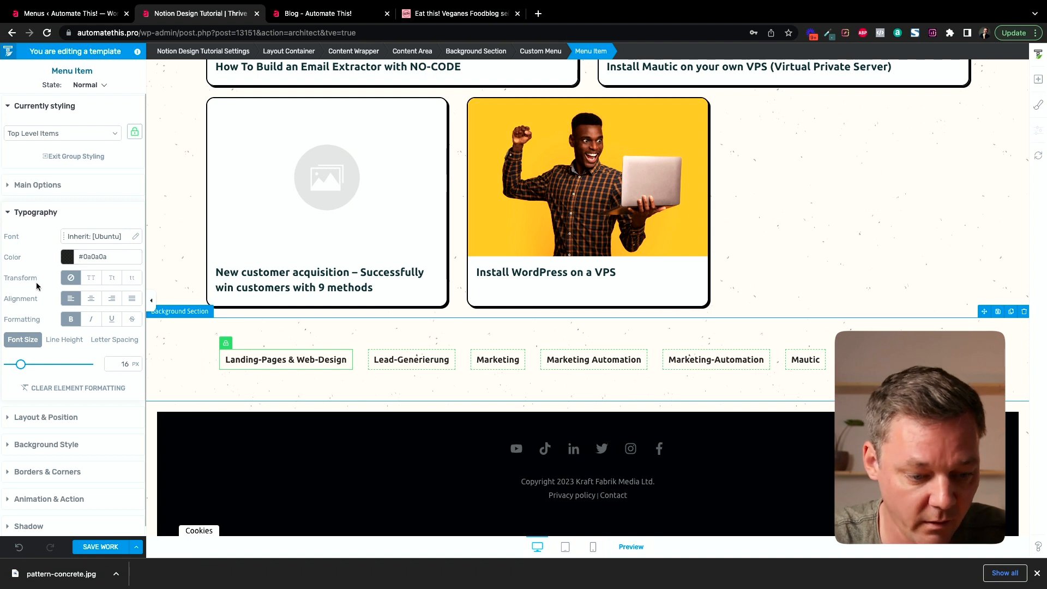
# - Give the top-level category menu items a white (#ffffff) background color
pyautogui.click(46, 445)
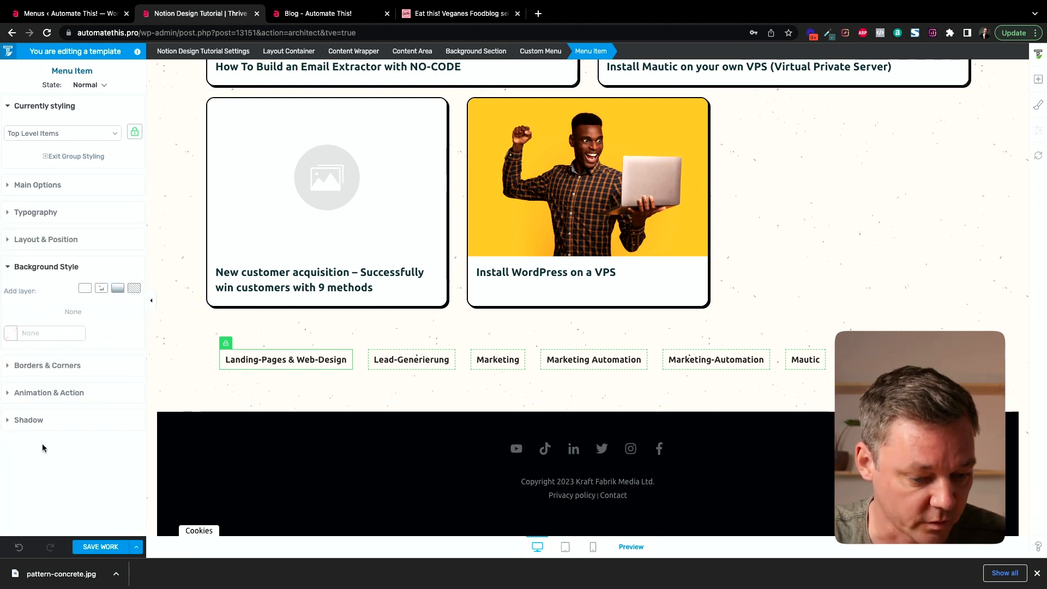
pyautogui.click(9, 335)
pyautogui.click(81, 460)
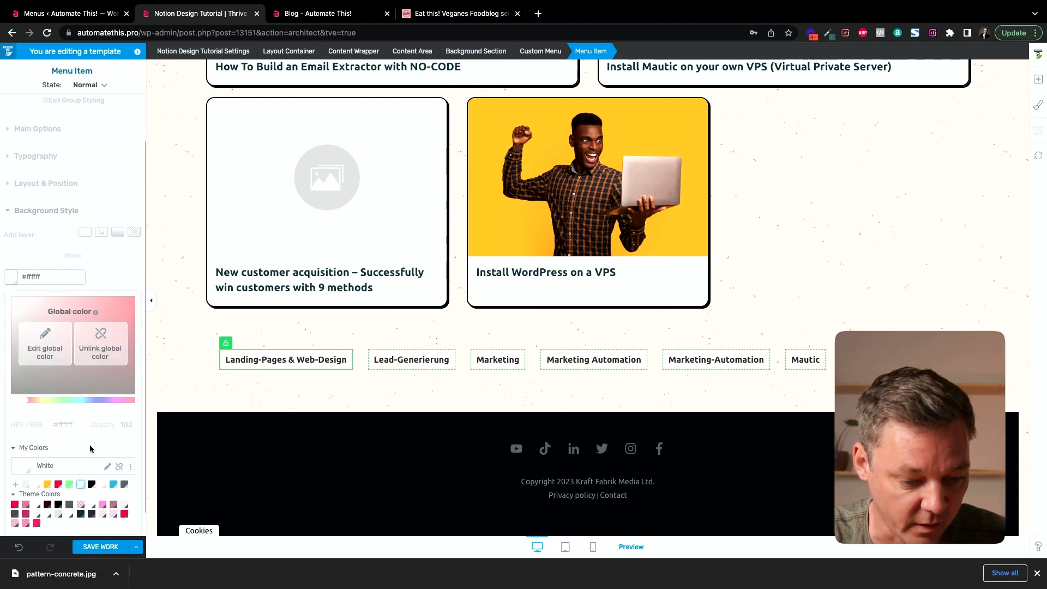
pyautogui.click(104, 522)
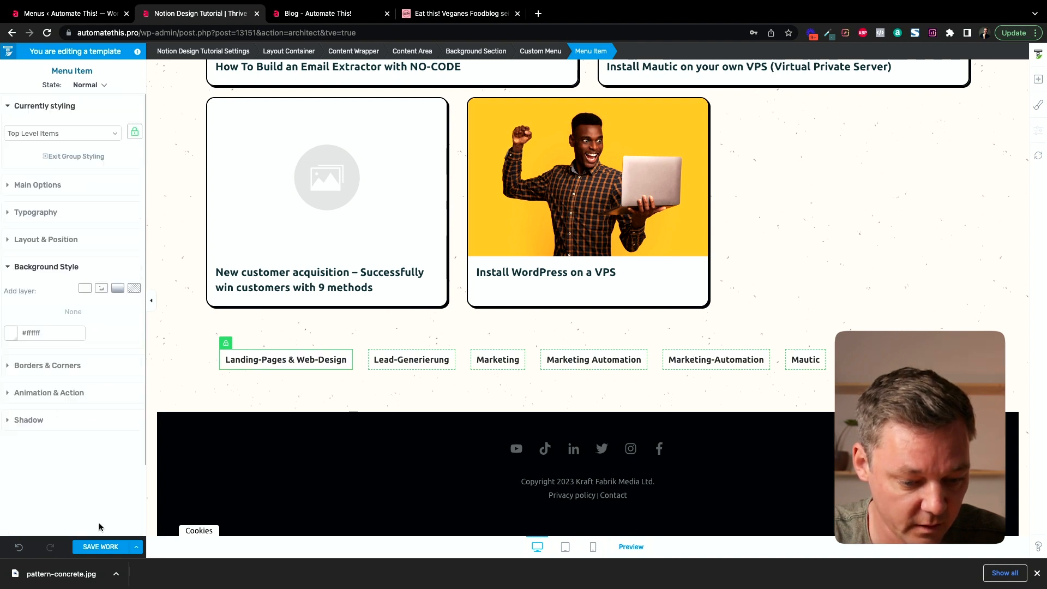
# - Give the category menu items a solid dark 2 px border and a 100 px corner radius
pyautogui.click(27, 373)
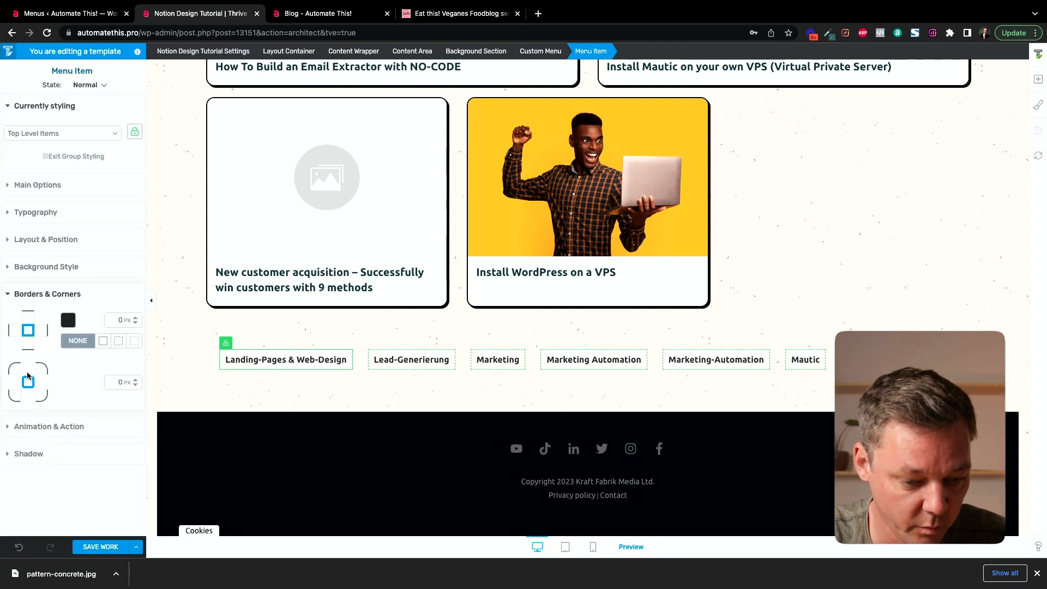
pyautogui.click(137, 318)
pyautogui.click(136, 318)
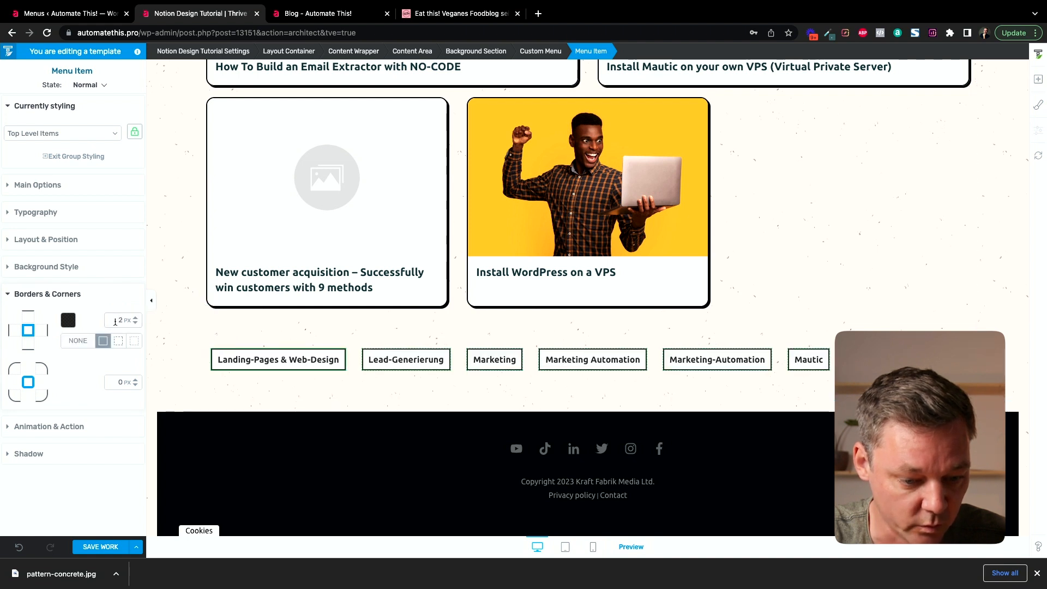
pyautogui.click(68, 321)
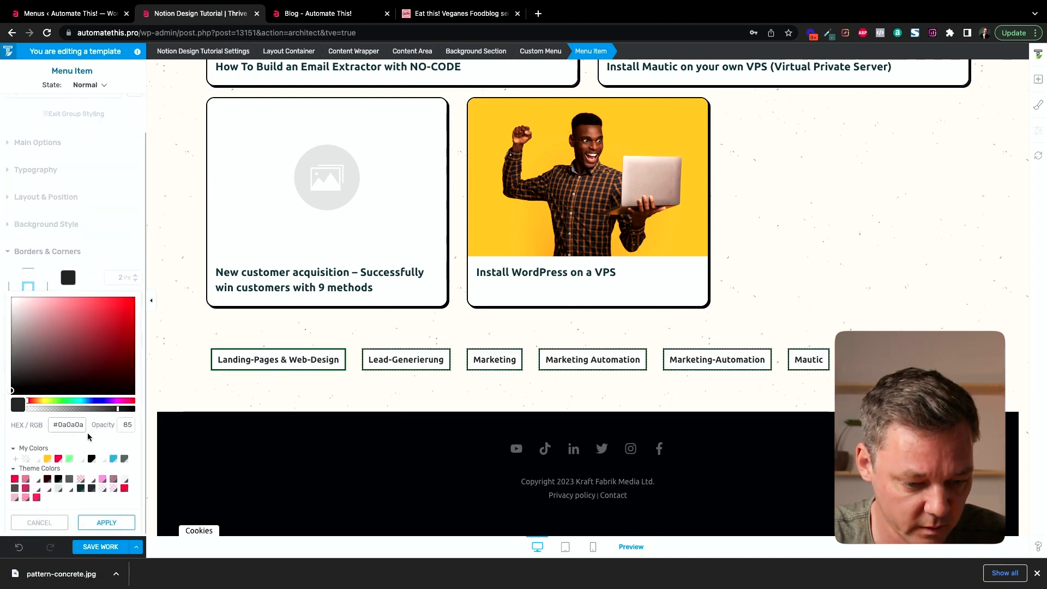
pyautogui.click(106, 523)
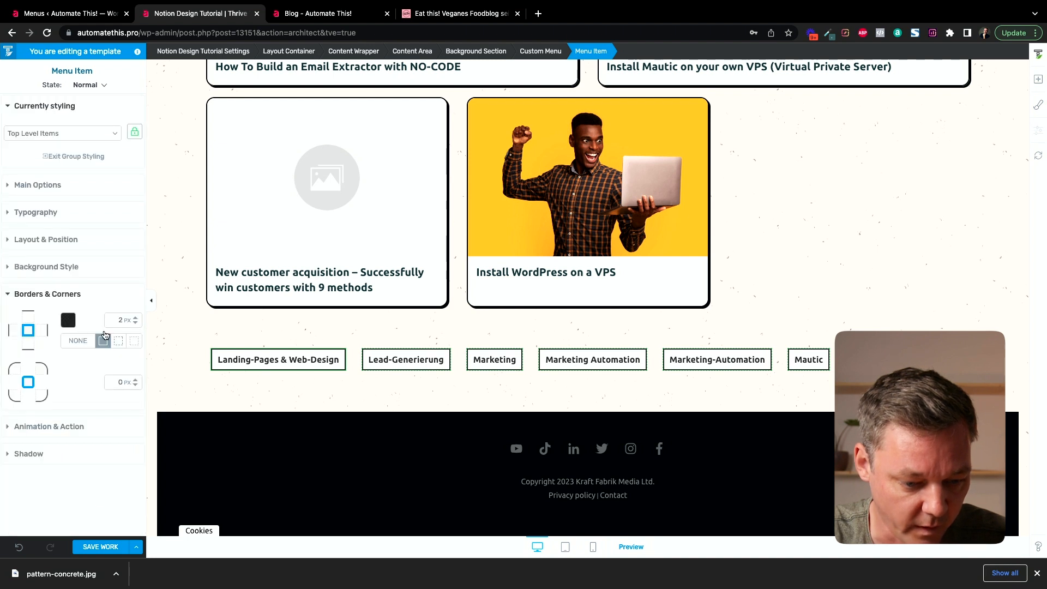
pyautogui.doubleClick(118, 381)
pyautogui.write('100')
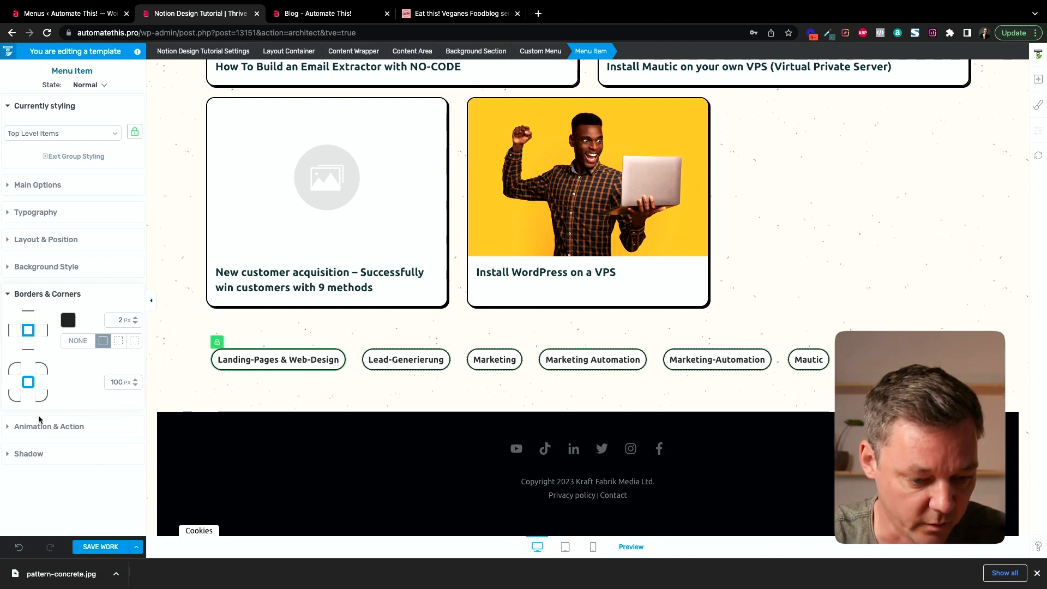
# - Add a drop shadow in color #0c1115 to the top-level category menu items
pyautogui.click(28, 454)
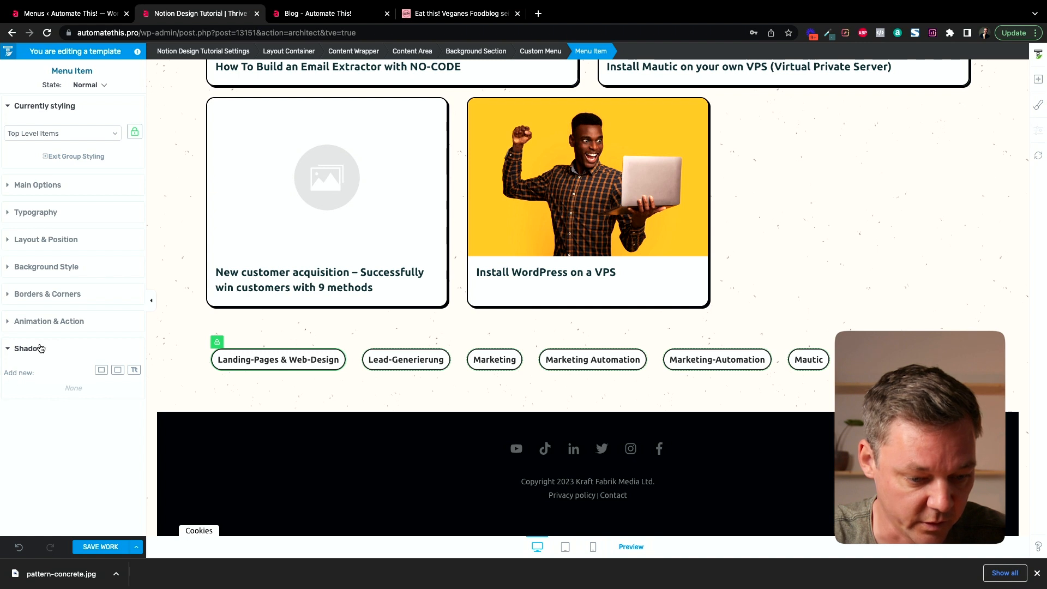
pyautogui.click(117, 369)
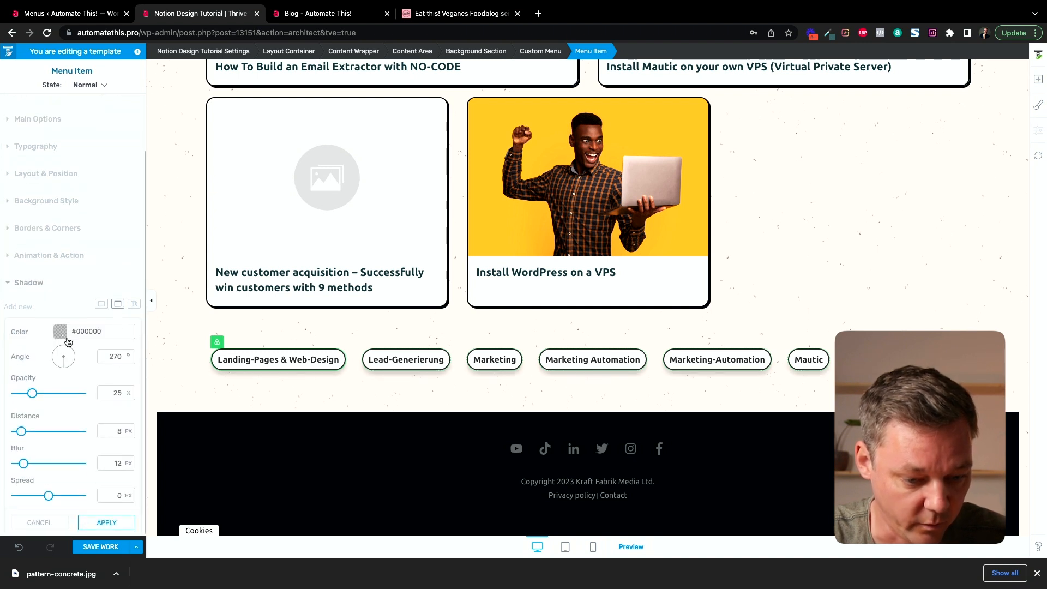
pyautogui.click(63, 335)
pyautogui.click(95, 467)
pyautogui.scroll(-2, 90, 441)
pyautogui.click(109, 523)
# - Set the menu items' drop shadow to a 320° angle, 4 px distance and 0 px blur, and apply it
pyautogui.click(117, 391)
pyautogui.write('320')
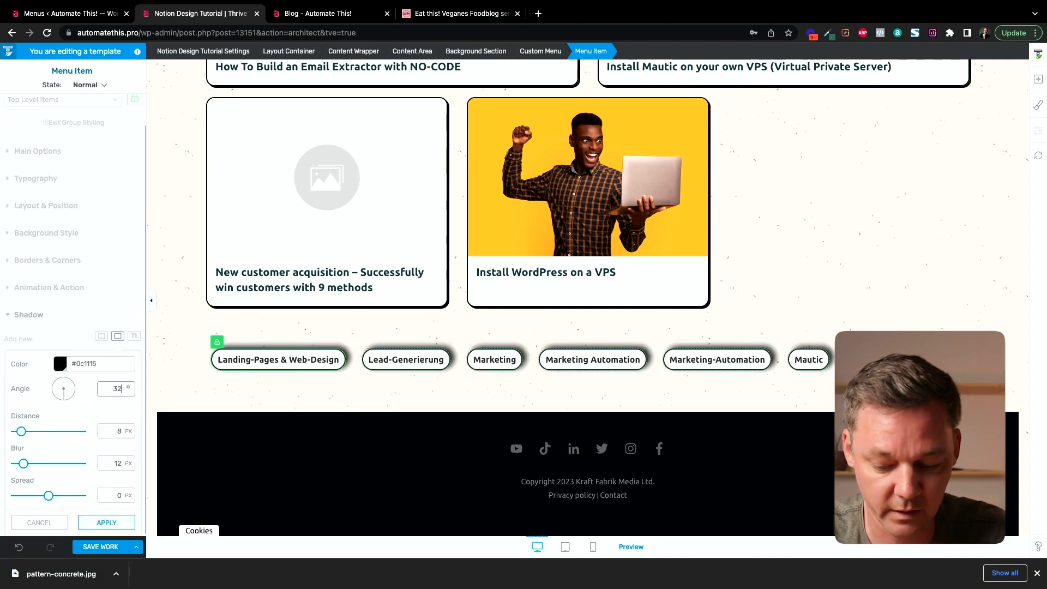
pyautogui.click(99, 426)
pyautogui.write('4')
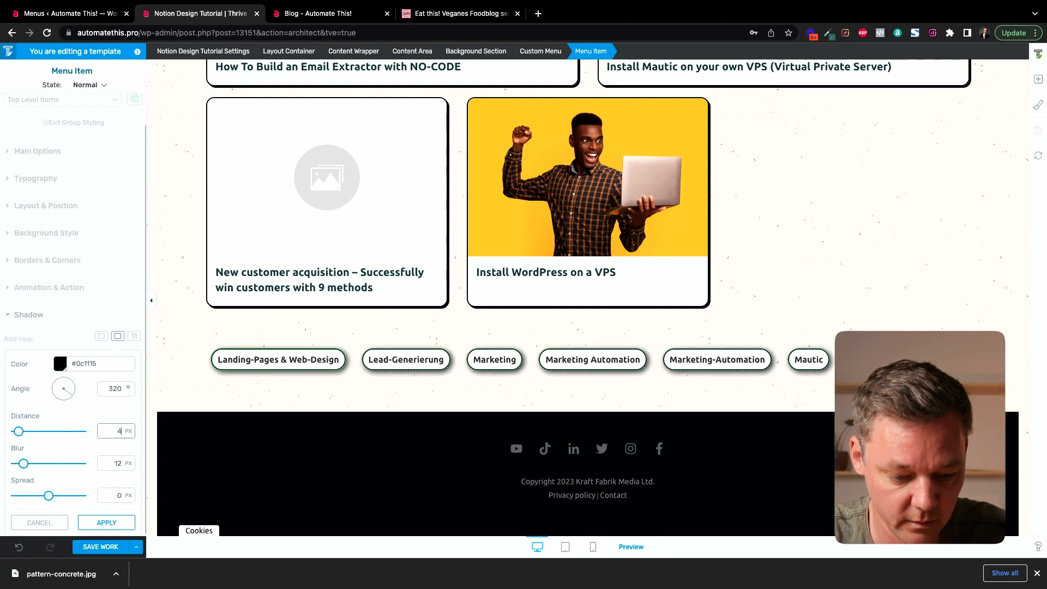
pyautogui.click(117, 463)
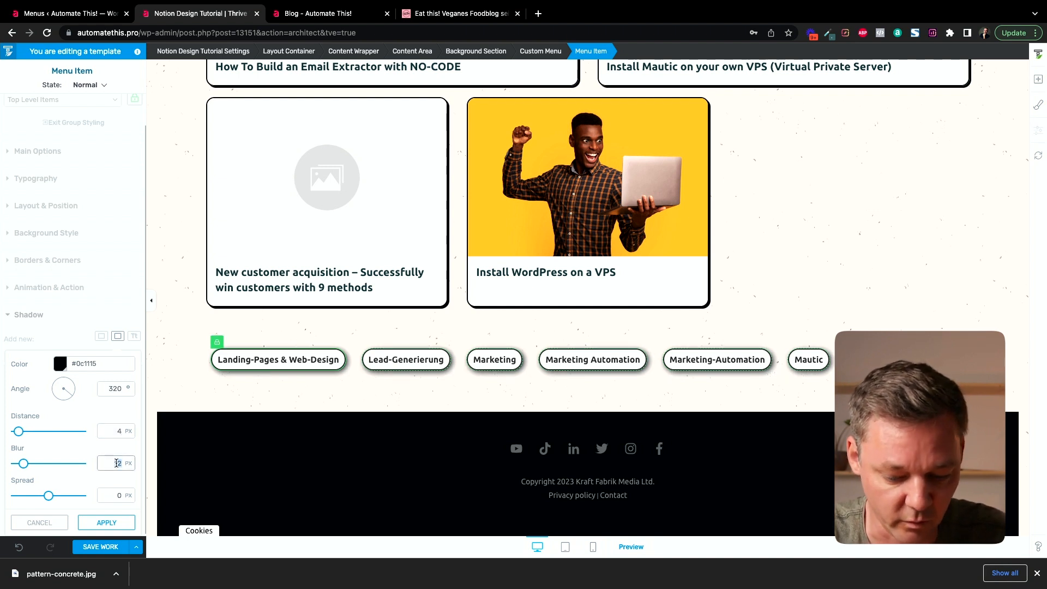
pyautogui.write('0')
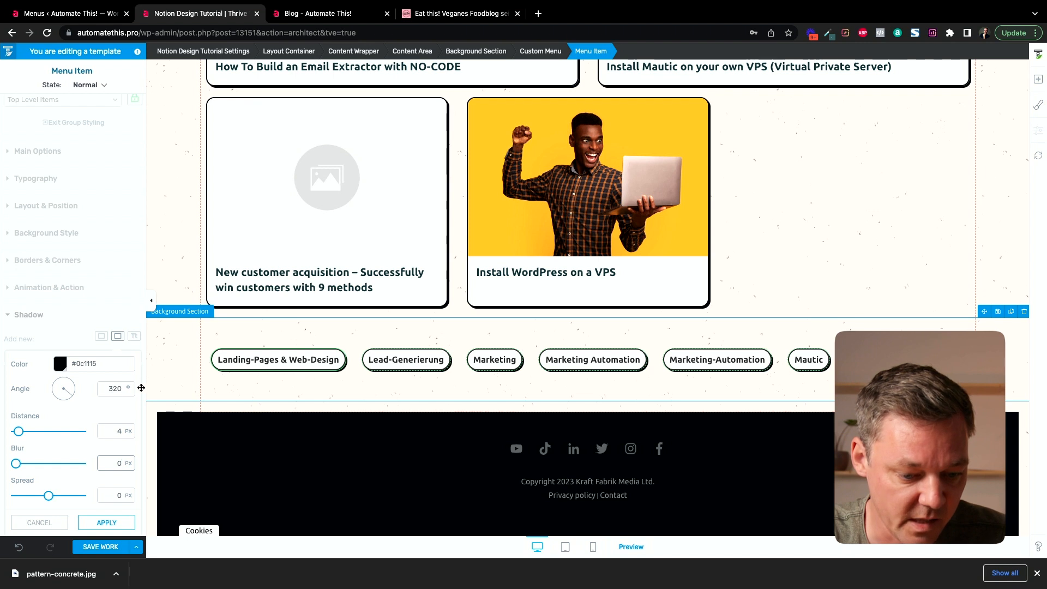
pyautogui.click(106, 522)
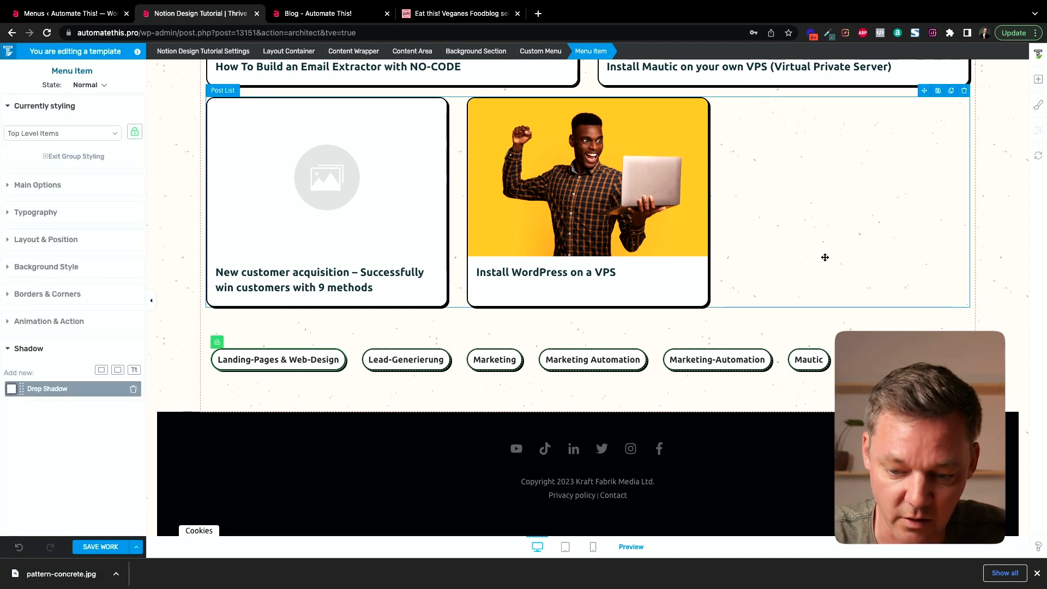
pyautogui.click(749, 162)
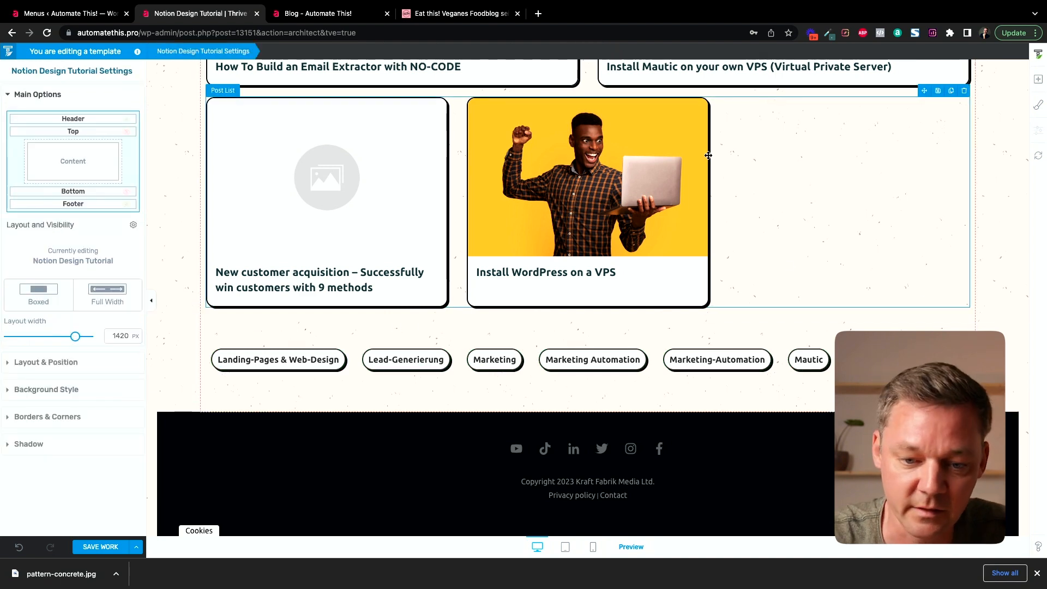
# - Examine the colored search section on eat-this.org and the blog preview, and return to the template editor
pyautogui.click(457, 13)
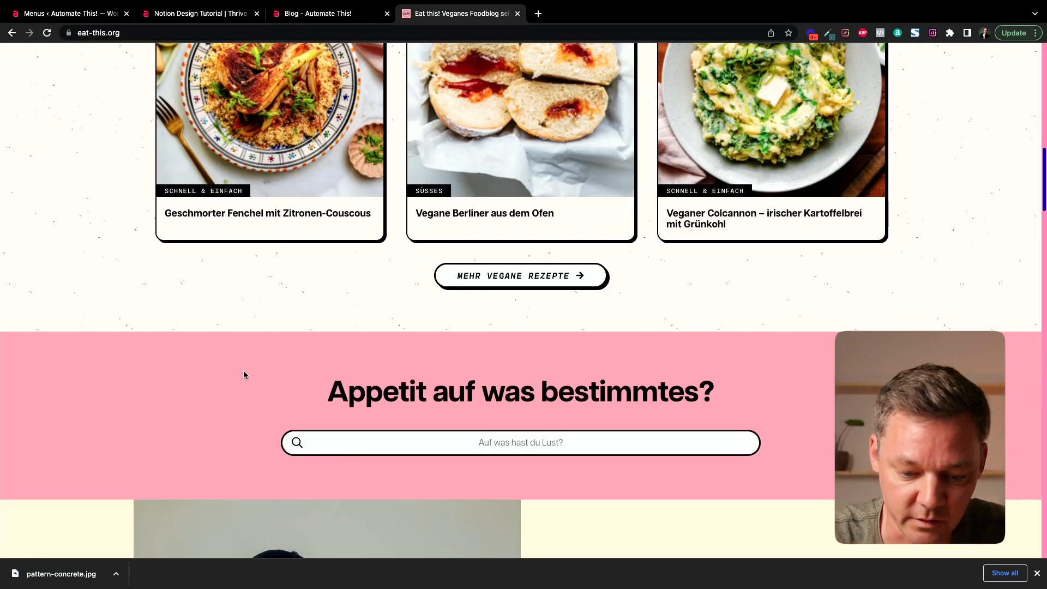
pyautogui.scroll(-3, 244, 373)
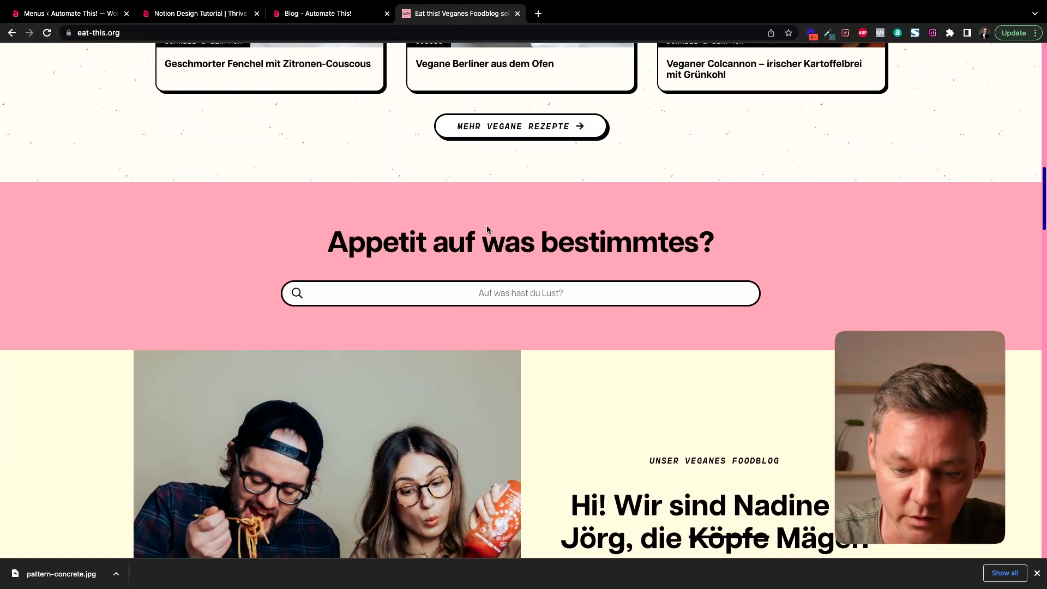
pyautogui.click(330, 14)
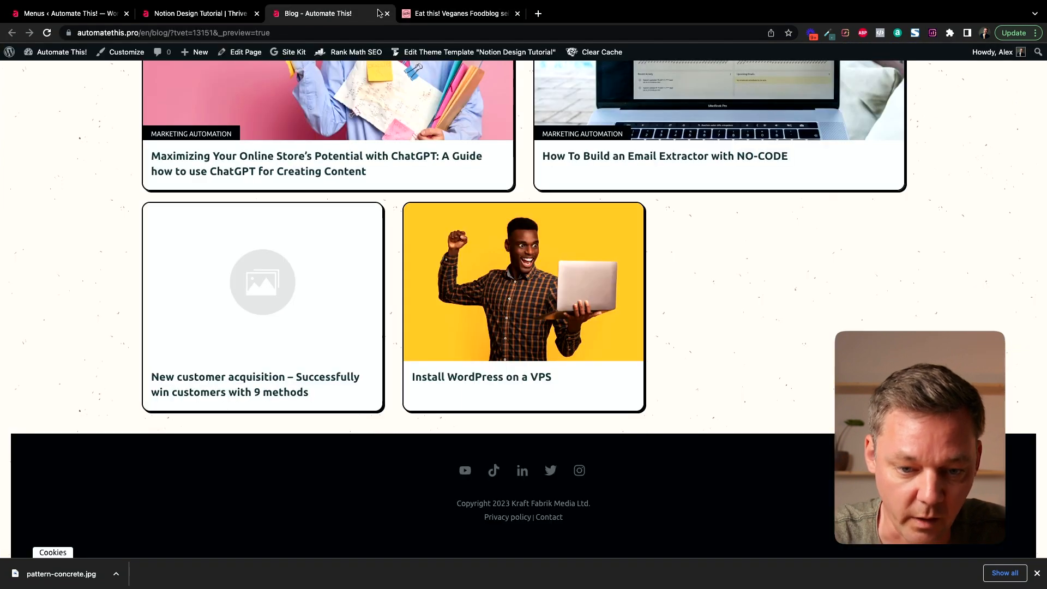
pyautogui.click(463, 20)
pyautogui.click(352, 15)
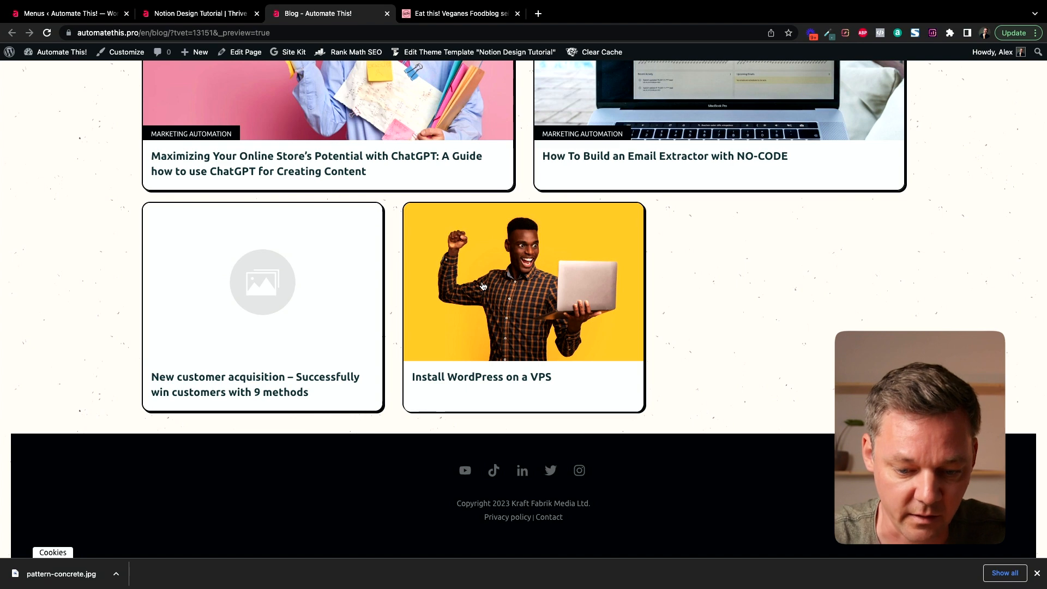
pyautogui.hotkey('ctrl', 'shift', 'Tab')
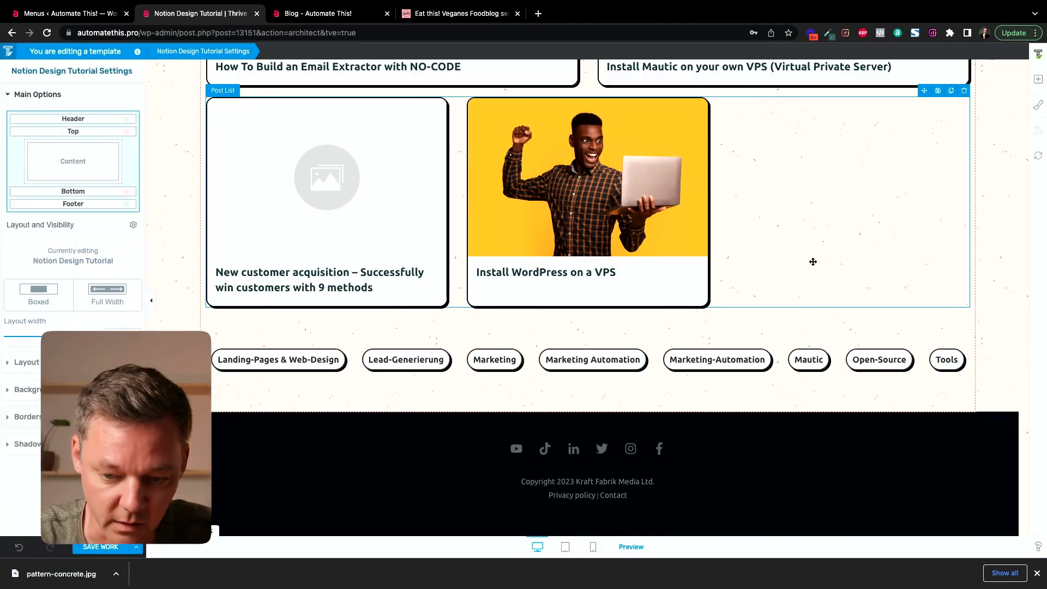
# - Add a new background section directly below the category menu and stretch it to fit the screen width
pyautogui.click(1038, 78)
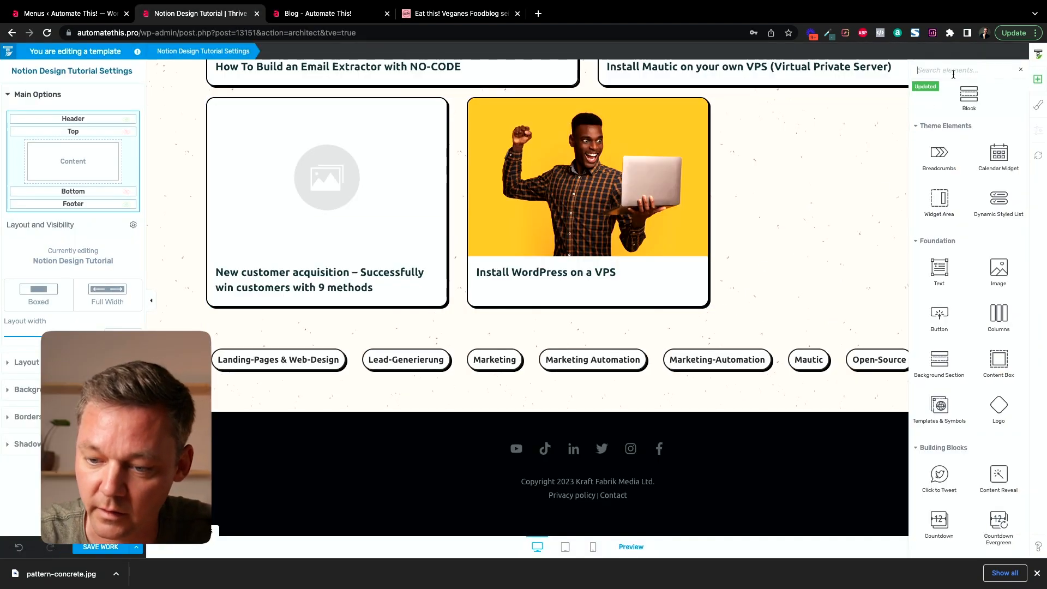
pyautogui.write('sear')
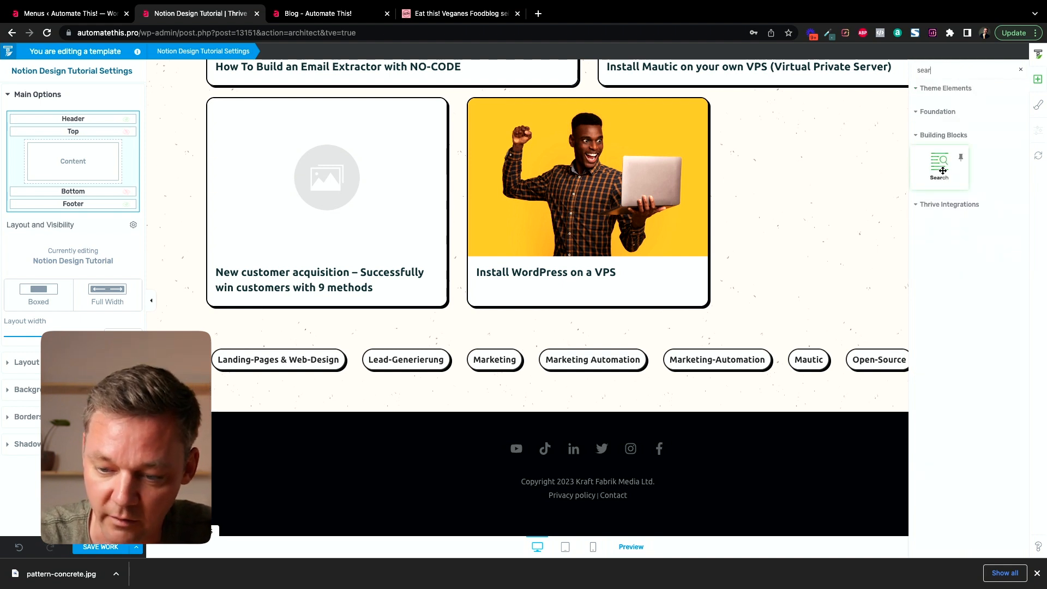
pyautogui.click(1021, 69)
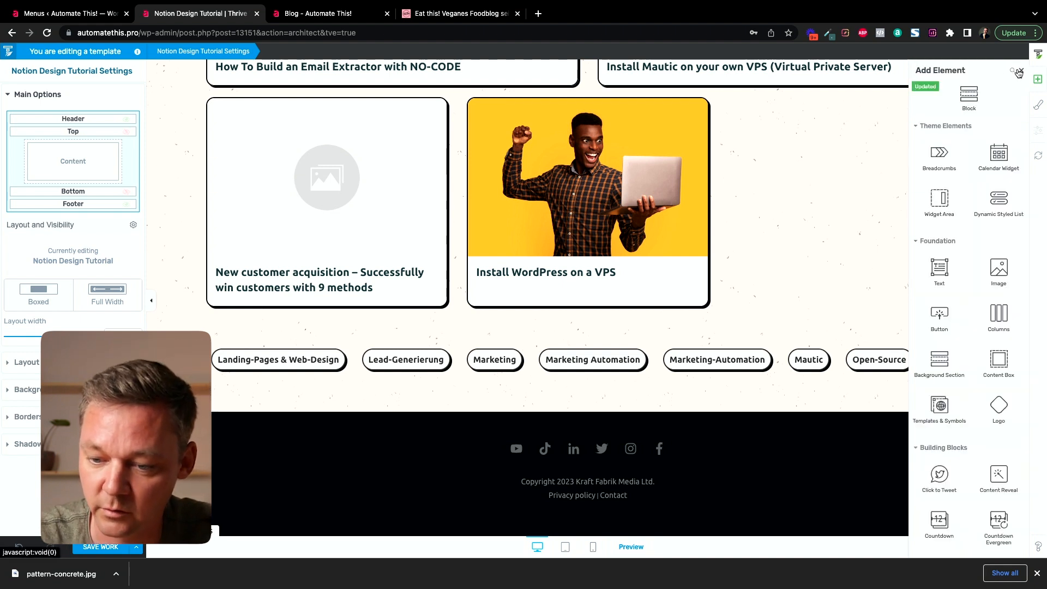
pyautogui.moveTo(939, 361); pyautogui.dragTo(752, 385)
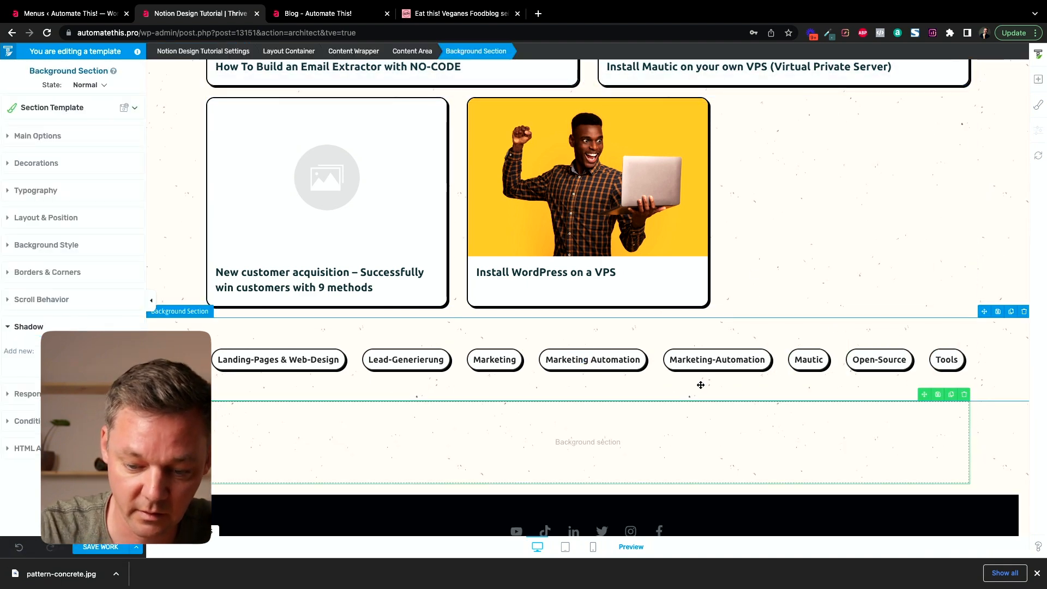
pyautogui.click(70, 137)
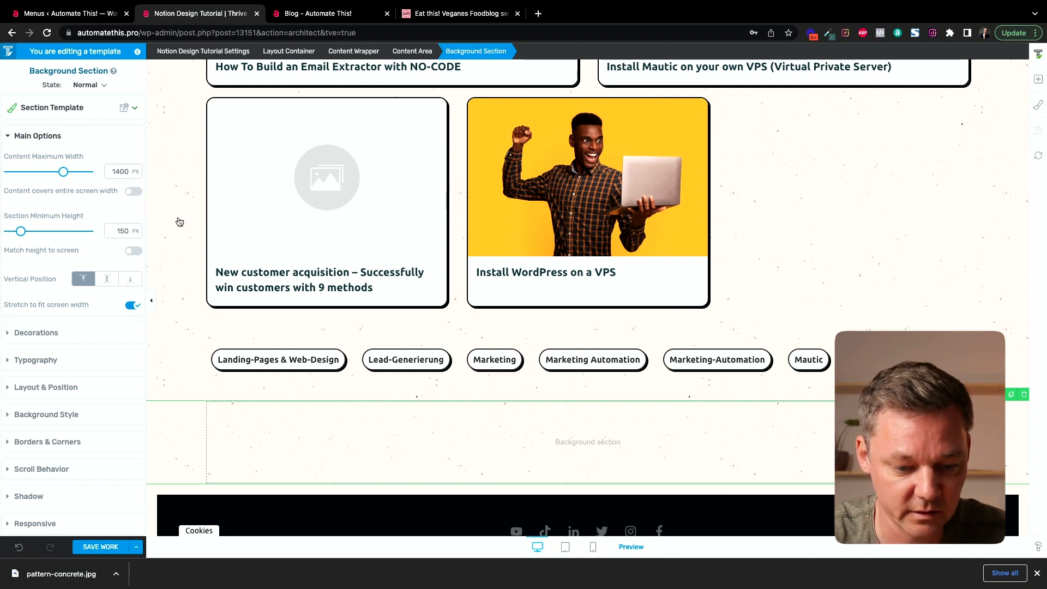
pyautogui.scroll(1, 180, 227)
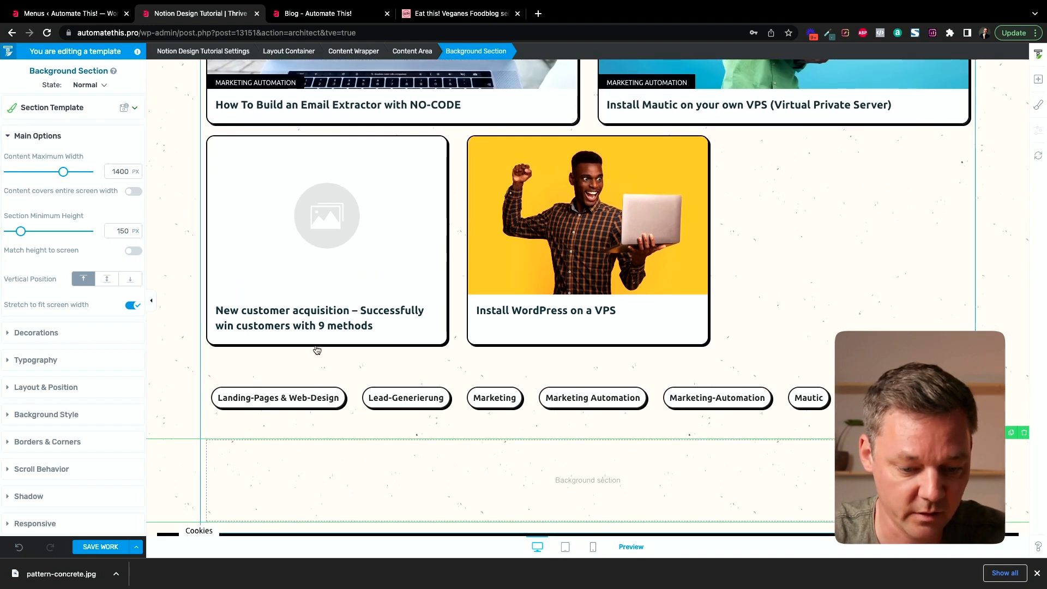
pyautogui.click(203, 330)
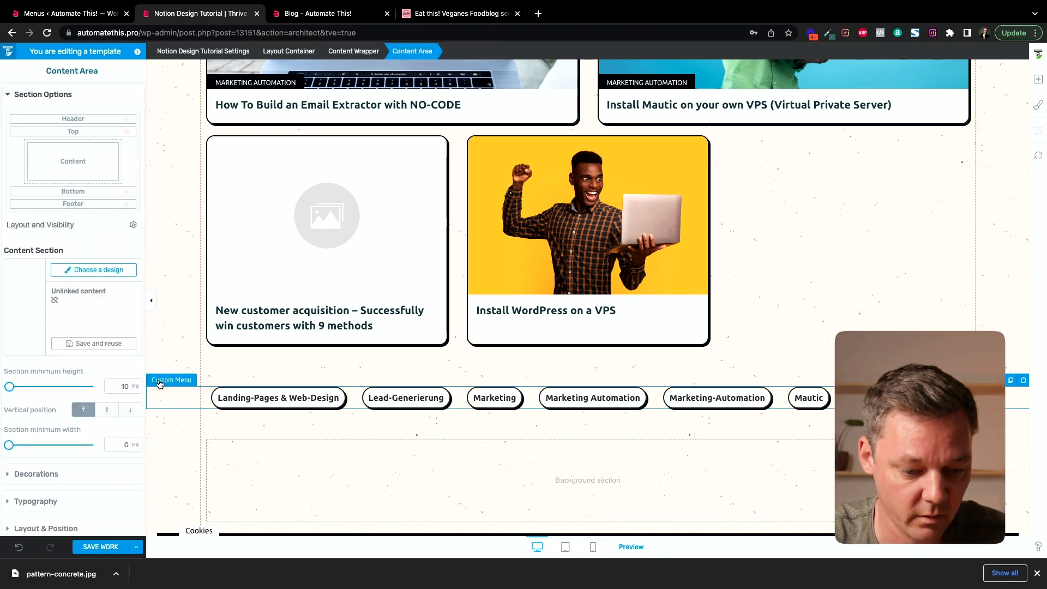
pyautogui.click(250, 461)
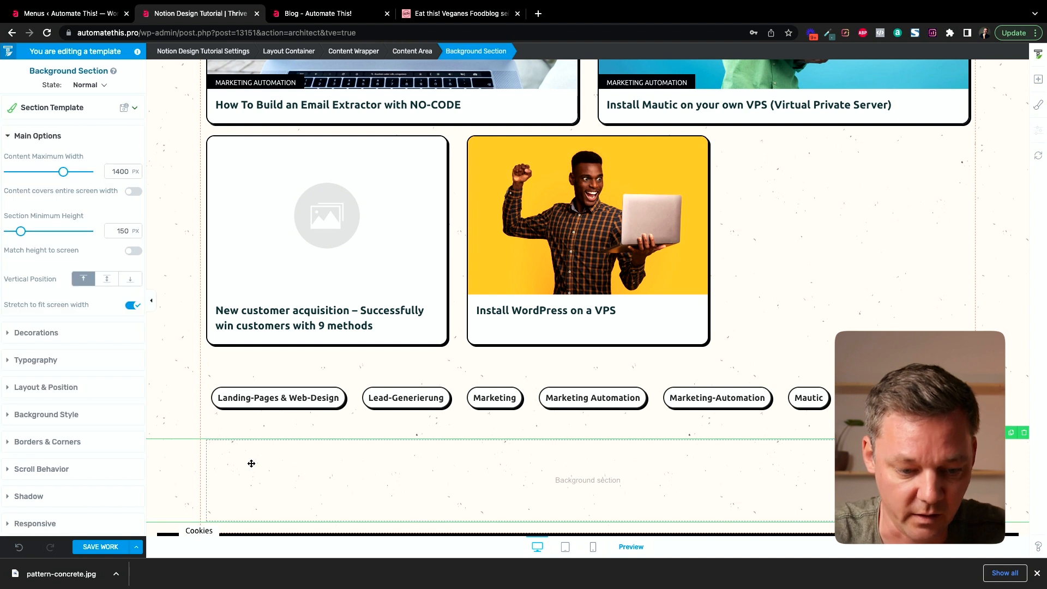
pyautogui.scroll(-3, 295, 483)
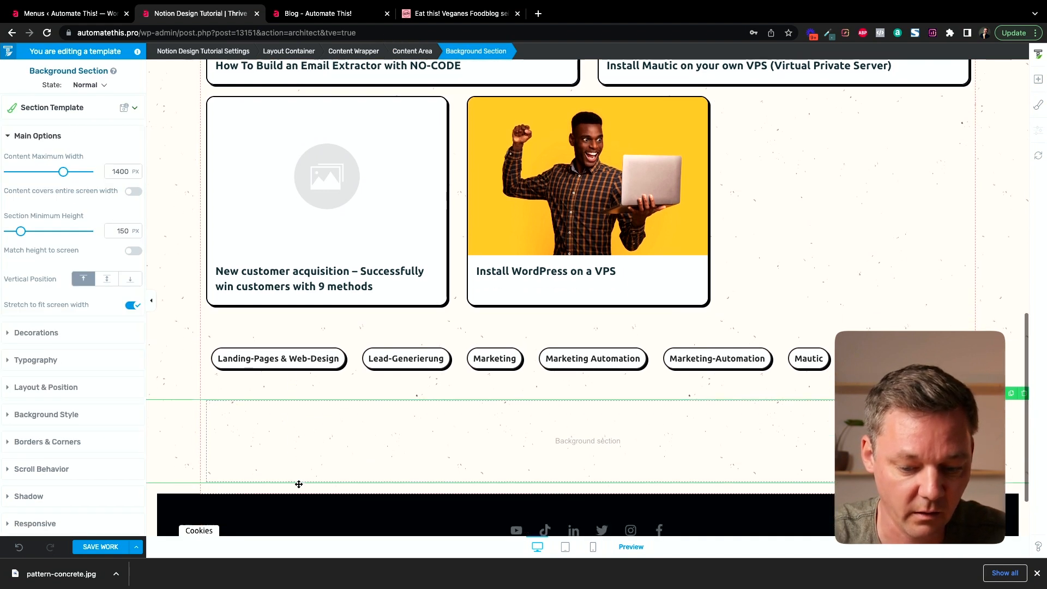
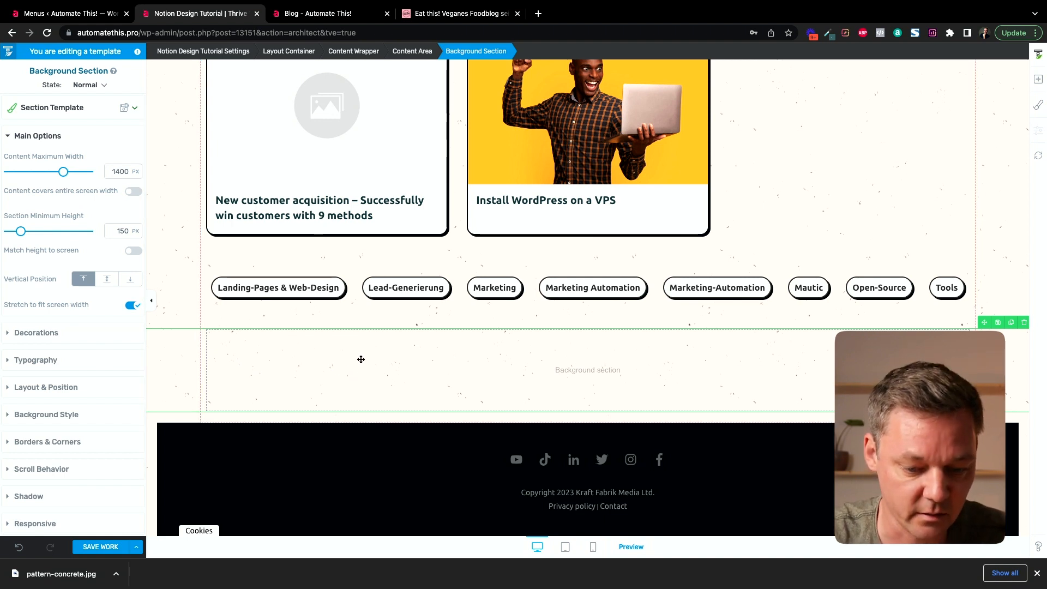
# - Try Torch Red as the new section's background color and replace it with Amber (#ffbd00)
pyautogui.click(25, 414)
pyautogui.click(12, 316)
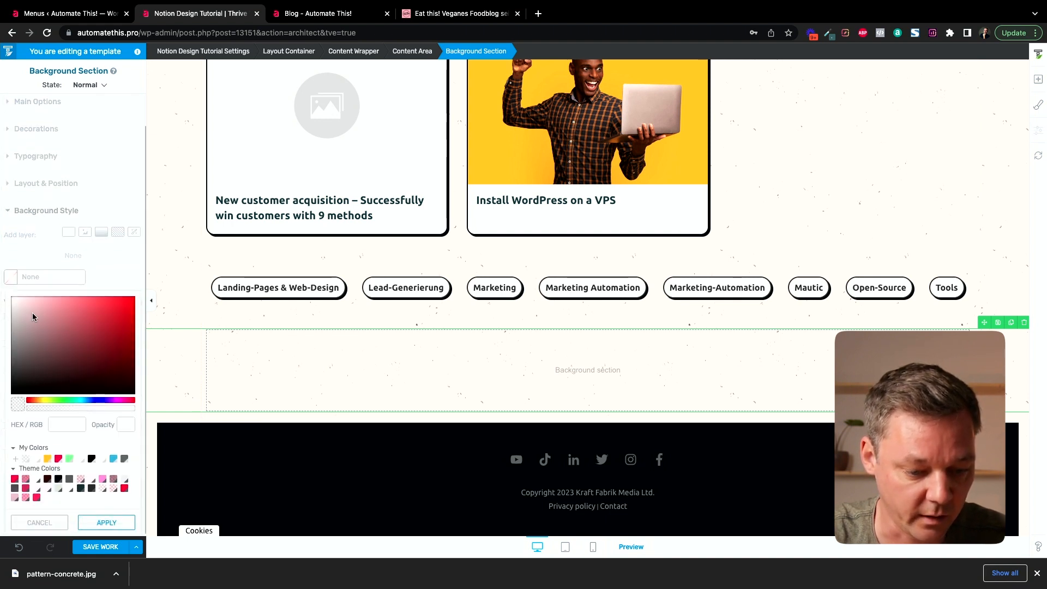
pyautogui.click(59, 458)
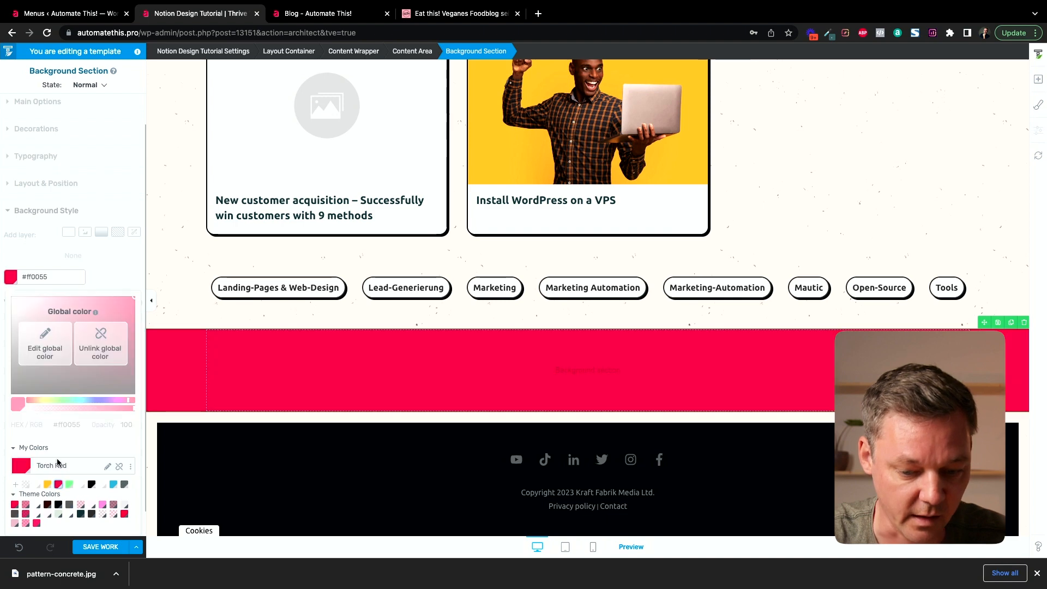
pyautogui.scroll(15, 261, 355)
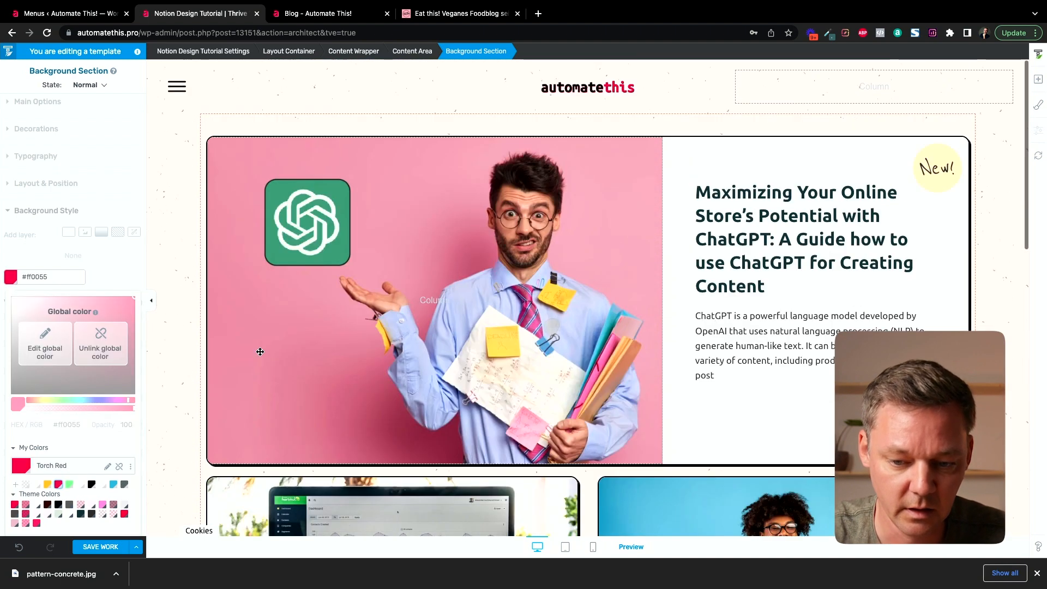
pyautogui.hotkey('ctrl', 'z')
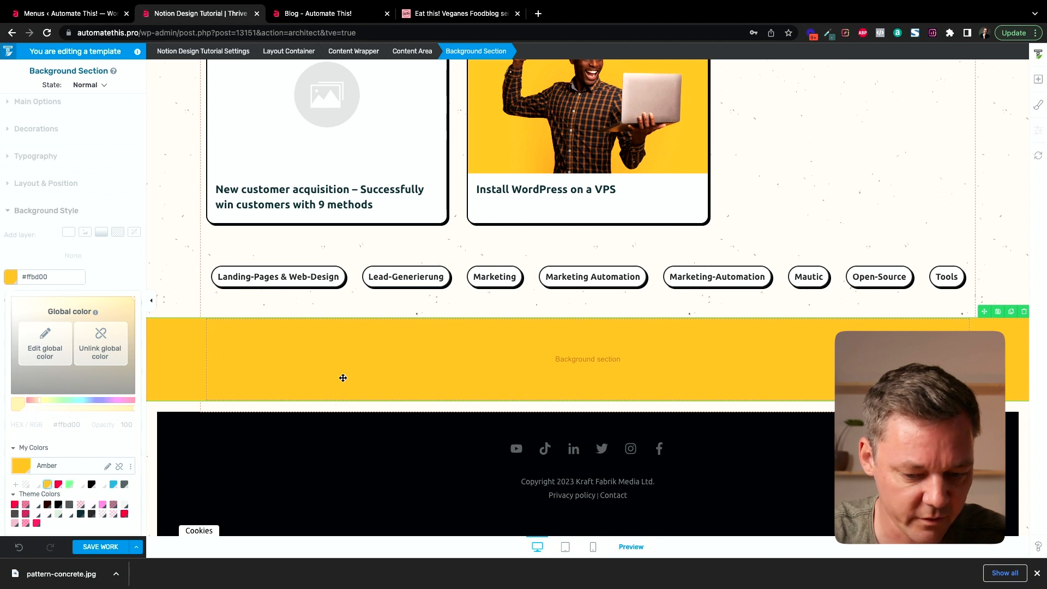
# - Add the text "Looking for something specific?" to the amber section and format it as a centered Heading 2
pyautogui.click(1040, 79)
pyautogui.moveTo(946, 268); pyautogui.dragTo(692, 344)
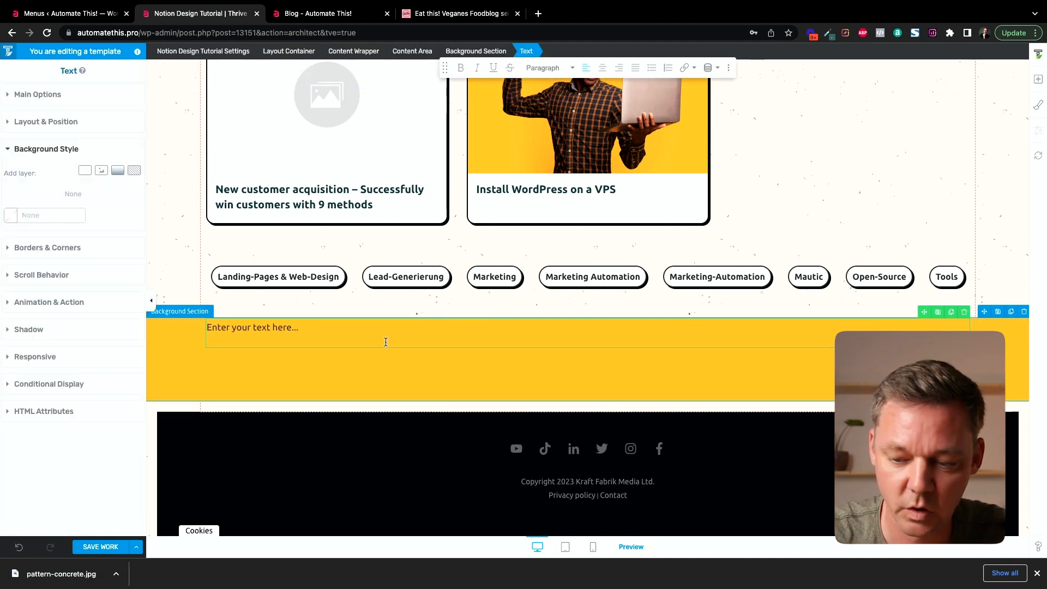
pyautogui.write('Looking for ss')
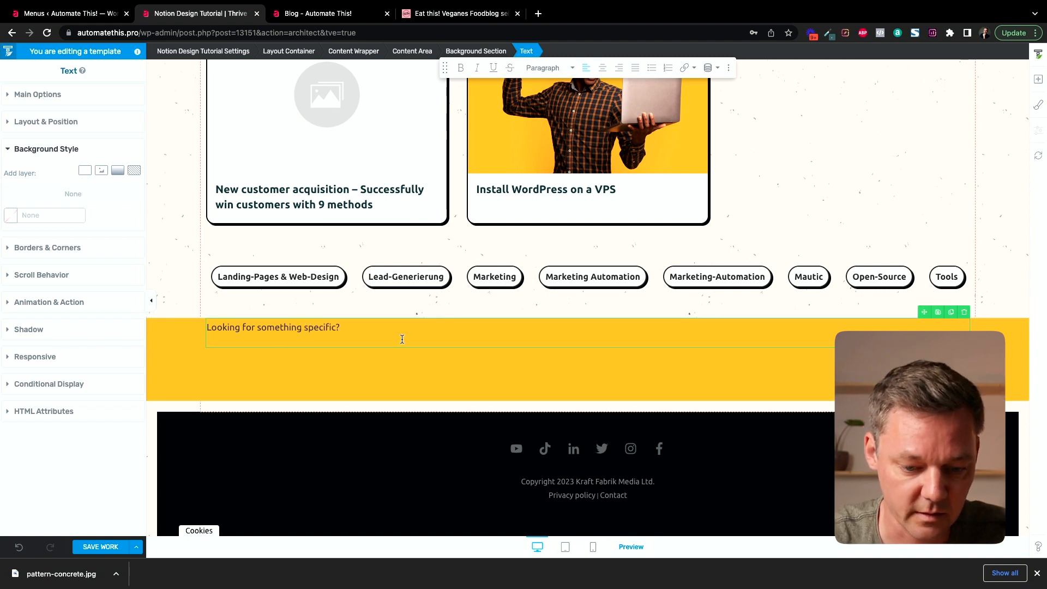
pyautogui.click(543, 68)
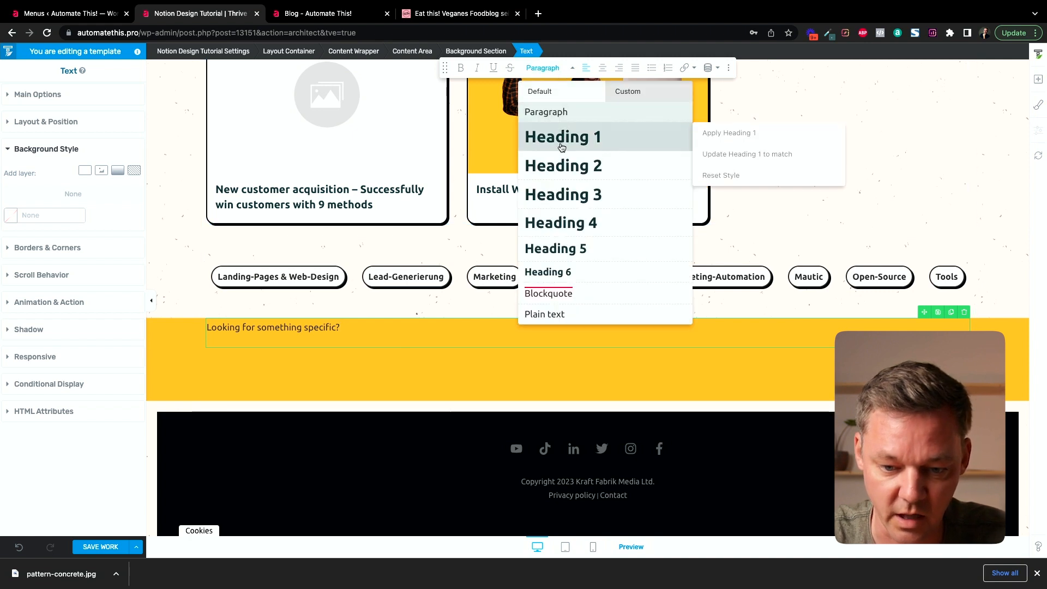
pyautogui.click(562, 168)
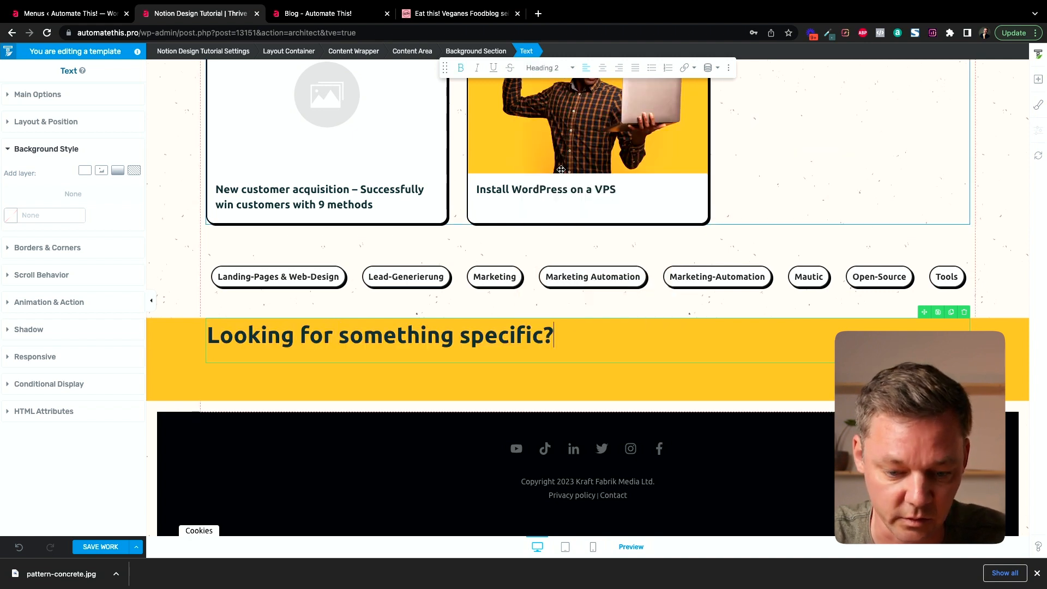
pyautogui.click(602, 68)
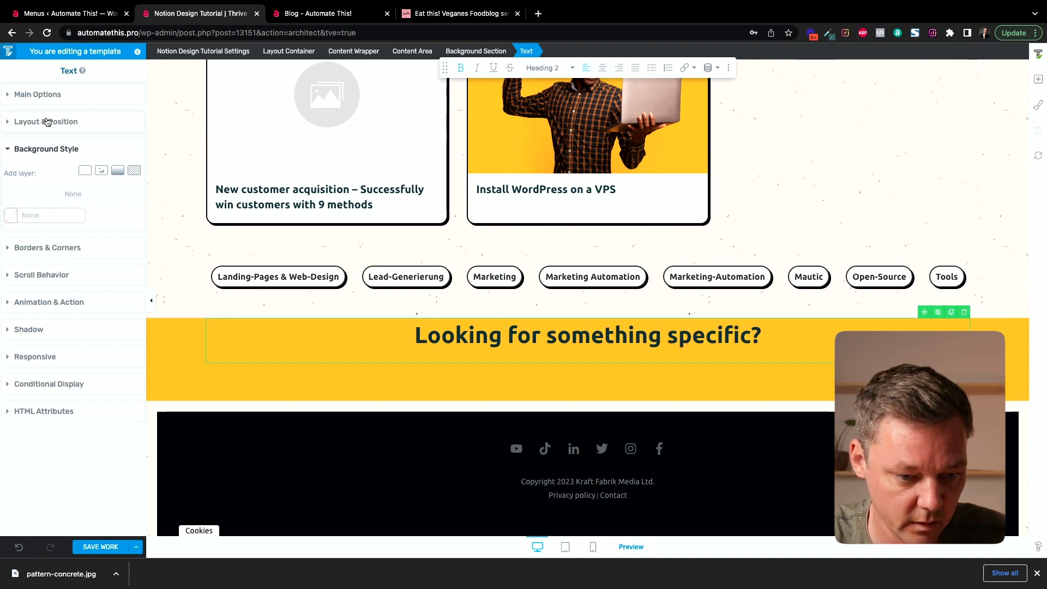
# - Center the amber section's content vertically and set its minimum height to 260 px
pyautogui.click(48, 95)
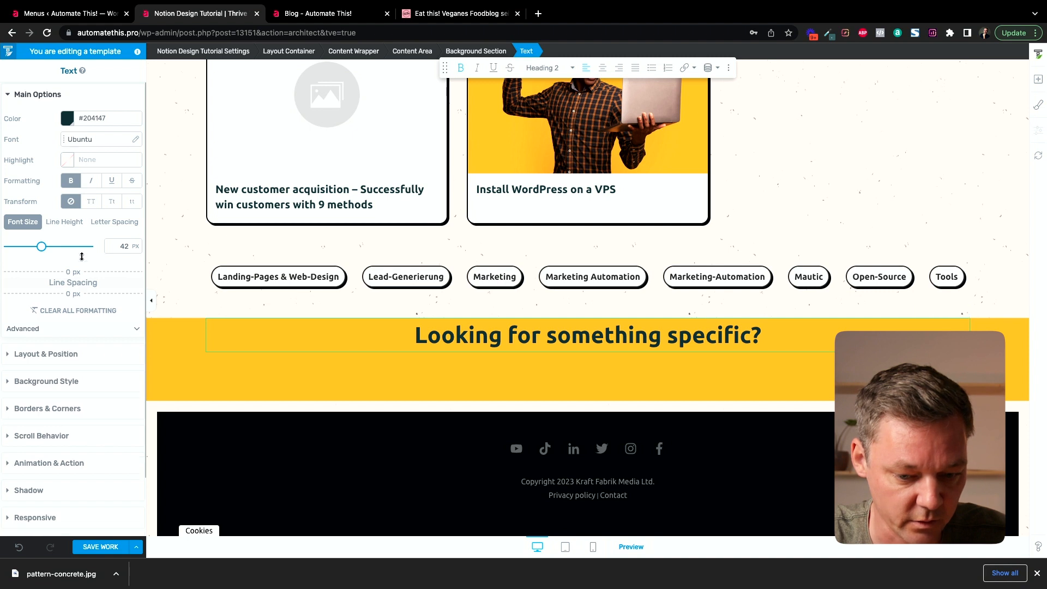
pyautogui.click(180, 358)
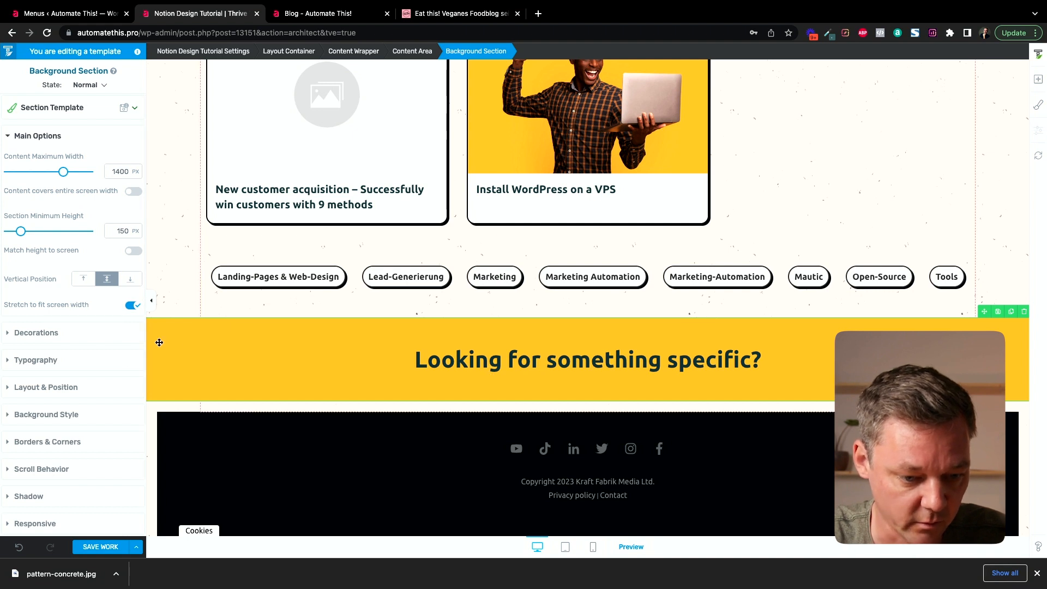
pyautogui.moveTo(21, 236); pyautogui.dragTo(31, 239)
pyautogui.doubleClick(125, 230)
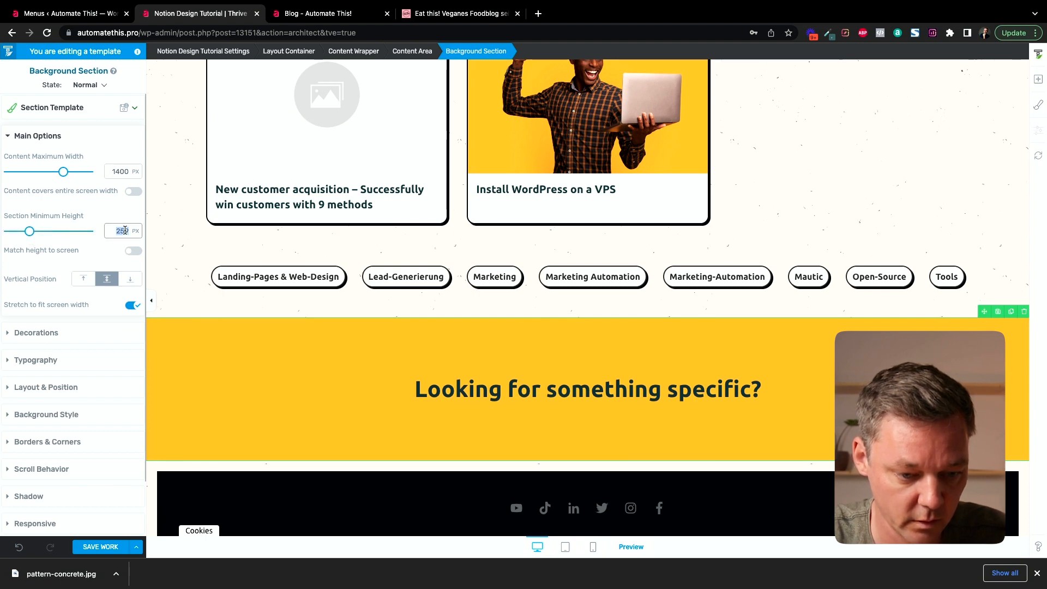
pyautogui.write('260')
pyautogui.press('Escape')
# - Insert a Search element with the Search 19 Expand 2-step template below the heading and set its format to Without button
pyautogui.scroll(-1, 830, 227)
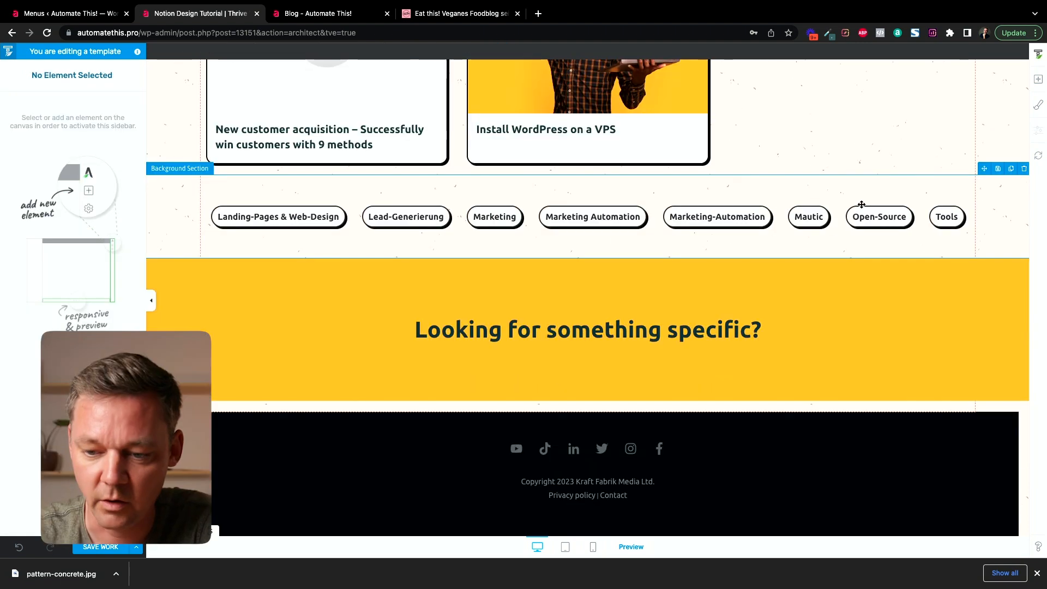
pyautogui.click(1038, 79)
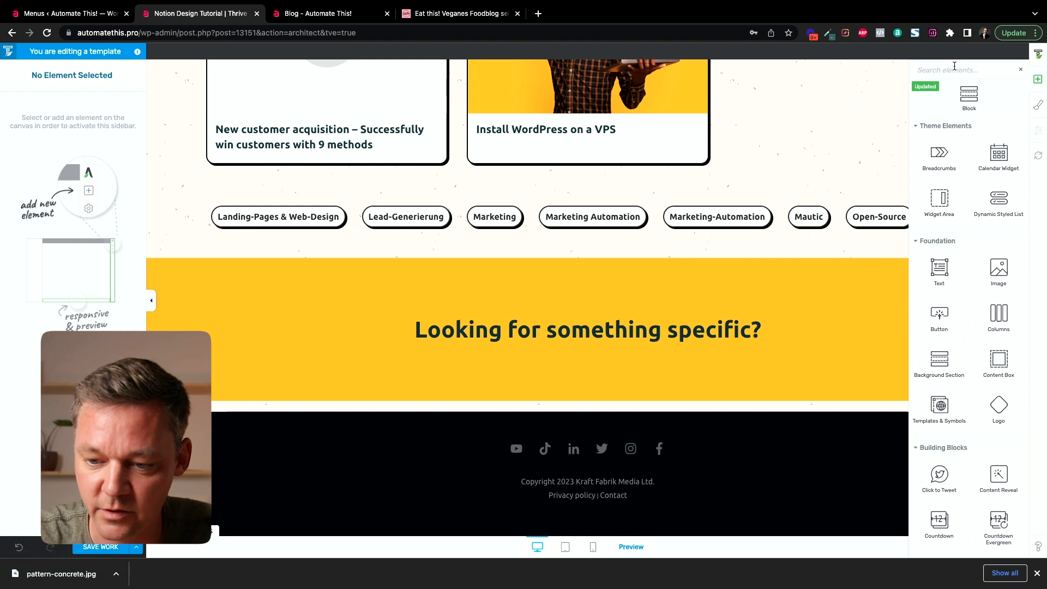
pyautogui.write('sea')
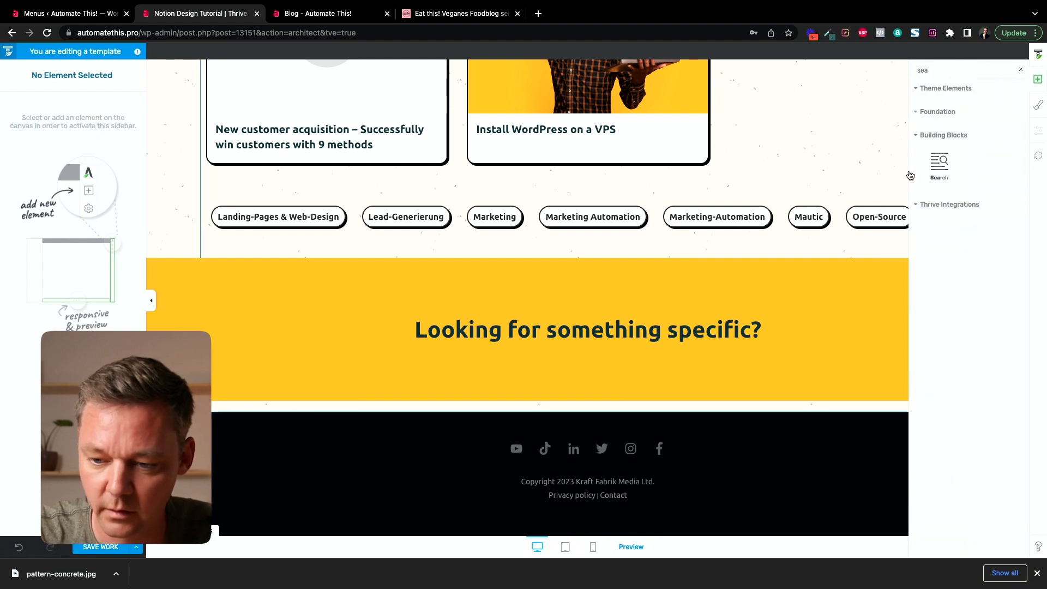
pyautogui.moveTo(940, 164); pyautogui.dragTo(594, 343)
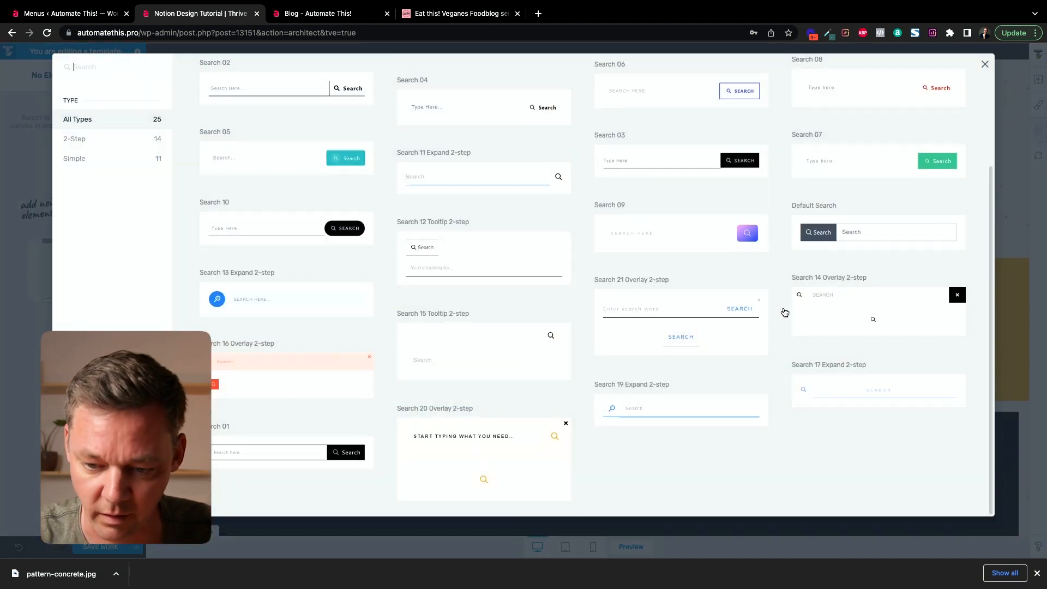
pyautogui.scroll(3, 687, 302)
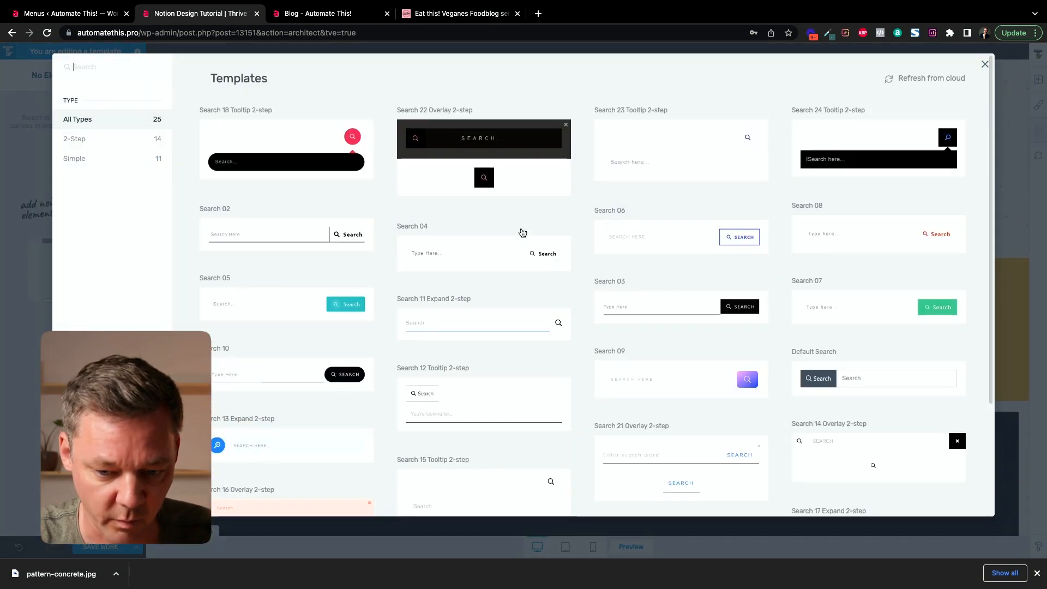
pyautogui.scroll(-2, 584, 350)
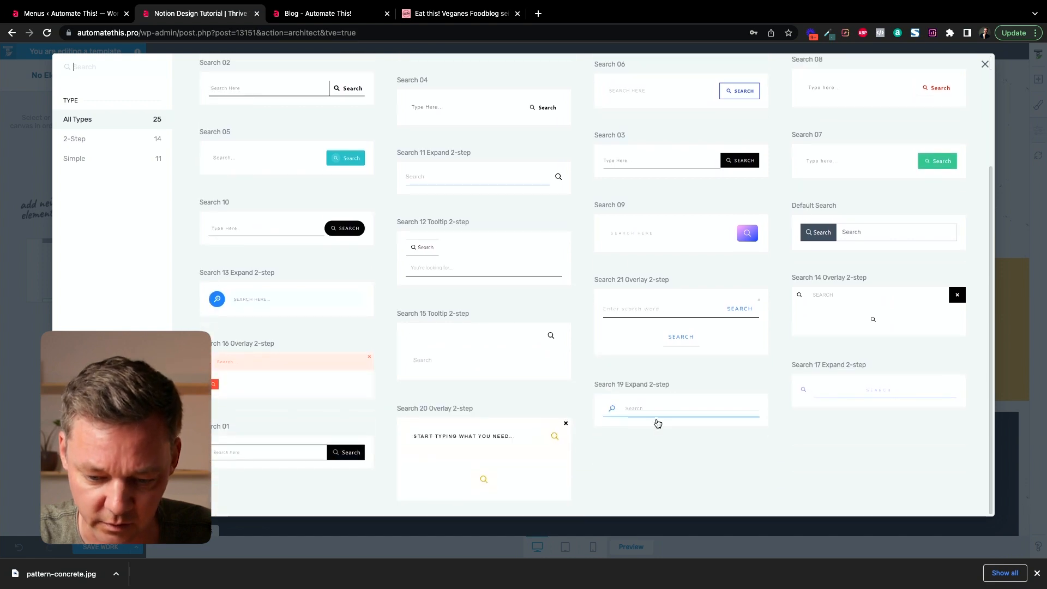
pyautogui.click(693, 412)
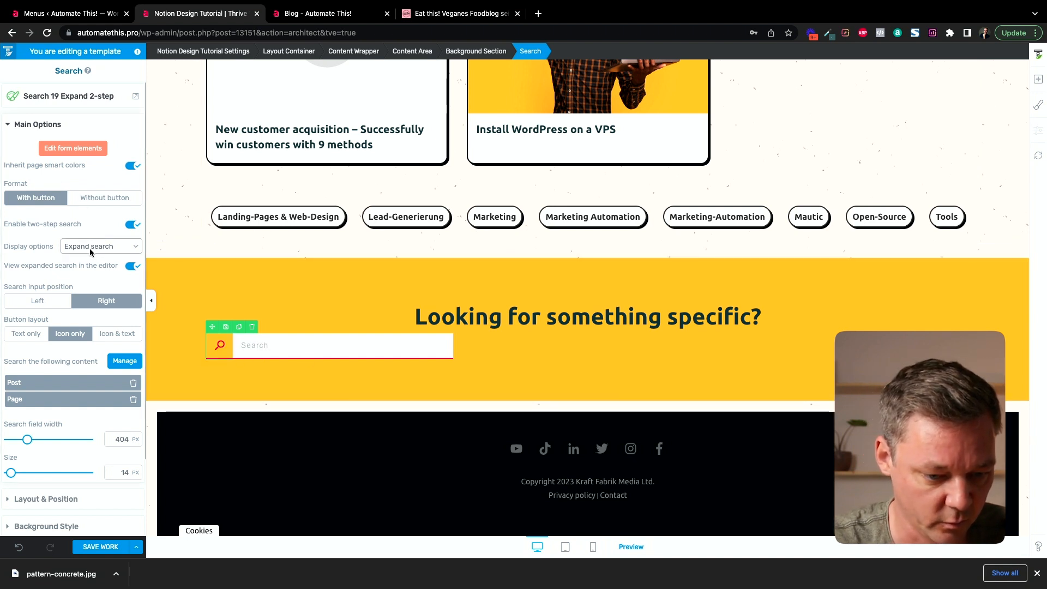
pyautogui.click(105, 199)
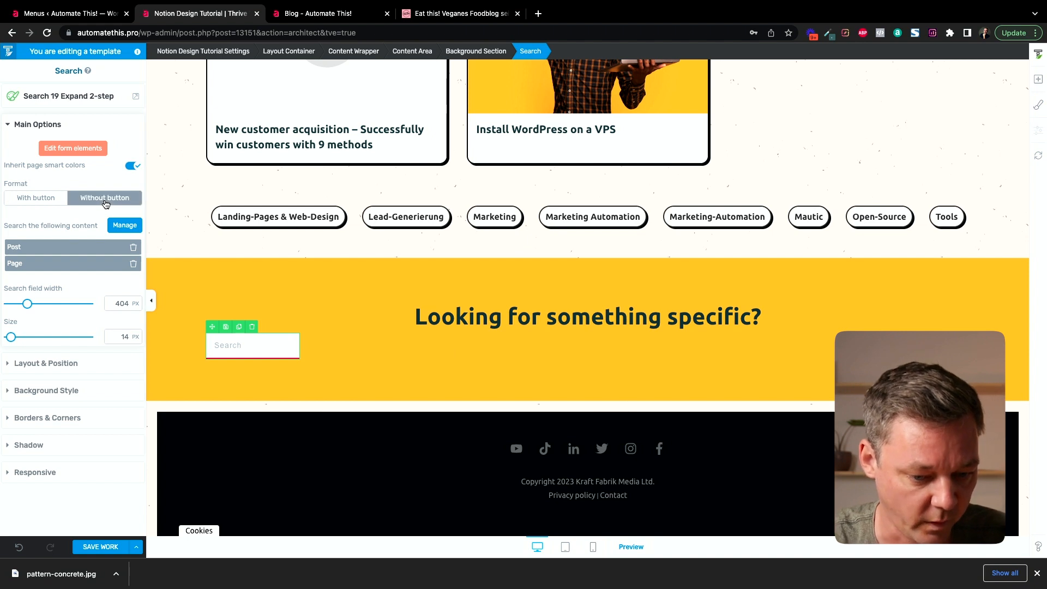
# - Keep the search element's format at Without button, turn off inheriting page smart colors, and set its color to Bunker
pyautogui.click(49, 199)
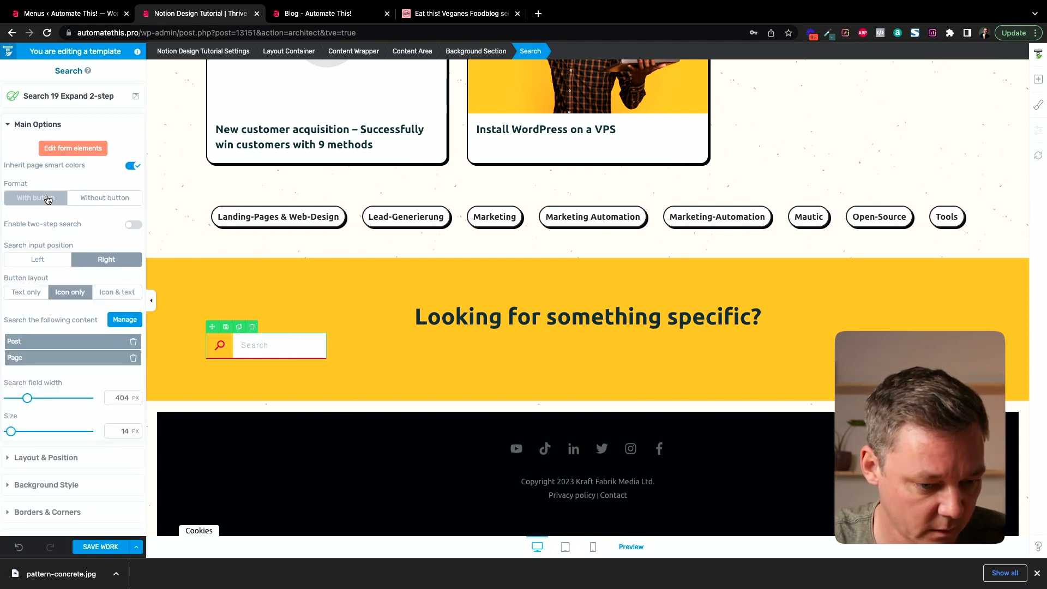
pyautogui.click(101, 198)
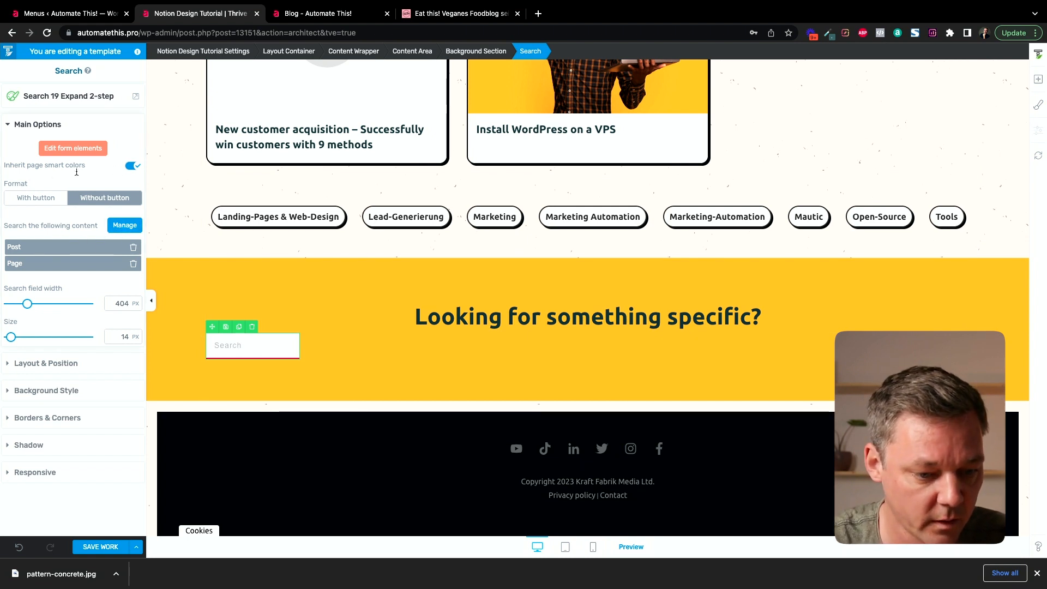
pyautogui.click(131, 167)
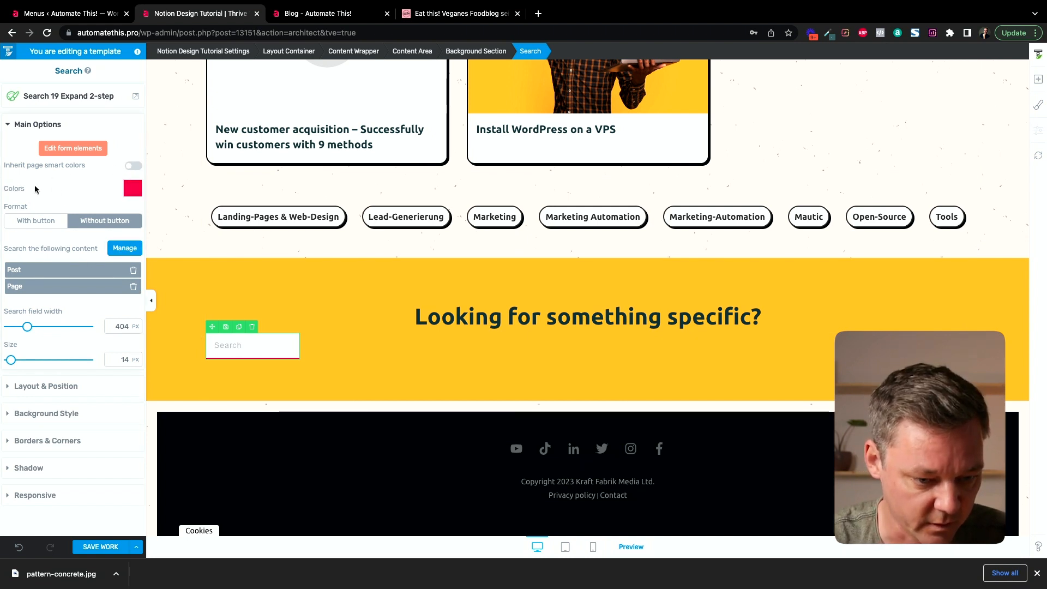
pyautogui.click(133, 188)
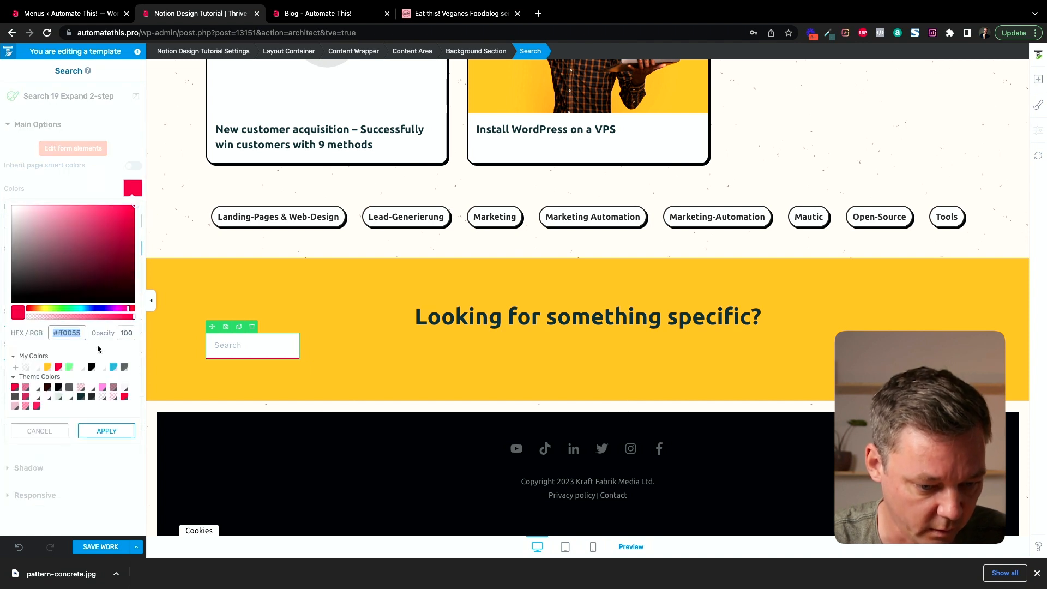
pyautogui.click(92, 367)
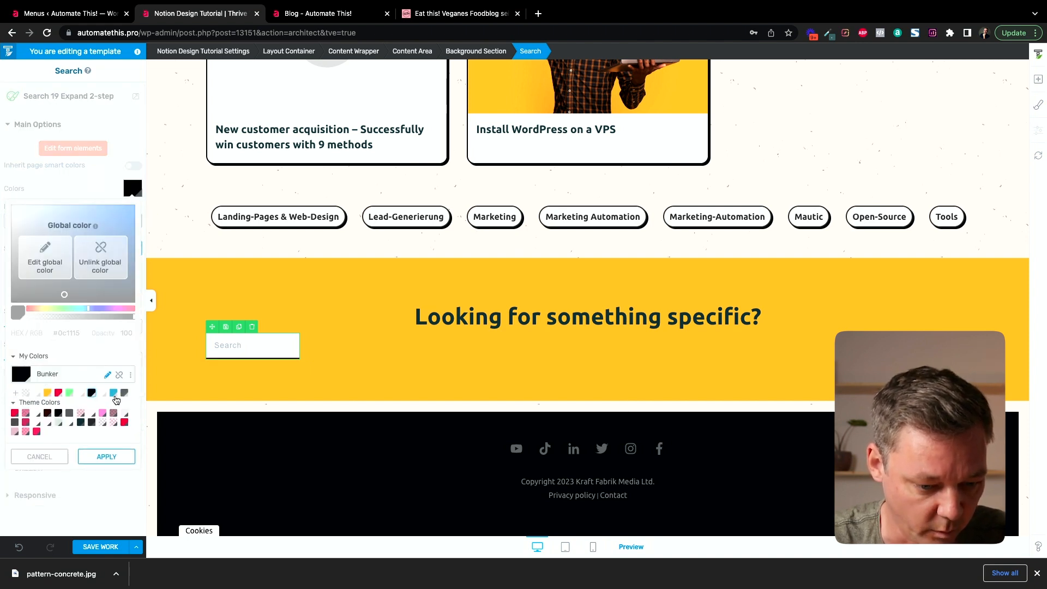
pyautogui.click(107, 456)
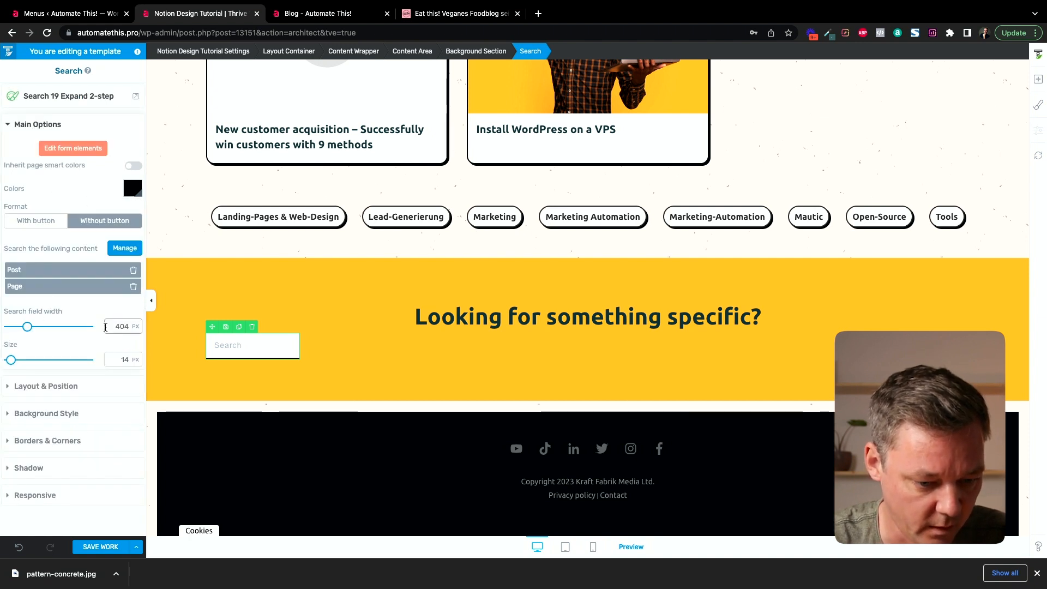
# - Set the search field width to 700 px and center-align the search element in the amber section
pyautogui.moveTo(29, 331); pyautogui.dragTo(53, 327)
pyautogui.doubleClick(123, 326)
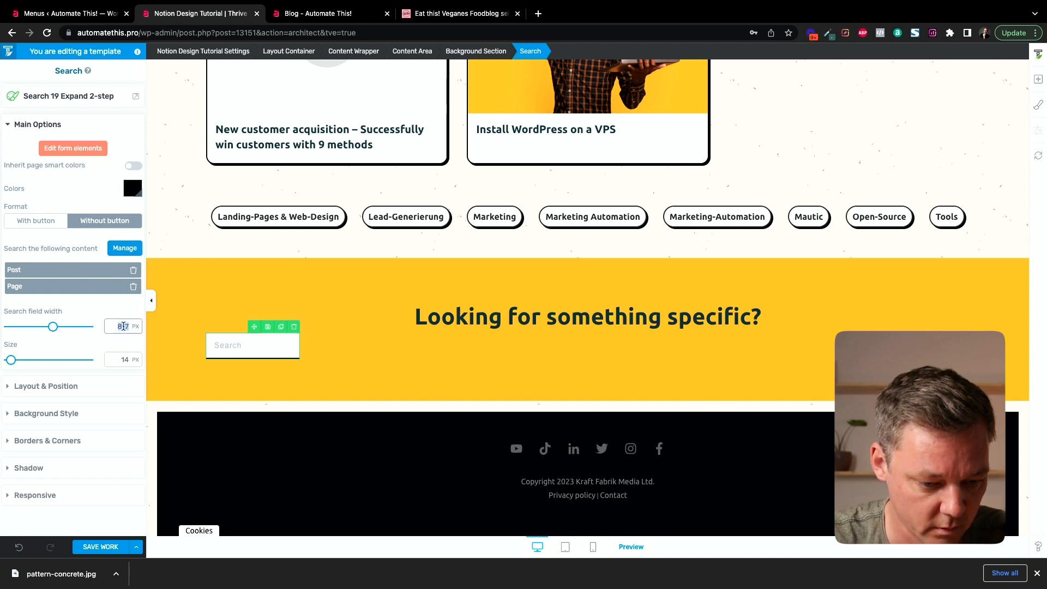
pyautogui.write('700')
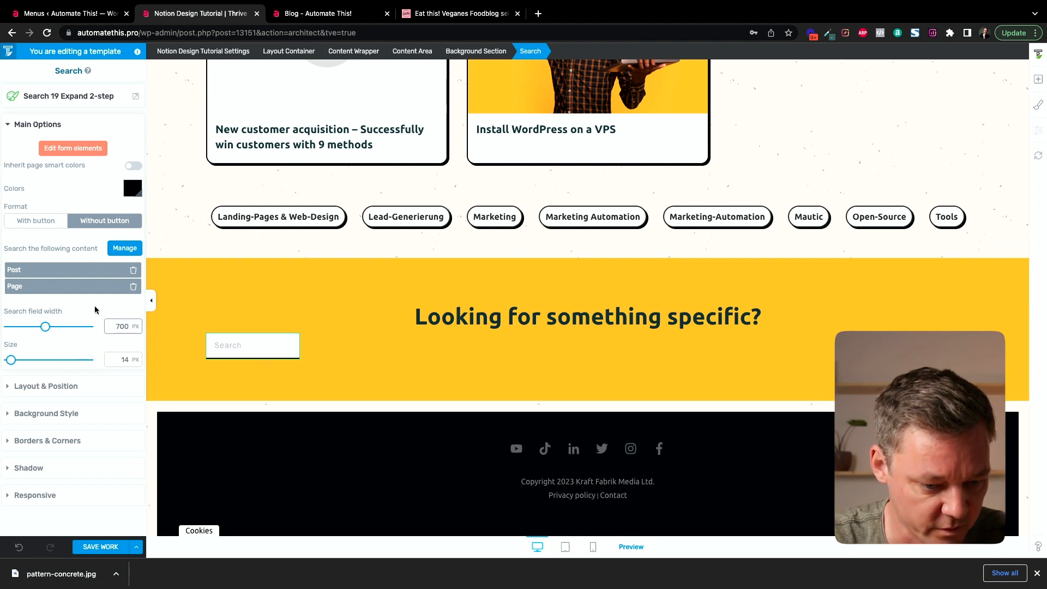
pyautogui.click(46, 387)
pyautogui.click(112, 376)
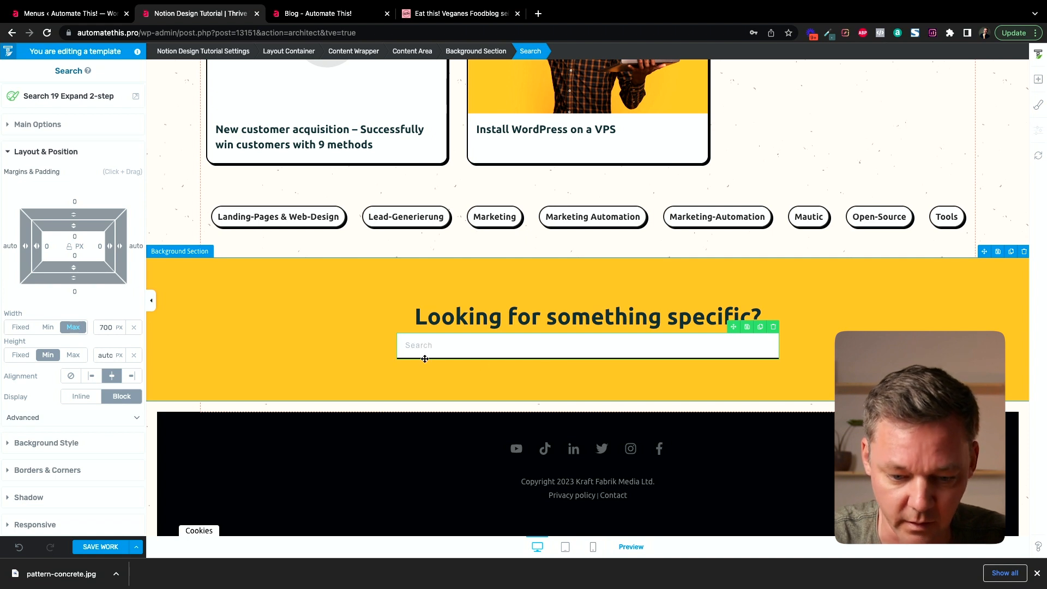
# - Check the Eat this! reference site and widen the search element to a maximum width of 900 px
pyautogui.scroll(-1, 57, 442)
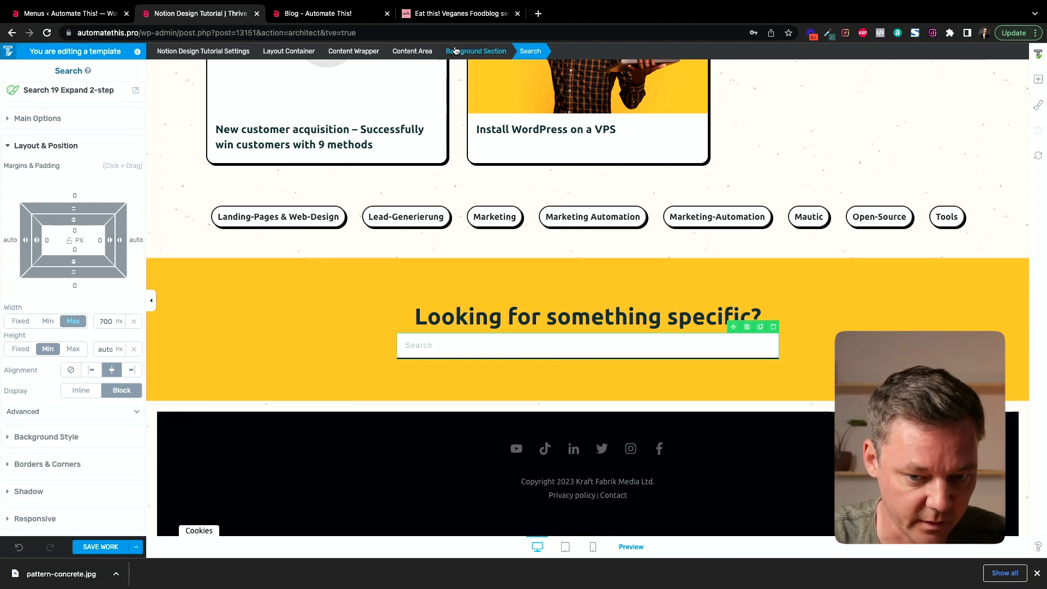
pyautogui.click(466, 16)
pyautogui.click(234, 14)
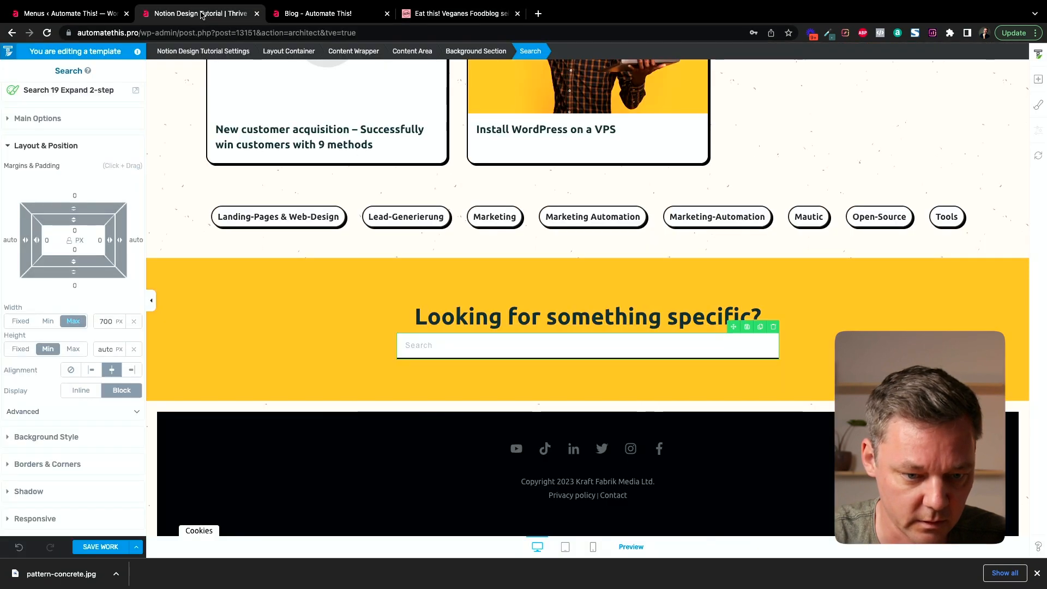
pyautogui.doubleClick(101, 322)
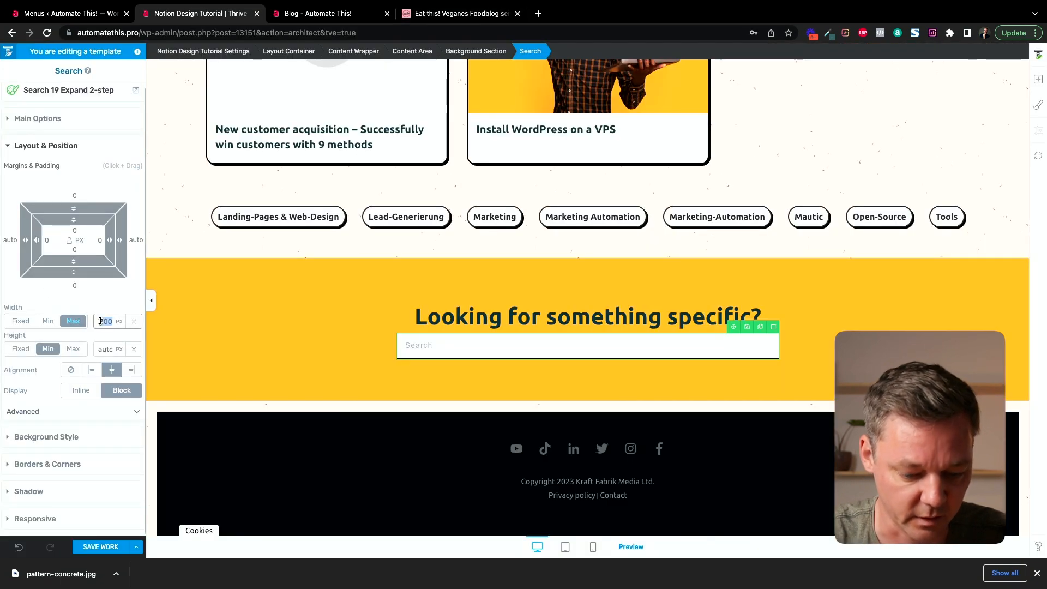
pyautogui.write('90')
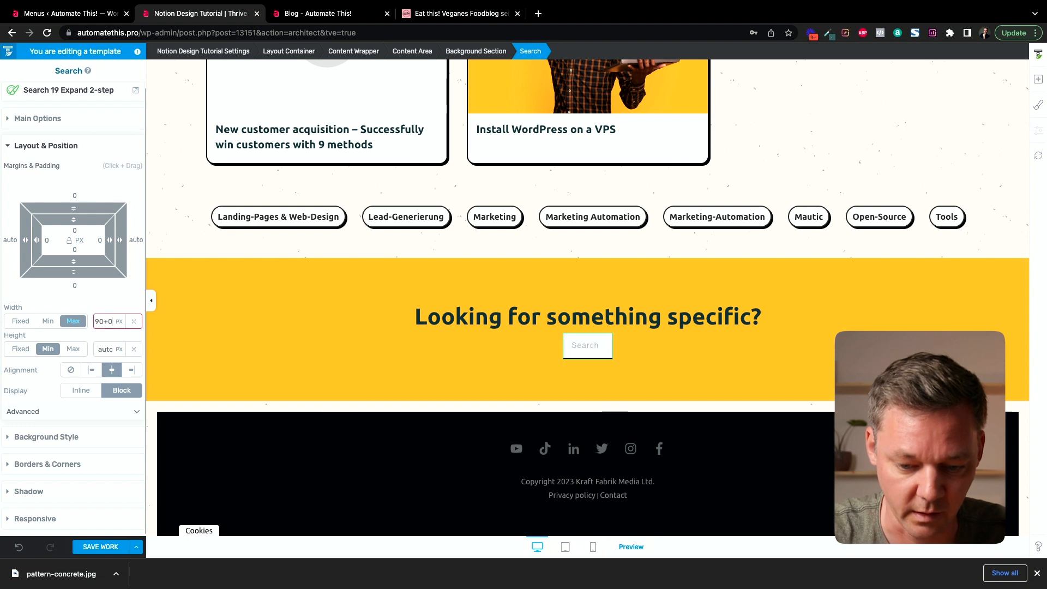
pyautogui.write('0')
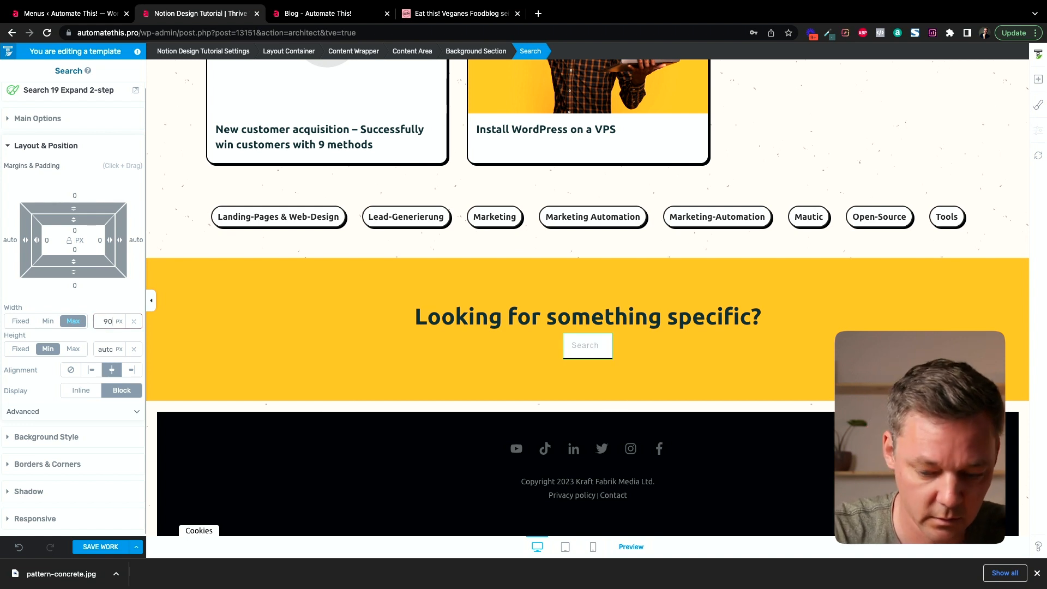
# - Edit the search element's form elements and remove the border from the search input
pyautogui.click(55, 439)
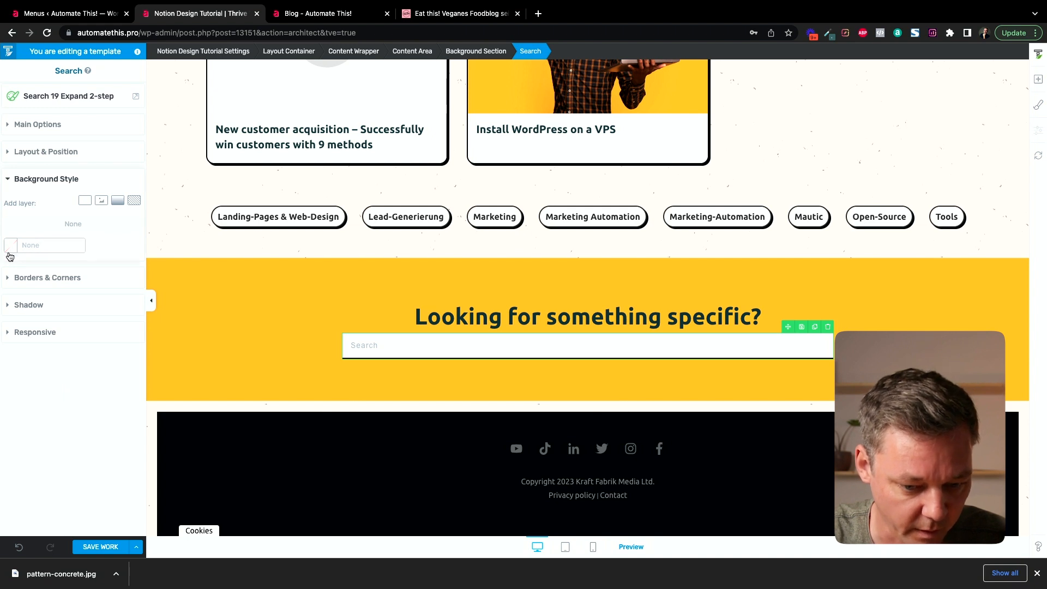
pyautogui.click(29, 279)
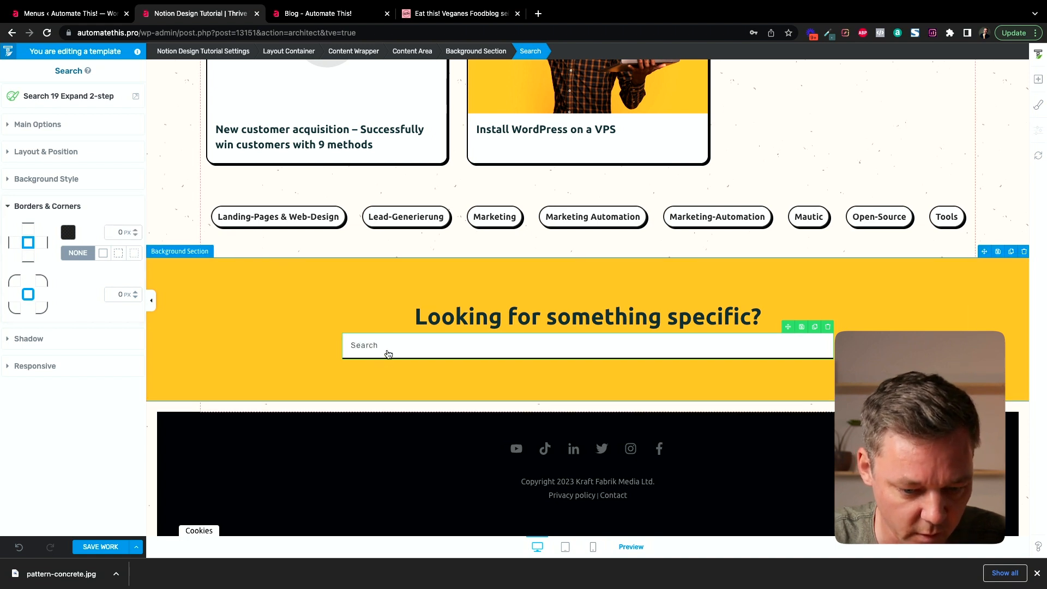
pyautogui.click(48, 125)
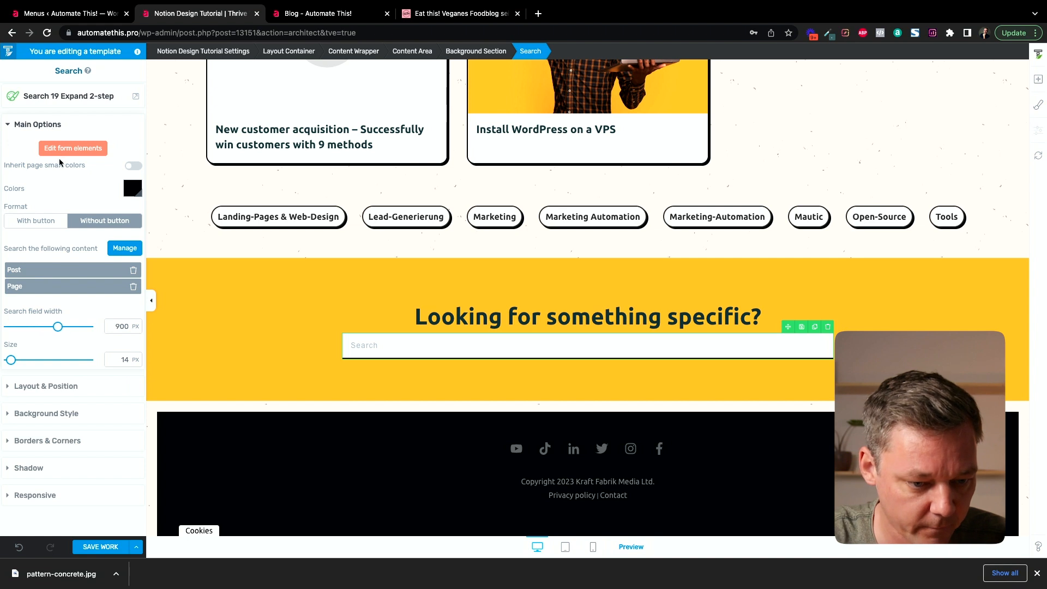
pyautogui.click(65, 150)
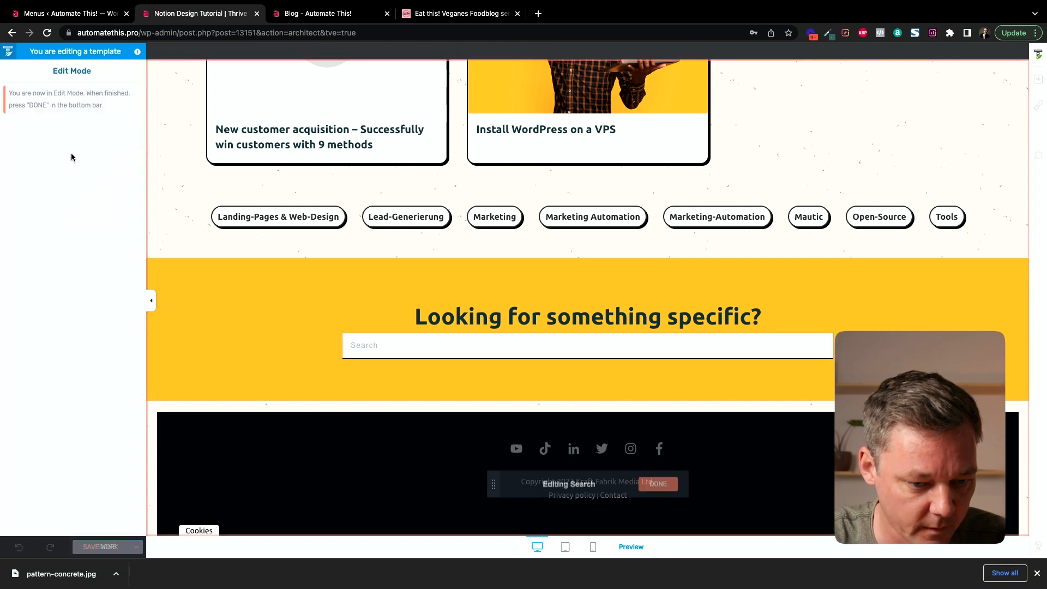
pyautogui.click(407, 350)
pyautogui.click(47, 272)
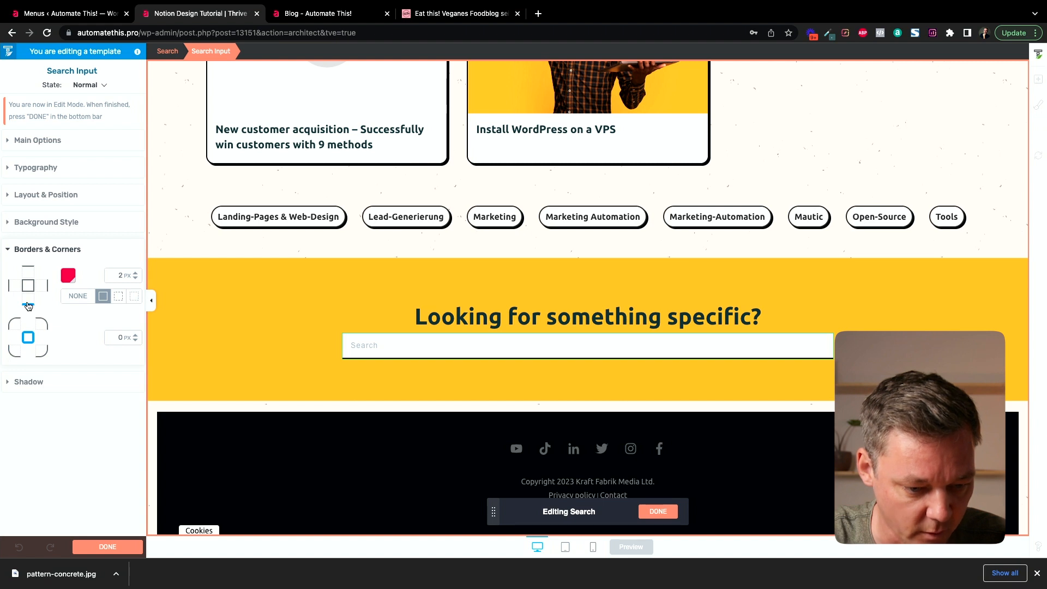
pyautogui.click(78, 296)
pyautogui.click(47, 251)
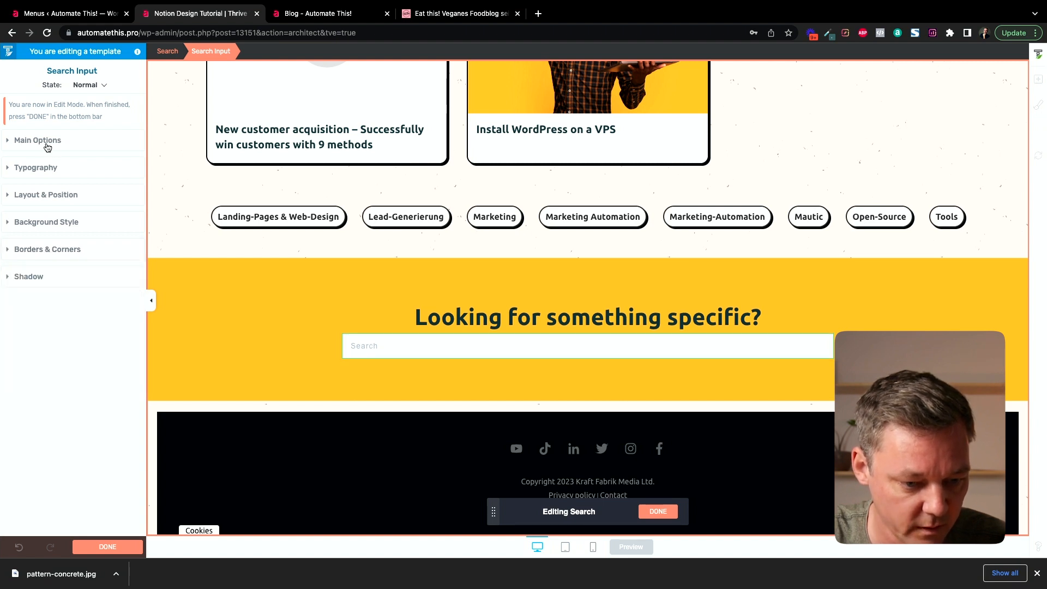
pyautogui.click(105, 546)
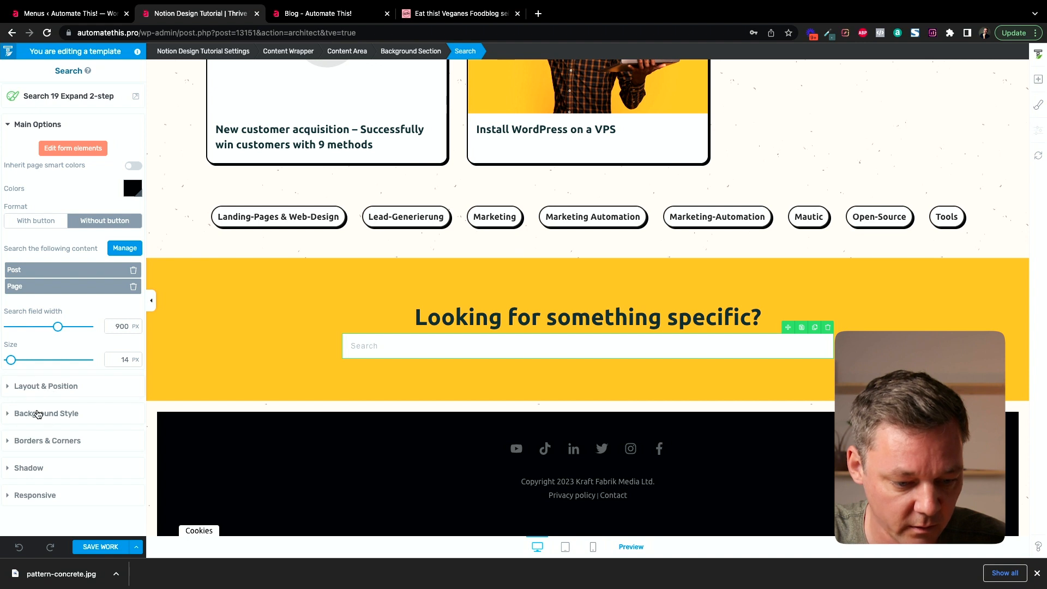
# - Set the whole search element's background color to White (#ffffff)
pyautogui.click(36, 413)
pyautogui.click(13, 246)
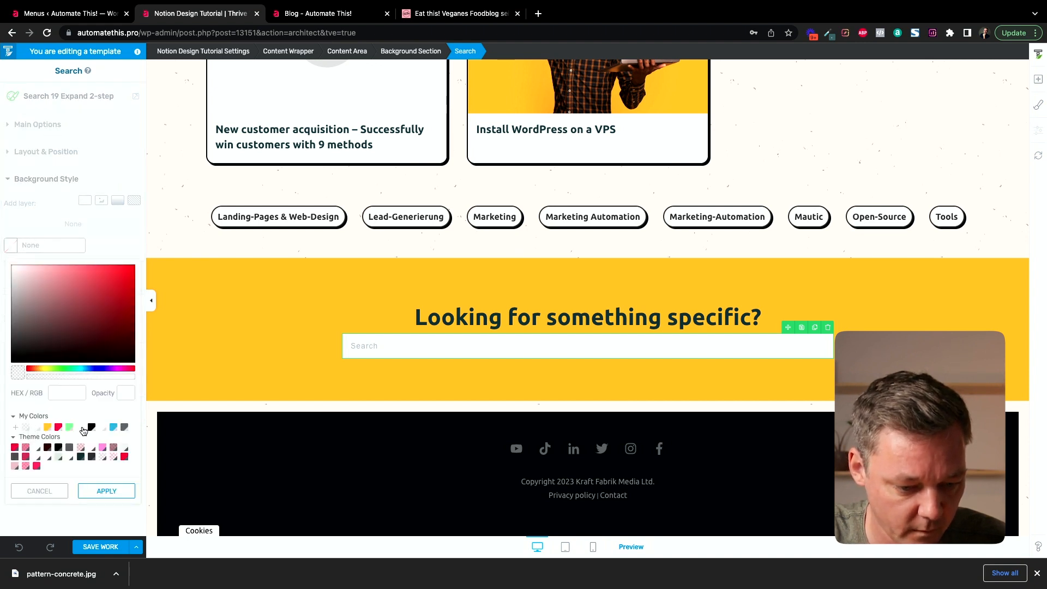
pyautogui.click(82, 427)
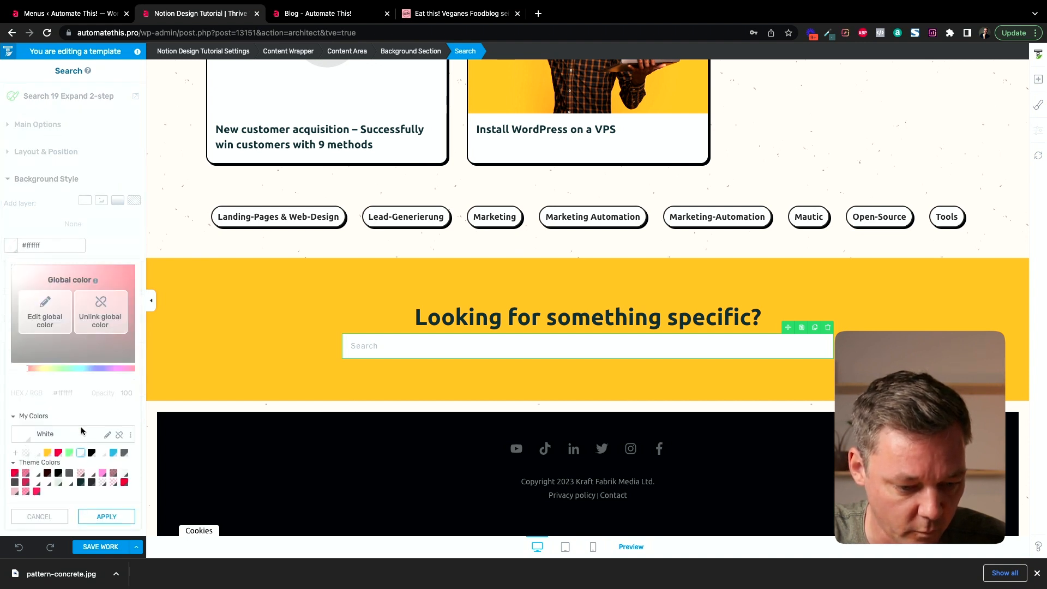
pyautogui.click(107, 516)
# - Give the search element a 2 px solid border on all sides in the Bunker color
pyautogui.click(45, 278)
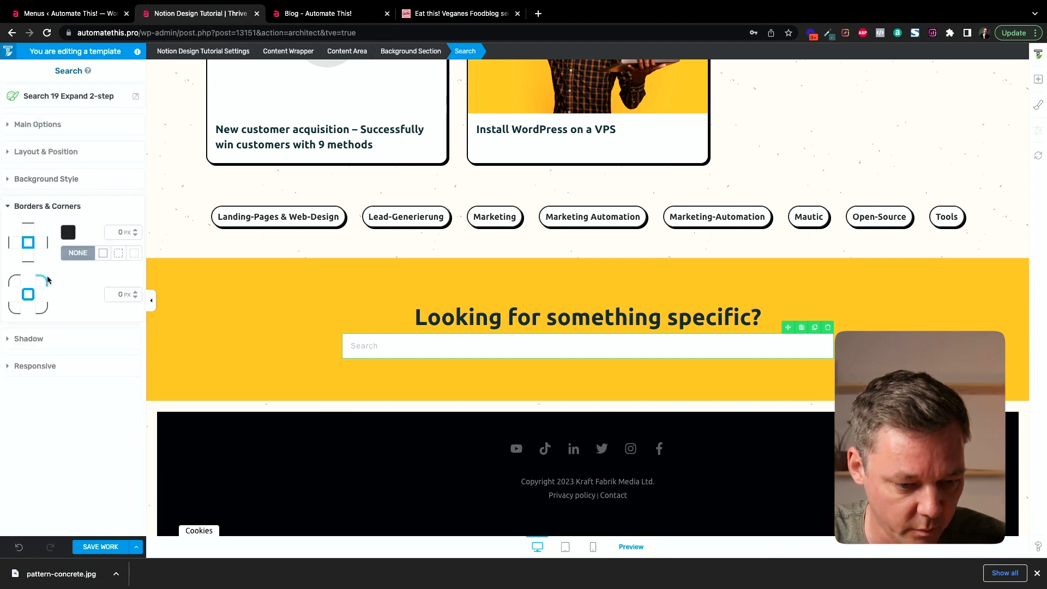
pyautogui.click(137, 229)
pyautogui.click(137, 229)
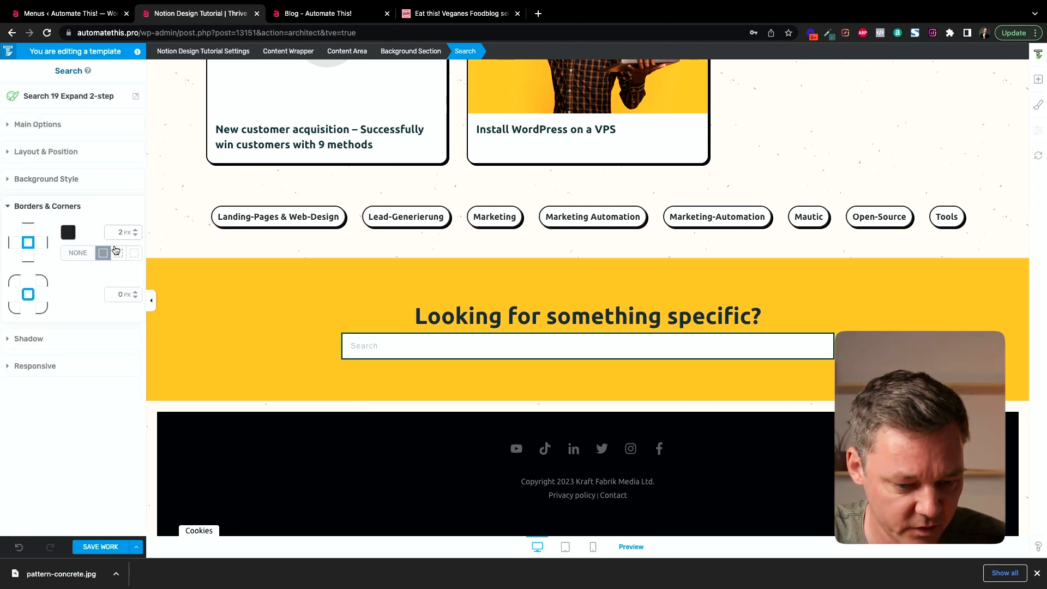
pyautogui.click(68, 233)
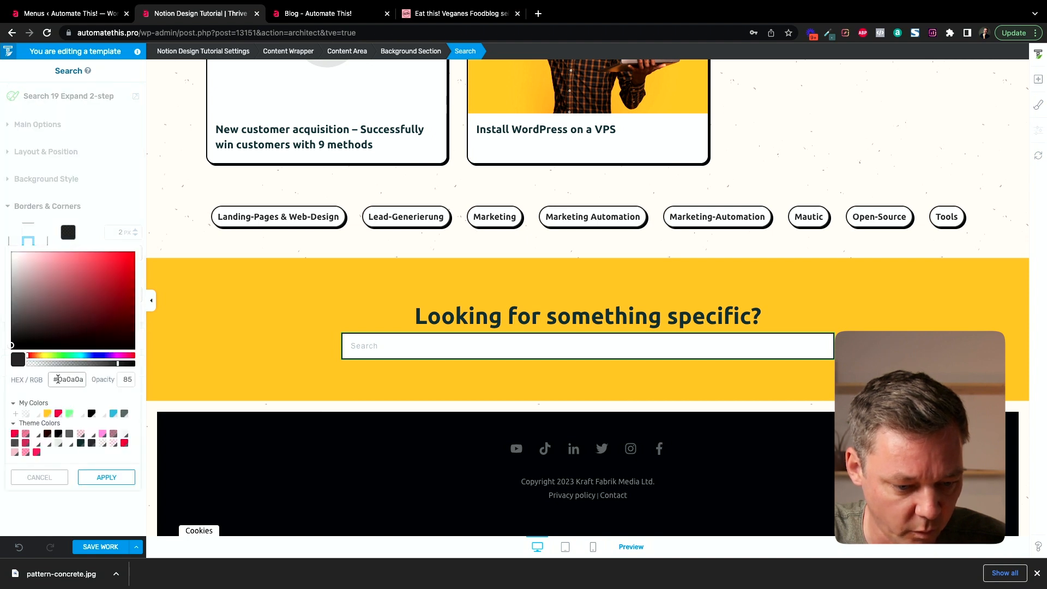
pyautogui.click(92, 413)
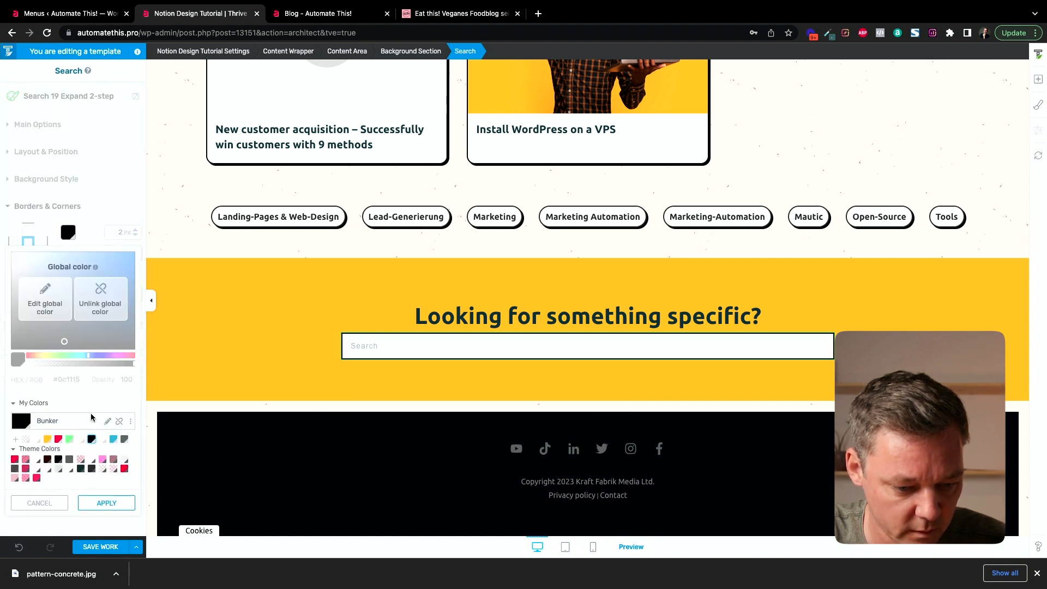
pyautogui.click(107, 503)
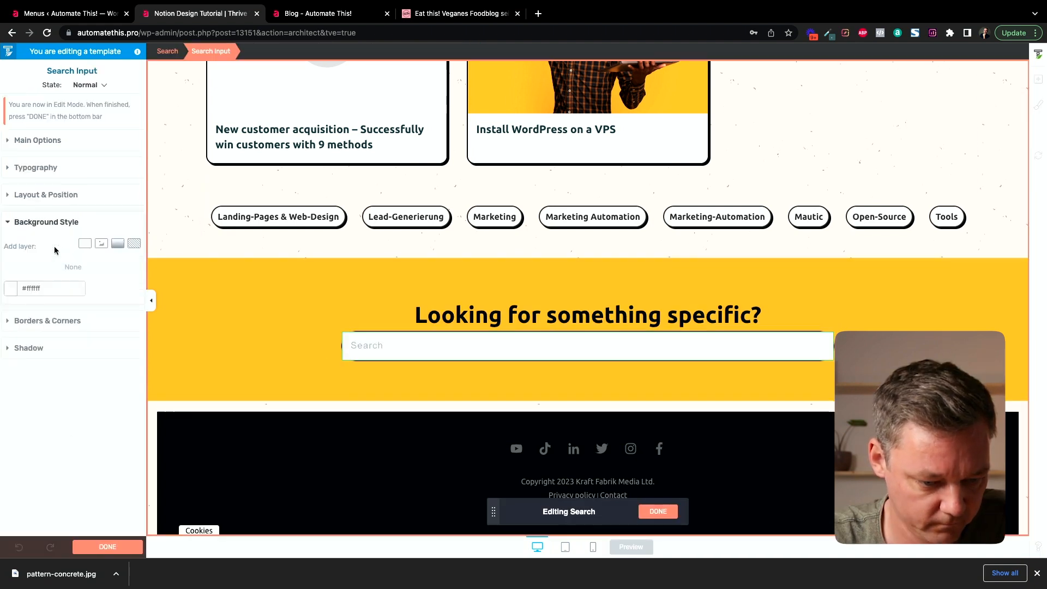
# - Clear the search input's own background color so that it is set to None
pyautogui.click(21, 289)
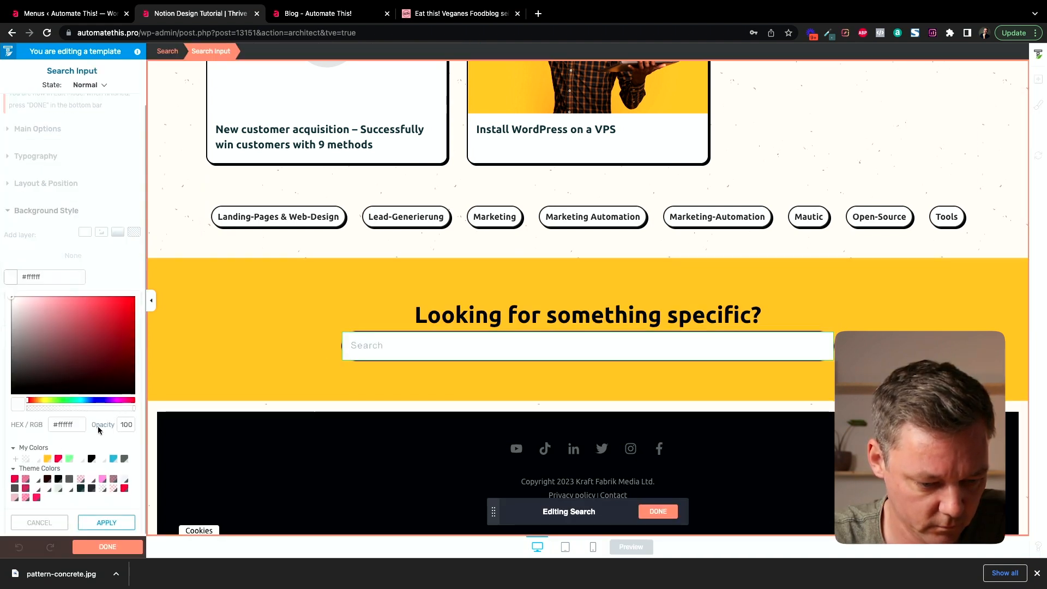
pyautogui.click(17, 406)
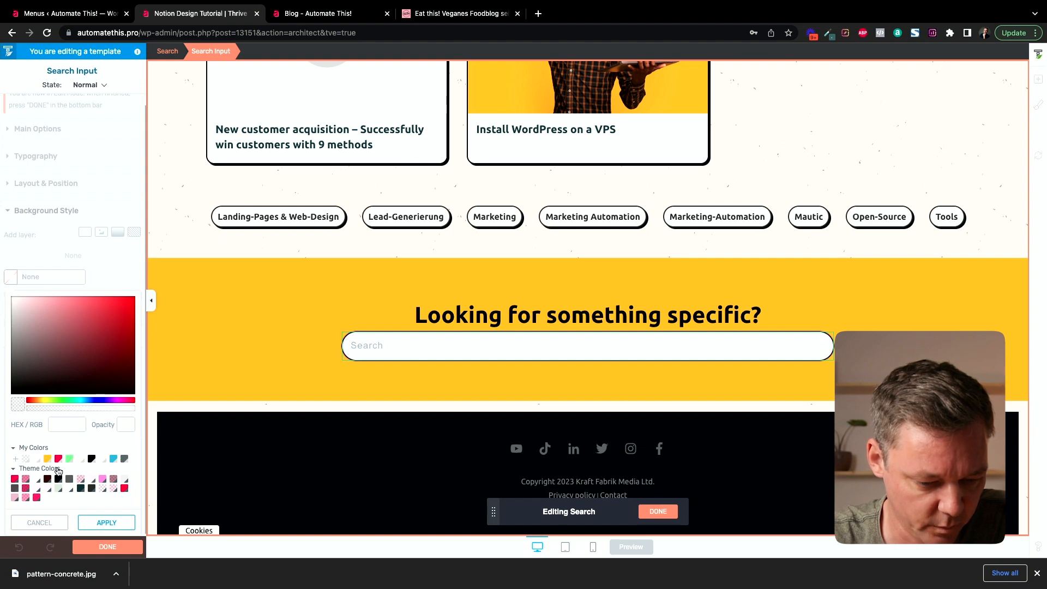
pyautogui.click(108, 522)
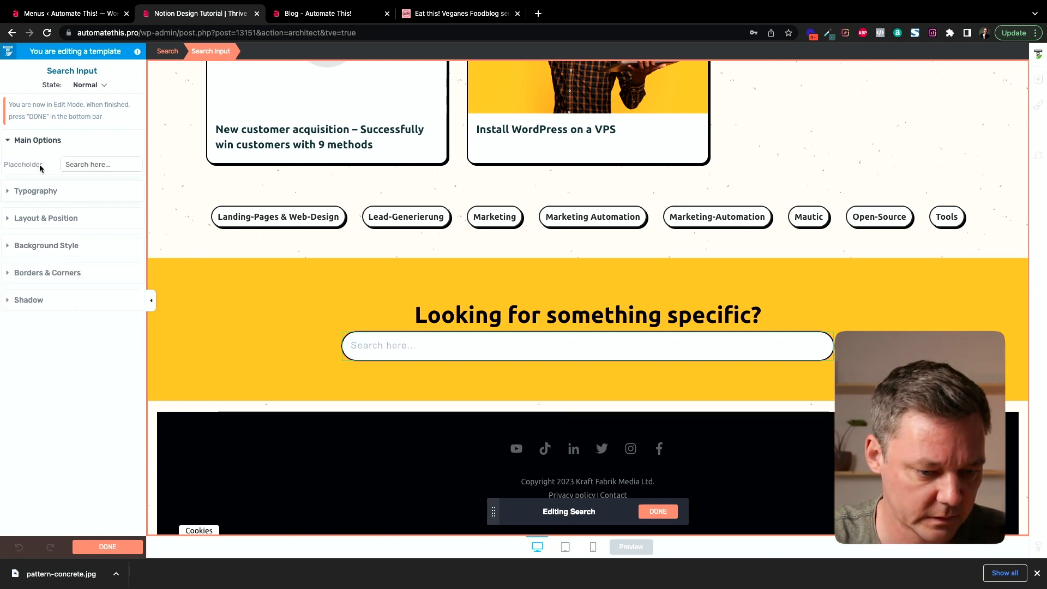
# - Set the search input's text color to Bunker (#0c1115) and finish editing the form elements
pyautogui.click(35, 197)
pyautogui.click(67, 214)
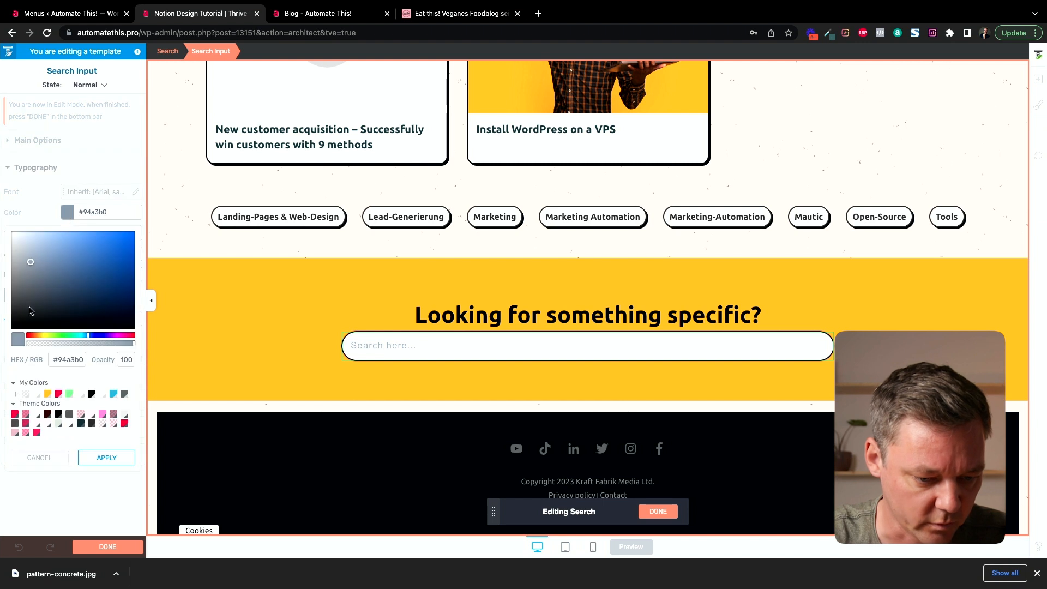
pyautogui.click(91, 393)
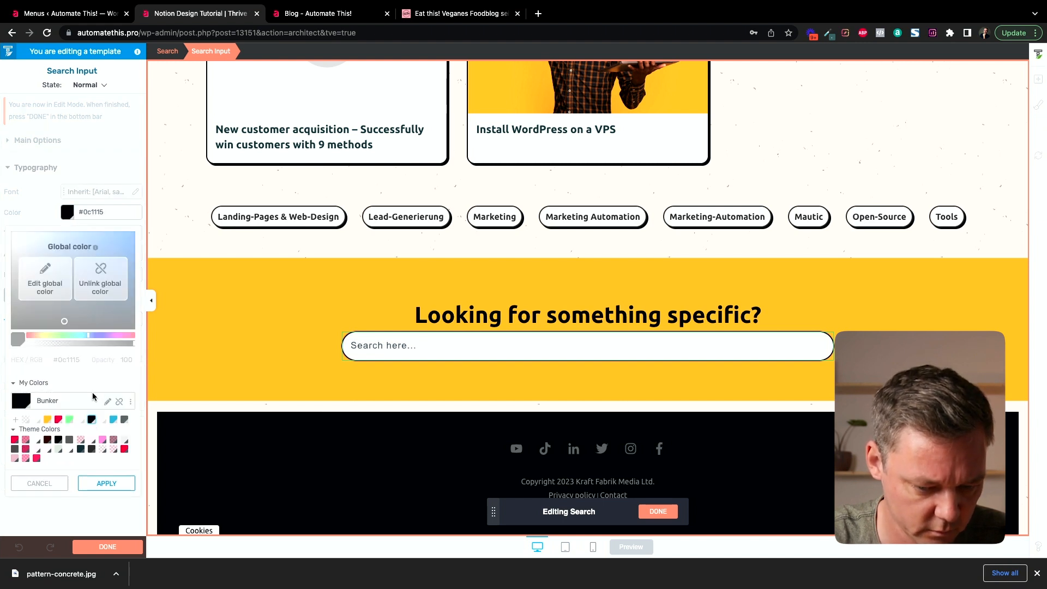
pyautogui.click(109, 483)
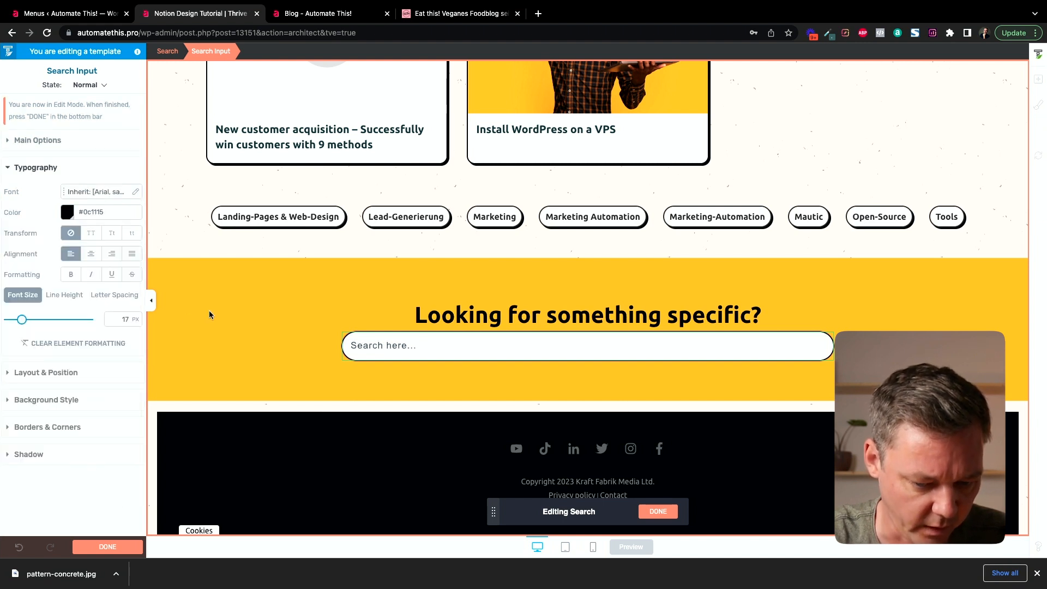
pyautogui.click(107, 547)
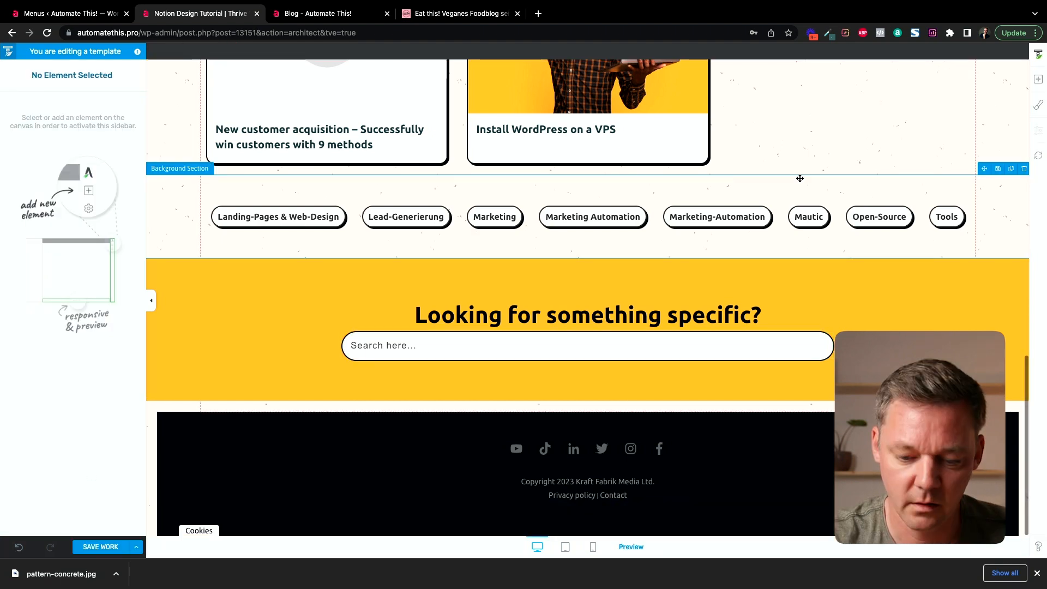
# - Duplicate the three-column post list and move the copy below the amber search section
pyautogui.scroll(3, 832, 104)
pyautogui.click(825, 187)
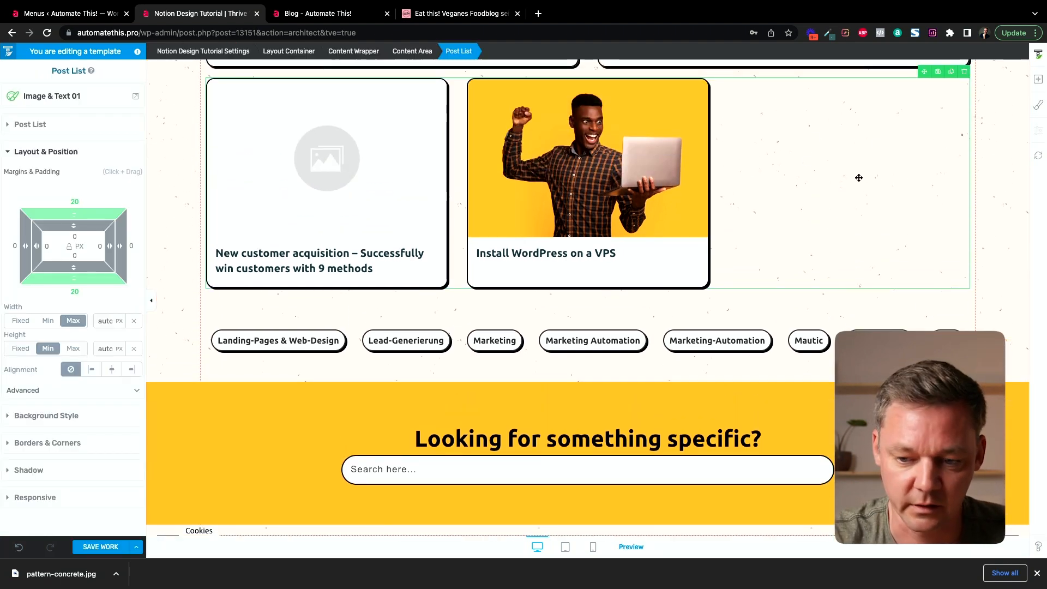
pyautogui.click(951, 71)
pyautogui.moveTo(924, 75); pyautogui.dragTo(494, 431)
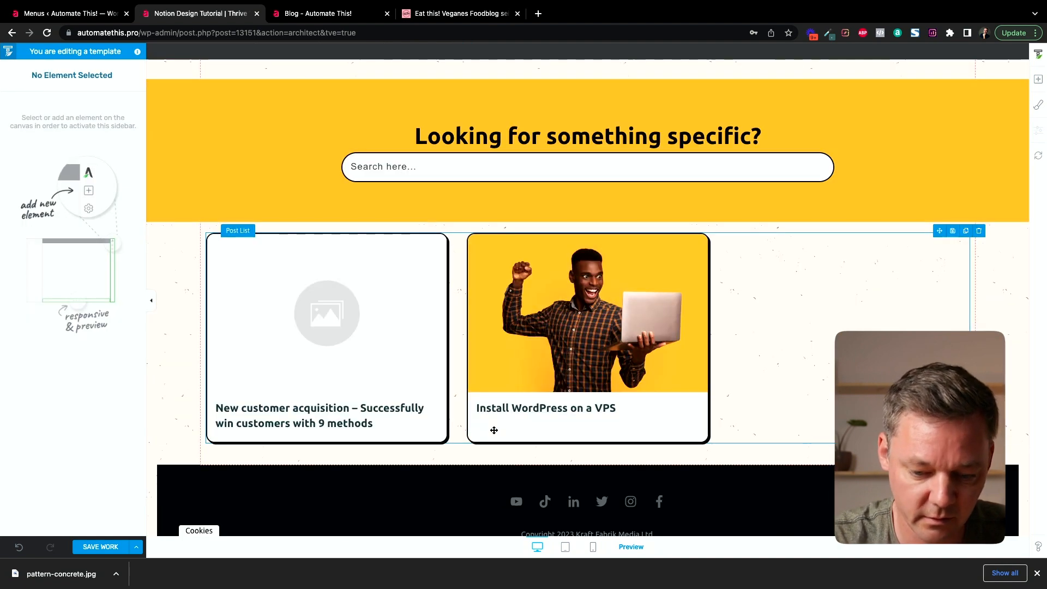
# - Edit the copied post list's query to start from item number 1 and save the filter
pyautogui.click(402, 333)
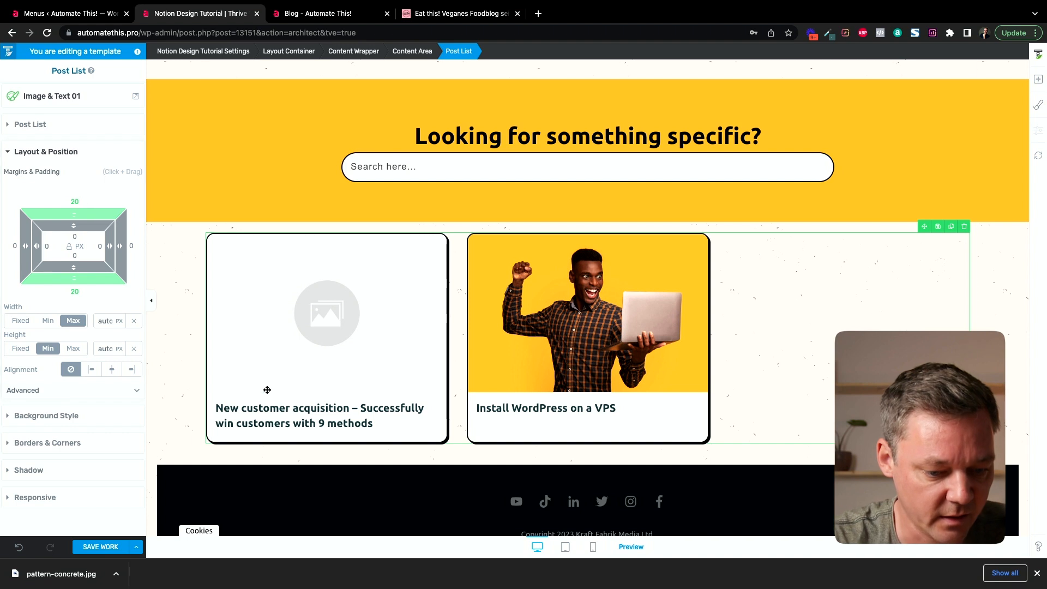
pyautogui.click(34, 130)
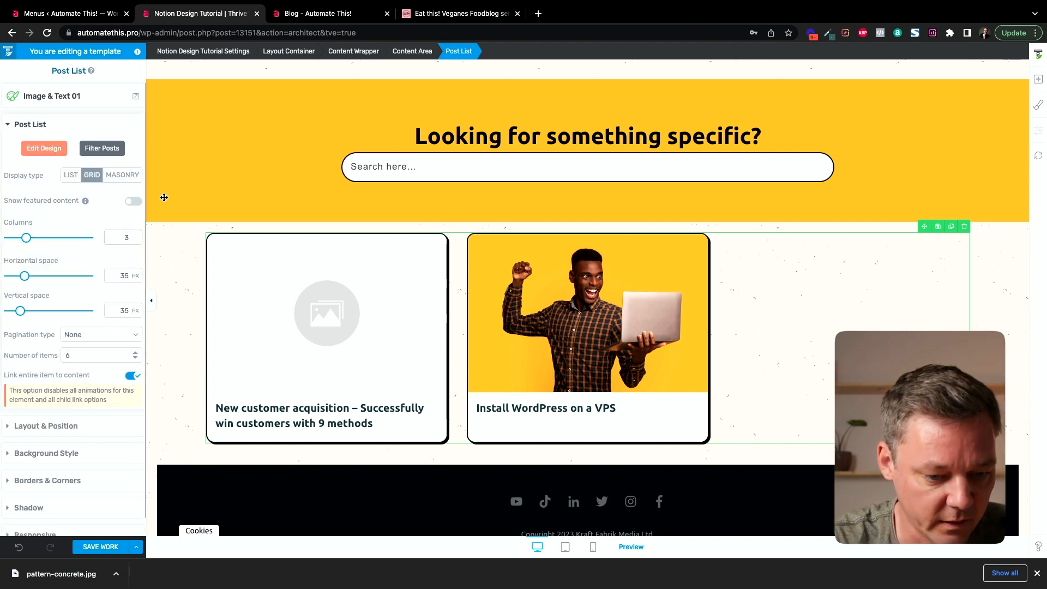
pyautogui.click(102, 148)
pyautogui.click(782, 369)
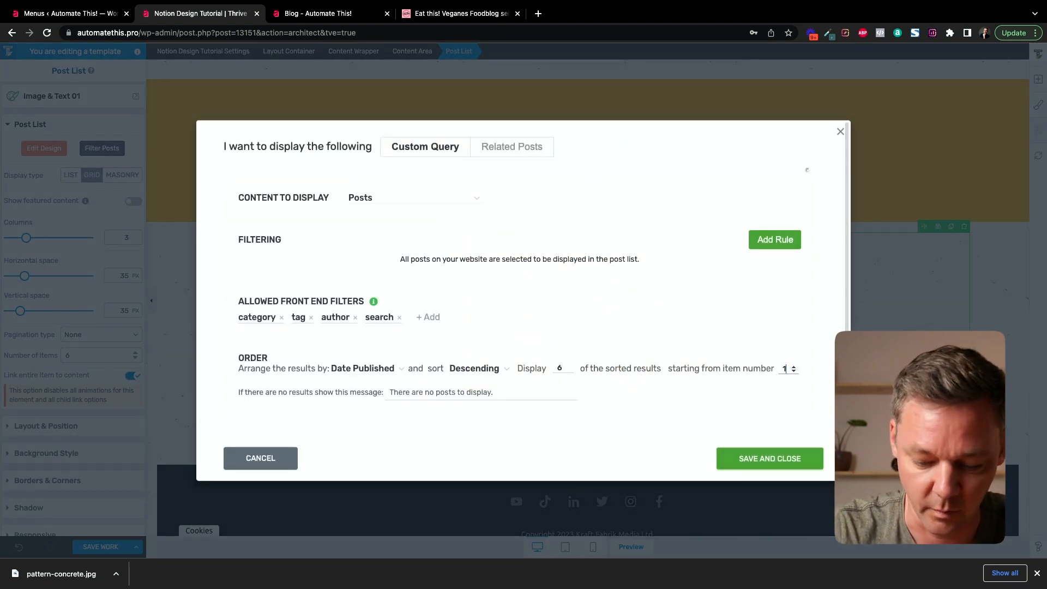
pyautogui.click(763, 458)
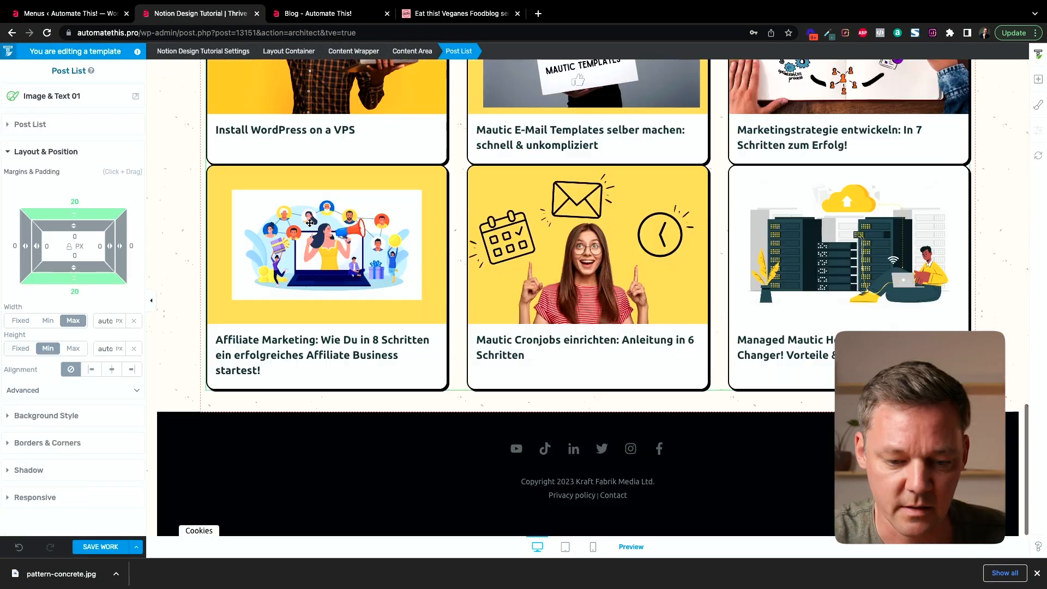
# - Set the copied post list's vertical space to 35 px and save the template
pyautogui.scroll(2, 310, 223)
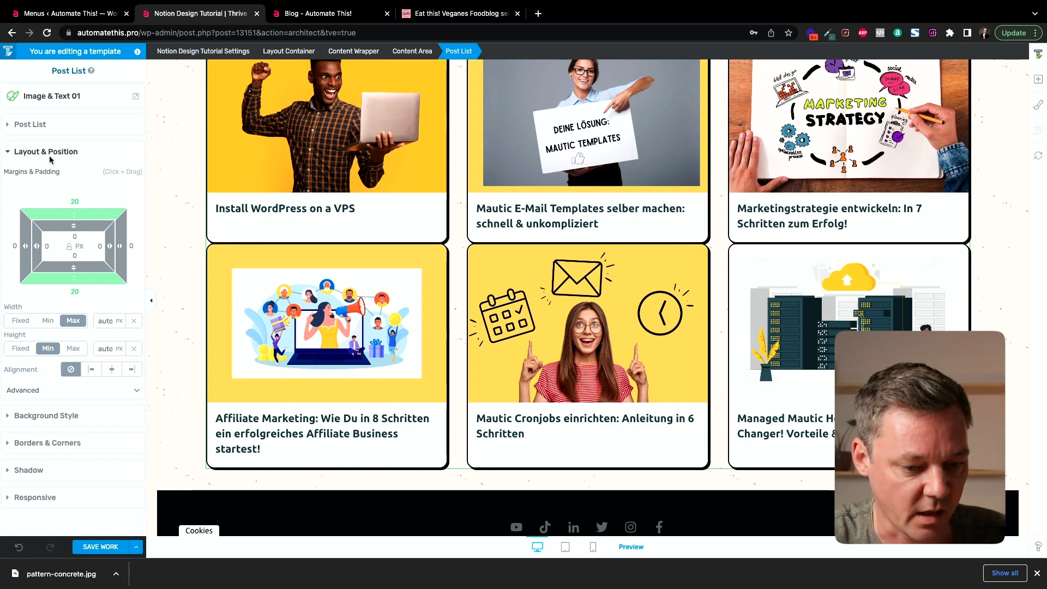
pyautogui.click(38, 128)
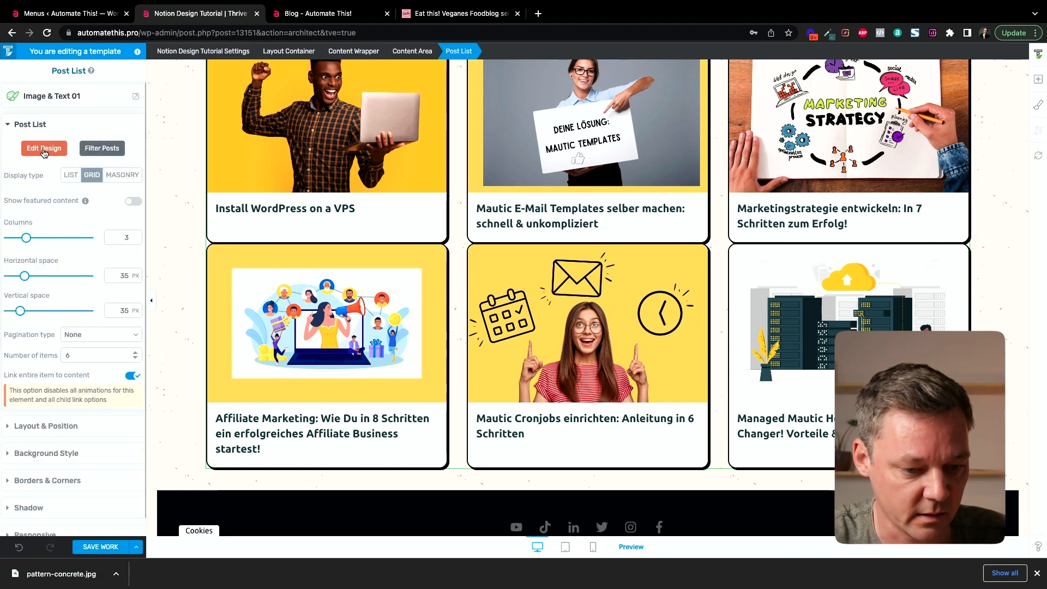
pyautogui.moveTo(23, 314); pyautogui.dragTo(20, 316)
pyautogui.click(124, 311)
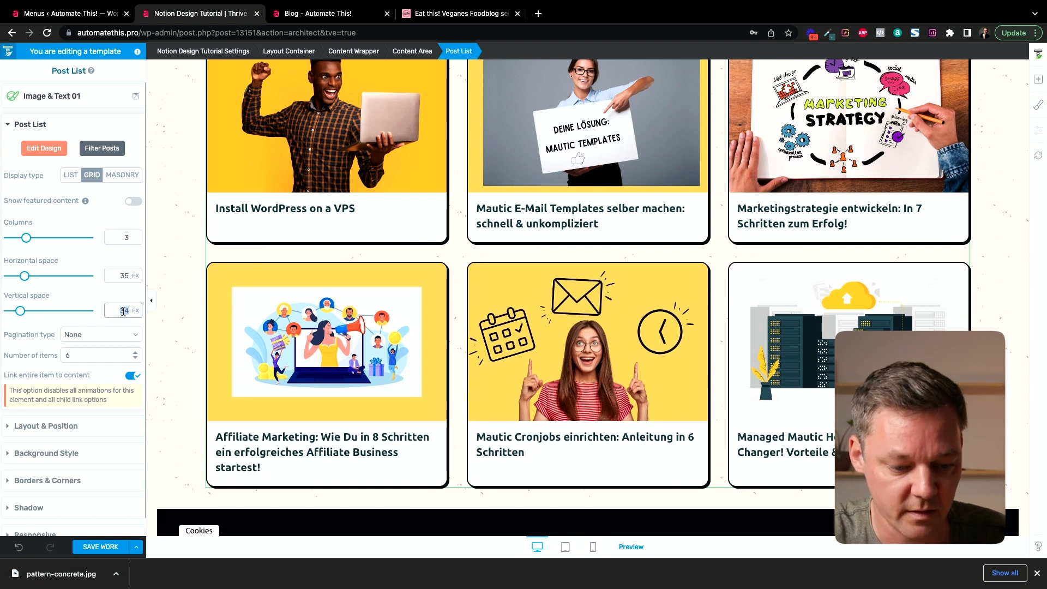
pyautogui.write('35')
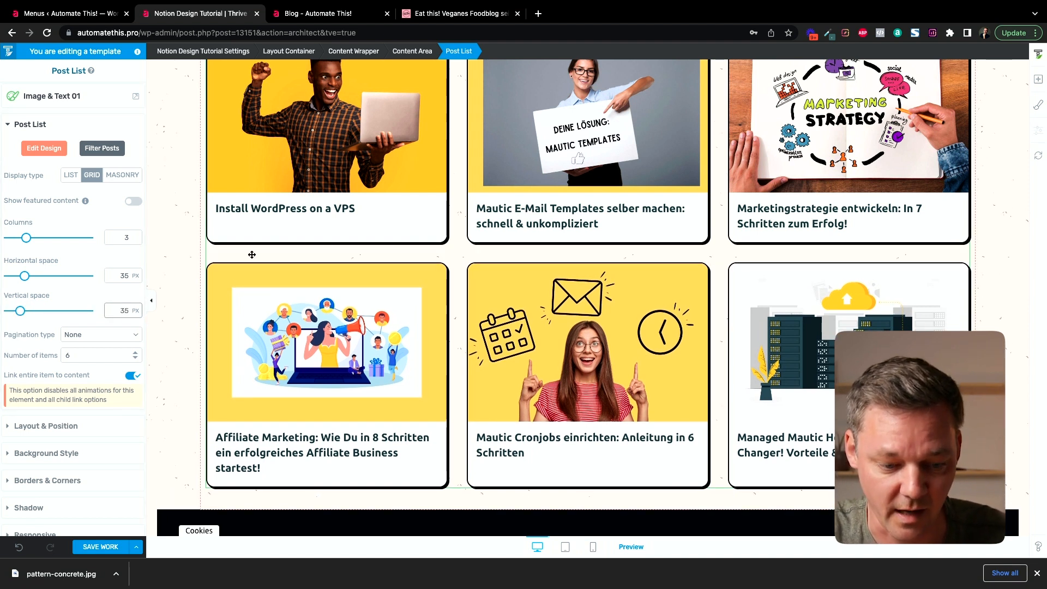
pyautogui.hotkey('ctrl', 's')
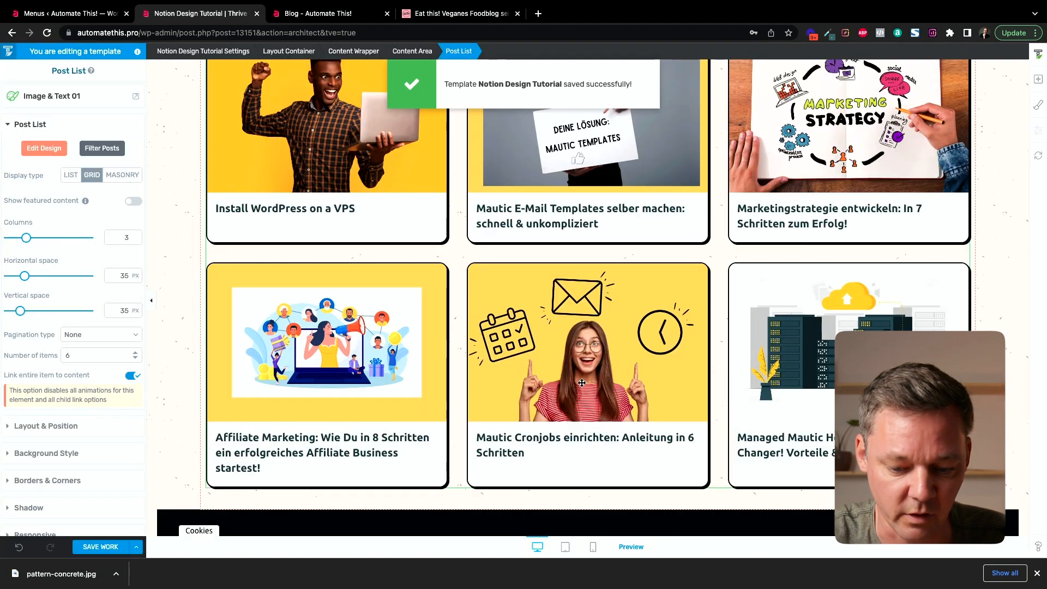
# - Preview the blog page to check the new post grid below the search section, and return to the template editor
pyautogui.click(626, 547)
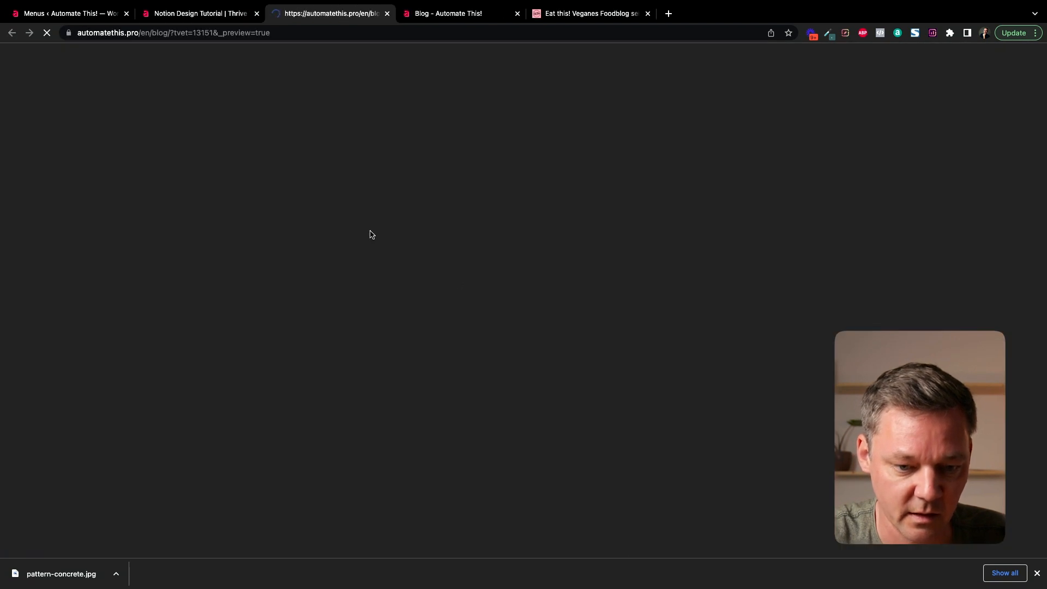
pyautogui.scroll(-15, 361, 326)
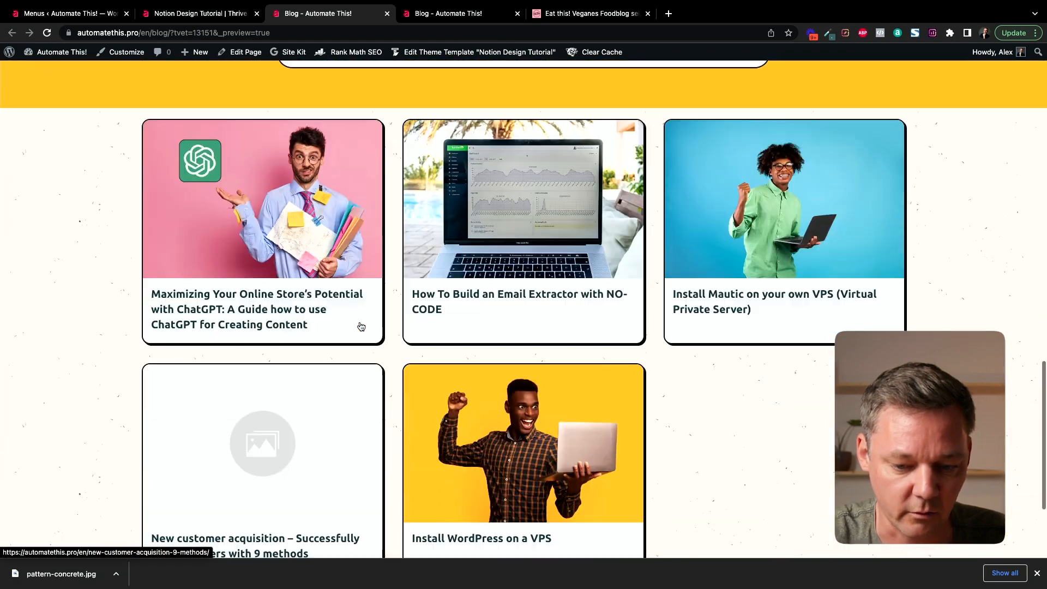
pyautogui.scroll(5, 381, 200)
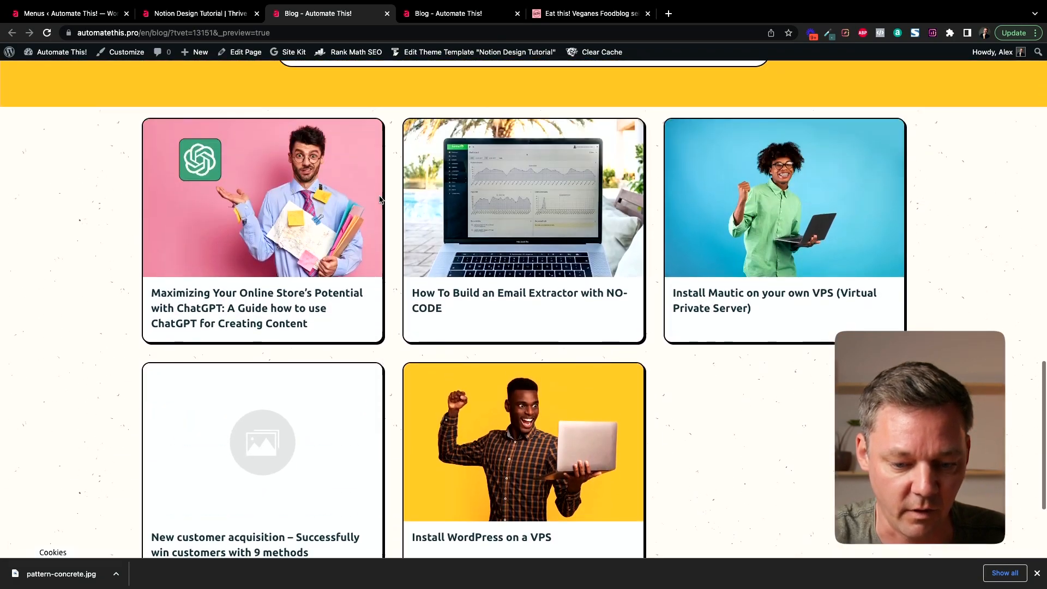
pyautogui.scroll(10, 381, 200)
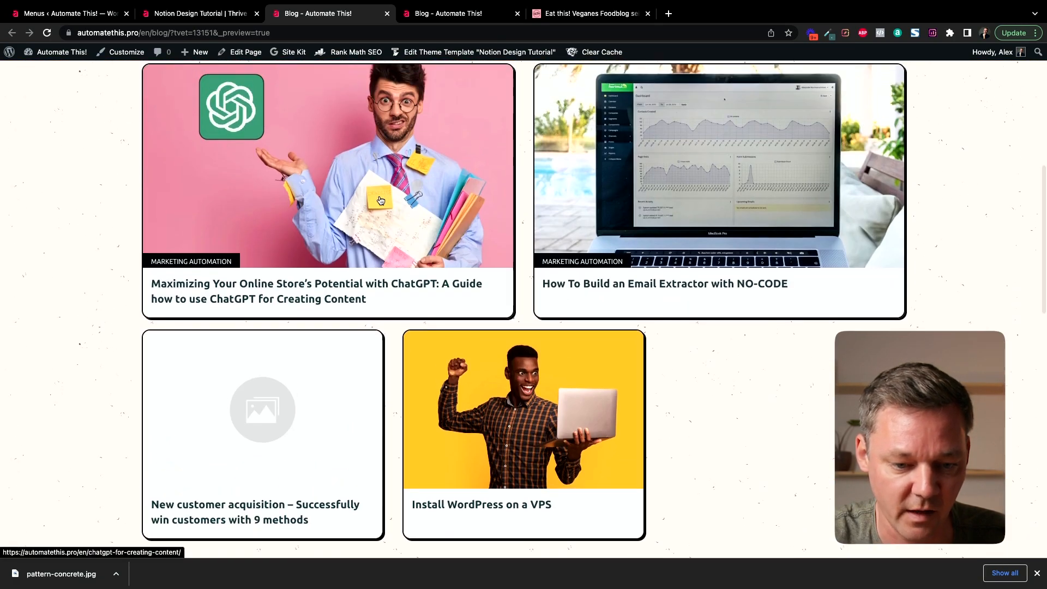
pyautogui.press('super+w')
pyautogui.scroll(-2, 583, 319)
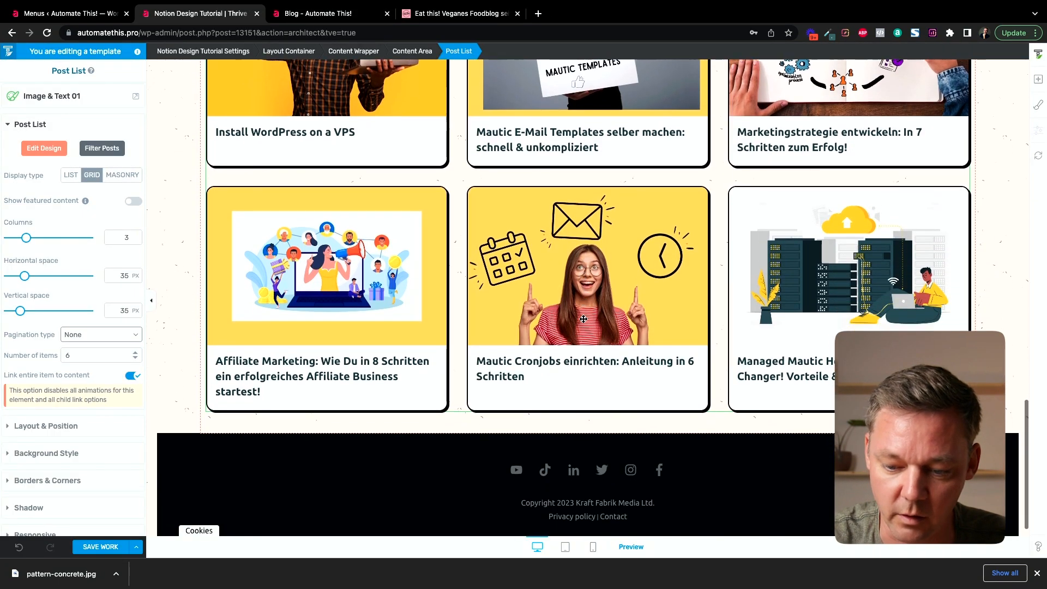
# - Examine the footer of eat-this.org as a reference for the template's footer
pyautogui.click(355, 469)
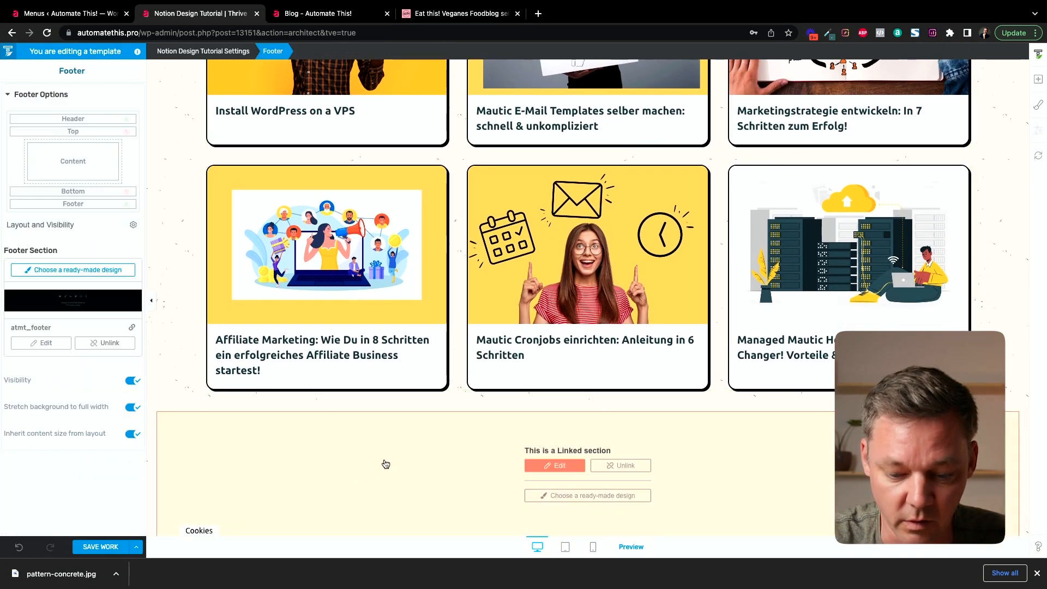
pyautogui.click(461, 13)
pyautogui.scroll(-5, 306, 296)
pyautogui.scroll(-9, 305, 296)
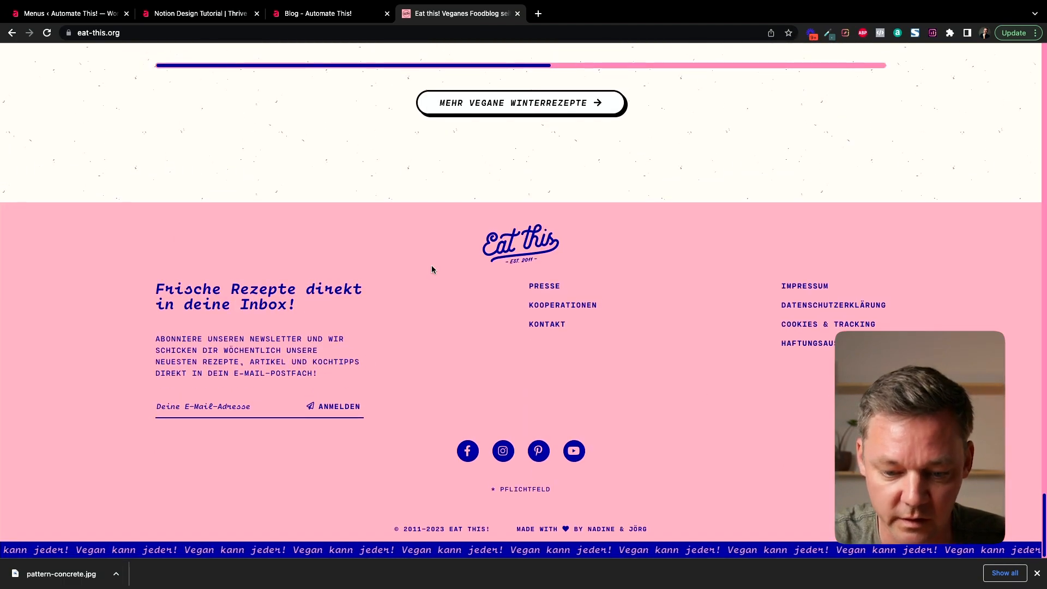
pyautogui.click(201, 14)
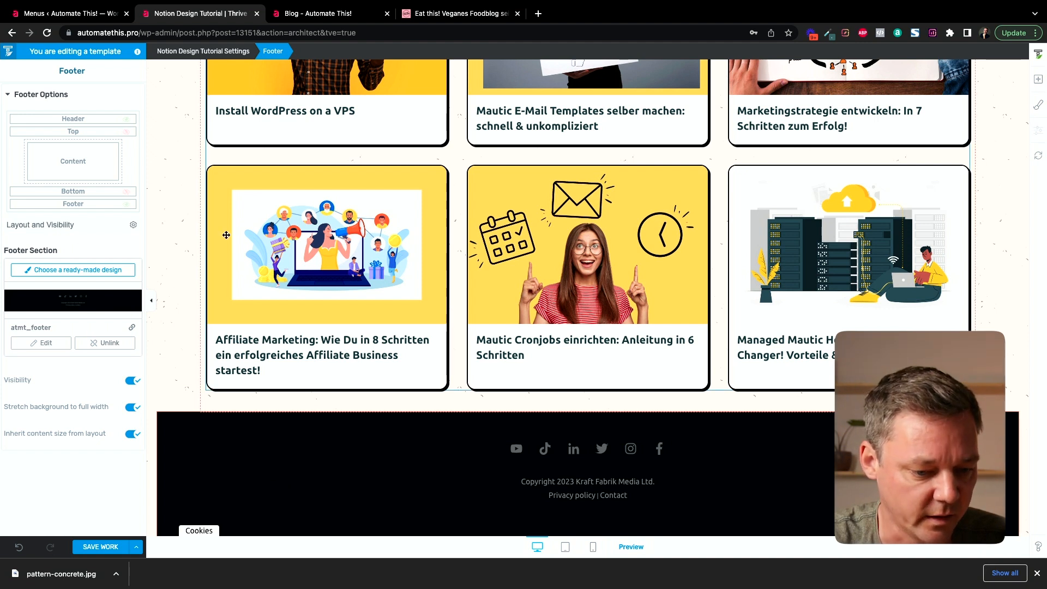
# - Unlink the template's footer from the shared atmt_footer section
pyautogui.click(105, 344)
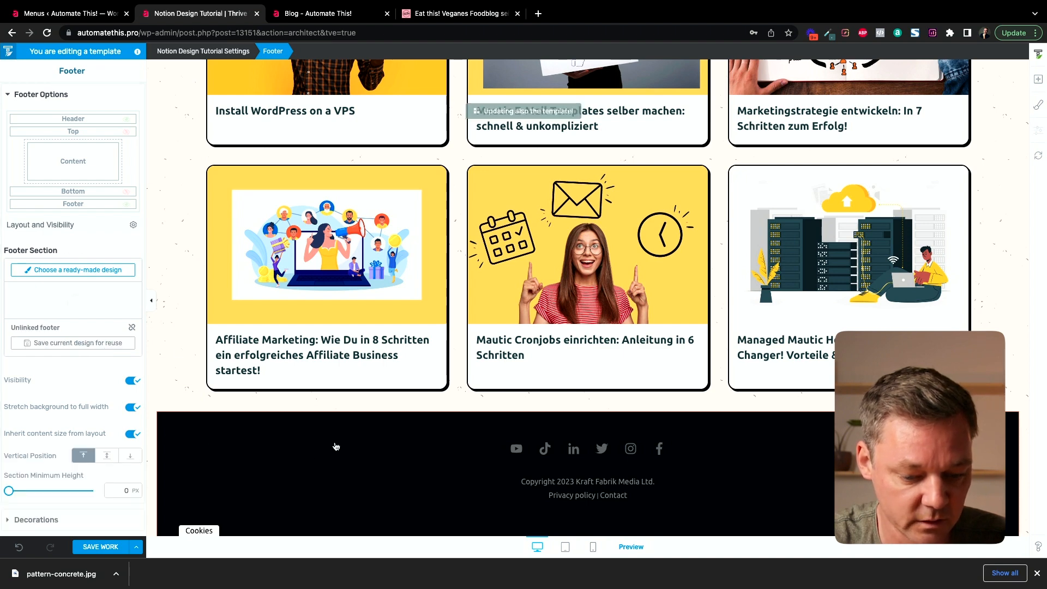
pyautogui.click(335, 475)
pyautogui.click(223, 441)
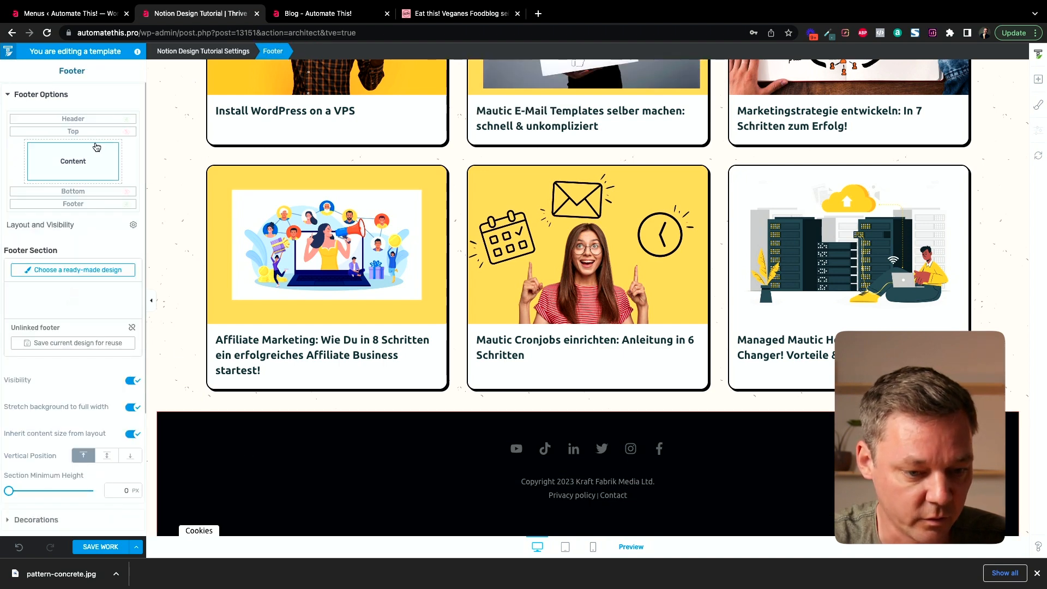
pyautogui.click(202, 56)
pyautogui.click(236, 438)
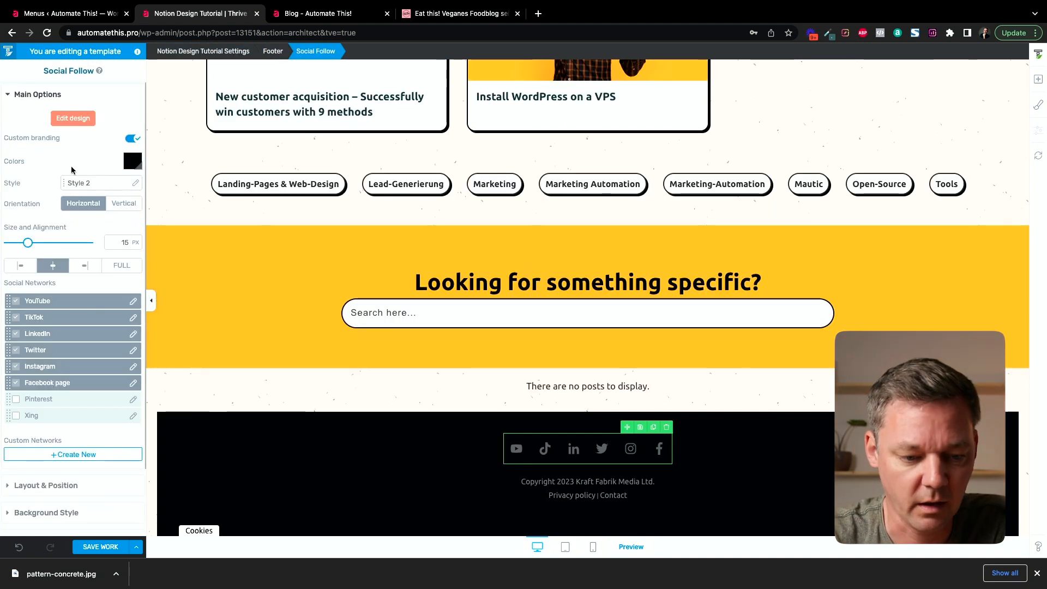
pyautogui.click(185, 435)
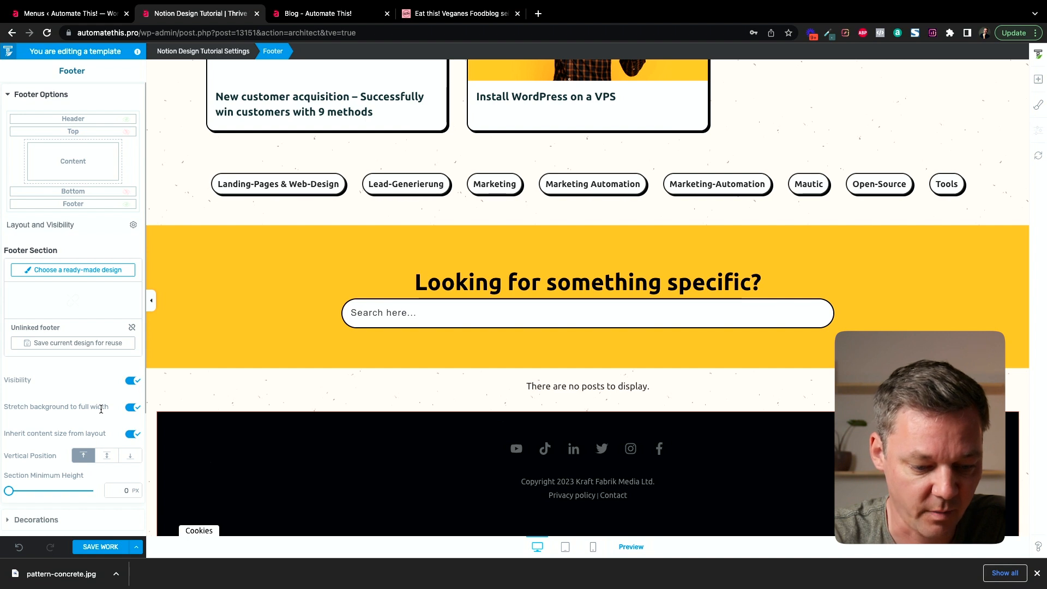
# - Set the template's left and right padding to 0 px so the footer spans the full width, and save the template
pyautogui.click(157, 399)
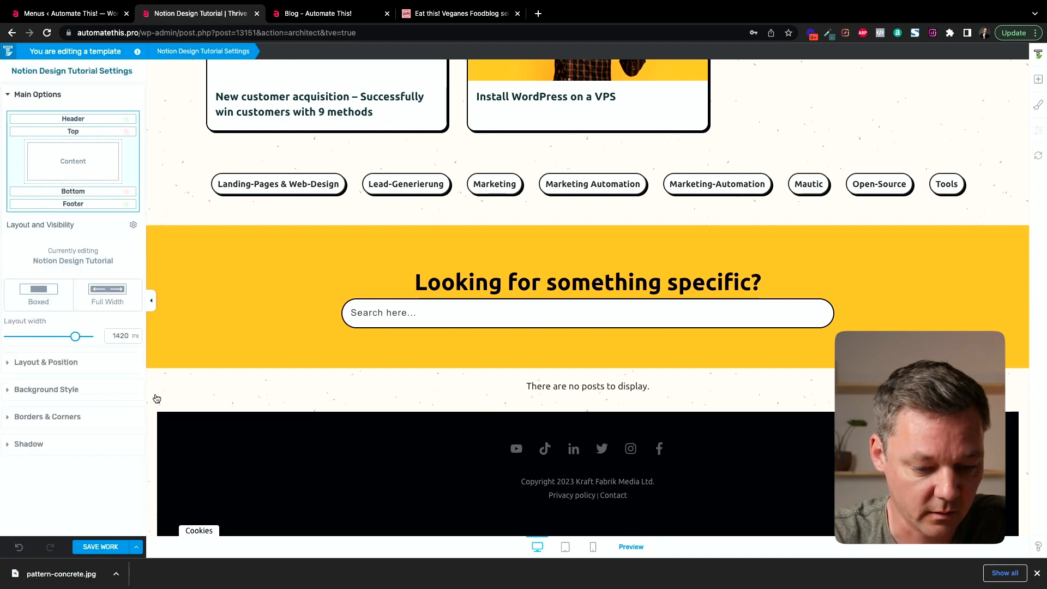
pyautogui.click(37, 371)
pyautogui.click(47, 216)
pyautogui.write('00')
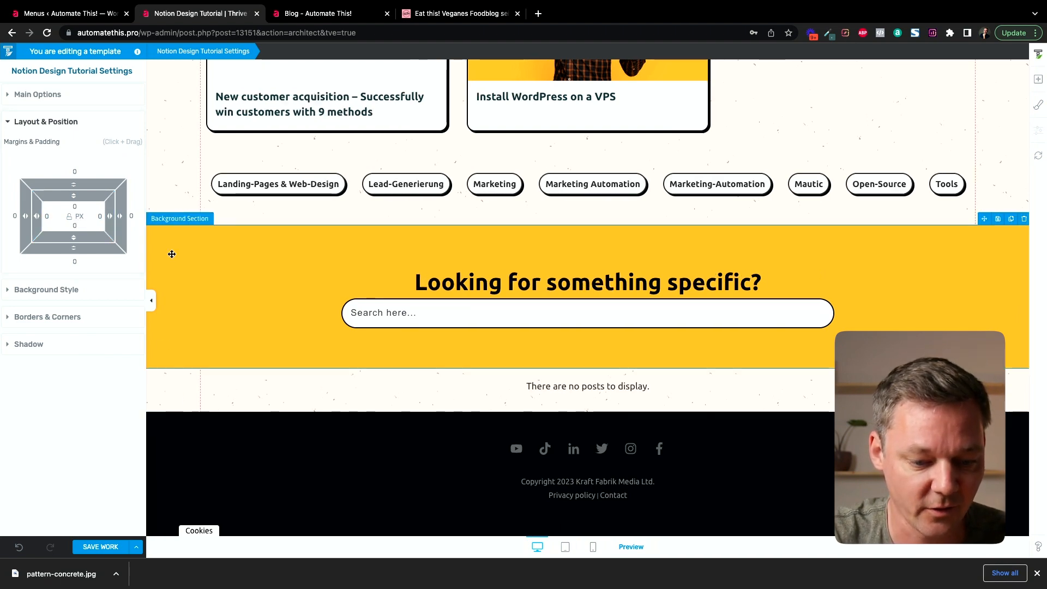
pyautogui.scroll(15, 194, 184)
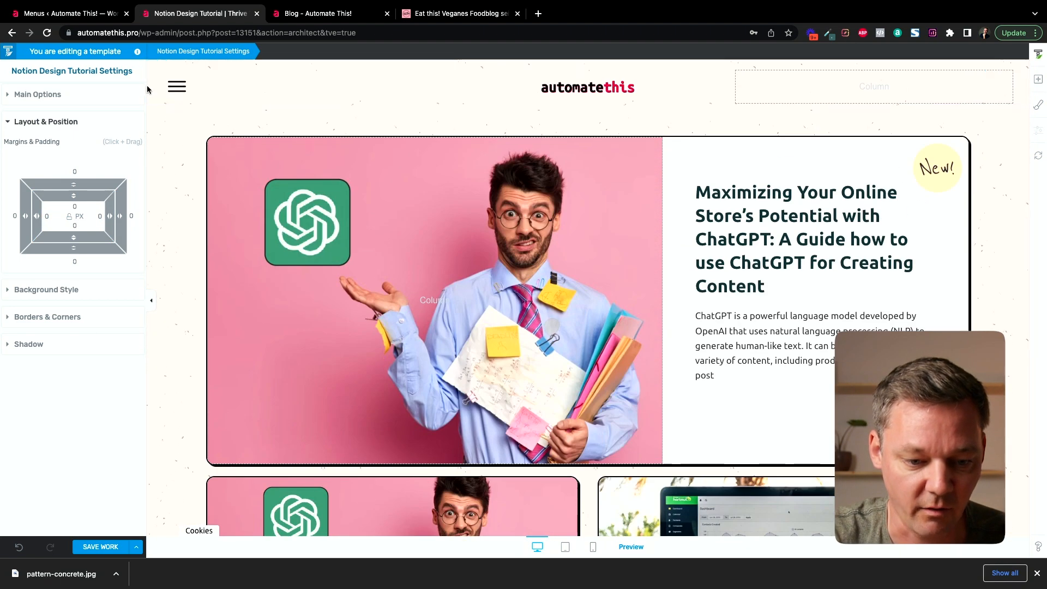
pyautogui.scroll(-15, 147, 89)
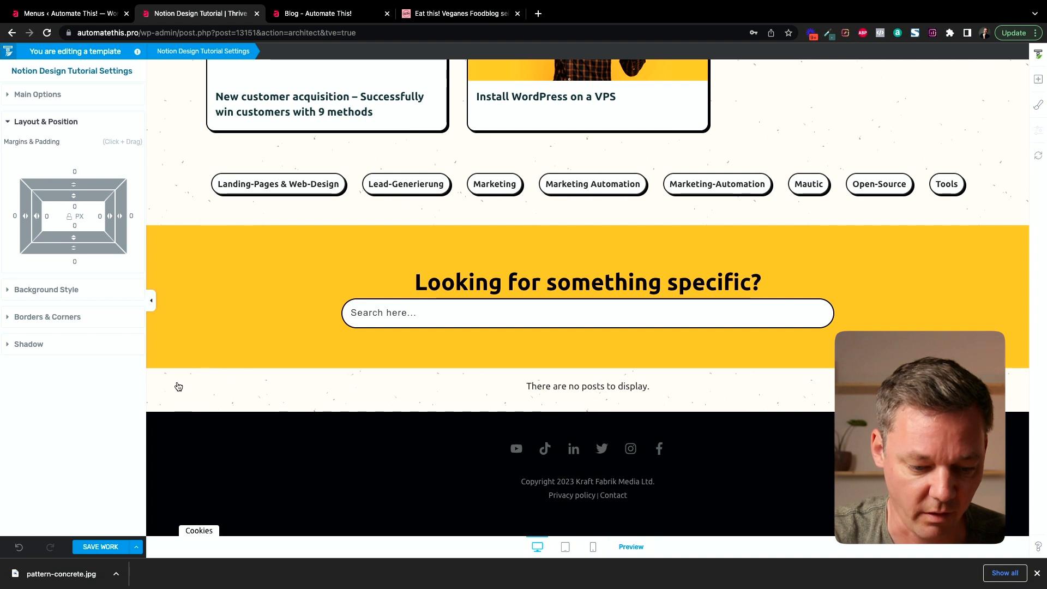
pyautogui.click(101, 547)
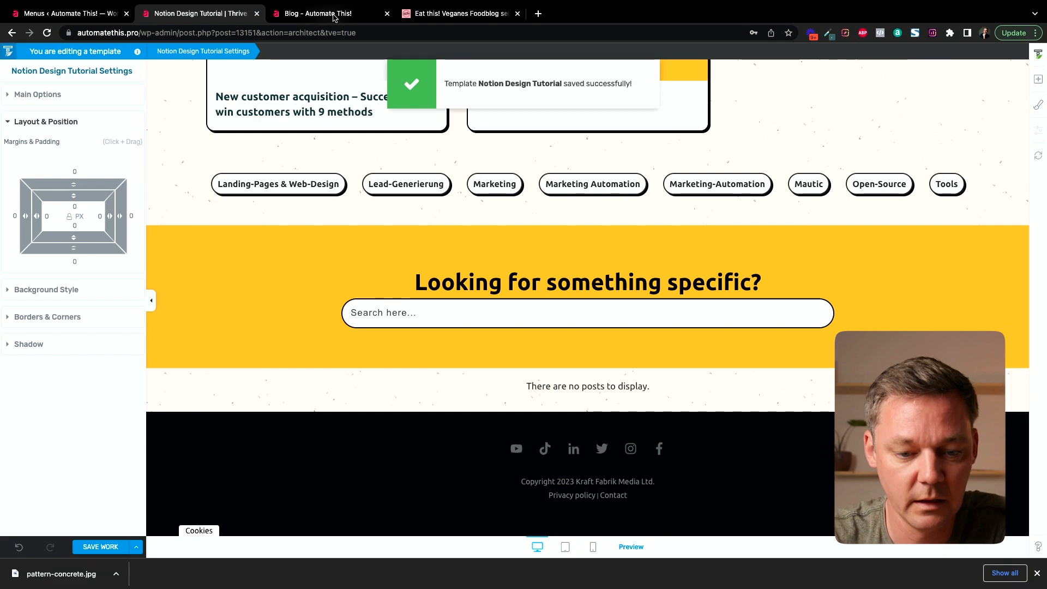
# - Reload the blog preview and review the whole page from the featured post down to the footer
pyautogui.click(334, 16)
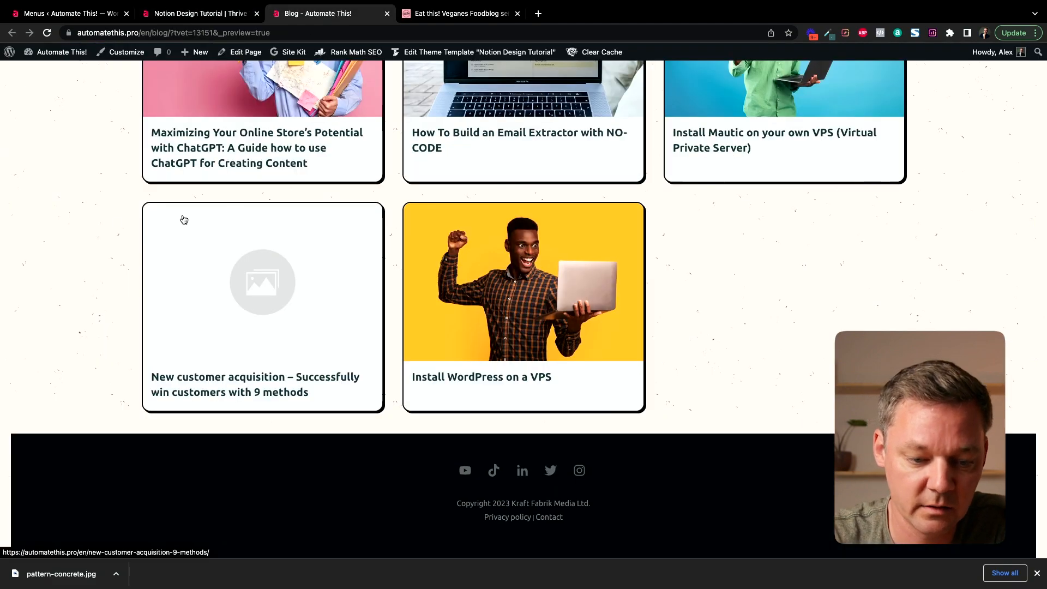
pyautogui.scroll(5, 75, 228)
pyautogui.scroll(-1, 77, 232)
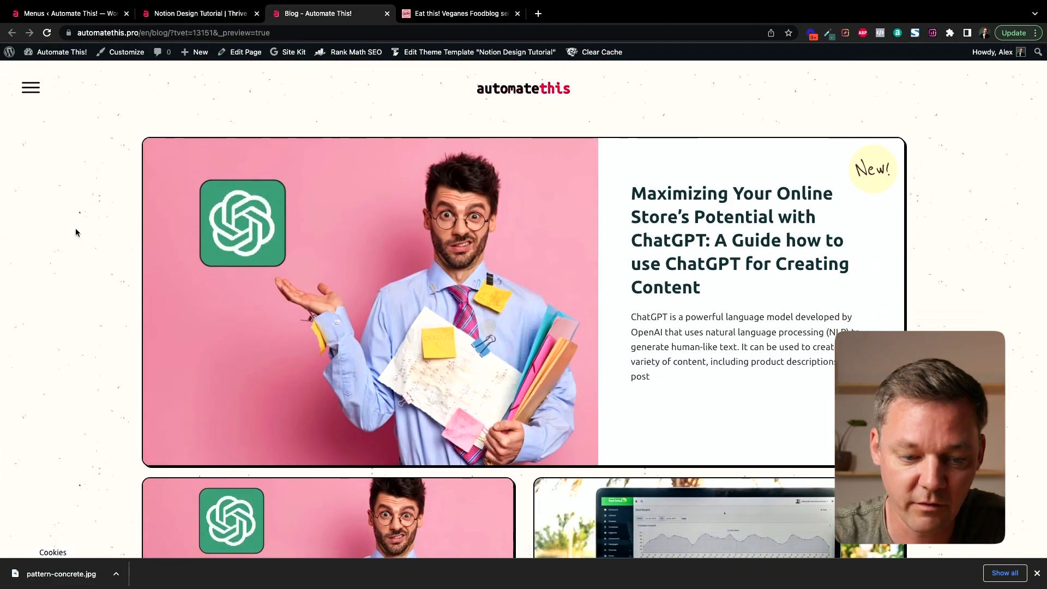
pyautogui.scroll(-10, 77, 233)
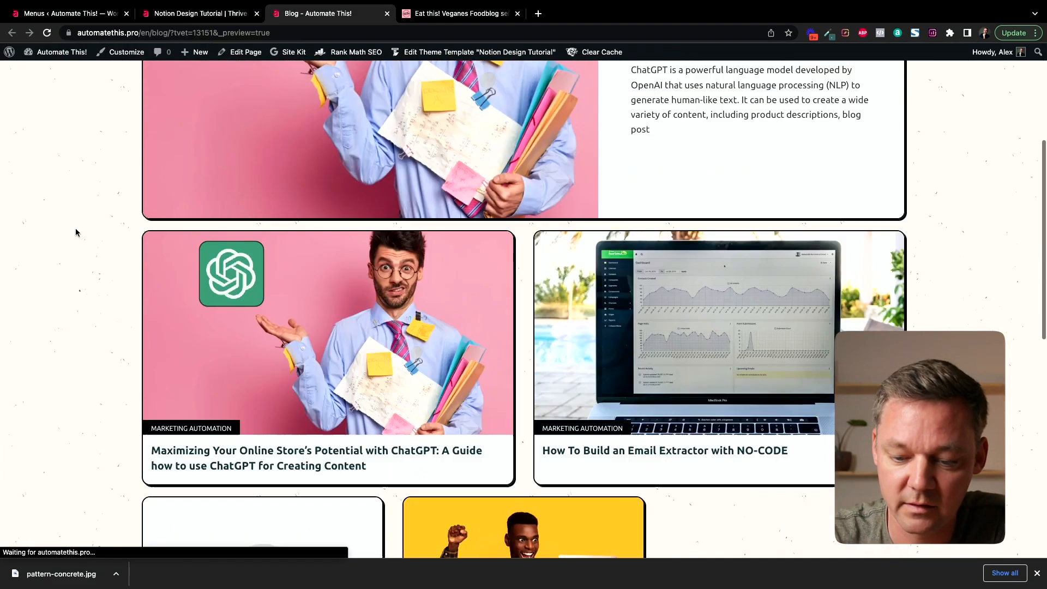
pyautogui.scroll(-5, 76, 232)
pyautogui.scroll(10, 76, 232)
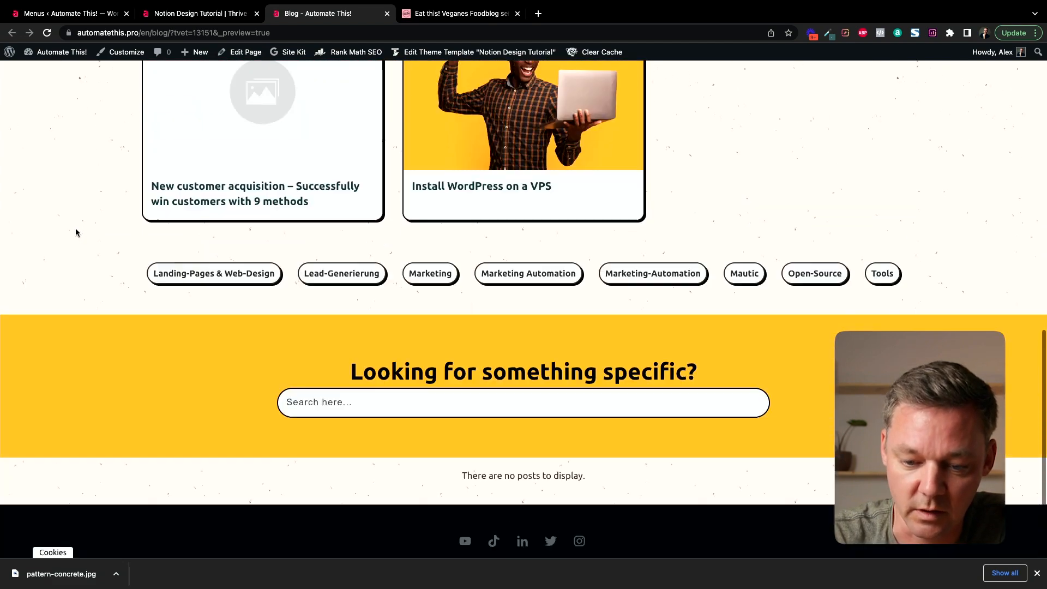
pyautogui.scroll(-6, 76, 233)
pyautogui.scroll(3, 75, 232)
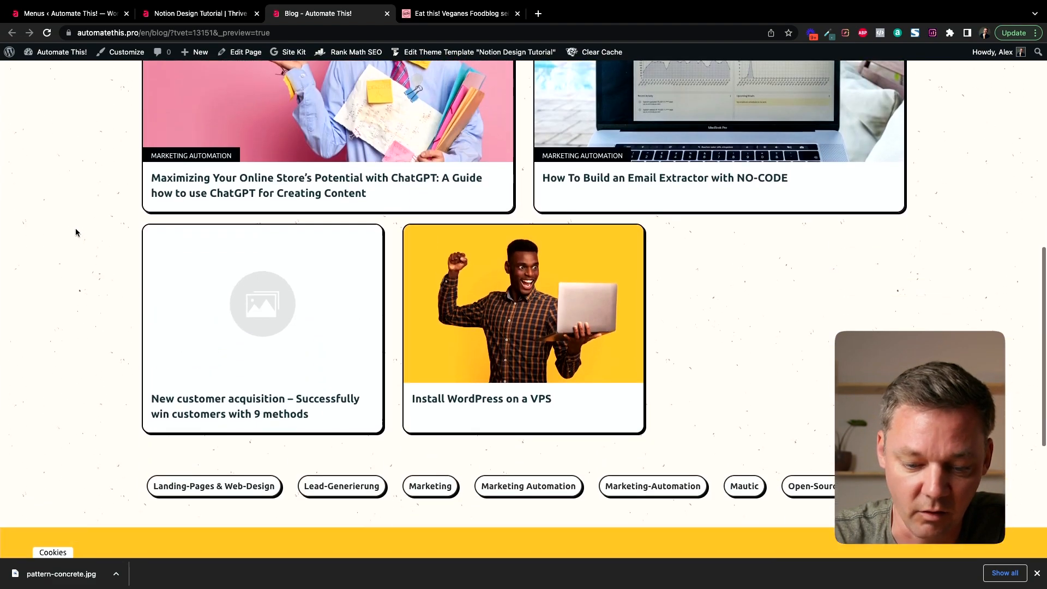
pyautogui.scroll(-3, 75, 232)
pyautogui.scroll(-2, 75, 232)
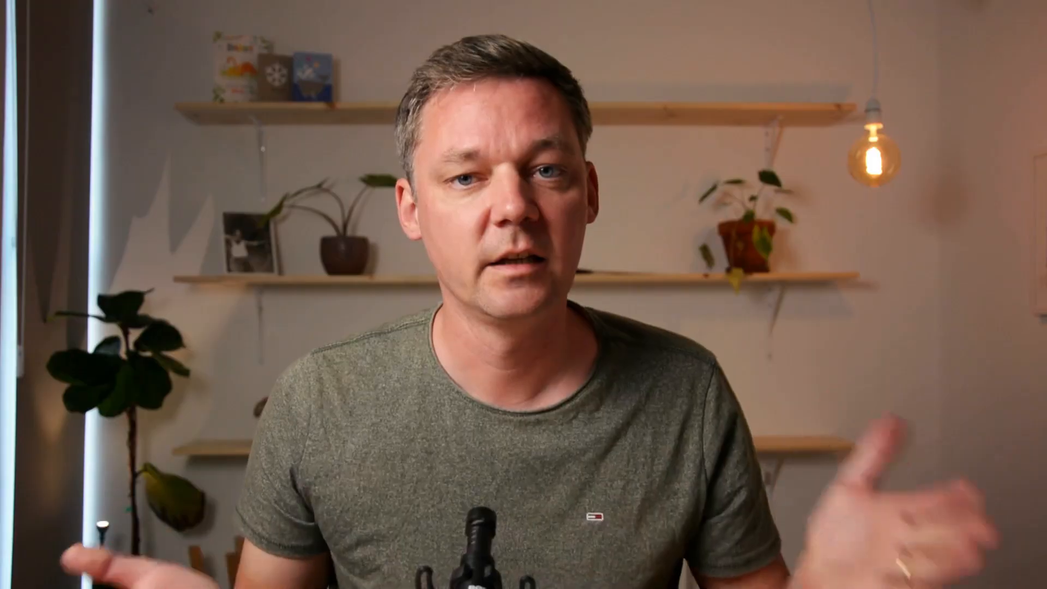